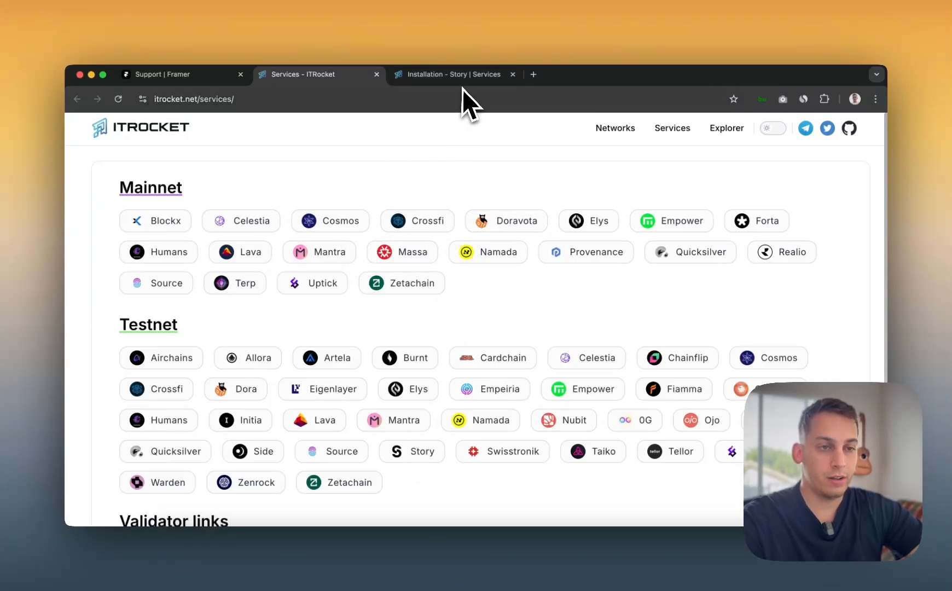
- Examine the Story documentation on the ITRocket site, including the RPC/API, Peers and Seeds, and Auto Snapshot sections under API & Sync
click(482, 74)
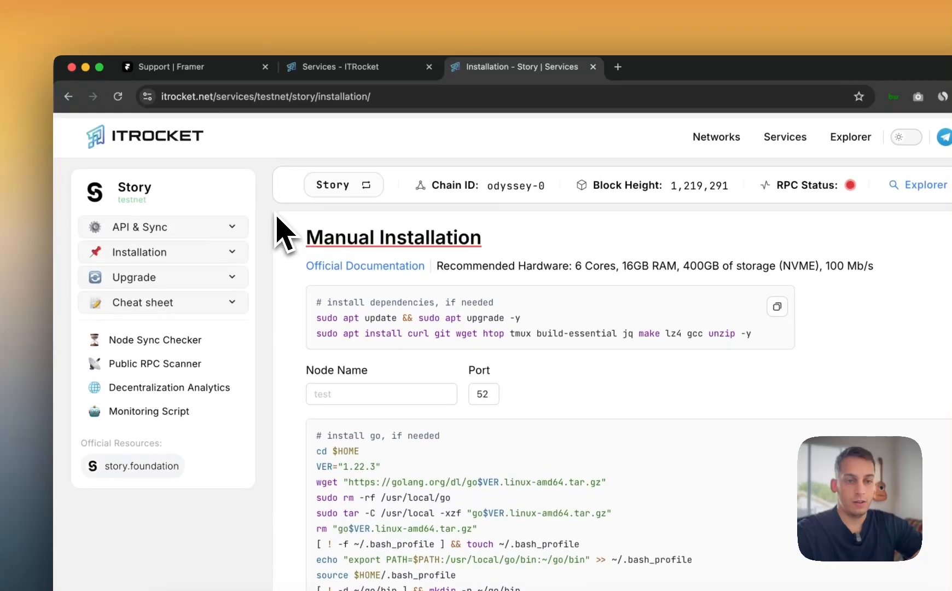
scroll(267, 315, down, 1)
scroll(257, 298, up, 1)
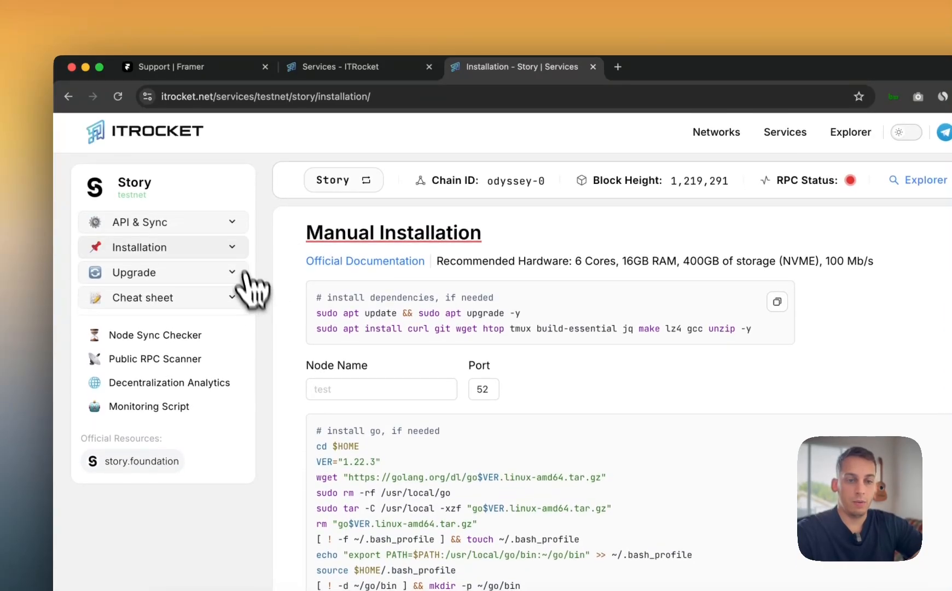
click(234, 225)
click(237, 235)
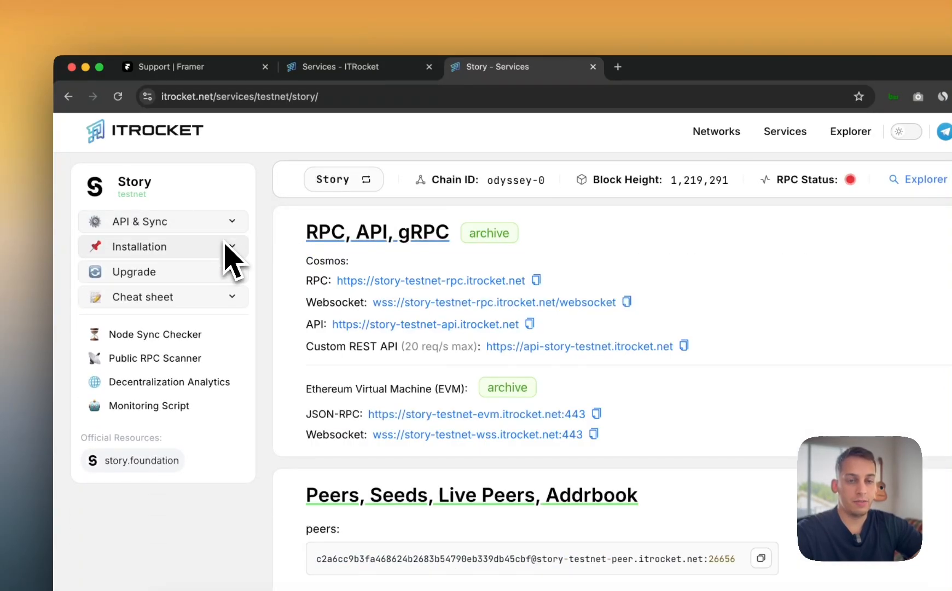
click(233, 224)
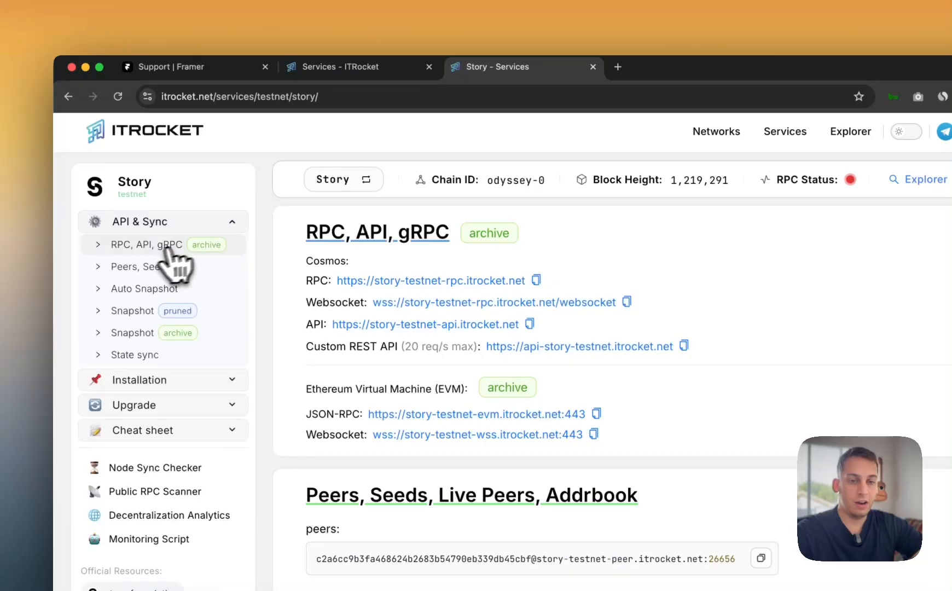
click(143, 268)
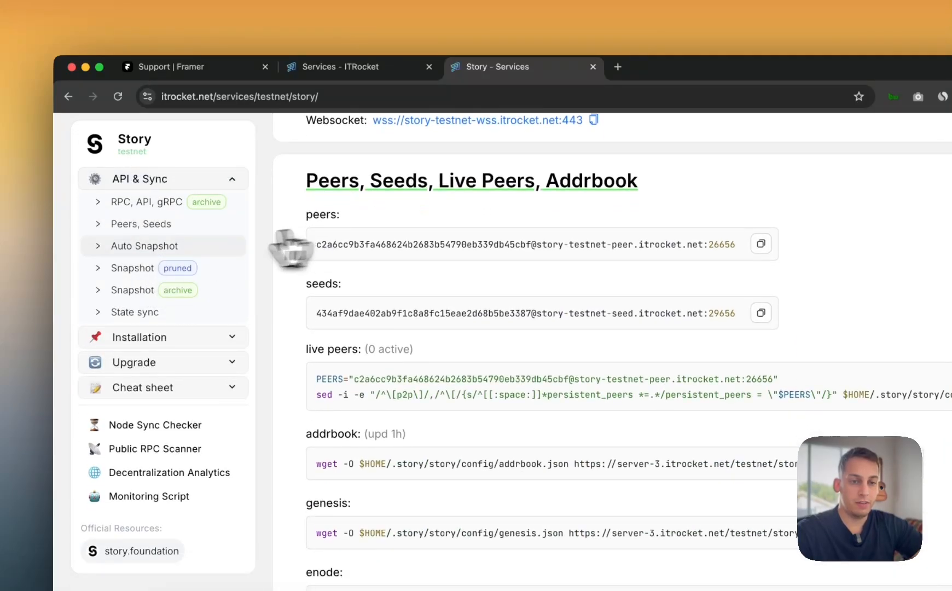
click(156, 246)
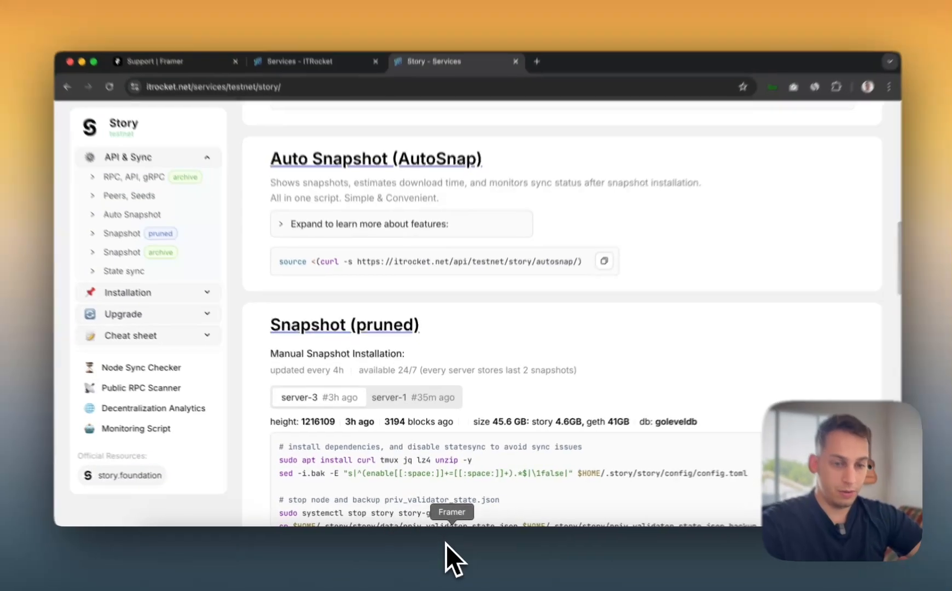
- Switch to Framer and rename the untitled project "Installation Guide"
click(447, 544)
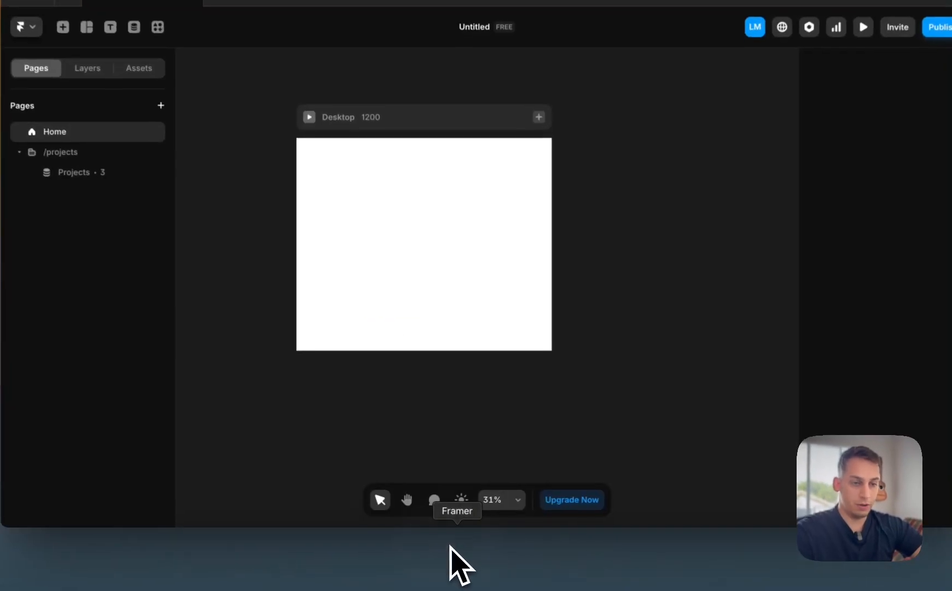
click(339, 181)
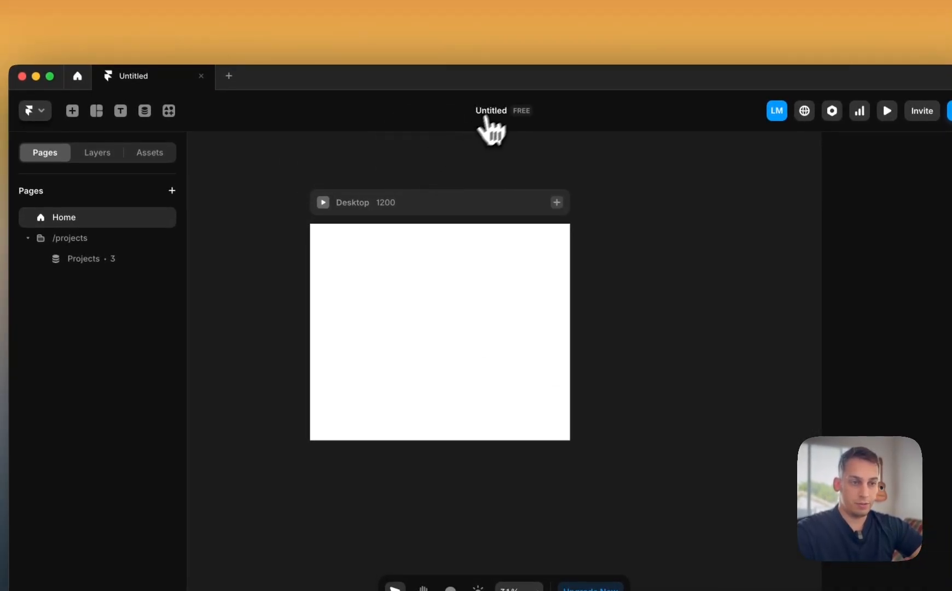
click(496, 103)
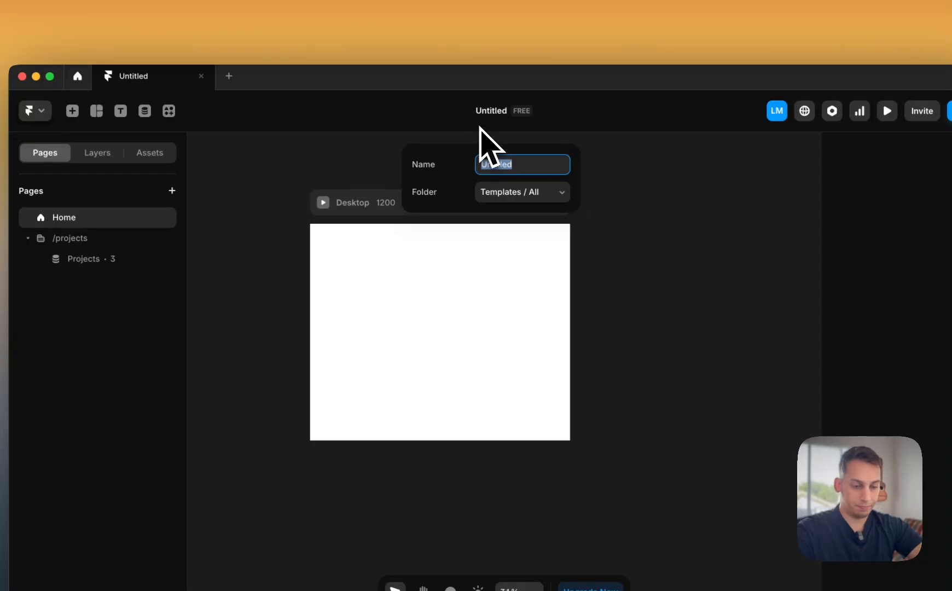
text(Ins)
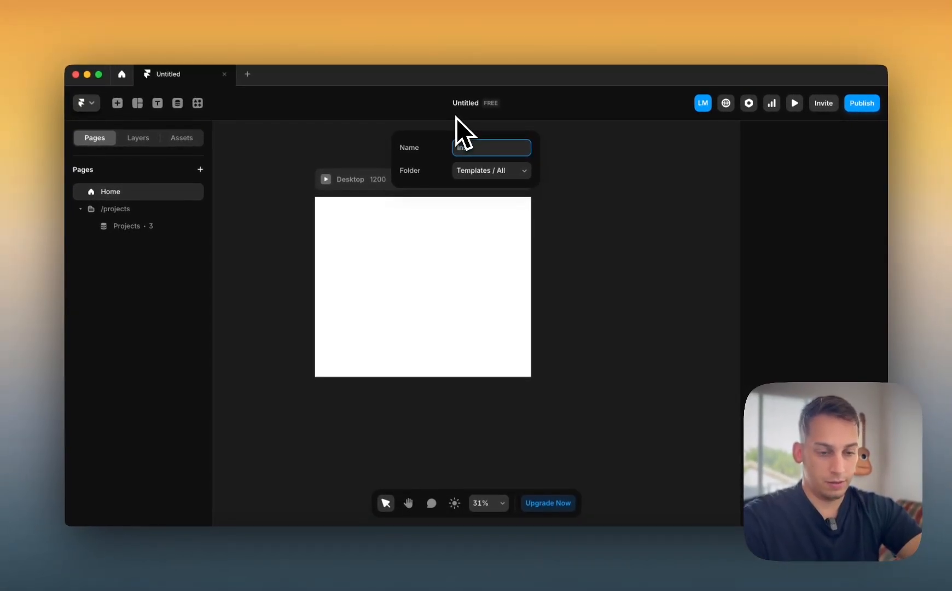
text(tallation Guide)
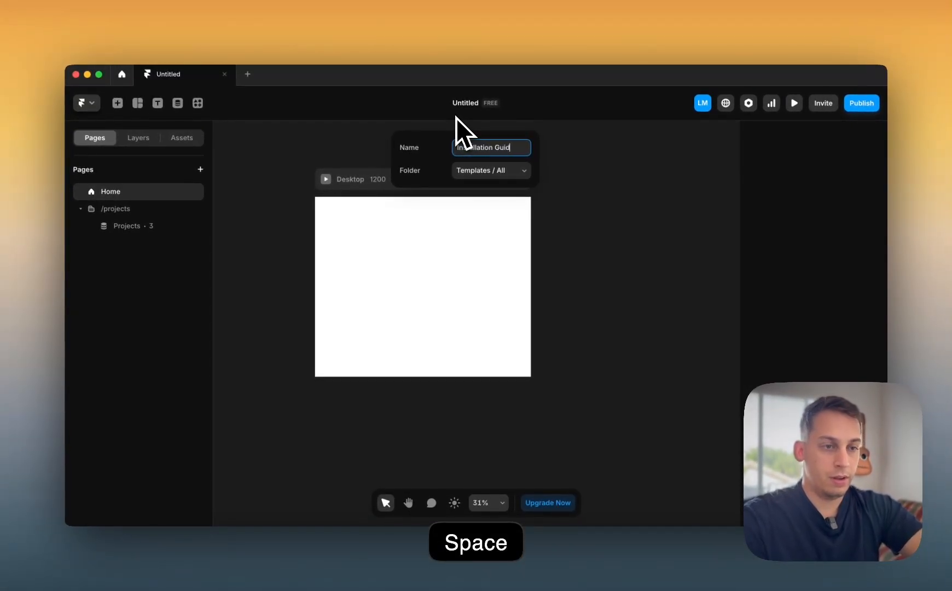
key(Return)
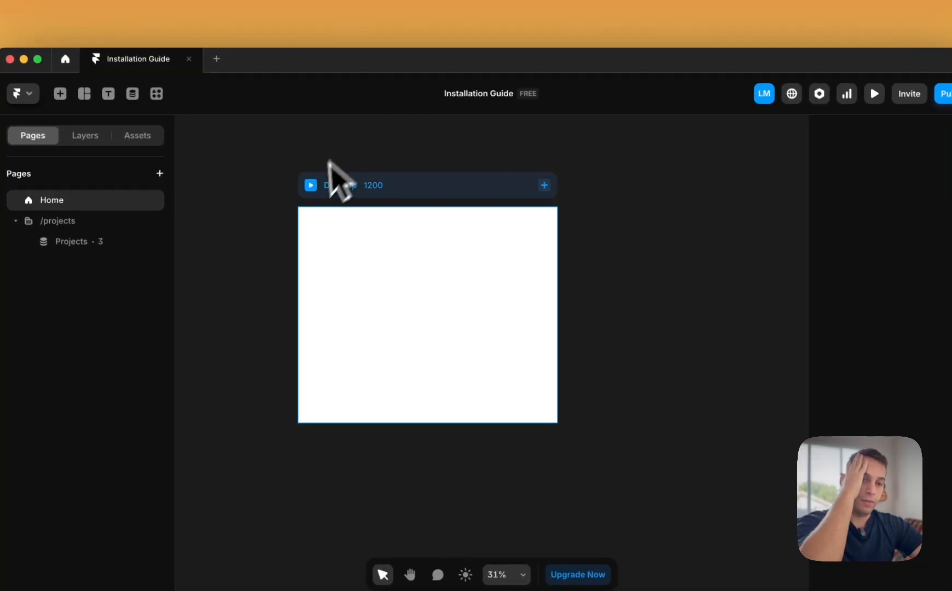
- Add the Tablet (810) and Phone (390) breakpoints to the Home page's Desktop layout
click(345, 186)
click(546, 186)
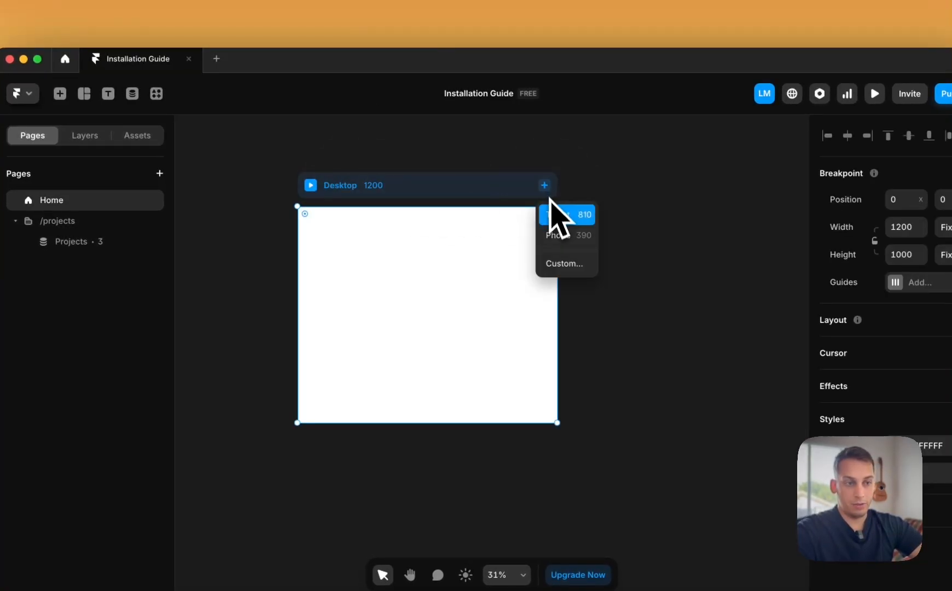
click(556, 213)
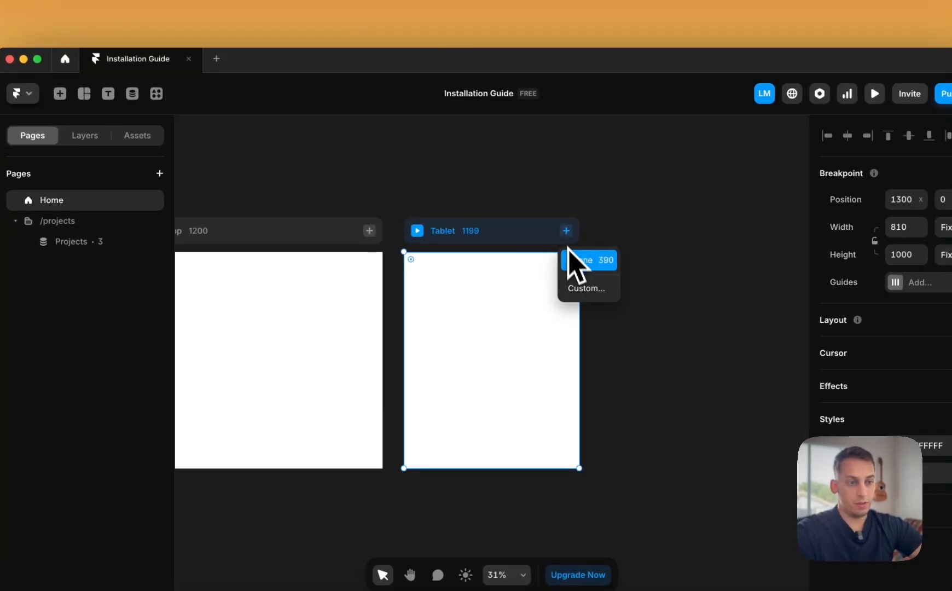
click(569, 258)
scroll(404, 206, left, 10)
click(359, 226)
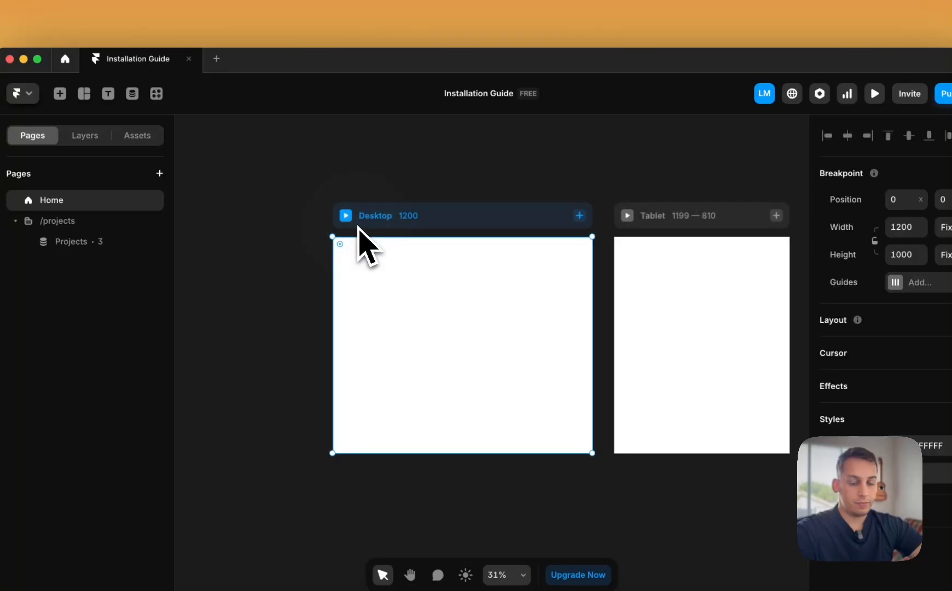
click(273, 252)
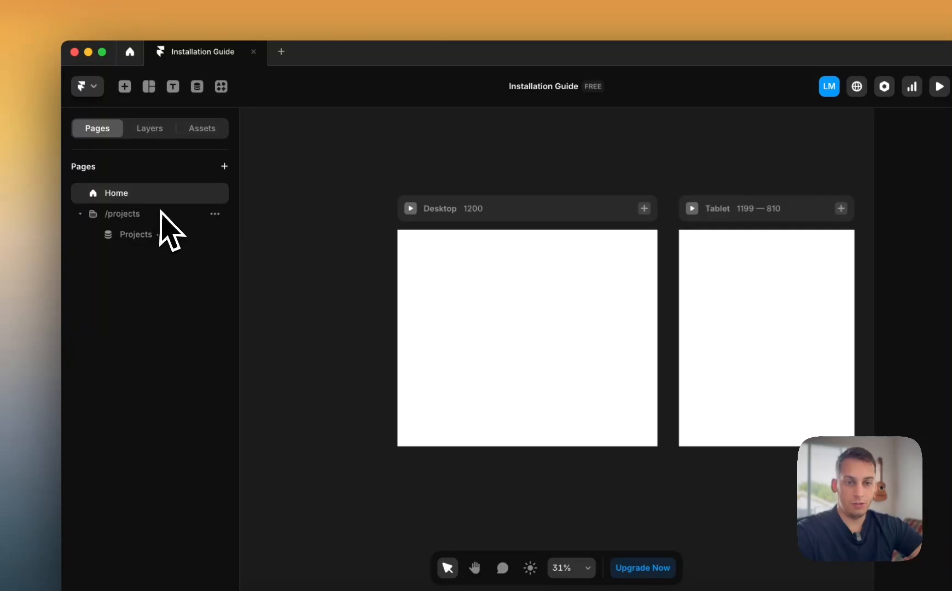
- Delete the /projects page folder with all of its content
click(215, 214)
click(230, 306)
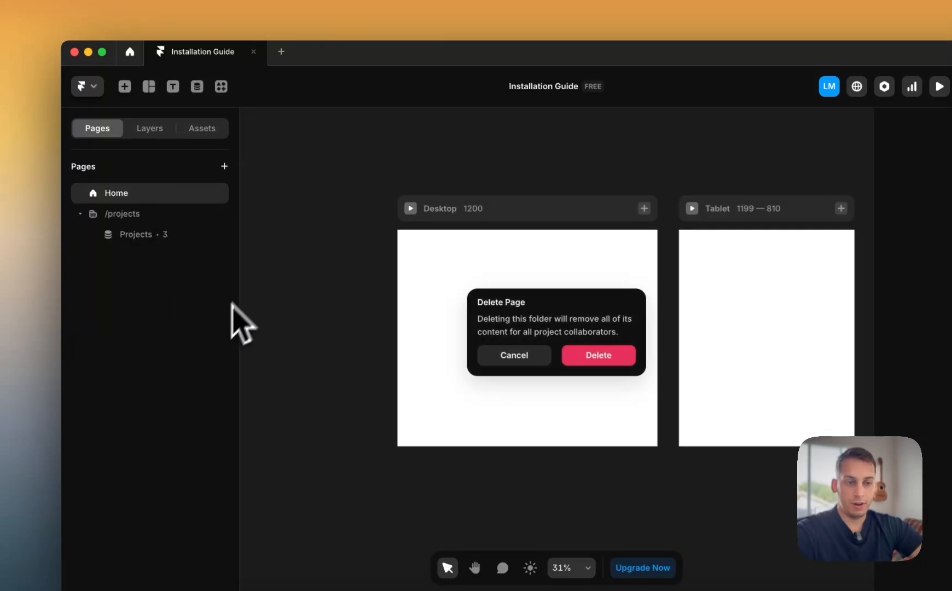
click(599, 355)
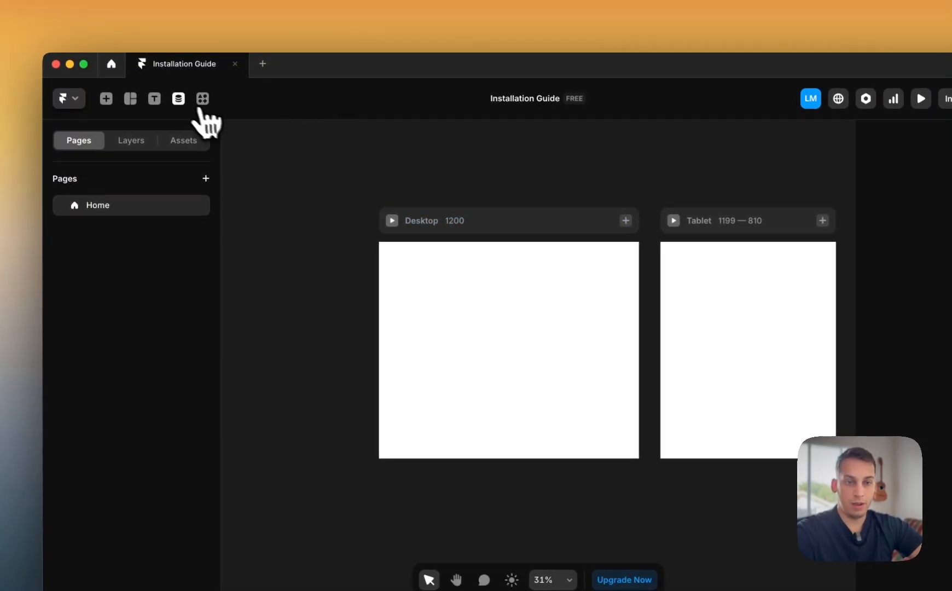
- Delete the existing Projects and Categories collections from the CMS and return to the page canvas
click(178, 98)
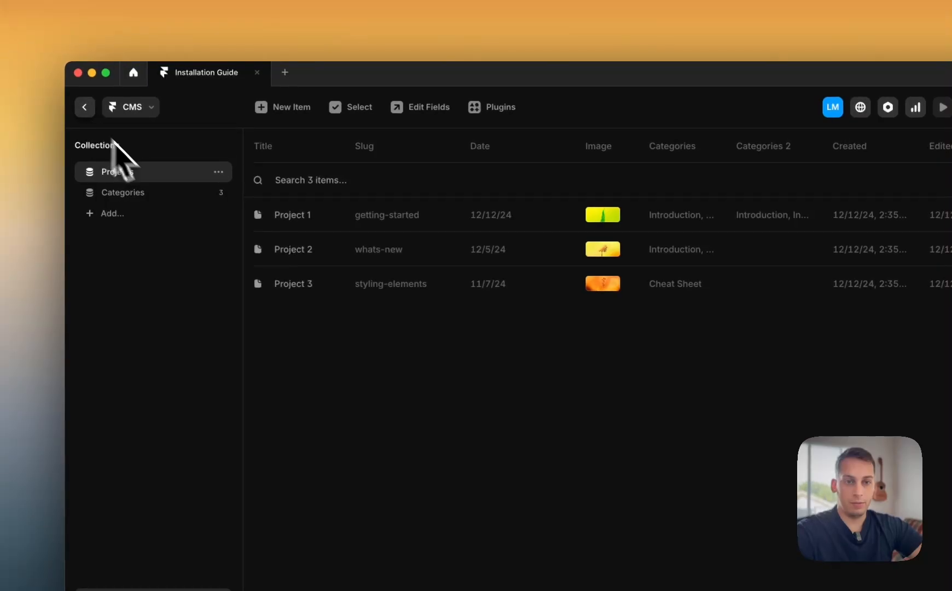
click(218, 173)
click(240, 305)
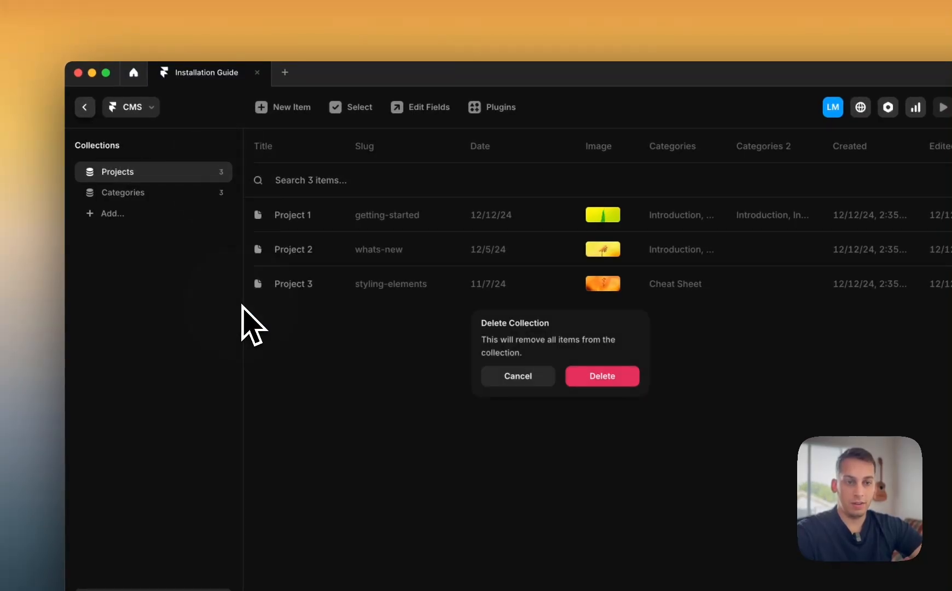
click(602, 375)
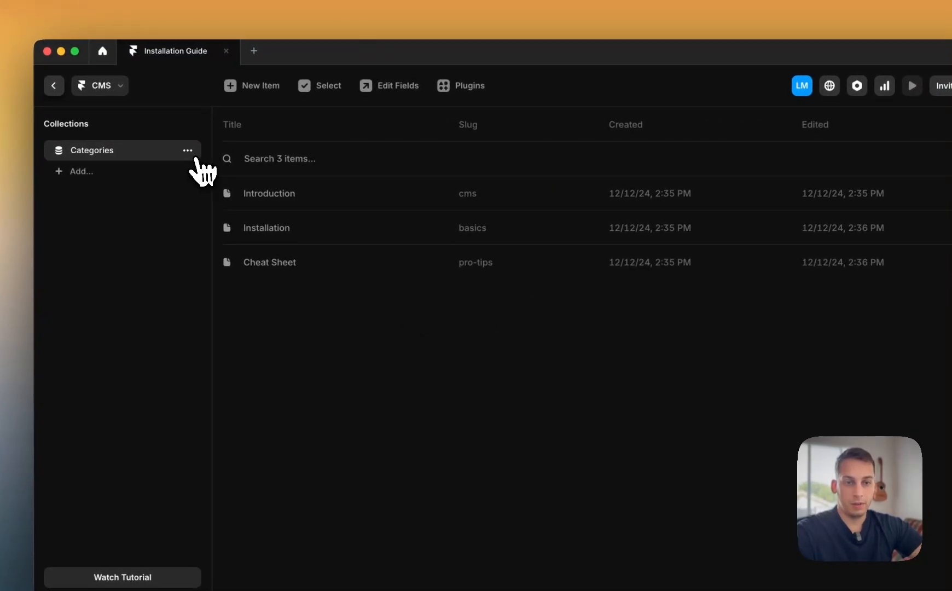
click(188, 150)
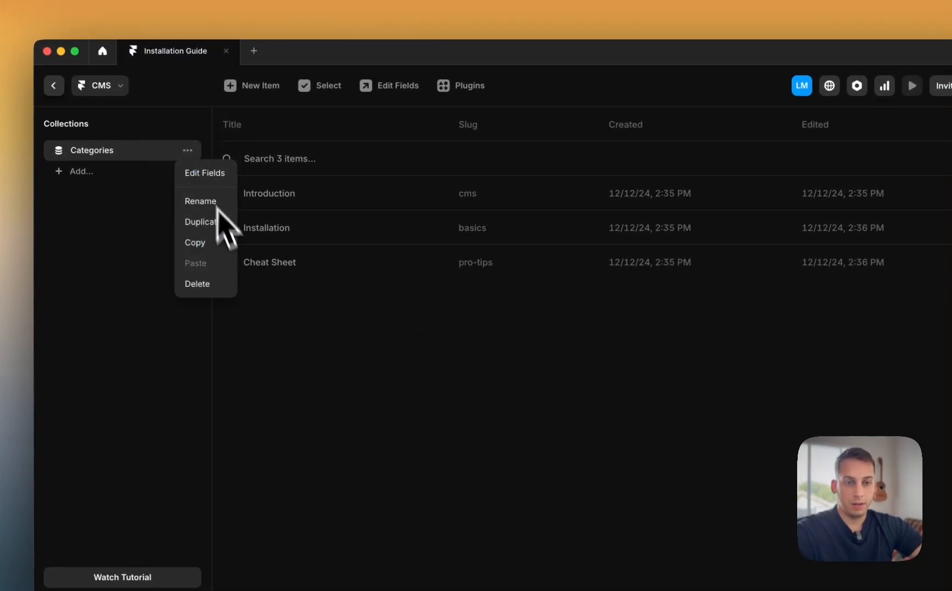
click(222, 283)
click(550, 358)
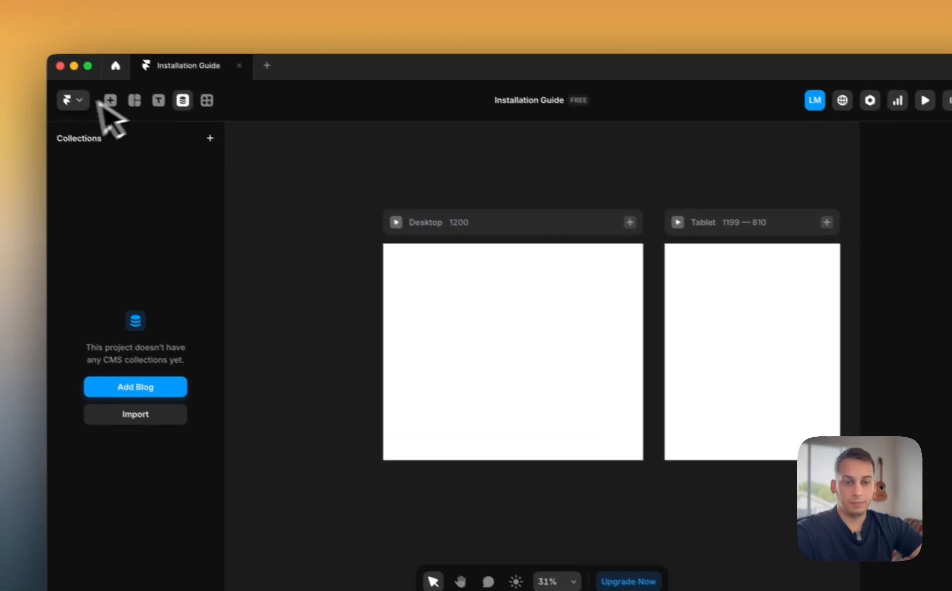
click(214, 222)
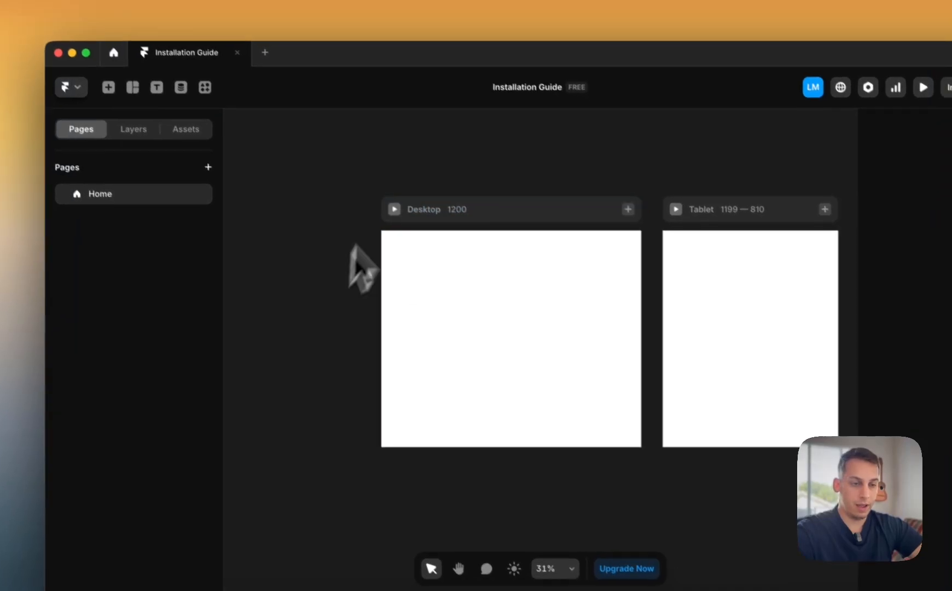
- Add the sample blog to the CMS, name its main collection Brands, and check the Brands and Categories collections
scroll(577, 327, right, 5)
scroll(472, 314, down, 3)
scroll(472, 314, left, 2)
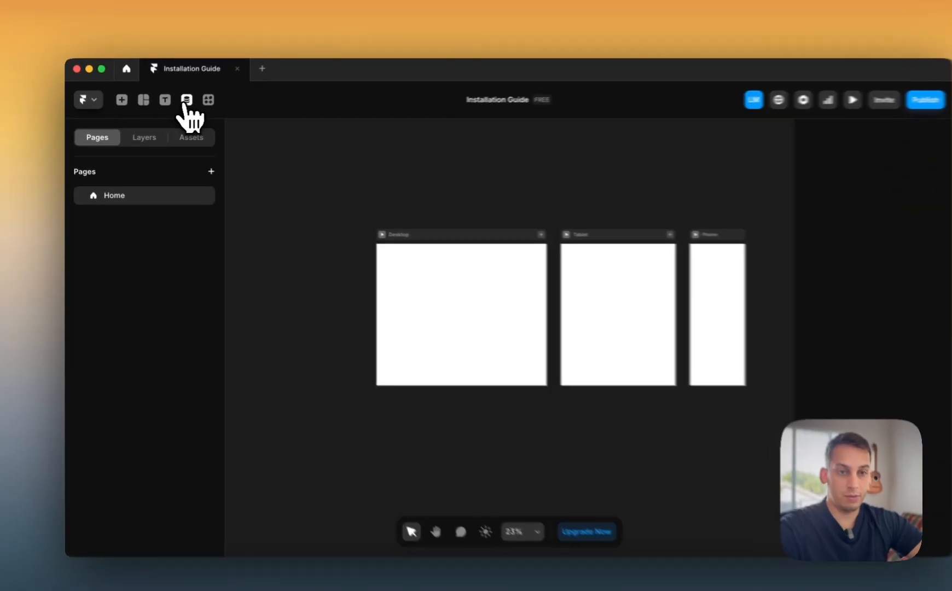
click(177, 103)
click(138, 341)
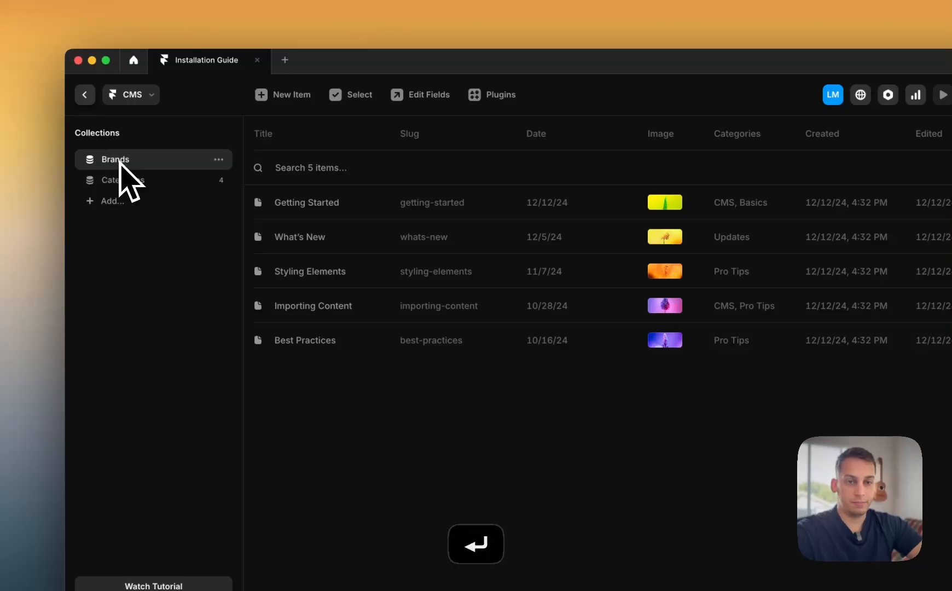
click(137, 180)
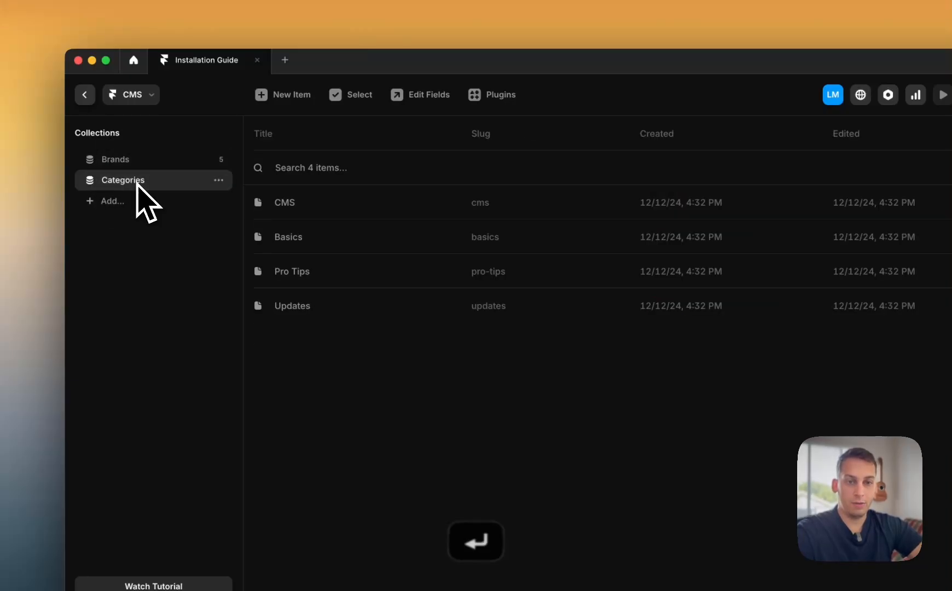
click(116, 159)
click(86, 95)
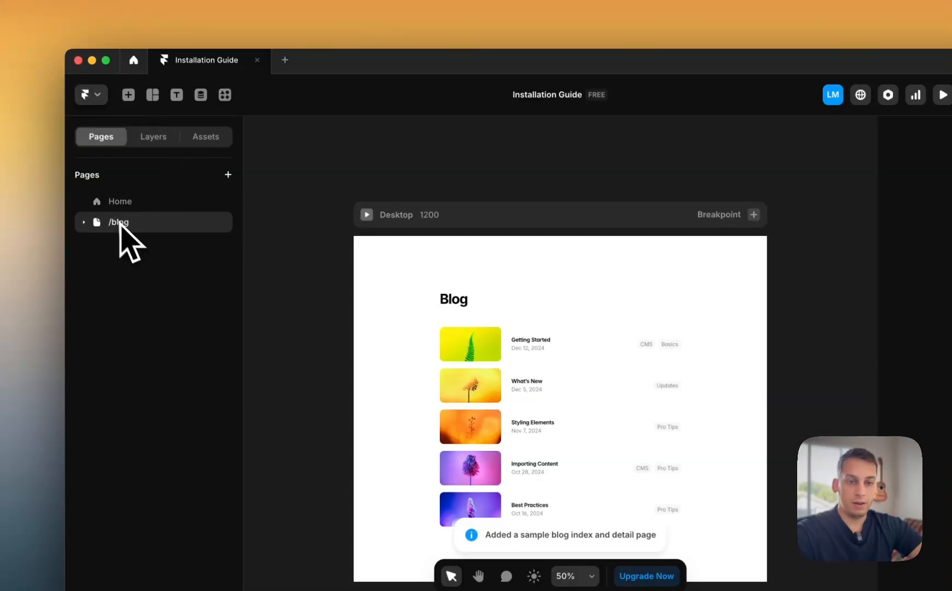
- Delete the sample /blog page folder with all of its content
click(218, 223)
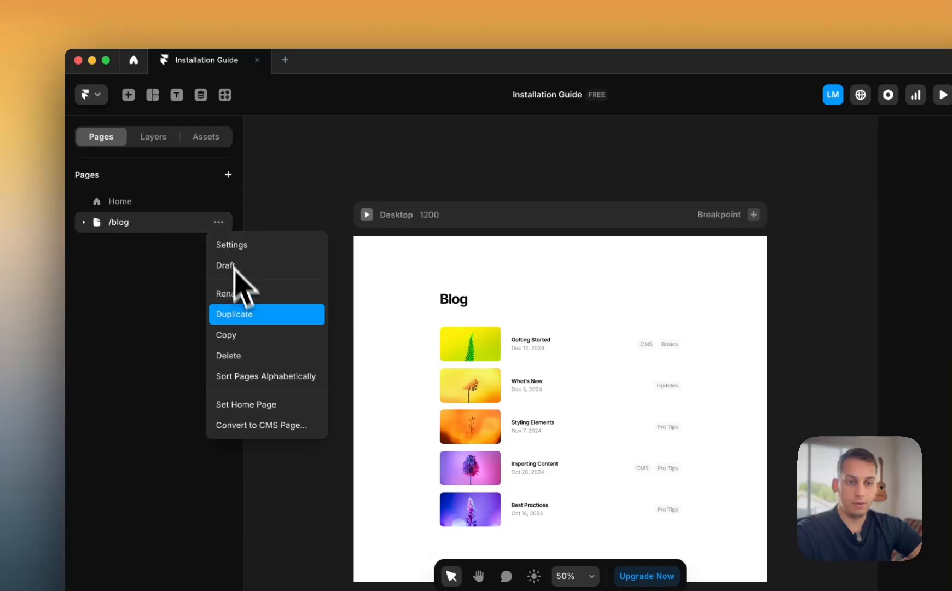
click(251, 356)
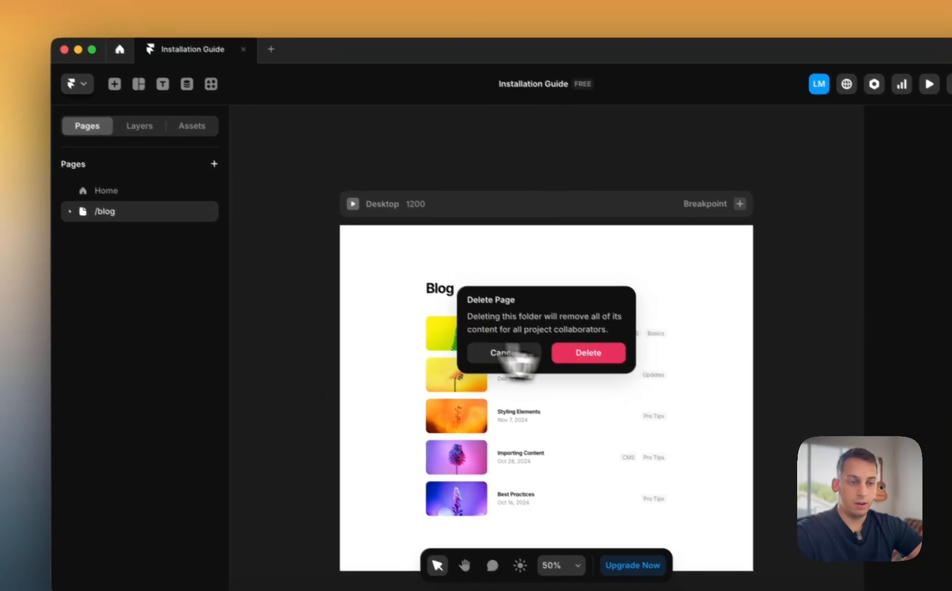
click(586, 353)
- Create a new CMS detail page for the Brands collection
click(214, 164)
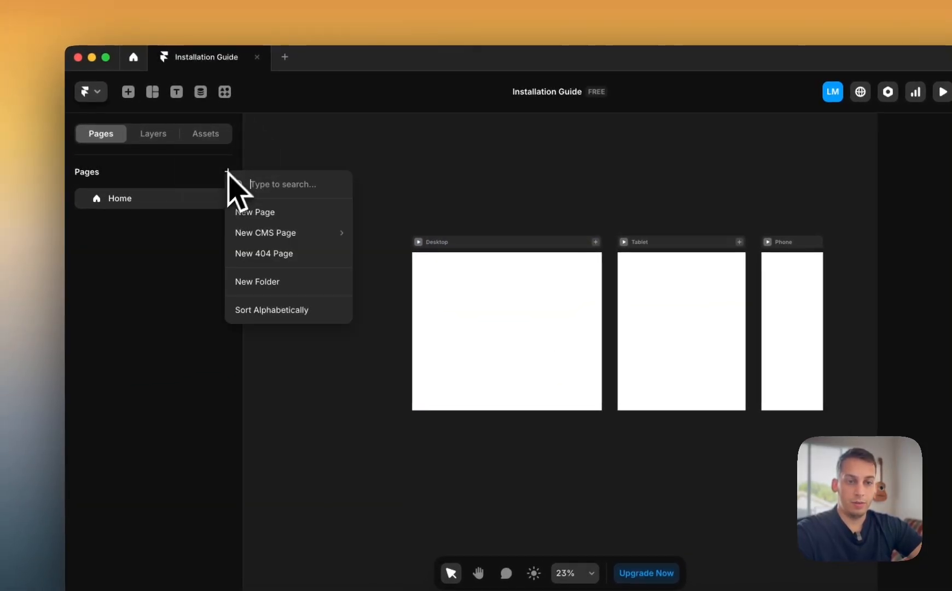
mouse_move(279, 241)
mouse_move(381, 241)
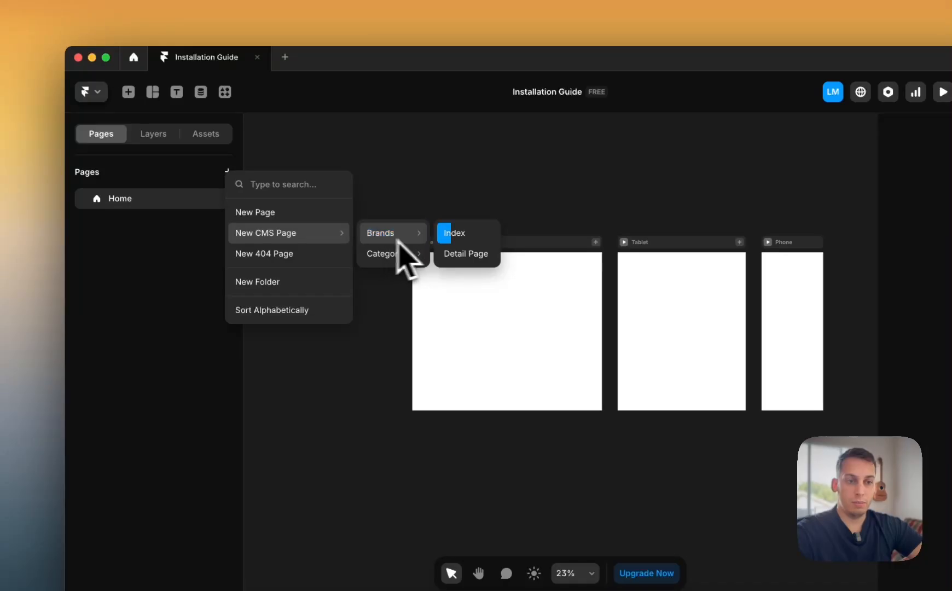
click(474, 254)
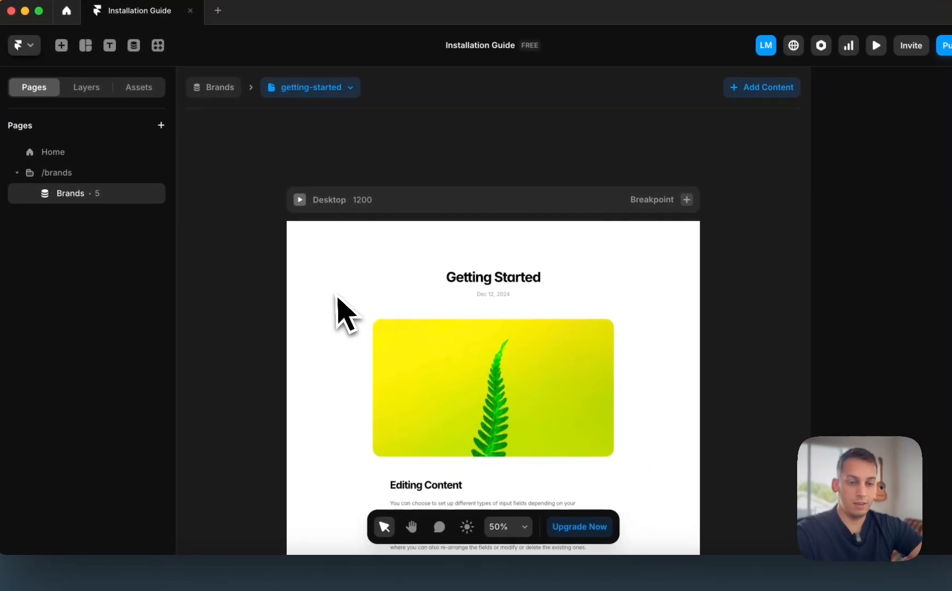
- Set the Desktop breakpoint's layout gap and padding to 0
scroll(411, 359, down, 3)
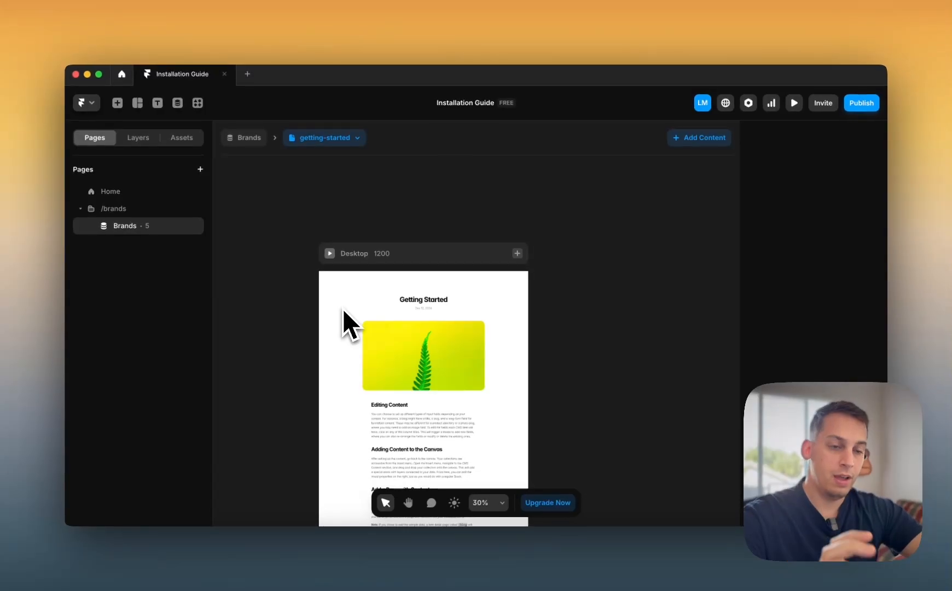
click(377, 253)
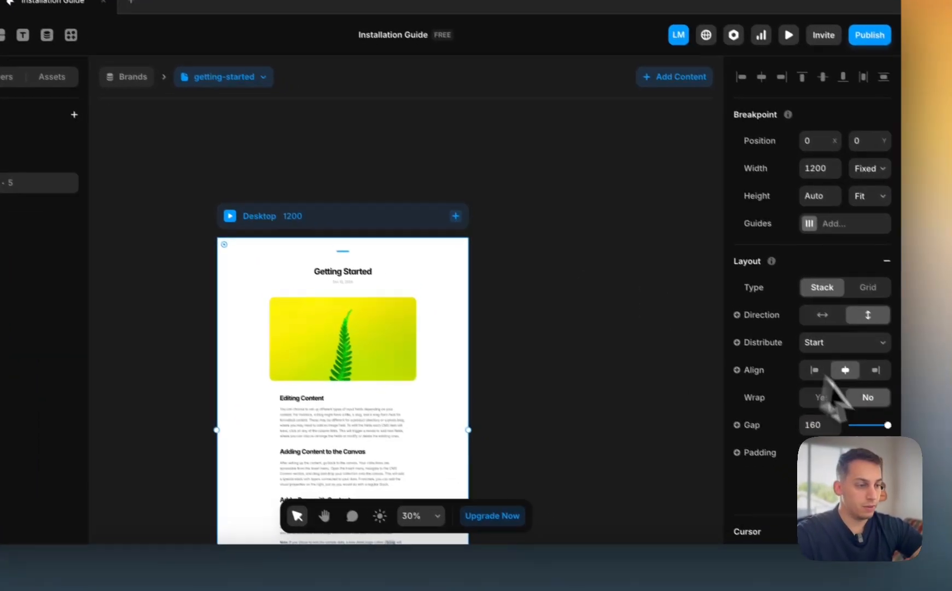
click(821, 426)
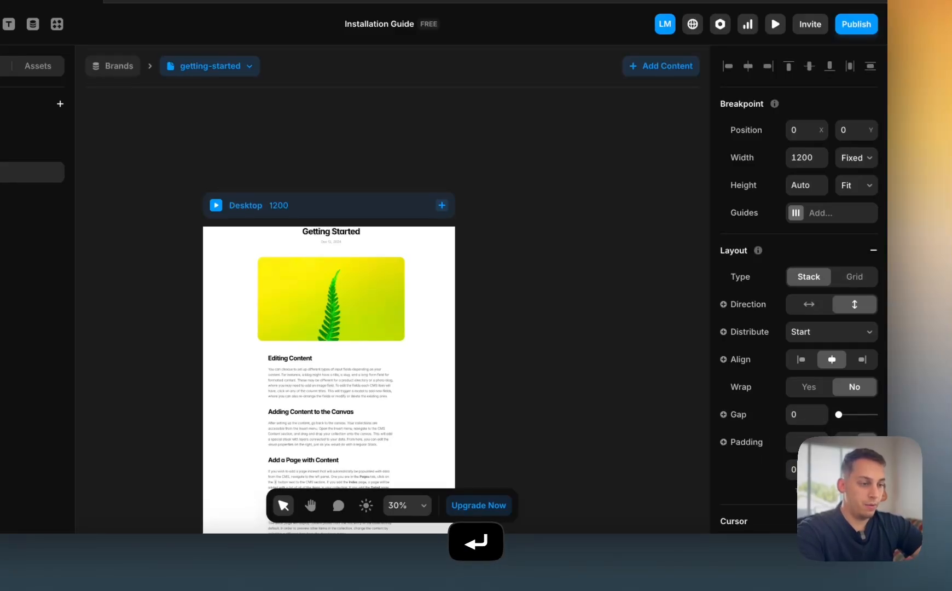
click(552, 382)
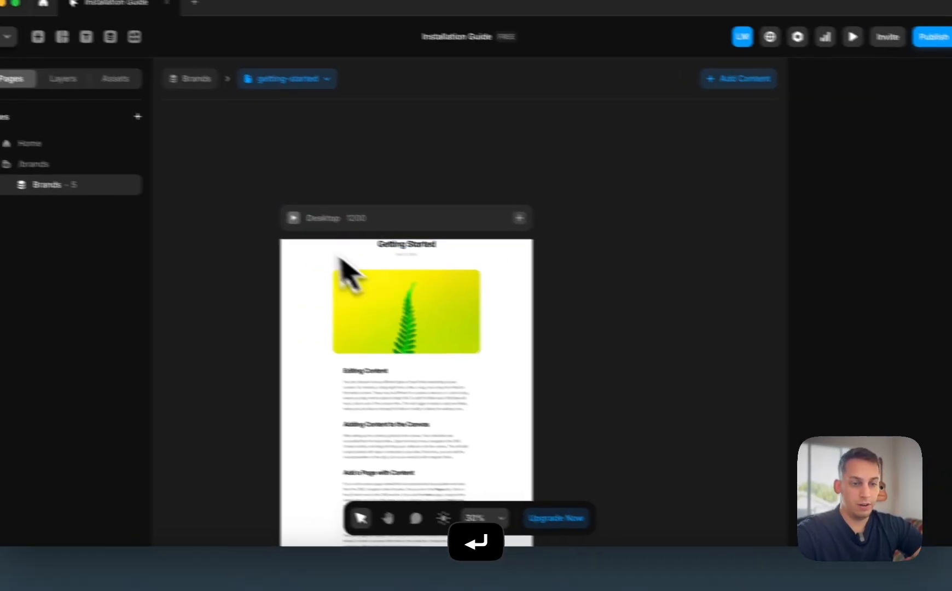
- Remove the max width from the stack directly inside Desktop and set its width to Fill
scroll(236, 256, up, 5)
scroll(380, 355, down, 4)
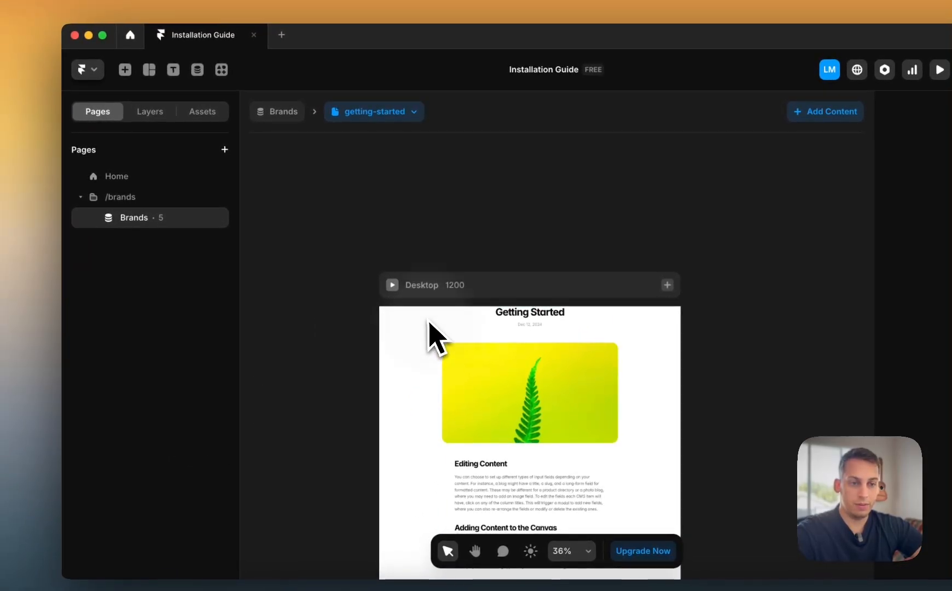
click(150, 111)
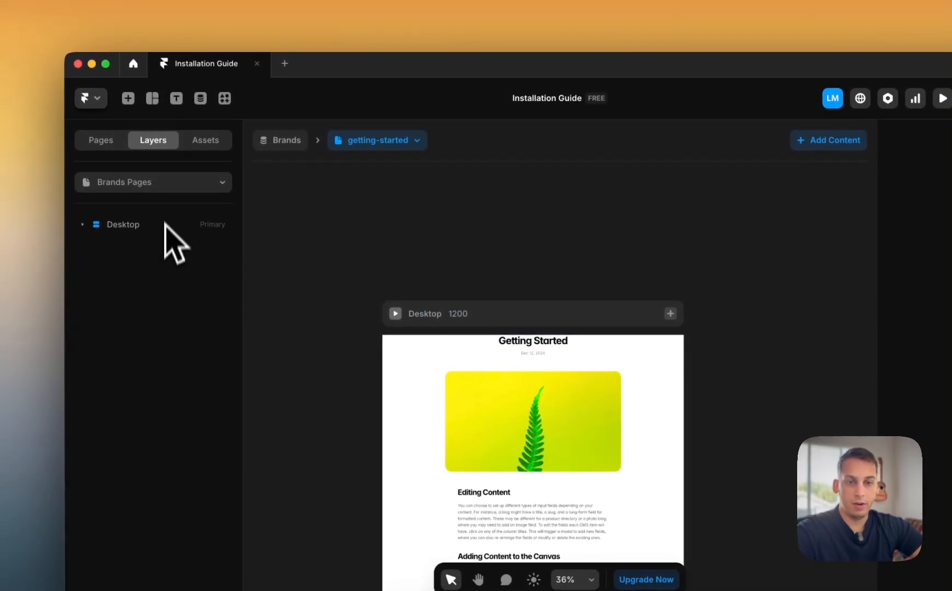
click(149, 199)
click(115, 247)
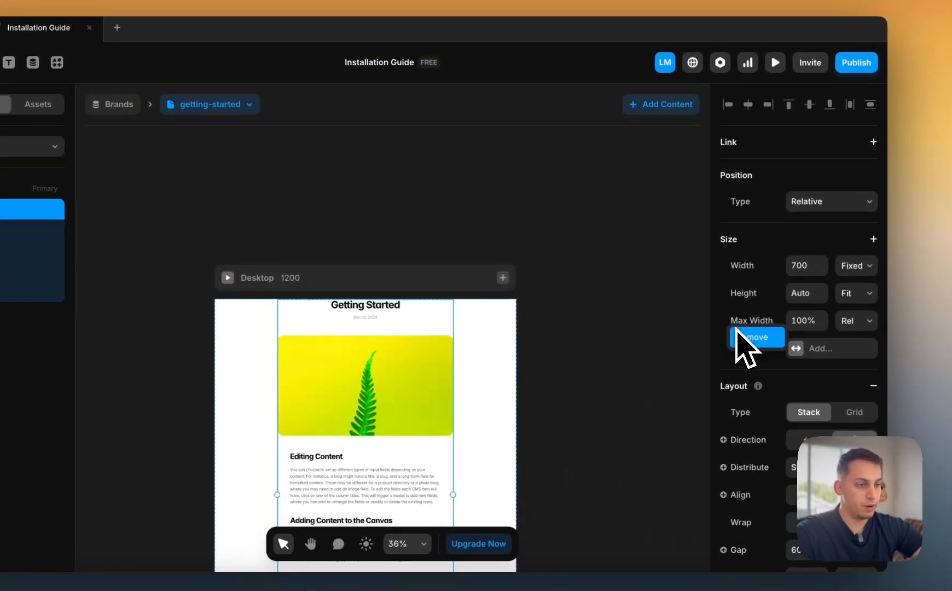
click(739, 338)
click(860, 267)
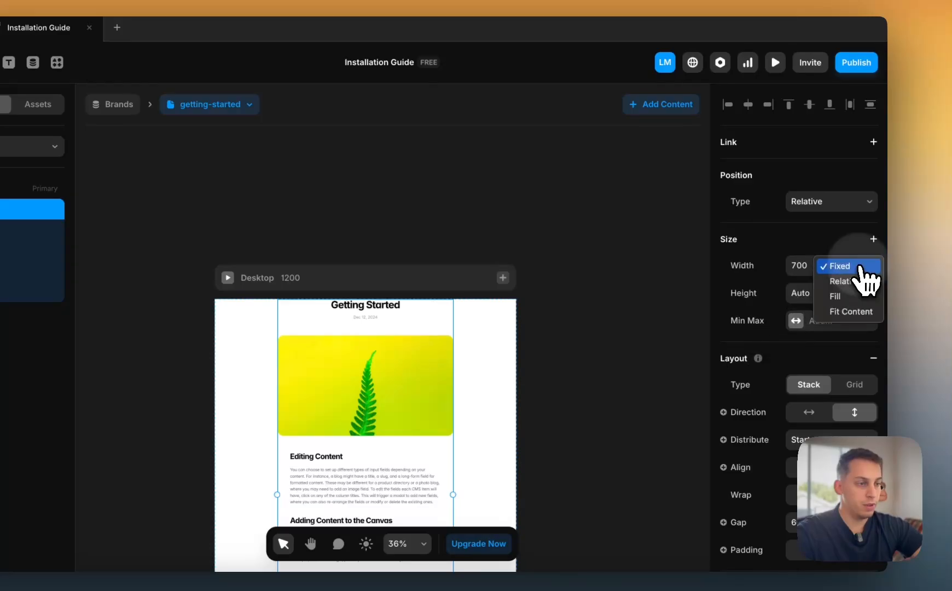
click(847, 296)
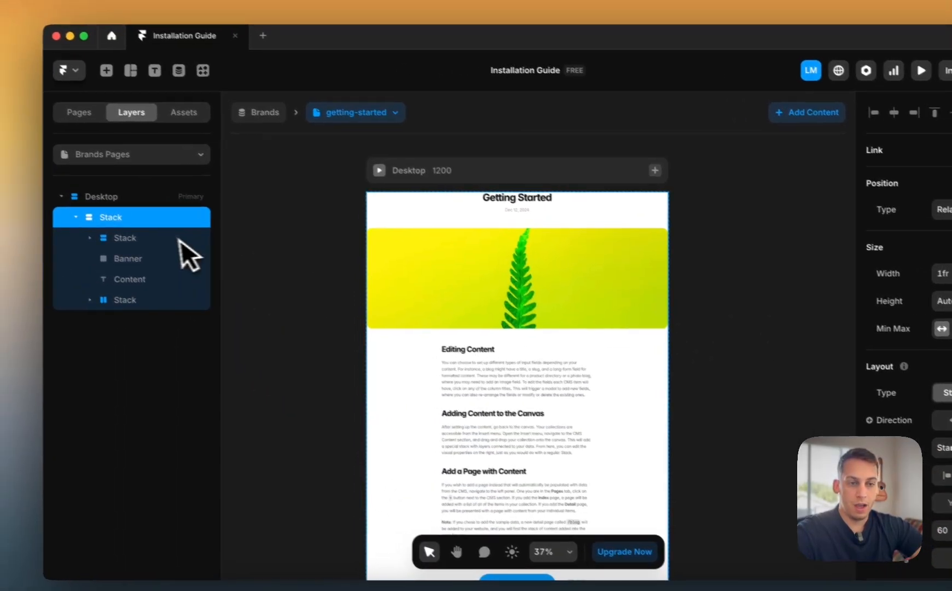
- Delete the Banner and Content layers from the main stack
click(179, 239)
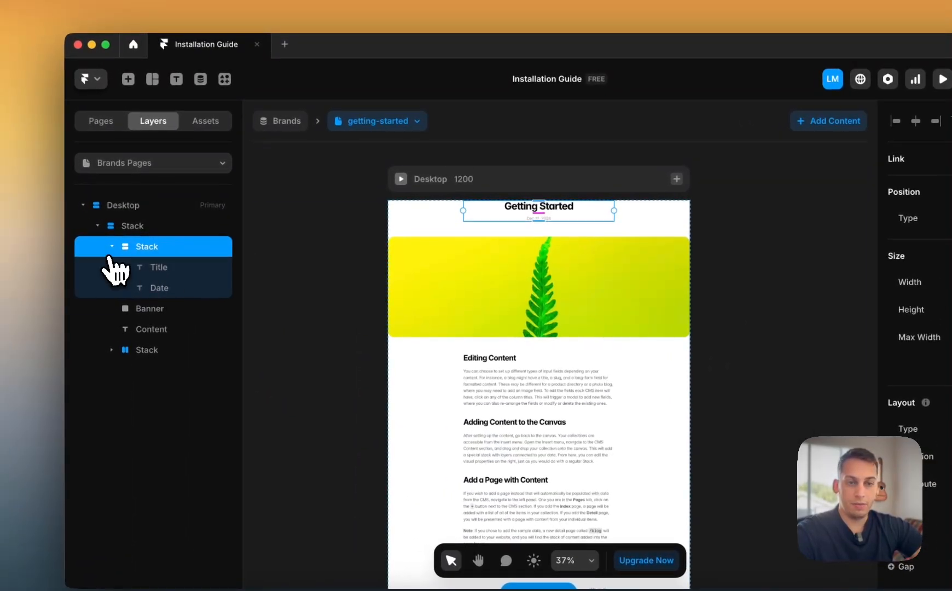
click(90, 238)
click(151, 289)
shift+click(150, 273)
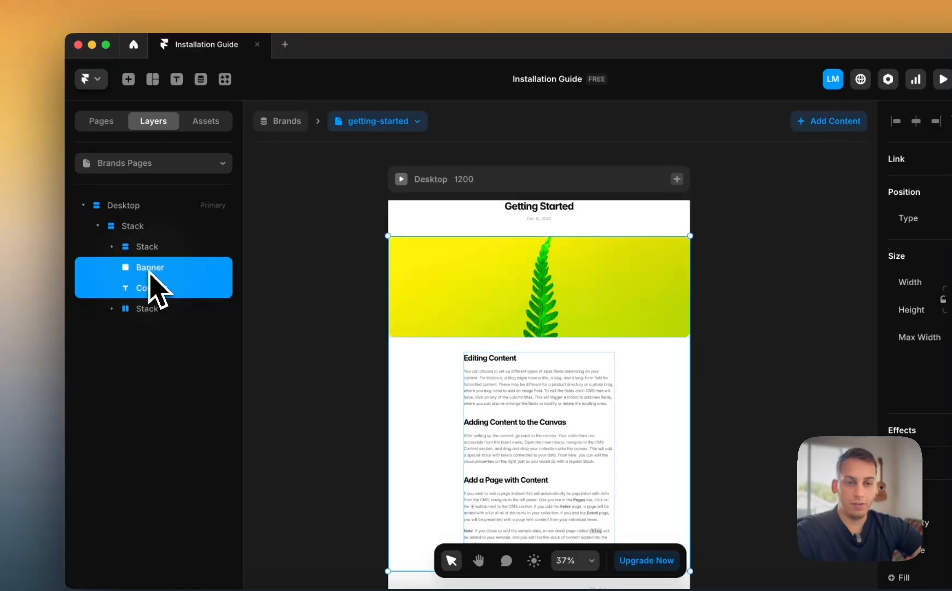
key(BackSpace)
- Set the main stack's layout direction to horizontal
click(140, 249)
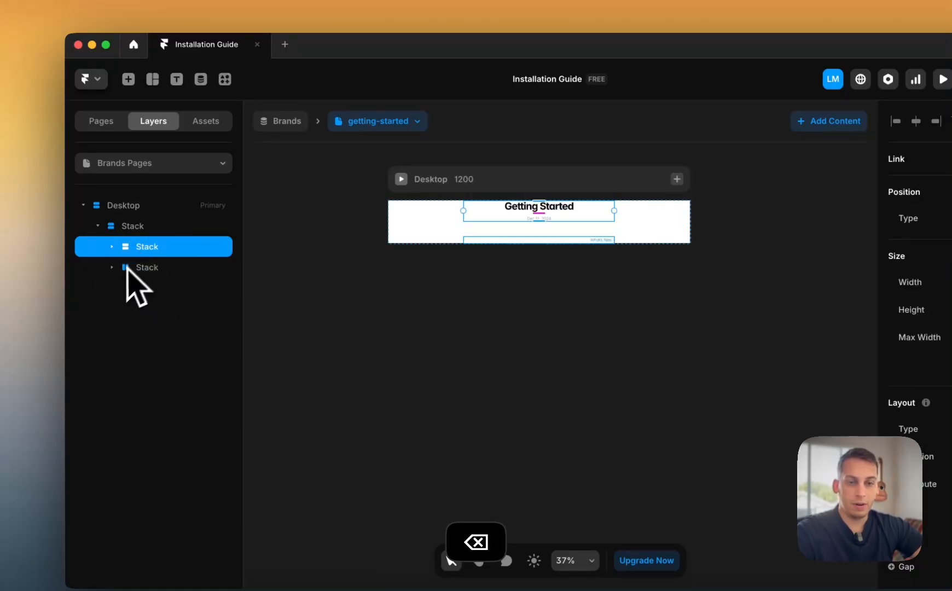
click(131, 226)
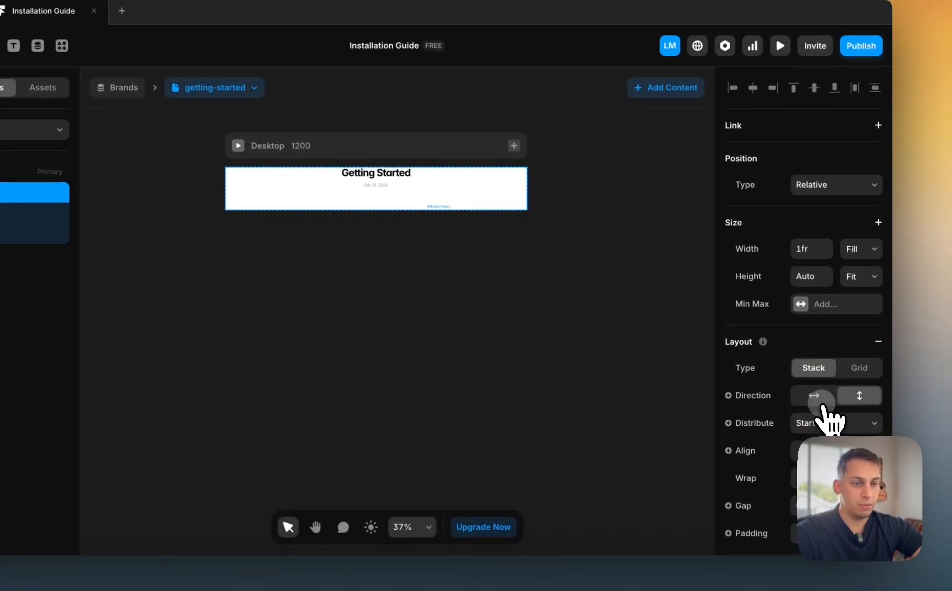
click(815, 398)
- Set the layout direction of the nested stack holding the Previous and Next links to vertical
click(27, 242)
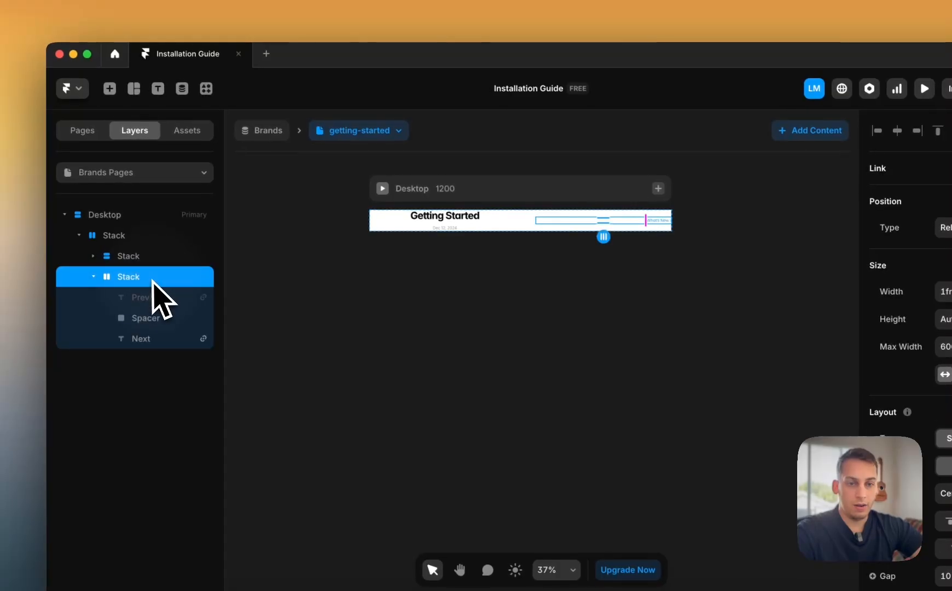
click(106, 272)
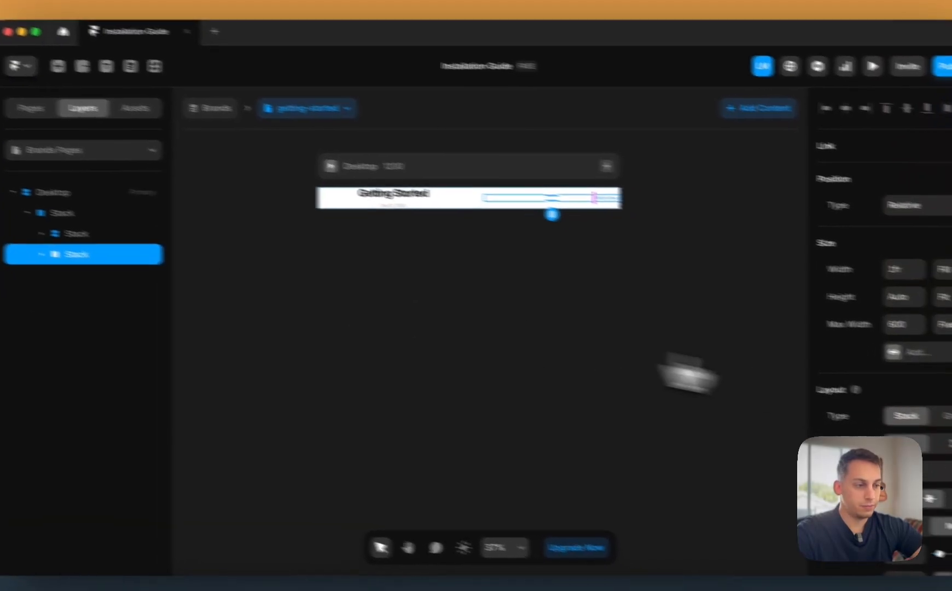
click(910, 460)
click(870, 425)
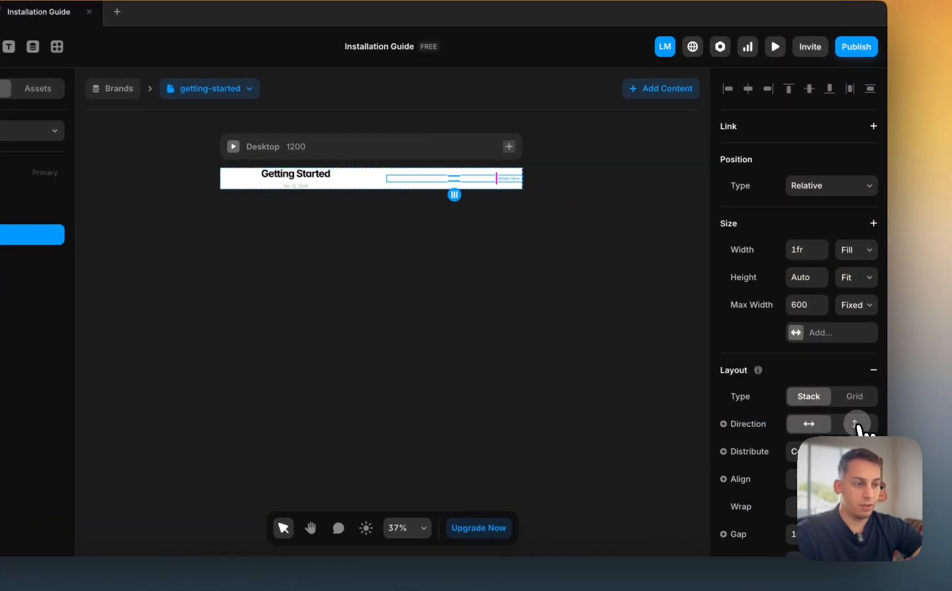
scroll(426, 180, up, 5)
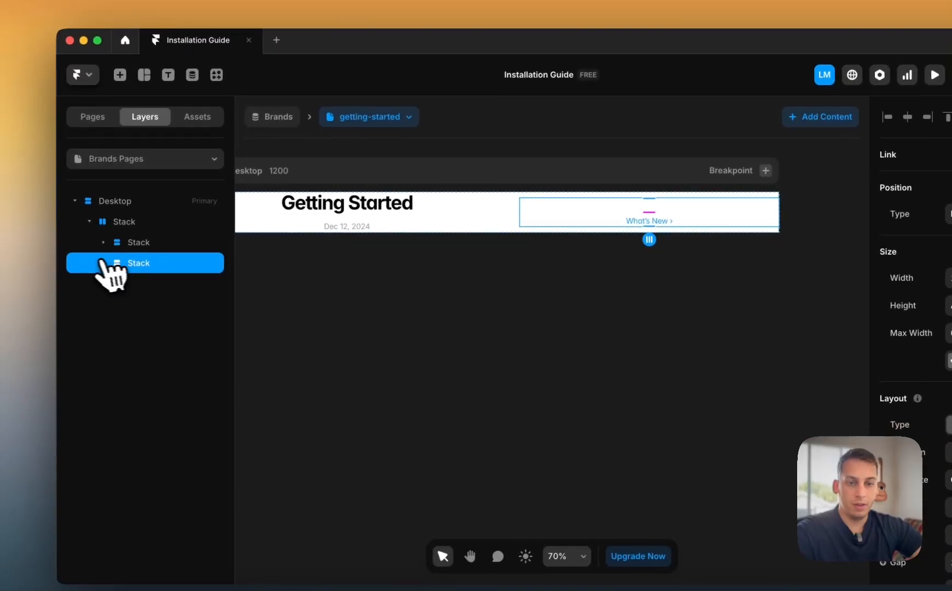
- Delete the Spacer and Previous layers from the second nested stack, keeping only the Next text
click(107, 261)
click(153, 284)
click(164, 299)
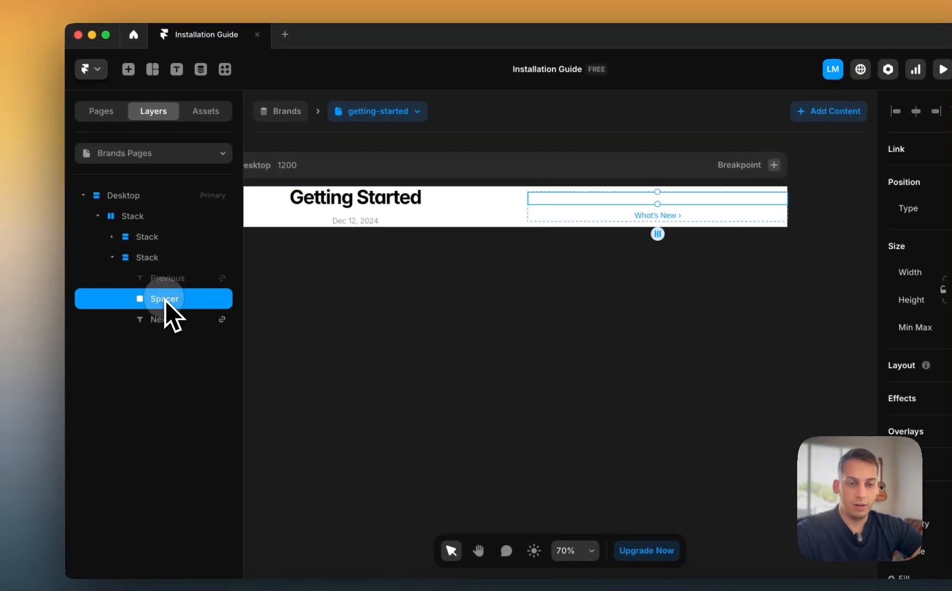
click(163, 285)
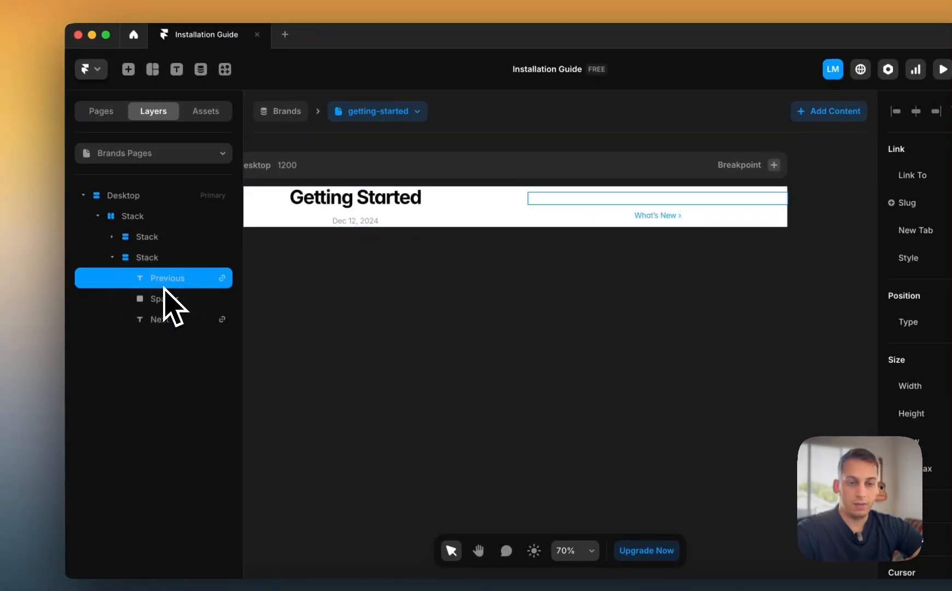
key(BackSpace)
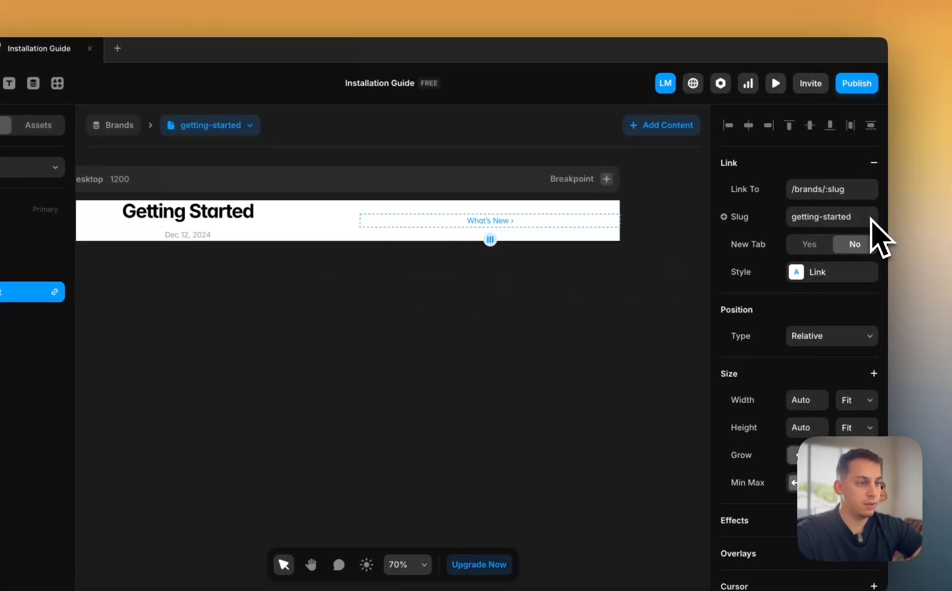
- Remove the /brands/:slug link from the "What's New" text layer
click(951, 175)
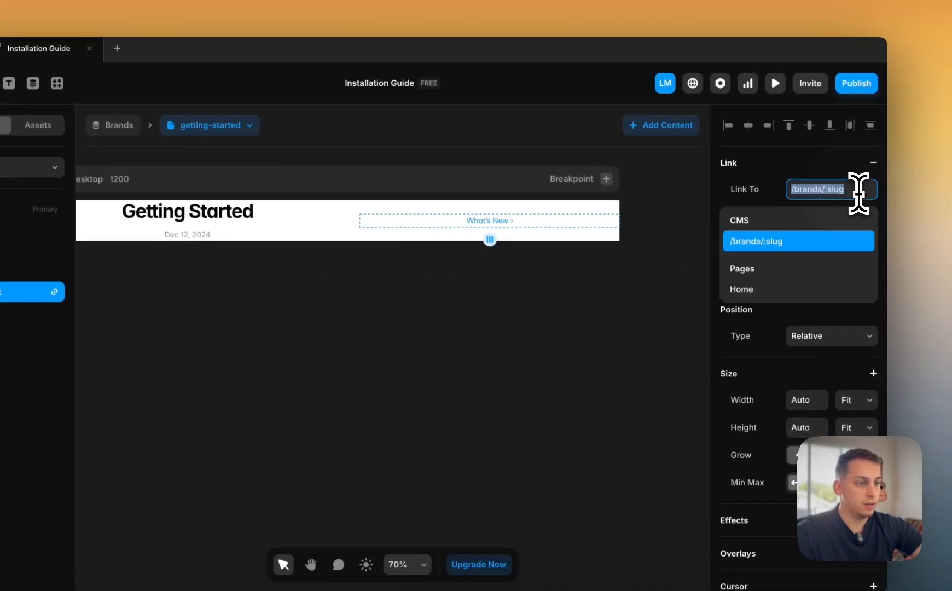
click(617, 305)
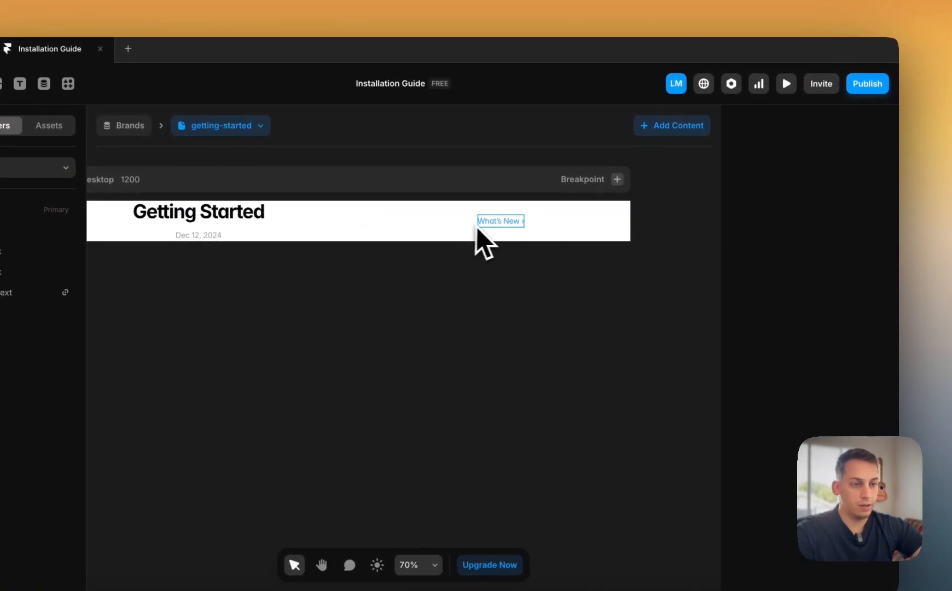
click(470, 224)
click(883, 164)
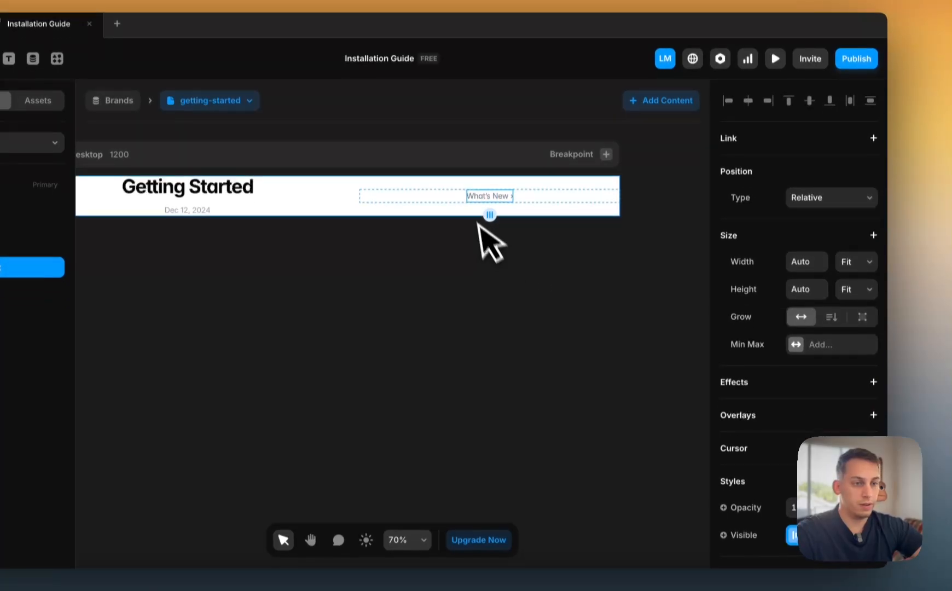
- Bind the Next text layer's content to the collection's Content variable
scroll(791, 484, down, 6)
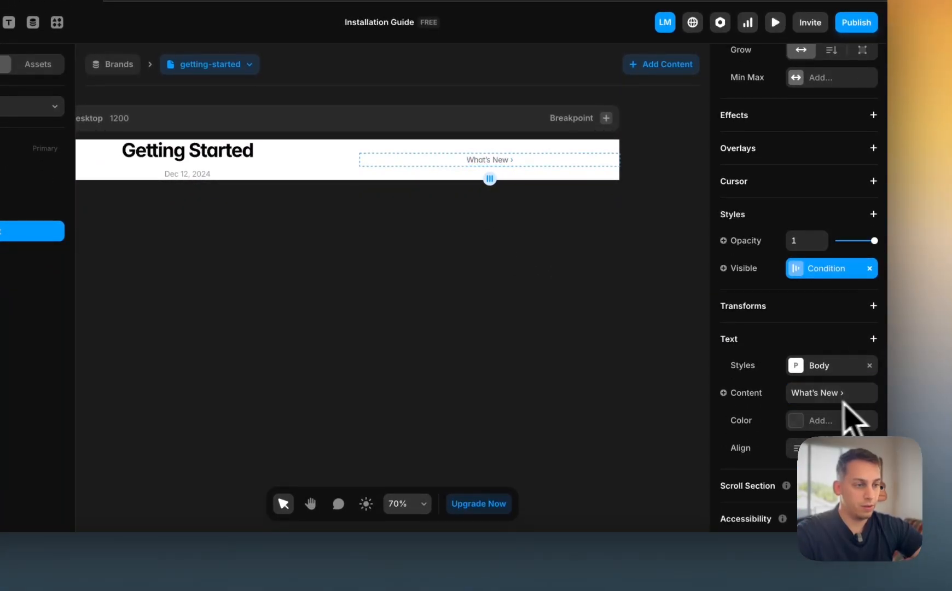
click(764, 397)
mouse_move(759, 452)
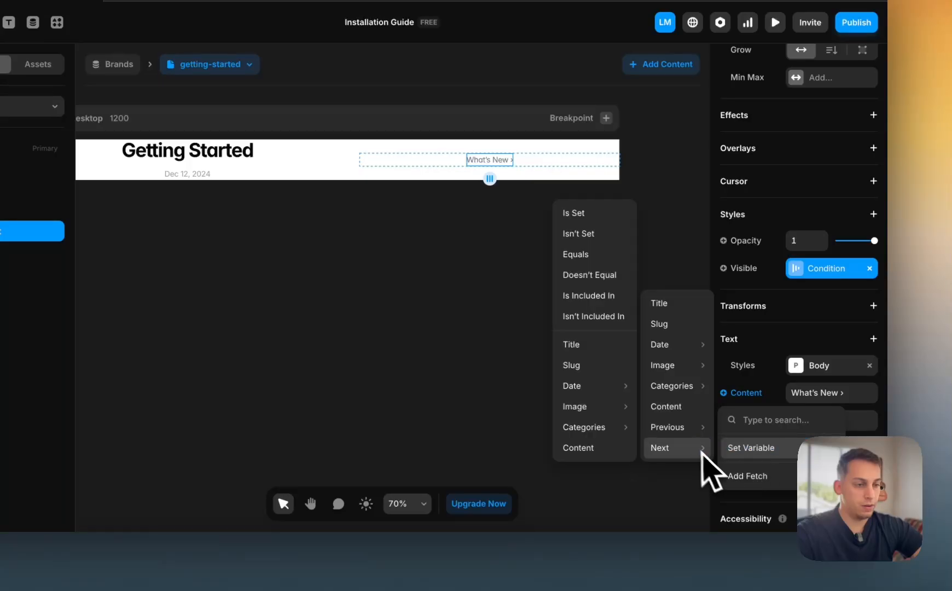
mouse_move(676, 345)
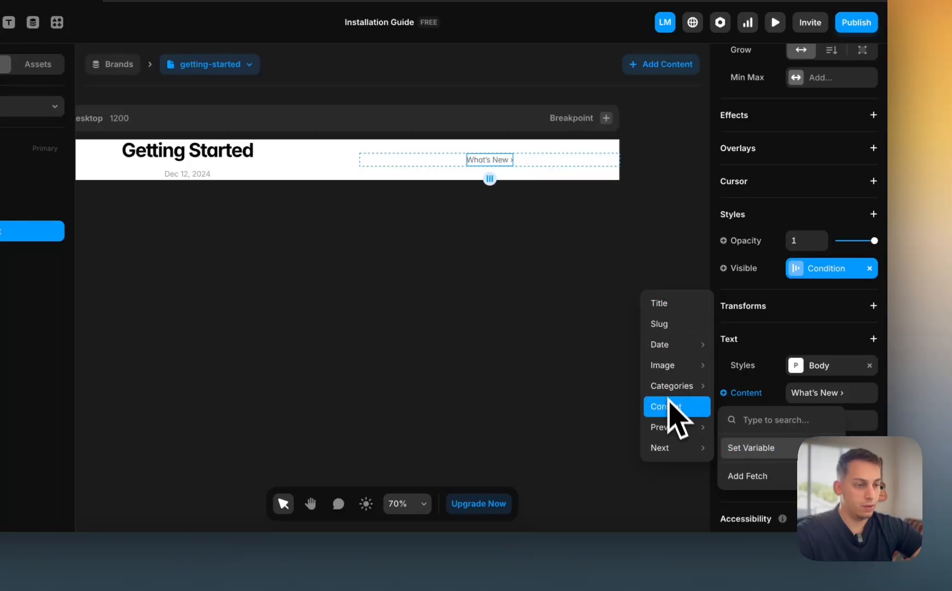
click(663, 406)
- Check the Next text layer's visibility condition, remove it so Visible is set to Yes, and deselect the layer
scroll(556, 314, down, 5)
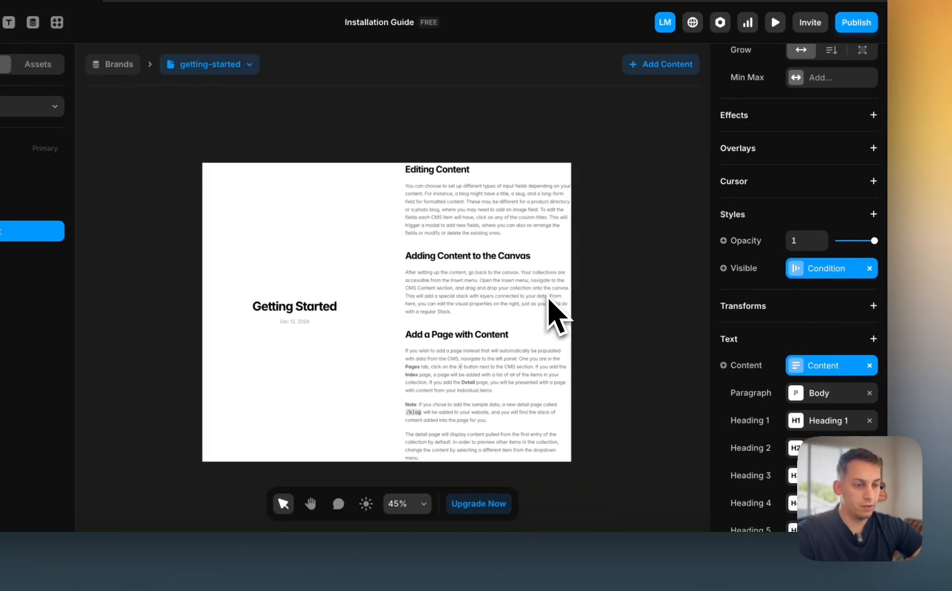
scroll(823, 421, down, 3)
scroll(863, 177, up, 1)
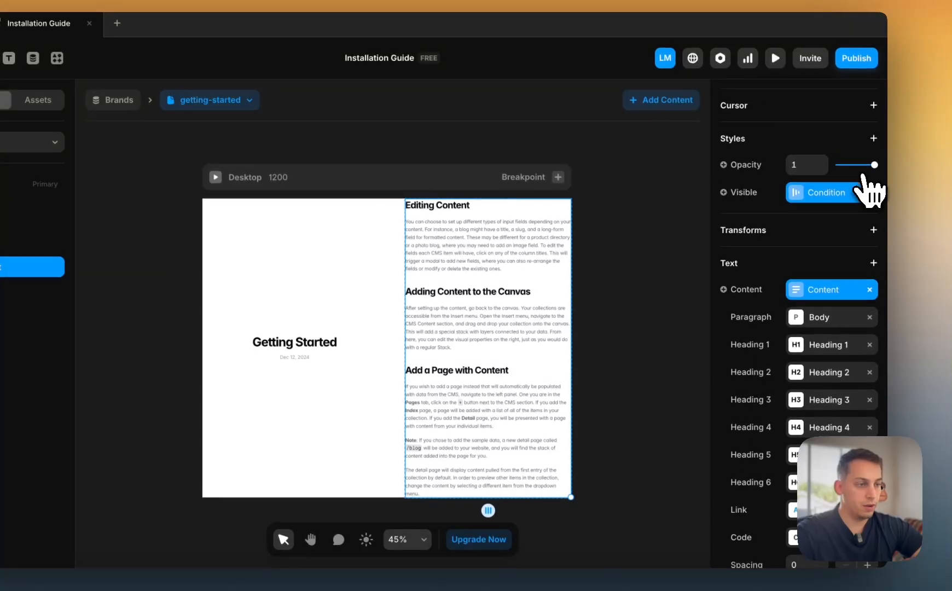
click(826, 193)
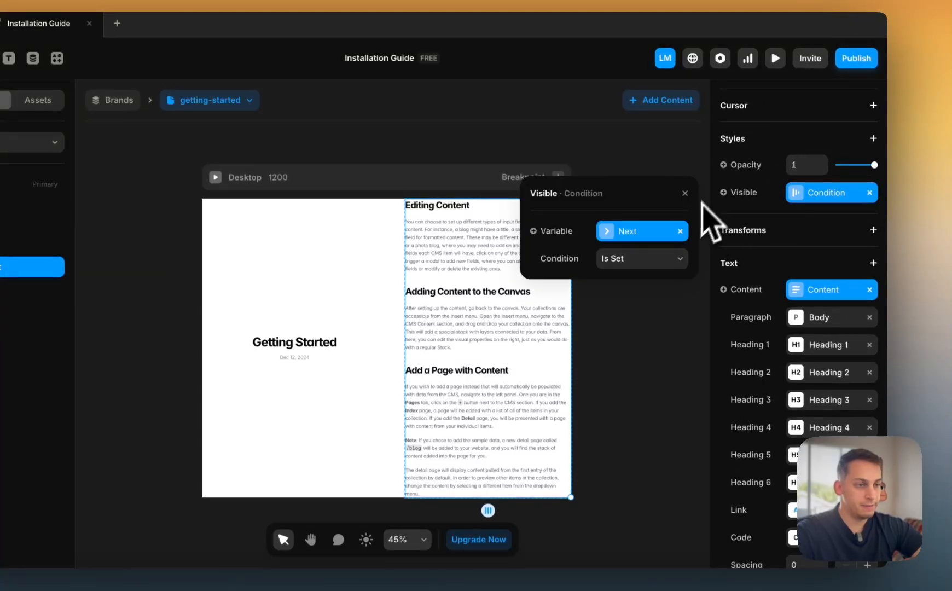
click(635, 231)
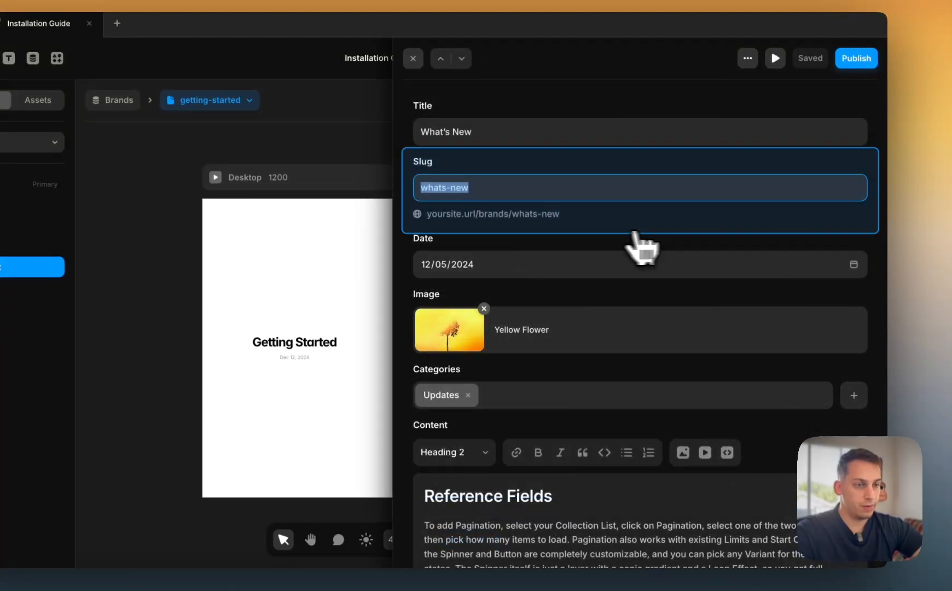
scroll(495, 268, down, 5)
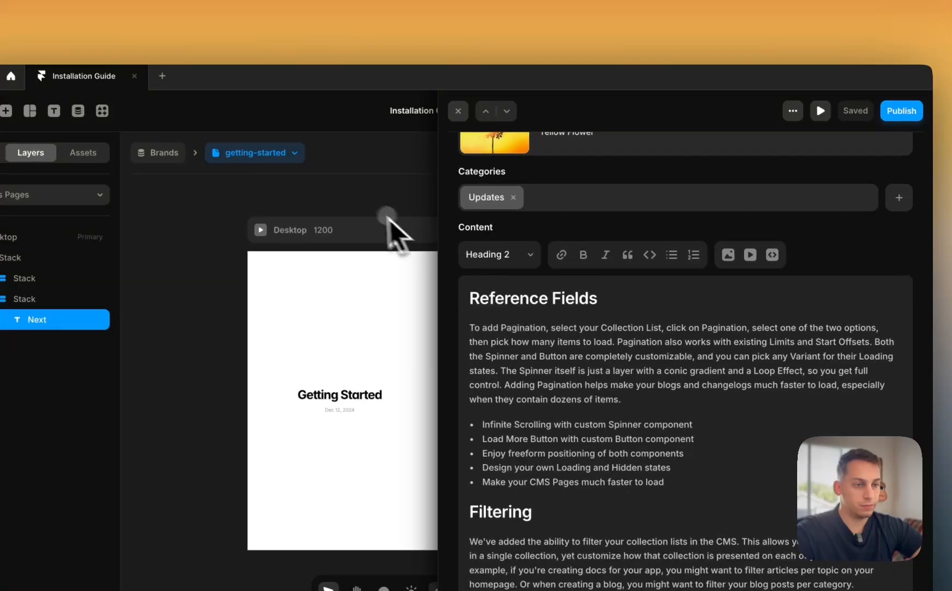
click(391, 221)
click(871, 219)
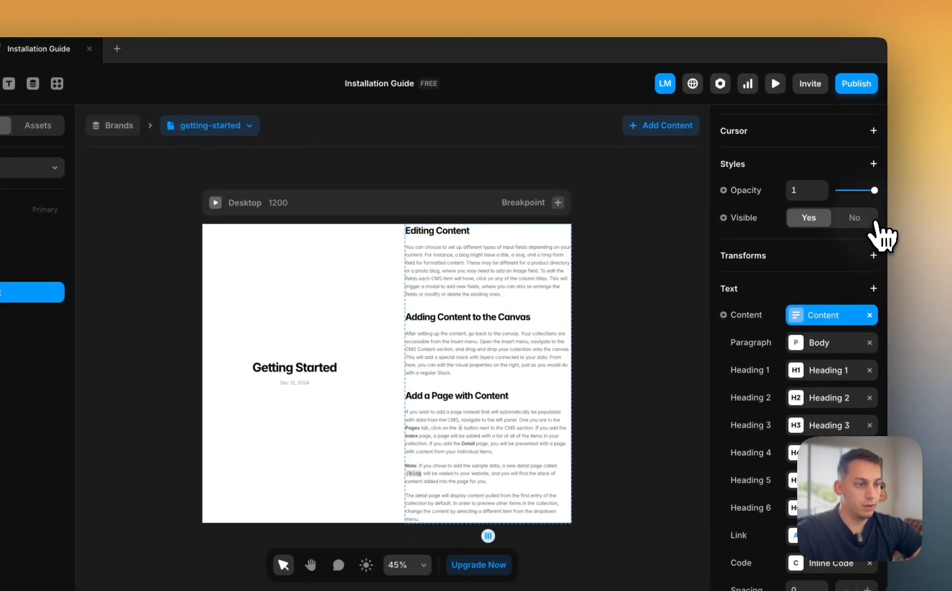
click(558, 203)
click(603, 207)
click(618, 206)
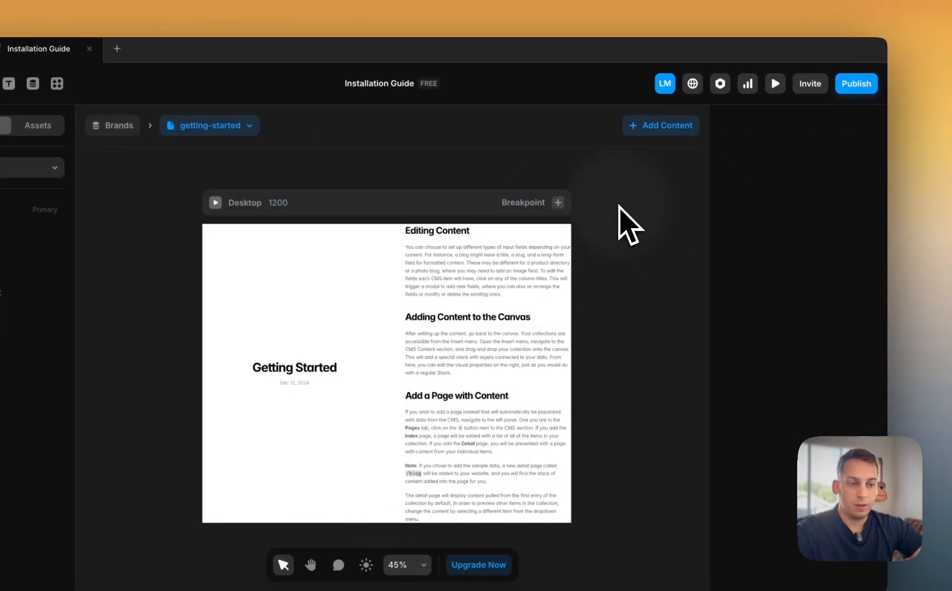
- Delete the Date layer beneath the Getting Started title, keeping only Title in the first nested stack
click(353, 291)
double_click(294, 369)
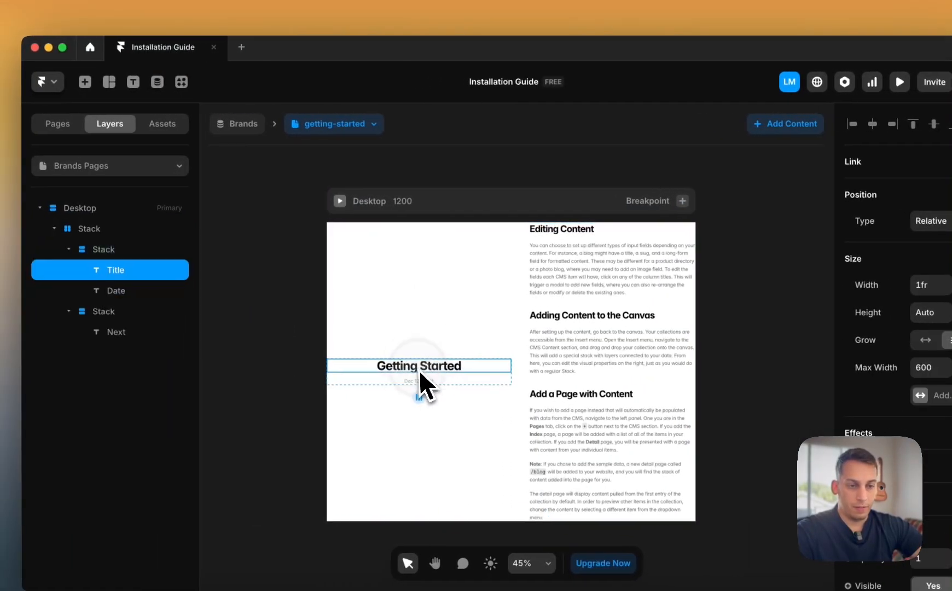
click(419, 396)
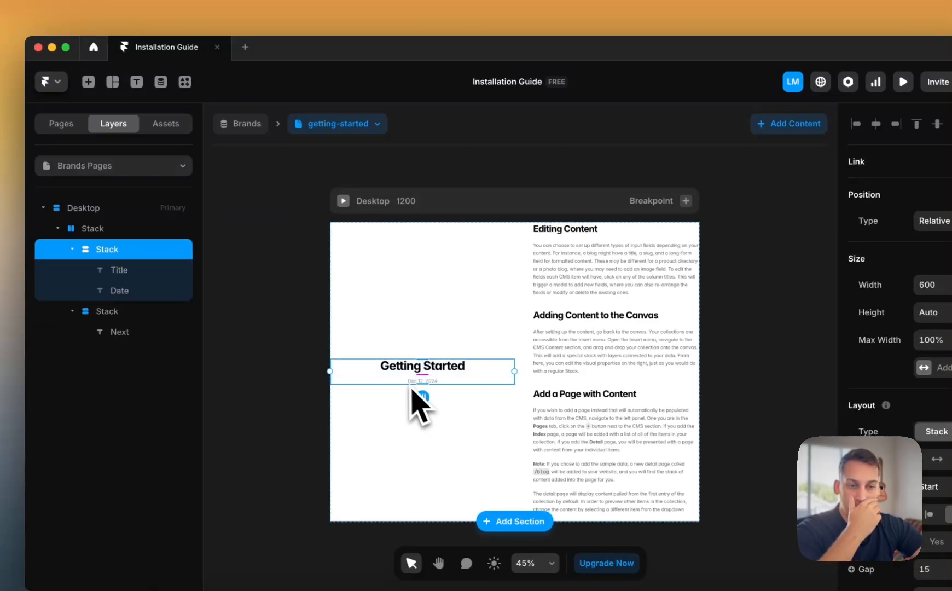
click(307, 332)
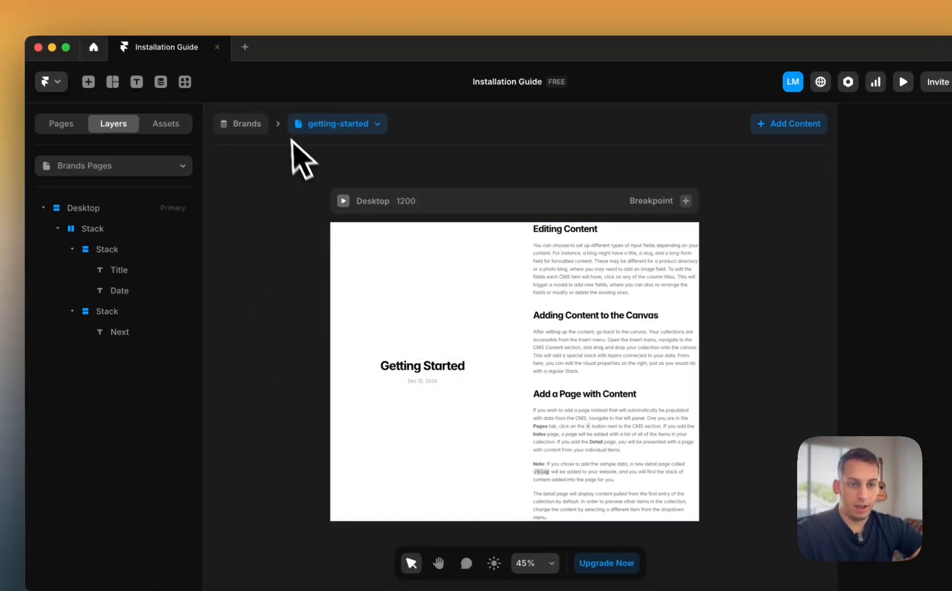
click(410, 353)
click(406, 365)
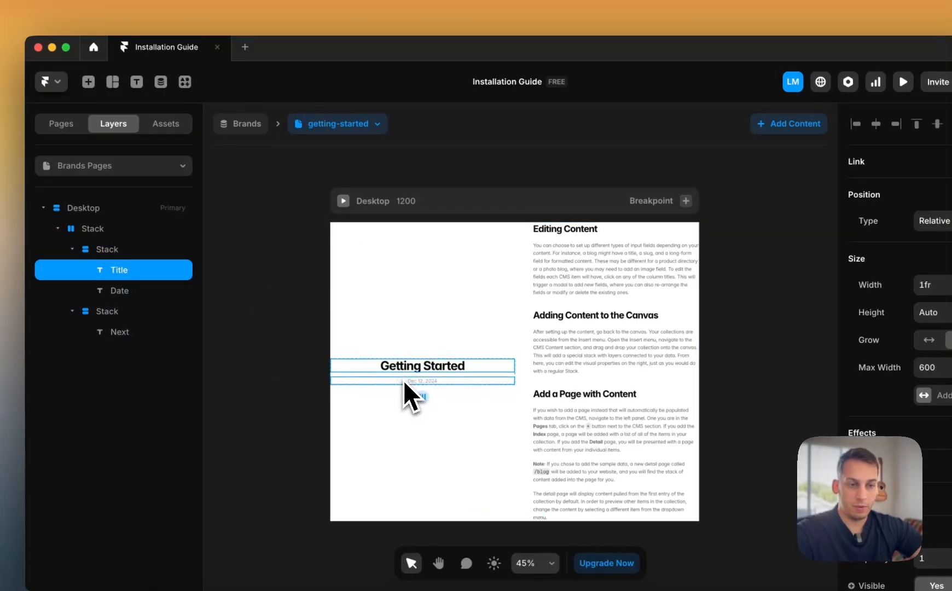
shift+click(405, 381)
click(315, 340)
click(412, 381)
key(BackSpace)
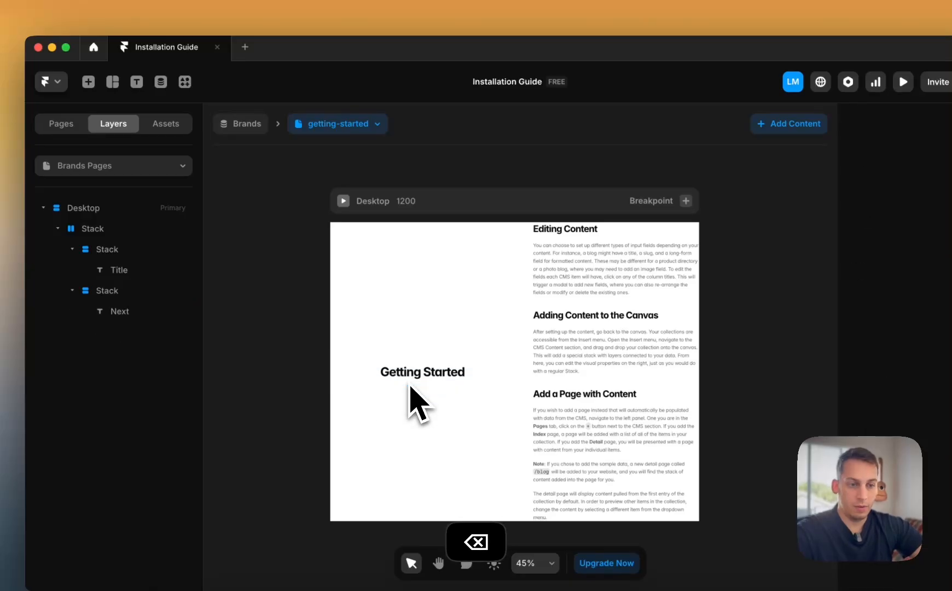
- Set the title stack's width to Fill and remove its 100% maximum width
click(400, 377)
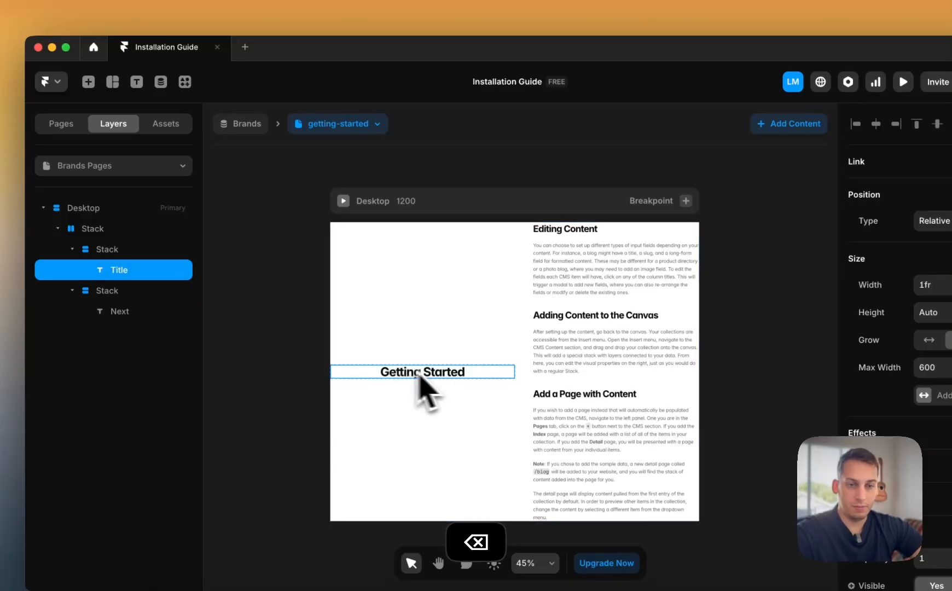
click(511, 355)
click(82, 236)
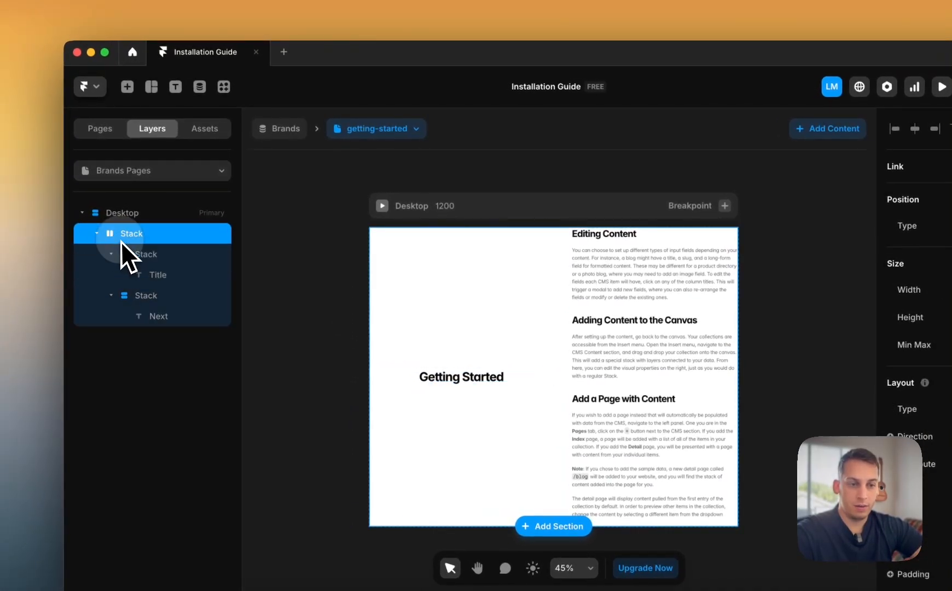
click(133, 254)
click(951, 290)
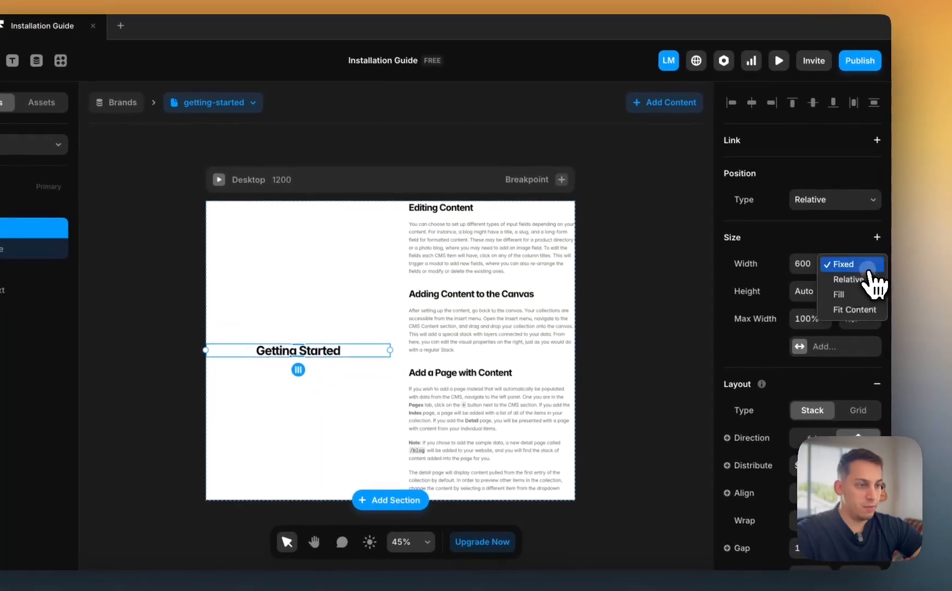
click(848, 293)
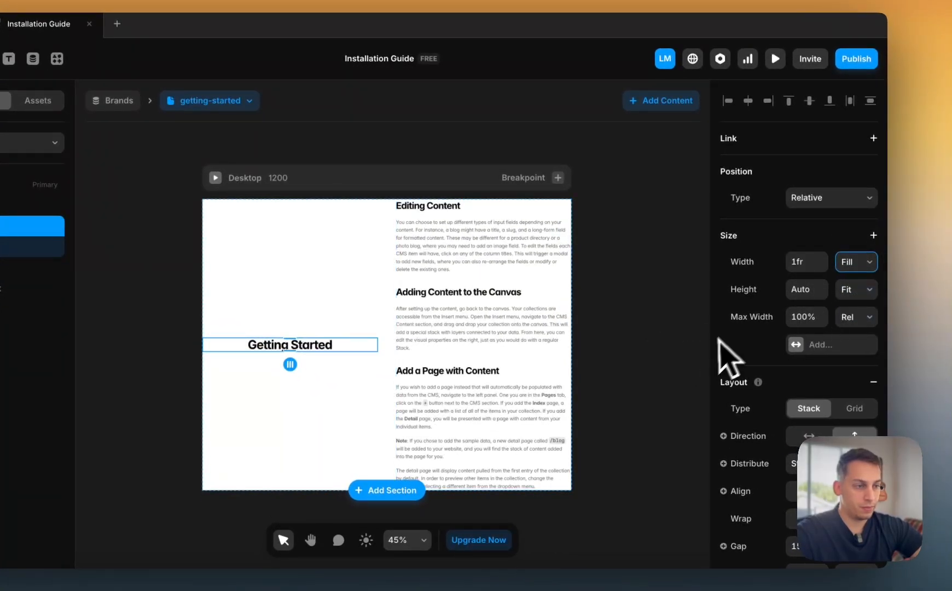
click(763, 331)
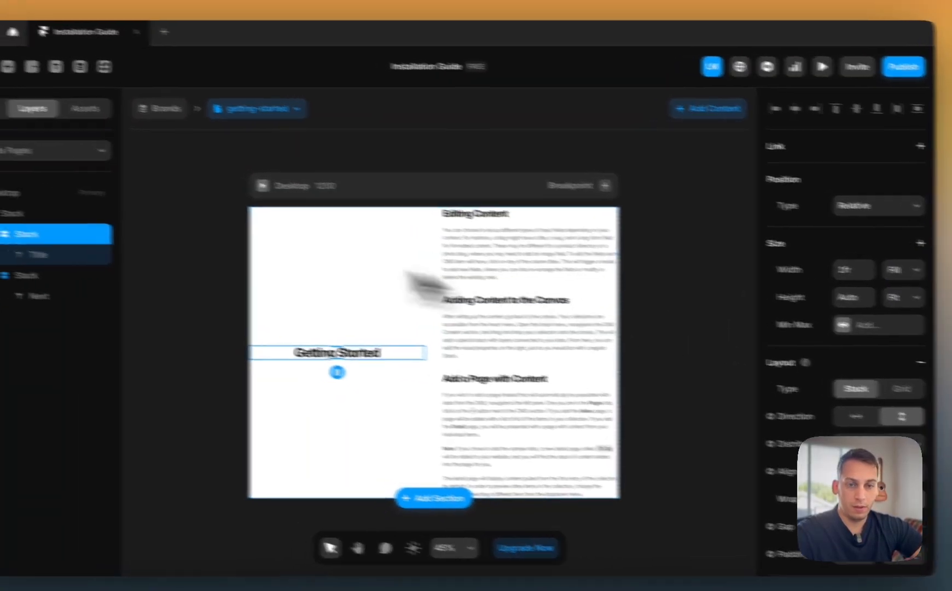
- Align the outer horizontal stack's contents to the top
click(155, 231)
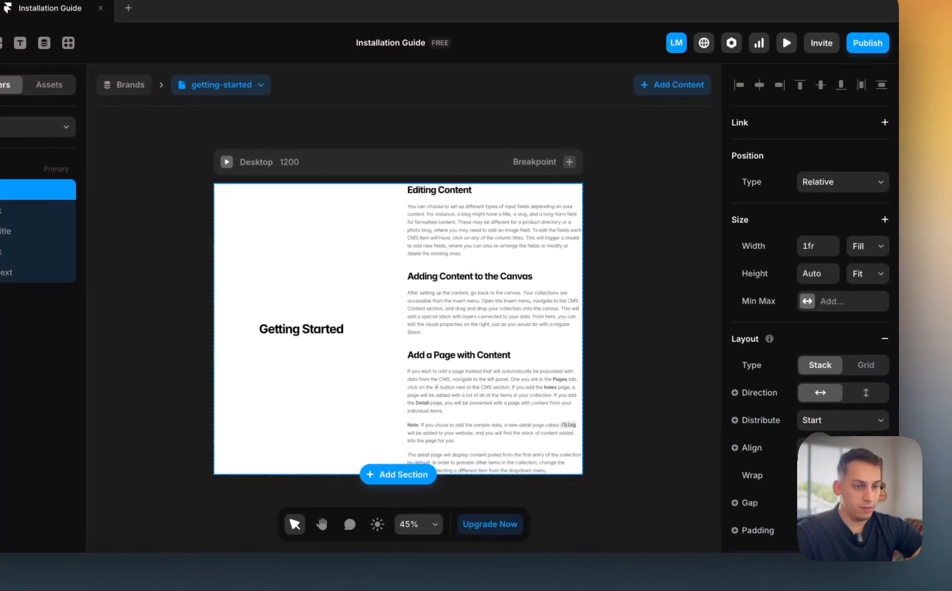
click(889, 470)
click(725, 302)
- Left-align the Getting Started title text and remove the gap between the outer stack's two columns
click(430, 213)
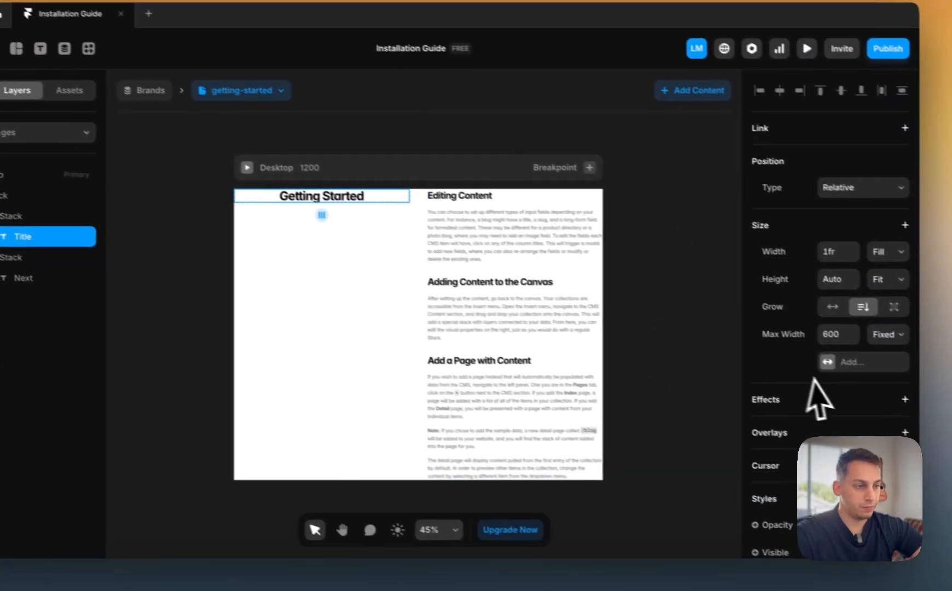
scroll(882, 399, down, 5)
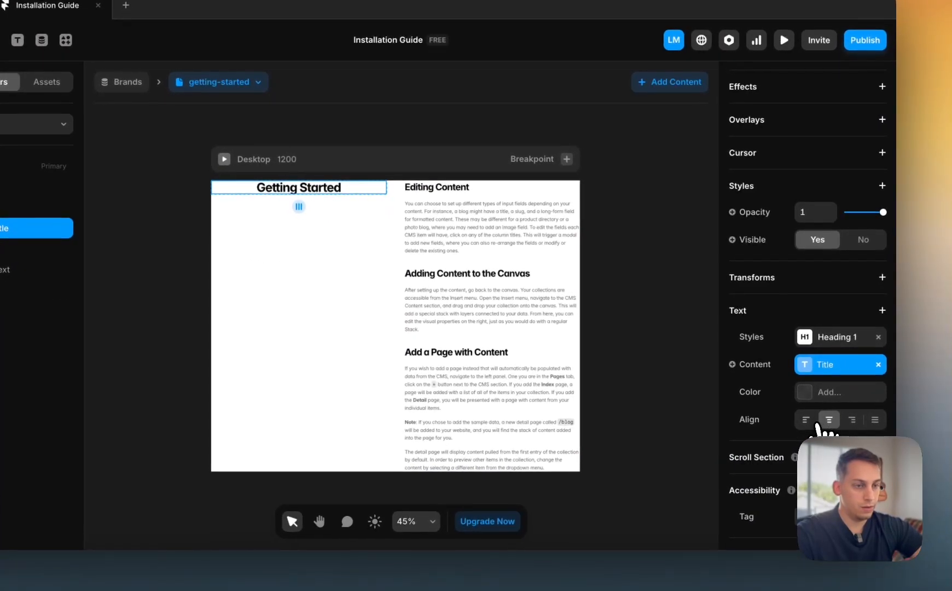
click(684, 269)
click(282, 217)
double_click(352, 186)
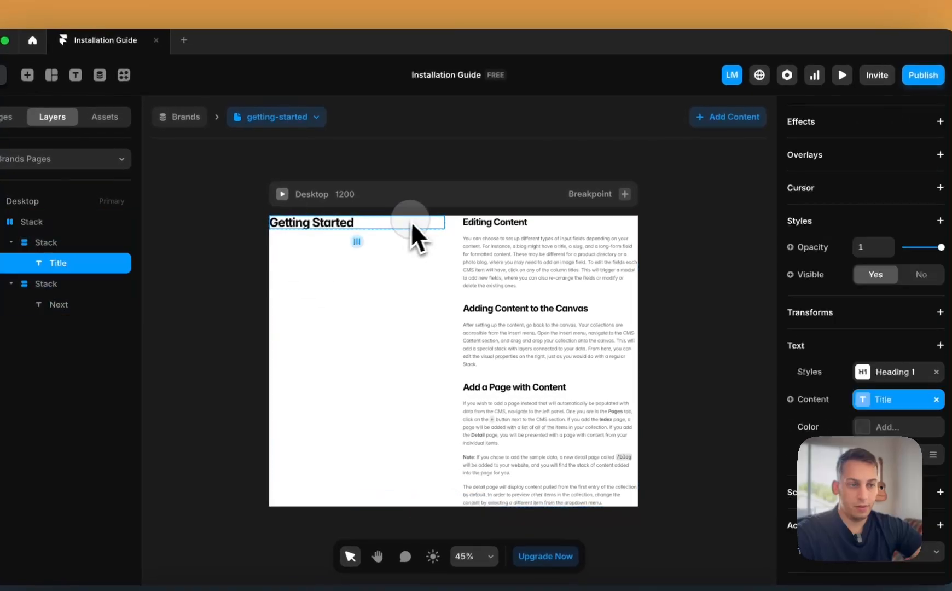
click(459, 225)
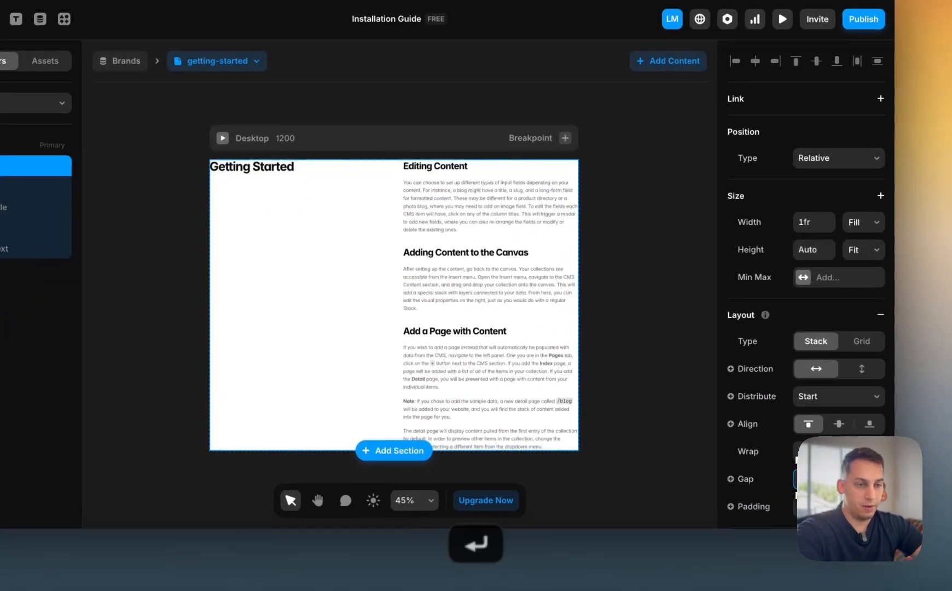
click(607, 290)
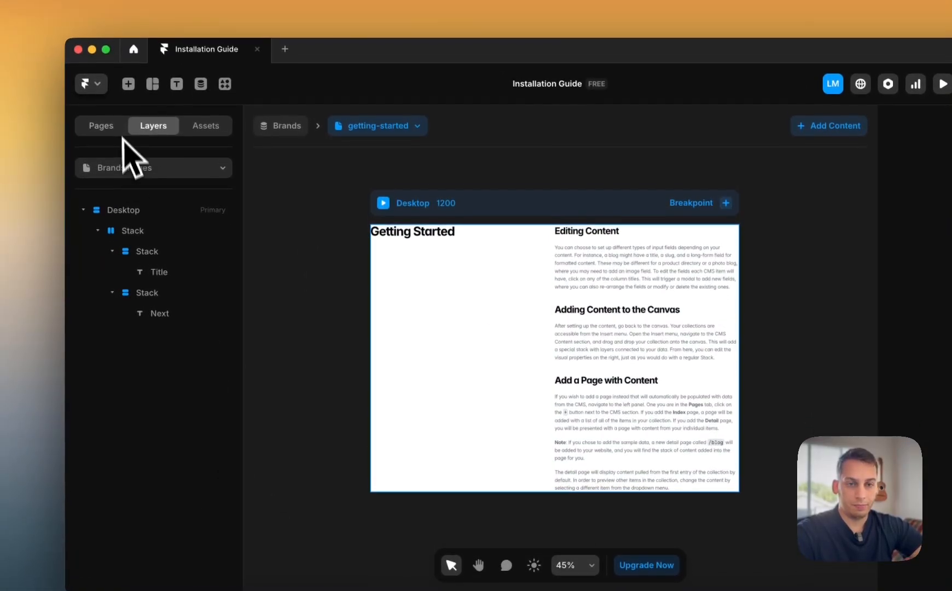
- Open the Home page, capture the ITRocket Services page in the browser, and place the screenshot on Framer's Home canvas
click(128, 198)
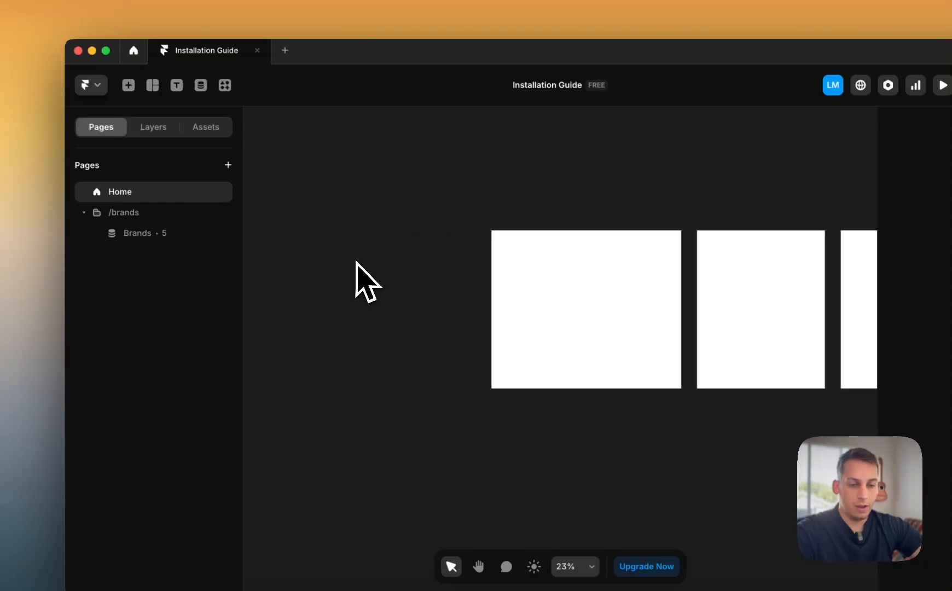
click(257, 578)
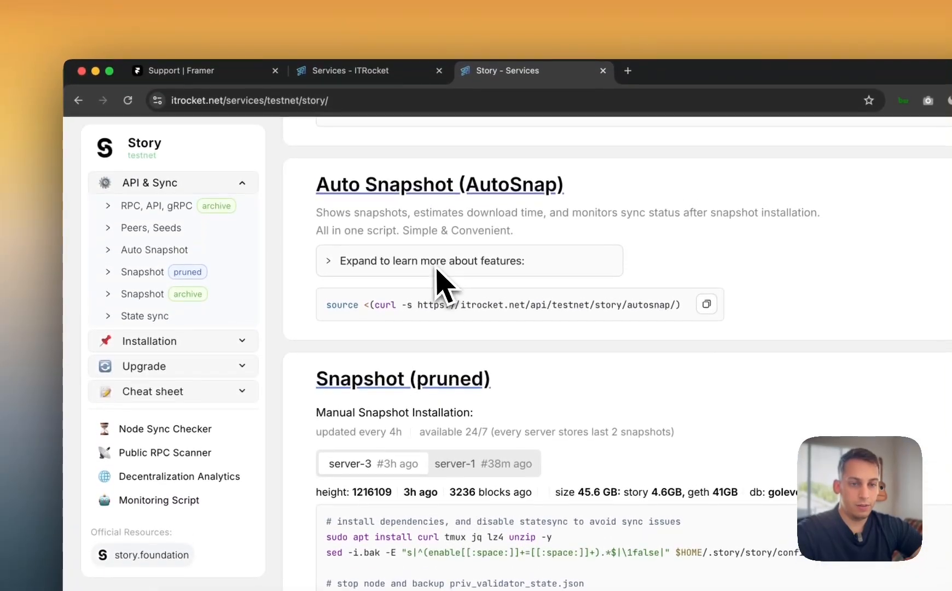
scroll(444, 282, up, 3)
click(381, 72)
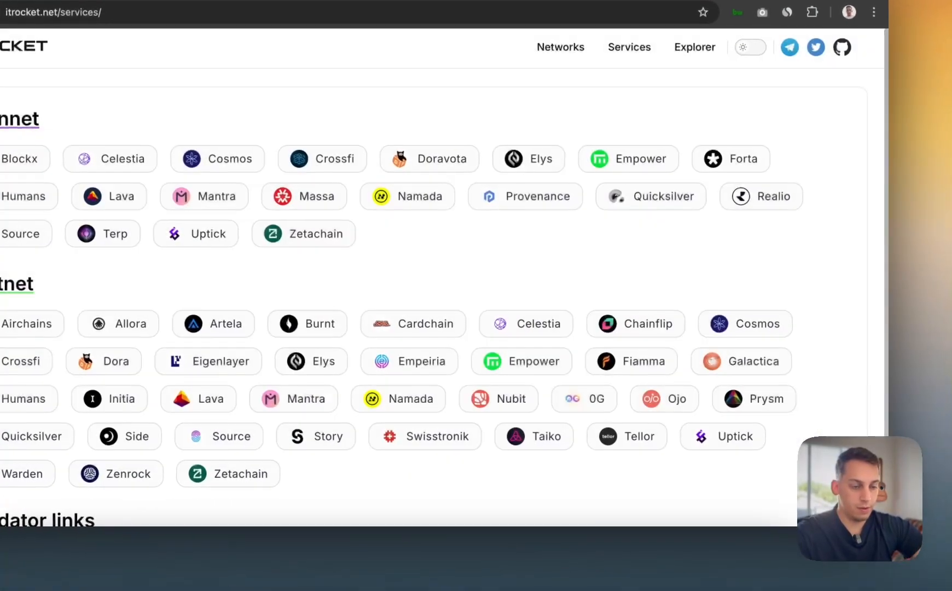
click(395, 554)
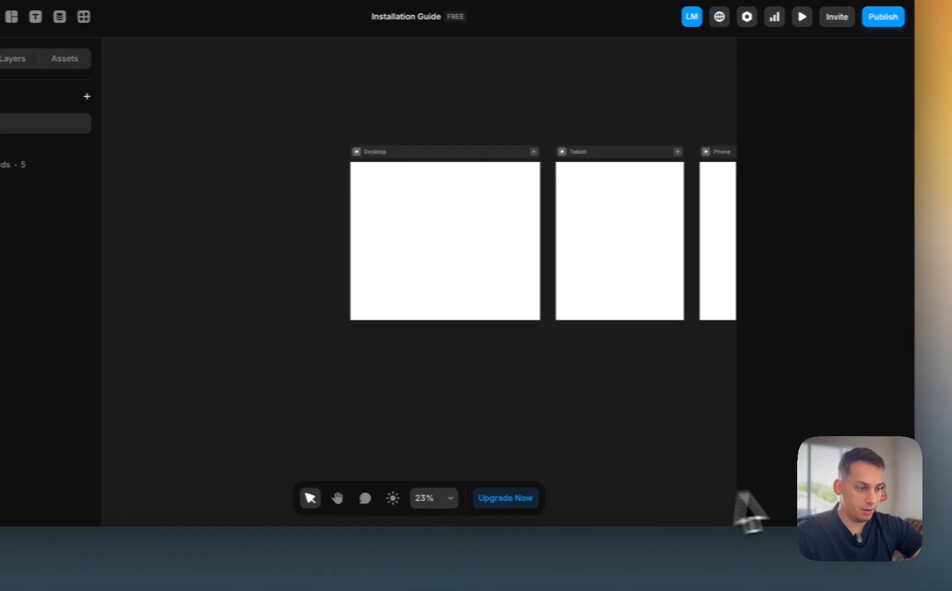
drag(865, 499, 208, 237)
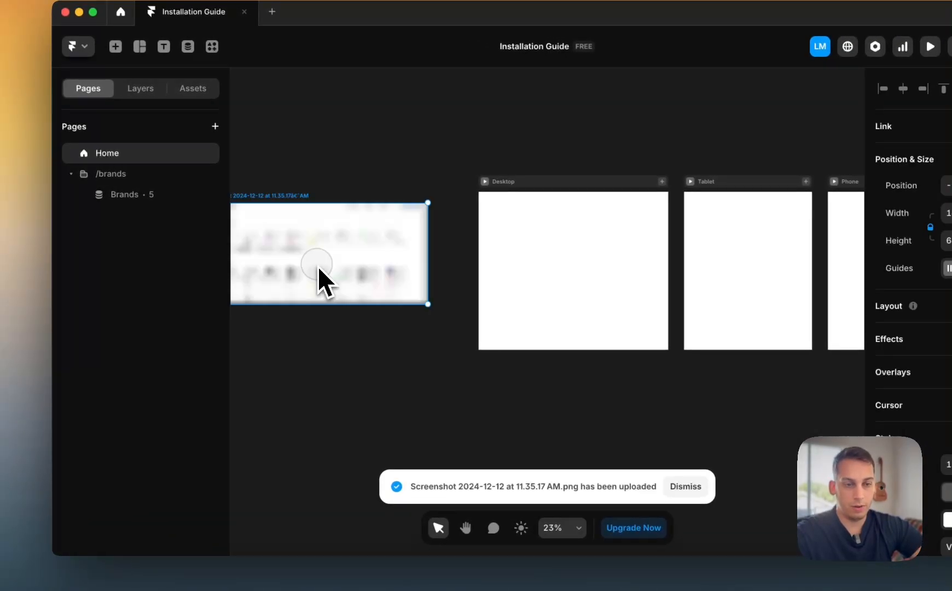
- Return to the Brands detail page and examine the content text layer's size and text properties
click(117, 197)
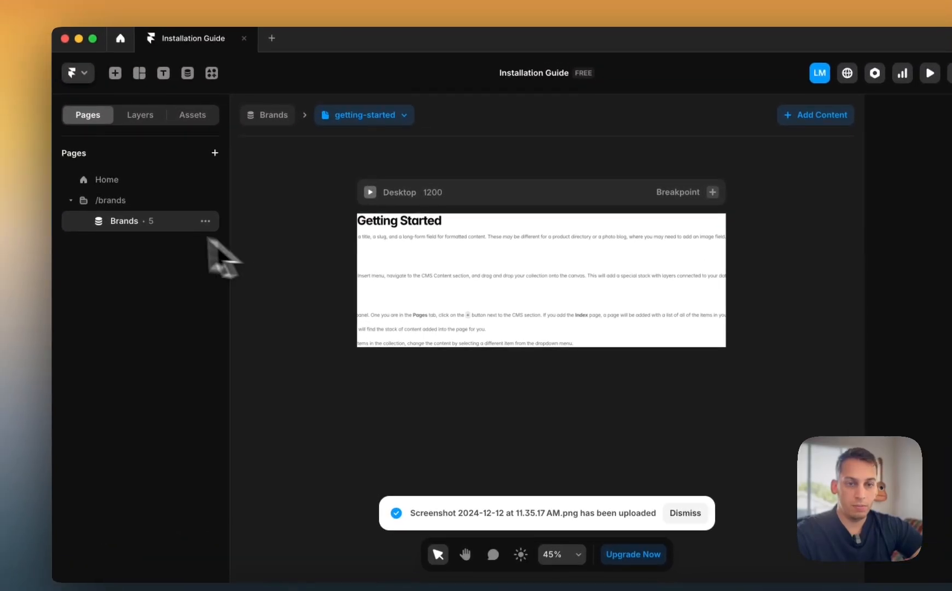
click(118, 146)
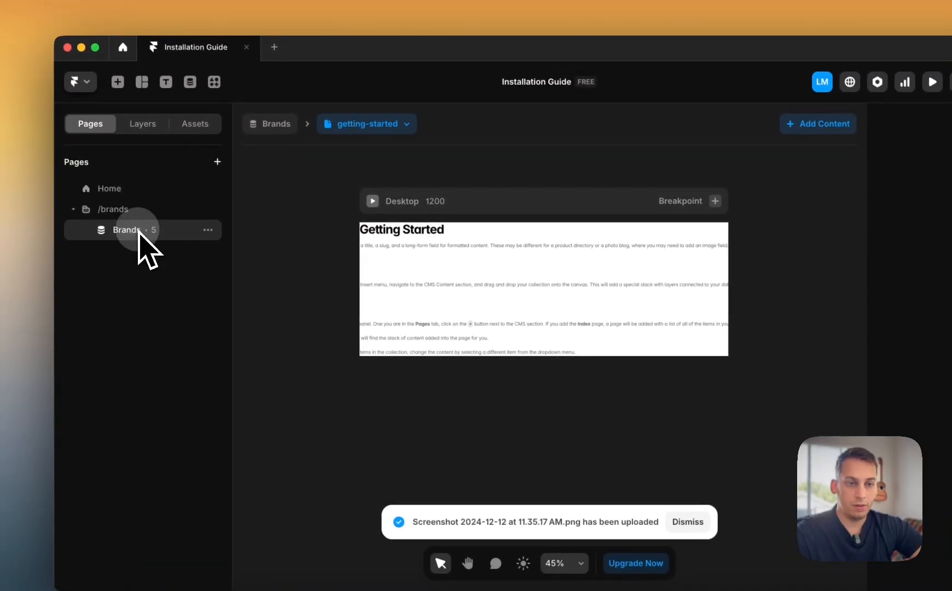
scroll(506, 247, down, 3)
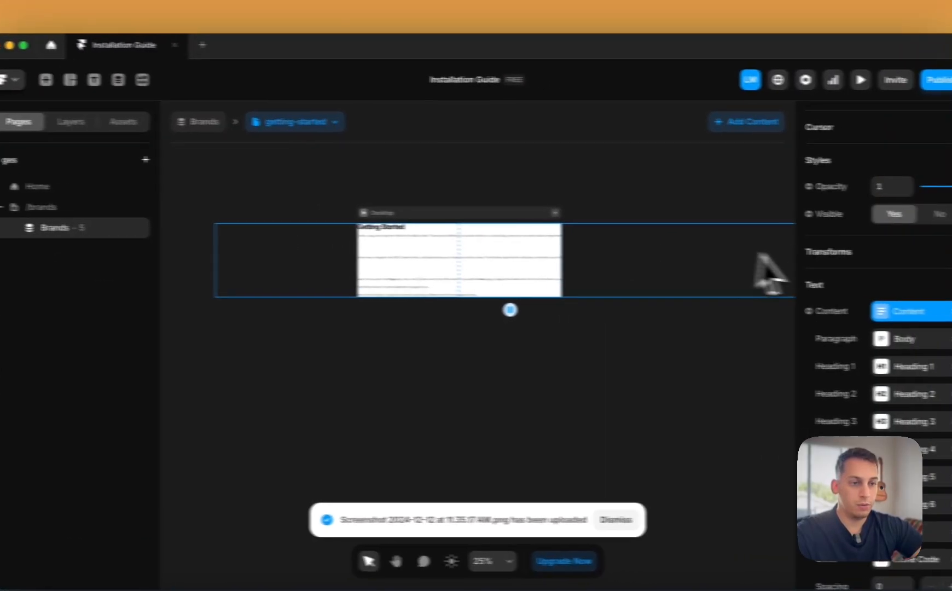
scroll(896, 280, down, 5)
scroll(795, 324, up, 10)
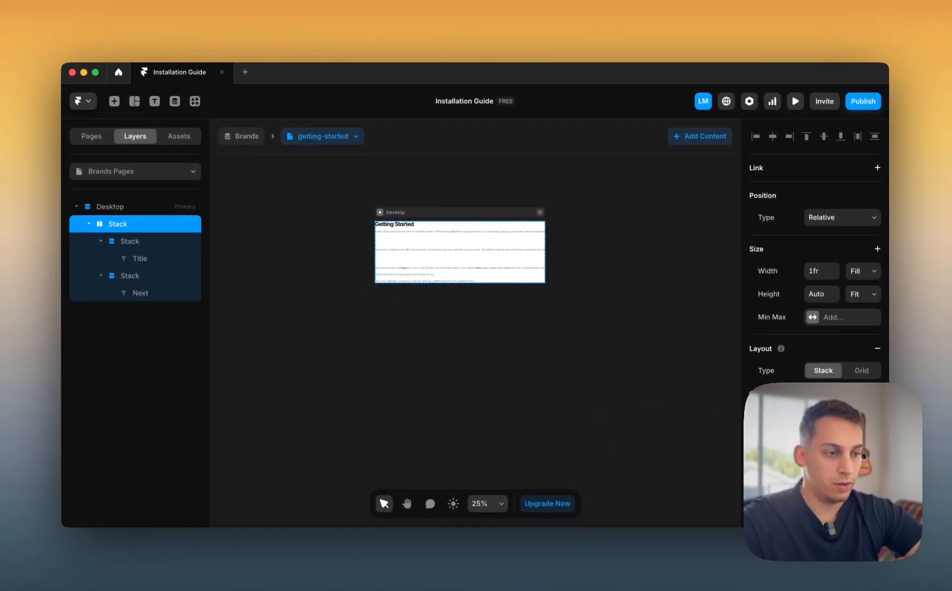
- Undo the recent changes back through the title alignment, then redo the Brands page layout edits
key(super+z)
key(super+z)
key(super+z)
key(super+z)
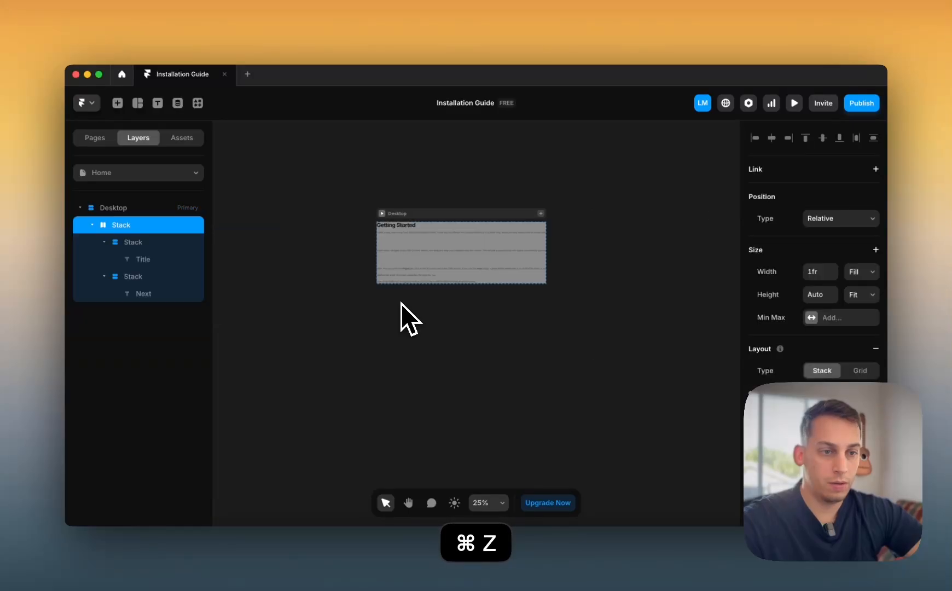
key(super+z)
key(super+z)
key(super+shift+z)
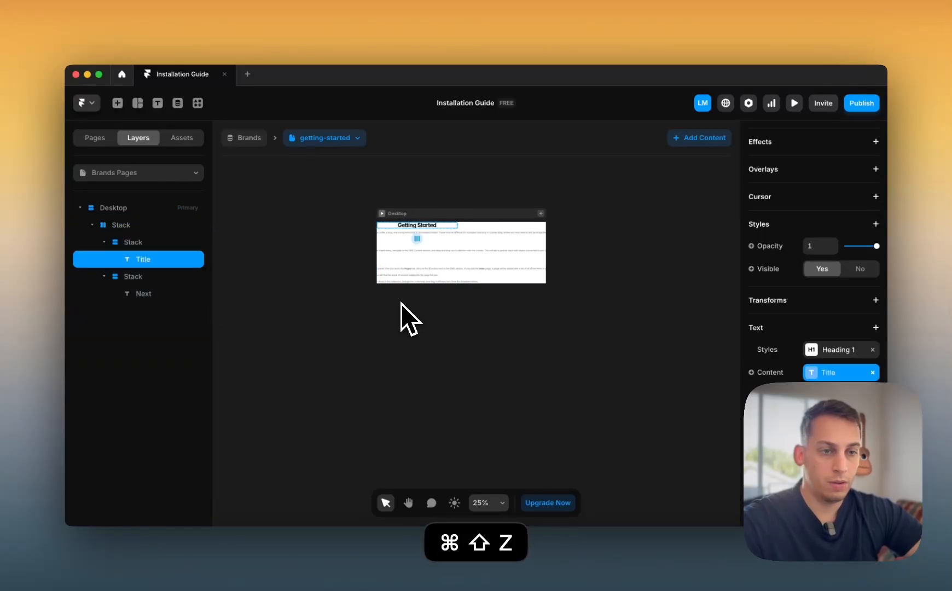
key(super+shift+z)
key(super+shift+z)
key(super+shift+z)
key(super+shift+z)
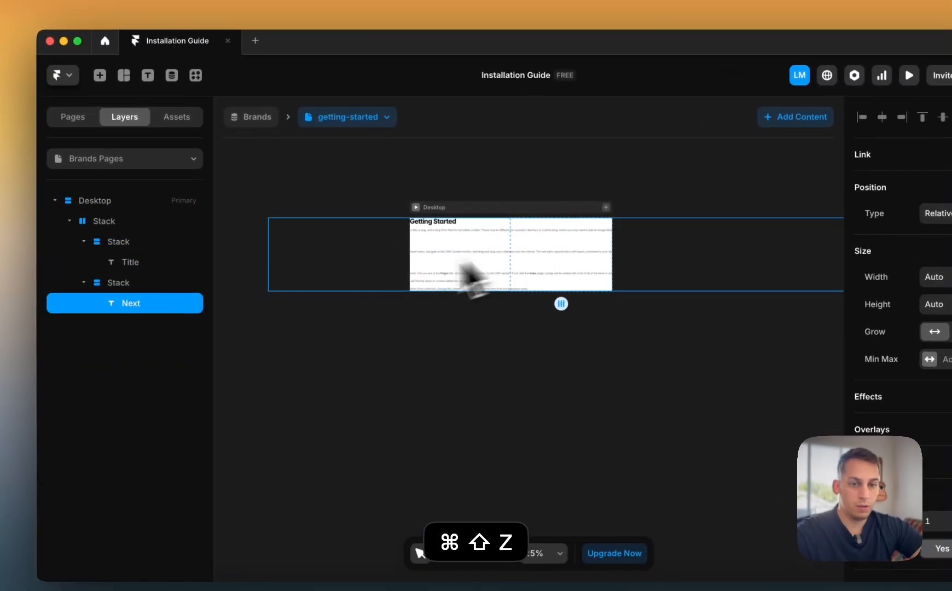
- Set the Next text layer's width to Fill so the content wraps within its column
click(949, 279)
click(944, 264)
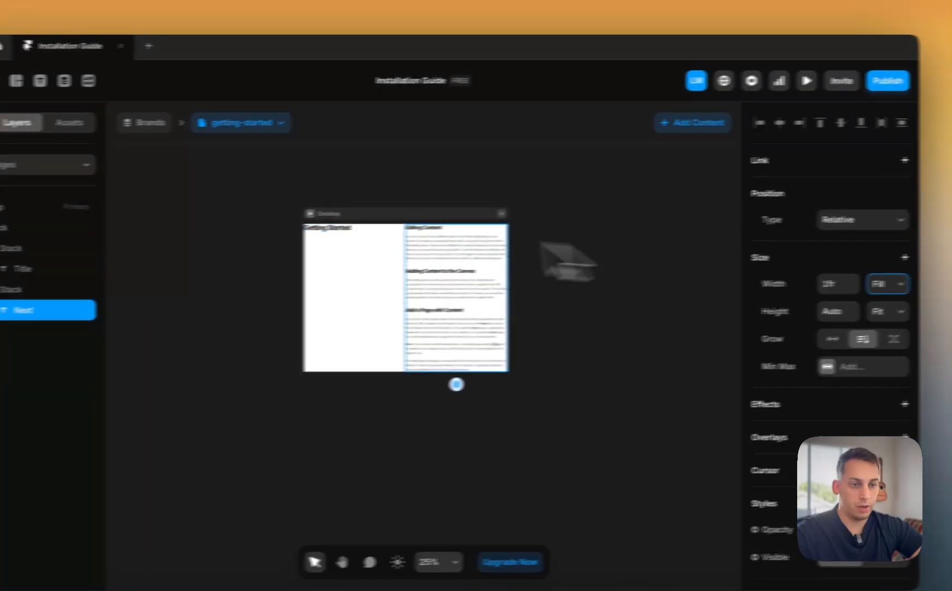
click(164, 125)
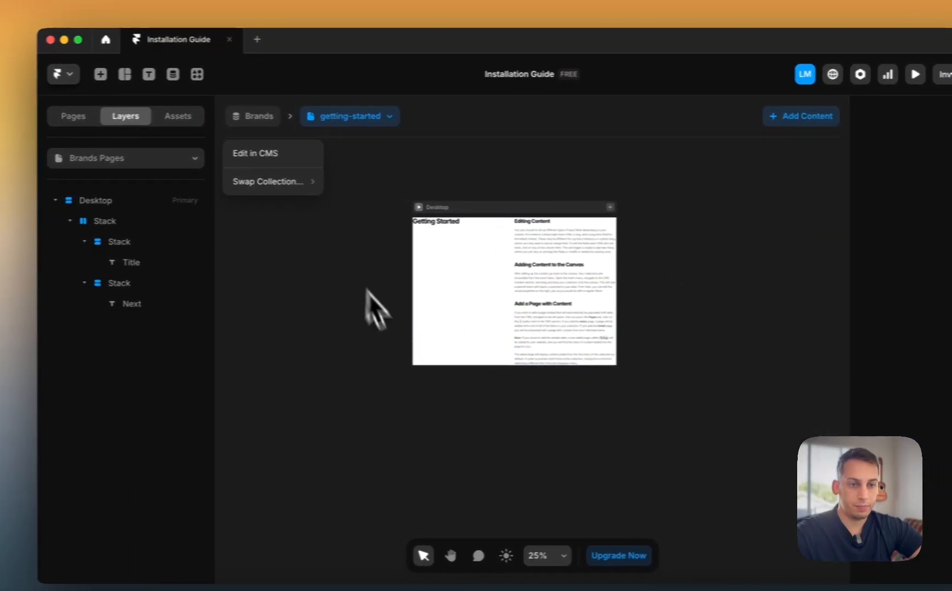
click(258, 298)
- Capture the ITRocket Services page in the browser again and place the new screenshot beside the Desktop frame on Framer's Home page
click(133, 184)
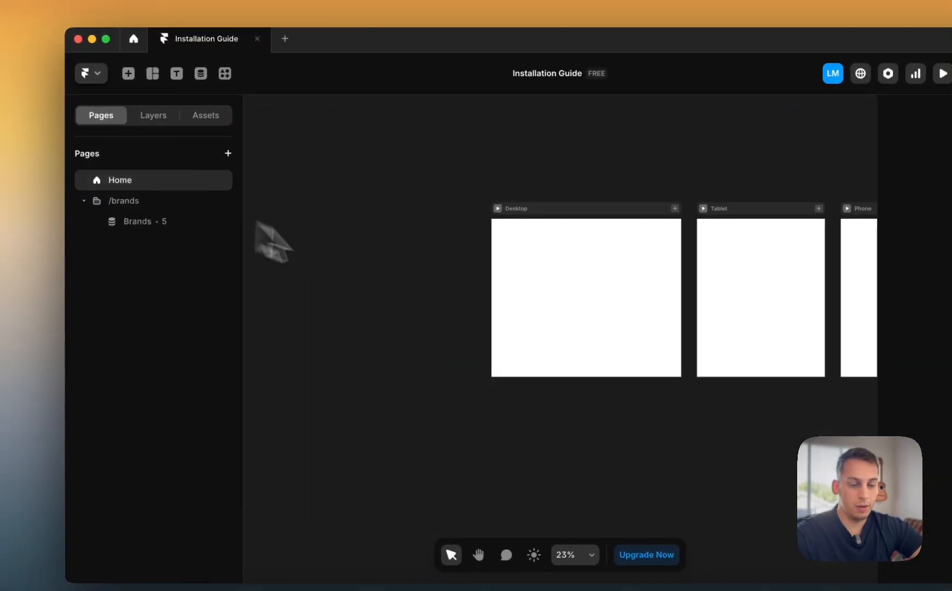
click(238, 570)
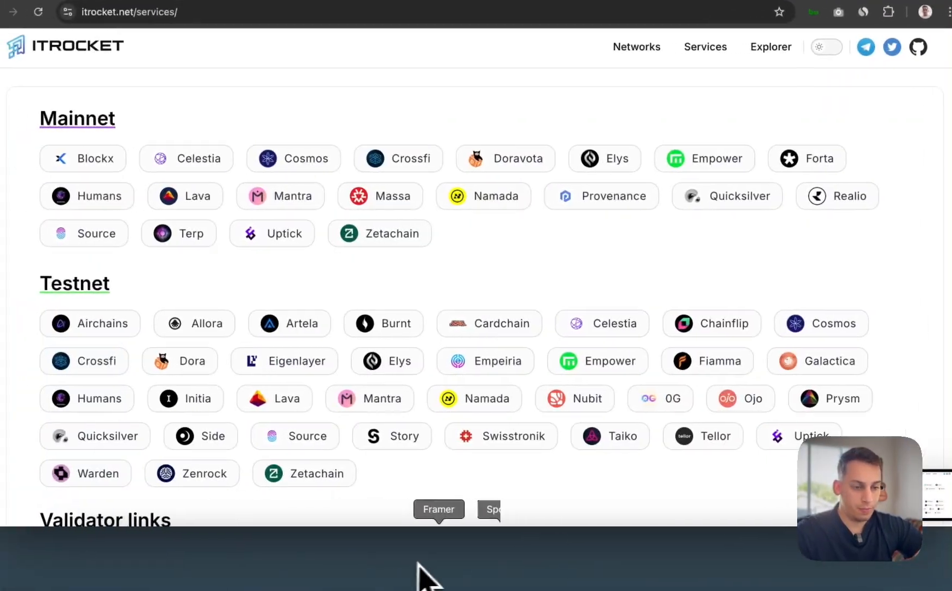
click(445, 554)
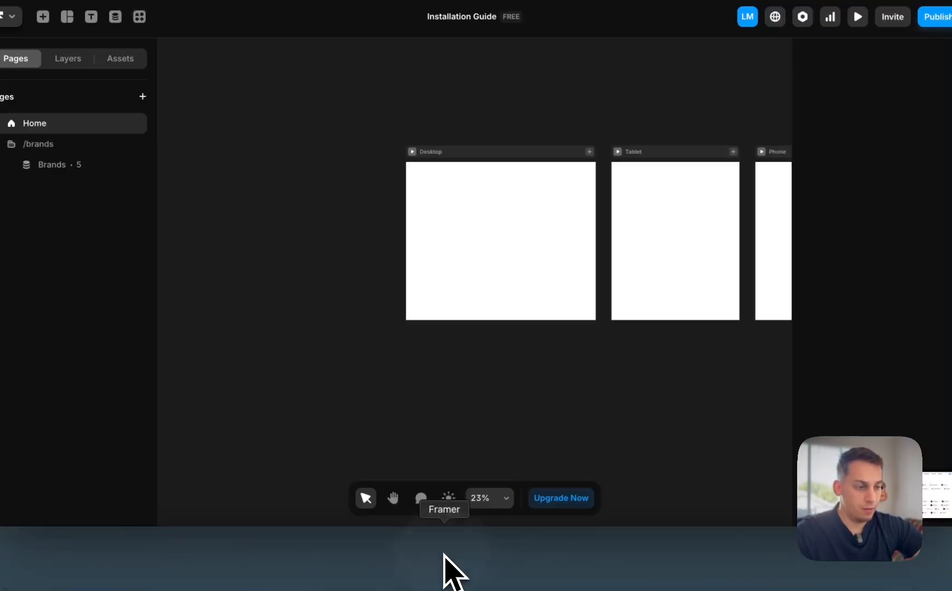
drag(937, 492, 323, 203)
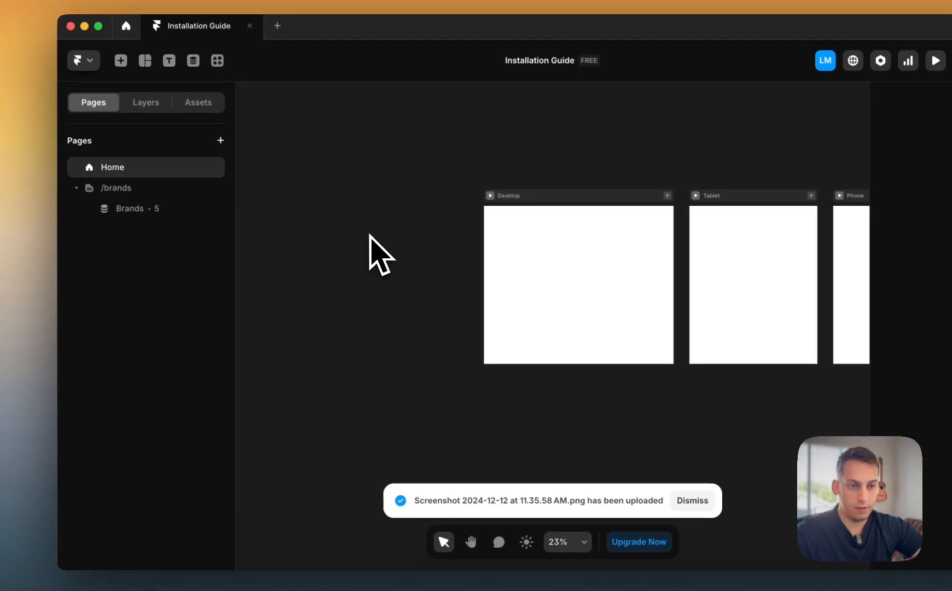
drag(377, 231, 364, 268)
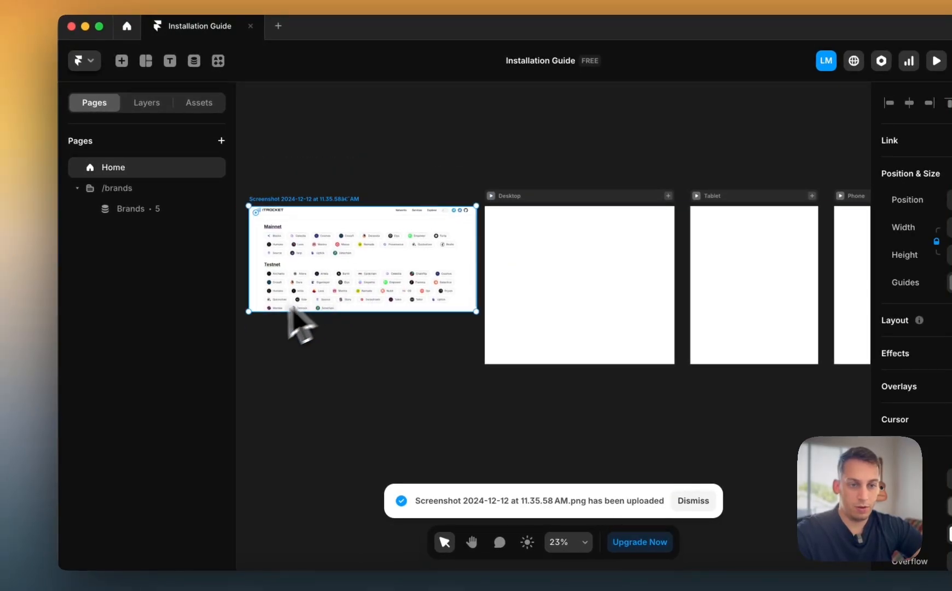
- Open the Brands page in Framer, switch to the browser, and open the Installation section of ITRocket's Story testnet page
click(142, 206)
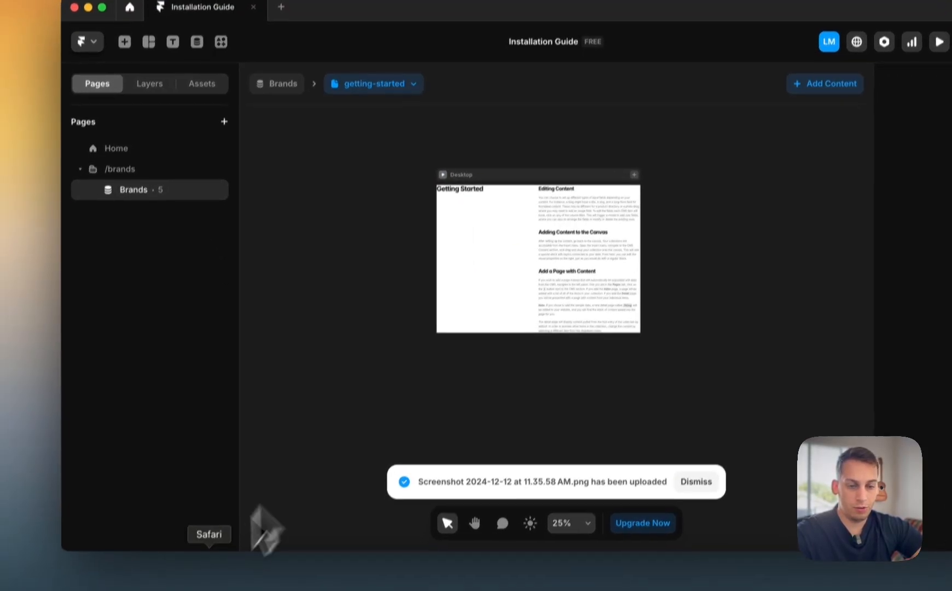
click(243, 575)
click(509, 27)
scroll(351, 212, up, 10)
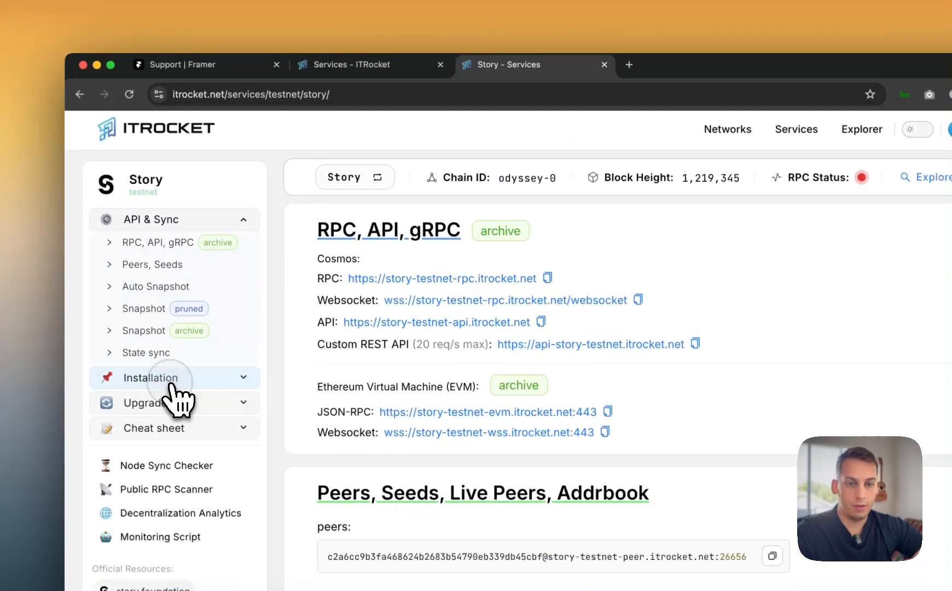
click(170, 381)
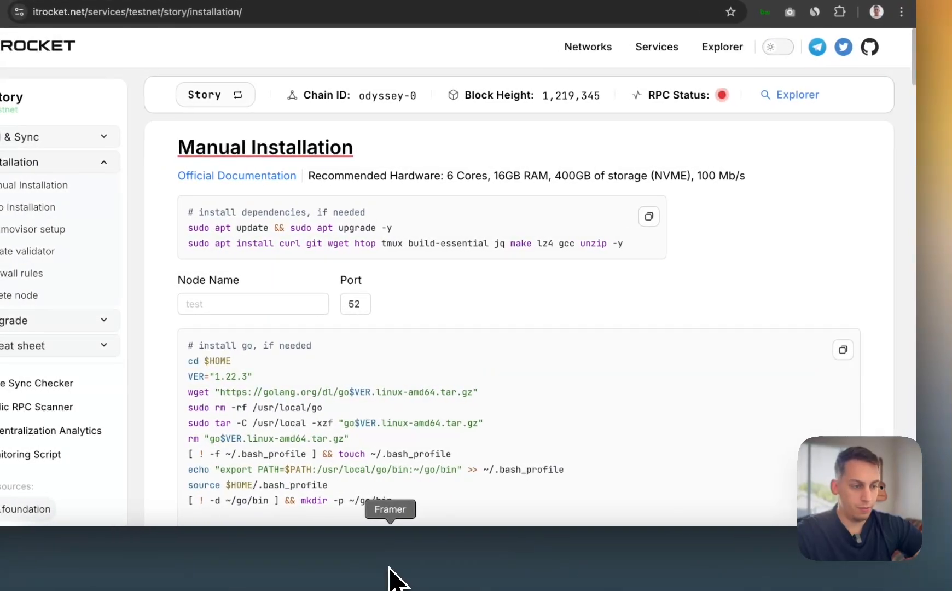
- Return to Framer, place the Manual Installation screenshot beside the Brands Desktop frame, and scale it to 722 by 338
click(389, 569)
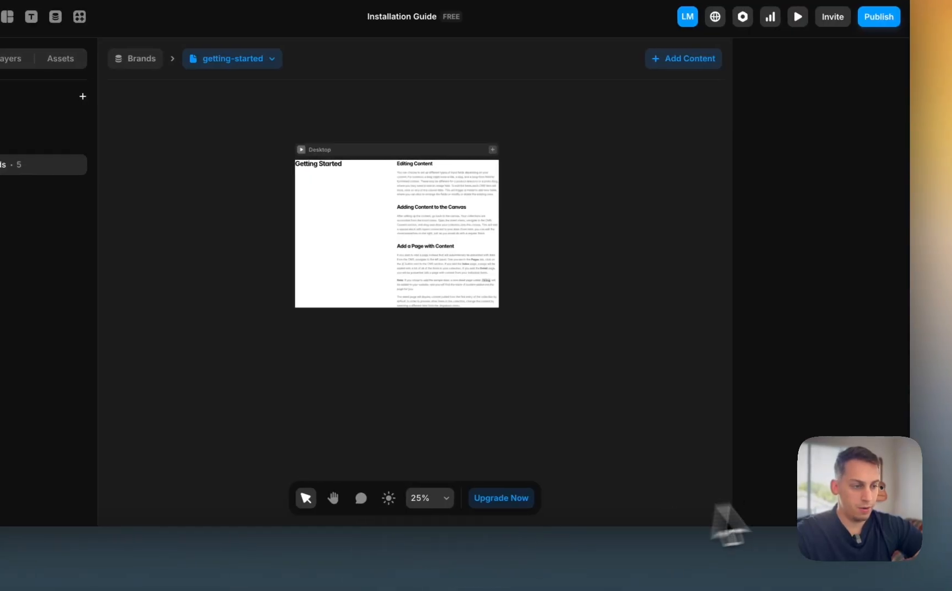
drag(860, 508, 301, 301)
scroll(307, 298, left, 3)
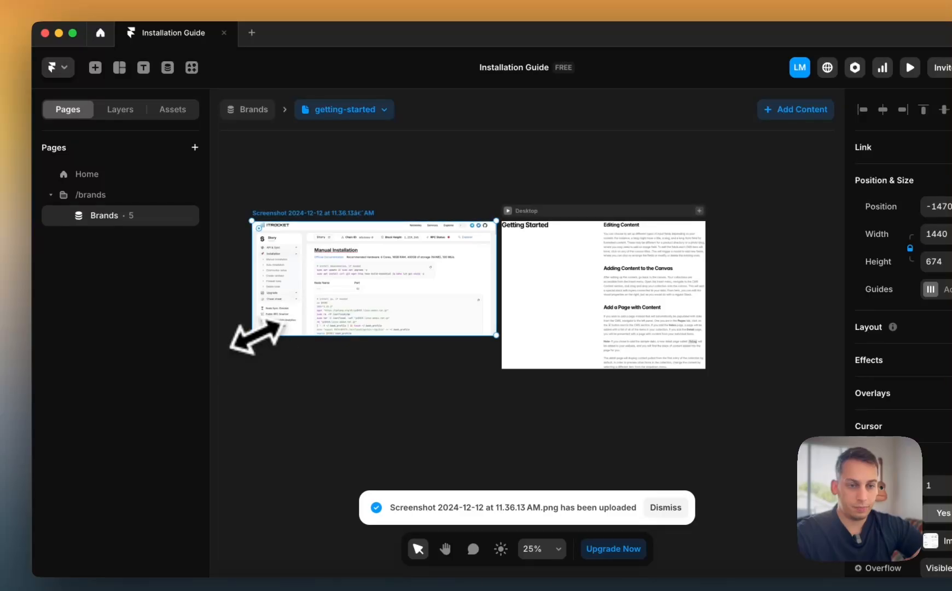
scroll(372, 277, up, 5)
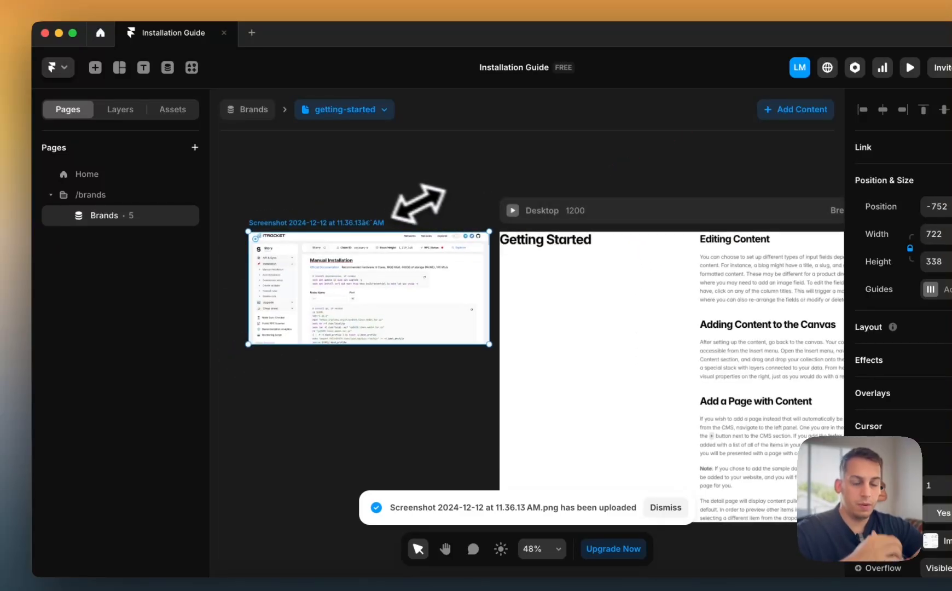
- Examine the ITRocket screenshot's sidebar navigation and content area against the Getting Started page's two columns
scroll(393, 207, up, 3)
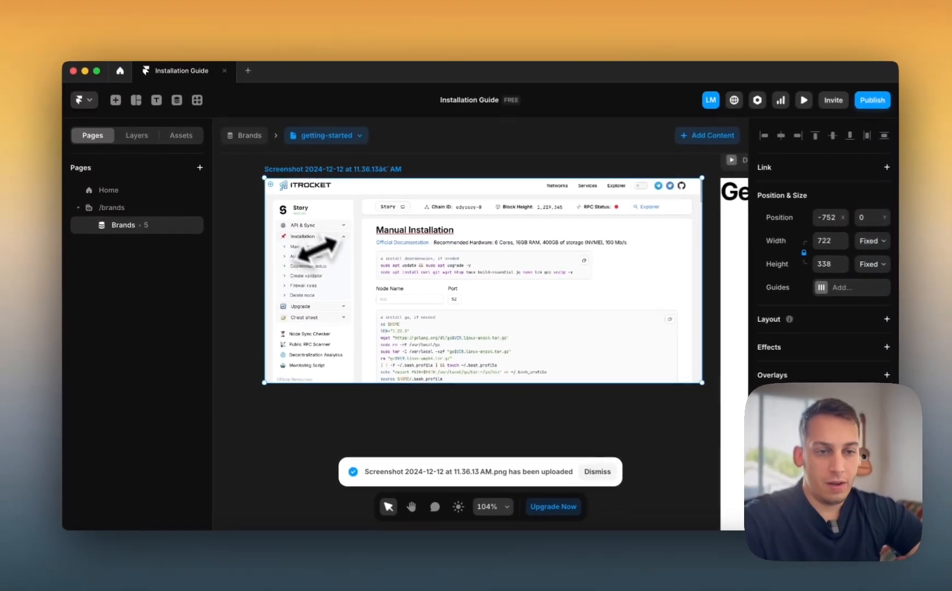
scroll(317, 235, right, 6)
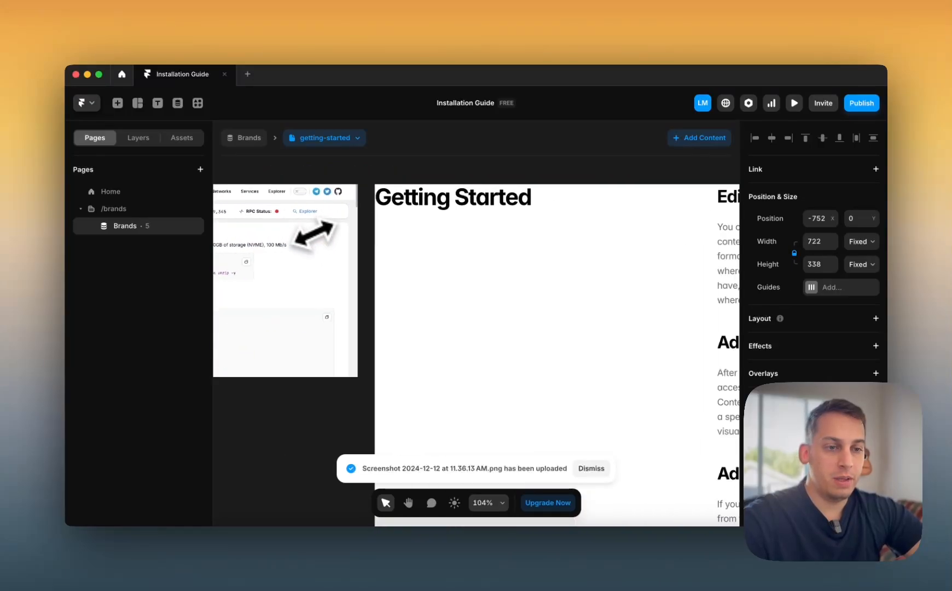
scroll(314, 236, down, 2)
scroll(313, 237, left, 3)
scroll(240, 222, up, 4)
scroll(237, 224, left, 3)
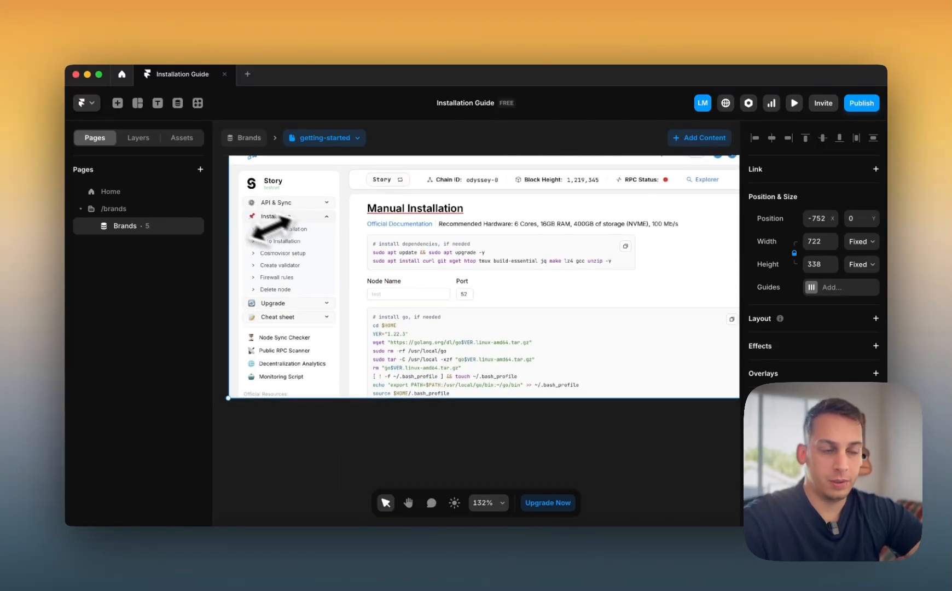
scroll(269, 230, right, 10)
scroll(308, 244, down, 3)
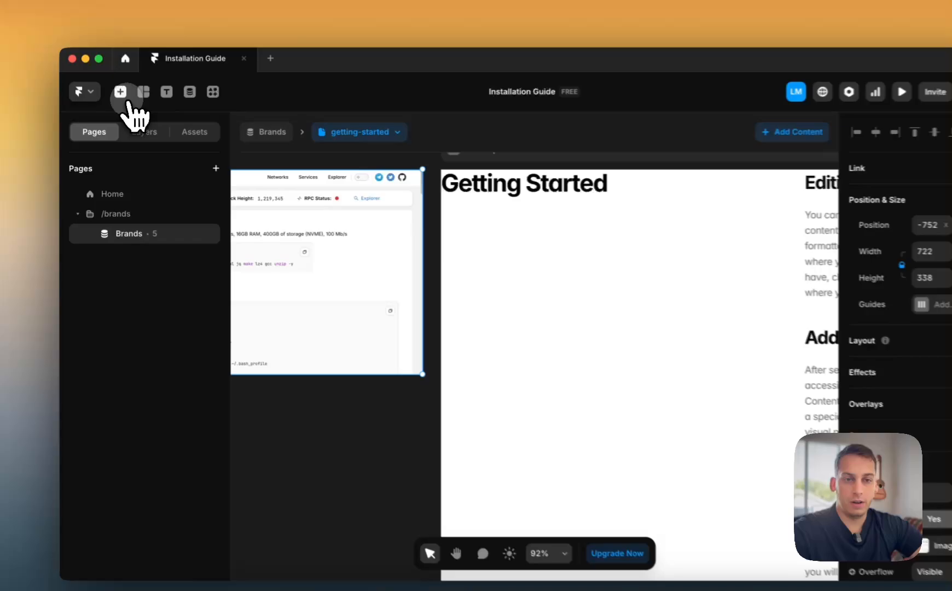
- Insert the Categories collection beneath the Getting Started title and align the contents of that column's stack to the left
click(117, 102)
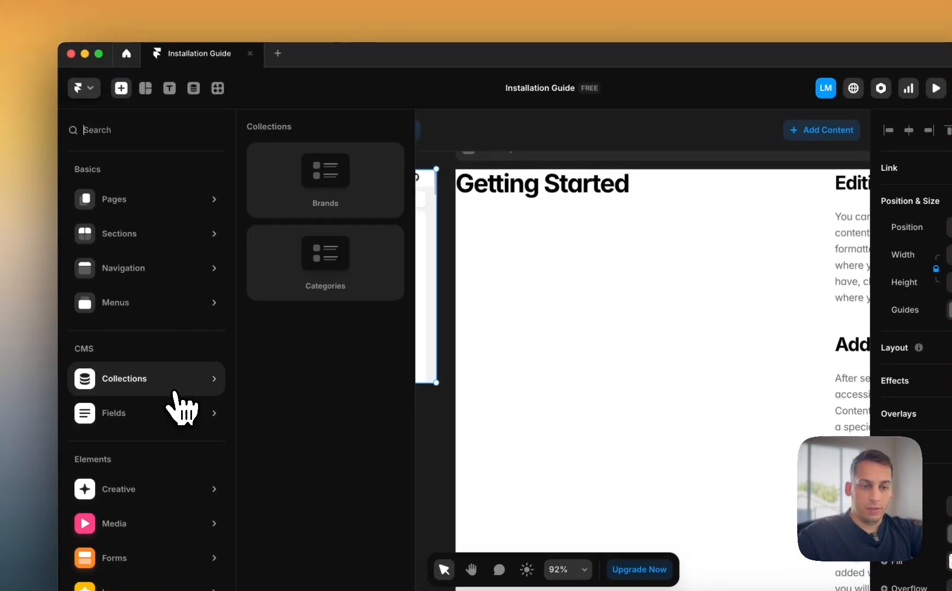
drag(307, 287, 147, 164)
click(147, 140)
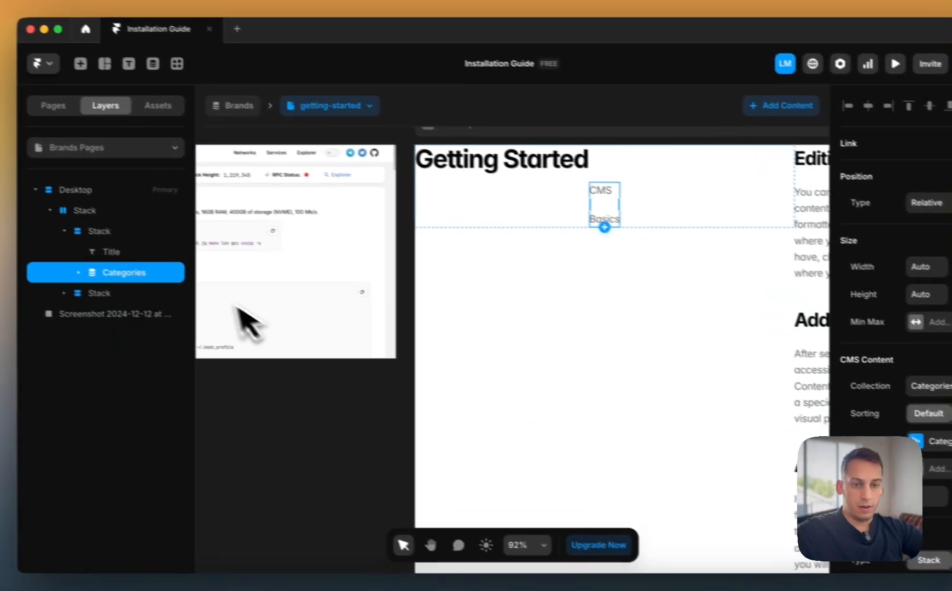
click(175, 263)
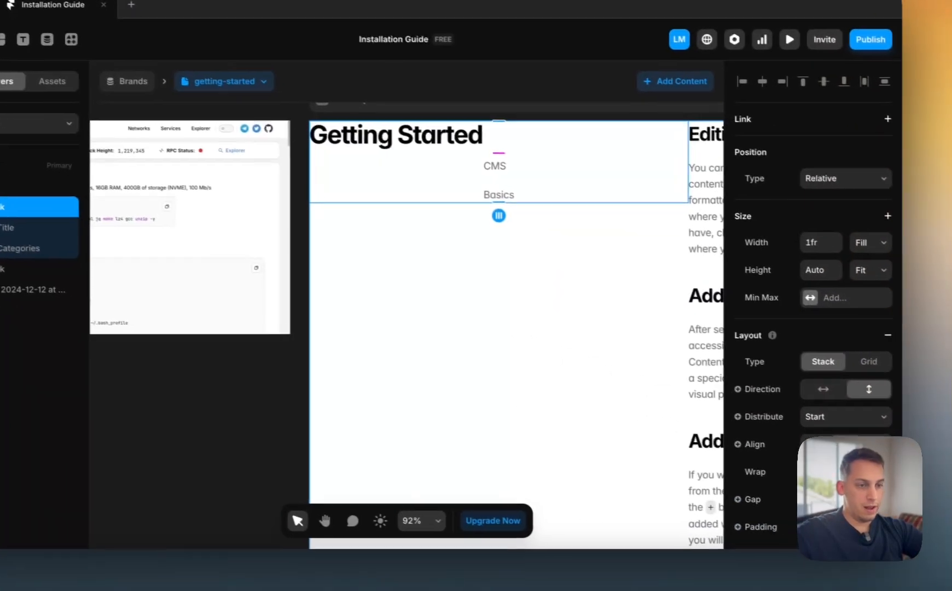
click(947, 475)
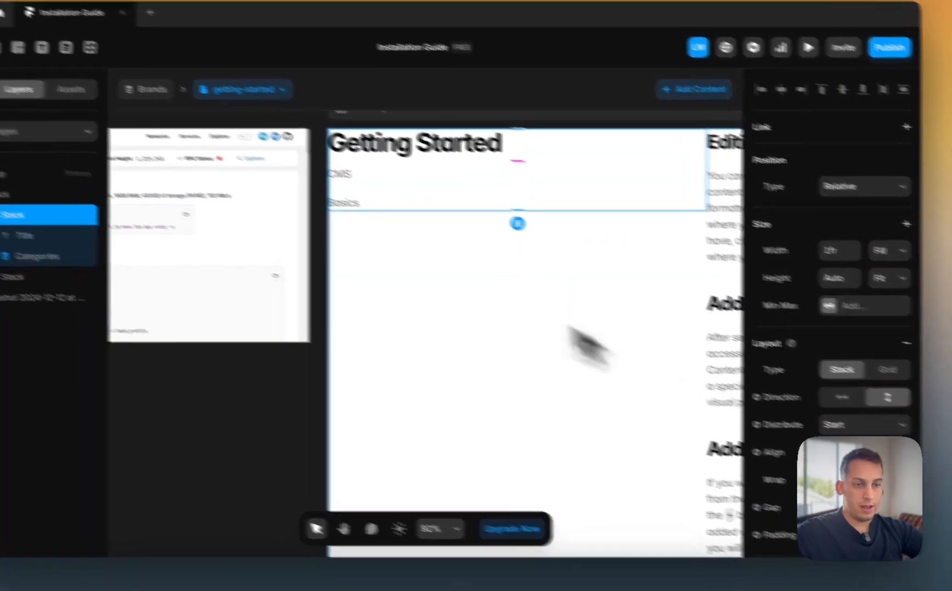
- Examine the Categories list's nested layers on the Brands page and the items in the Categories CMS collection
click(459, 226)
click(415, 238)
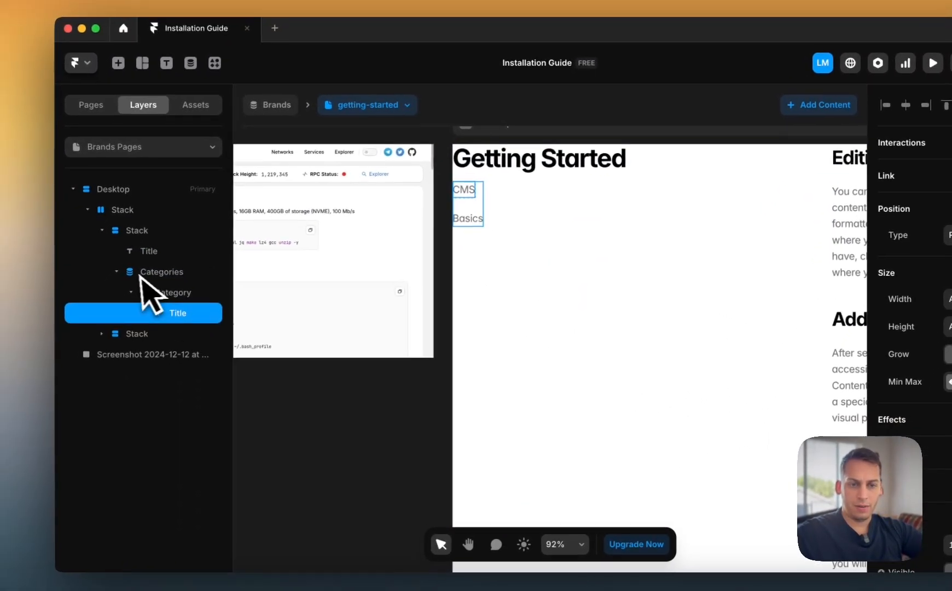
click(111, 313)
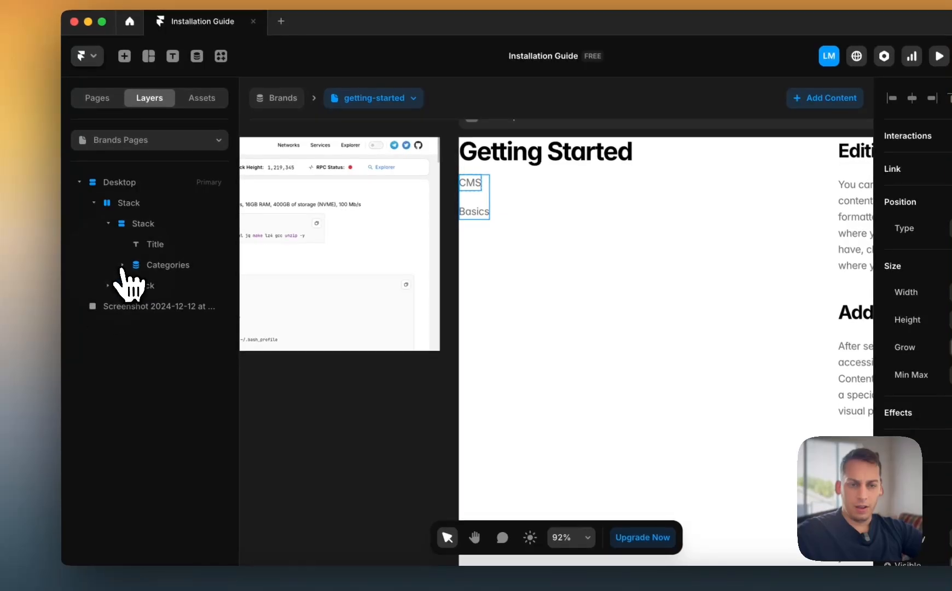
scroll(300, 351, left, 4)
scroll(314, 361, up, 1)
scroll(314, 361, down, 1)
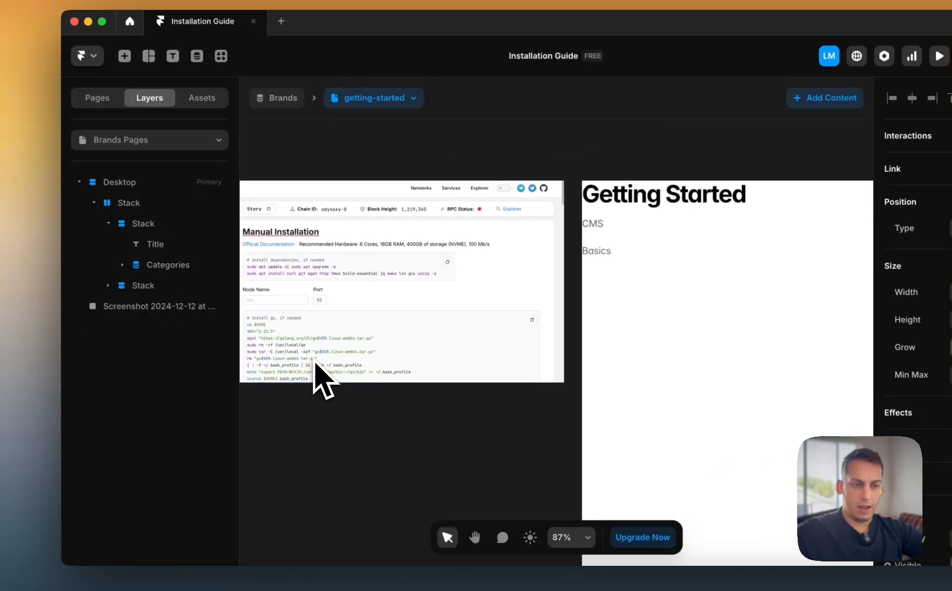
scroll(315, 361, down, 2)
scroll(558, 249, up, 6)
scroll(558, 249, left, 2)
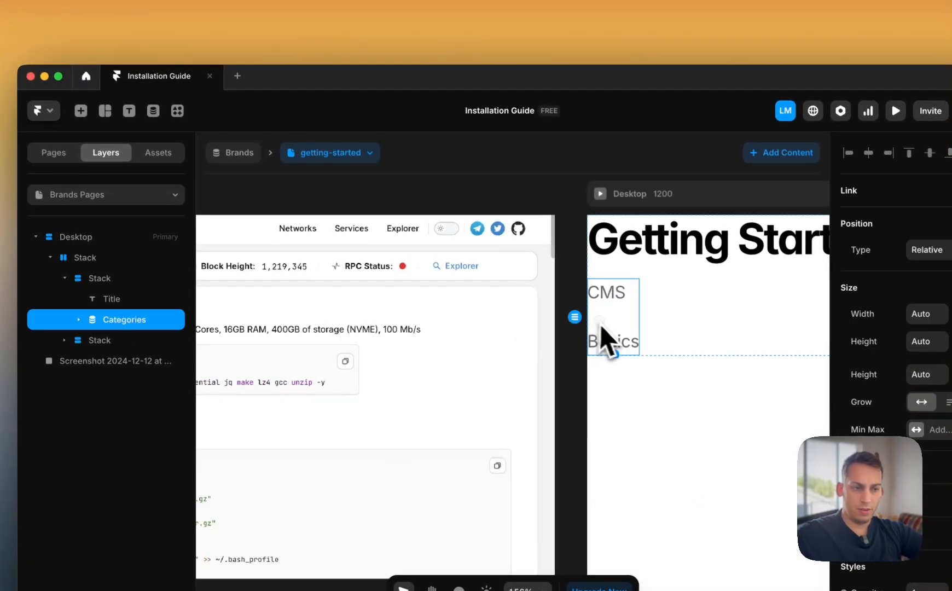
click(153, 110)
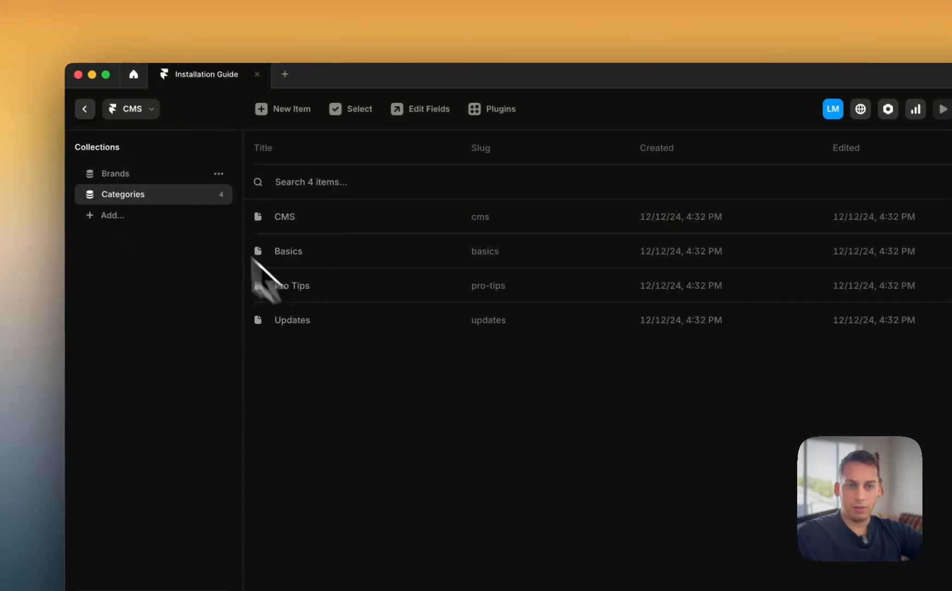
click(85, 109)
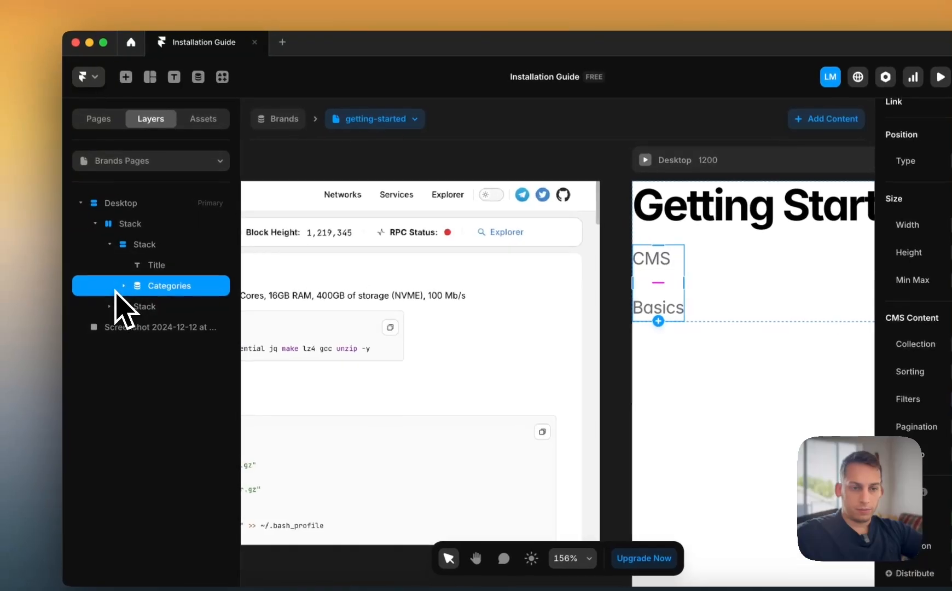
- Compare the Categories list and the article content column with the ITRocket installation screenshot
scroll(676, 313, right, 8)
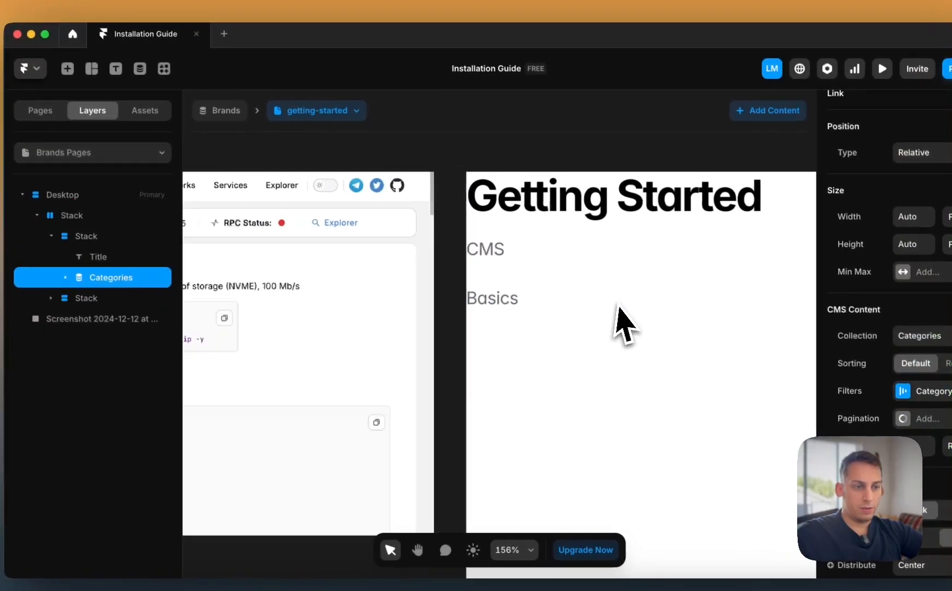
scroll(386, 293, down, 5)
scroll(384, 294, left, 1)
scroll(314, 283, left, 1)
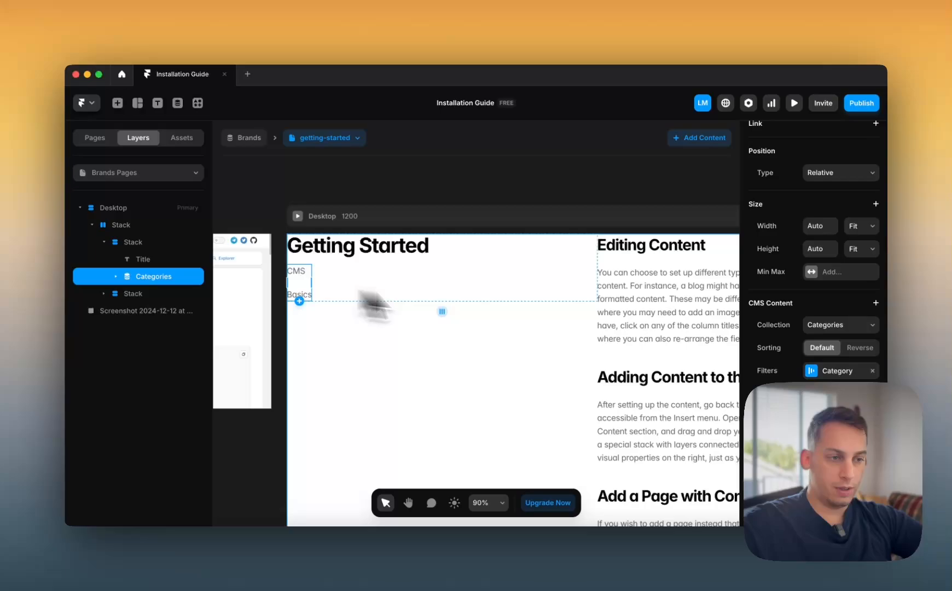
scroll(603, 348, right, 3)
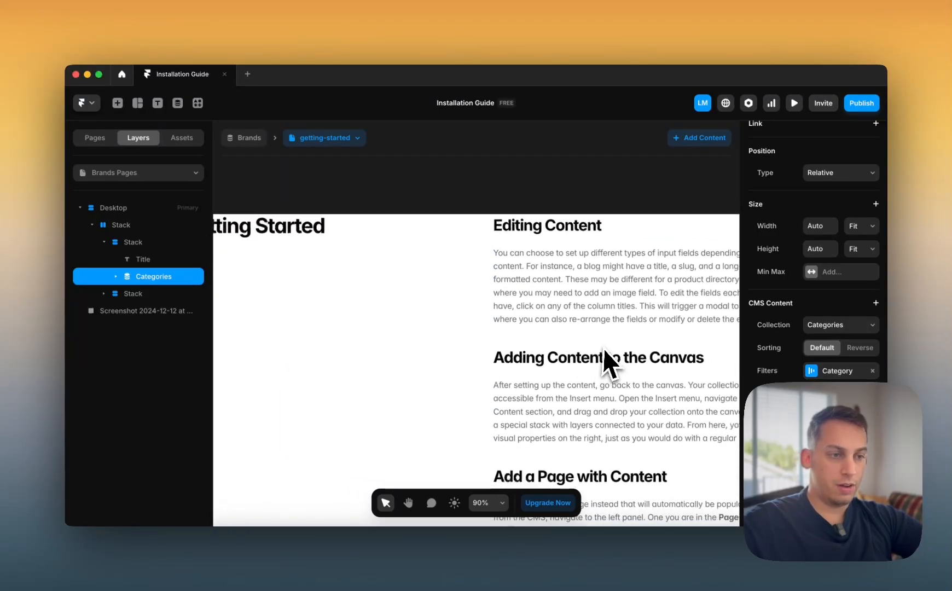
scroll(604, 348, down, 5)
scroll(286, 302, up, 10)
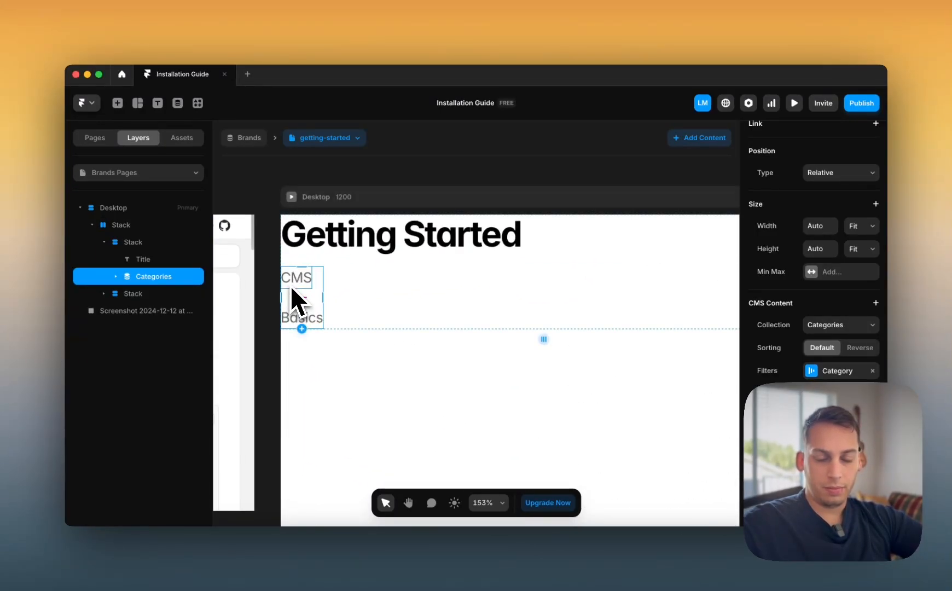
scroll(289, 286, up, 4)
scroll(288, 286, left, 2)
scroll(288, 286, down, 4)
scroll(288, 286, down, 3)
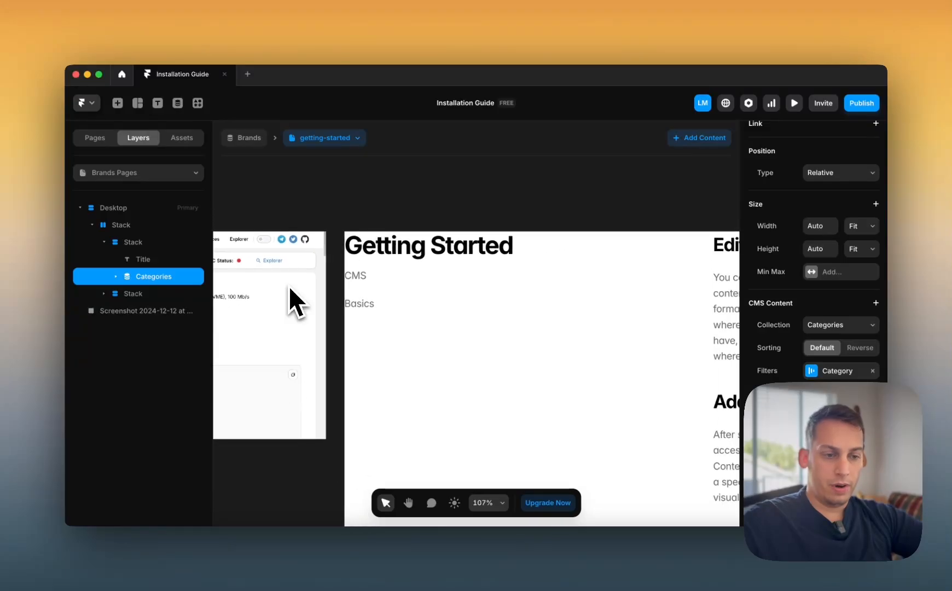
scroll(361, 292, up, 4)
scroll(354, 283, down, 6)
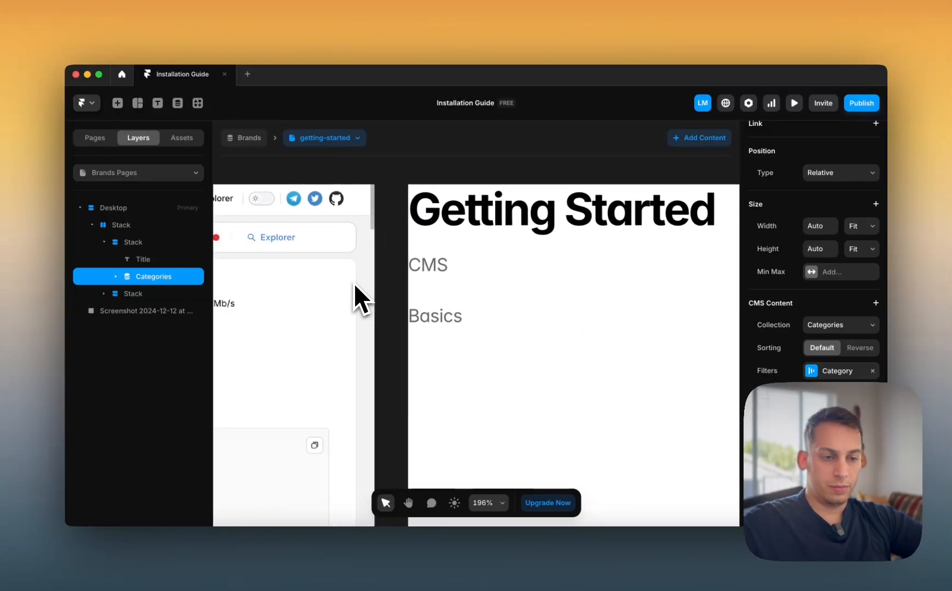
scroll(354, 283, right, 2)
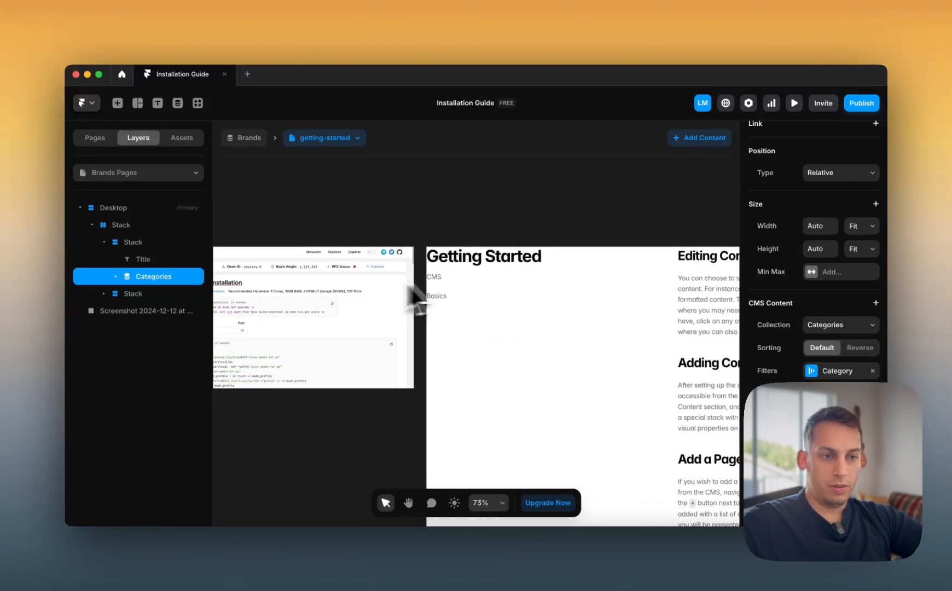
scroll(430, 284, up, 3)
- Inspect the category title, the Next text layer and the reference screenshot on the Brands page, and clear the selection
super+click(441, 280)
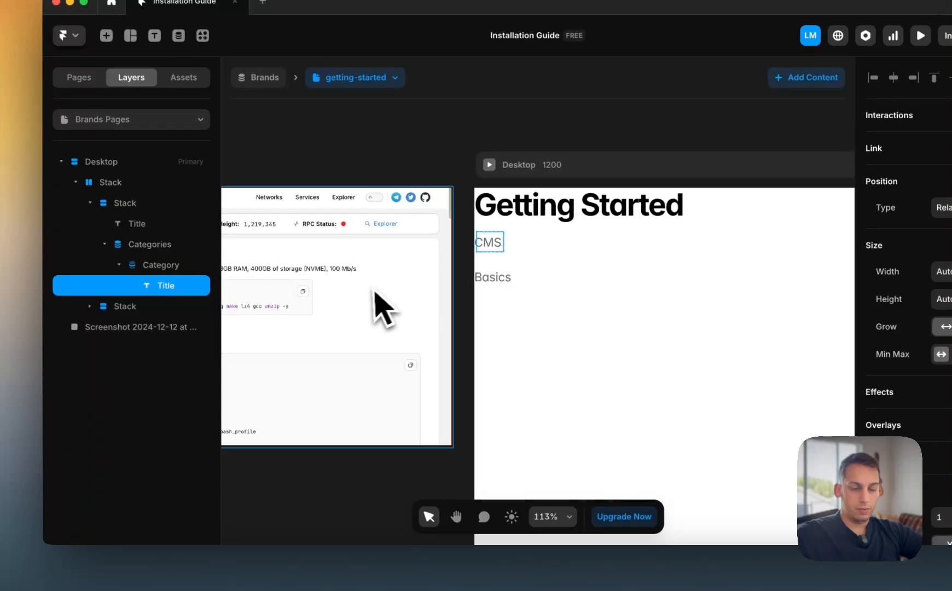
scroll(374, 304, down, 4)
scroll(263, 462, left, 5)
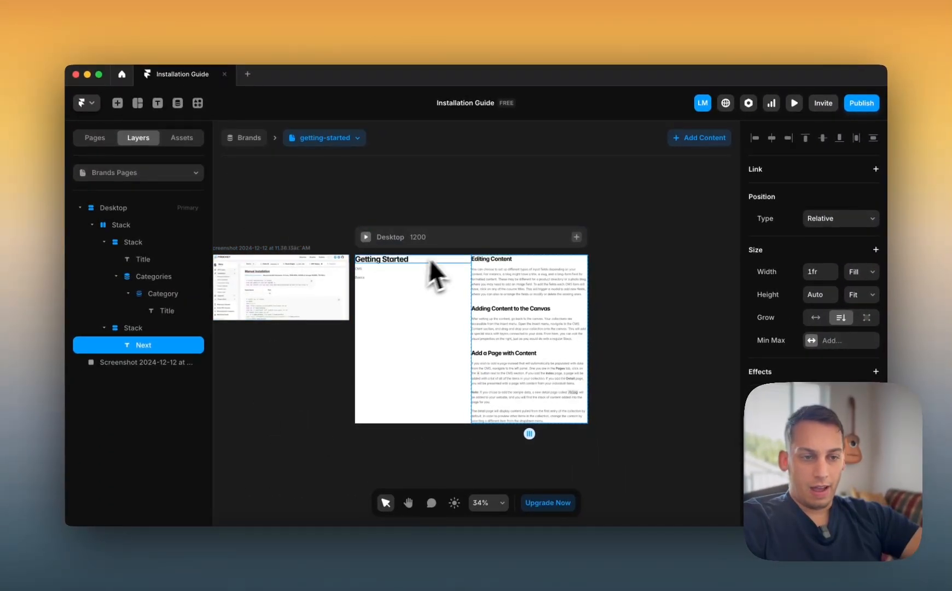
scroll(402, 253, left, 1)
click(356, 231)
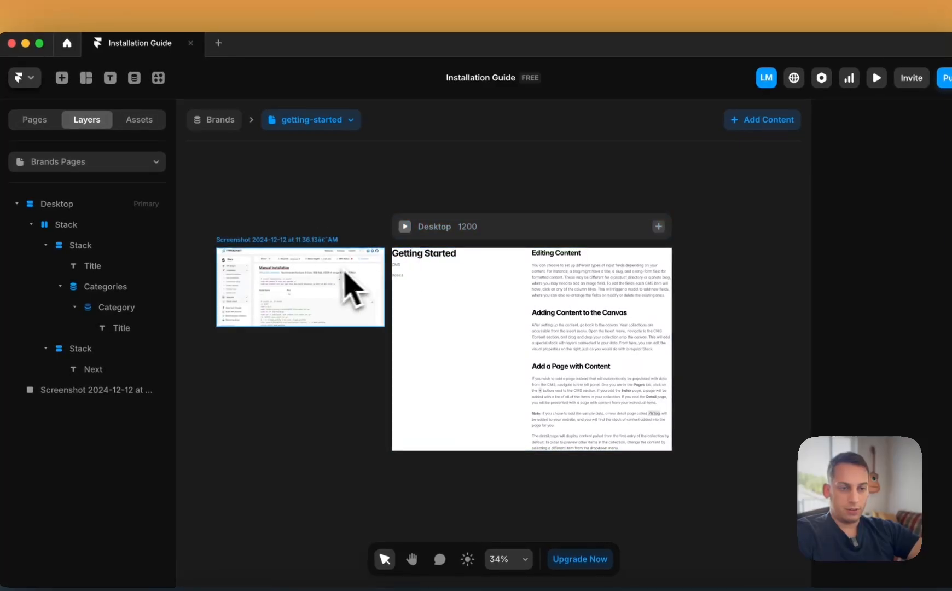
click(327, 290)
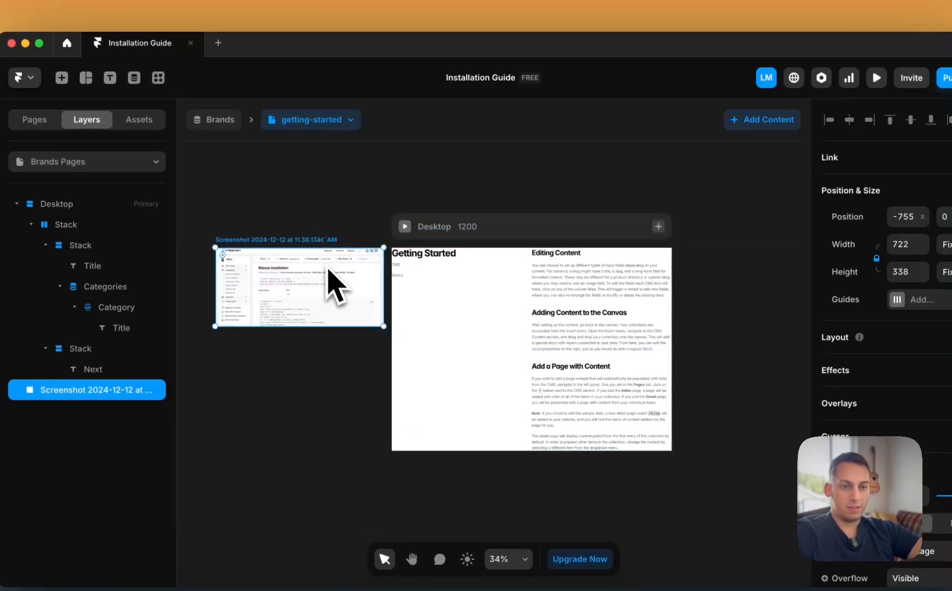
click(296, 224)
click(601, 286)
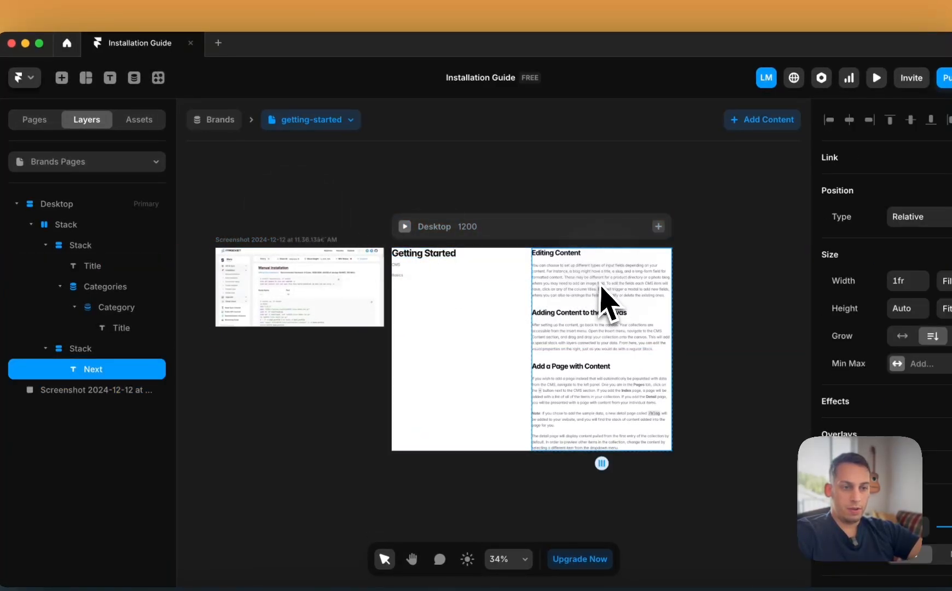
click(236, 227)
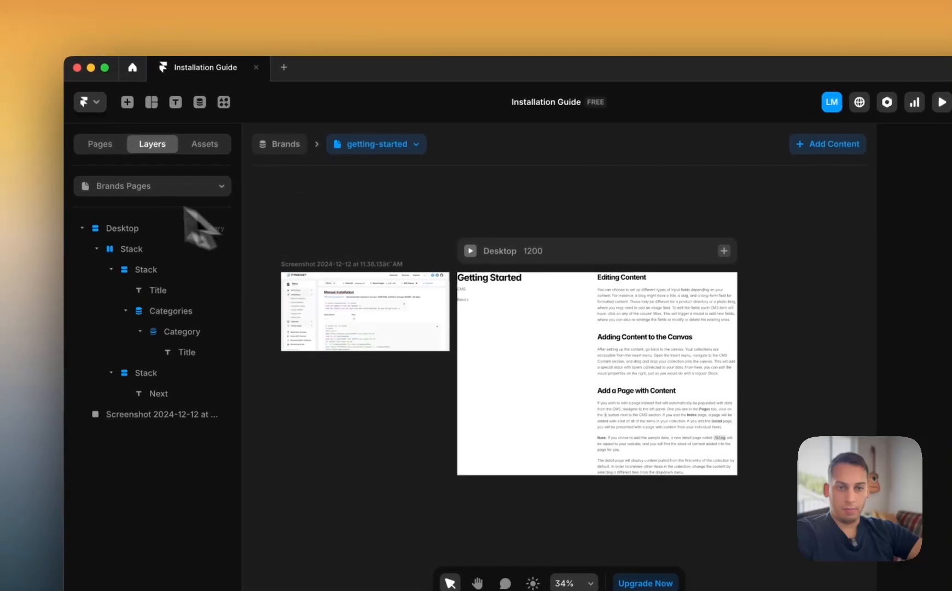
- Switch to the Home page and add a text layer reading "First Brands" to the Desktop frame
click(127, 210)
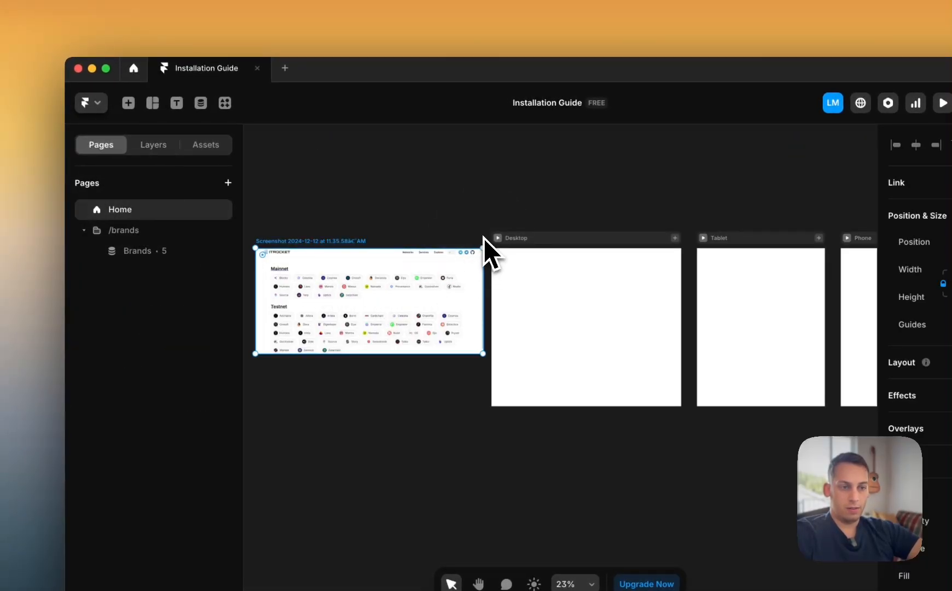
click(502, 277)
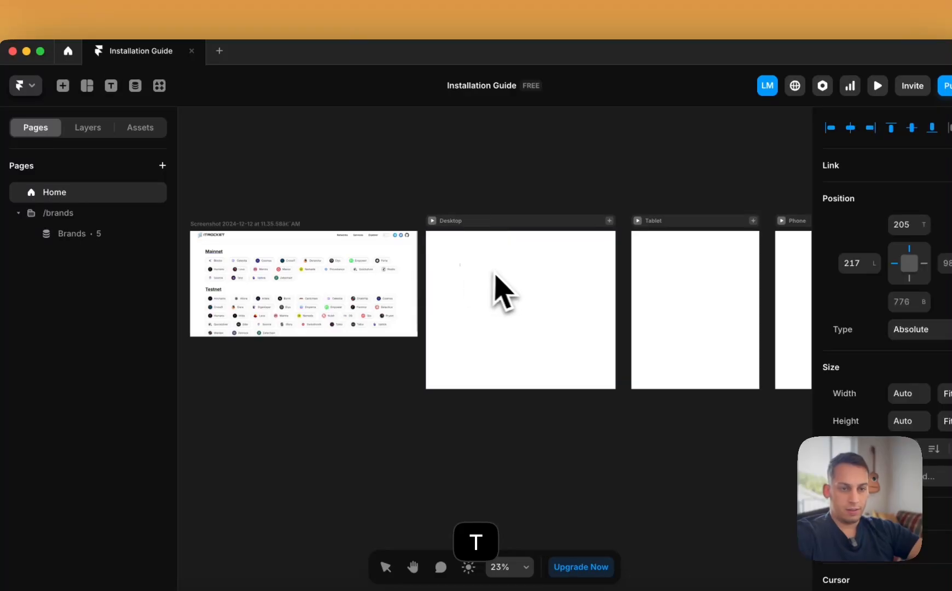
scroll(511, 293, up, 2)
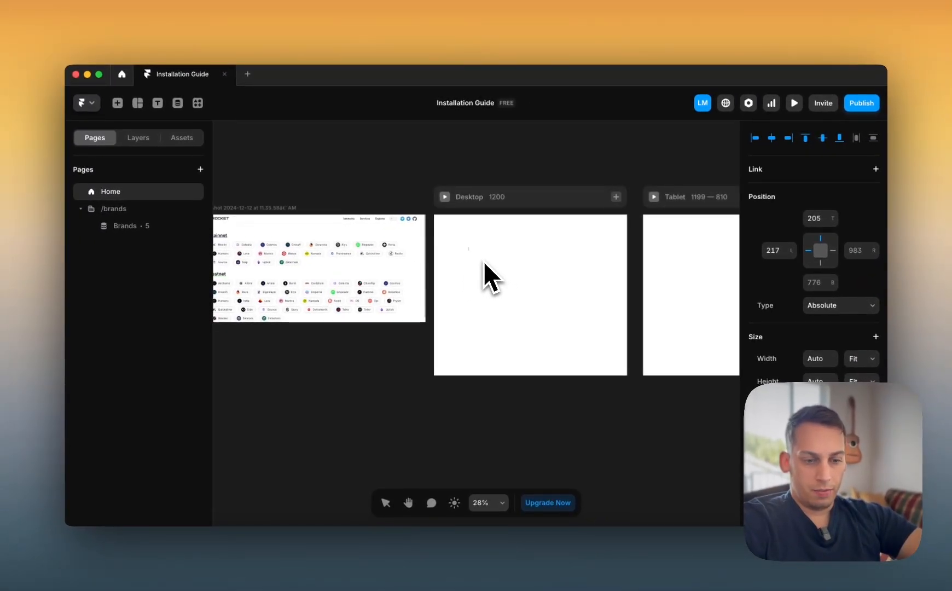
text(R)
text(irst Bran)
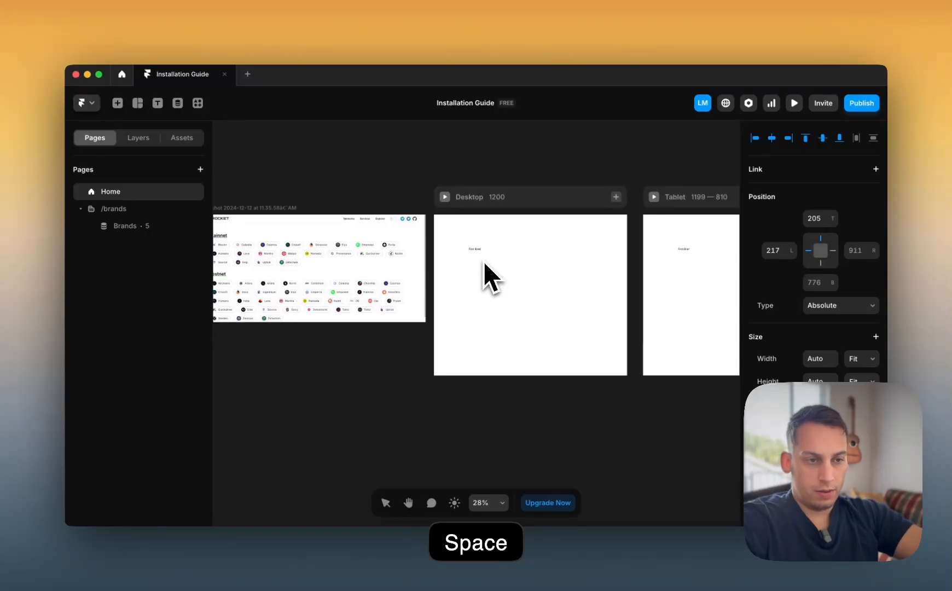
text(ds)
click(432, 274)
click(679, 396)
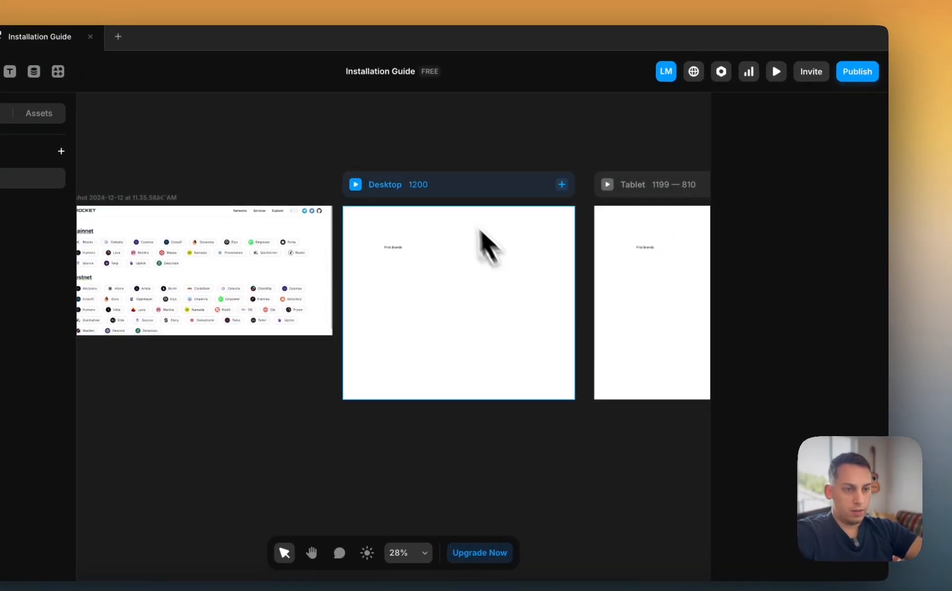
- Set the Desktop breakpoint's height to Fit Content on the Home page
click(481, 231)
click(867, 232)
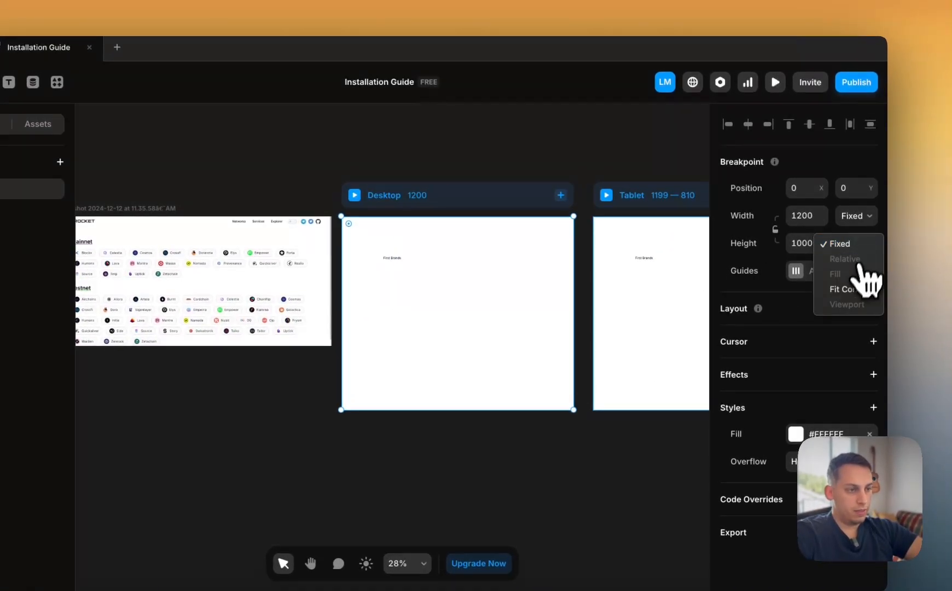
click(859, 290)
scroll(455, 219, up, 5)
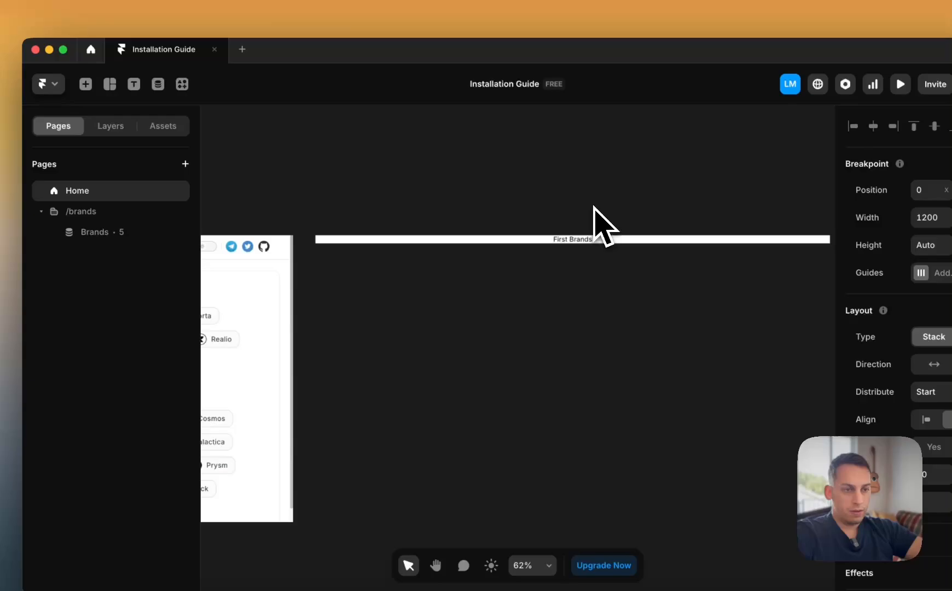
- Wrap the First Brands text in a stack with Fill width and a fixed height of 170
click(570, 239)
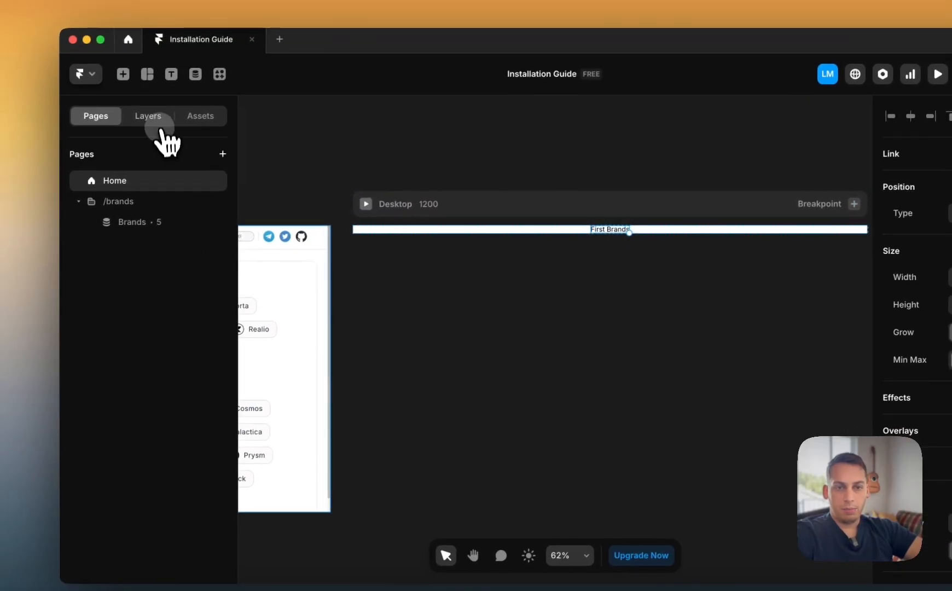
click(114, 125)
right_click(159, 219)
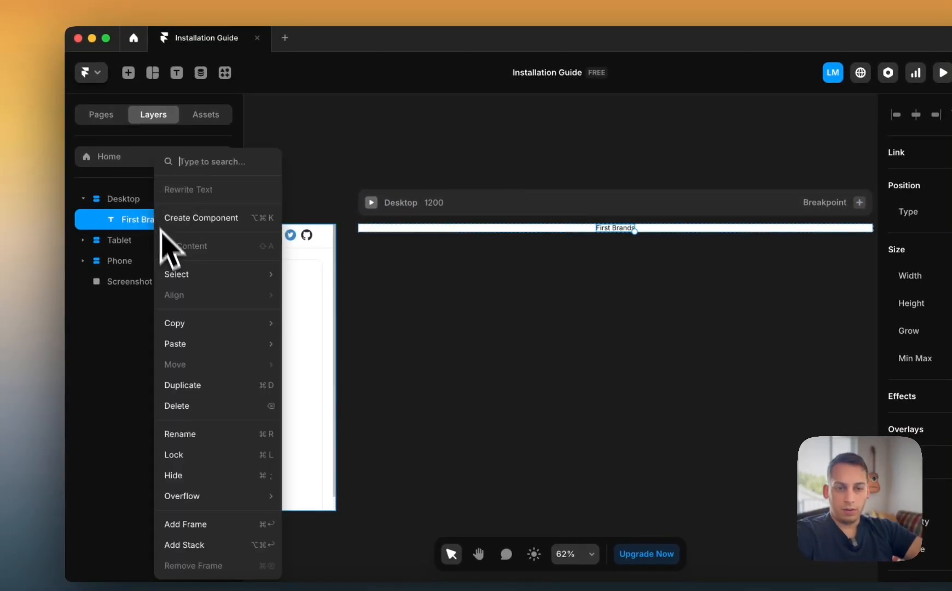
click(179, 489)
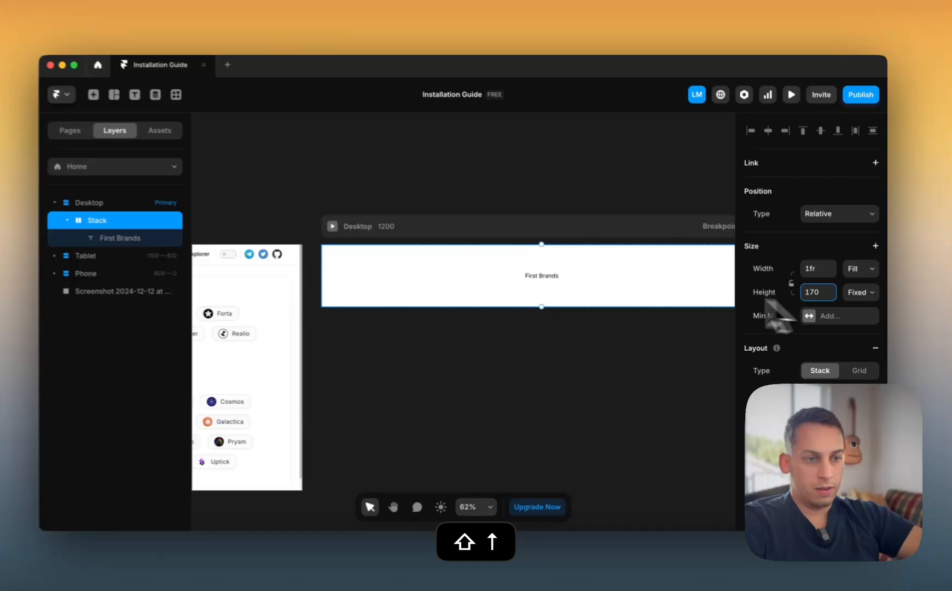
scroll(565, 243, left, 4)
scroll(565, 243, down, 1)
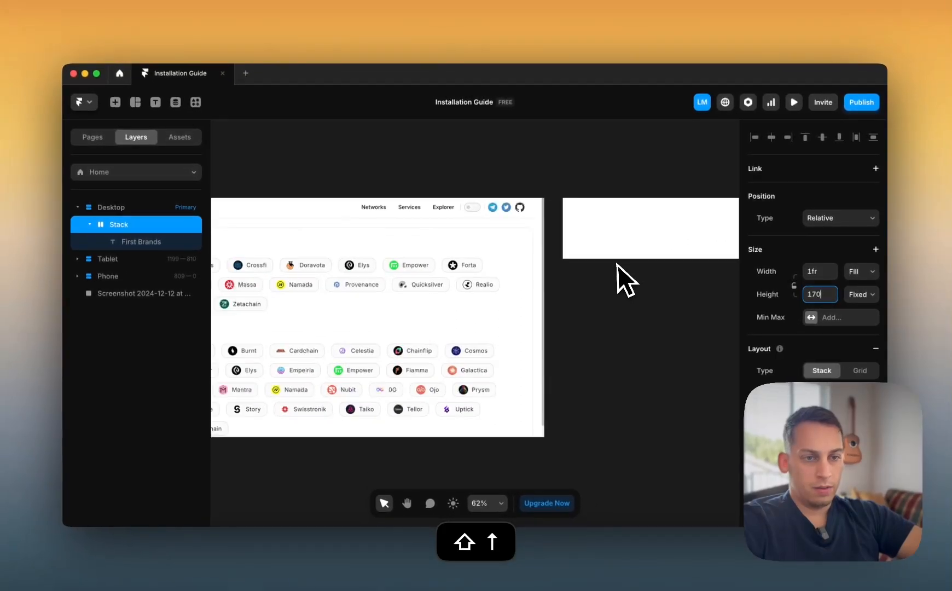
scroll(561, 269, down, 3)
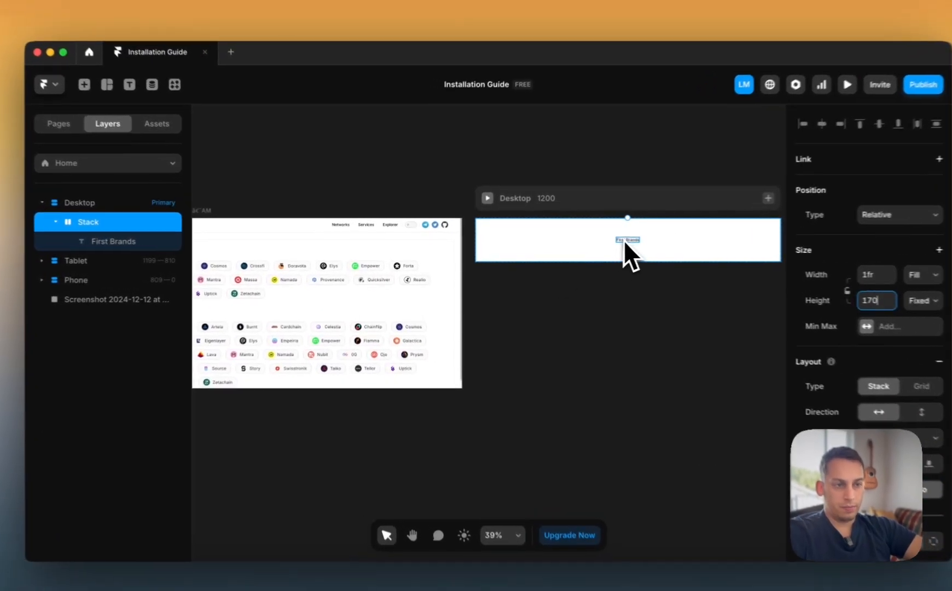
- Wrap the First Brands text in another nested stack with Fill width and name it Title
click(602, 240)
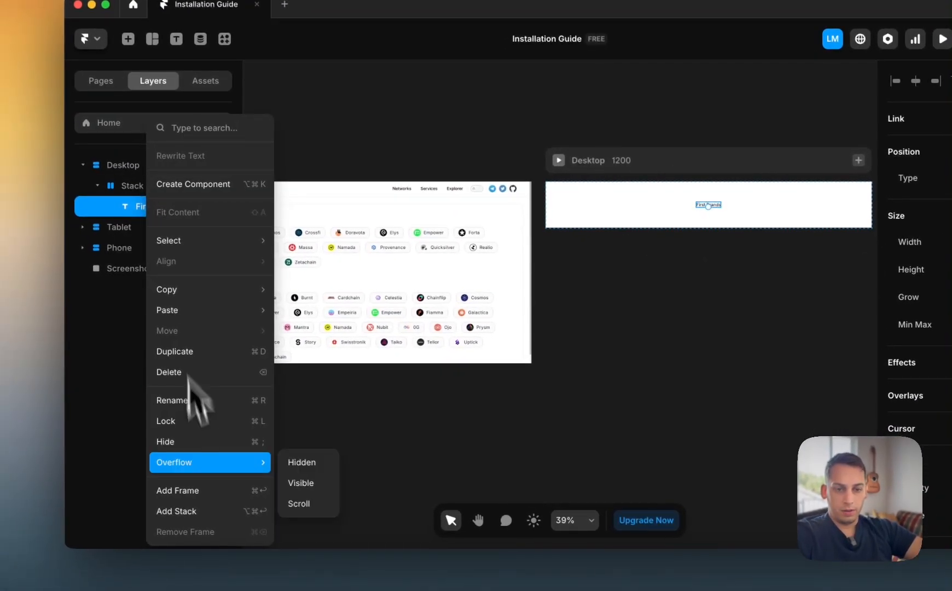
click(195, 511)
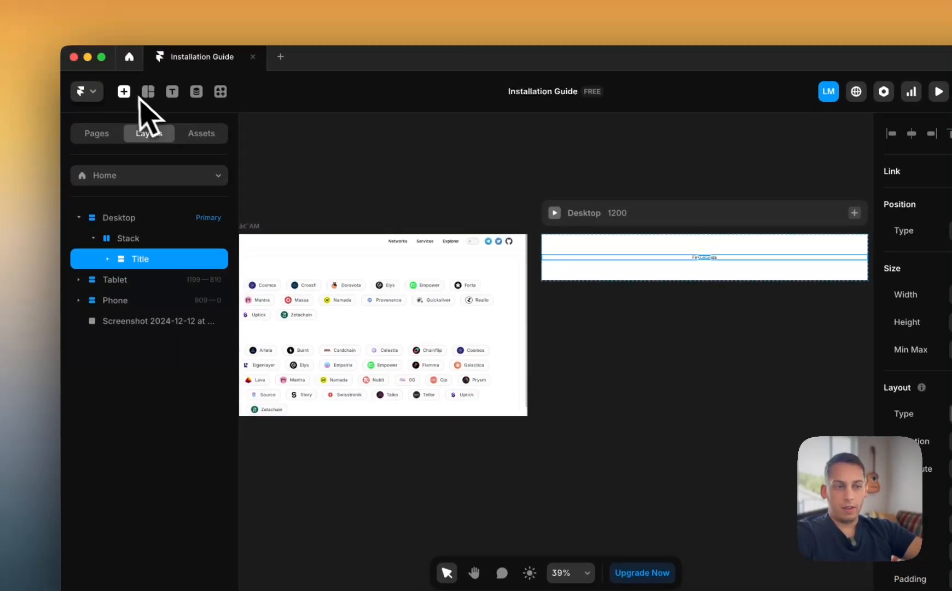
- Insert the Brands CMS collection into the Home page's Title stack alongside the First Brands text
scroll(504, 96, left, 4)
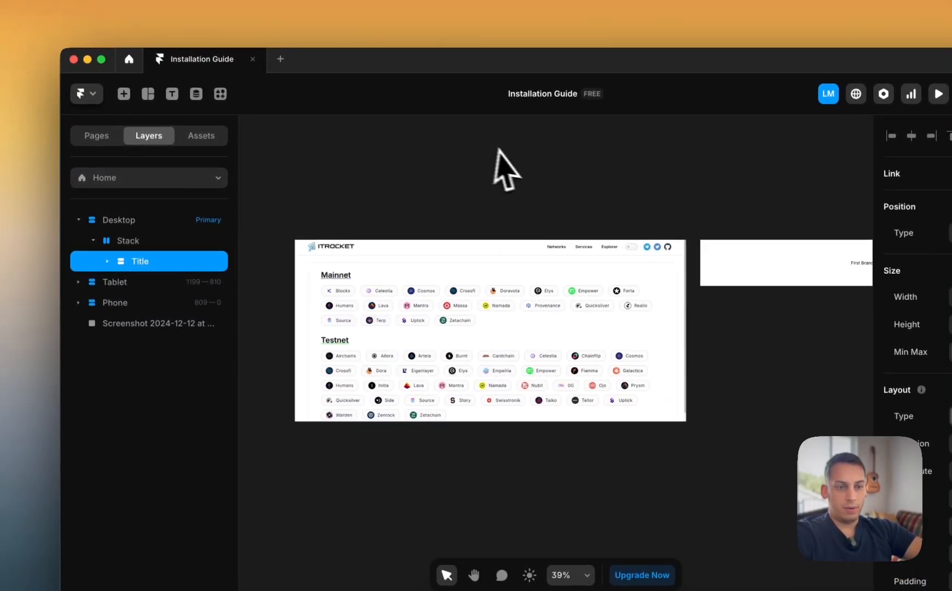
click(124, 95)
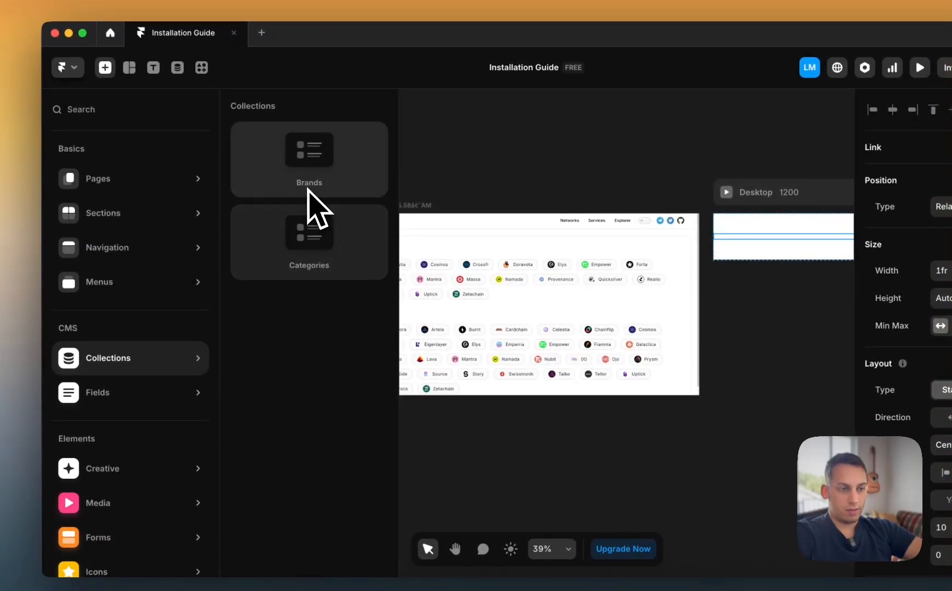
drag(309, 189, 635, 308)
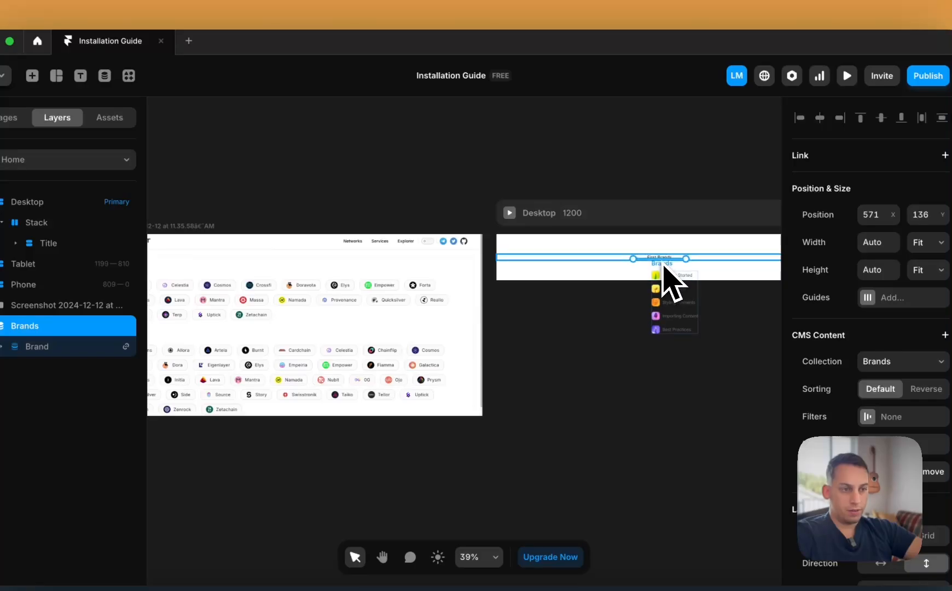
drag(664, 267, 665, 265)
- Move the Brands list out of the Title stack and place it after Title within the outer Stack
click(55, 243)
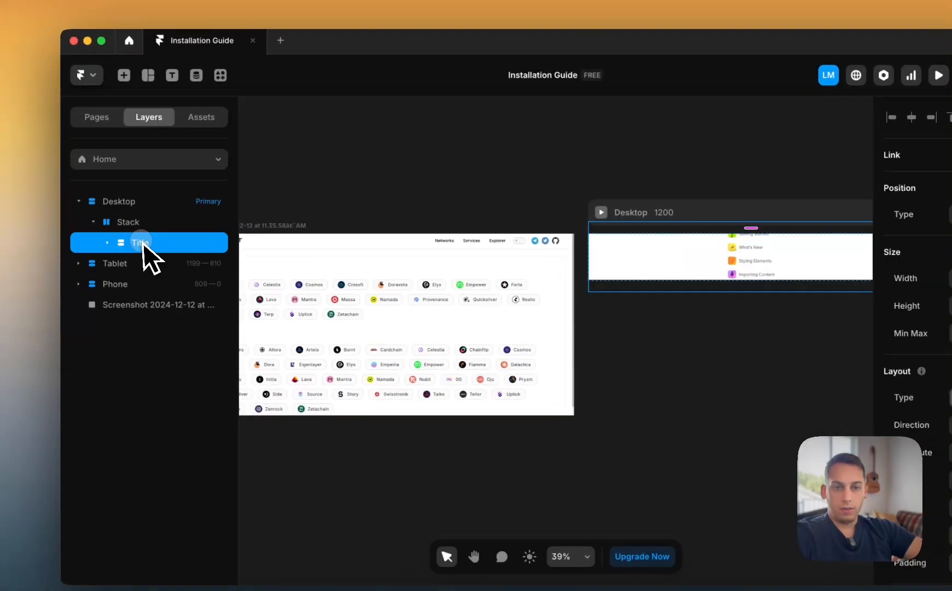
click(110, 243)
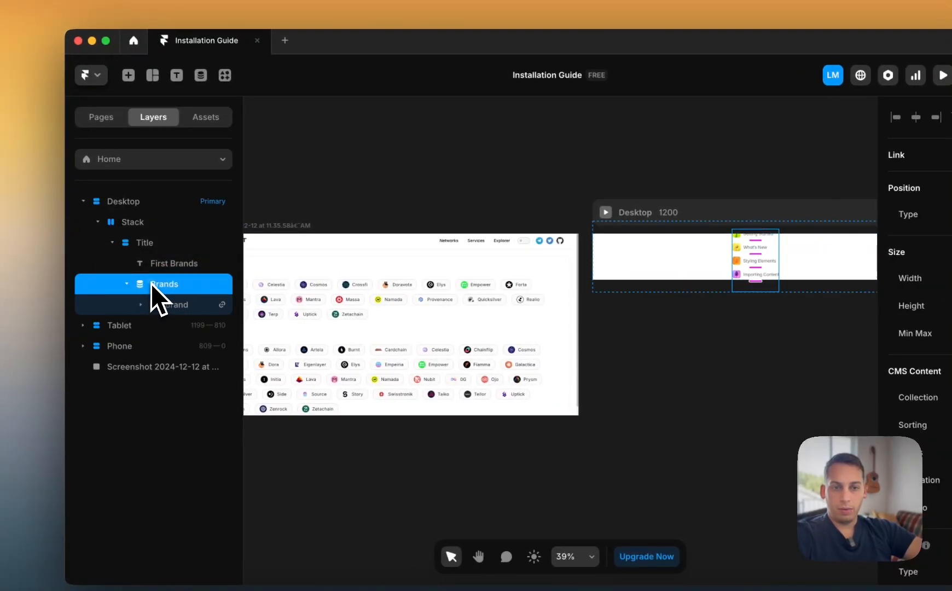
drag(130, 232, 125, 248)
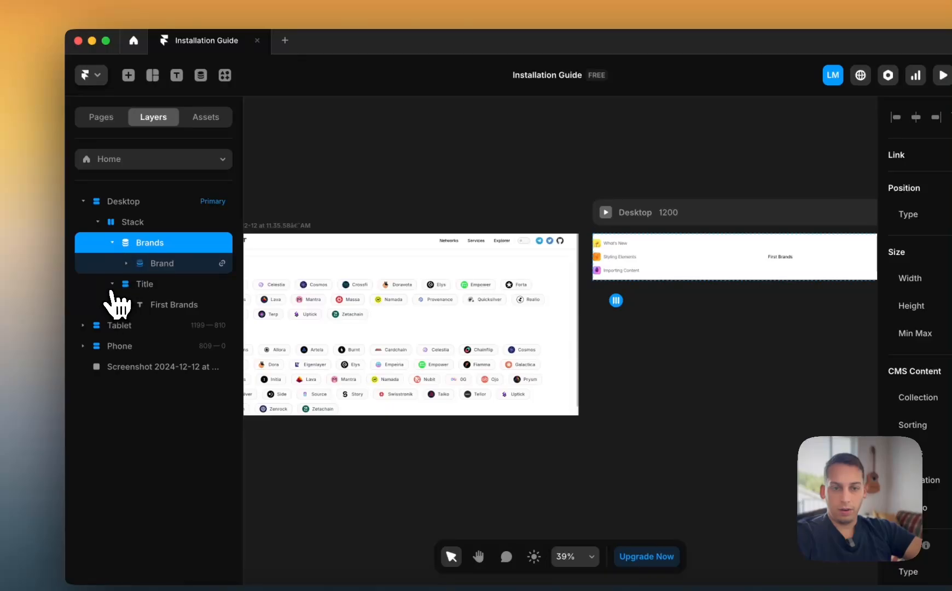
click(112, 243)
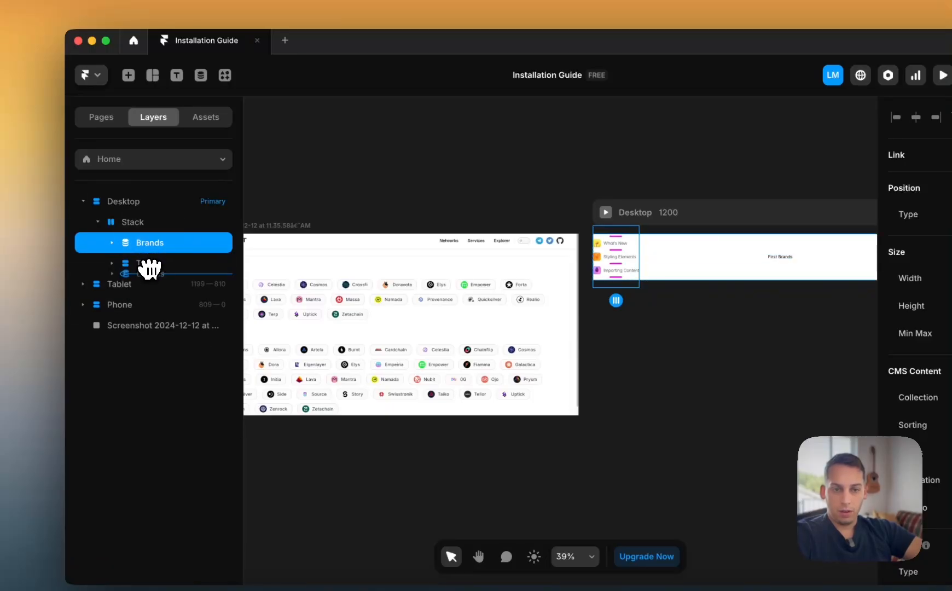
scroll(672, 338, right, 4)
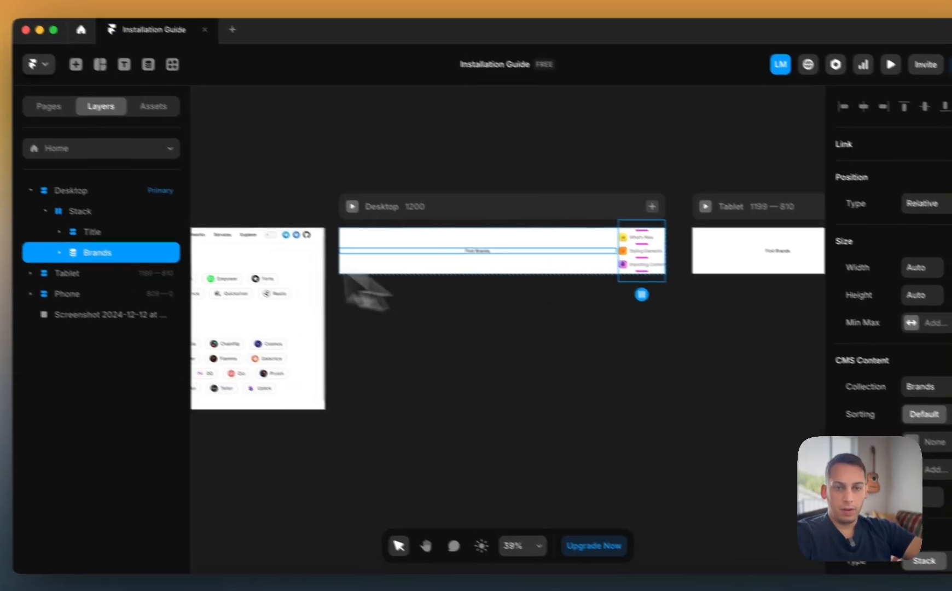
- Make the outer Stack vertical with Fit height and align its contents to the left
click(165, 241)
click(156, 231)
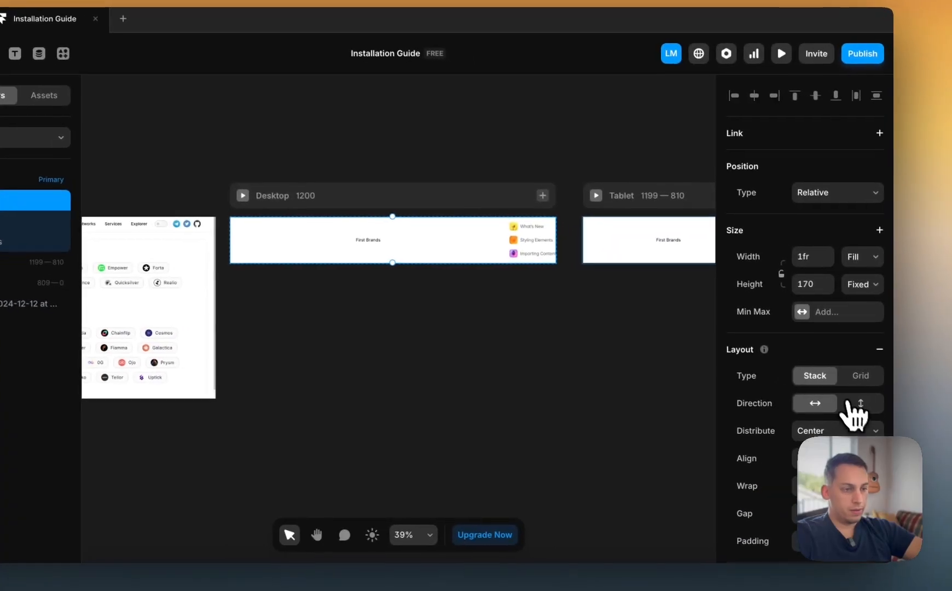
click(855, 401)
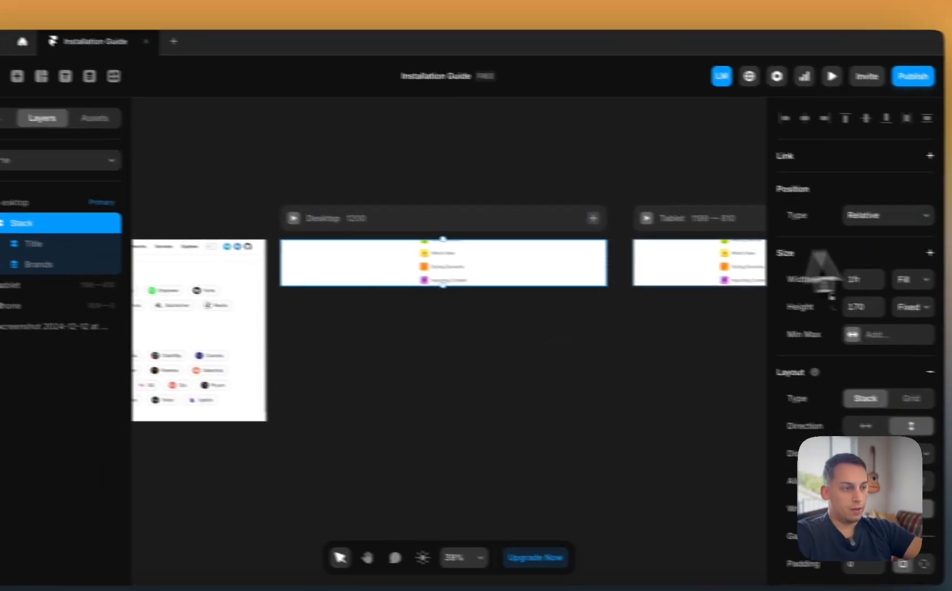
click(869, 281)
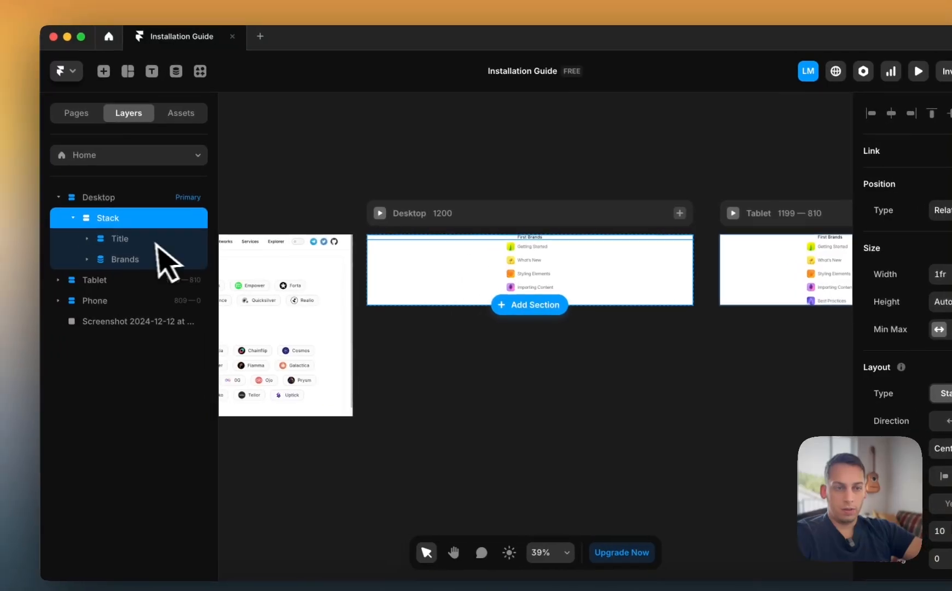
scroll(405, 297, left, 8)
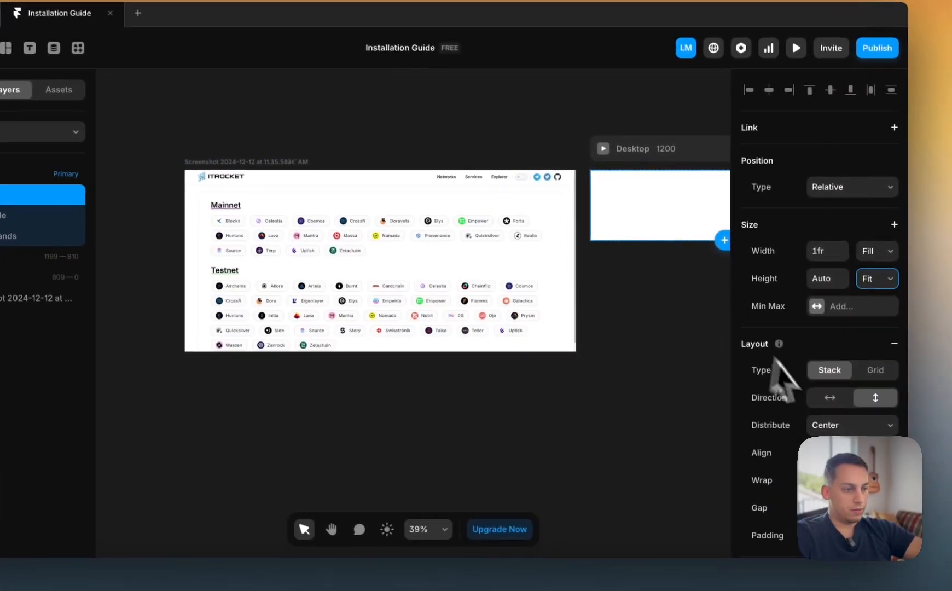
scroll(683, 348, right, 5)
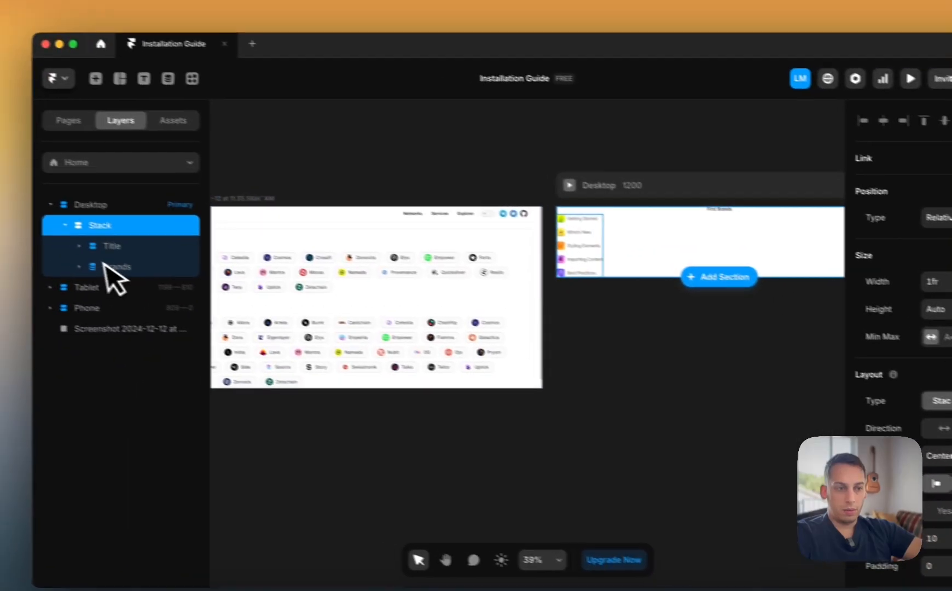
- Change the Brands collection list's layout direction to horizontal
click(11, 234)
scroll(864, 356, down, 5)
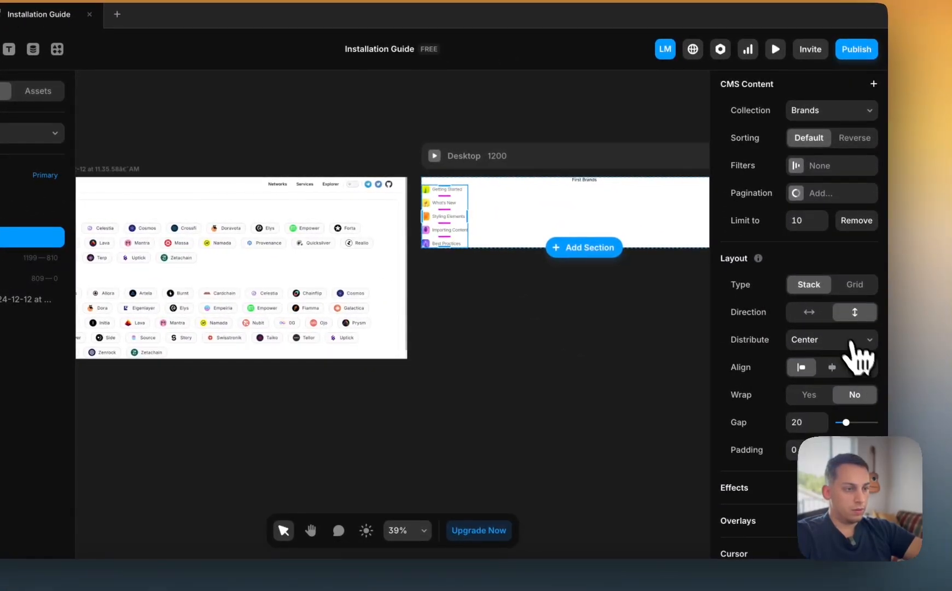
scroll(542, 266, up, 5)
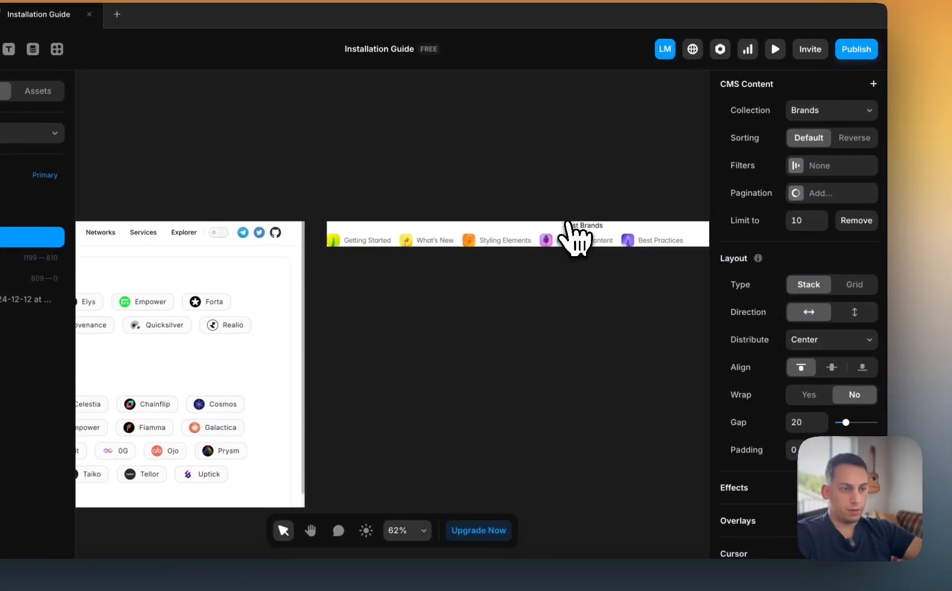
- Add padding to the outer Stack around the First Brands title and the Brands list, using the ITRocket screenshot as reference
scroll(574, 236, down, 4)
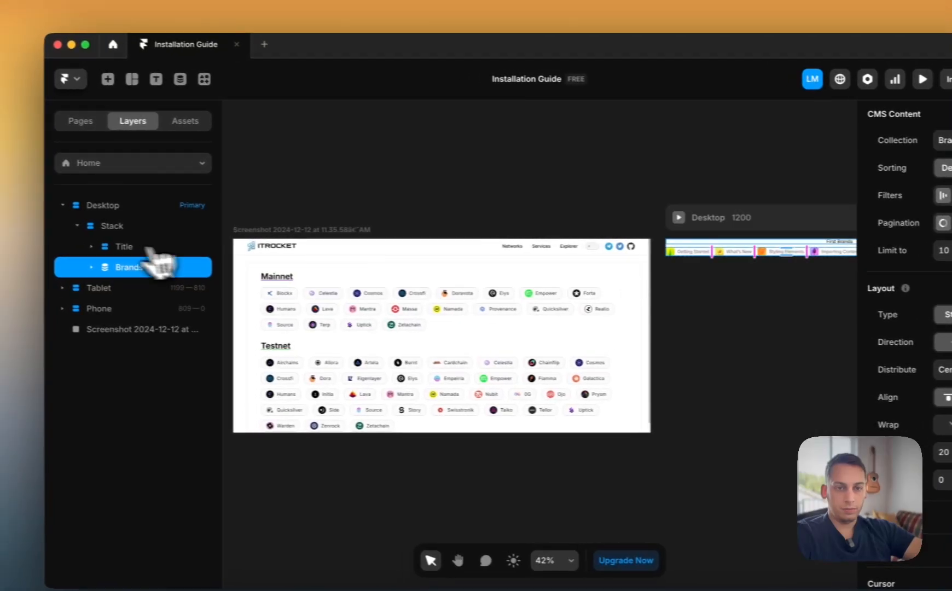
click(96, 226)
click(129, 226)
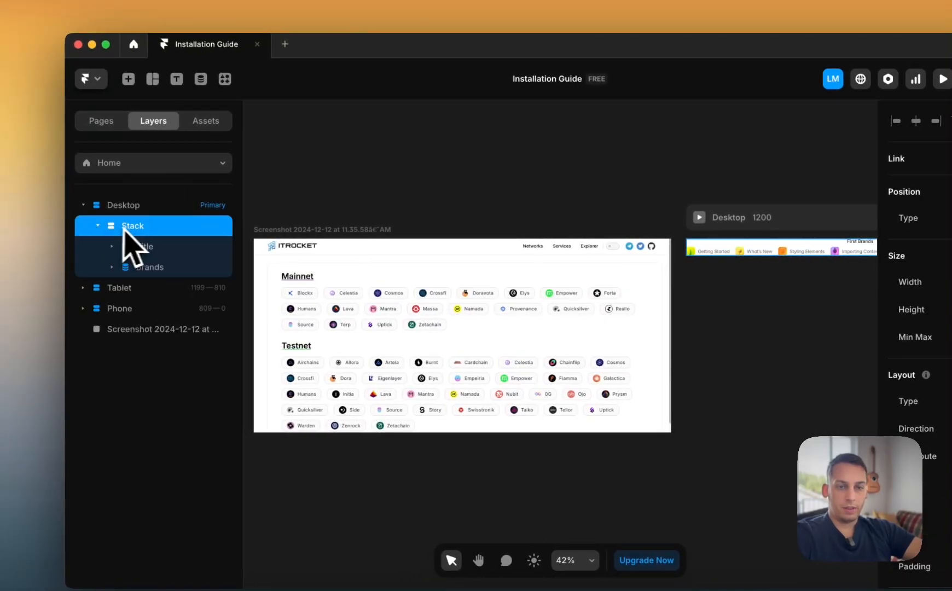
scroll(304, 268, right, 3)
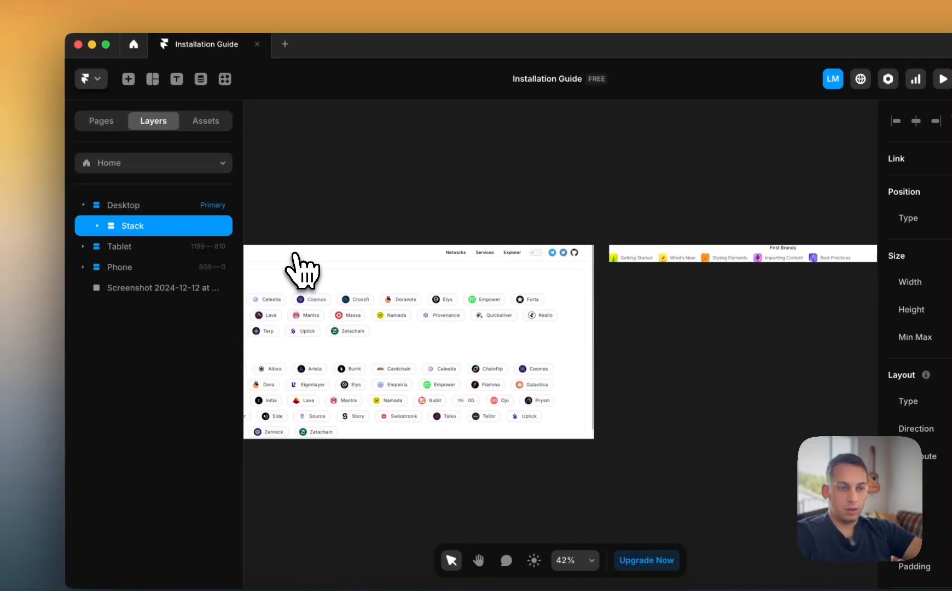
scroll(303, 268, down, 2)
scroll(295, 260, left, 2)
scroll(292, 281, up, 4)
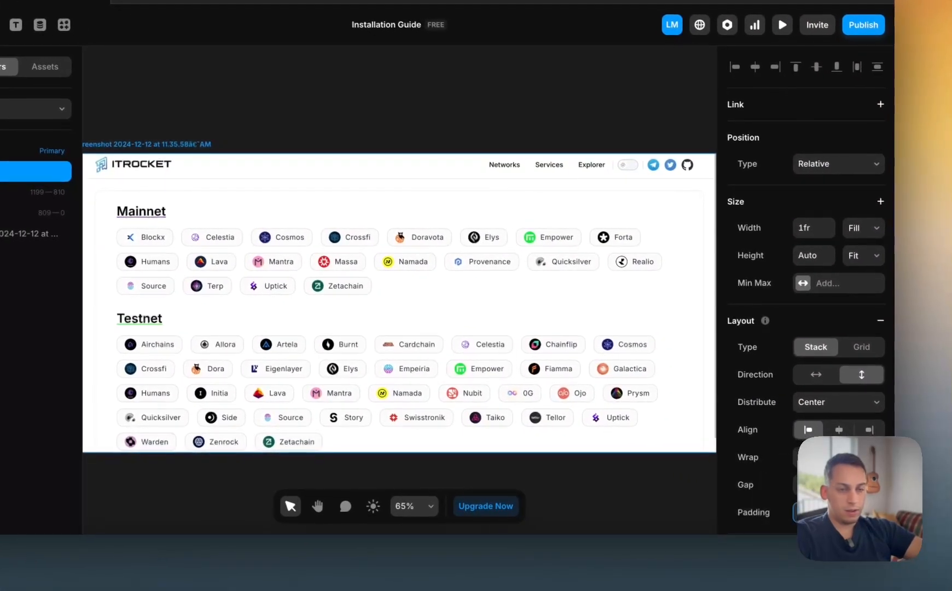
key(shift+Up)
scroll(601, 399, right, 9)
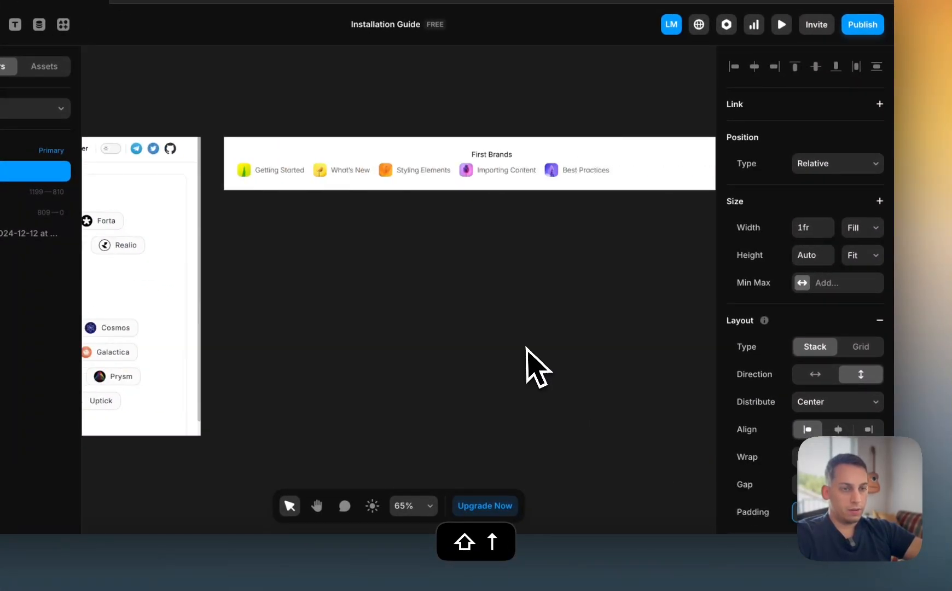
key(shift+Up)
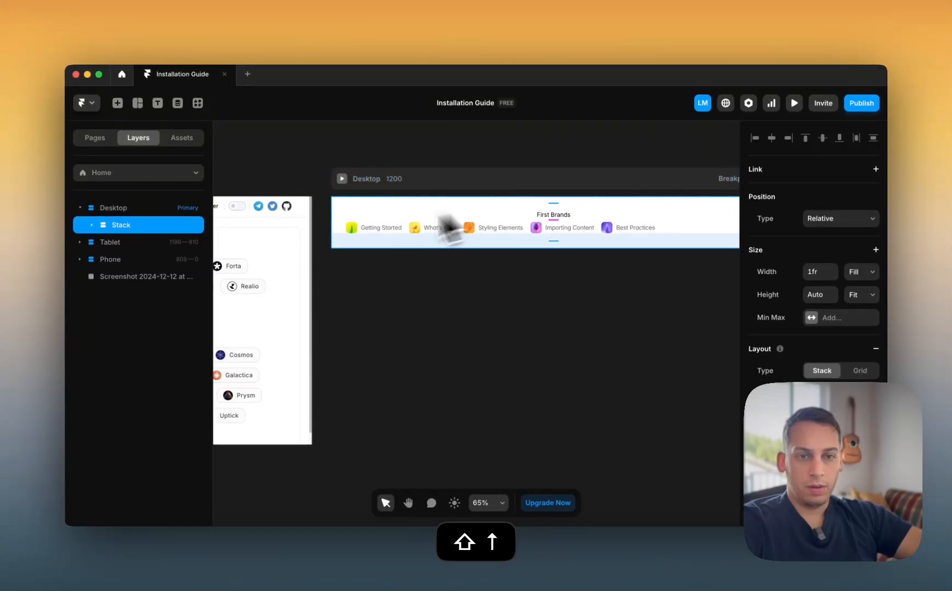
- Set the outer Stack's distribution to Start and align the Title stack's contents to the left
click(823, 416)
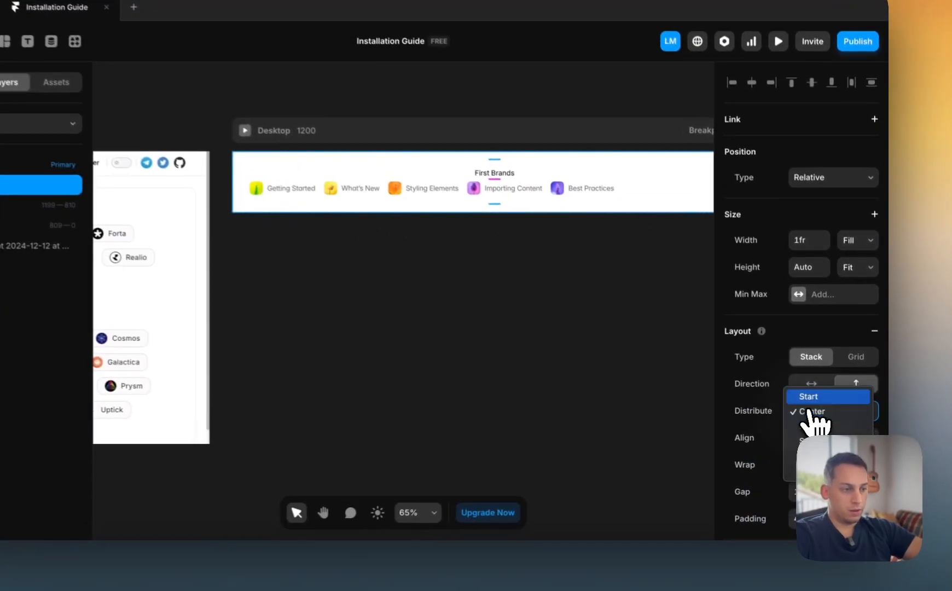
click(826, 405)
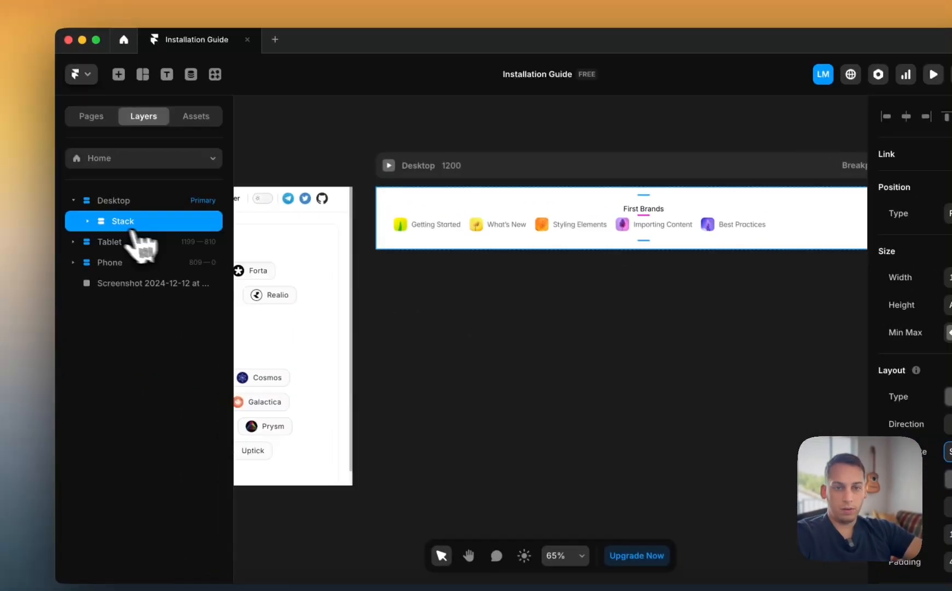
click(3, 199)
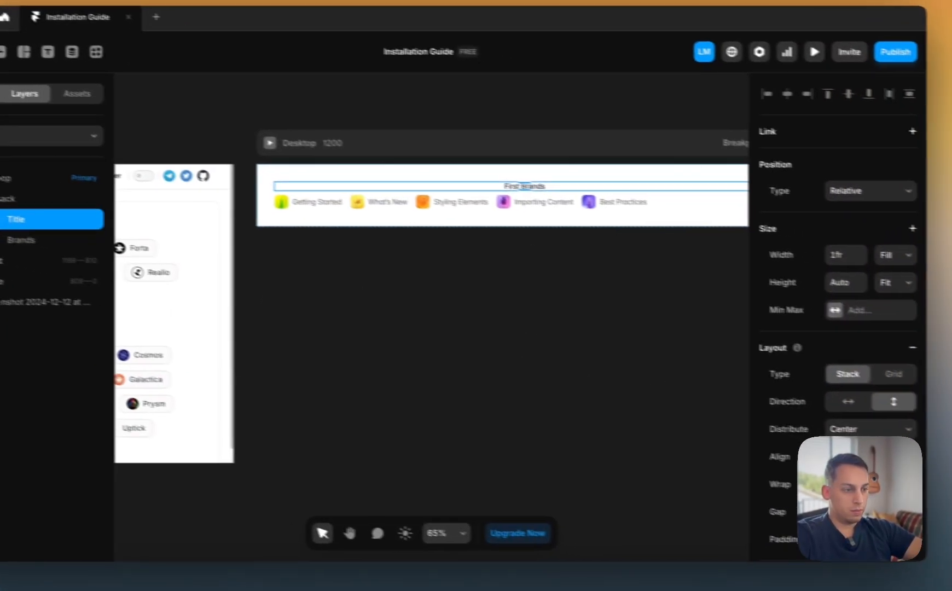
click(804, 450)
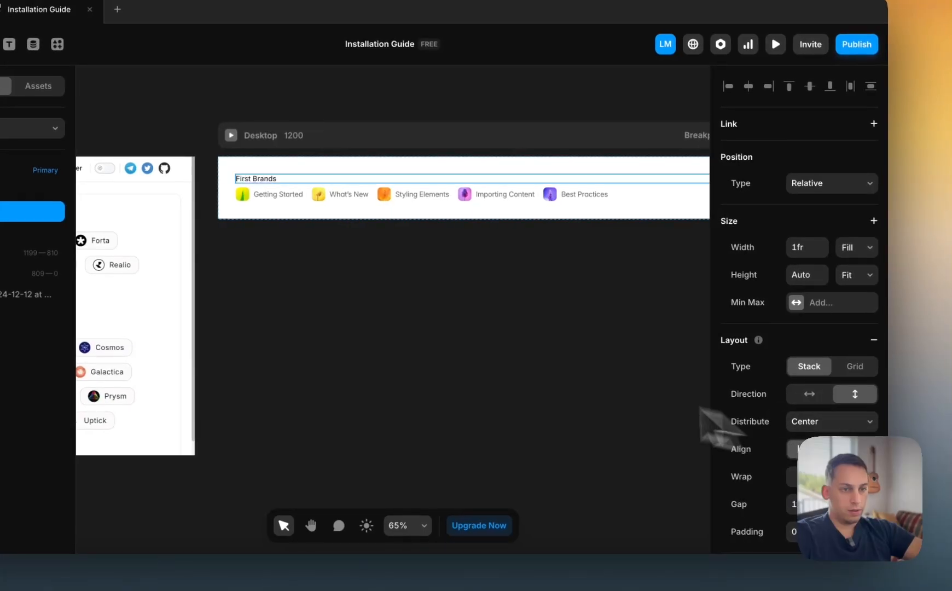
- Set the gap between the First Brands title and the Brands list in the outer Stack to 20
scroll(512, 312, left, 9)
scroll(512, 311, right, 9)
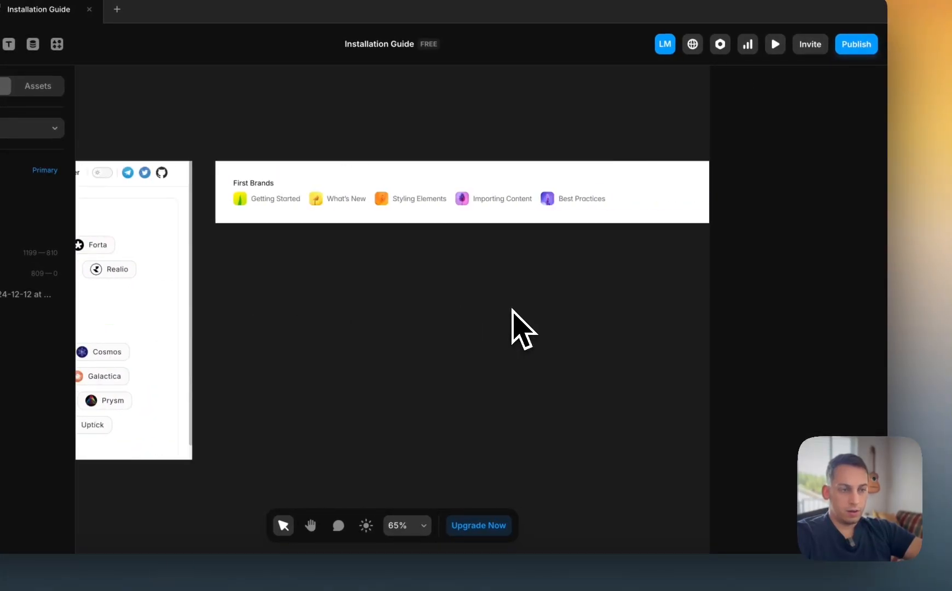
click(633, 196)
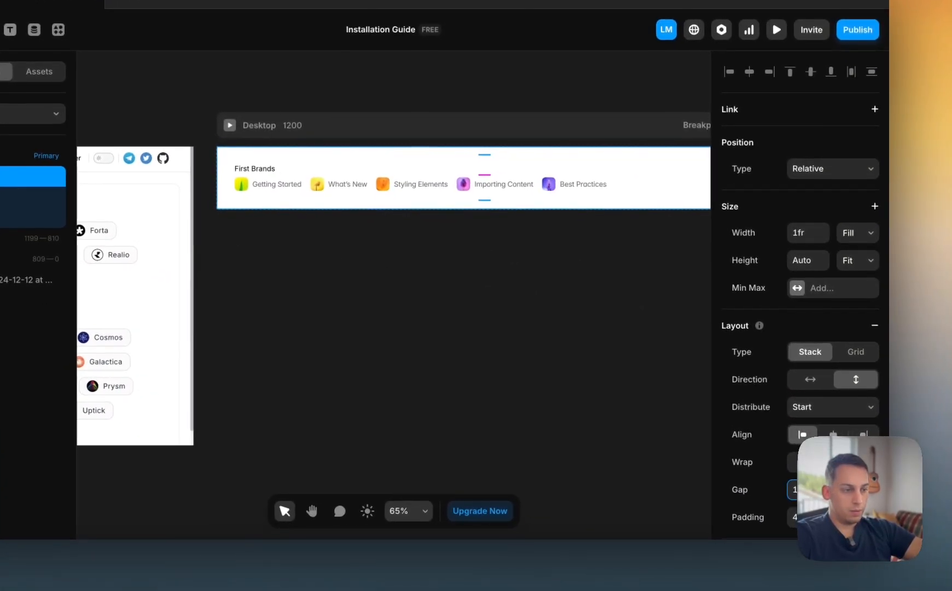
key(shift+Up)
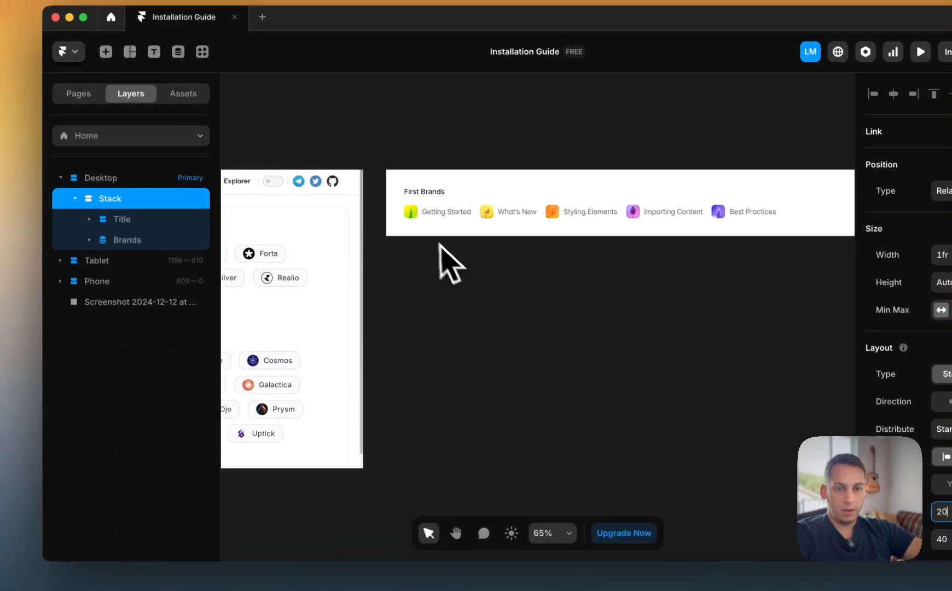
- Set the padding of the Brand item inside the Brands collection list to 10
click(139, 238)
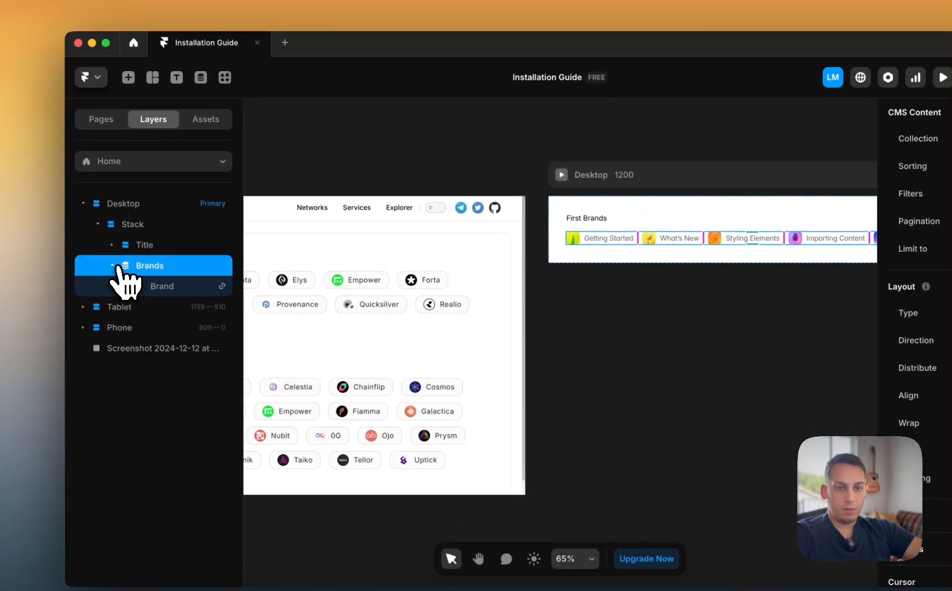
click(161, 287)
scroll(920, 356, down, 5)
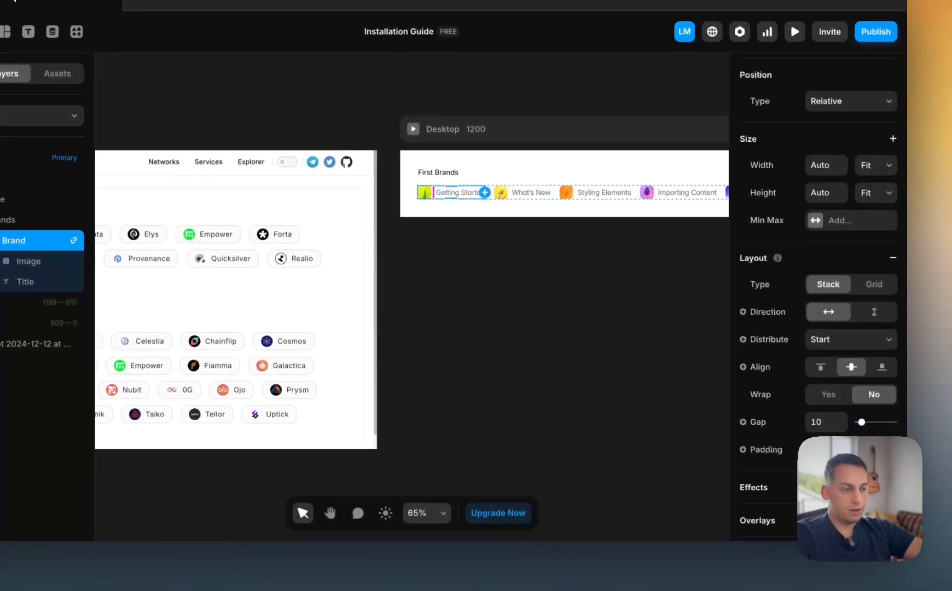
click(801, 402)
key(shift+Up)
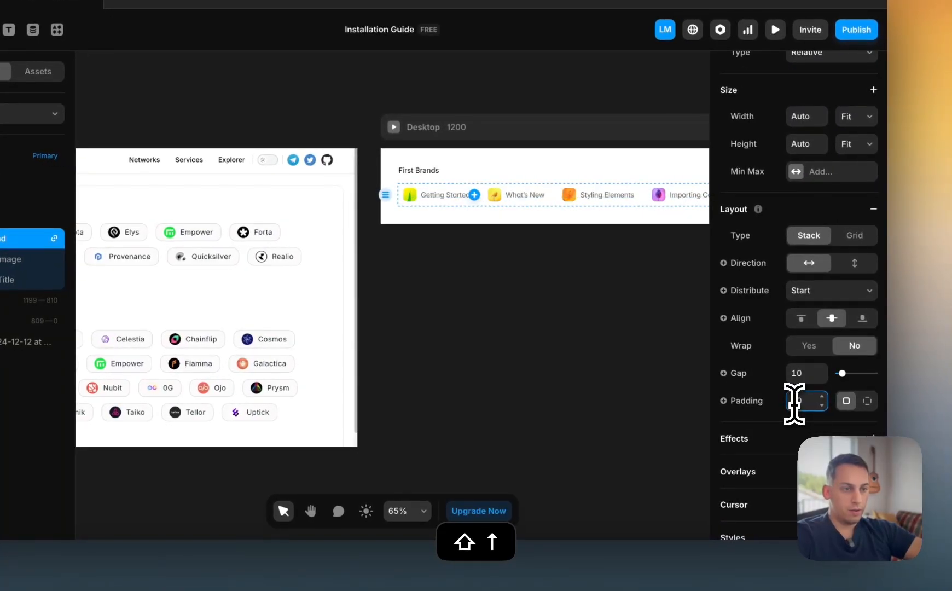
- Give the Brand item a 1 px solid #222222 border with reduced opacity and a corner radius of 20
scroll(820, 397, down, 5)
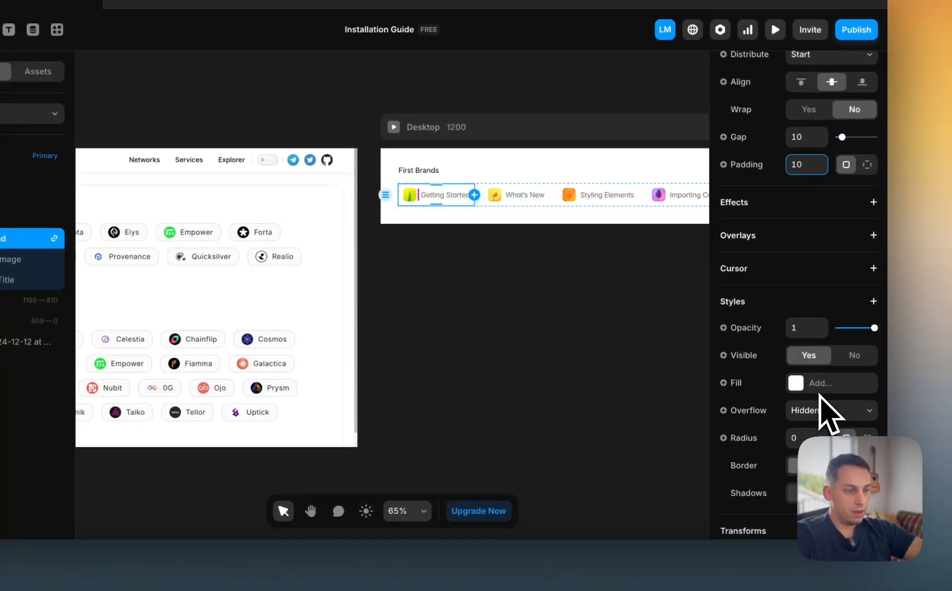
click(792, 467)
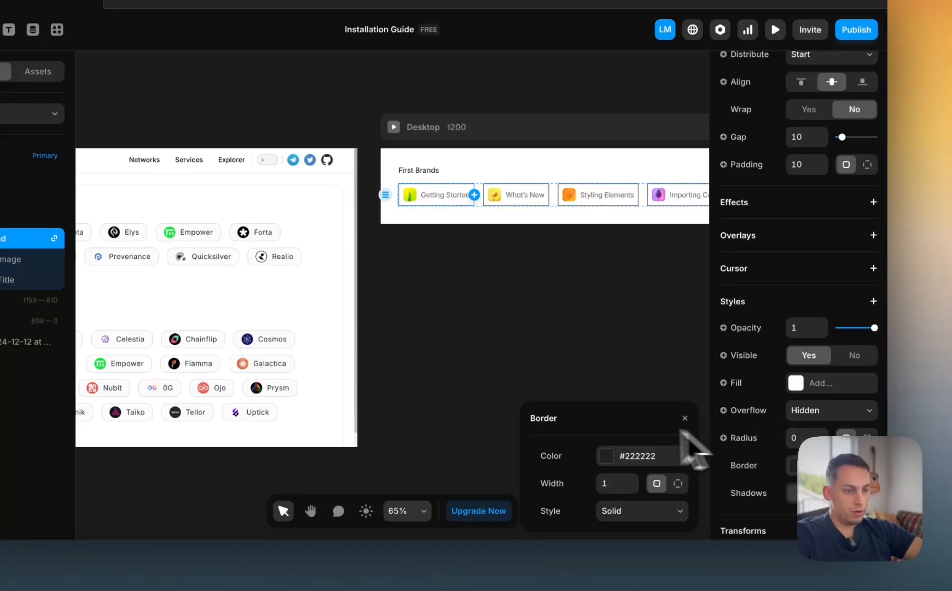
click(613, 464)
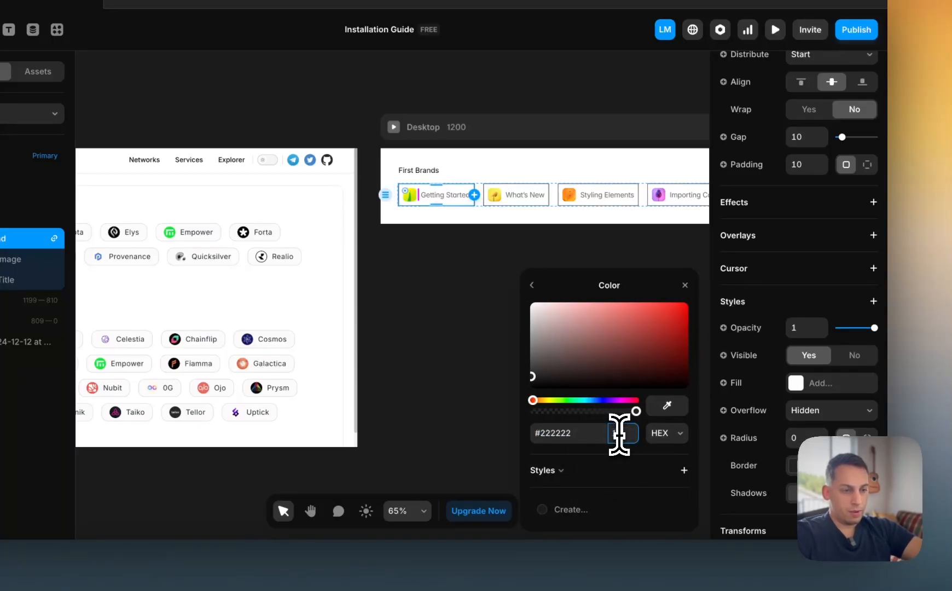
click(794, 436)
key(shift+Up)
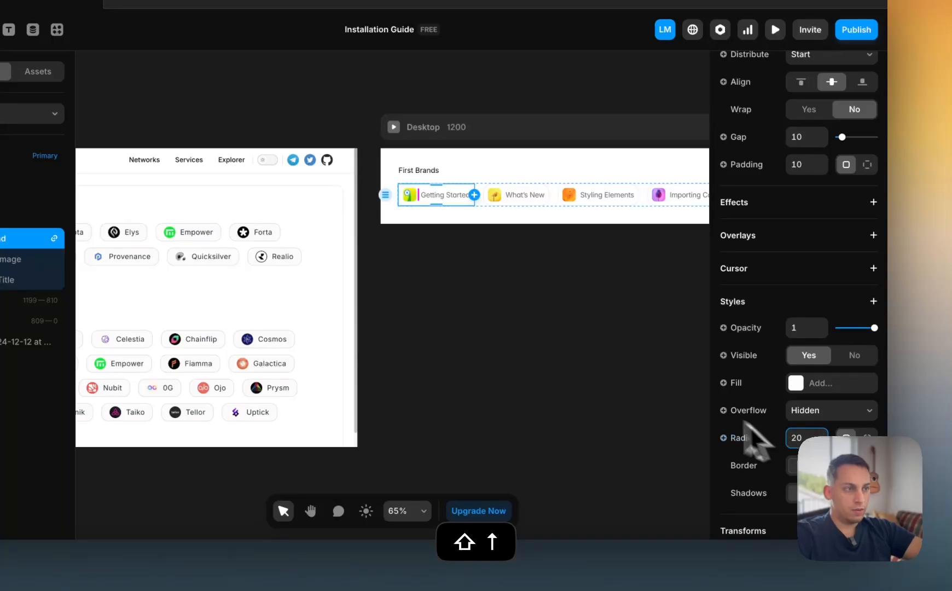
- Compare the styled brand items on the Desktop frame with the brand chips in the ITRocket screenshot
click(660, 369)
scroll(541, 226, up, 4)
scroll(541, 225, down, 5)
scroll(541, 226, right, 3)
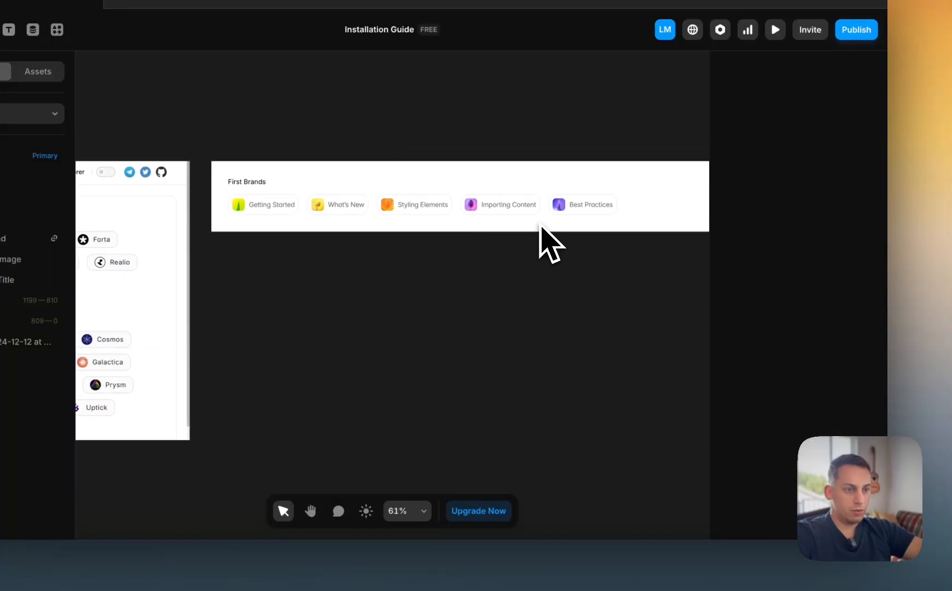
scroll(539, 224, right, 3)
scroll(539, 224, left, 7)
scroll(472, 224, down, 4)
scroll(472, 224, left, 2)
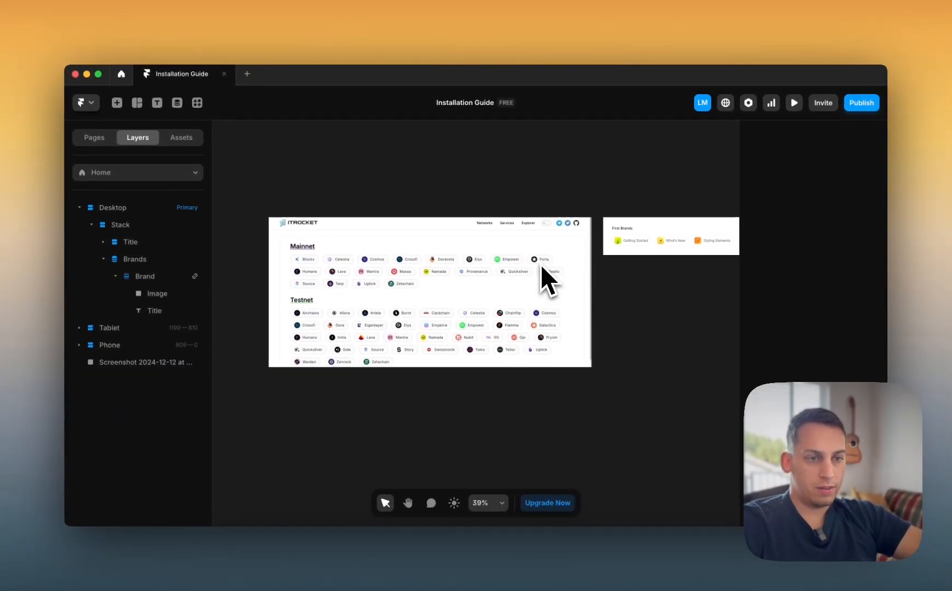
scroll(541, 264, up, 4)
scroll(486, 287, left, 3)
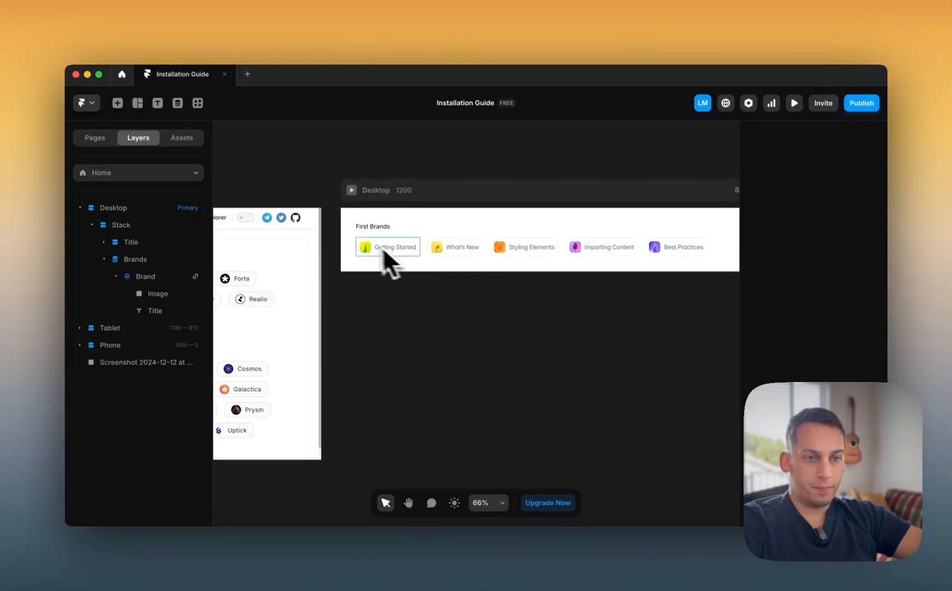
scroll(365, 255, down, 3)
scroll(365, 255, left, 8)
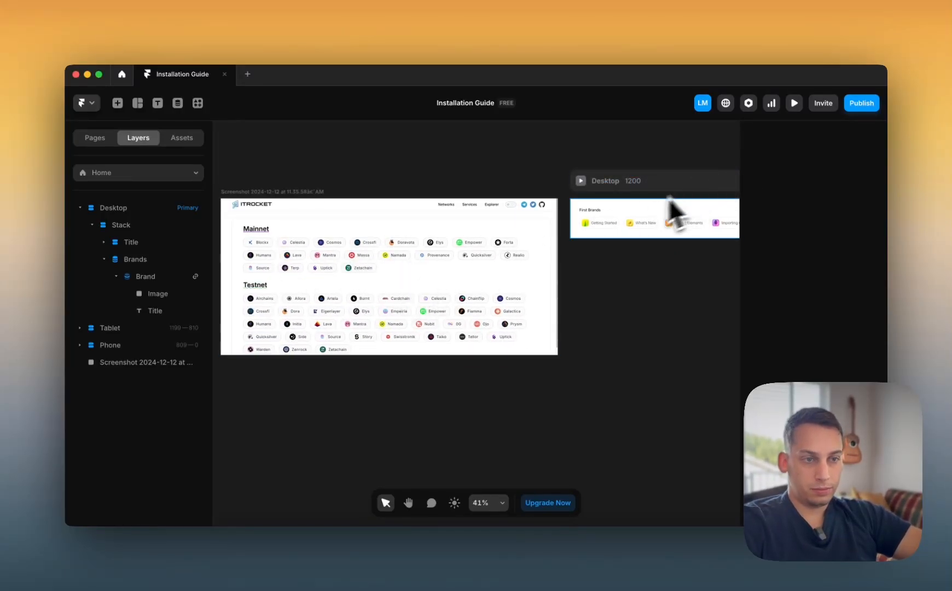
- Duplicate the First Brands Stack on the Desktop frame and collapse both copies in the layer tree
scroll(657, 217, right, 2)
click(605, 224)
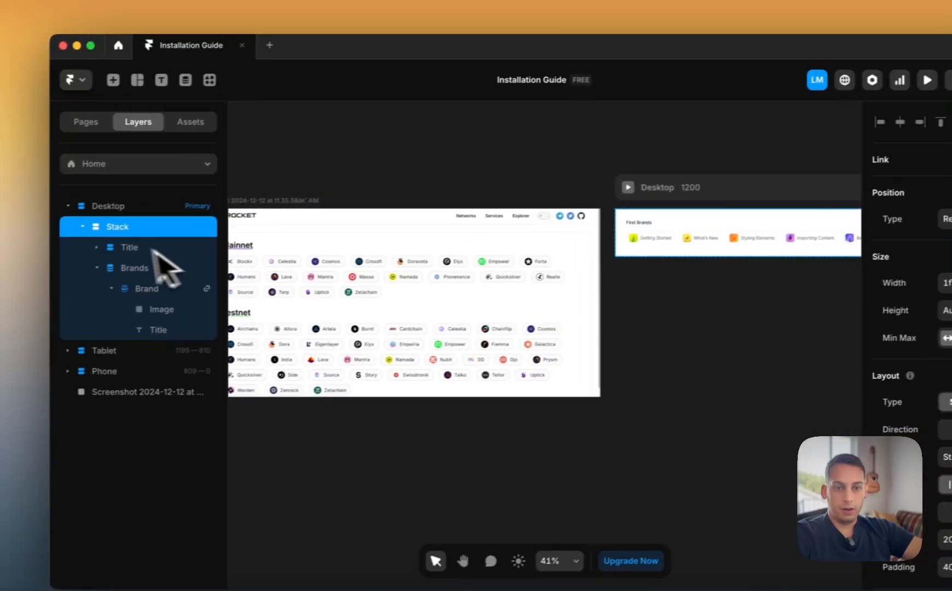
click(54, 232)
key(super+d)
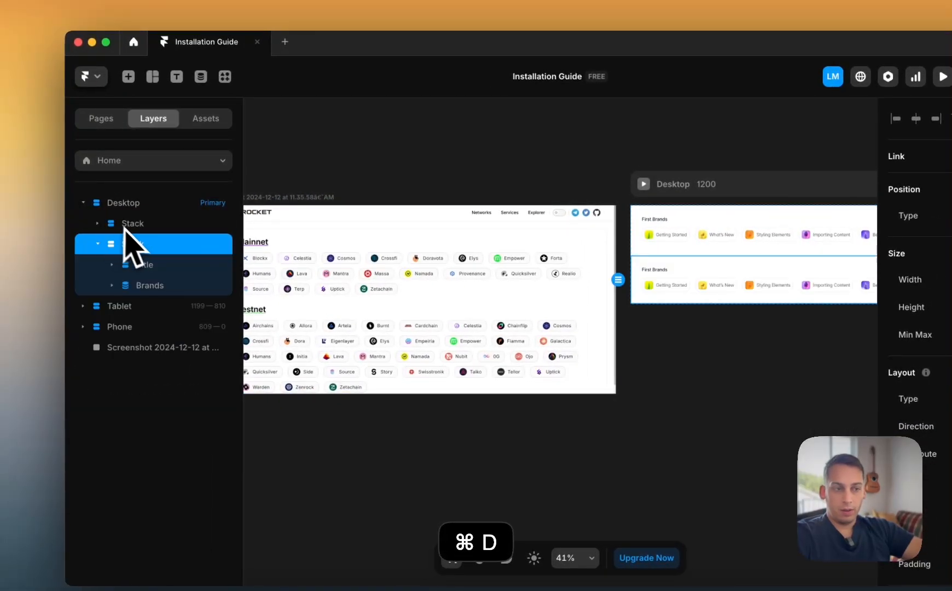
click(97, 244)
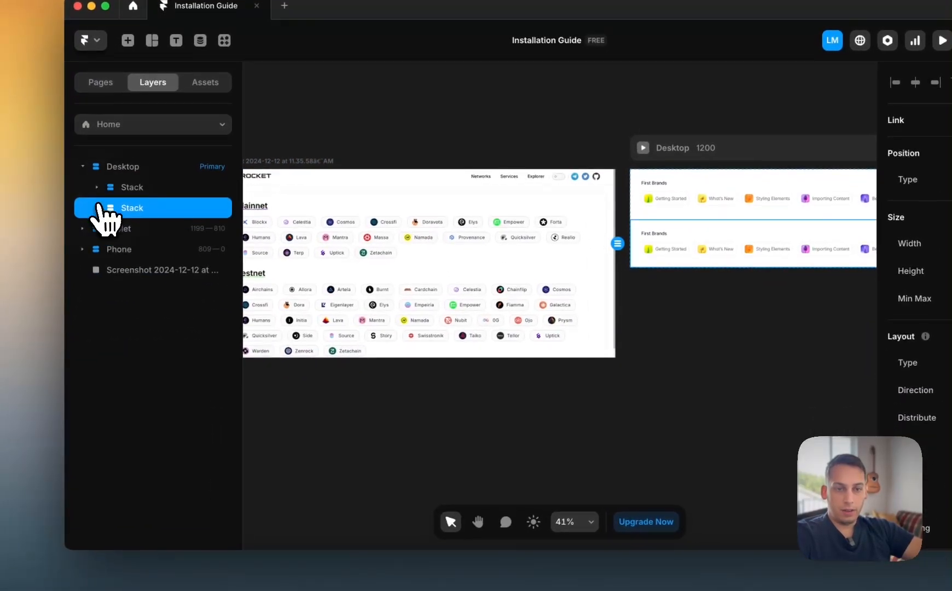
- Wrap the two First Brands Stacks in a new parent stack and name it Brands
shift+click(122, 189)
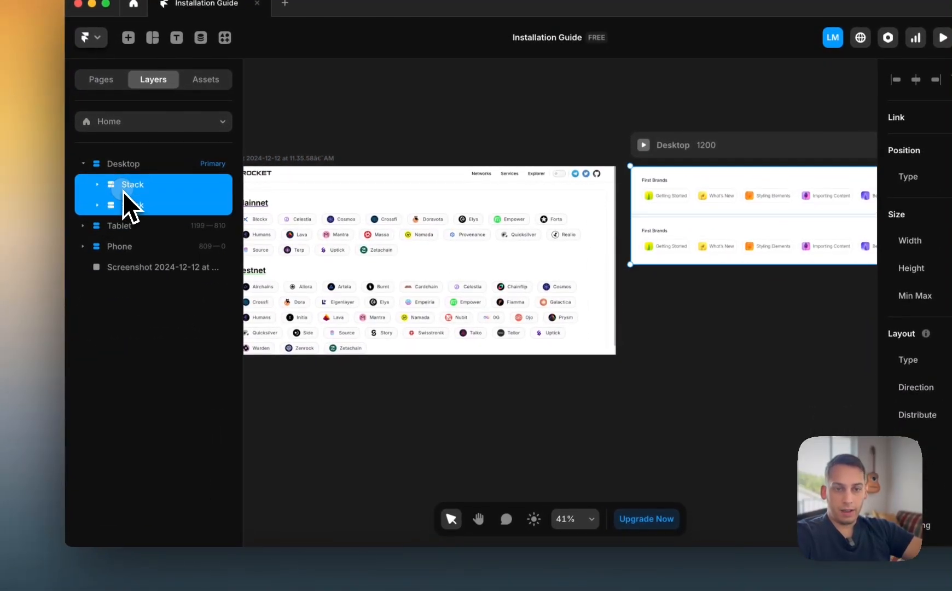
right_click(122, 190)
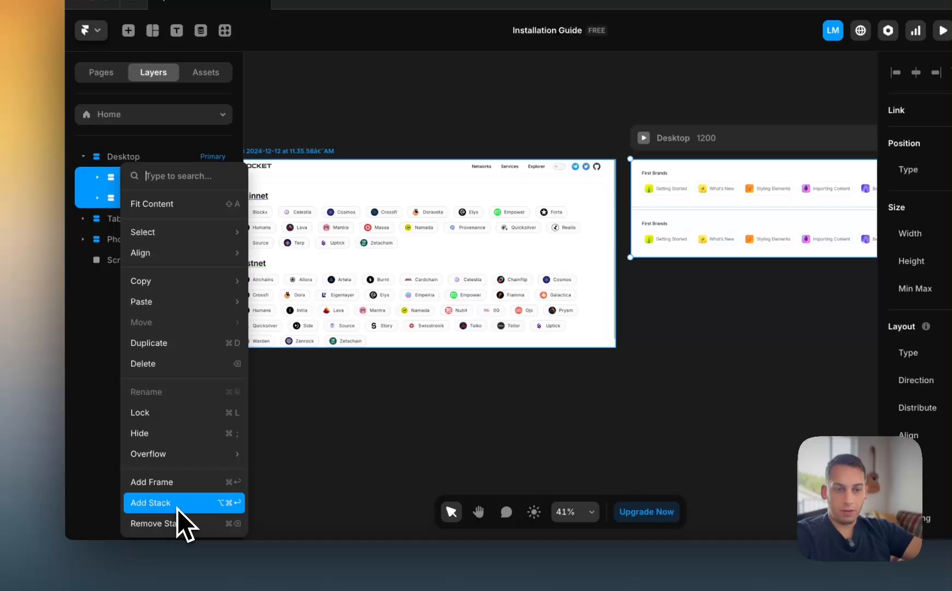
click(178, 502)
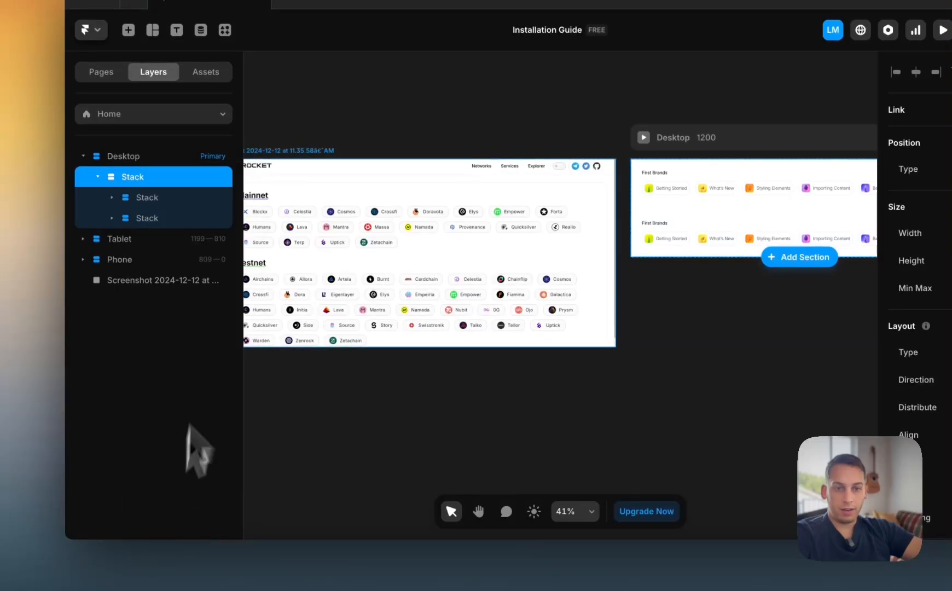
double_click(132, 184)
text(Brands)
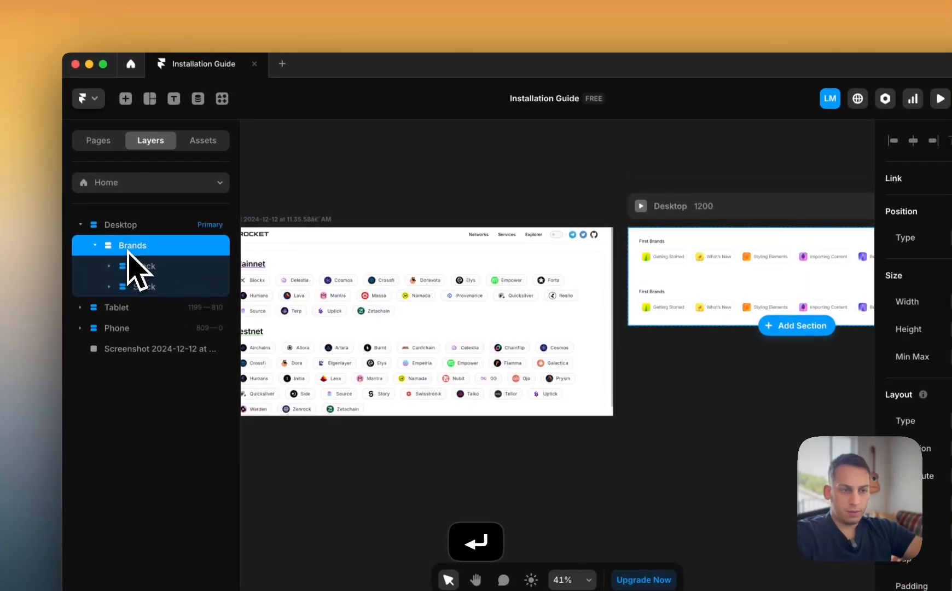
- Check the section against the ITRocket screenshot and set the Brands parent stack's padding to 20
click(760, 353)
scroll(635, 282, left, 4)
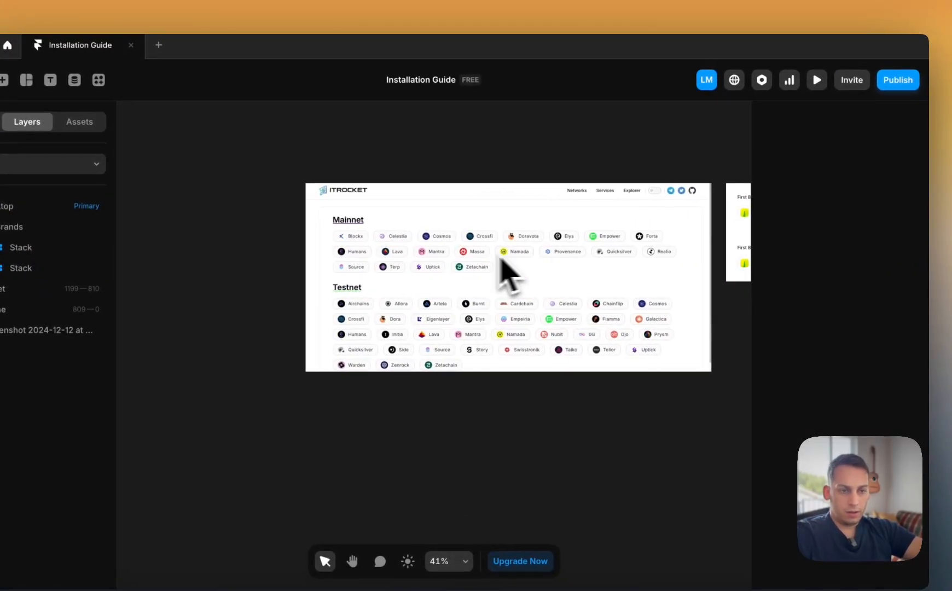
scroll(451, 257, up, 4)
scroll(418, 249, right, 5)
scroll(432, 246, down, 4)
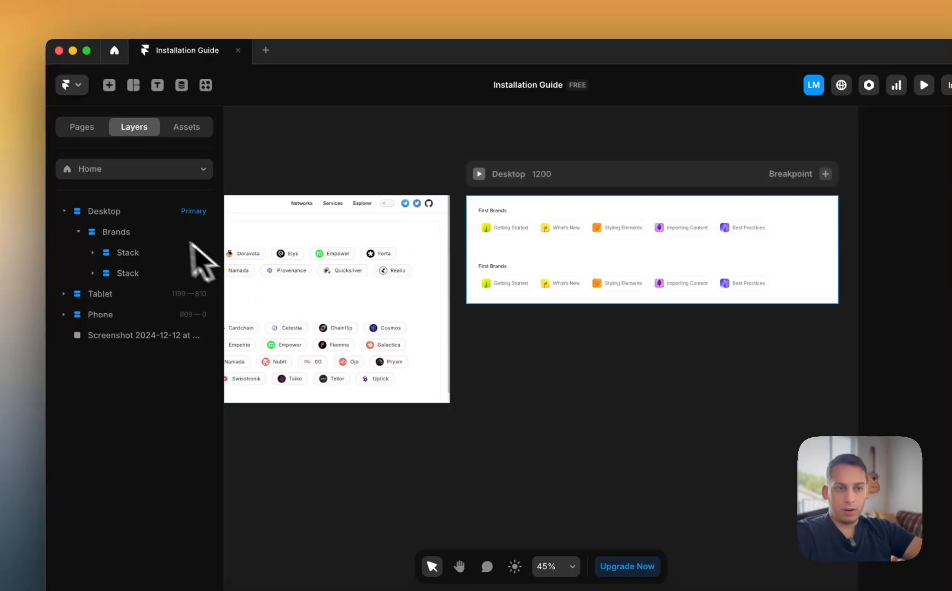
click(159, 232)
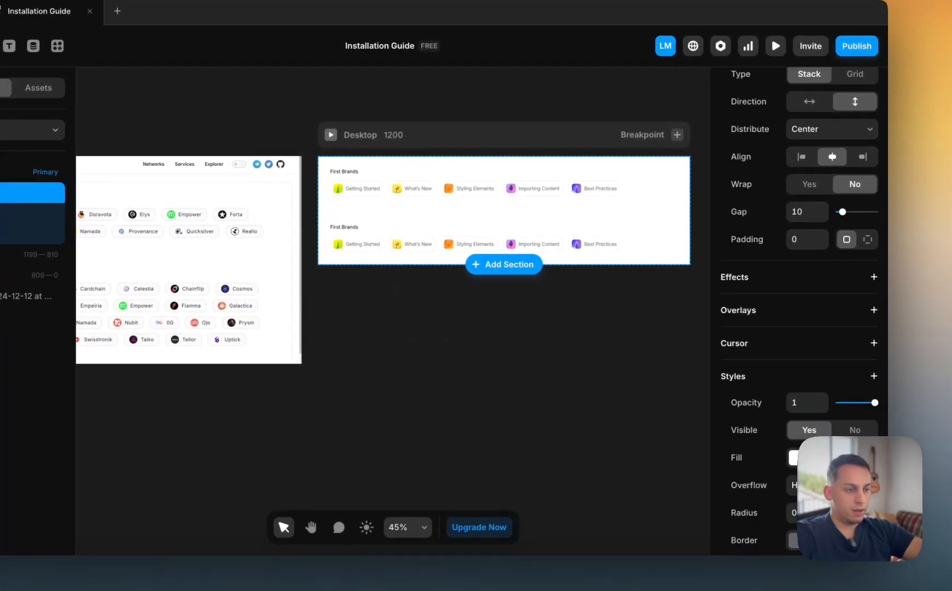
scroll(812, 383, down, 2)
scroll(812, 383, up, 5)
key(shift+Up)
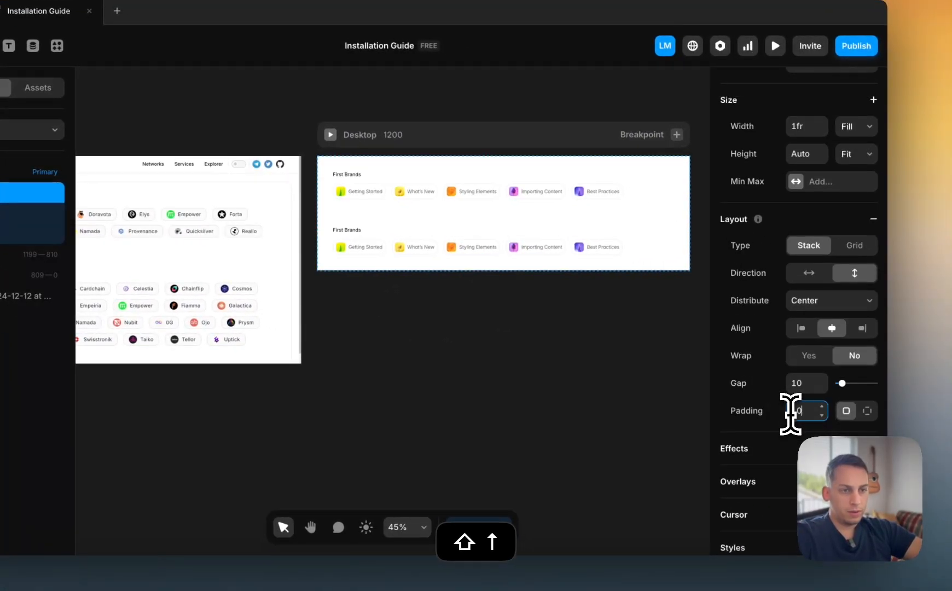
- Give the Brands parent stack a 1 px solid #222222 border with reduced opacity and a corner radius of 10
scroll(796, 419, down, 7)
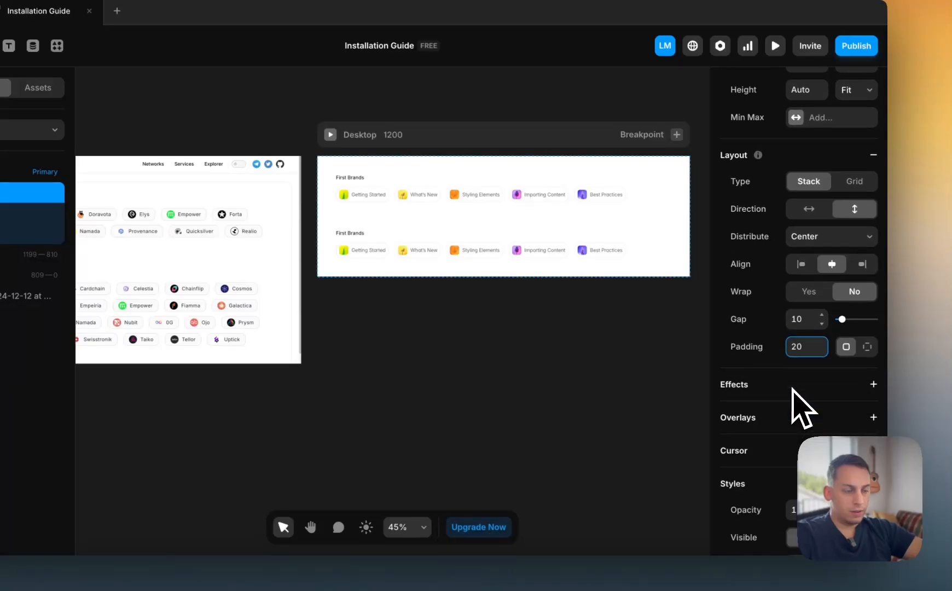
click(815, 334)
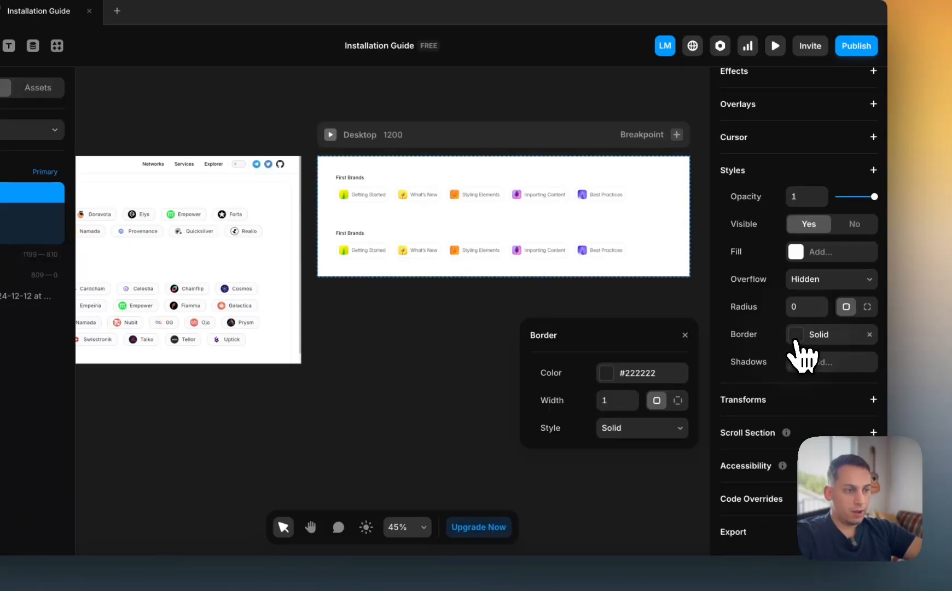
click(663, 374)
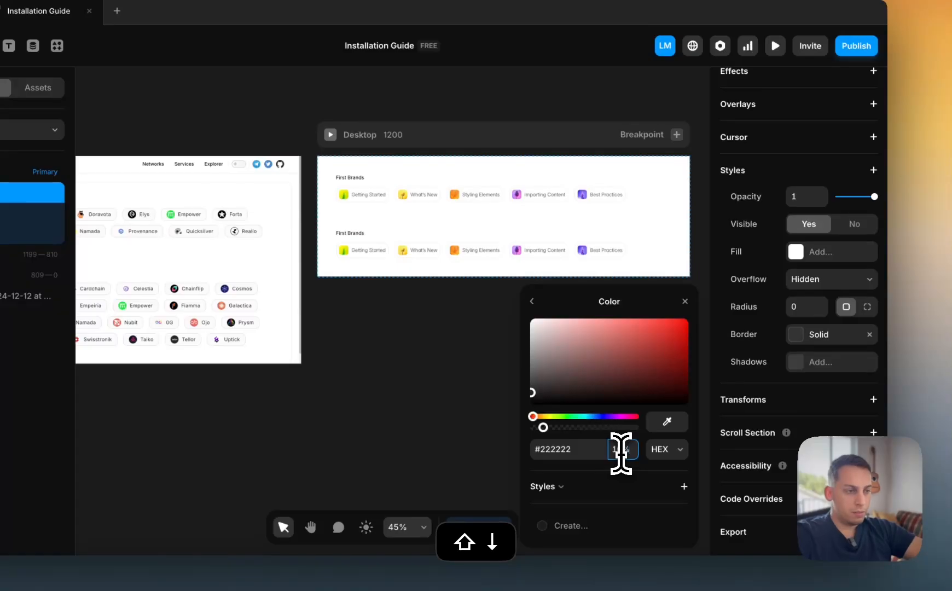
click(793, 307)
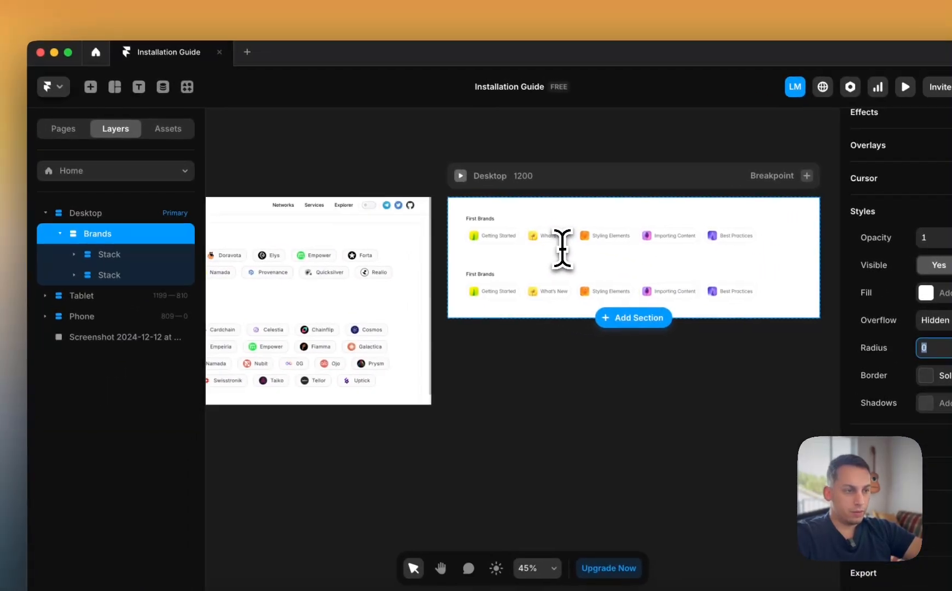
key(shift+Up)
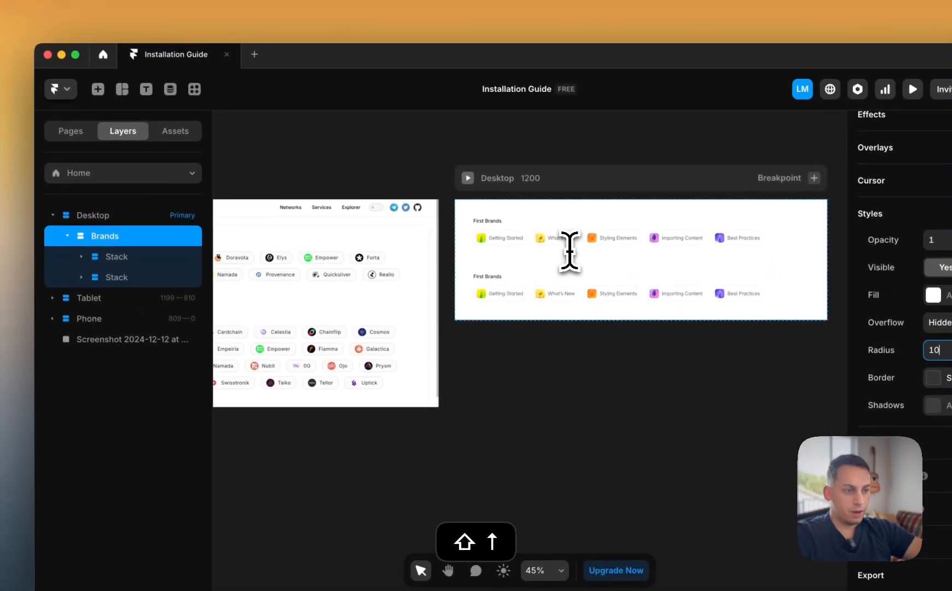
scroll(298, 251, left, 5)
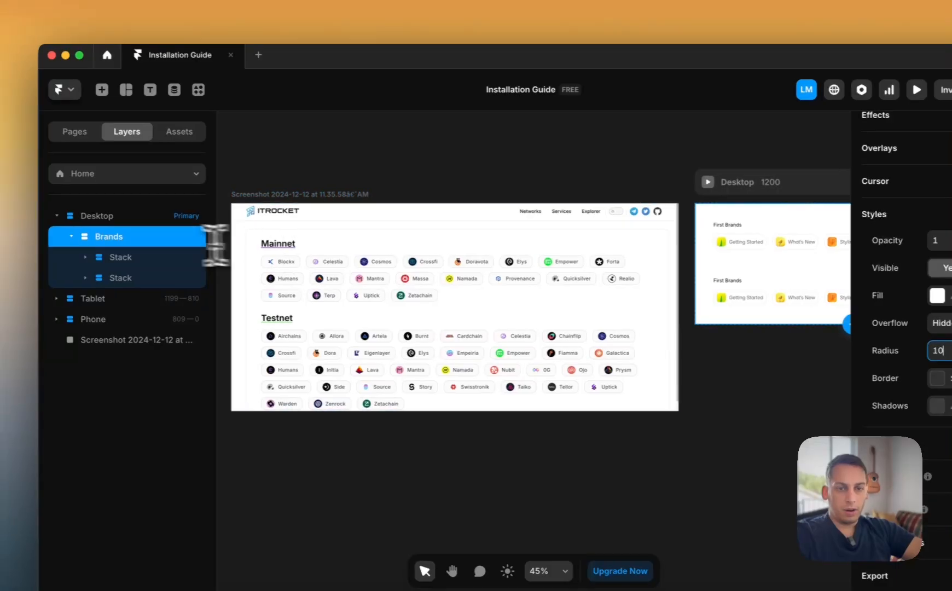
- Open the Kompa plugin and browse its Blocks for a navbar
click(67, 236)
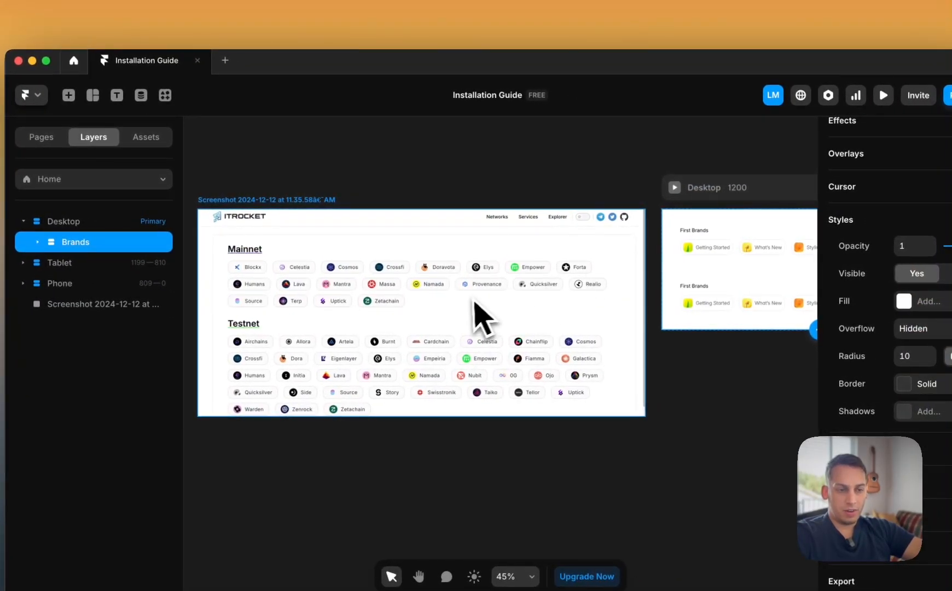
click(166, 95)
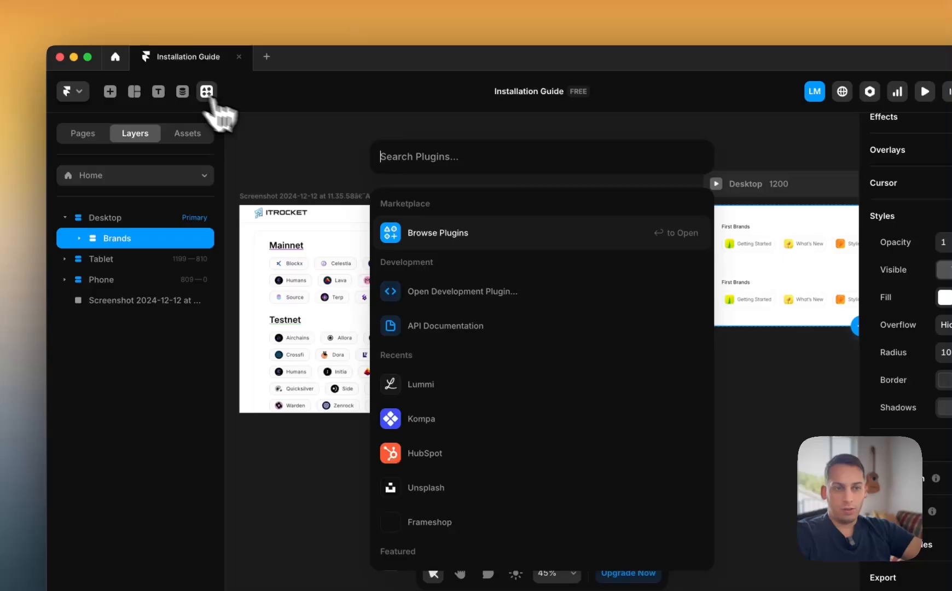
text(k)
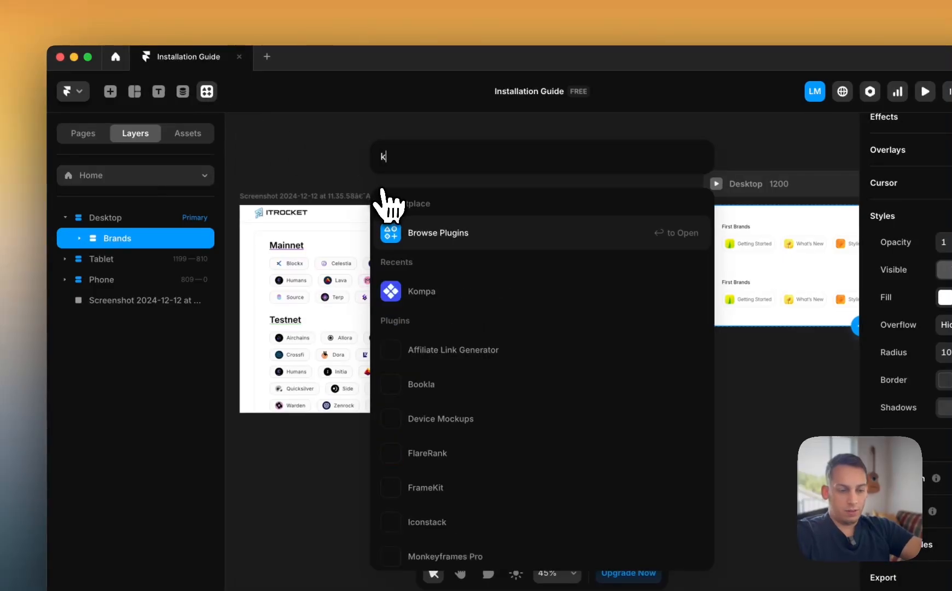
text(ompa)
click(395, 219)
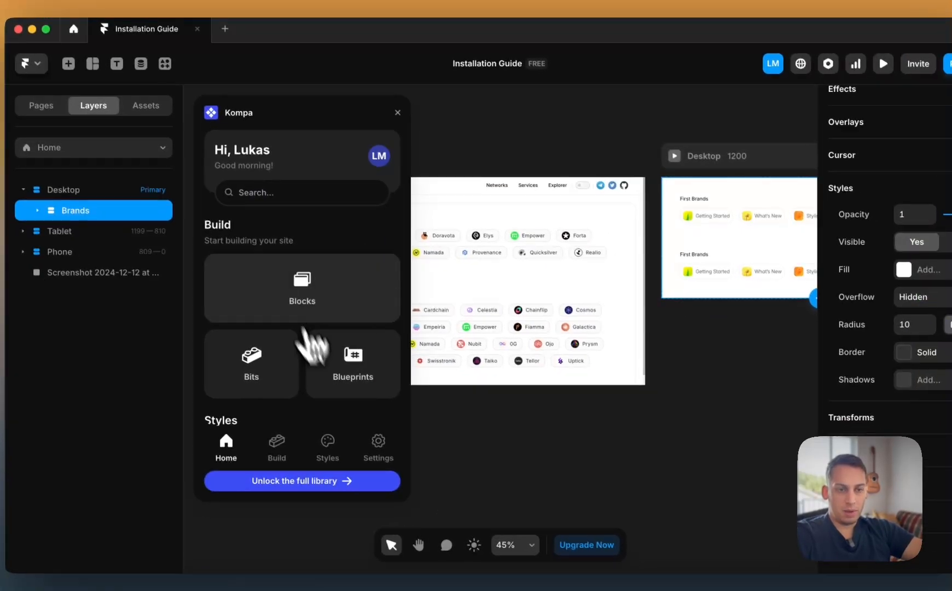
click(329, 322)
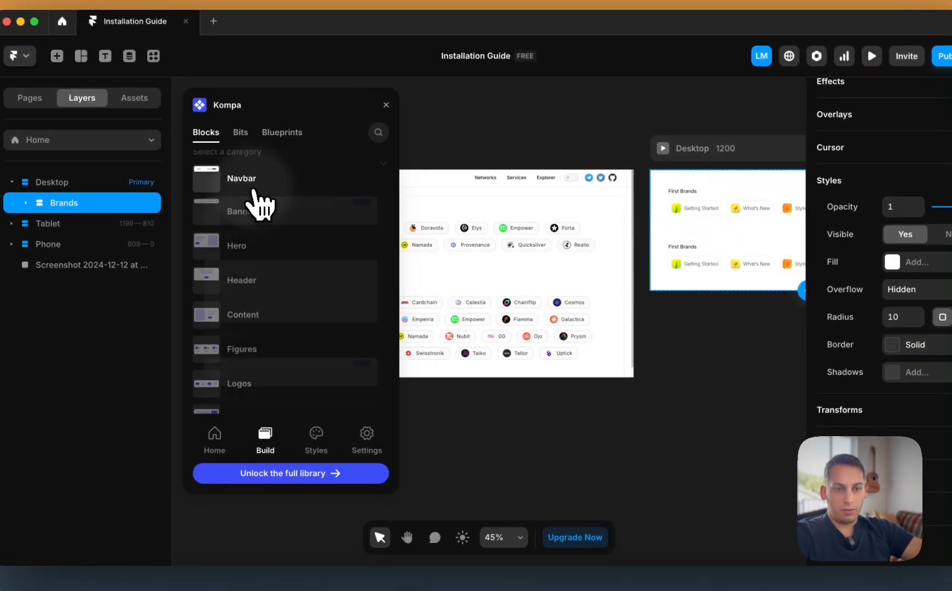
- Insert Kompa's Navbar 1 block into the Desktop frame and place it above the Brands stack
drag(279, 213, 753, 181)
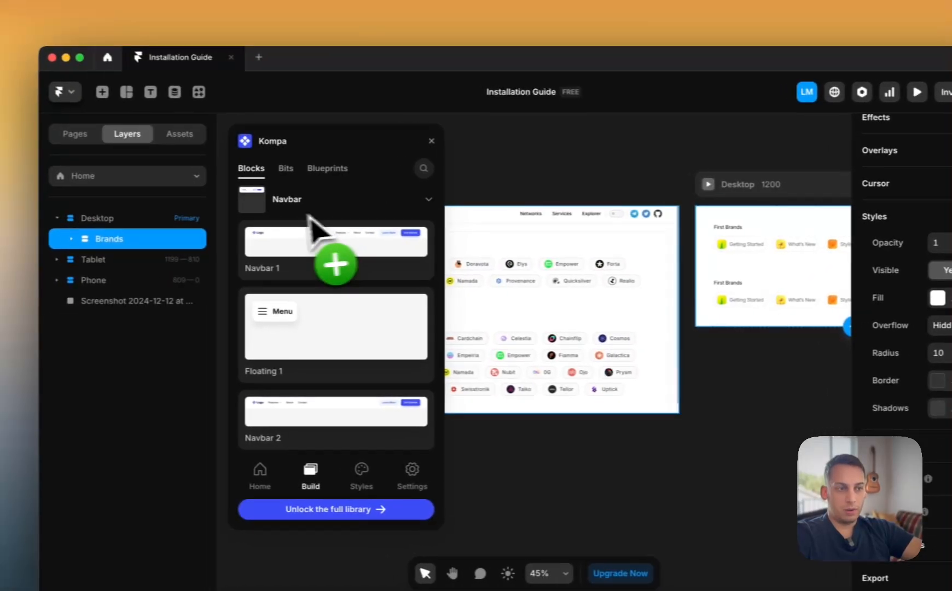
scroll(408, 249, right, 6)
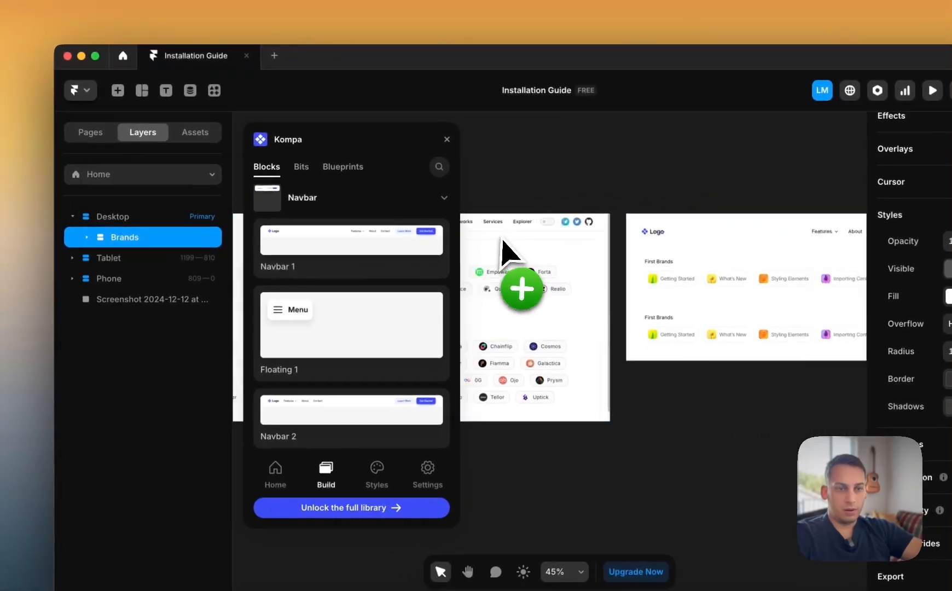
scroll(409, 250, left, 4)
drag(155, 258, 121, 230)
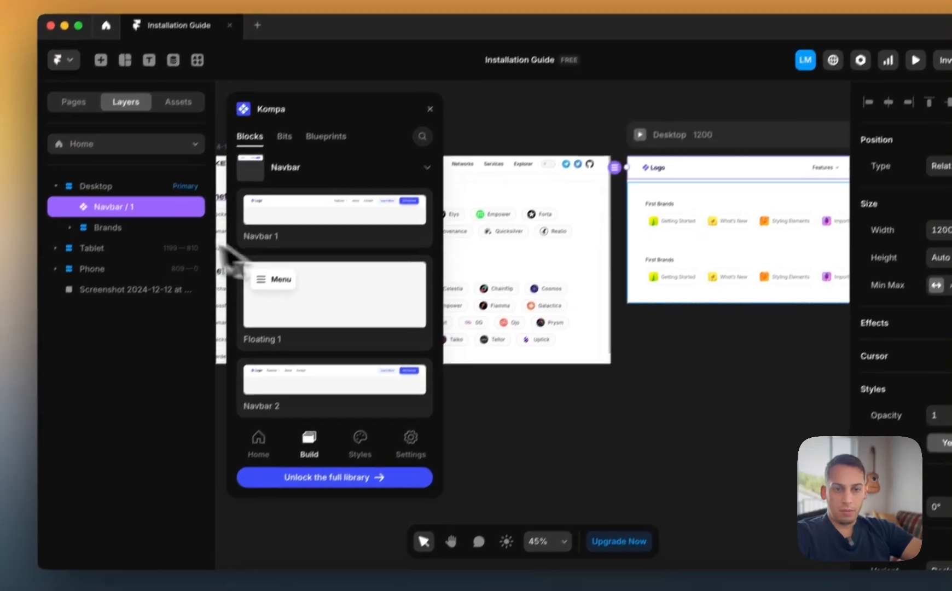
- Wrap the navbar and the Brands stack together in a new vertical parent stack
shift+click(150, 256)
right_click(154, 256)
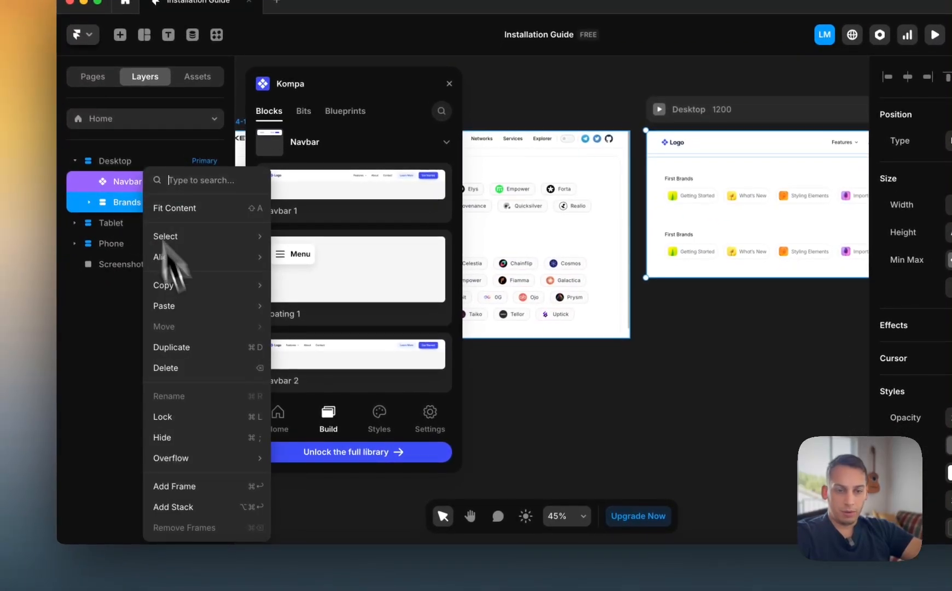
click(180, 507)
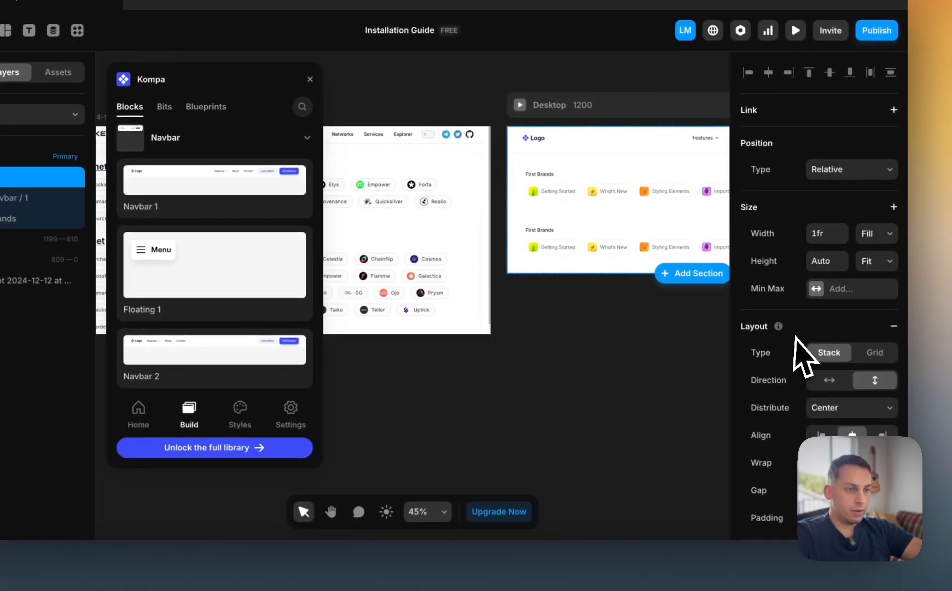
scroll(793, 423, down, 2)
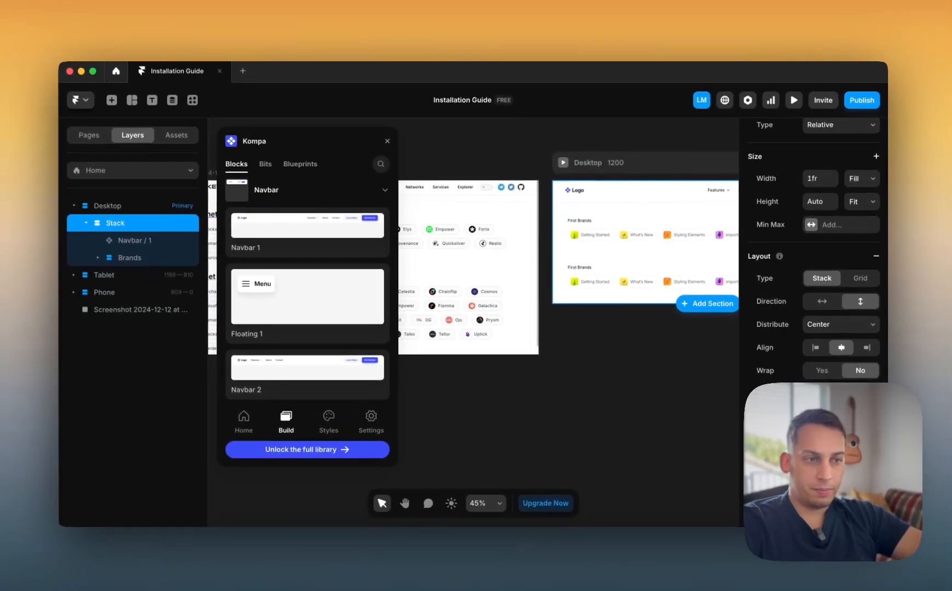
scroll(564, 344, right, 2)
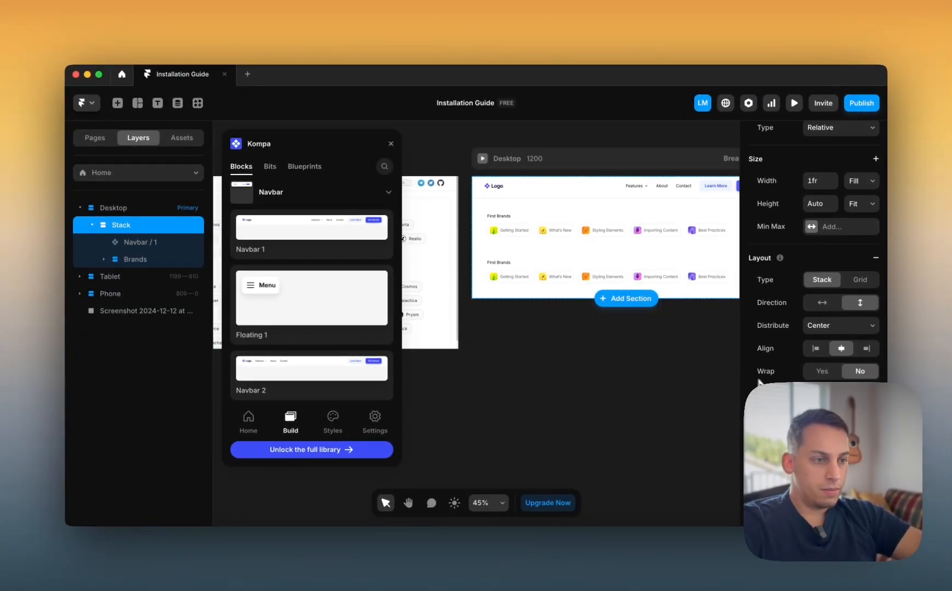
scroll(582, 329, right, 2)
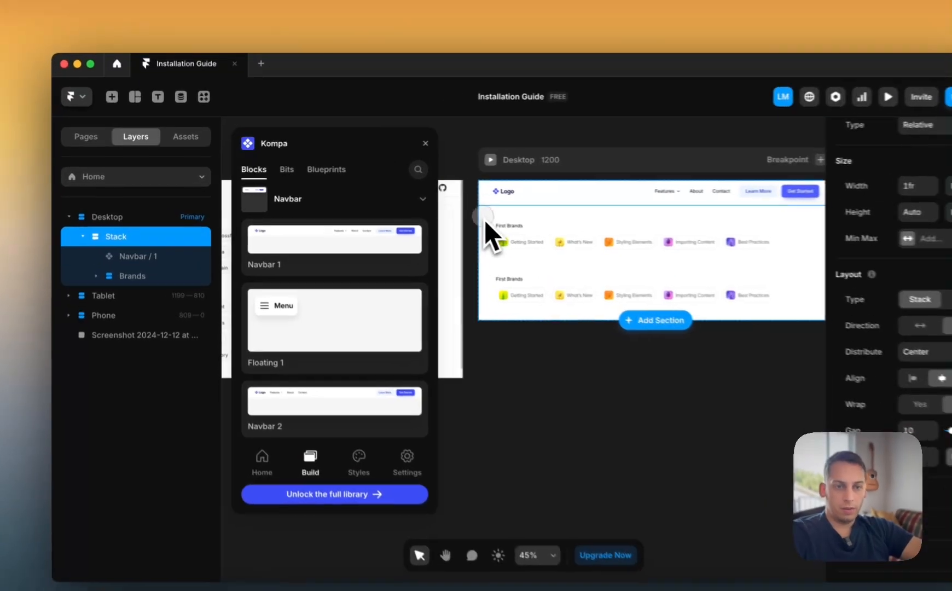
- Wrap the bordered Brands stack in its own new stack beneath the navbar
double_click(442, 209)
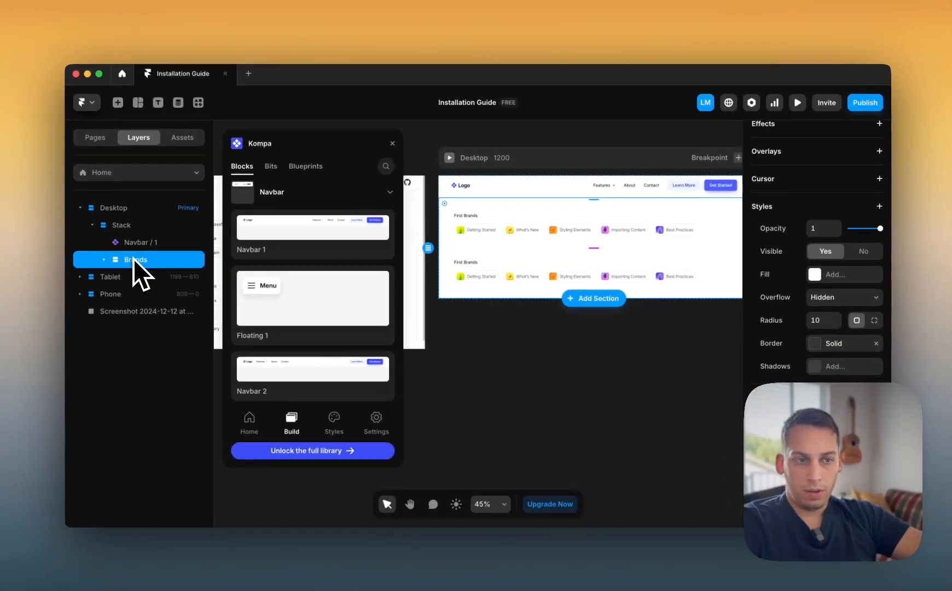
scroll(495, 198, up, 6)
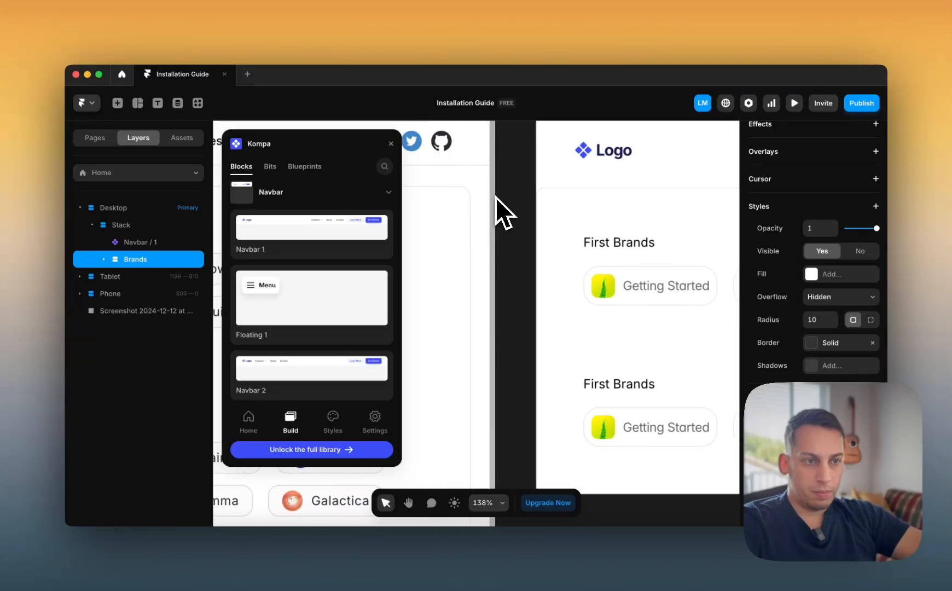
scroll(502, 198, down, 5)
right_click(147, 259)
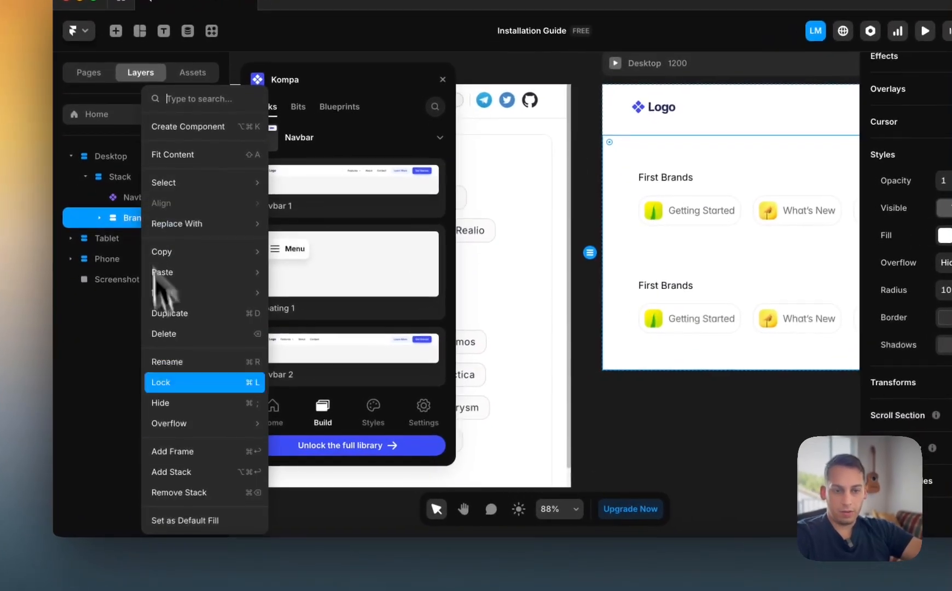
click(222, 474)
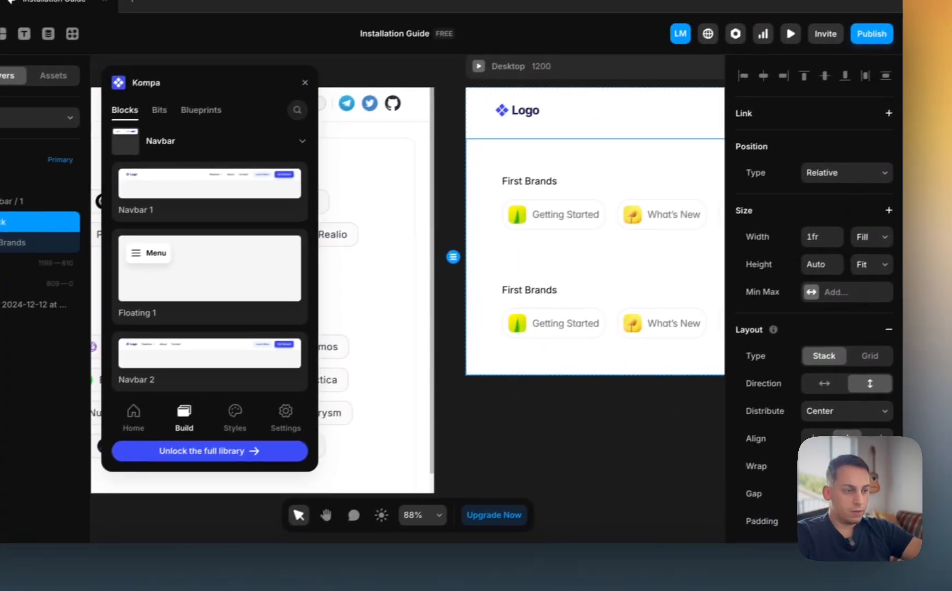
- Add padding to the new stack around Brands and check the spacing on the Desktop and Tablet frames
scroll(814, 329, down, 2)
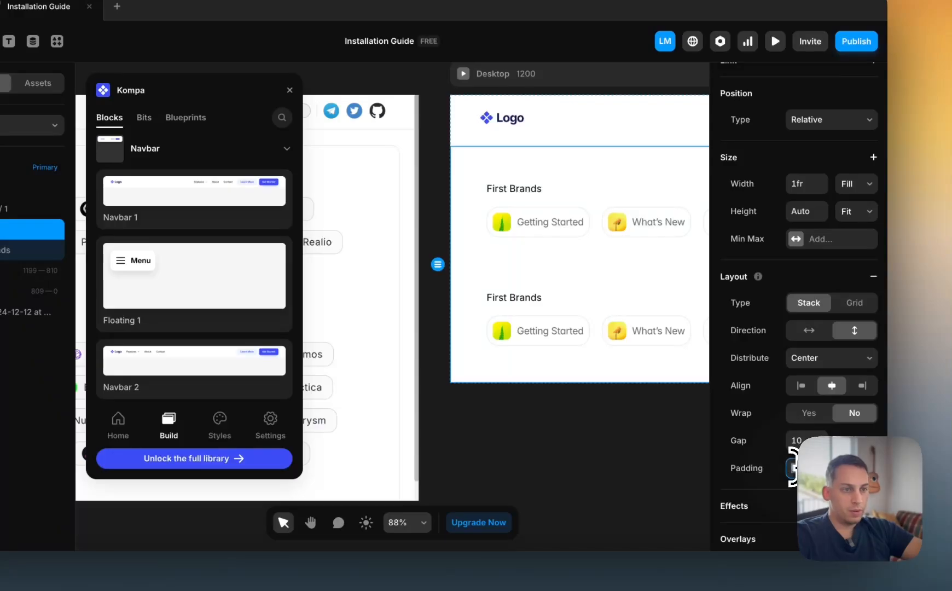
key(shift+Up)
scroll(570, 330, down, 5)
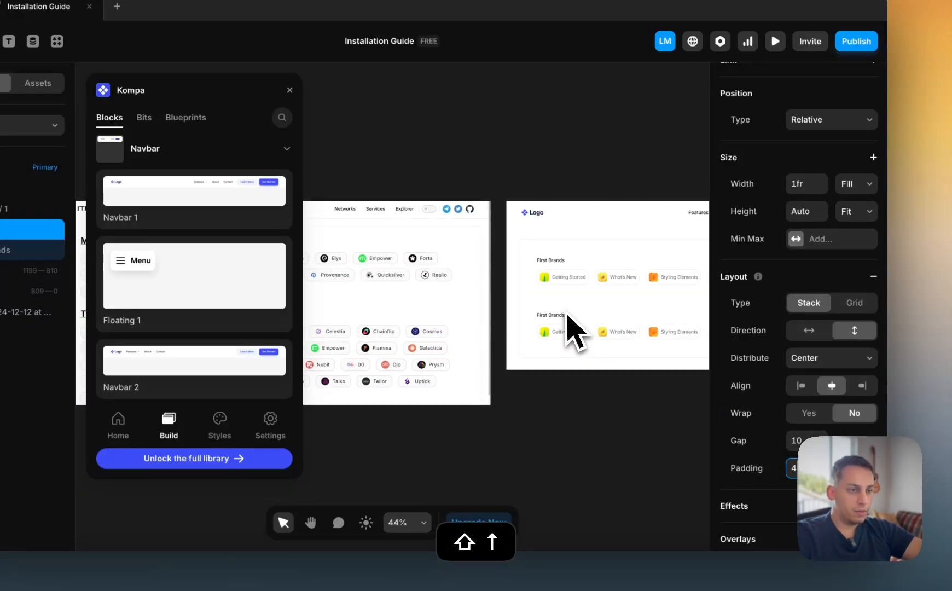
click(579, 360)
scroll(565, 370, left, 4)
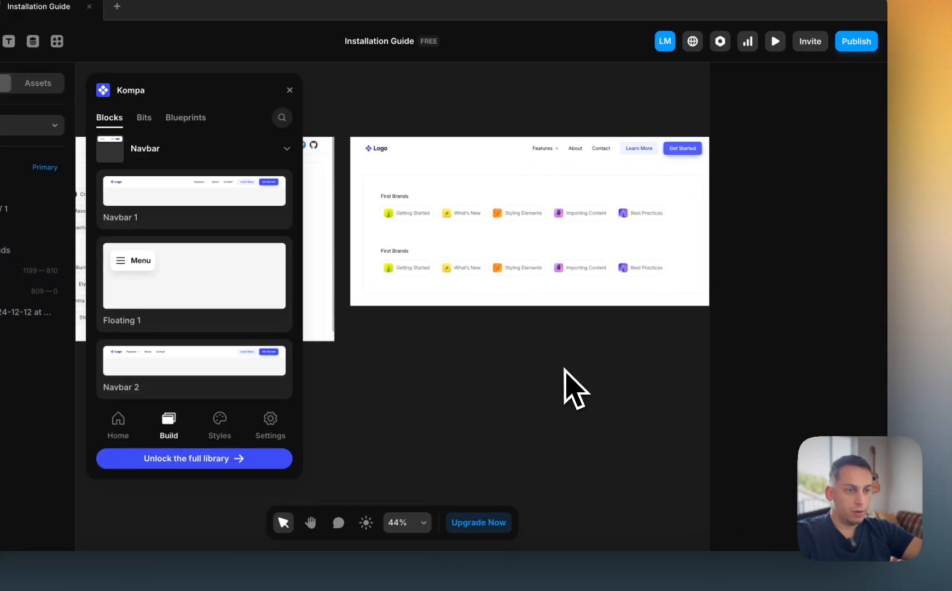
scroll(565, 369, down, 2)
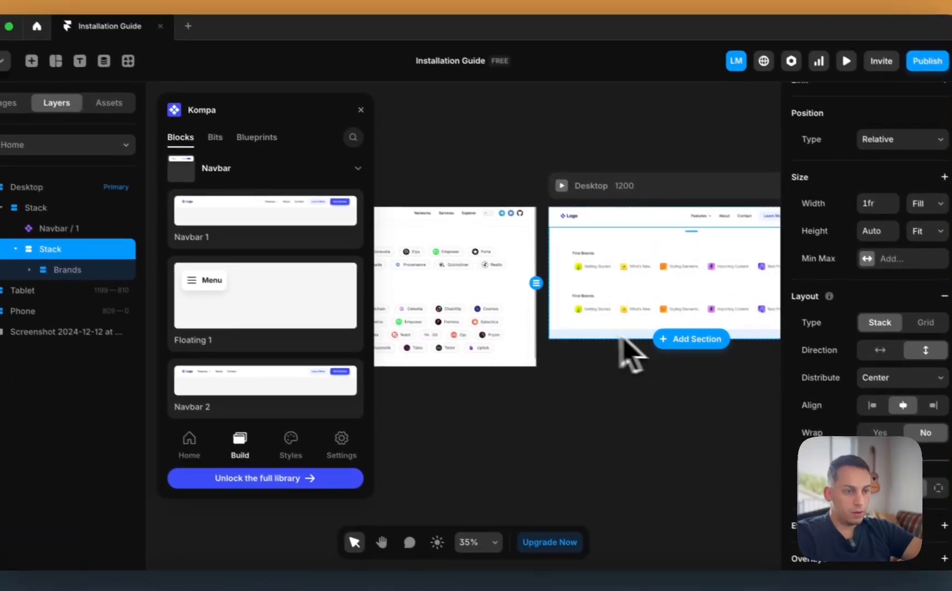
scroll(620, 338, up, 3)
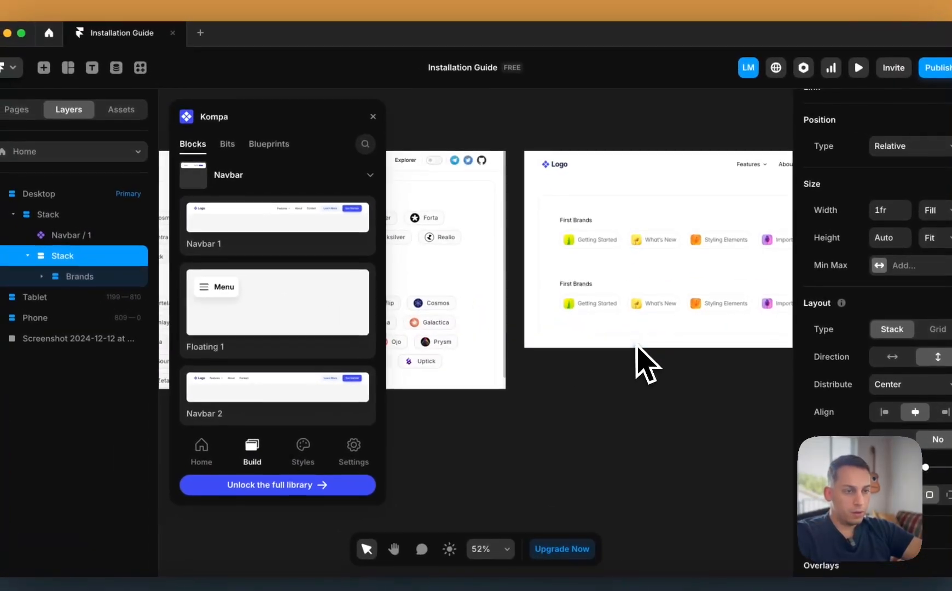
scroll(619, 339, right, 4)
scroll(618, 339, down, 3)
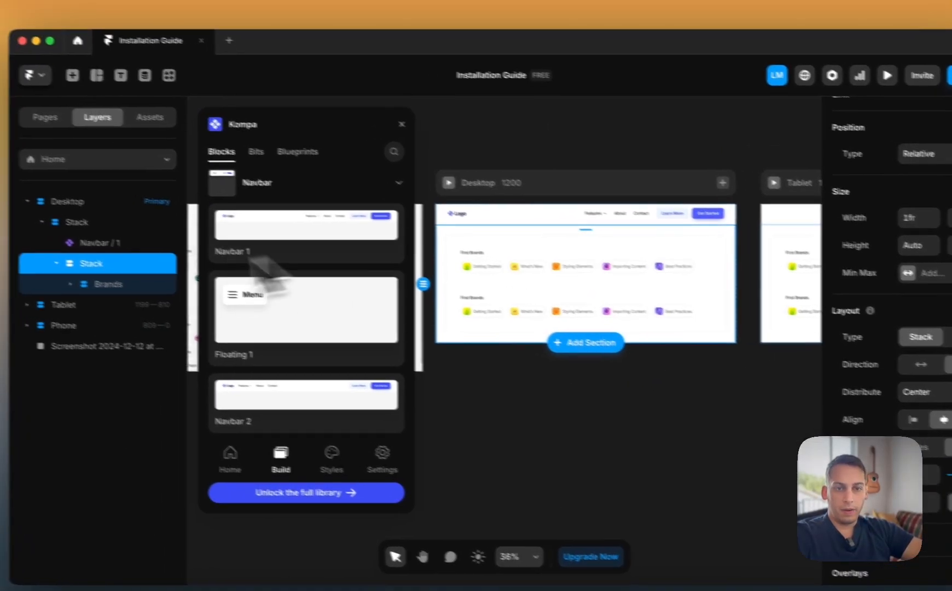
- Change the outermost stack's height mode so it extends down the page beyond its content, and preview the Desktop layout
click(67, 198)
click(68, 213)
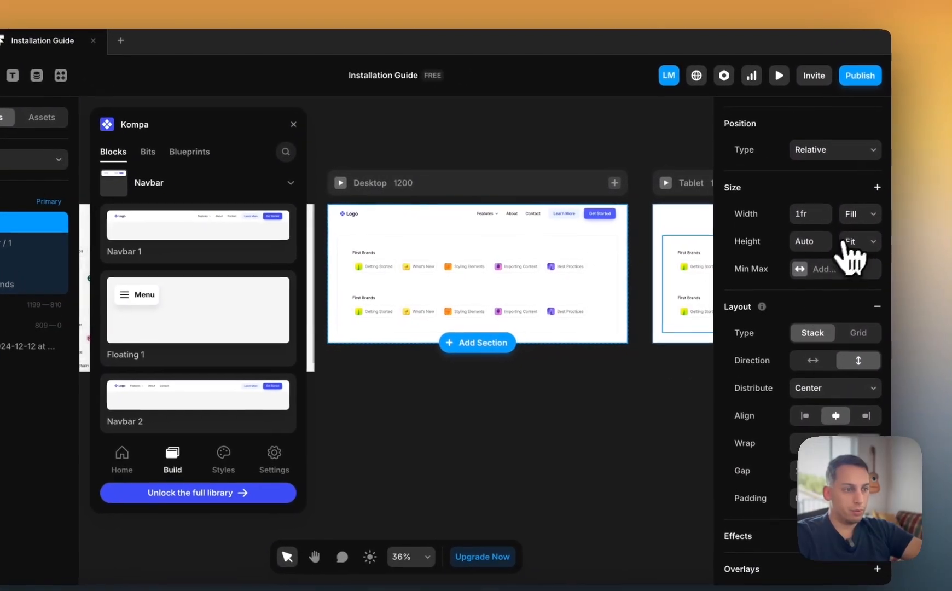
click(870, 234)
click(858, 253)
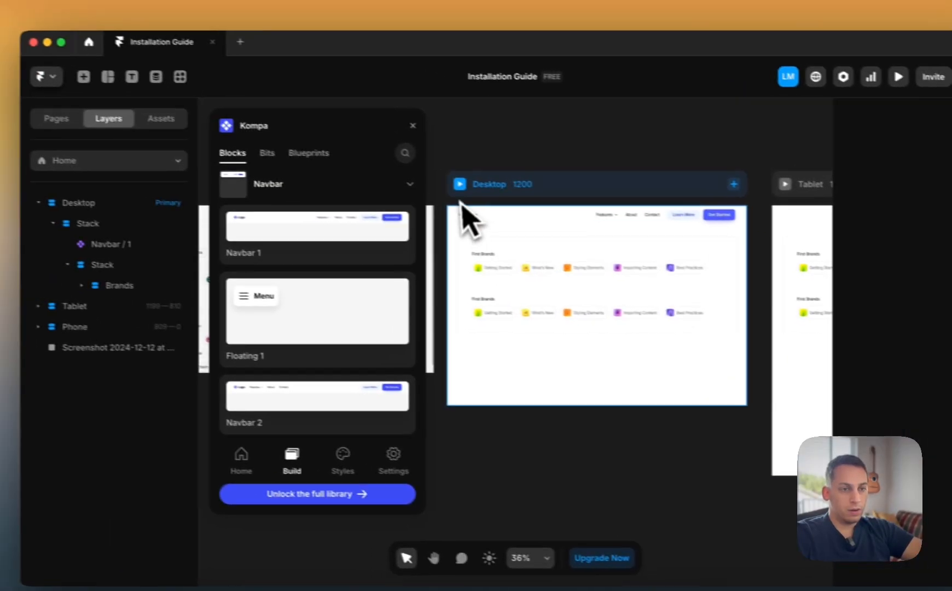
click(341, 164)
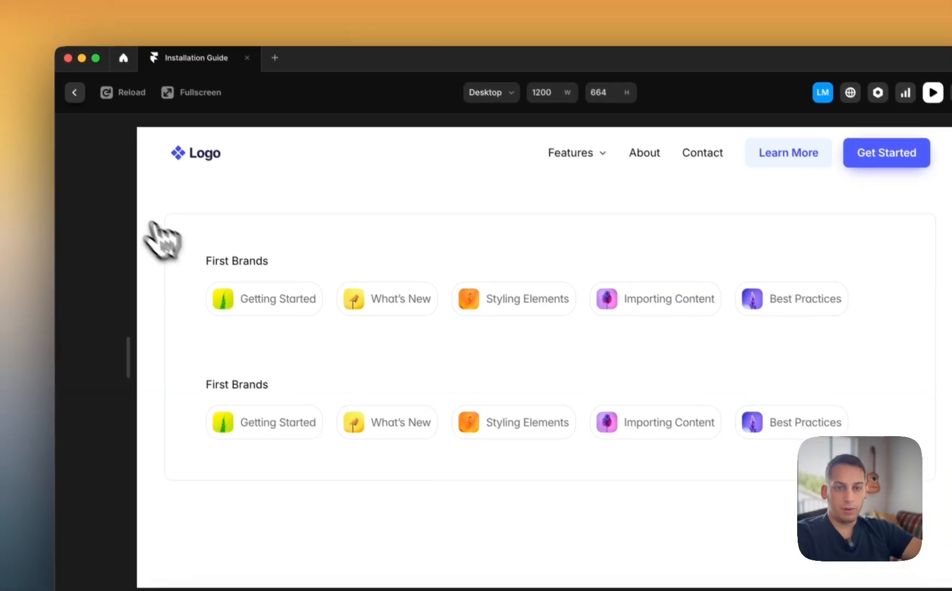
click(65, 81)
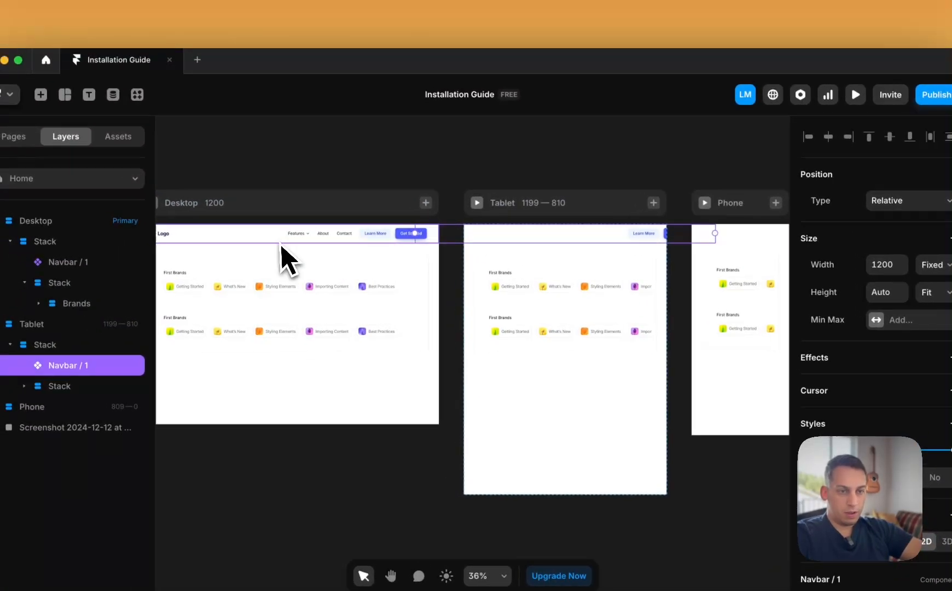
- Set the Desktop navbar's width to Fill so it adapts to the Tablet and Phone frames
click(254, 219)
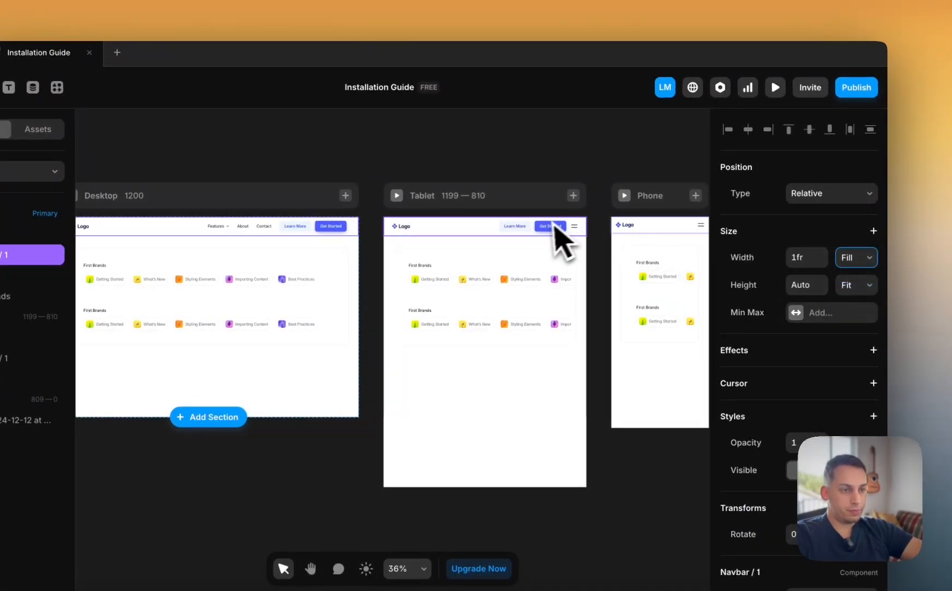
scroll(614, 253, right, 5)
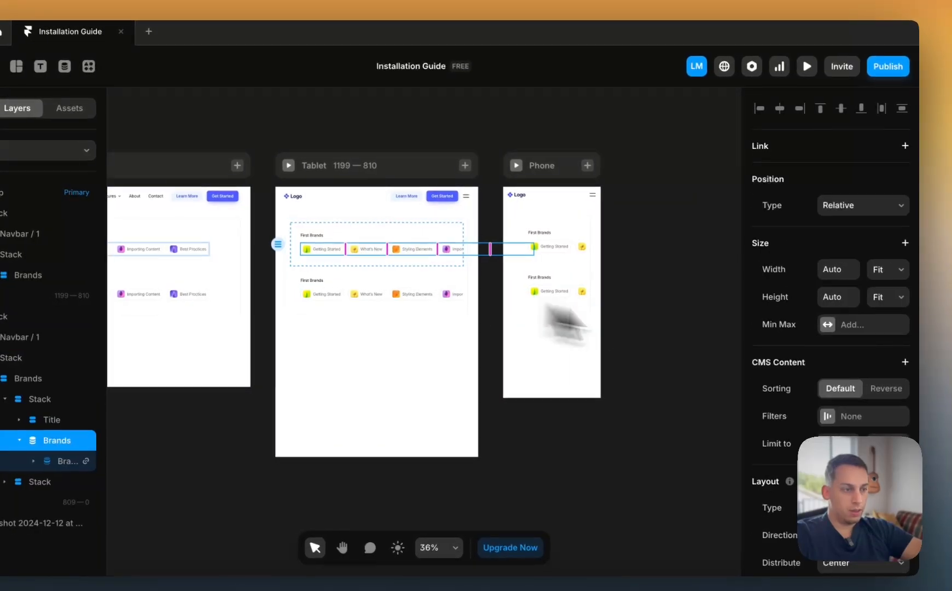
- Set the width of the first section's Brands collection list on the Desktop frame to Fill
scroll(471, 264, left, 5)
click(444, 250)
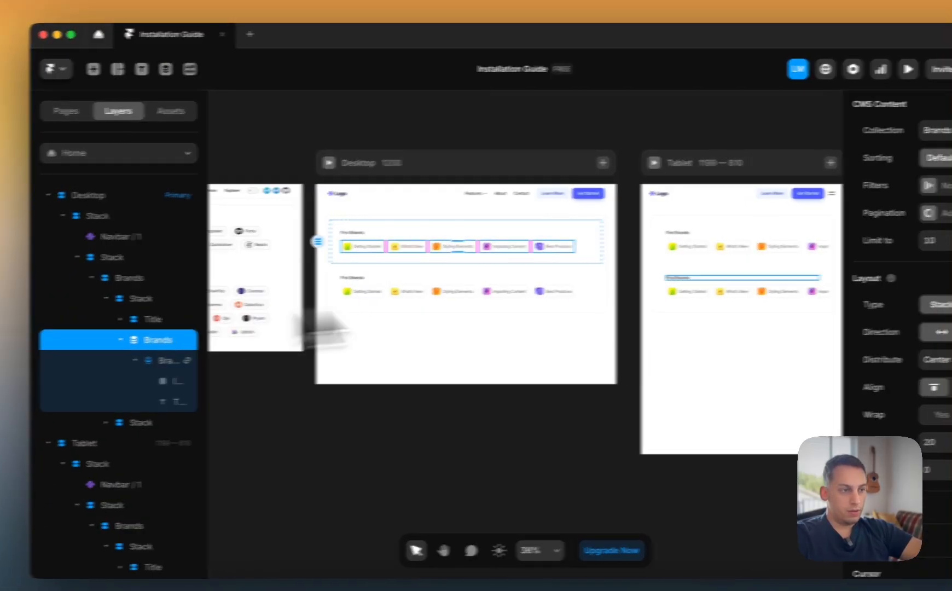
scroll(829, 239, up, 5)
click(863, 278)
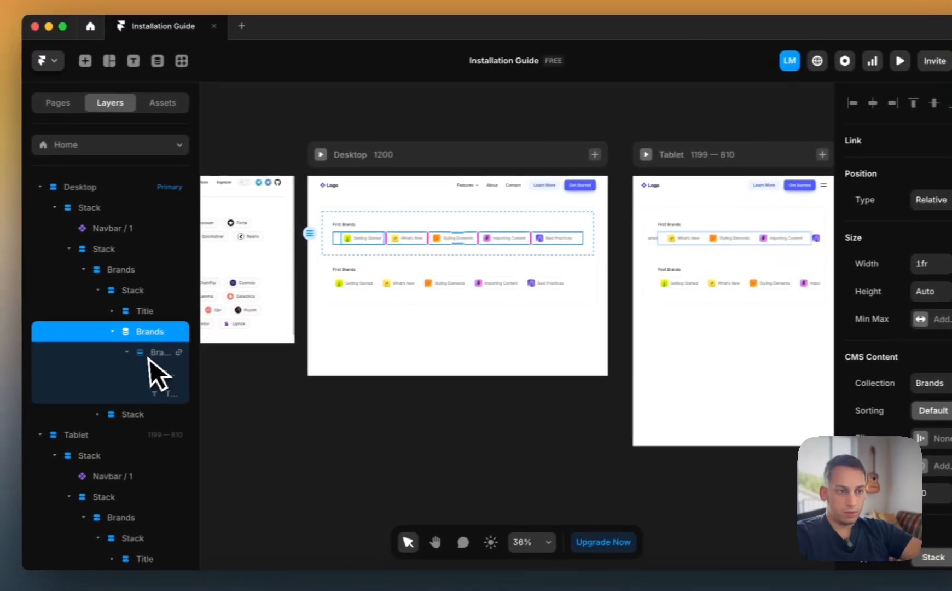
- Set the width of the linked brand item inside the first Brands collection list to Fill
click(30, 368)
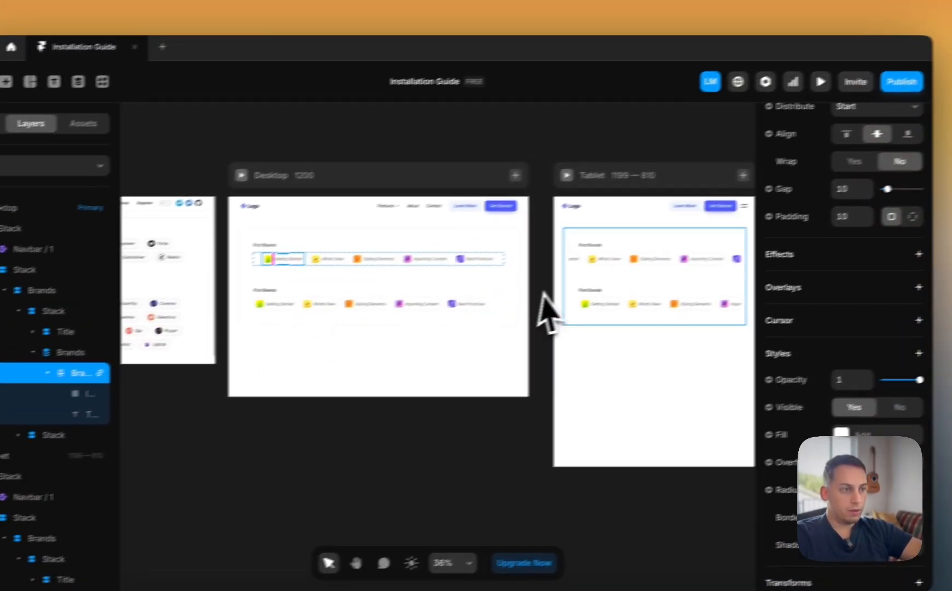
scroll(544, 291, up, 8)
scroll(599, 270, down, 9)
scroll(598, 270, up, 1)
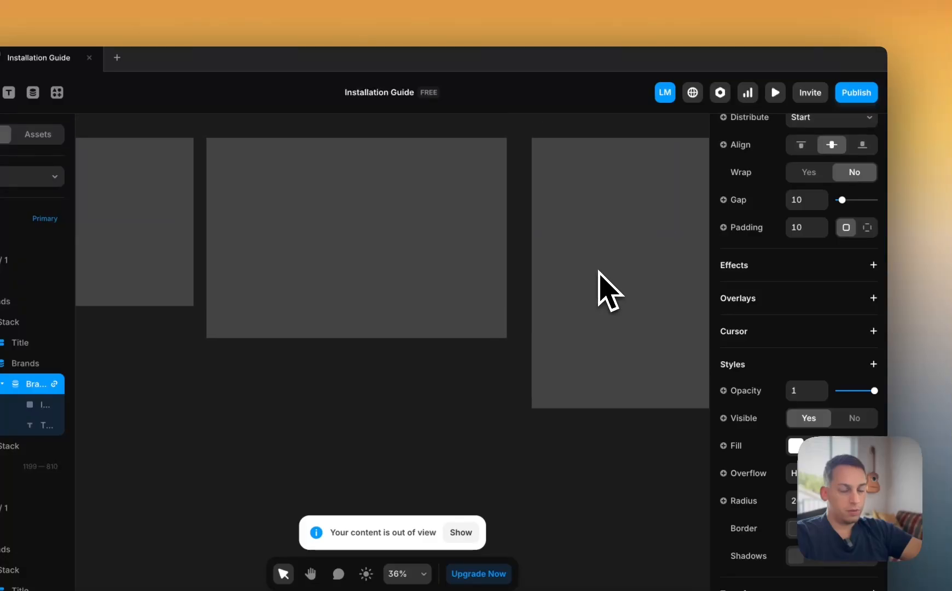
scroll(630, 257, up, 1)
scroll(851, 229, up, 8)
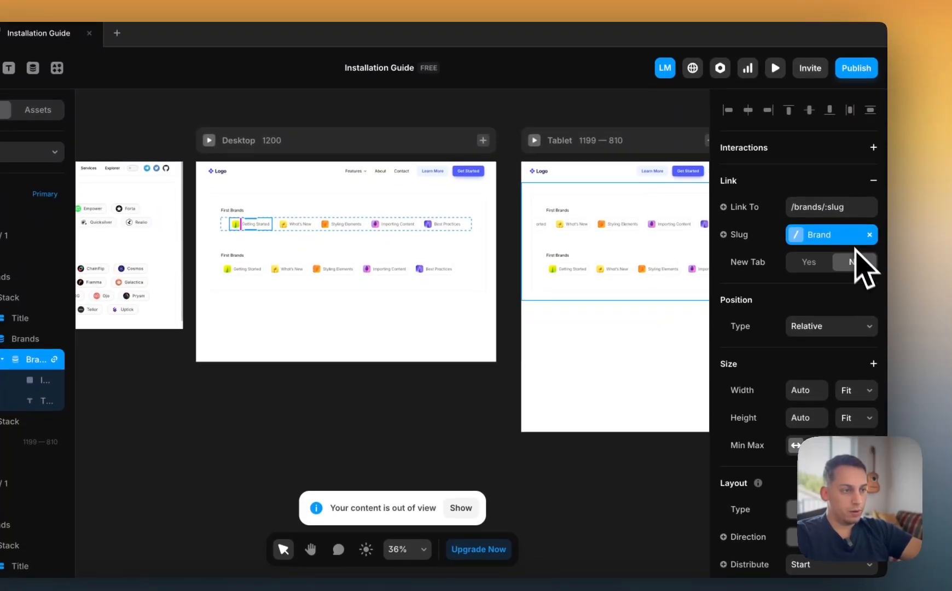
click(856, 390)
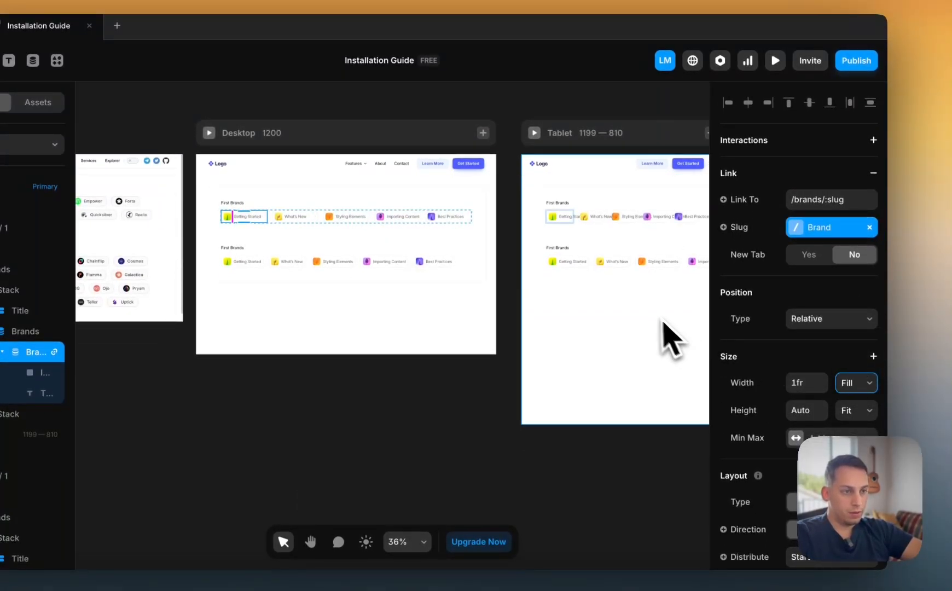
- Undo the Fill widths applied to the first Brands collection list and its linked brand item
scroll(656, 328, right, 2)
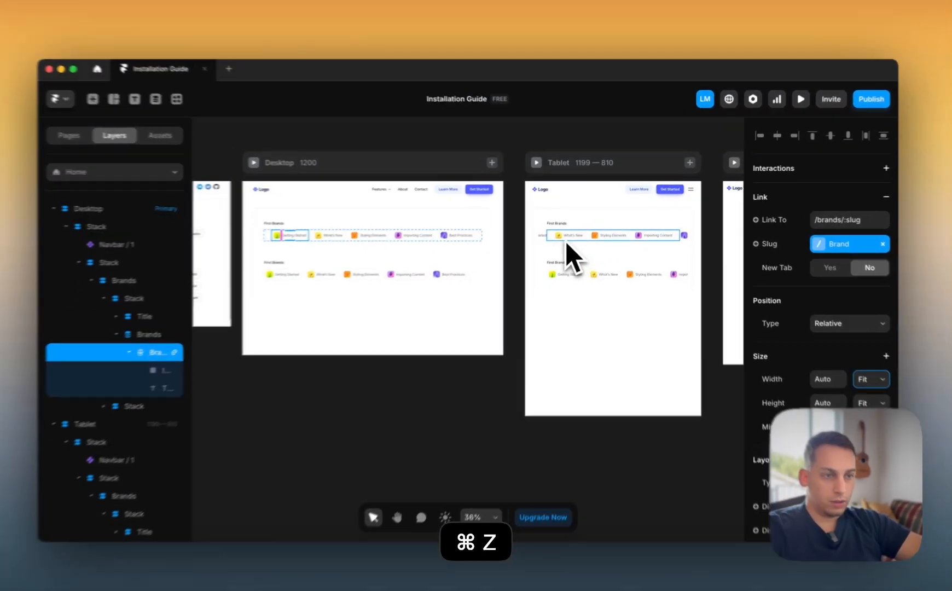
click(567, 245)
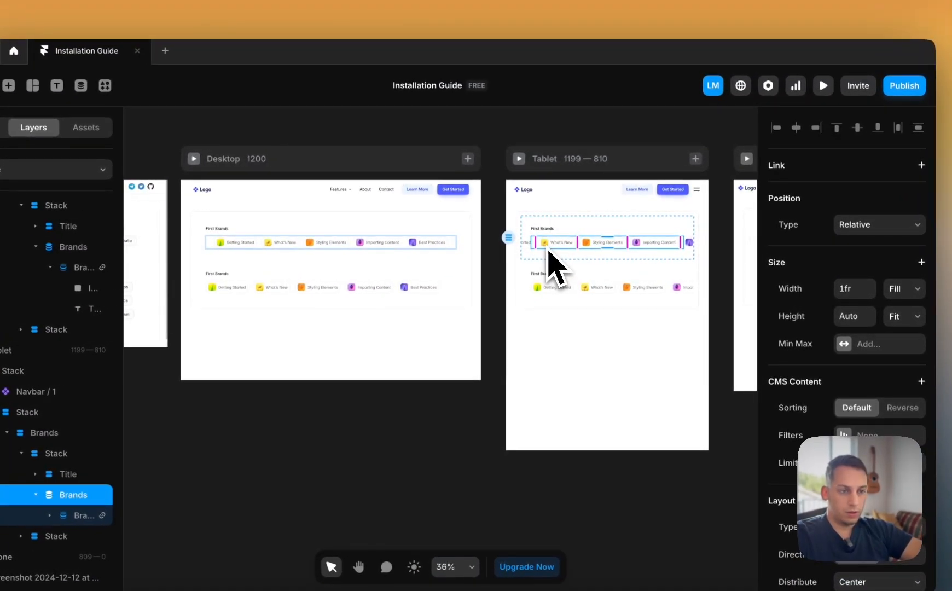
key(super+z)
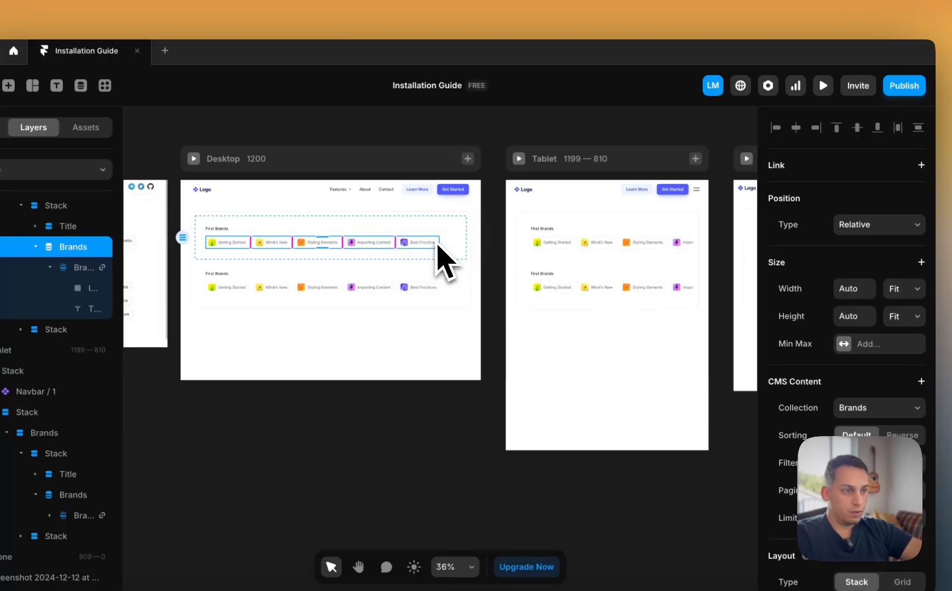
- Set the widths of the Desktop frame's first Brands collection list and its linked brand item to Fill
click(904, 289)
click(897, 278)
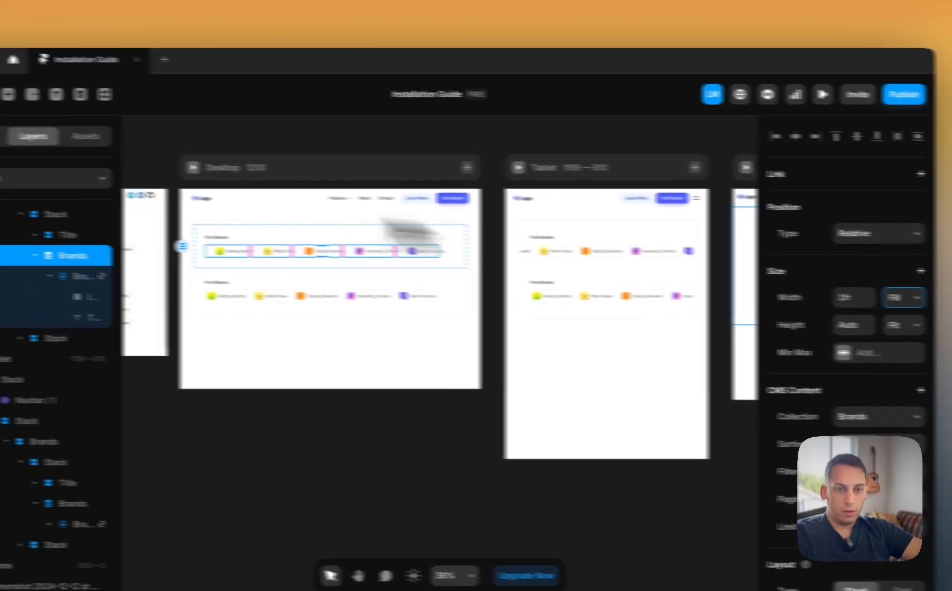
click(60, 214)
click(64, 256)
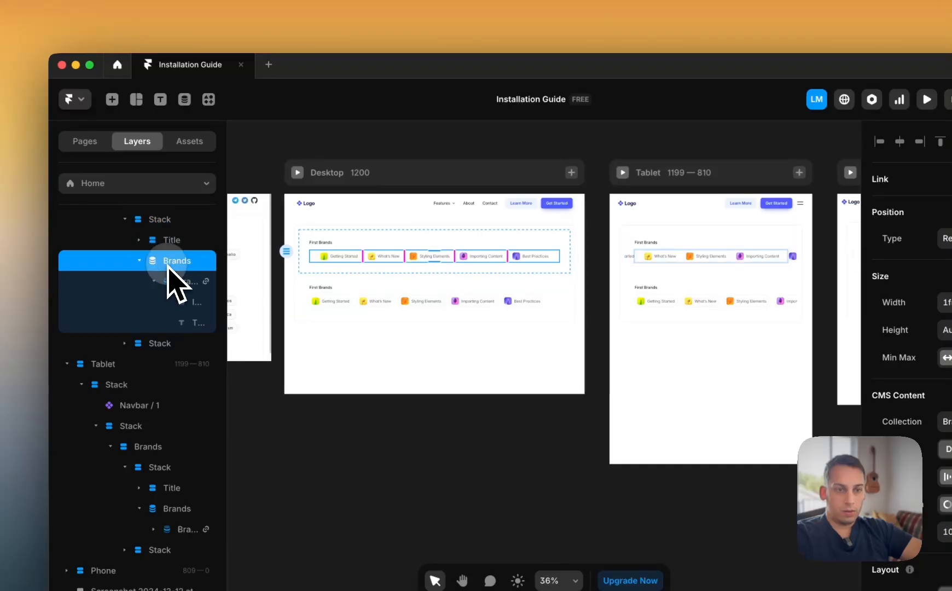
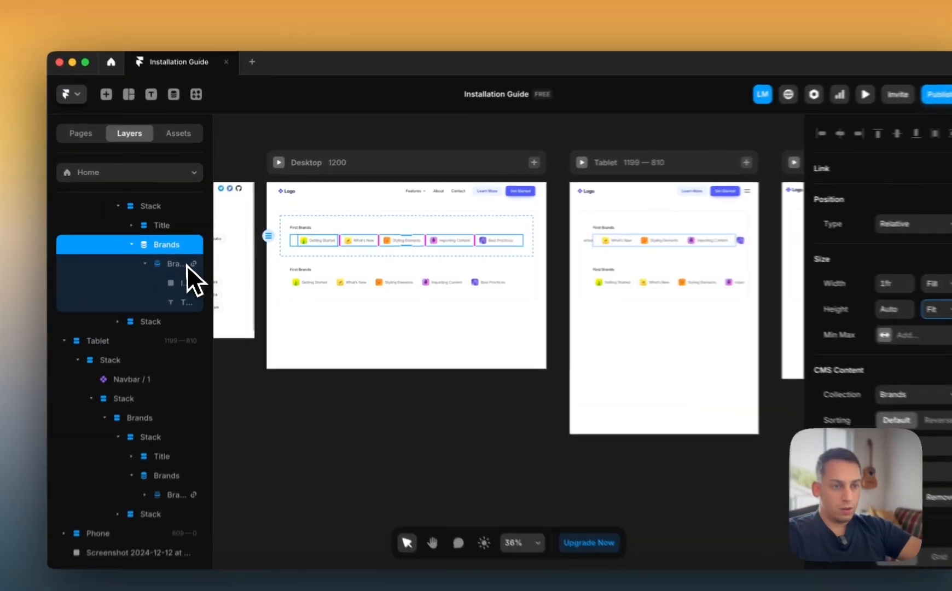
click(186, 255)
click(849, 387)
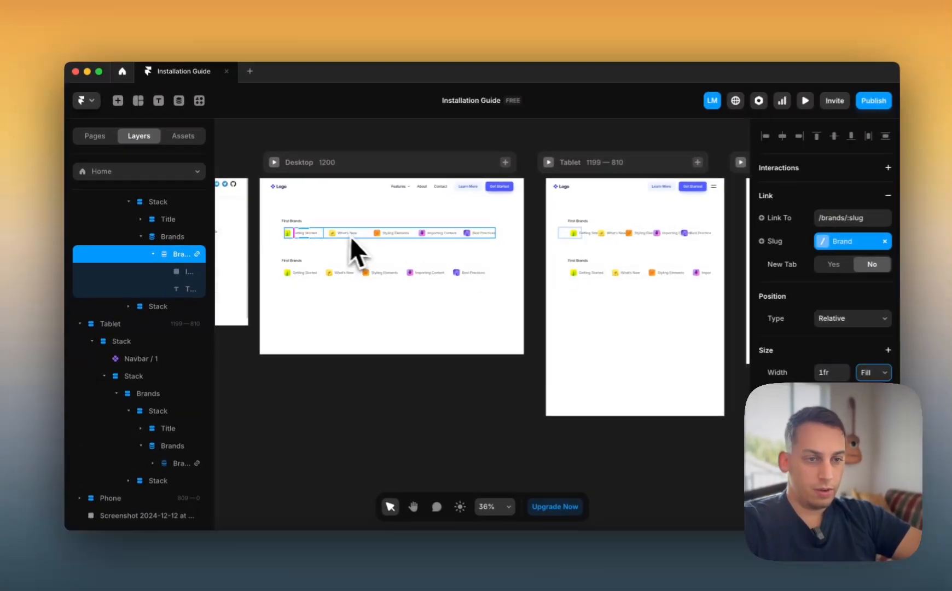
- Examine the first Brands list's layout settings on Desktop and how its items fit on the Tablet and Phone frames
scroll(344, 236, up, 5)
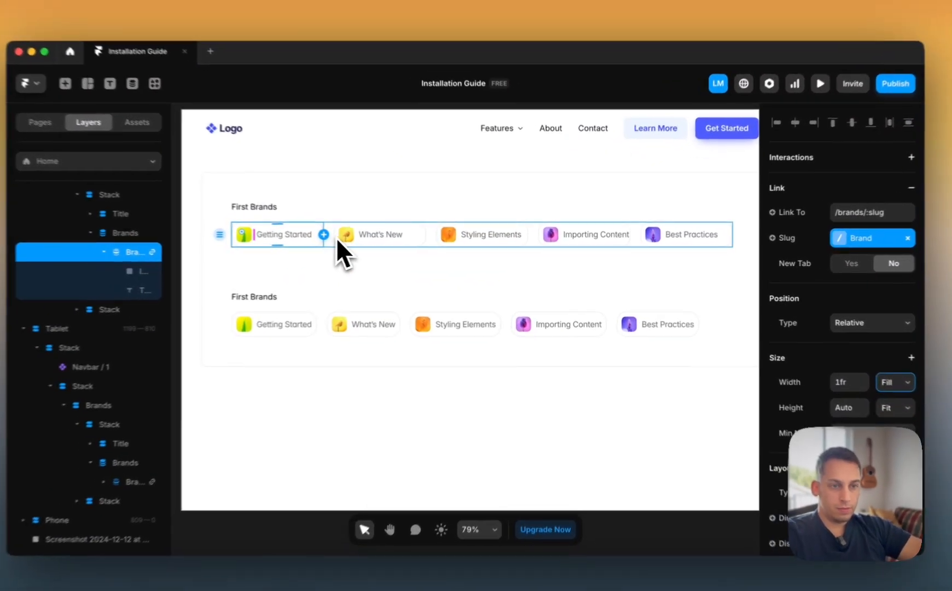
click(354, 241)
scroll(354, 241, down, 3)
scroll(772, 356, down, 5)
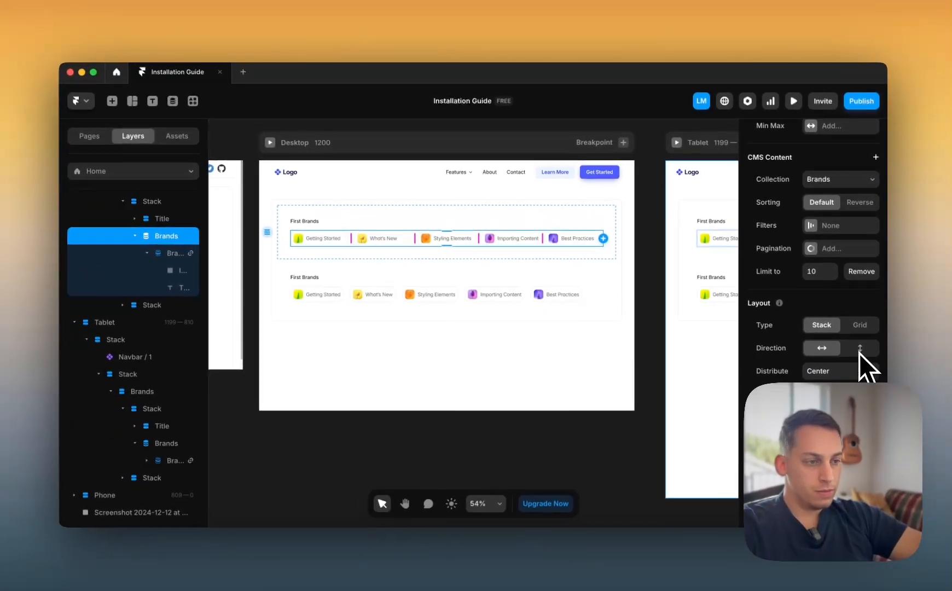
scroll(651, 323, right, 3)
scroll(650, 323, down, 3)
scroll(876, 219, up, 5)
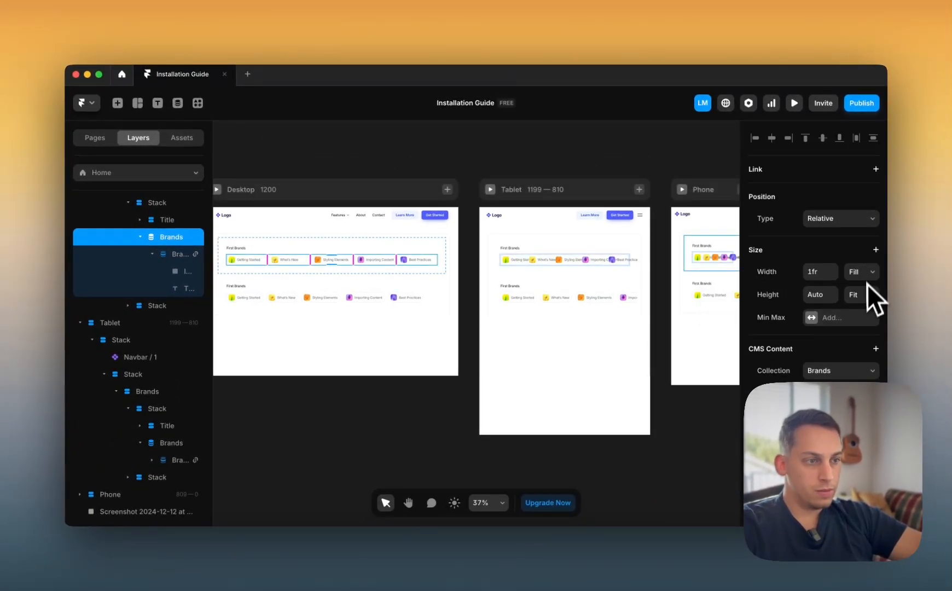
- Try to set the height of the Desktop frame's first Brands collection list to Fill
click(159, 205)
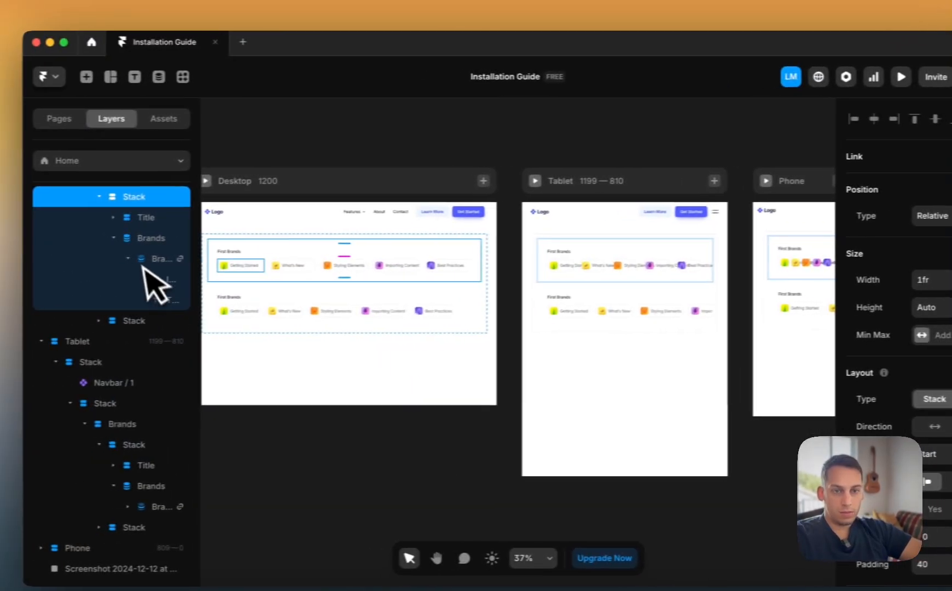
click(152, 244)
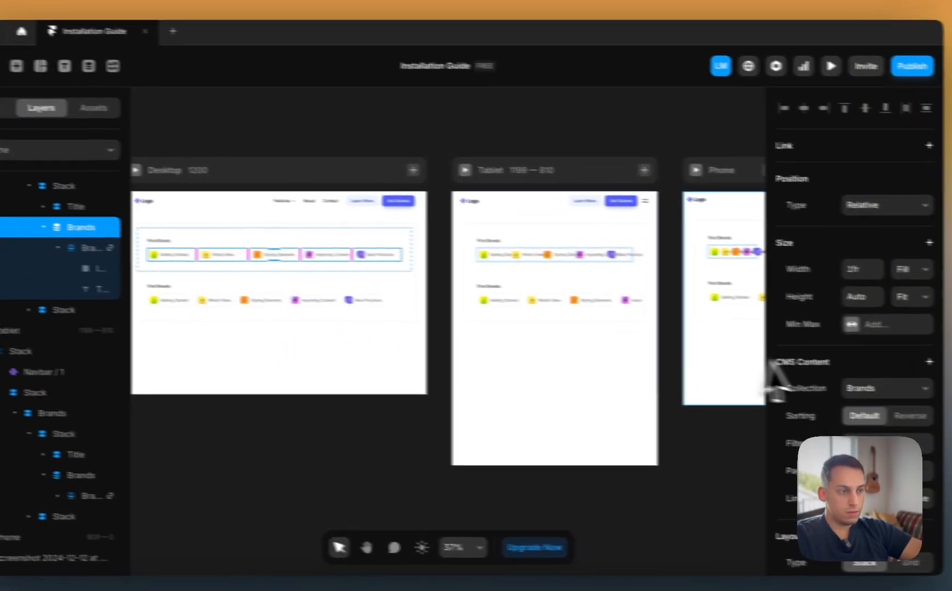
click(945, 306)
click(853, 277)
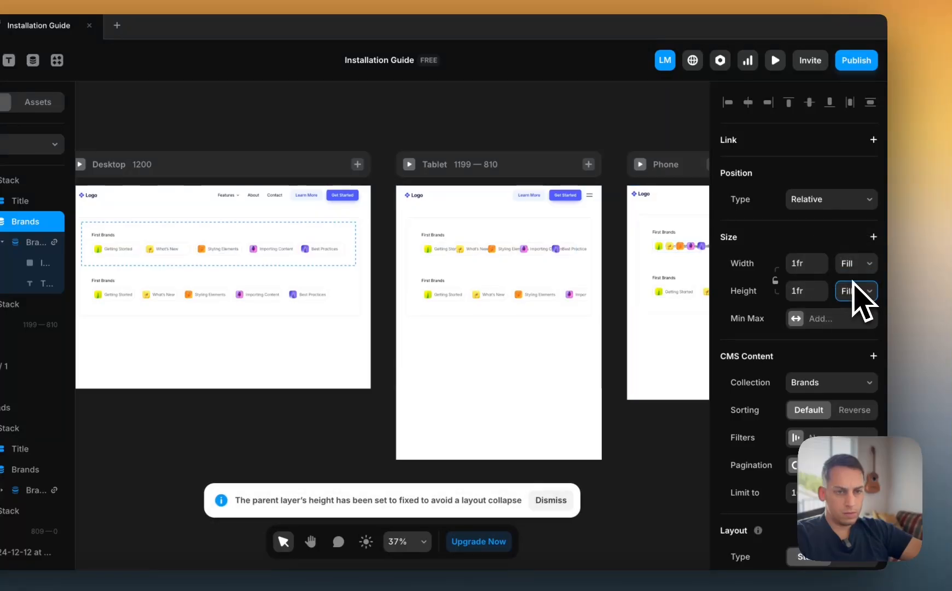
scroll(517, 249, right, 2)
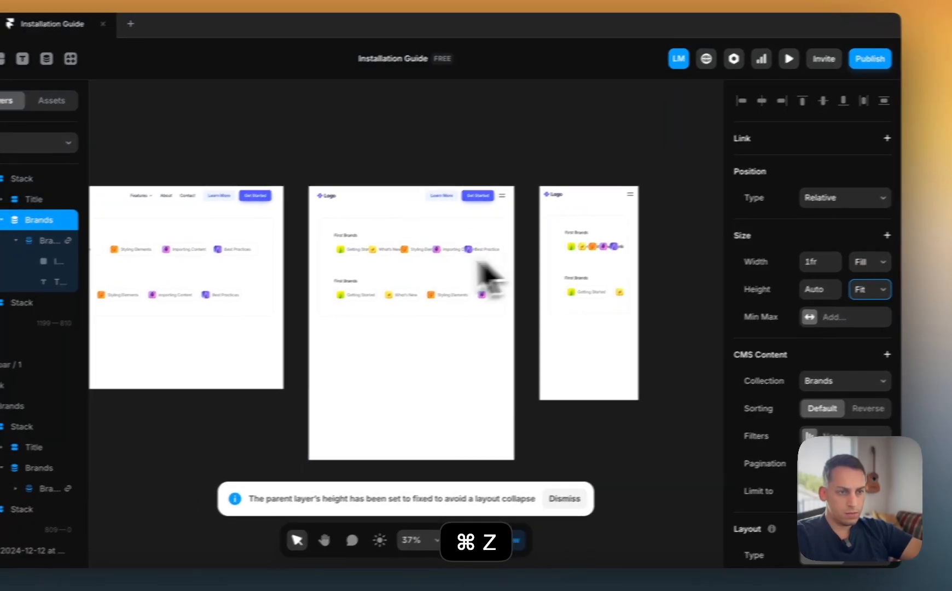
- Examine the nested stack, title and brand item layers of the Tablet frame's first Brands section for the overlap
super+click(354, 253)
scroll(356, 263, up, 5)
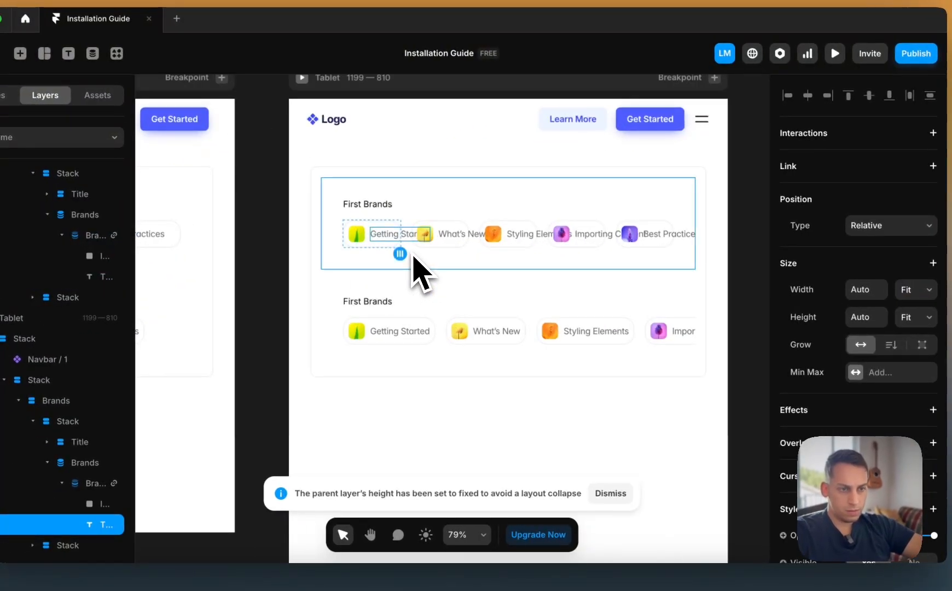
click(410, 246)
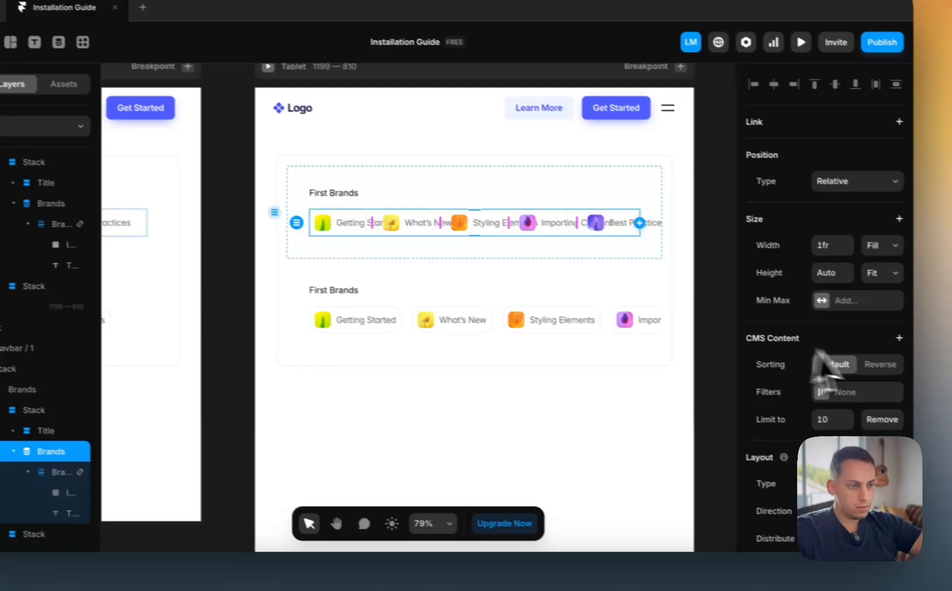
scroll(906, 420, down, 5)
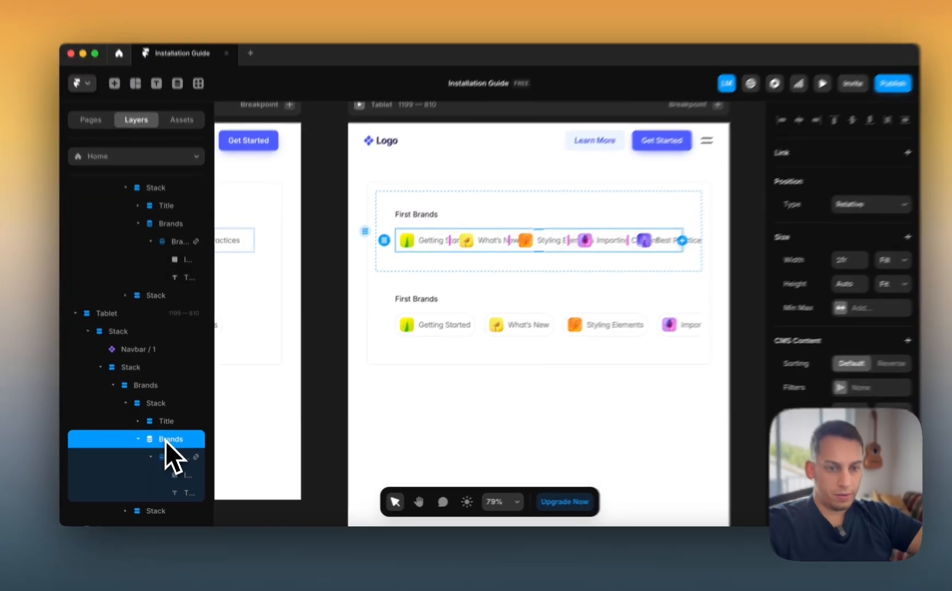
click(169, 459)
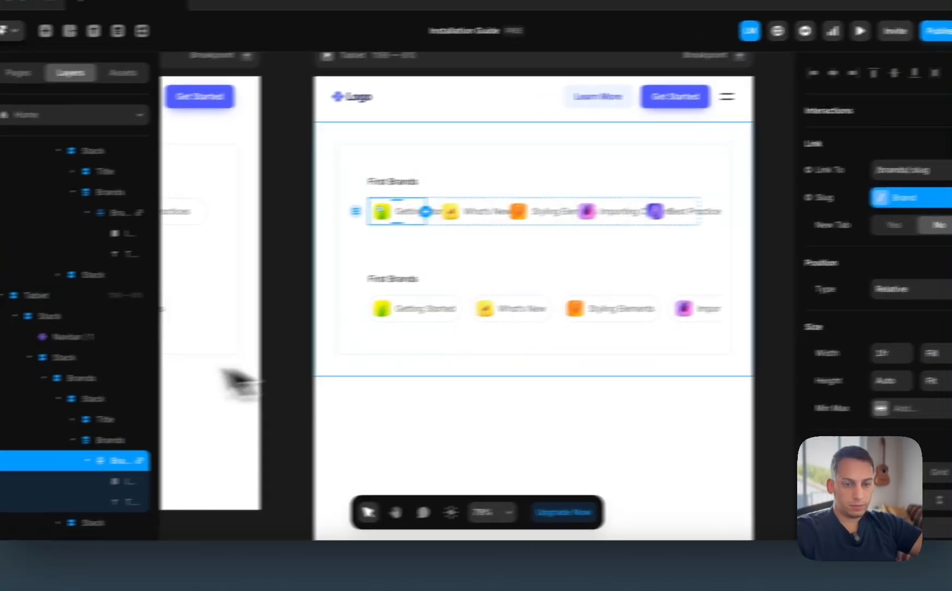
click(93, 398)
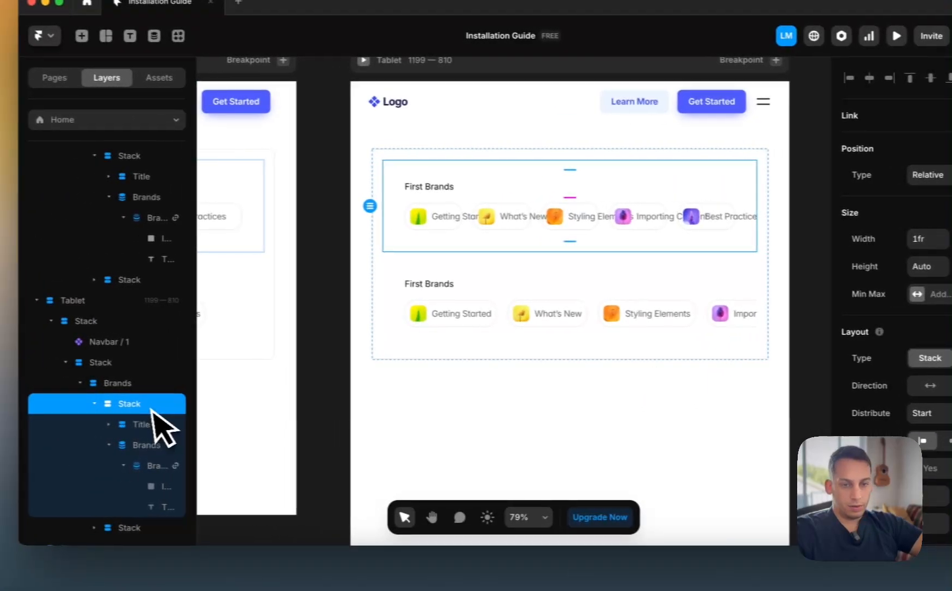
click(37, 423)
click(40, 445)
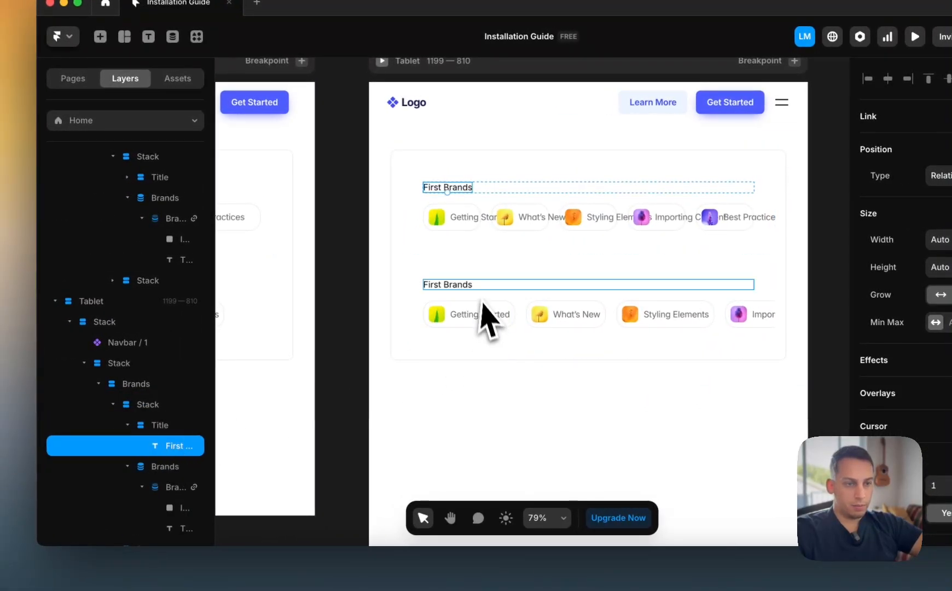
key(Escape)
scroll(481, 300, down, 6)
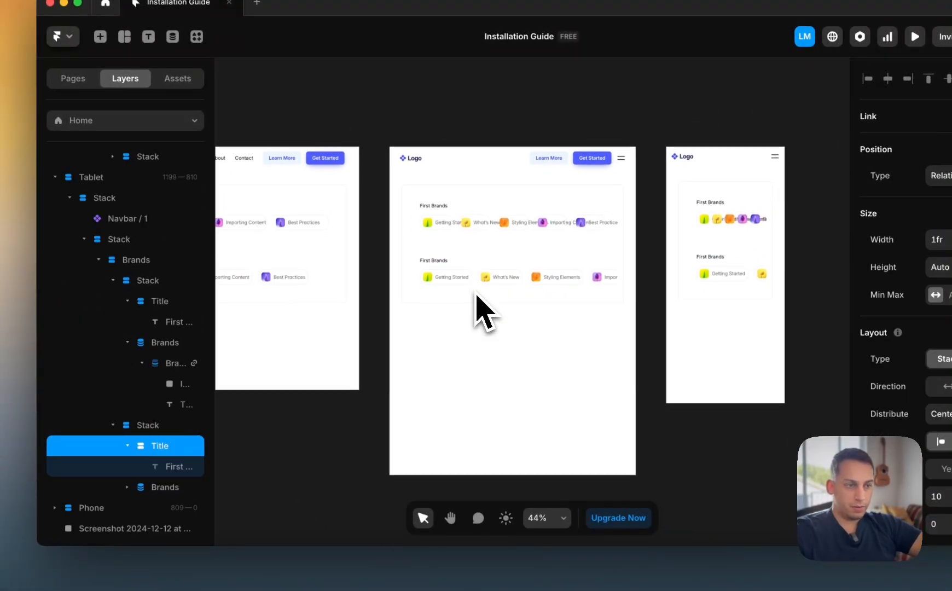
scroll(477, 294, left, 3)
scroll(478, 295, right, 3)
- Change the first Brands list to a 2-column grid on Tablet and to a vertical stack on Phone
super+click(747, 237)
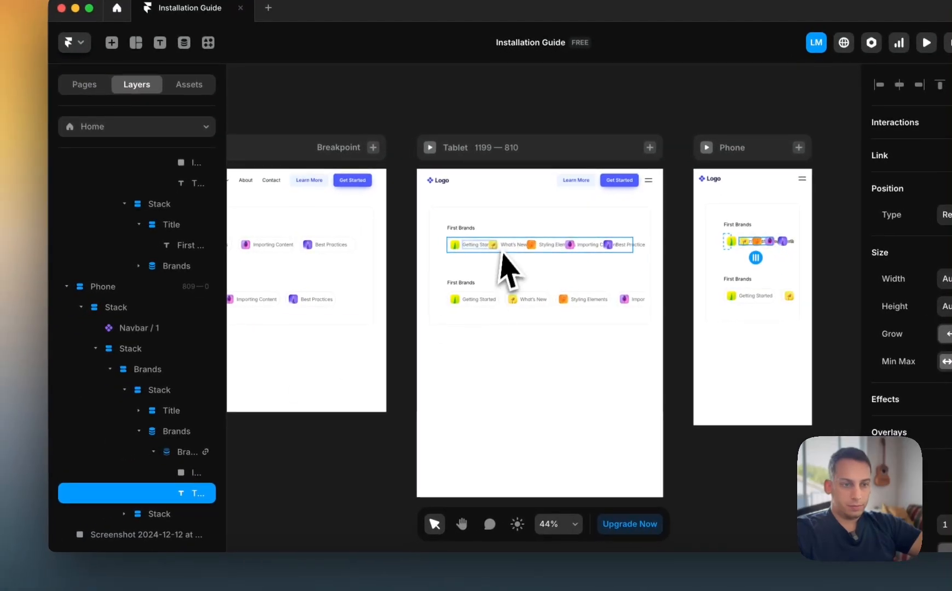
click(457, 255)
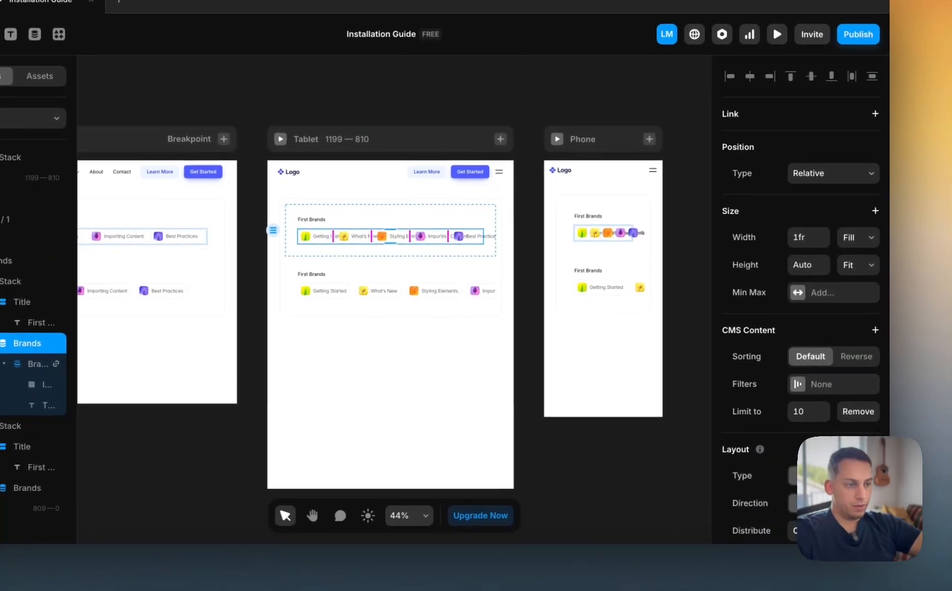
click(856, 503)
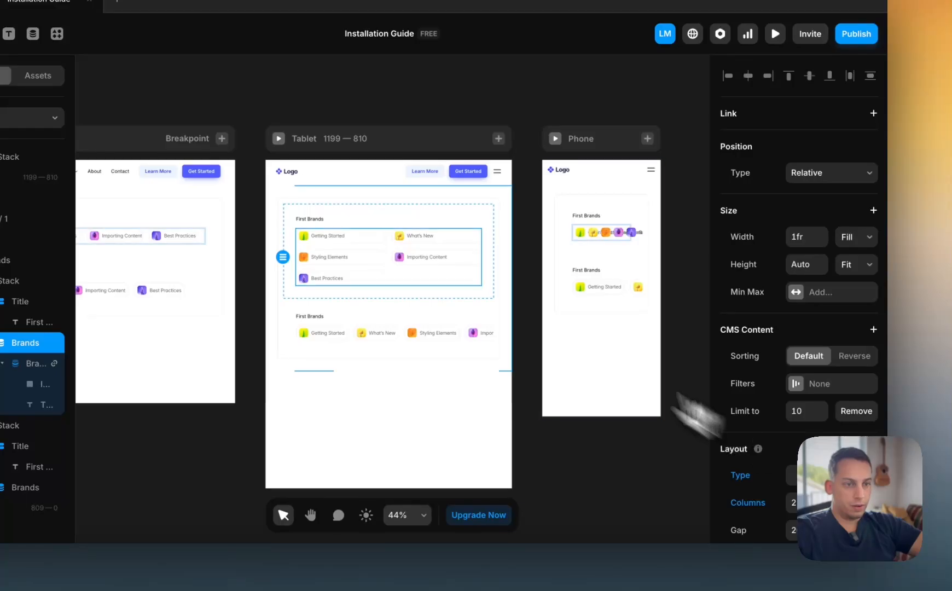
click(592, 235)
scroll(774, 406, down, 2)
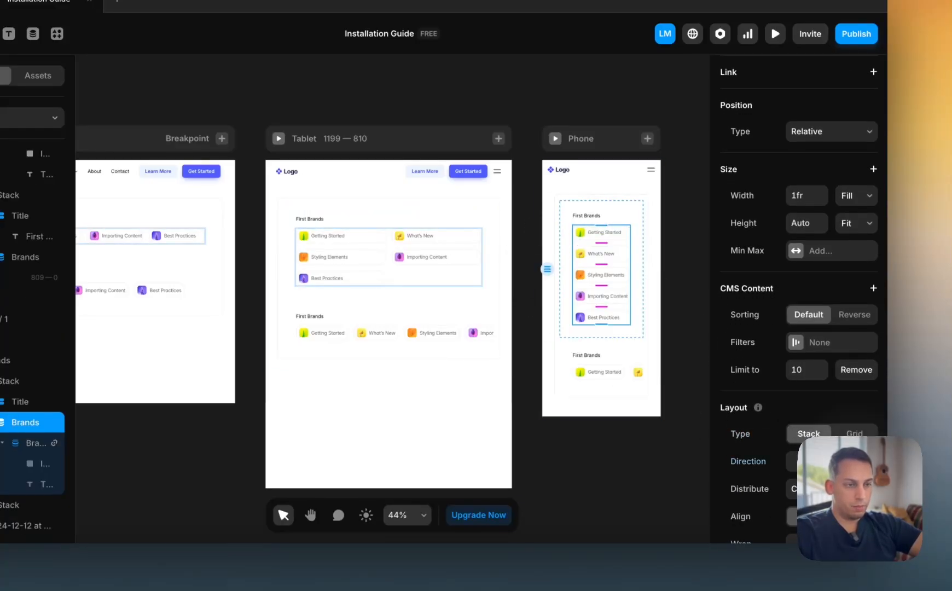
- Delete the second First Brands section stack from the Desktop frame
scroll(633, 355, left, 6)
scroll(633, 356, down, 2)
click(376, 172)
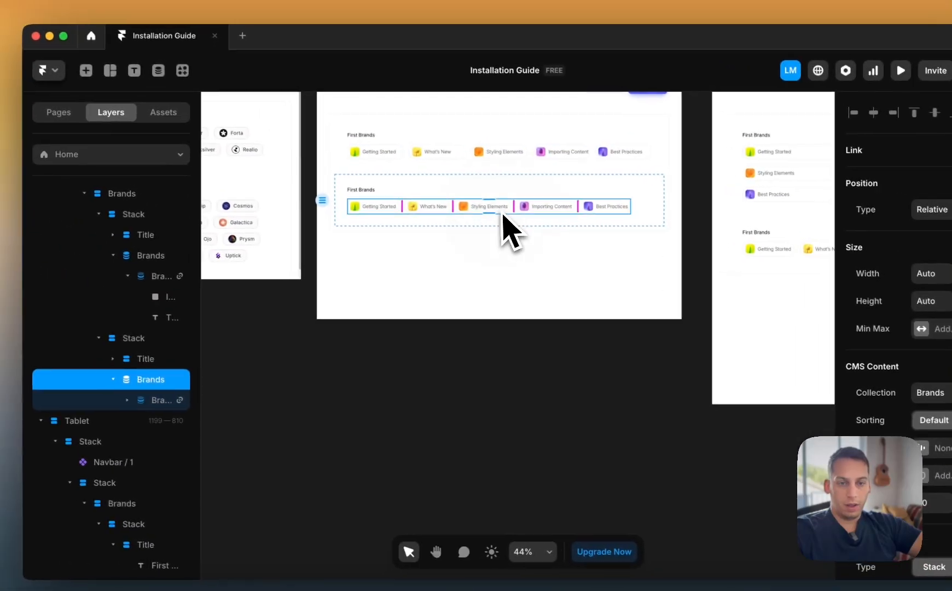
click(129, 343)
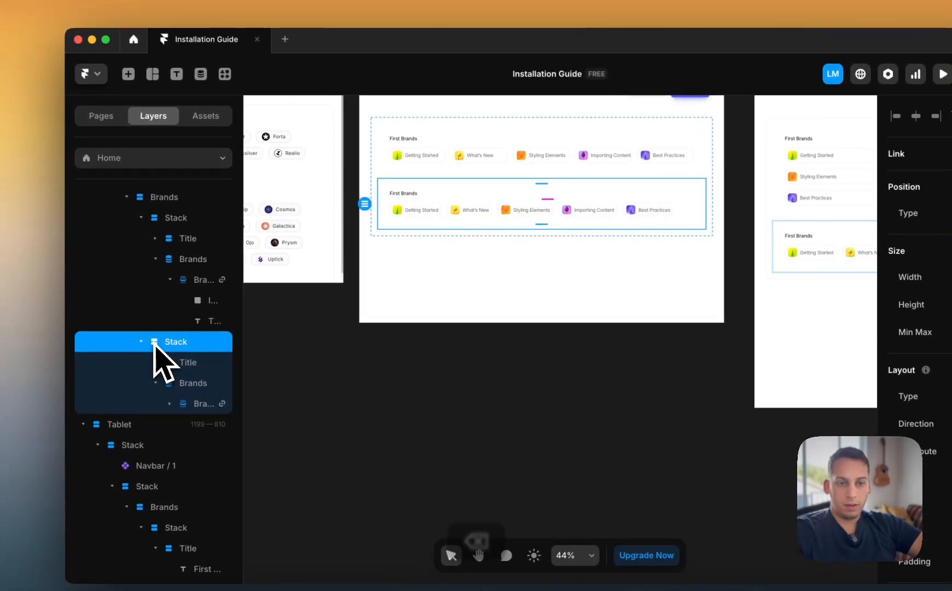
key(BackSpace)
- Duplicate the remaining First Brands section stack on the Desktop frame
click(183, 218)
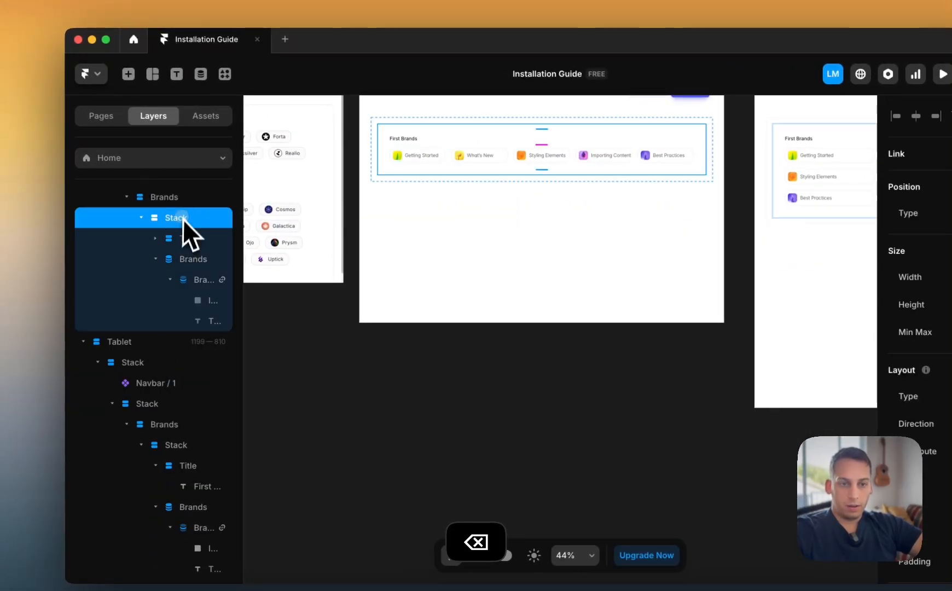
click(142, 217)
key(super+d)
scroll(346, 265, up, 3)
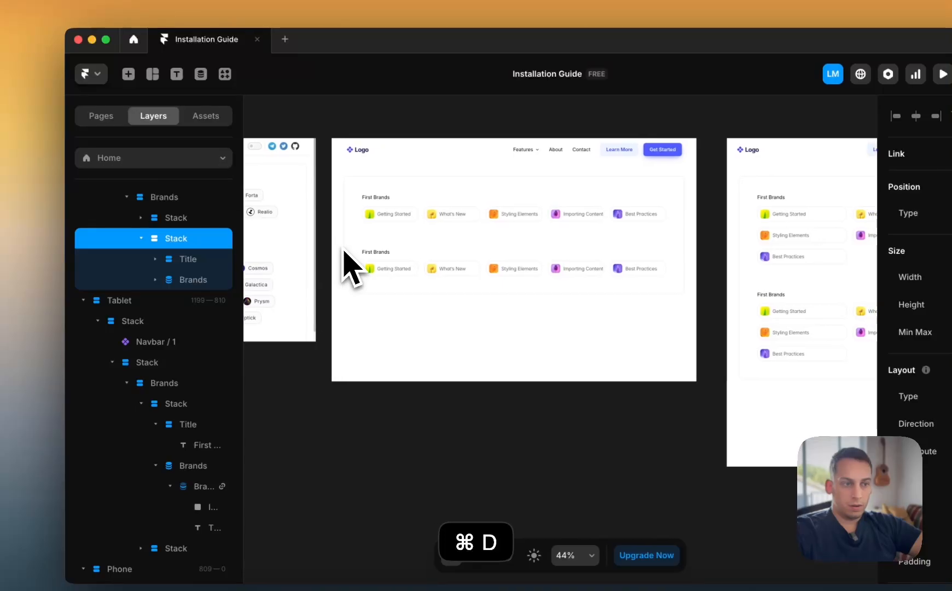
- Compare the two brand sections across the Desktop, Tablet and Phone frames with the reference screenshot
scroll(343, 249, right, 4)
scroll(343, 249, left, 9)
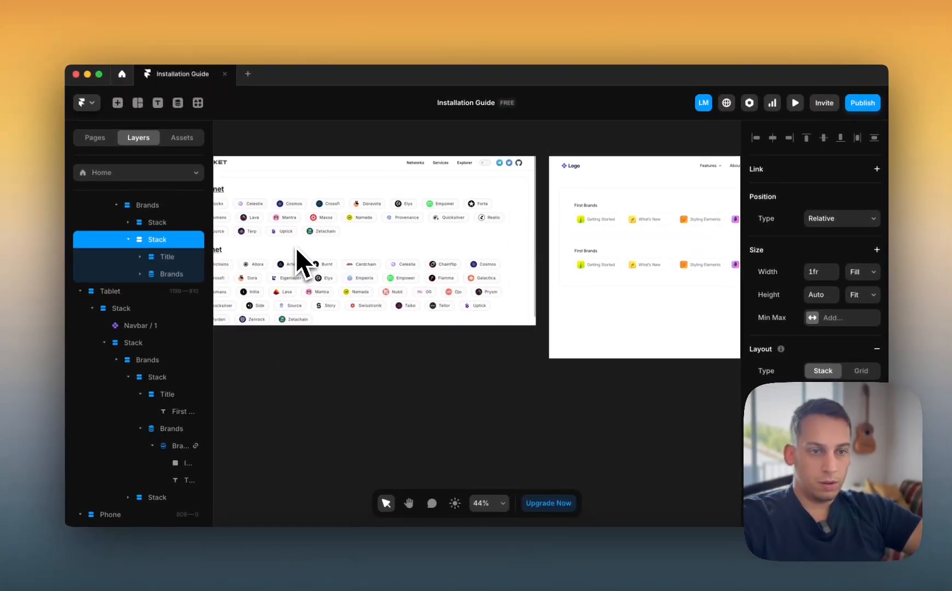
scroll(295, 248, left, 2)
scroll(295, 248, right, 6)
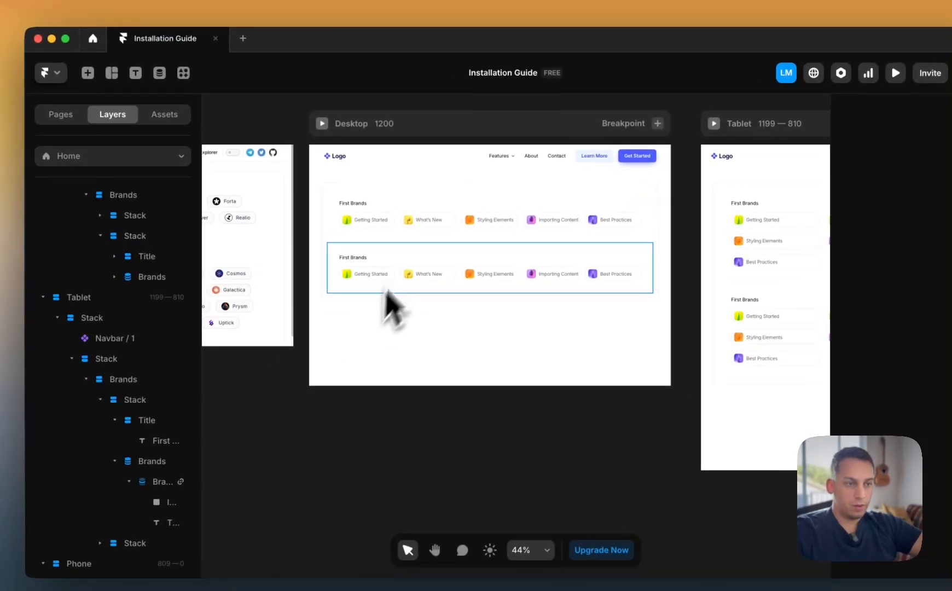
scroll(405, 274, up, 5)
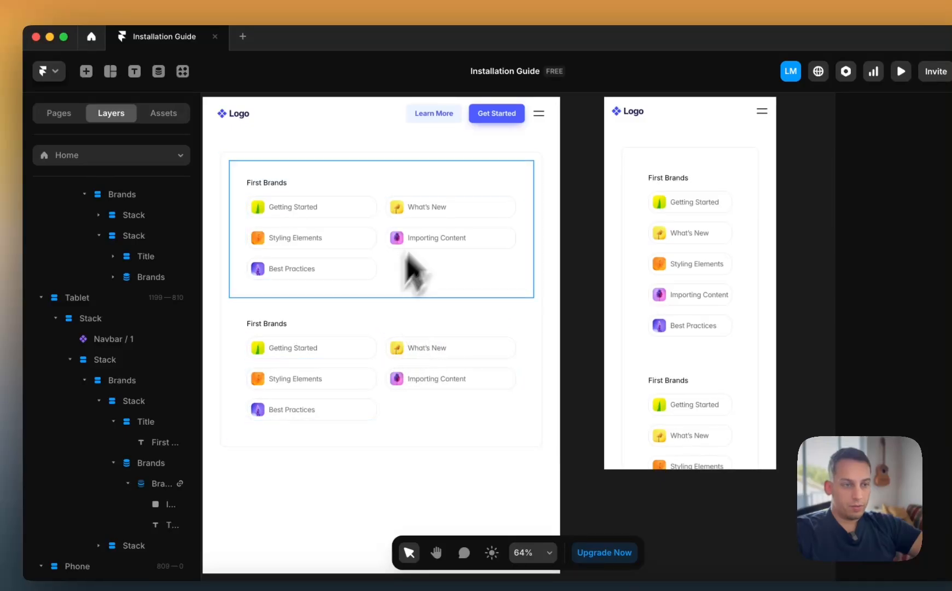
scroll(406, 255, right, 5)
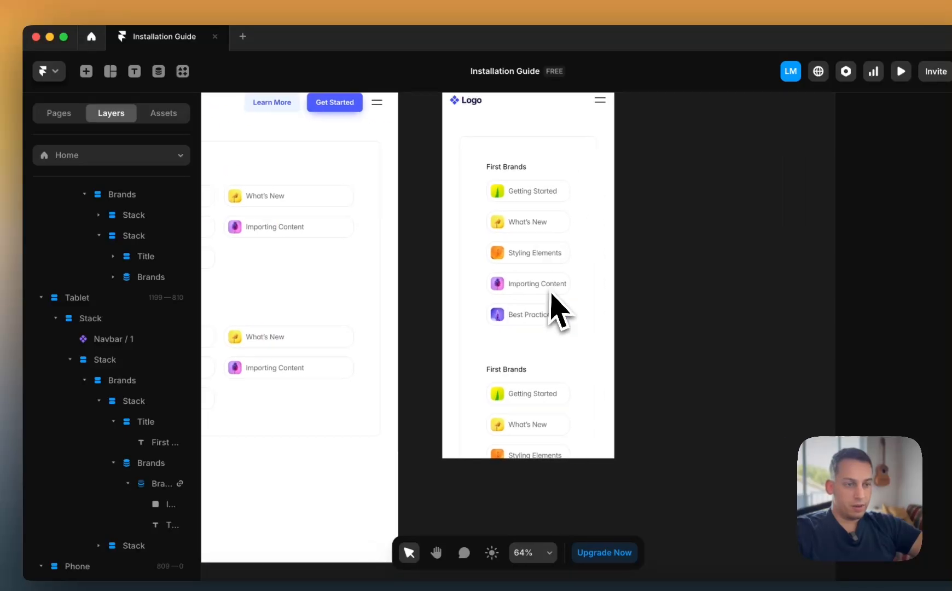
click(519, 244)
scroll(303, 340, down, 5)
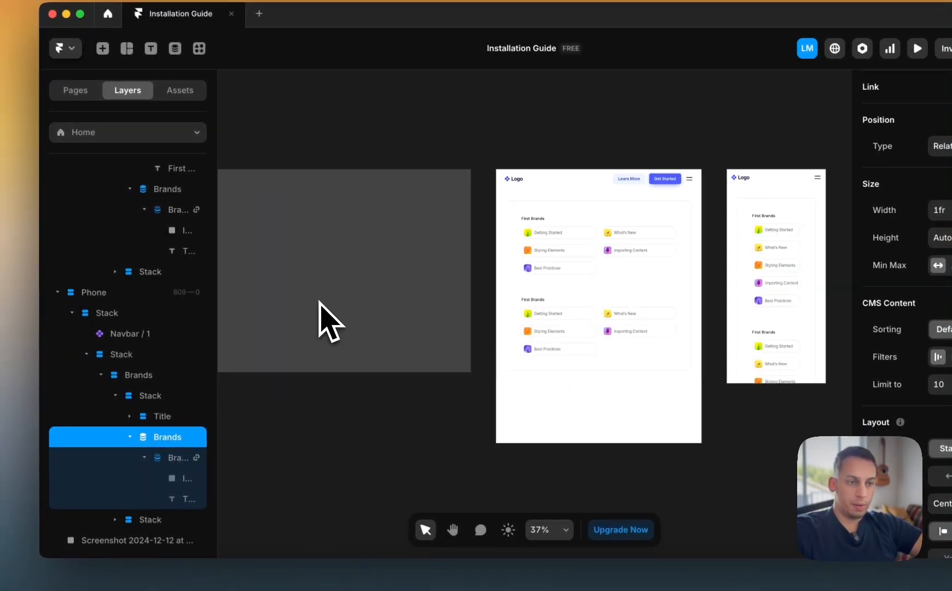
click(374, 455)
scroll(377, 444, left, 5)
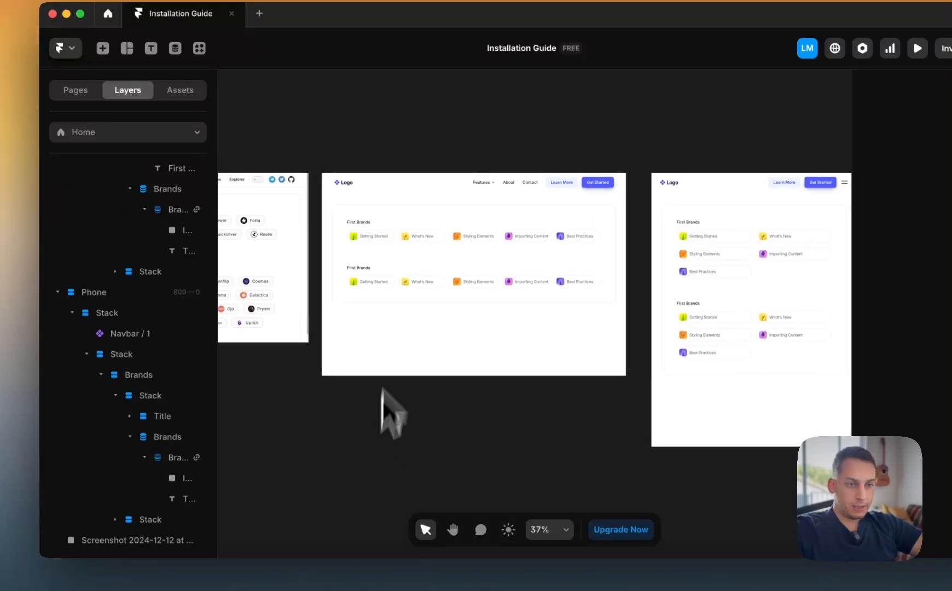
- Review the two First Brands lists on the Home page's Desktop frame against the reference screenshot
scroll(334, 276, left, 3)
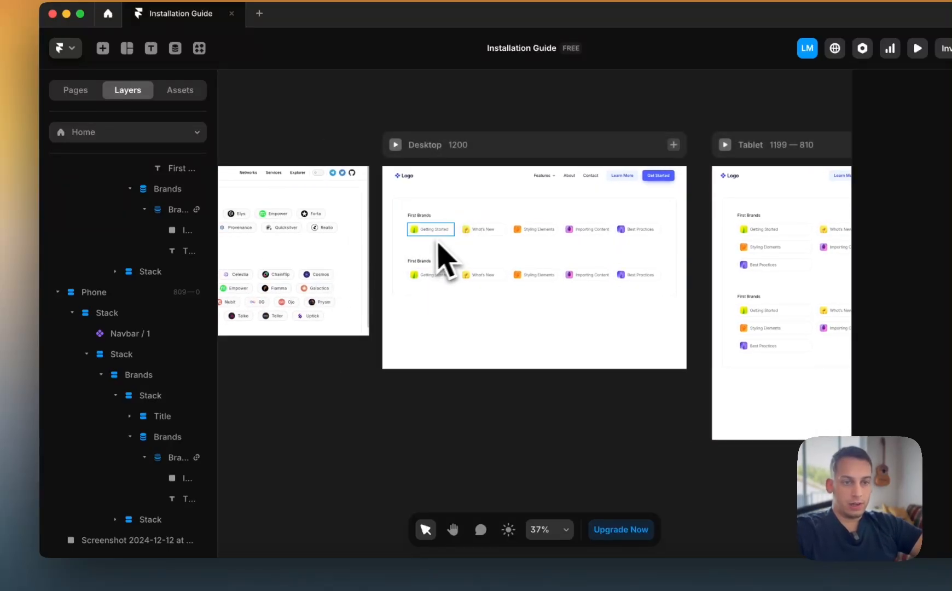
scroll(437, 245, up, 5)
scroll(447, 255, left, 2)
click(517, 230)
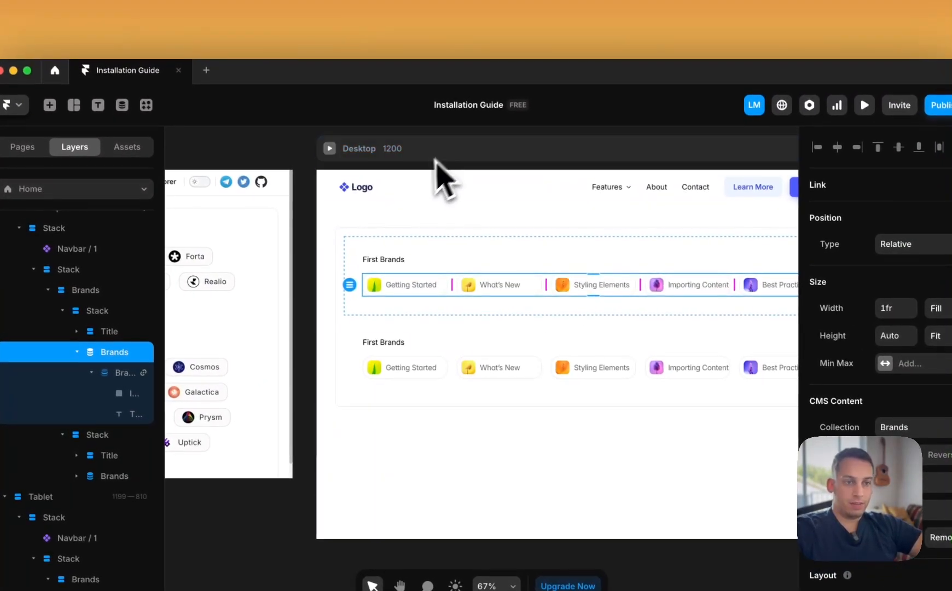
click(331, 138)
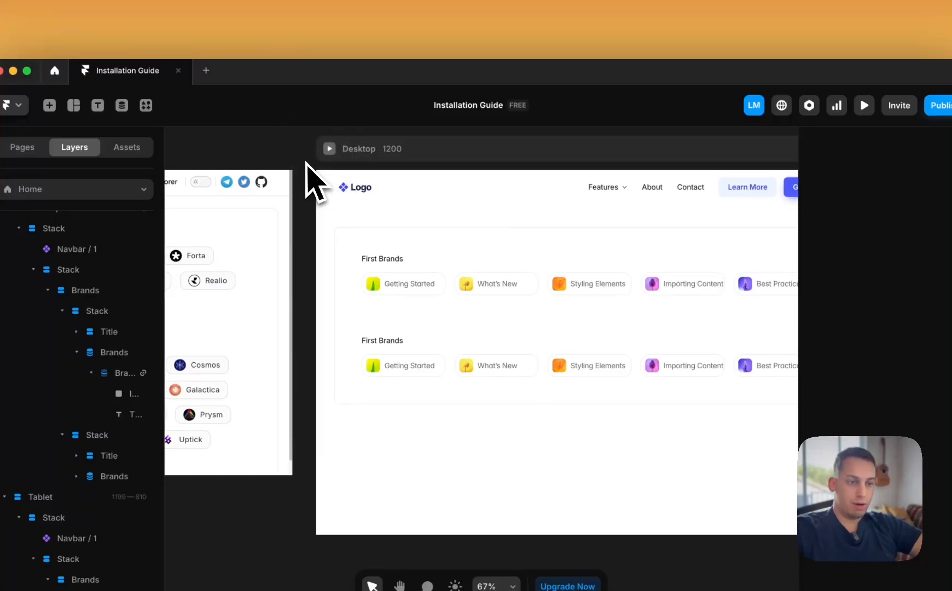
scroll(305, 179, down, 3)
scroll(350, 287, up, 4)
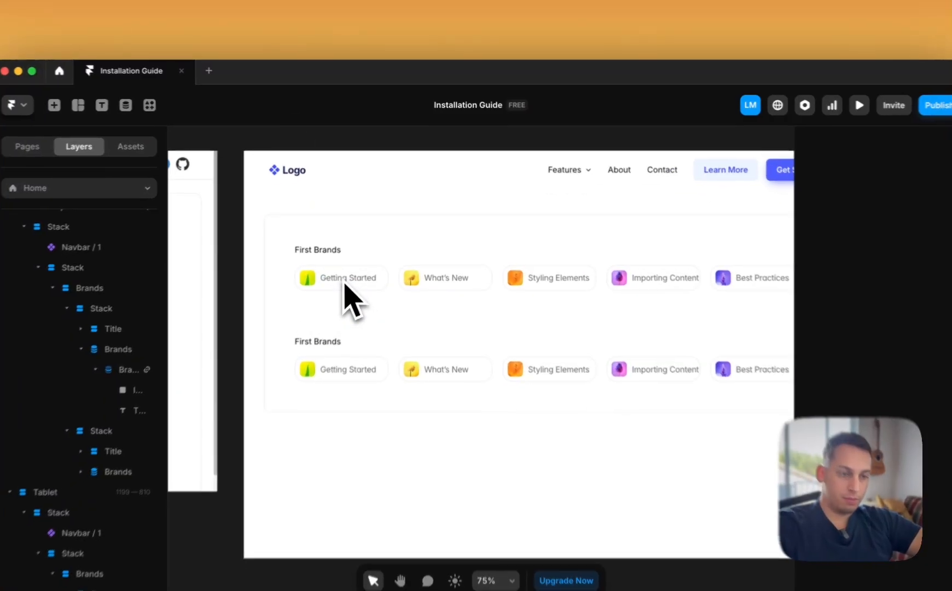
scroll(344, 285, left, 3)
scroll(341, 282, down, 5)
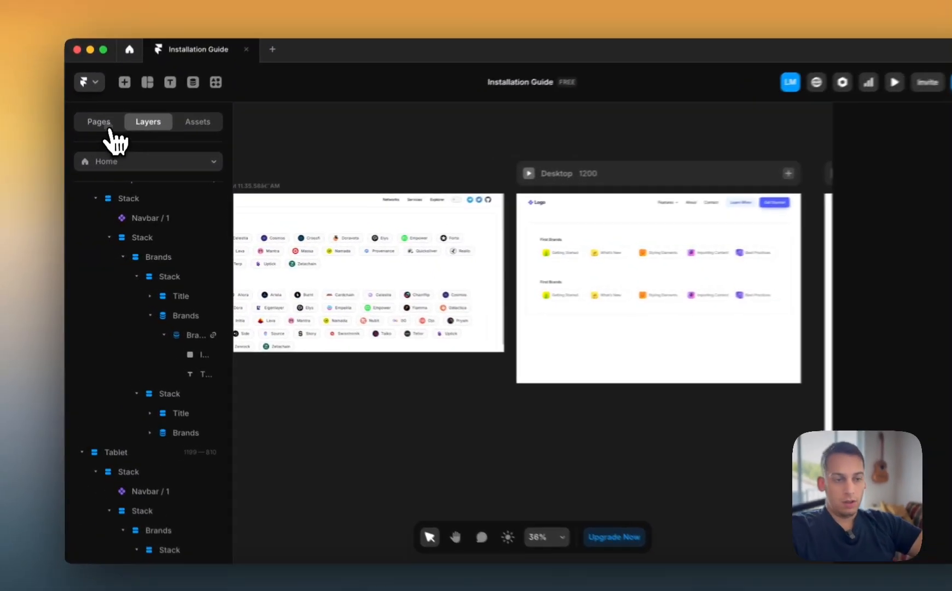
- Open the Brands detail page and draw a square frame about 44 px high beside the Getting Started heading column
click(94, 137)
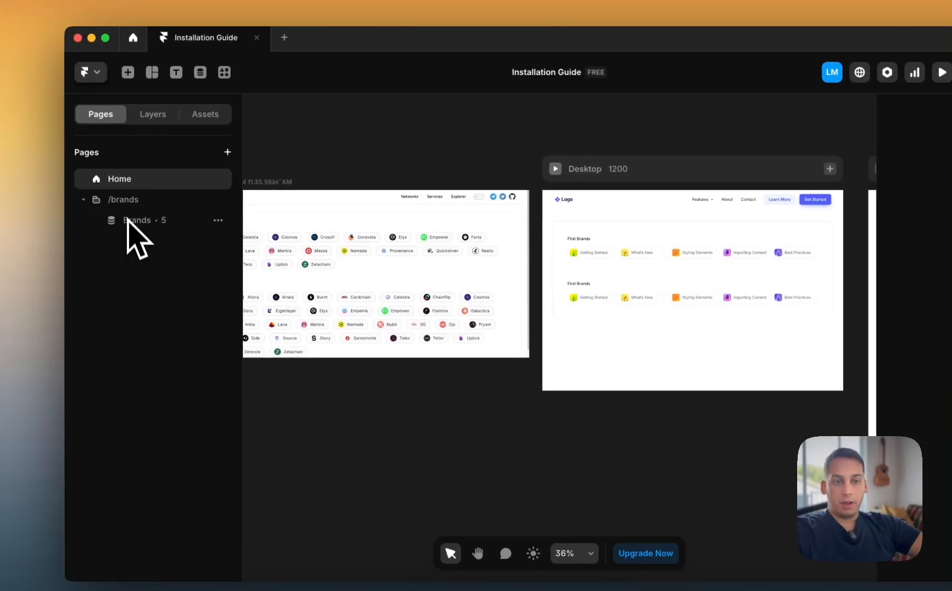
click(131, 220)
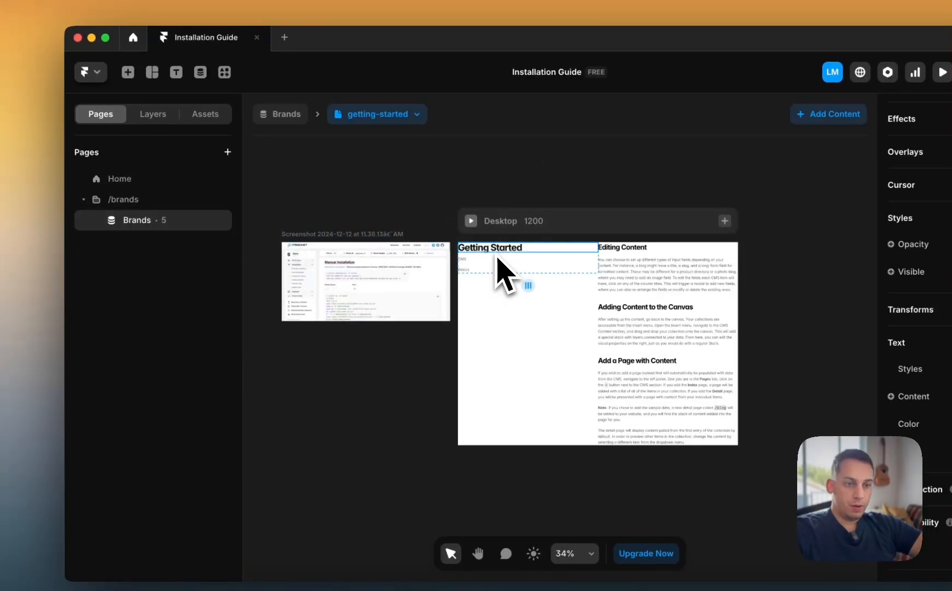
scroll(500, 274, up, 3)
scroll(484, 271, up, 5)
scroll(467, 261, left, 3)
key(f)
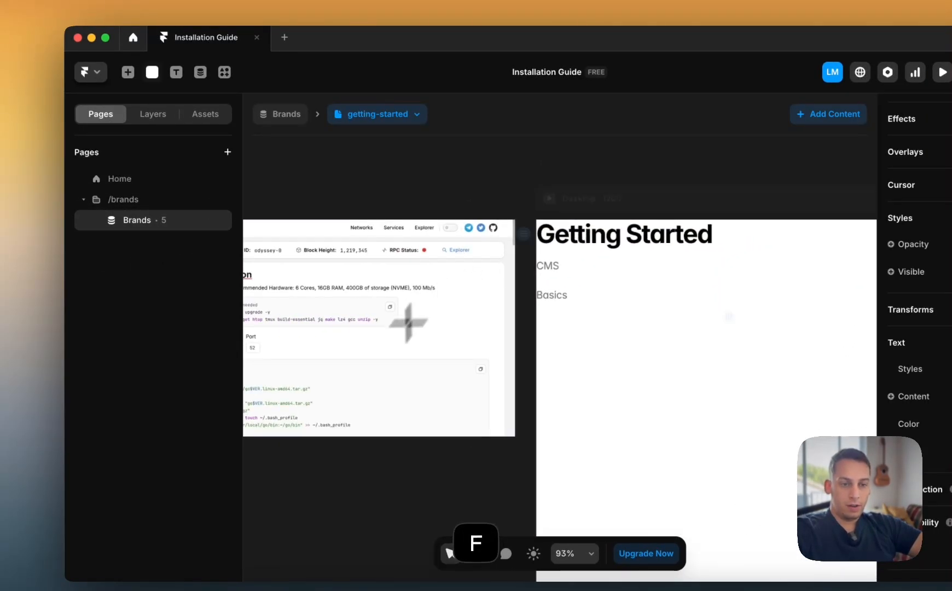
mouse_move(319, 469)
mouse_down()
mouse_move(373, 510)
mouse_move(296, 470)
mouse_up()
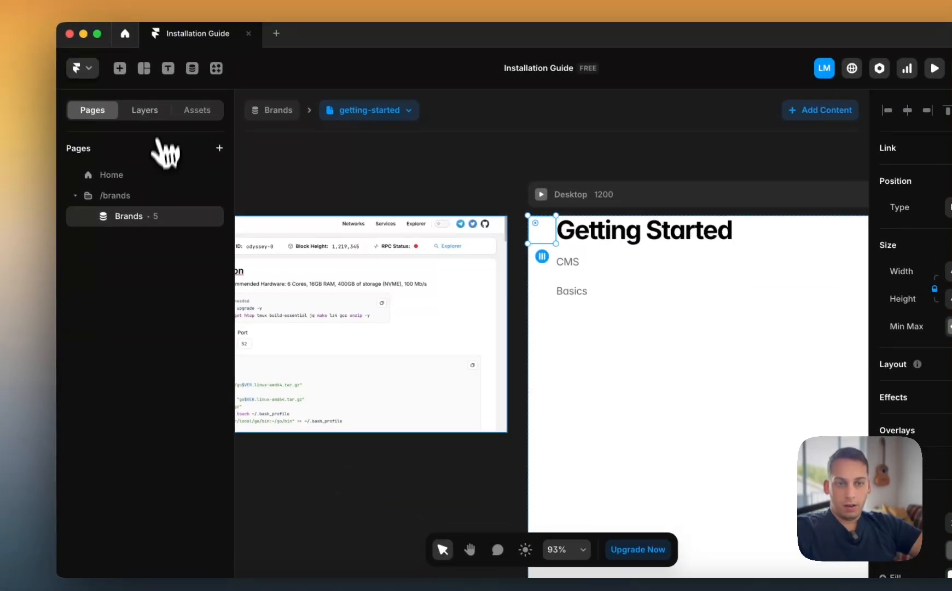
- Move the new frame into the heading stack, directly above the Title text
click(107, 85)
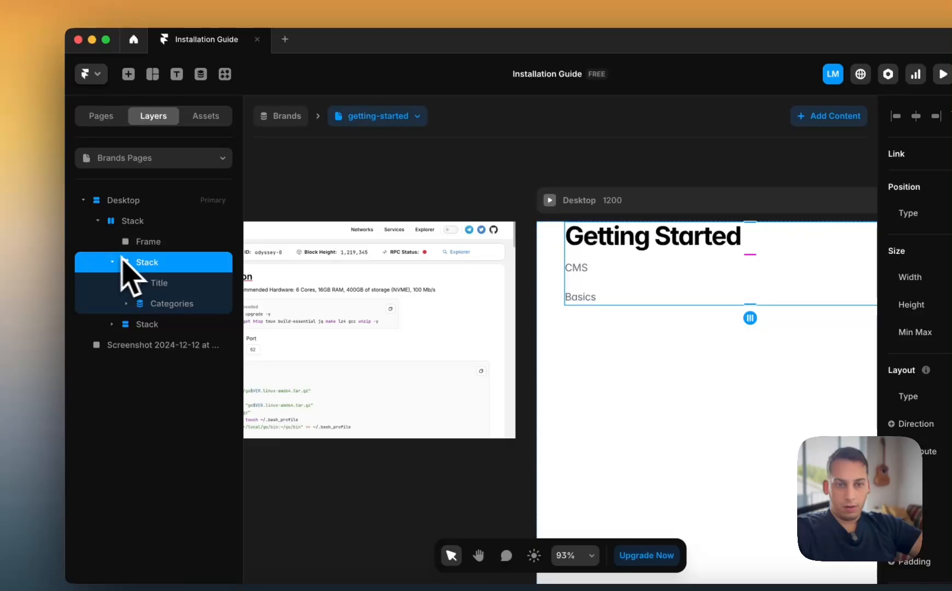
click(144, 244)
drag(143, 273, 147, 277)
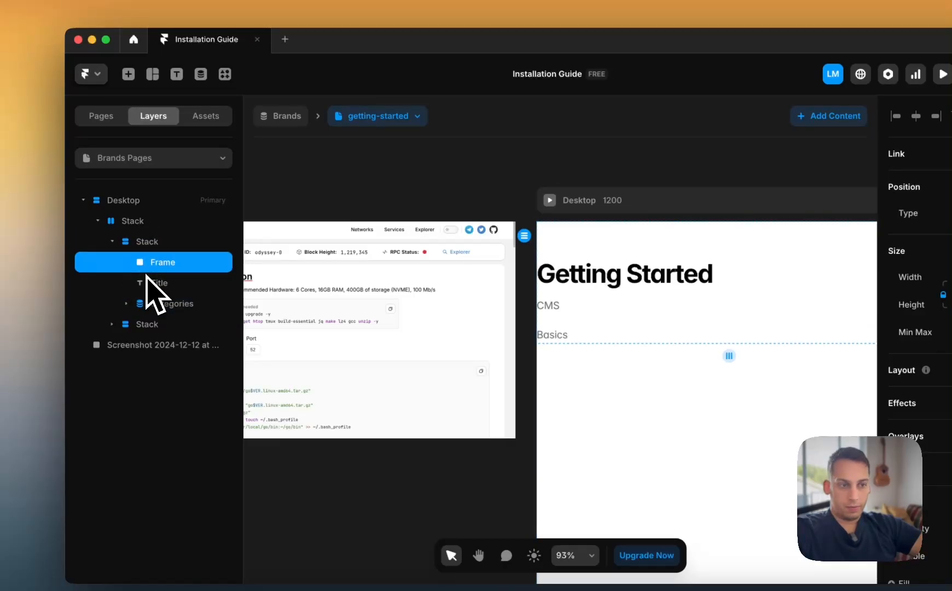
- Wrap the frame and the Title in their own stack with a horizontal direction
right_click(159, 307)
click(189, 543)
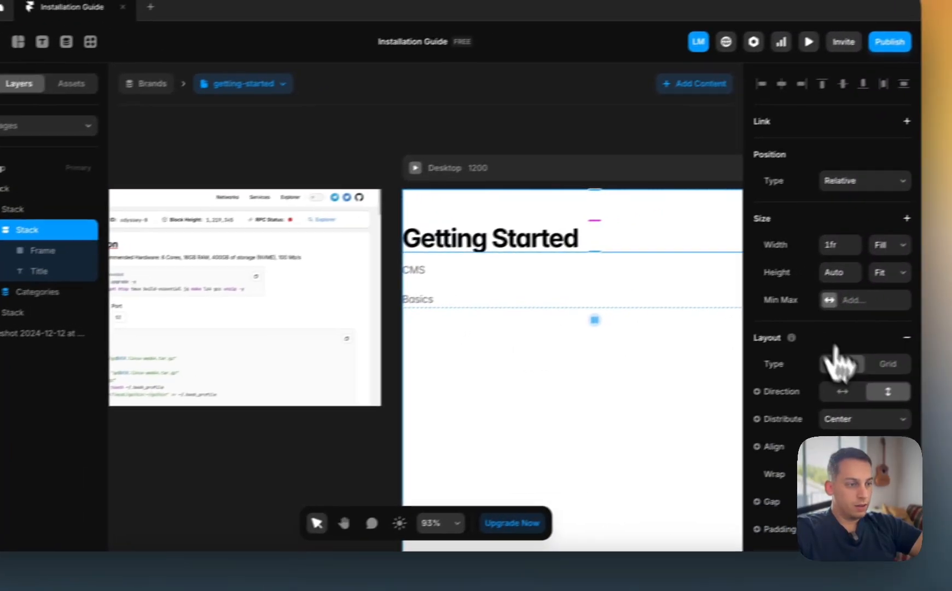
click(948, 367)
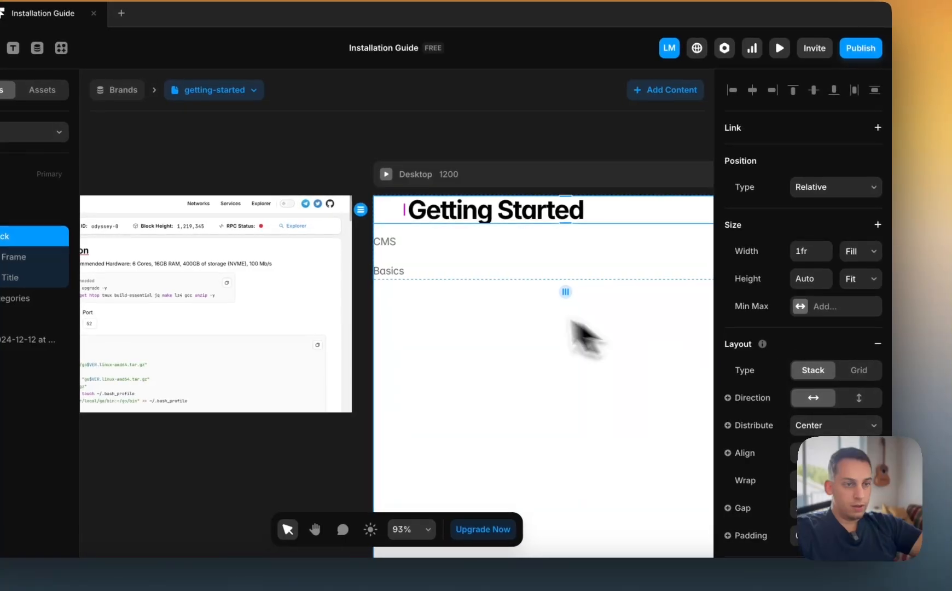
- Make the frame's fill an image linked to the collection's Image field and set its corner radius to 30
click(540, 185)
scroll(786, 383, down, 5)
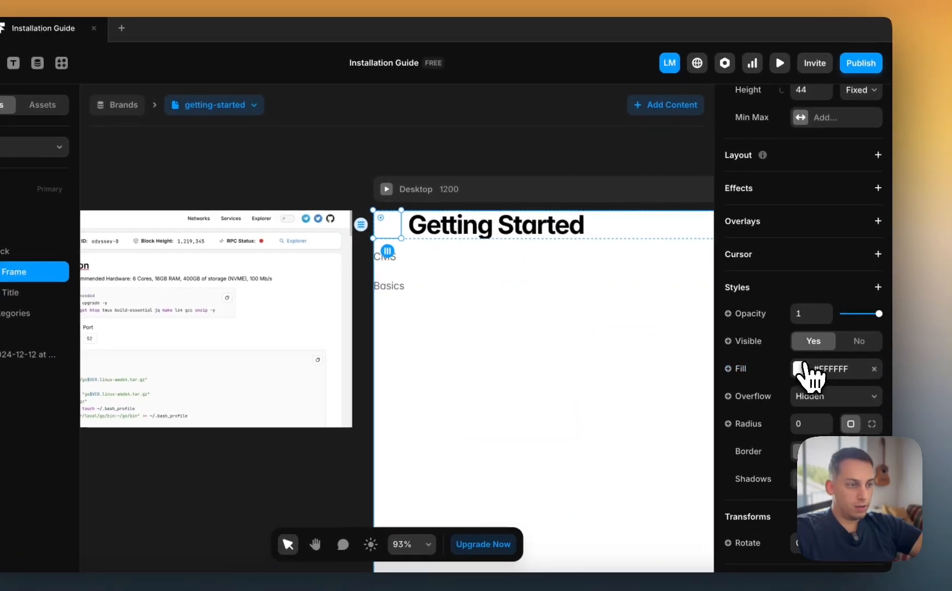
click(807, 365)
click(672, 314)
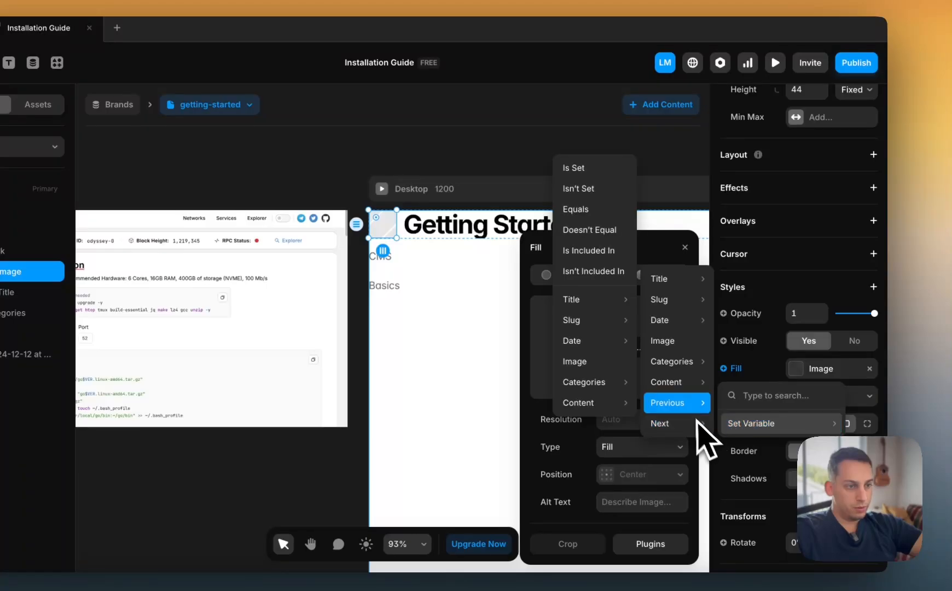
click(677, 349)
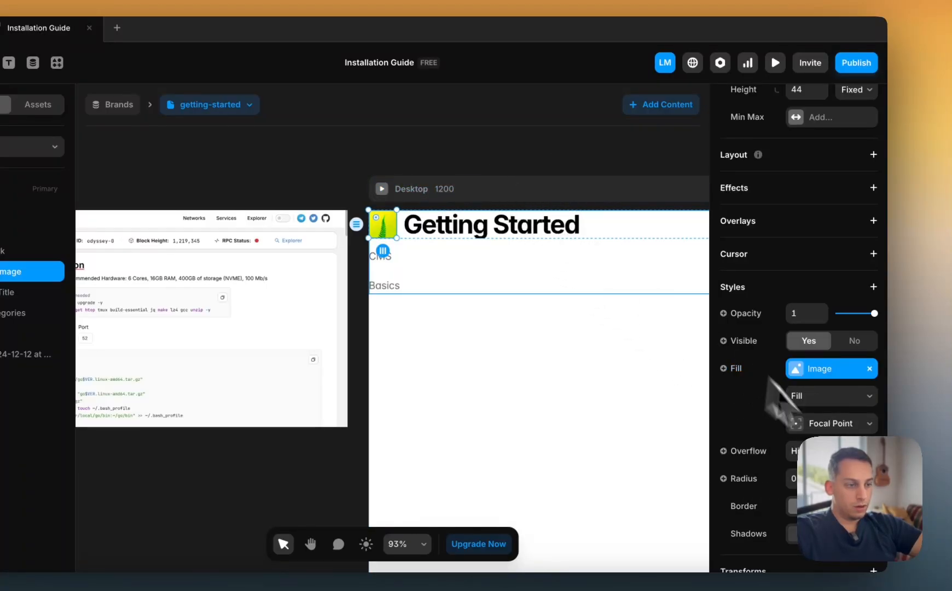
scroll(770, 378, down, 3)
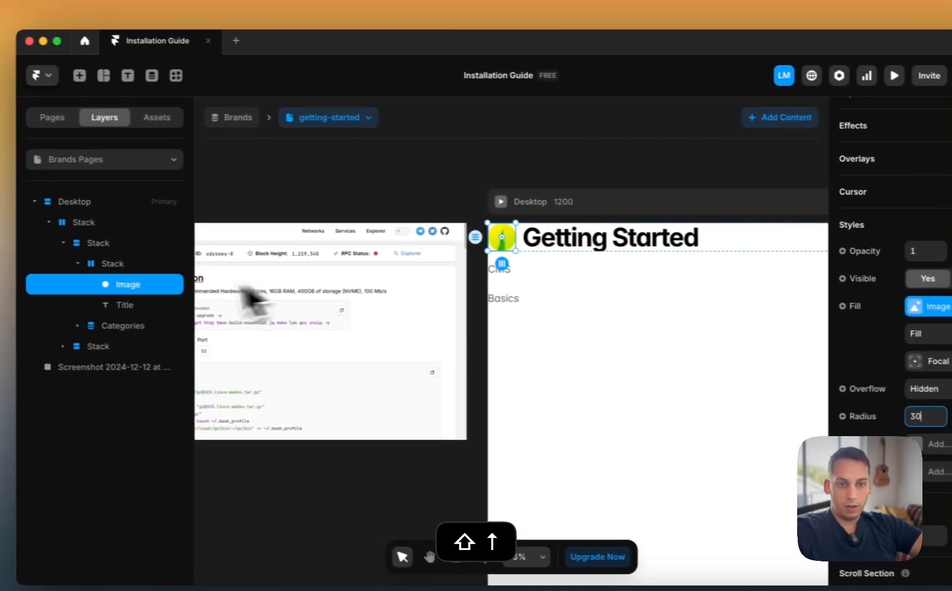
- Add even padding around the stack that holds the icon, title and categories
click(174, 269)
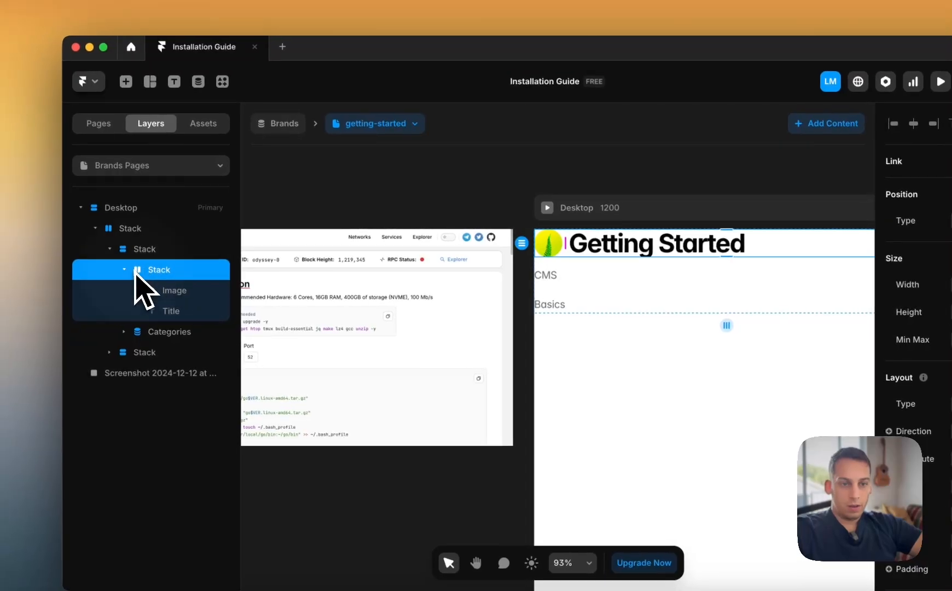
click(144, 251)
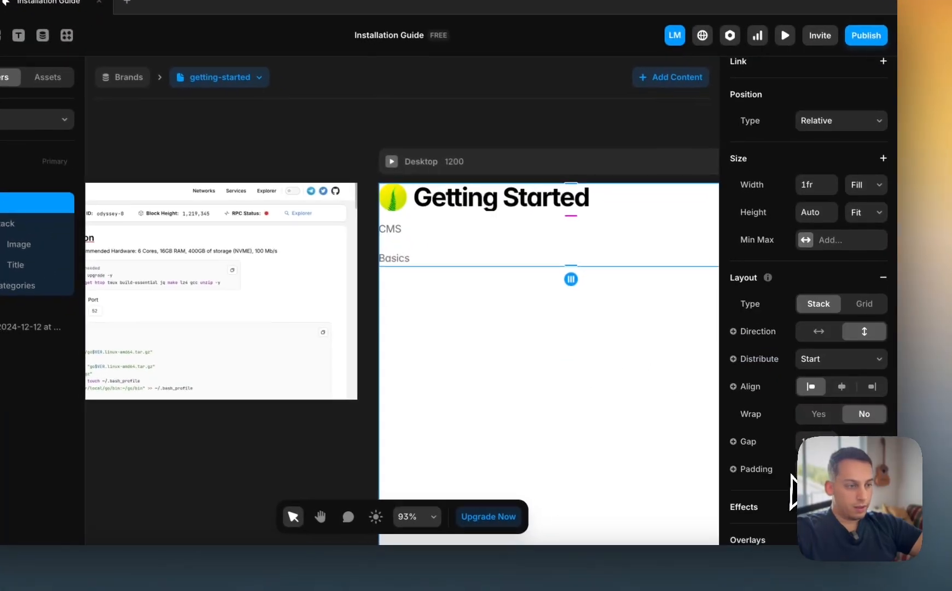
click(815, 468)
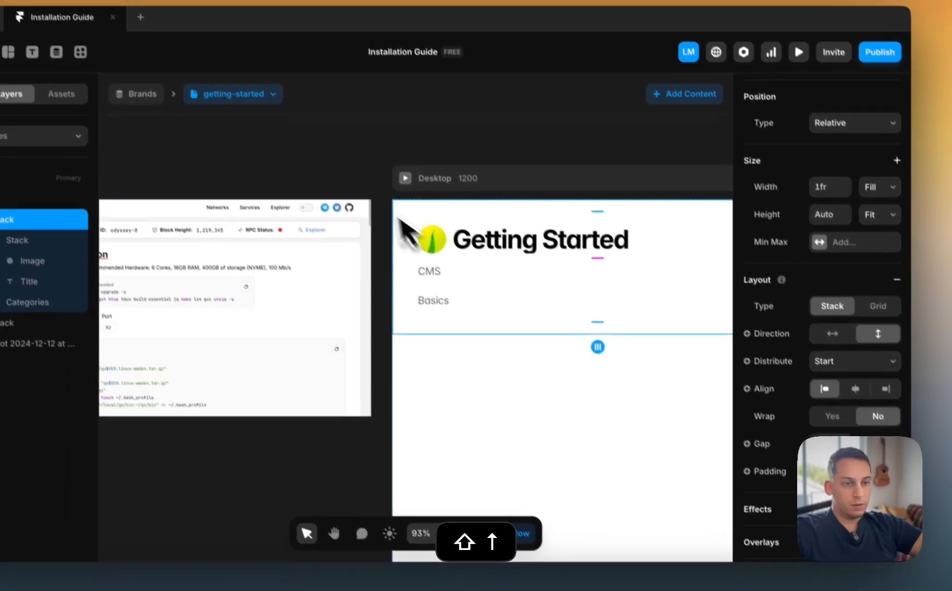
click(341, 136)
- Set the padding of the content text's stack to 40 on all sides
scroll(341, 136, down, 5)
scroll(340, 136, right, 4)
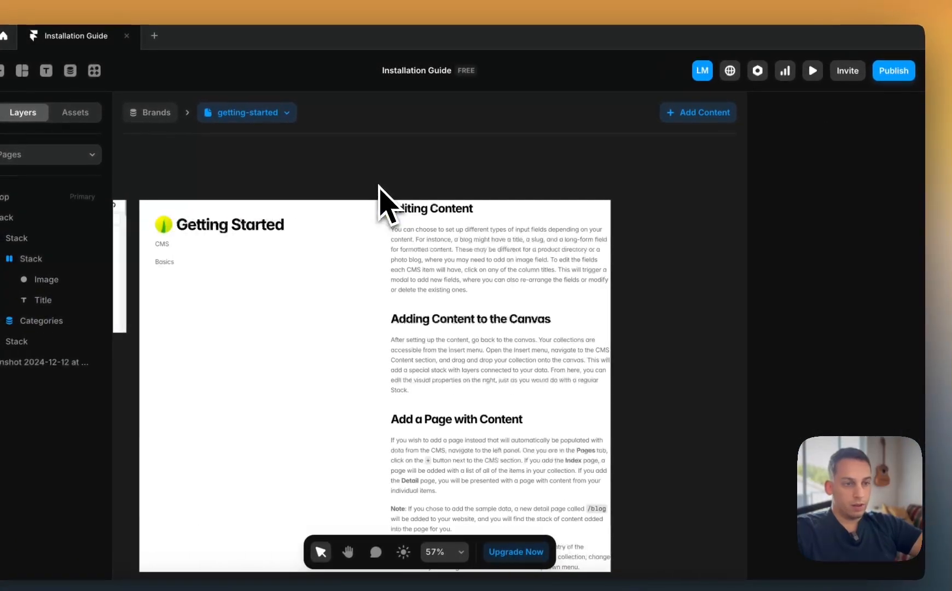
click(414, 249)
click(14, 342)
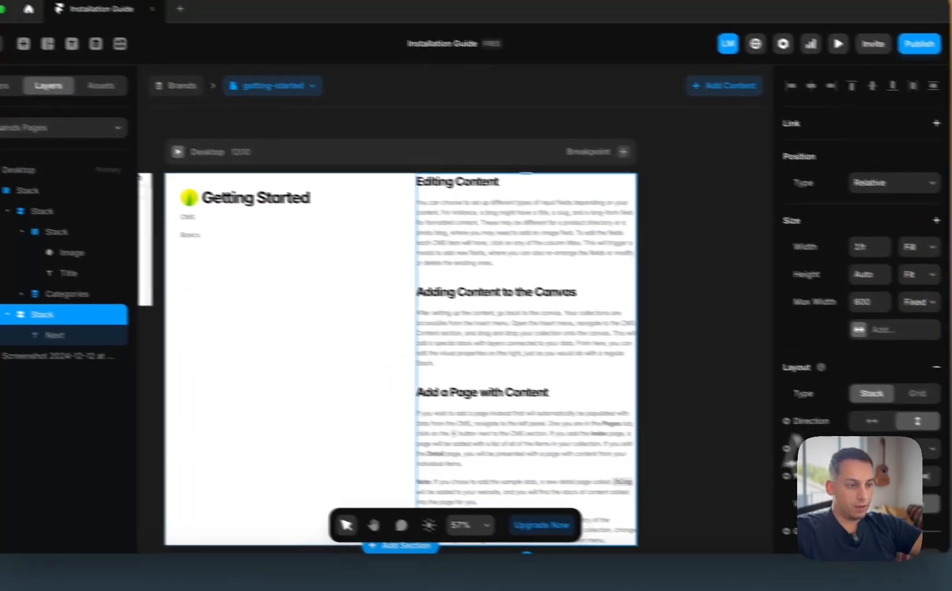
scroll(793, 442, down, 3)
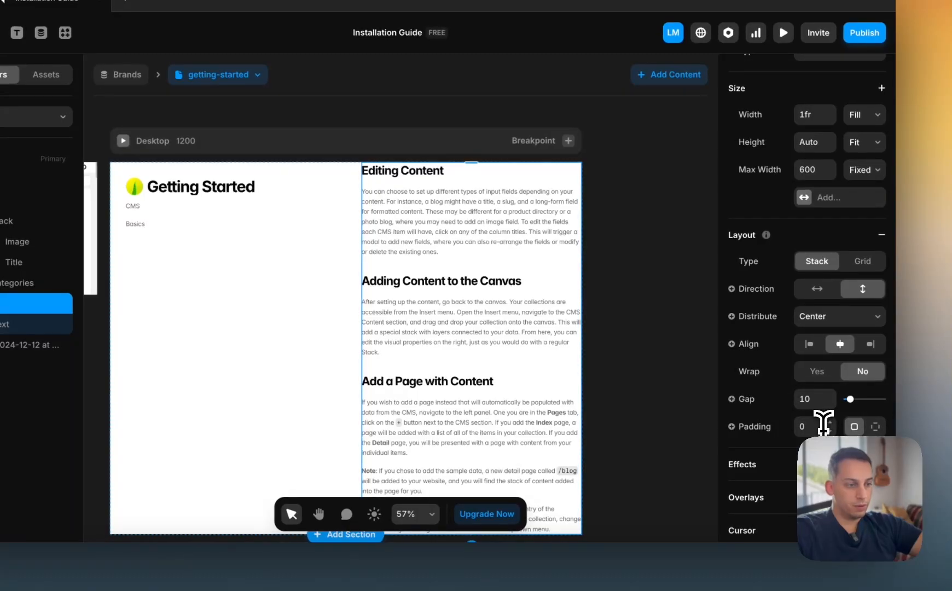
key(shift+Up)
key(shift+Up)
key(shift+Up)
key(shift+Up)
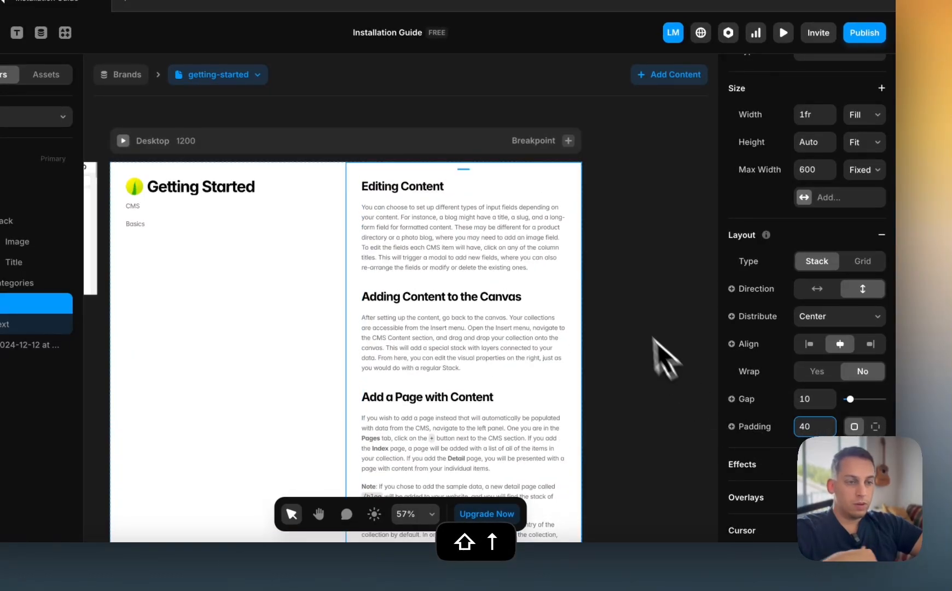
click(602, 274)
- Examine the reference screenshot's sidebar navigation and compare it with the detail page's Categories list and its nested Title
click(313, 257)
scroll(246, 206, left, 3)
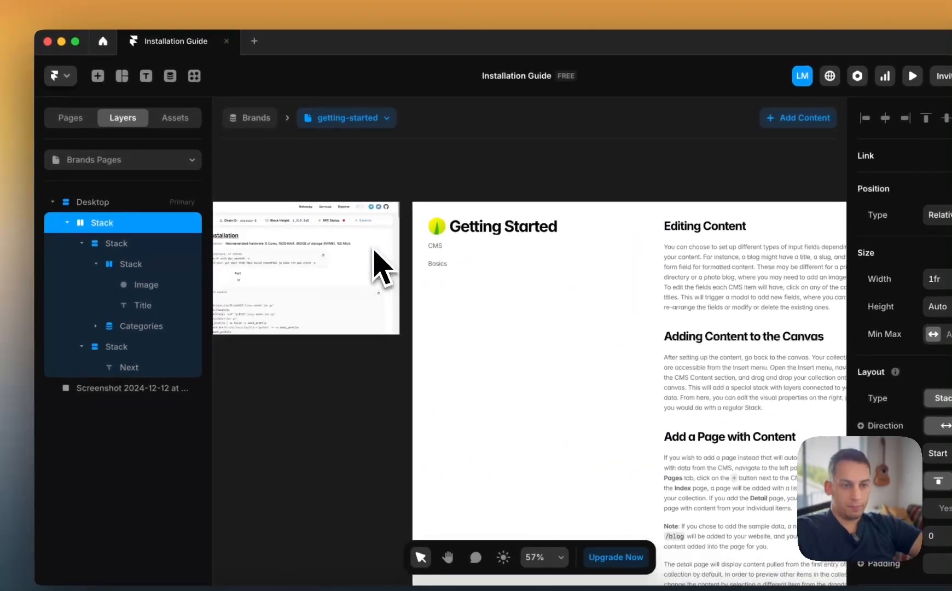
scroll(374, 249, left, 4)
scroll(373, 250, right, 2)
scroll(225, 240, up, 5)
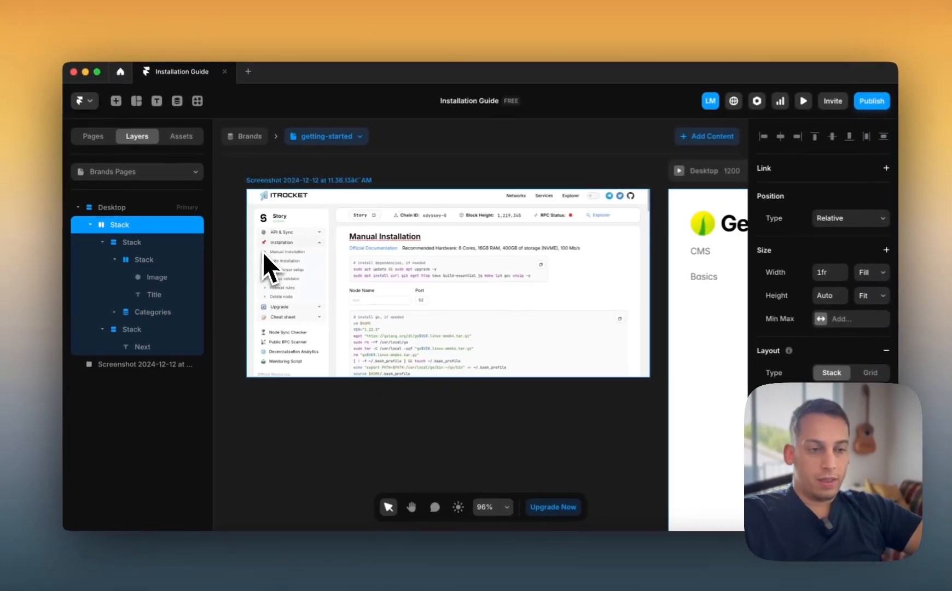
scroll(264, 253, right, 2)
scroll(265, 253, left, 2)
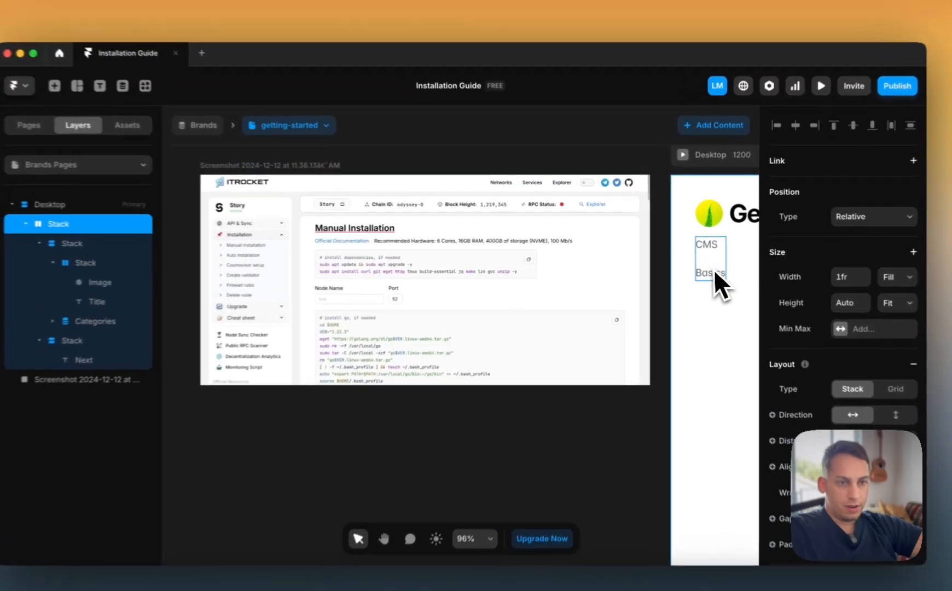
click(698, 268)
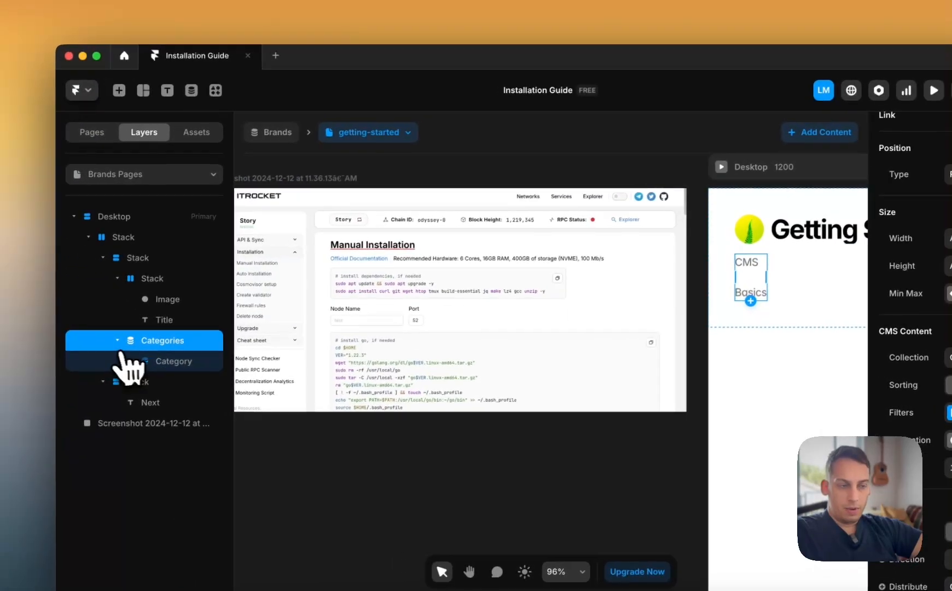
click(156, 364)
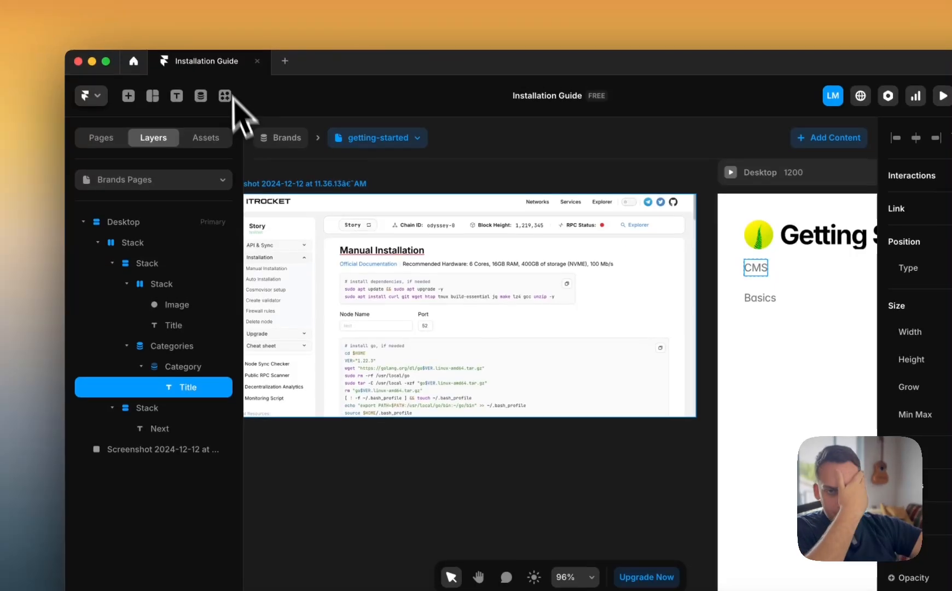
- Open the Brands collection's fields in the CMS and add a divider after the Content field
click(128, 91)
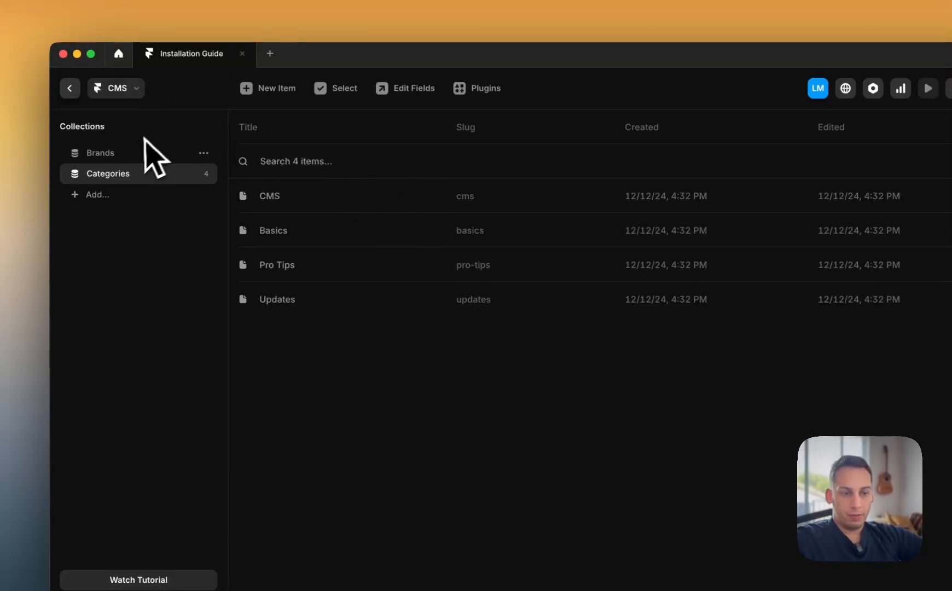
click(109, 153)
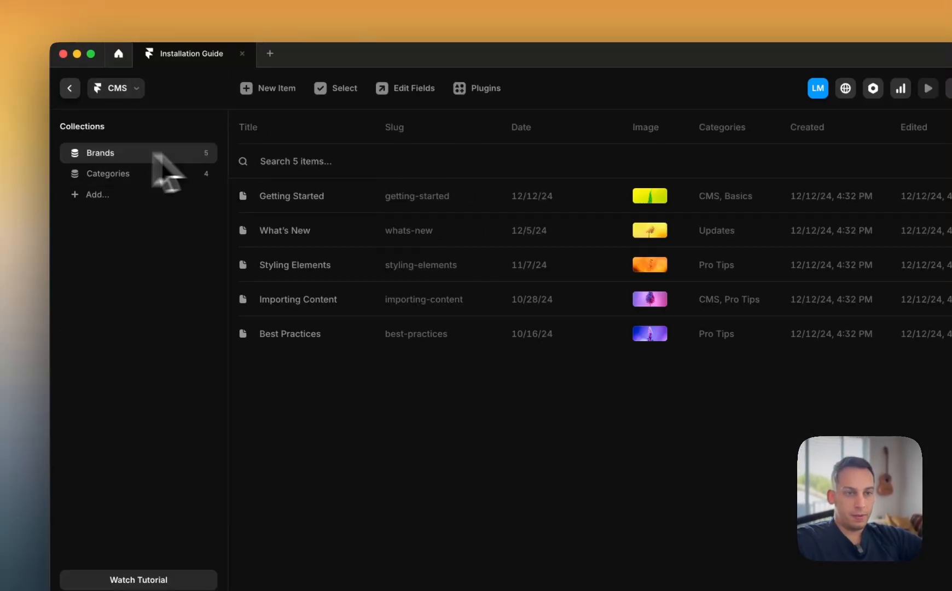
click(415, 88)
click(398, 350)
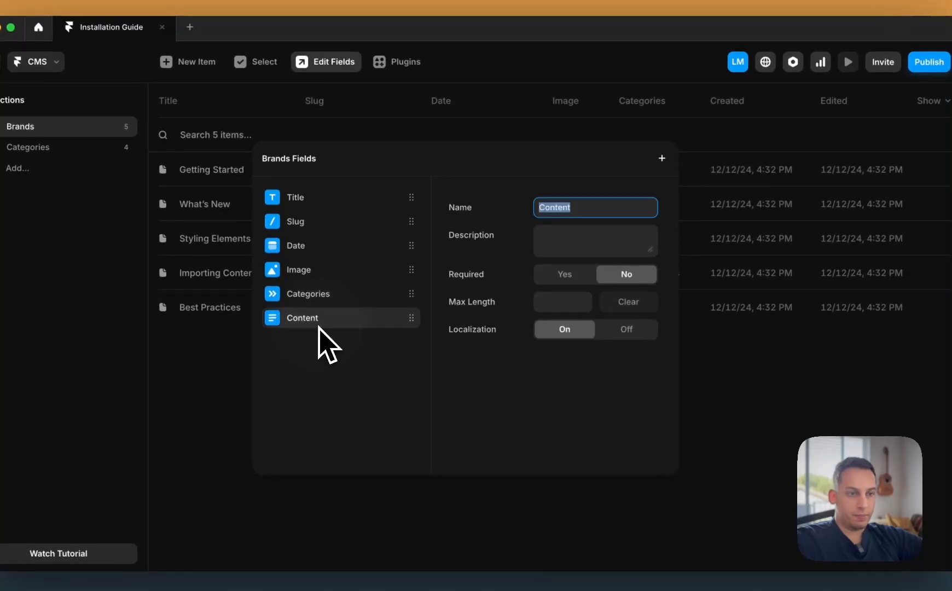
click(663, 162)
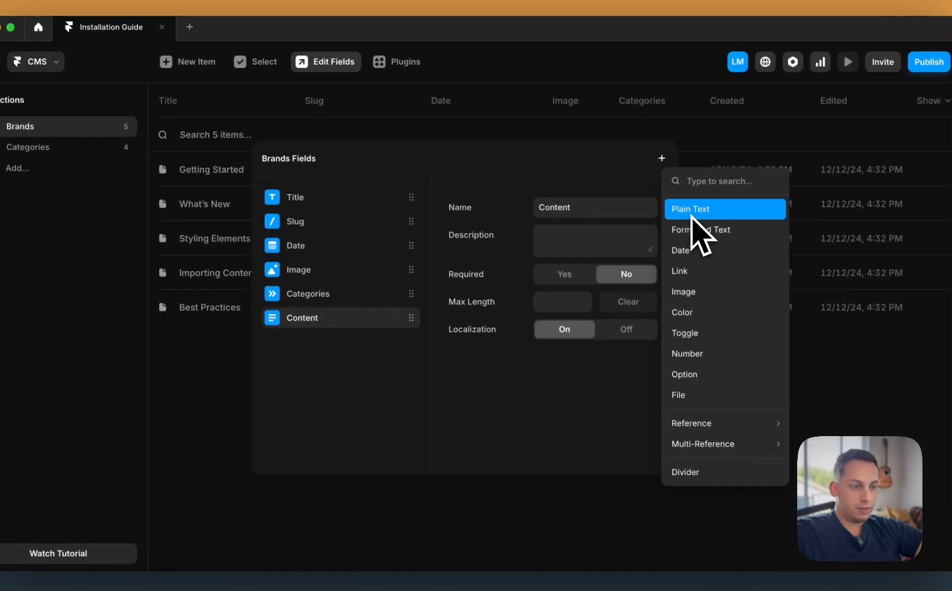
click(689, 472)
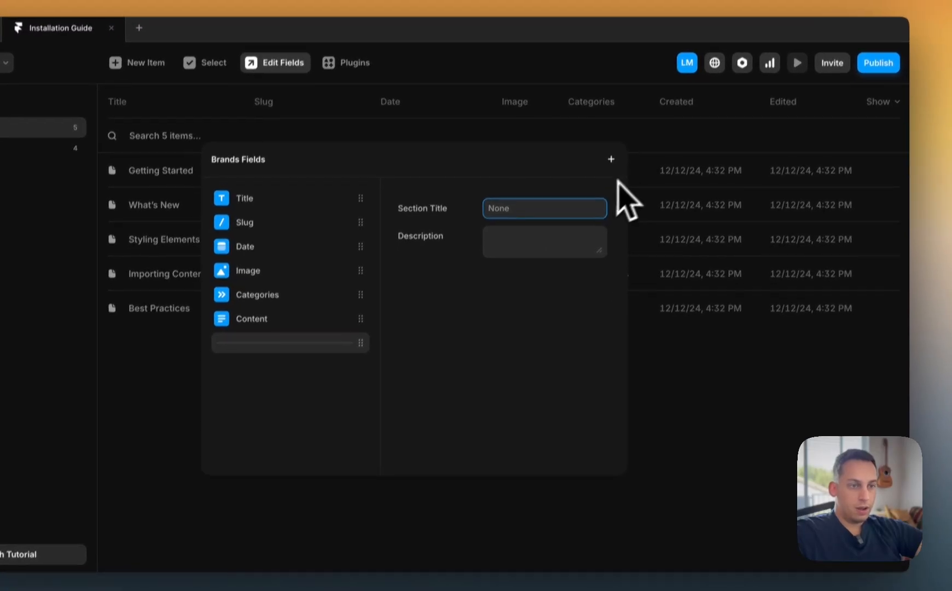
- Add a plain text field named "Cat. 1 Title" below the divider in the Brands collection's fields
click(612, 159)
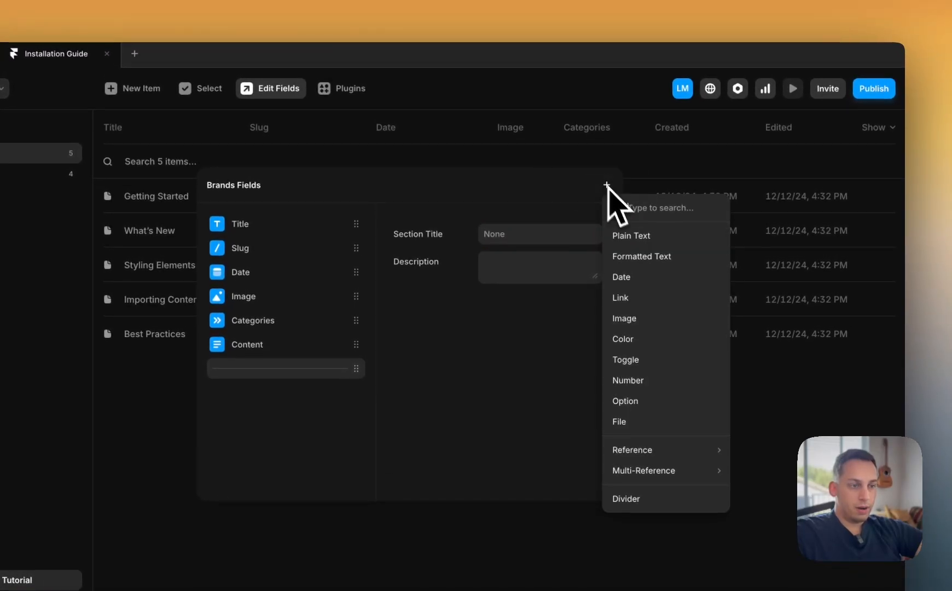
click(651, 243)
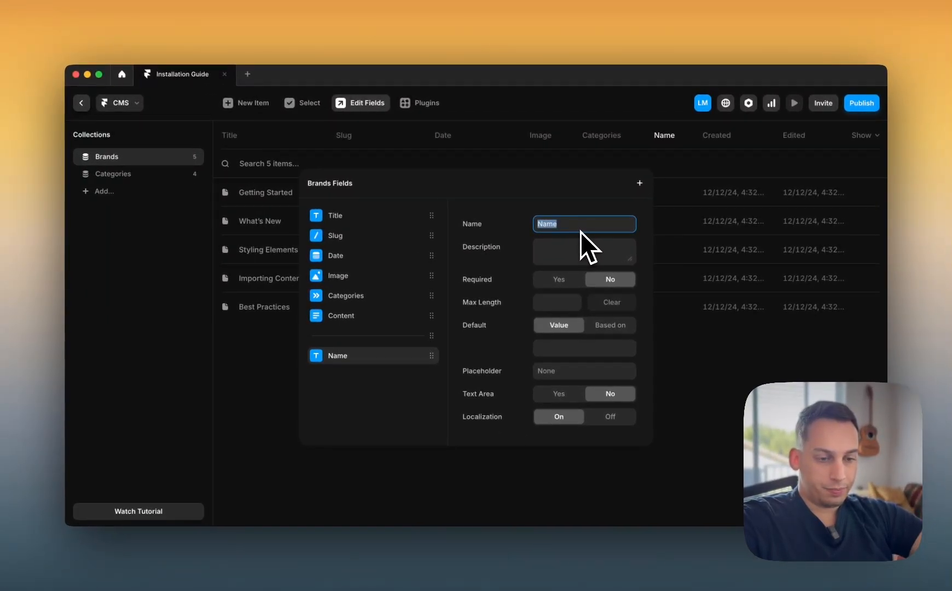
text(Cat. 1 )
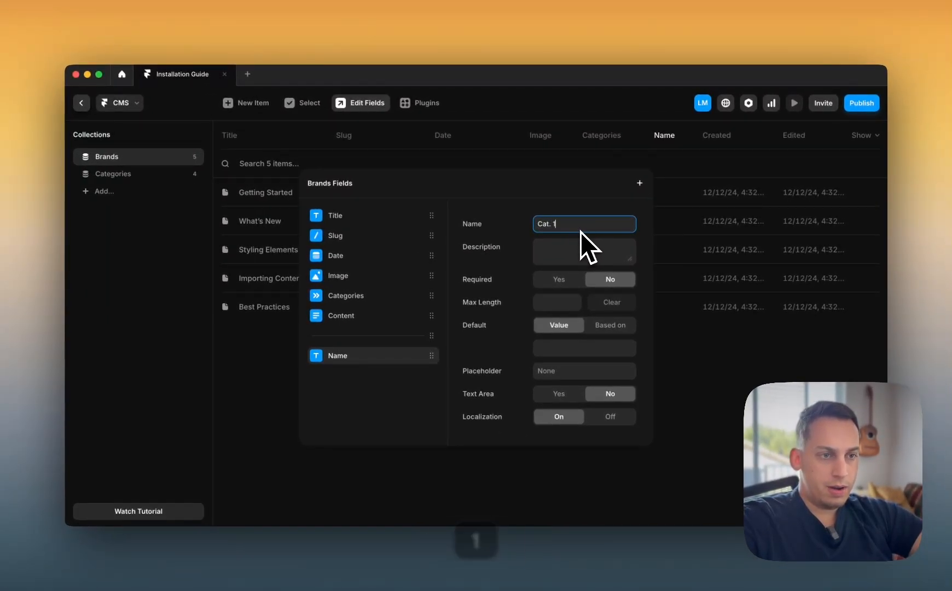
text(Title)
key(Return)
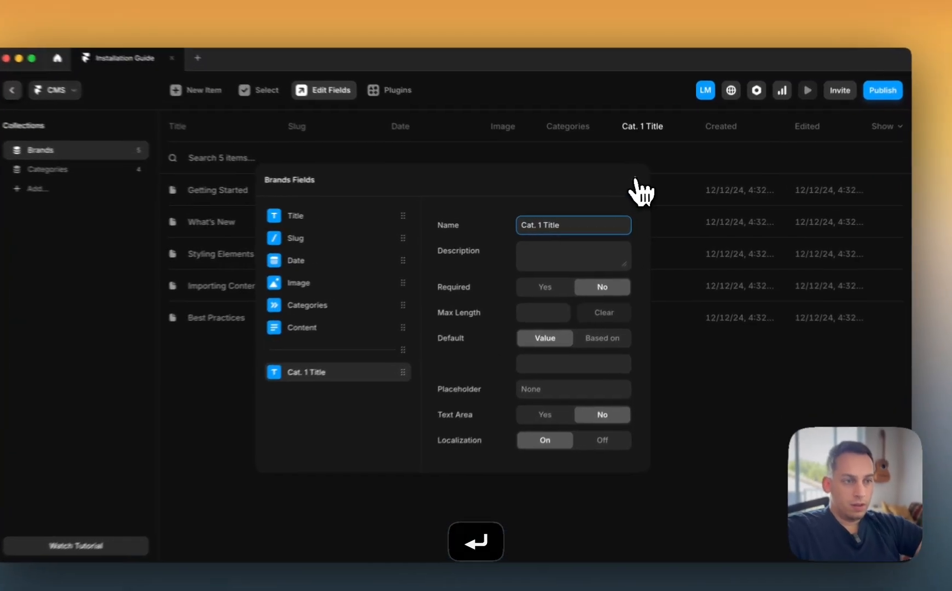
- Add a formatted text field named "Cat. 1 Content" to the Brands collection and close the field settings
click(636, 179)
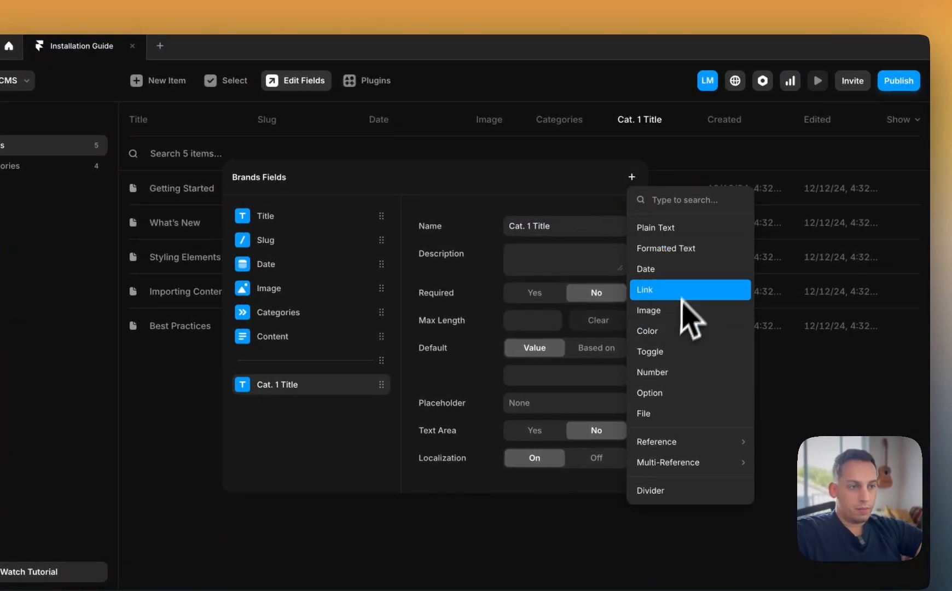
click(677, 242)
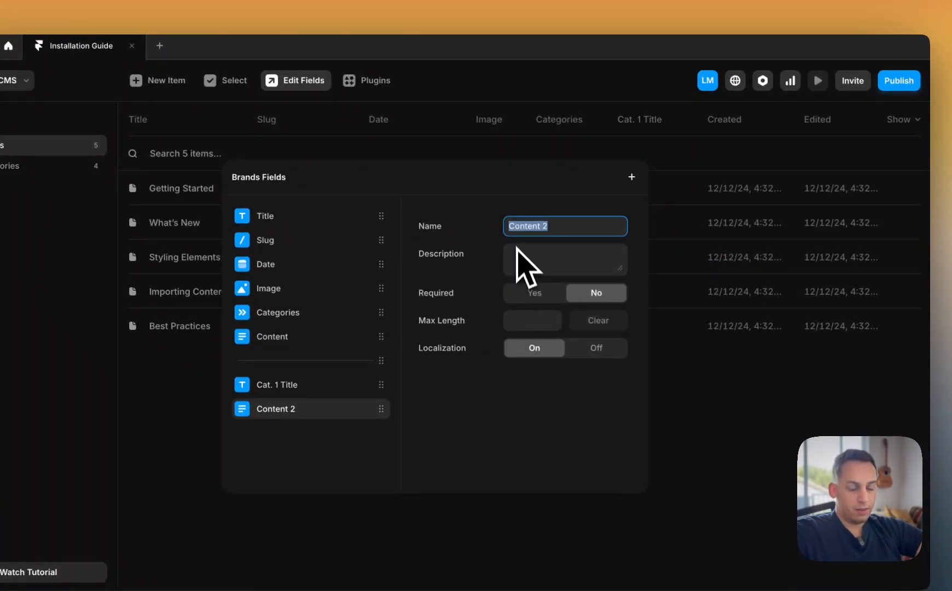
text(Cat 1)
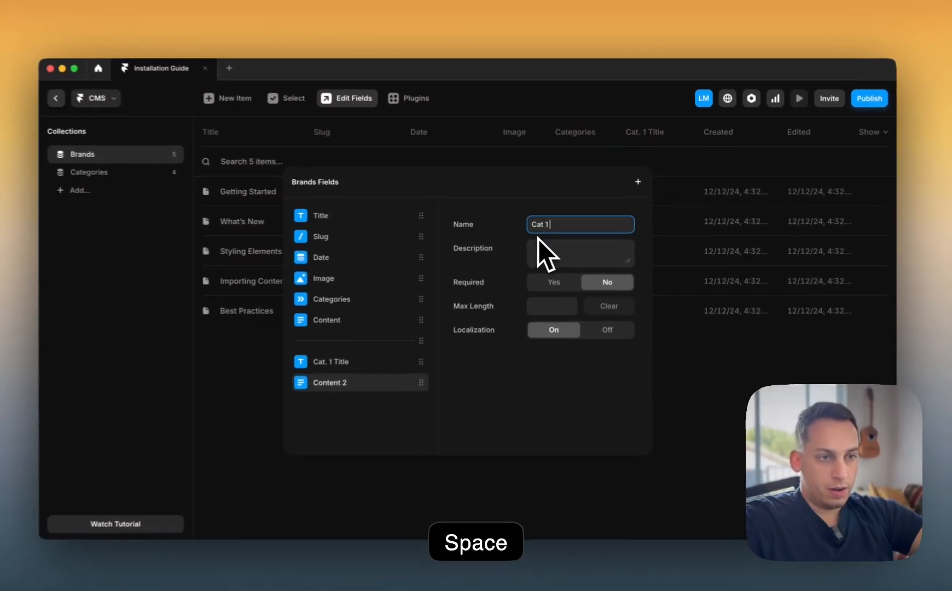
key(BackSpace)
text(. )
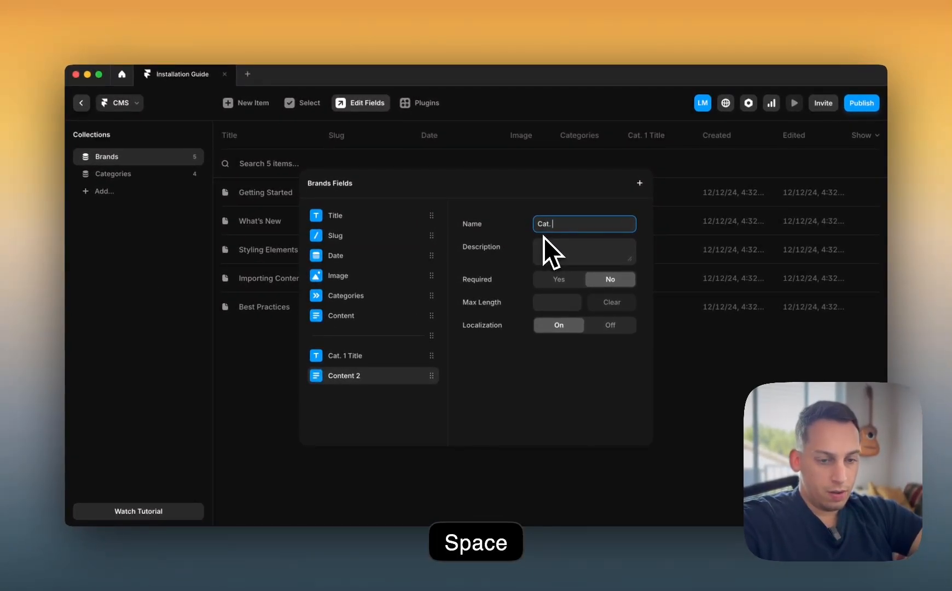
text(1 Content)
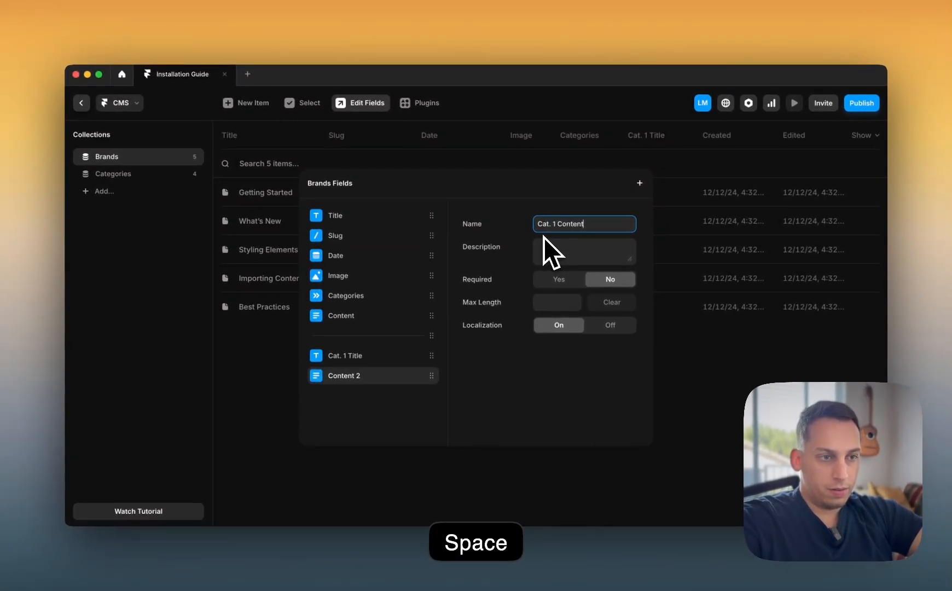
key(Return)
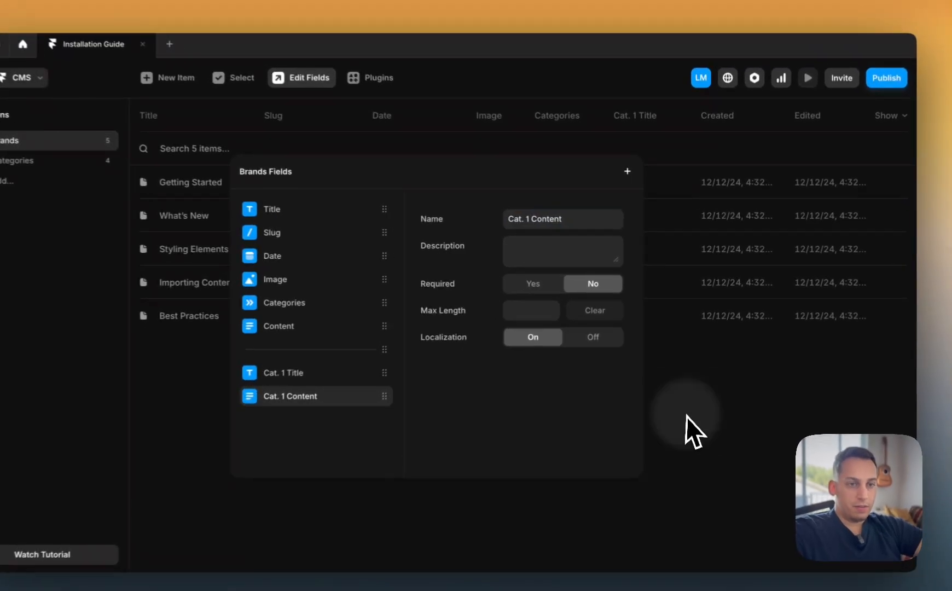
click(688, 402)
click(567, 196)
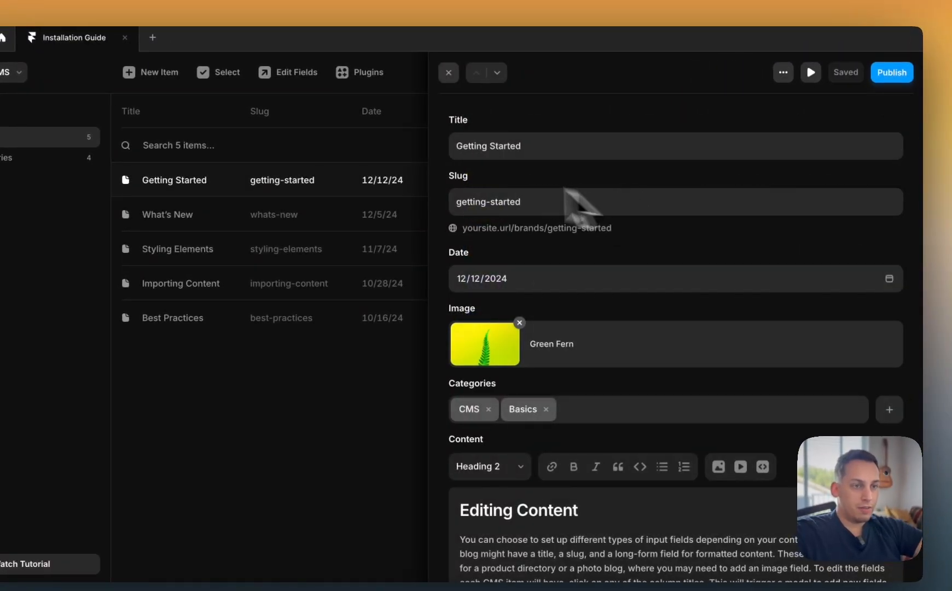
click(365, 145)
- Hide the Created and Edited columns from the Brands collection's item table
click(854, 135)
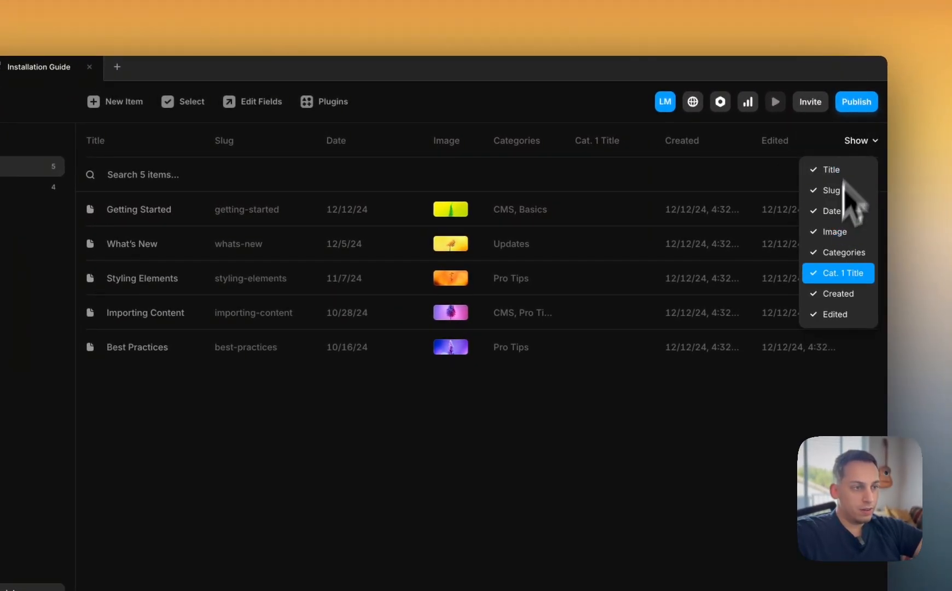
click(835, 294)
click(834, 315)
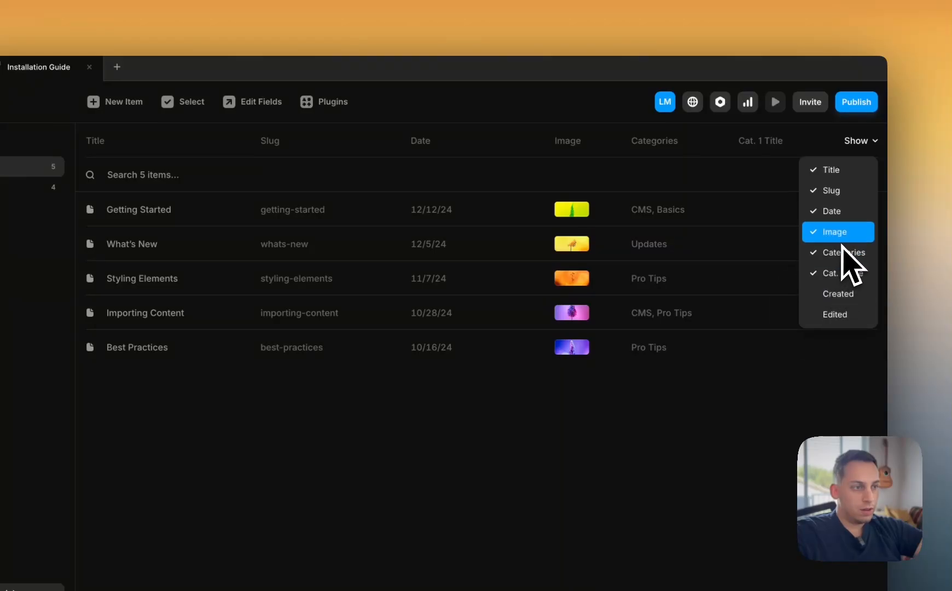
key(Escape)
click(252, 102)
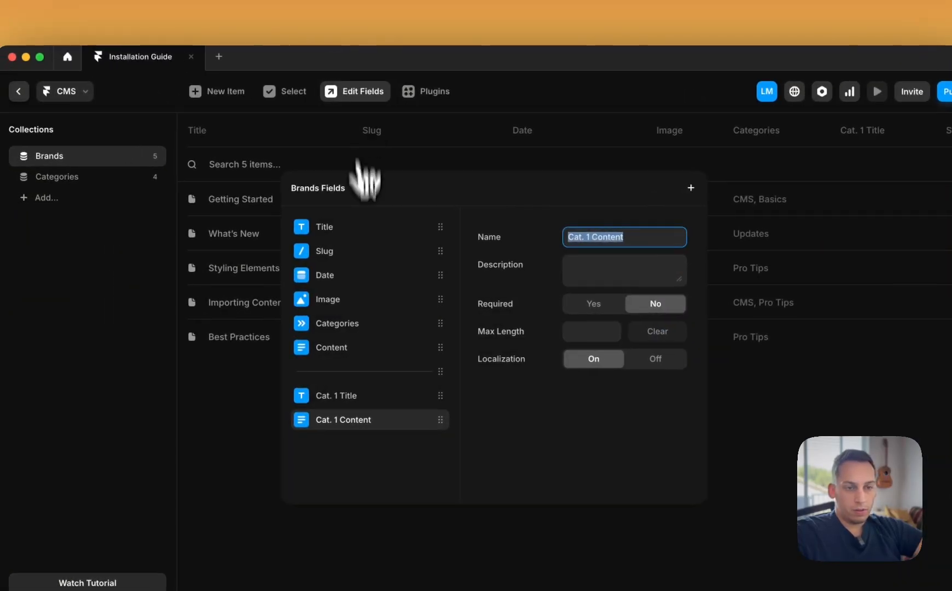
click(778, 439)
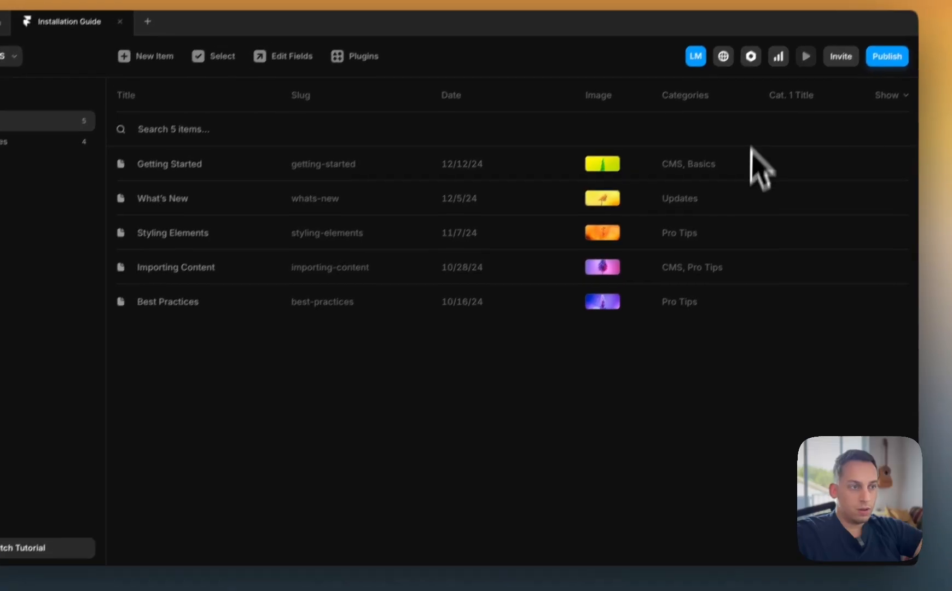
- In the Getting Started item, enter "Test" as Cat. 1 Title and "Test Content" as Cat. 1 Content, then save and close it
click(775, 166)
scroll(720, 395, down, 8)
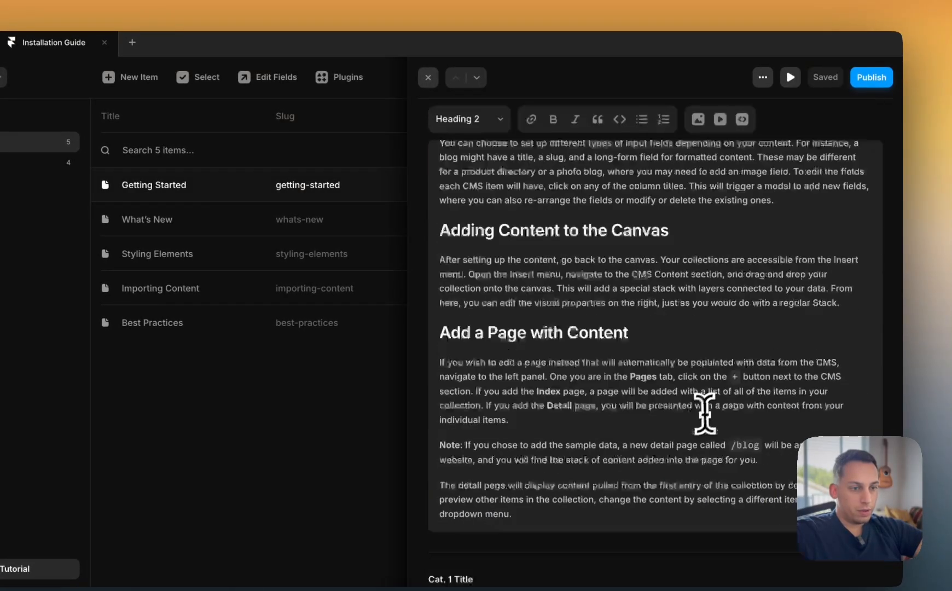
scroll(704, 414, down, 5)
click(480, 282)
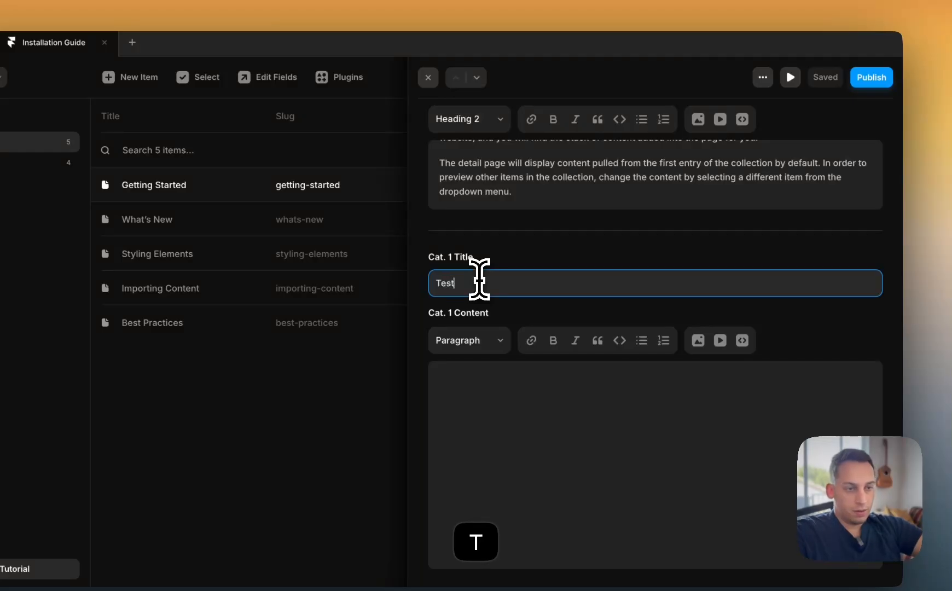
click(453, 374)
text(Test )
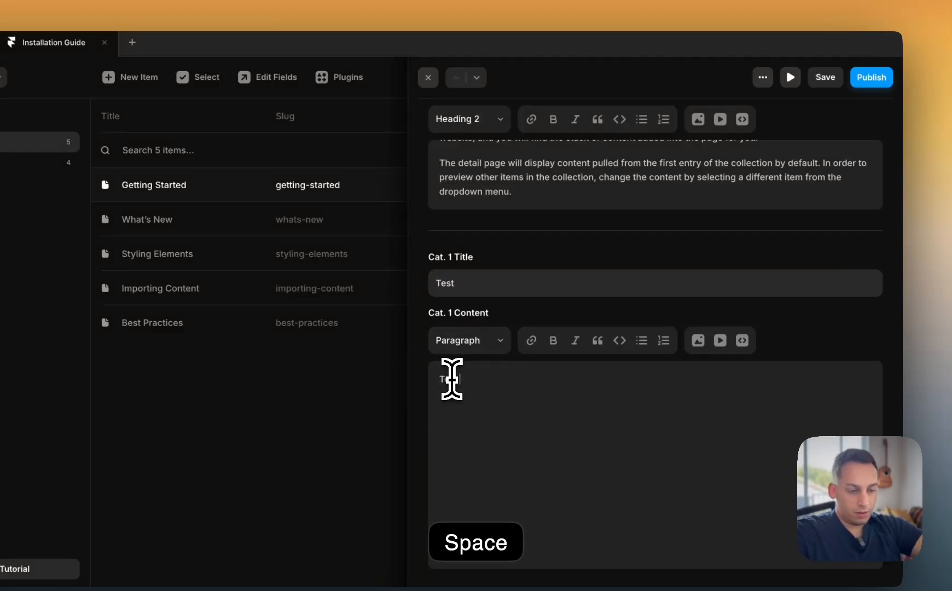
text(Content)
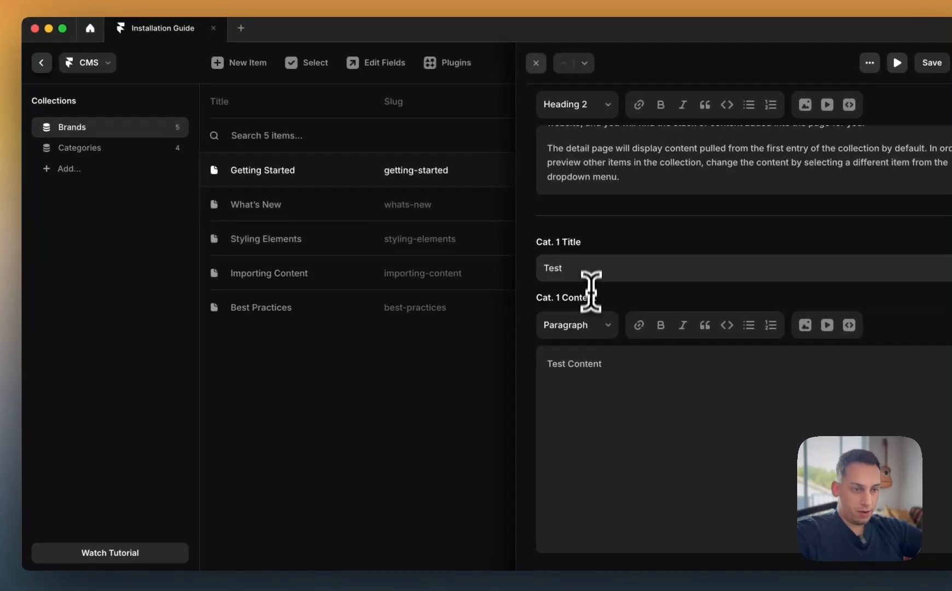
key(super+s)
click(475, 375)
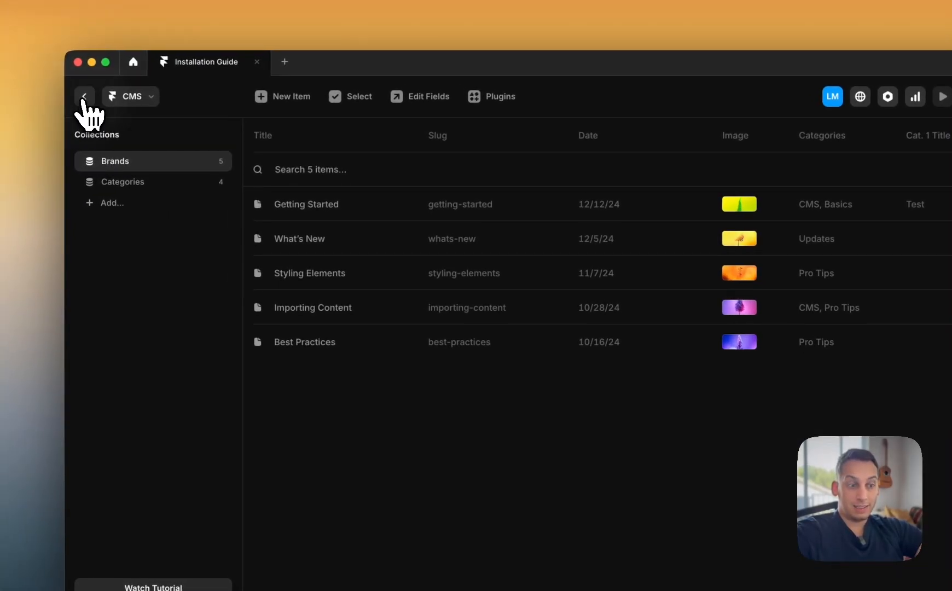
- Insert a Brands collection list on the Brands detail page and nest it inside the Category item, below its Title
click(84, 97)
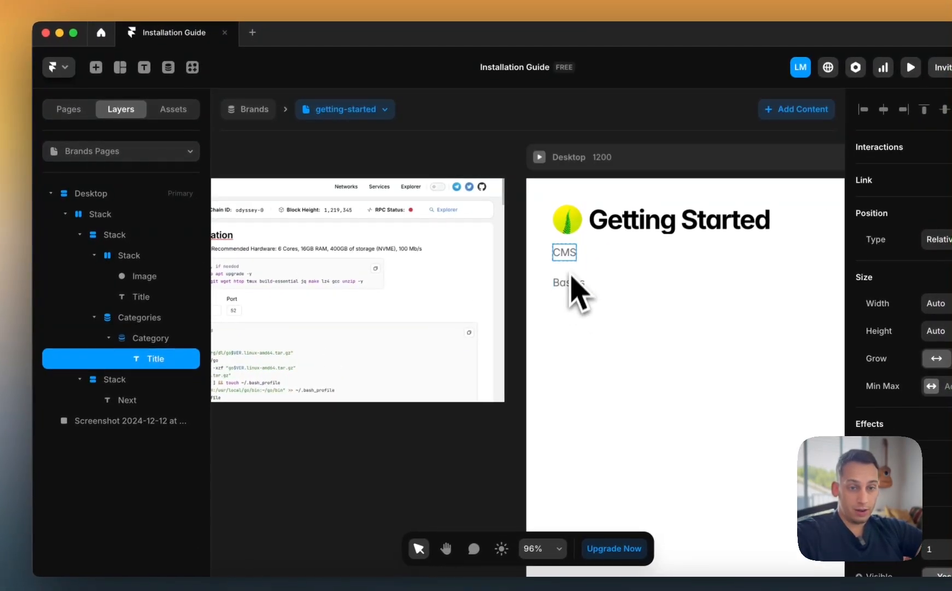
click(108, 338)
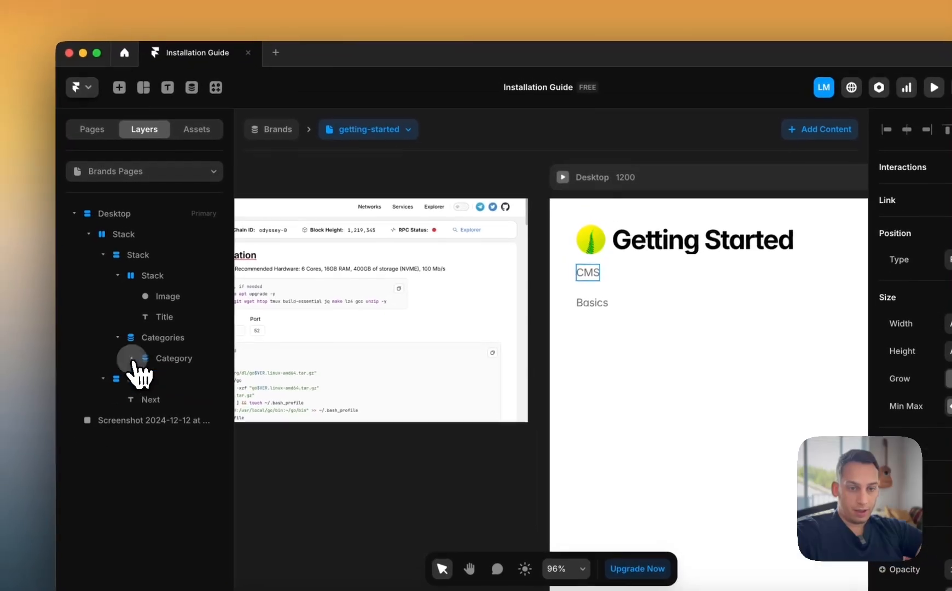
click(109, 338)
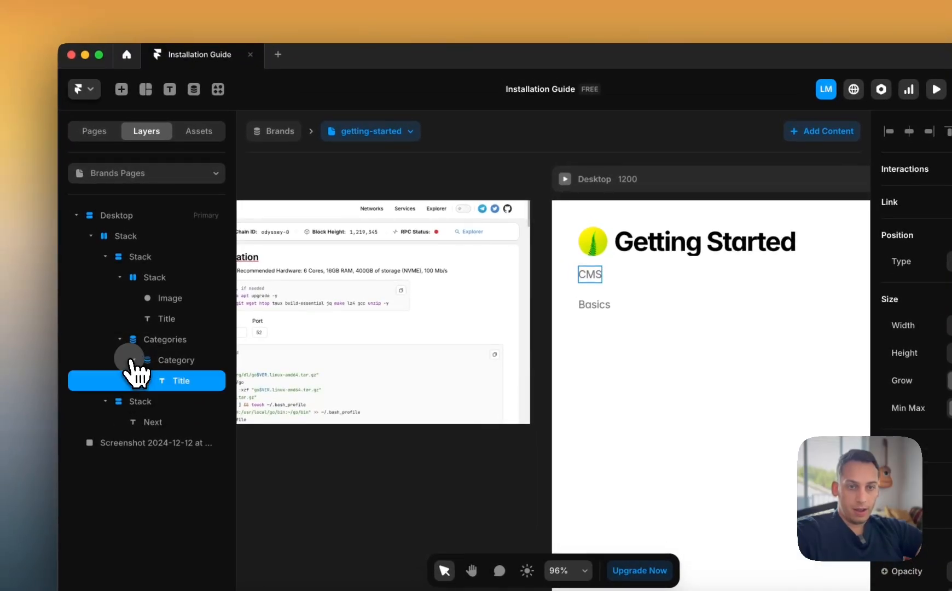
click(121, 90)
mouse_move(185, 395)
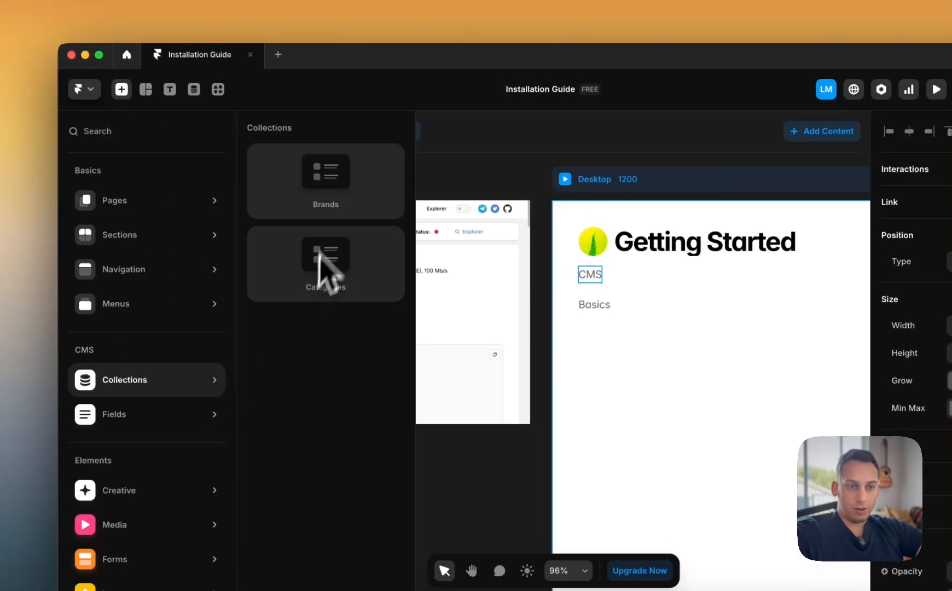
drag(344, 210, 576, 267)
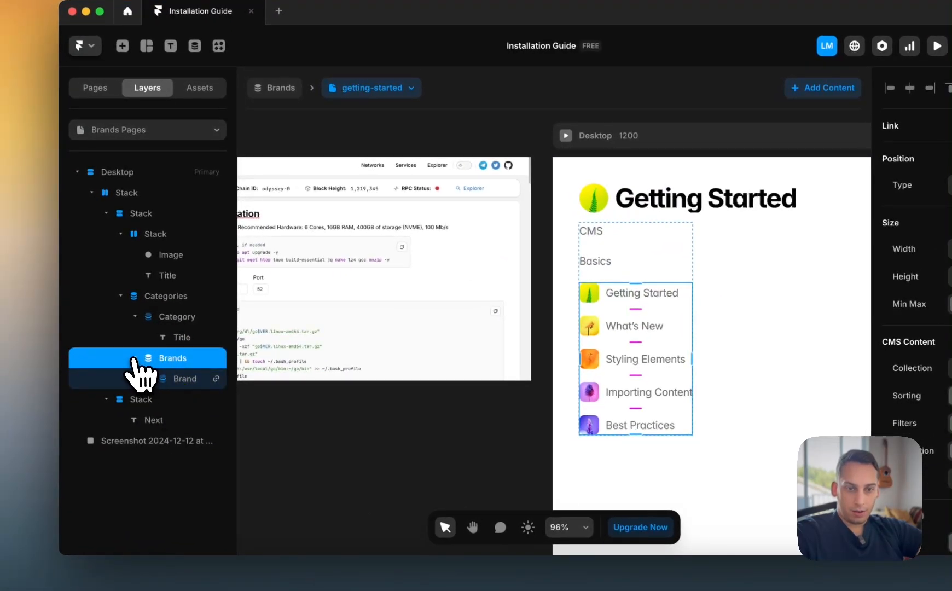
click(134, 358)
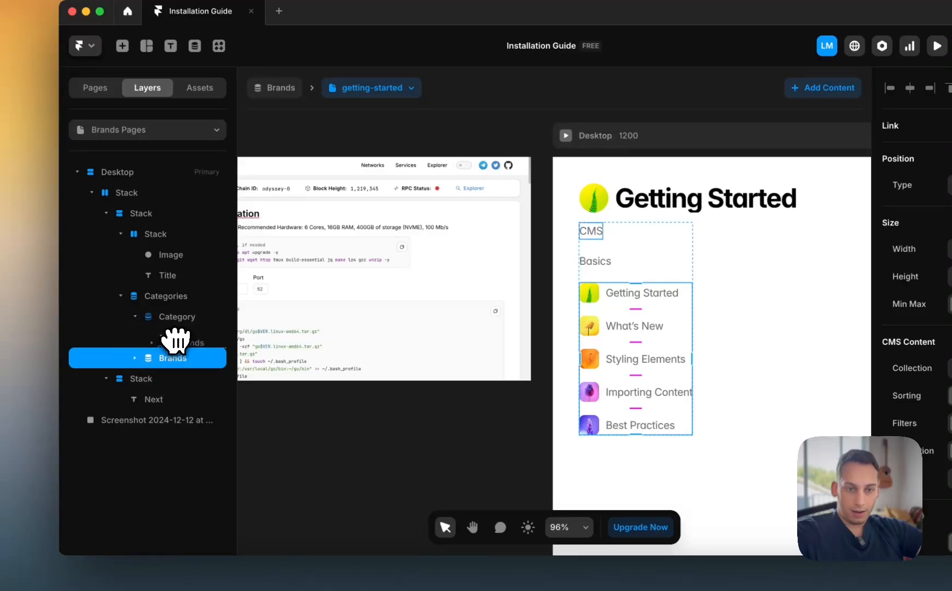
drag(183, 340, 182, 340)
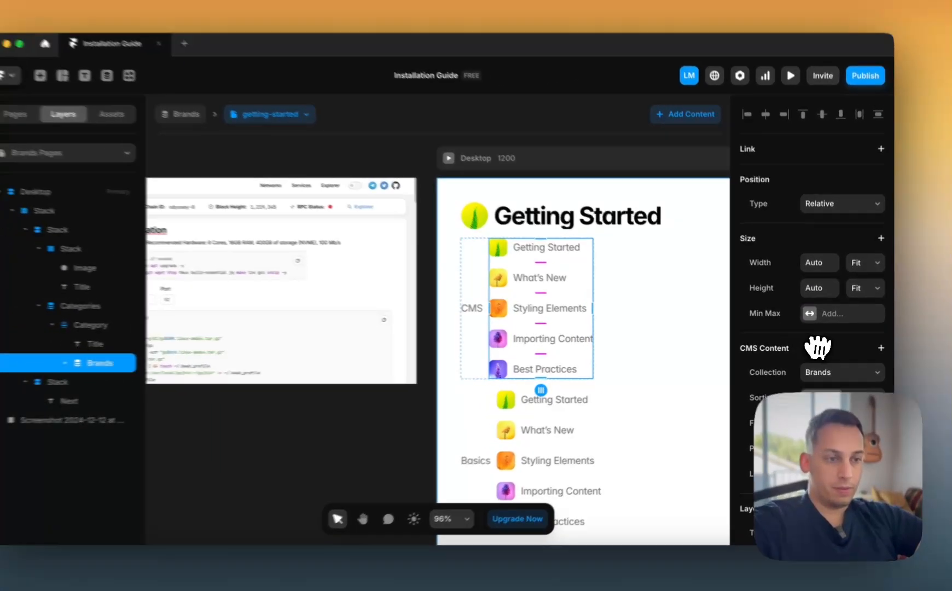
- Examine the nested Brands list on the page along with its filter and source collection options
scroll(449, 293, down, 2)
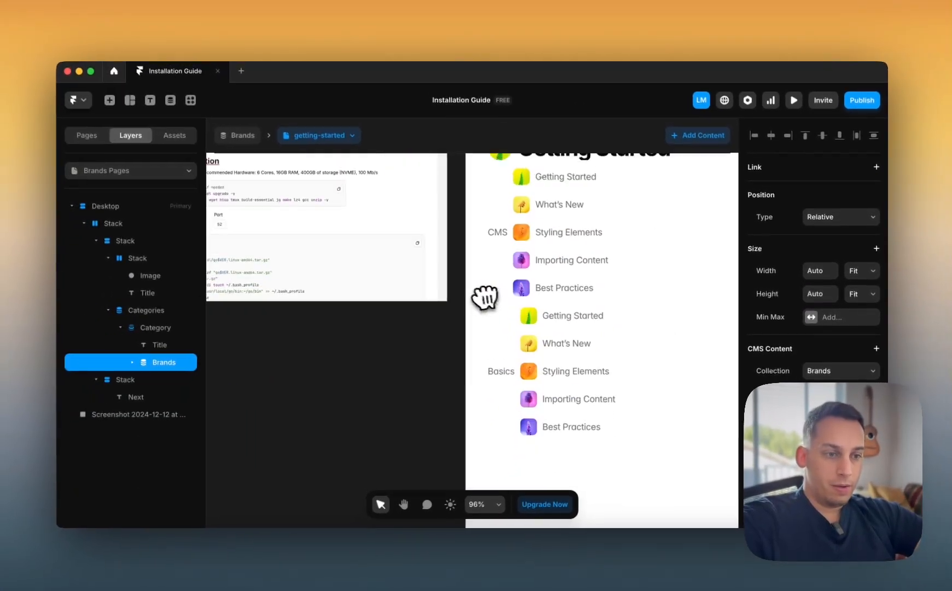
scroll(438, 229, down, 2)
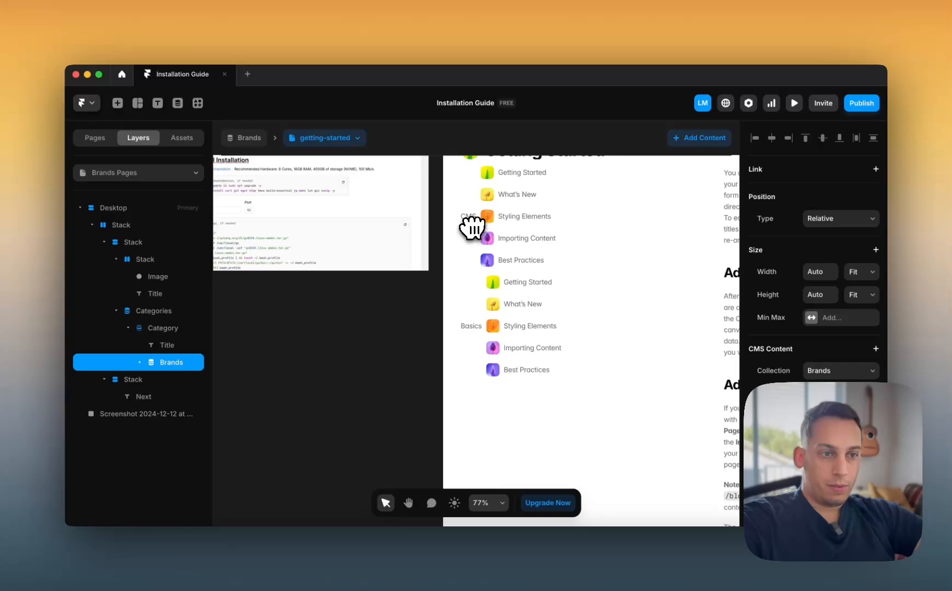
scroll(471, 227, up, 2)
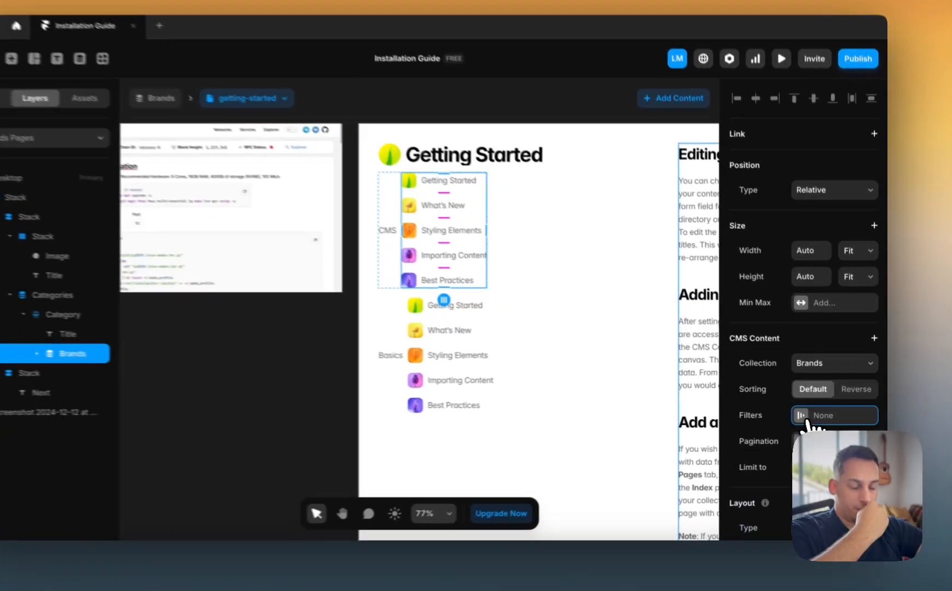
click(837, 418)
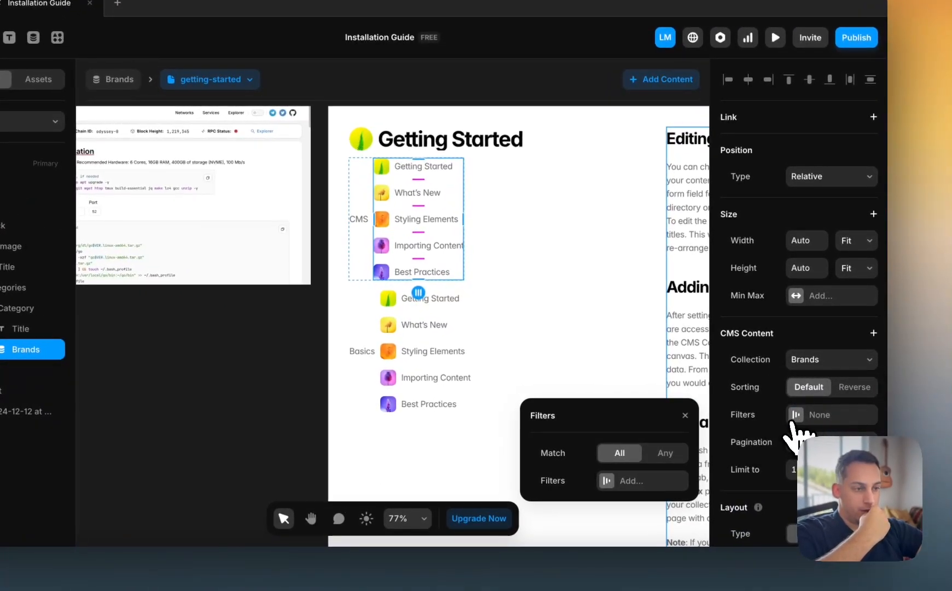
click(832, 356)
click(826, 361)
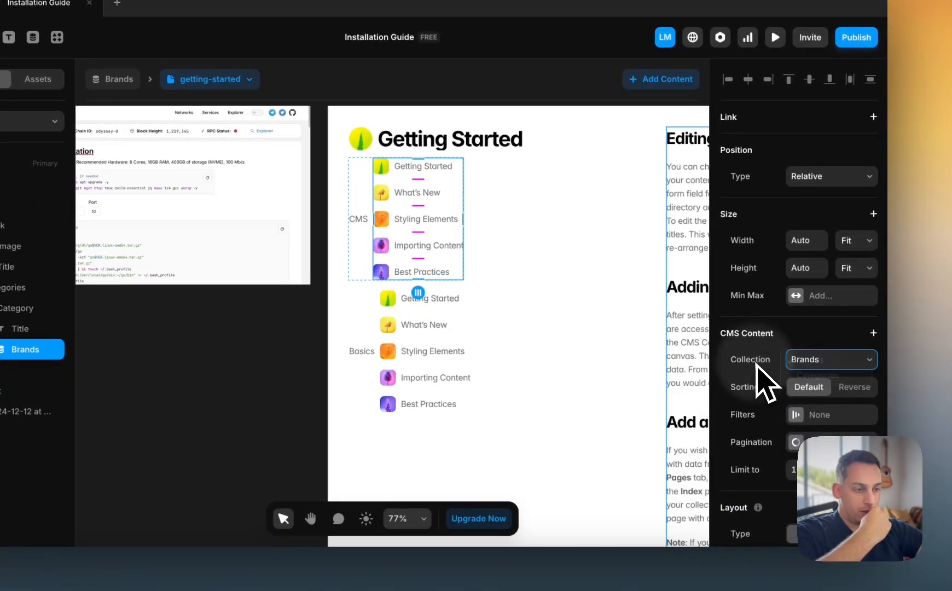
scroll(782, 394, down, 2)
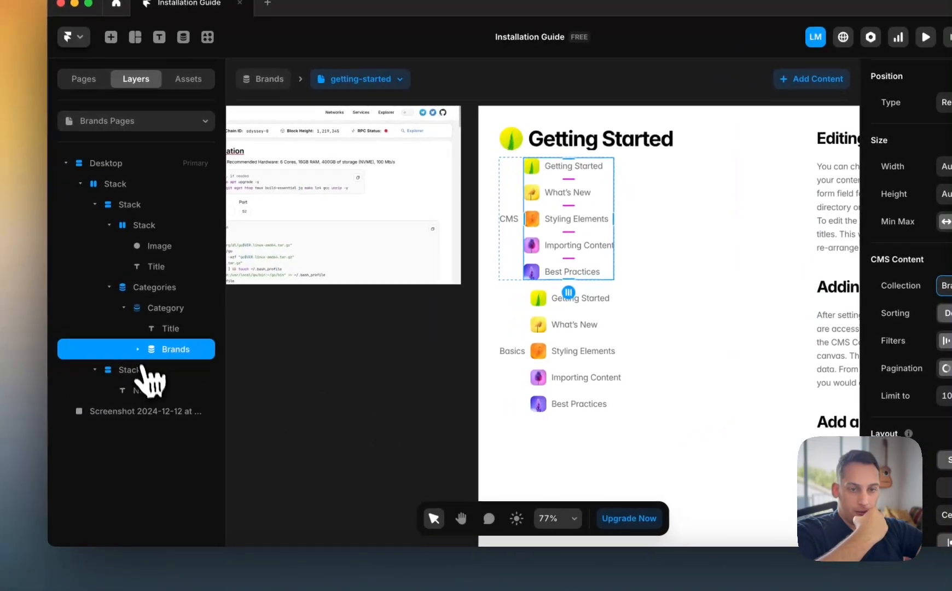
- Delete the image from the Brand item in the nested Brands list, keeping only its title
click(145, 349)
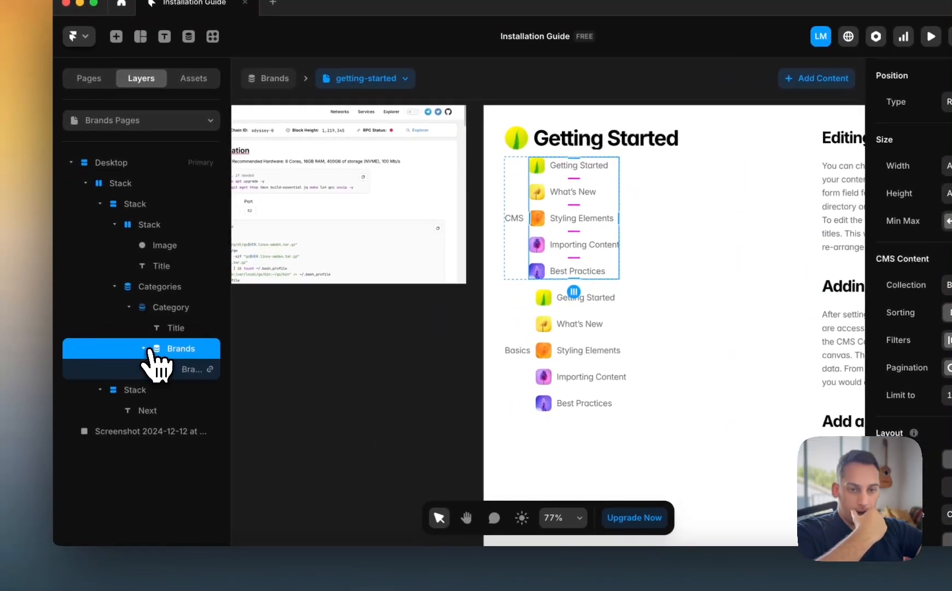
click(158, 368)
click(184, 390)
key(BackSpace)
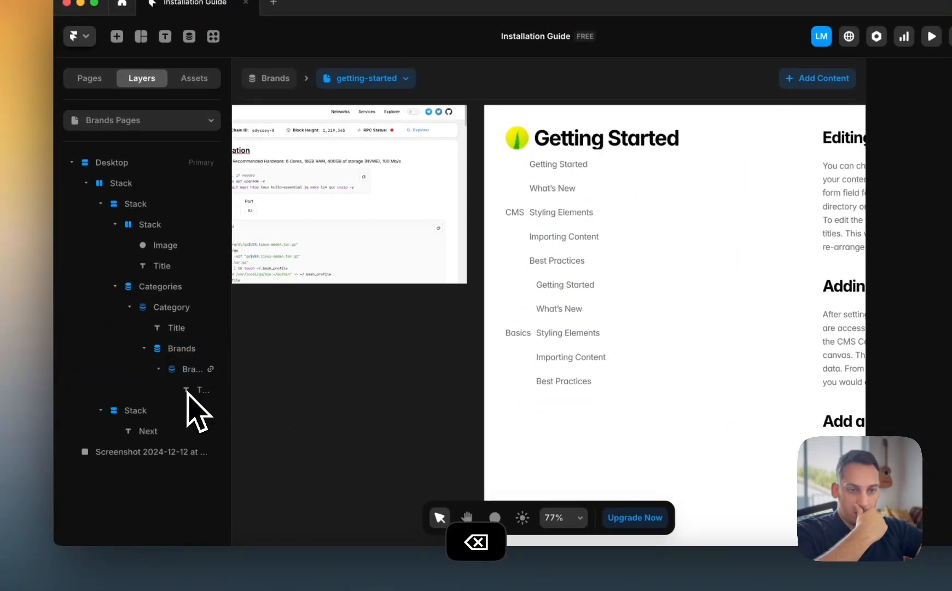
- Set the Category item's stack direction to vertical so its Title sits above the nested Brands list
click(193, 395)
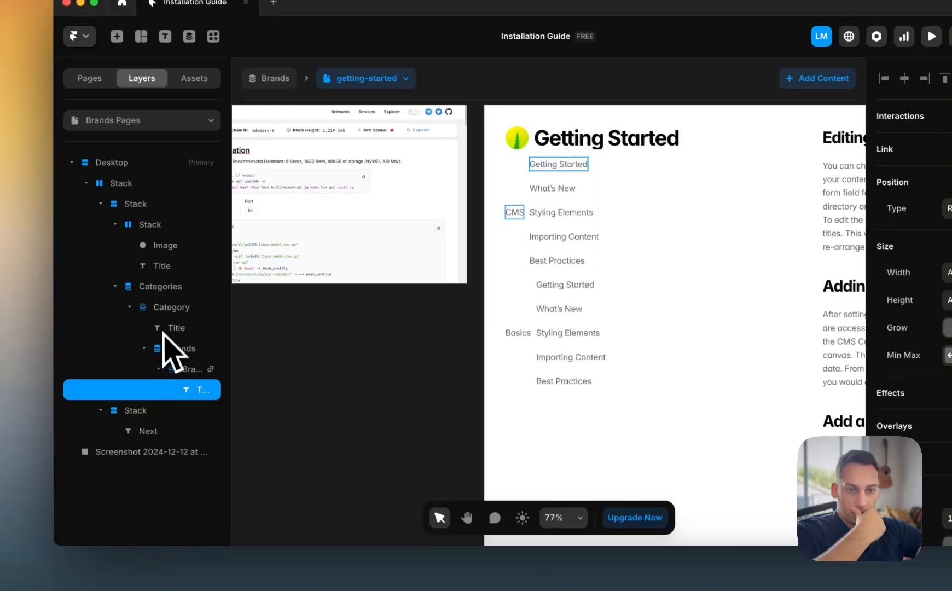
click(164, 307)
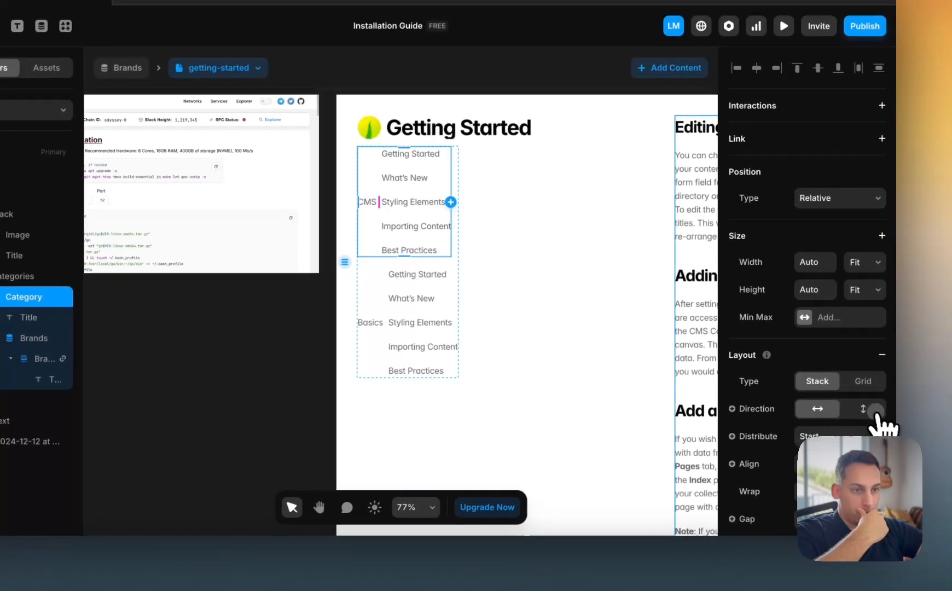
click(951, 419)
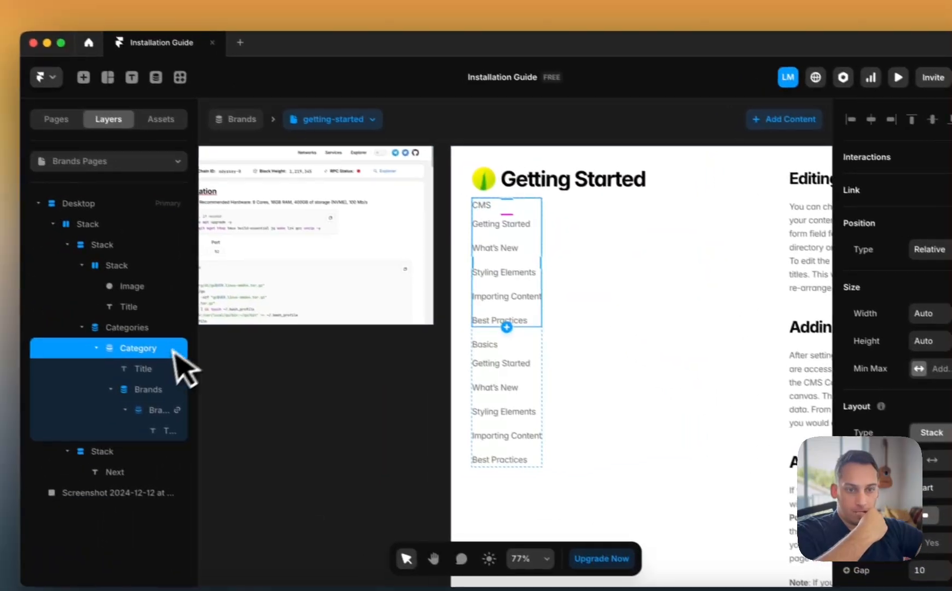
- Remove the Body style from the Category item's Title and make it #000000, size 20 and Semibold
click(40, 328)
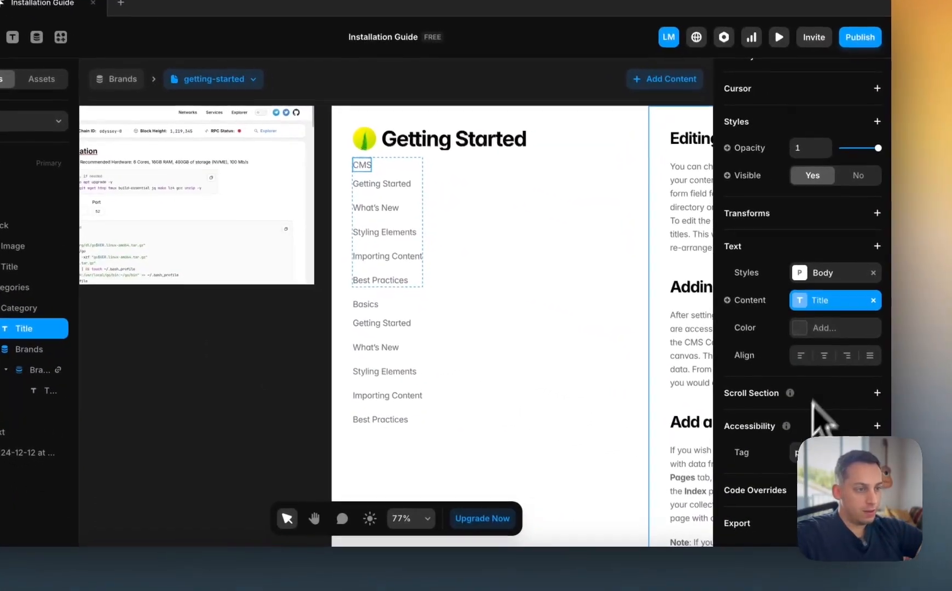
click(873, 272)
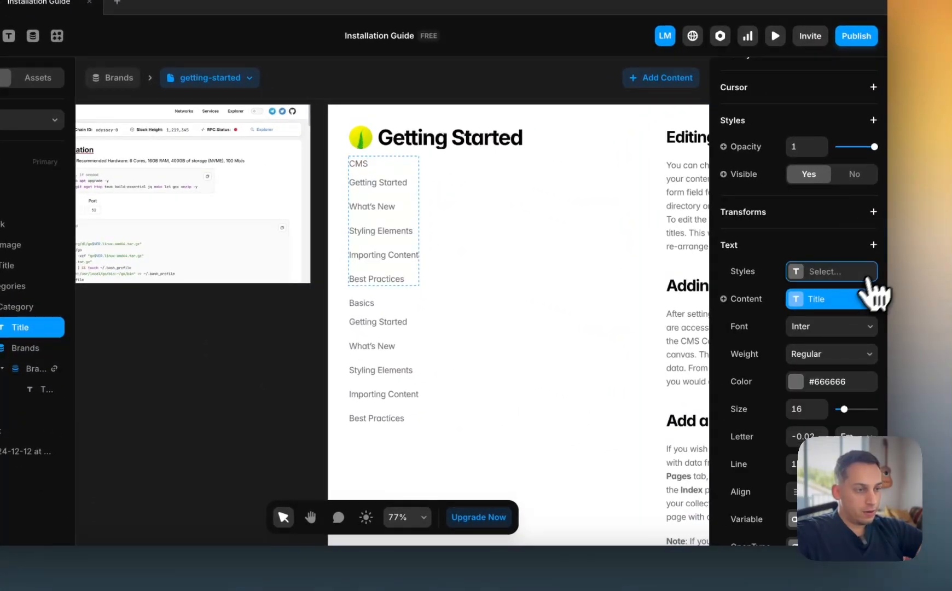
click(799, 388)
drag(563, 346, 395, 500)
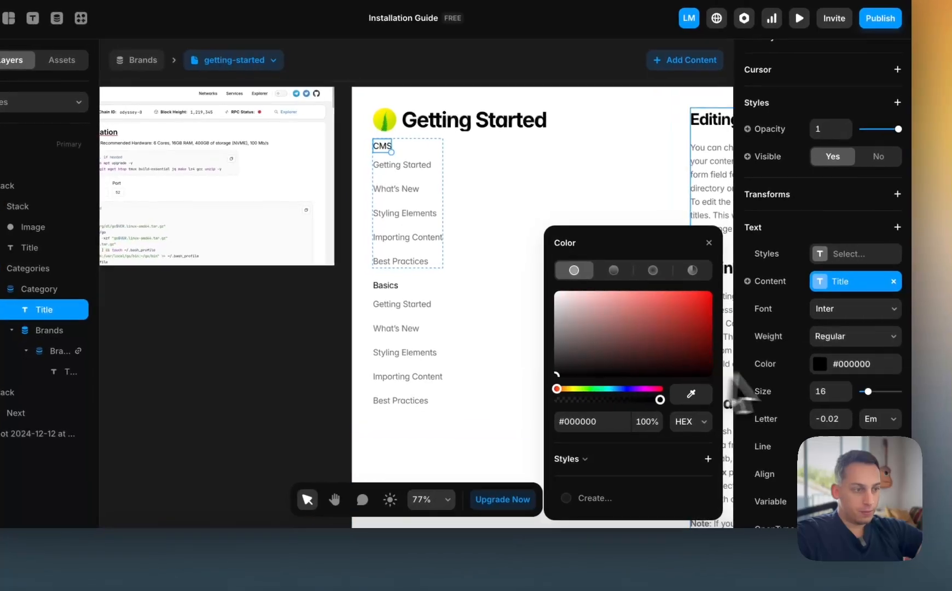
click(817, 391)
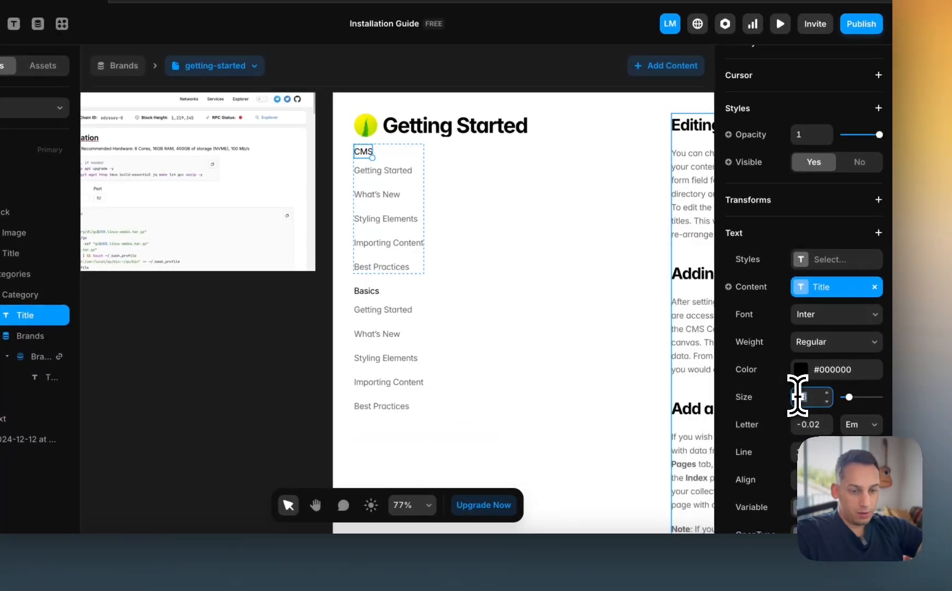
text(20)
key(Return)
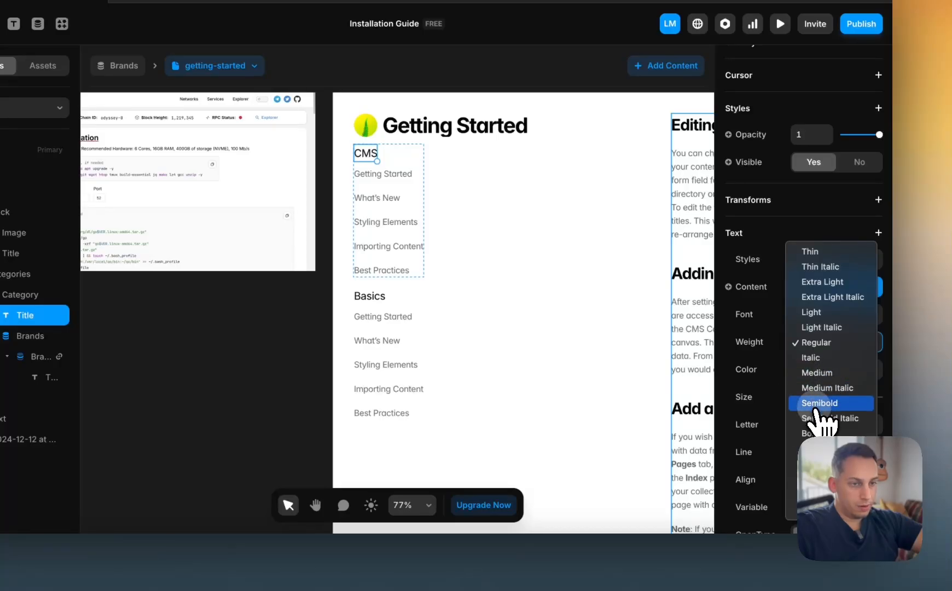
click(819, 403)
- Unlink the title text in the nested Brands list from Title and bind its content to Cat. 1 Title
click(383, 218)
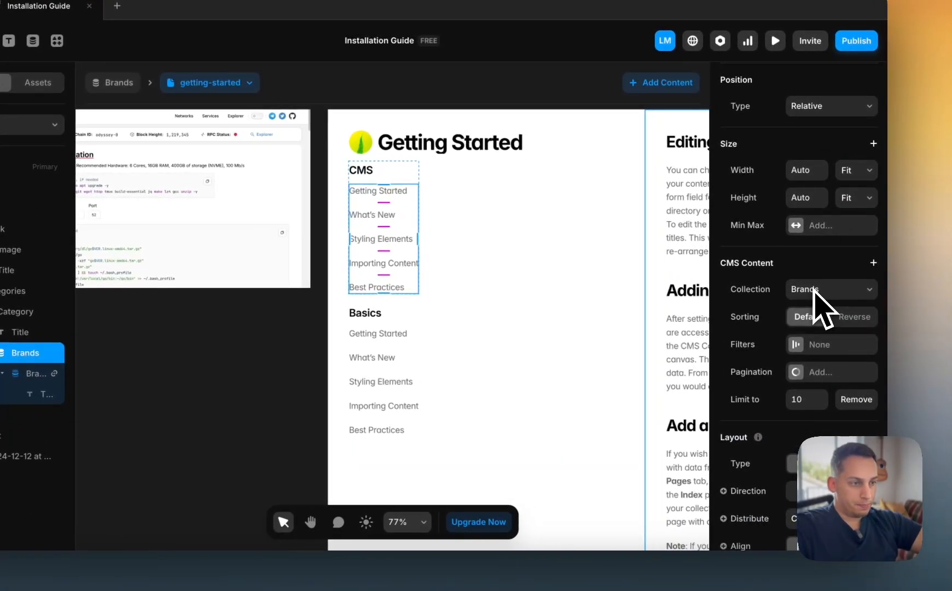
scroll(829, 400, down, 2)
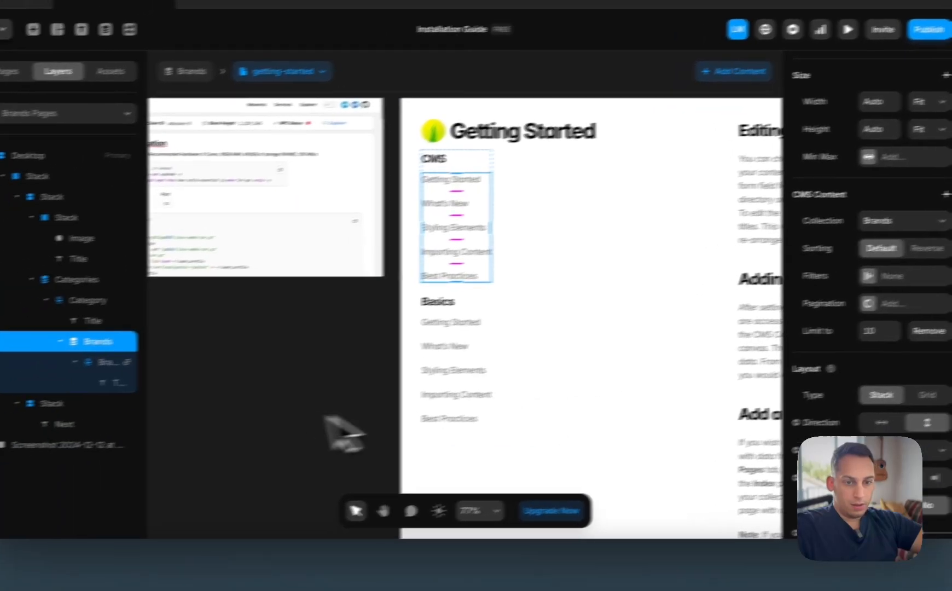
click(27, 395)
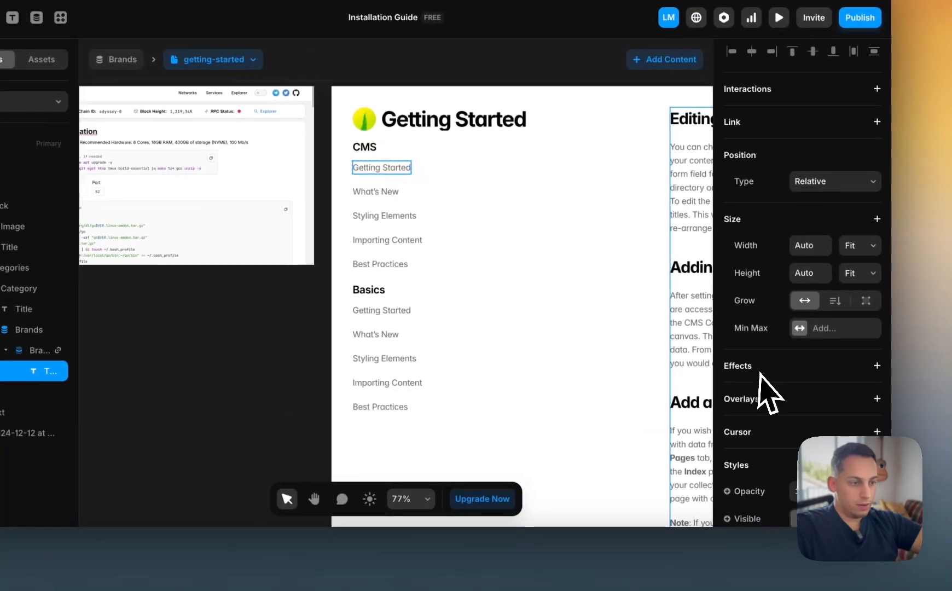
scroll(765, 393, down, 3)
scroll(762, 375, down, 1)
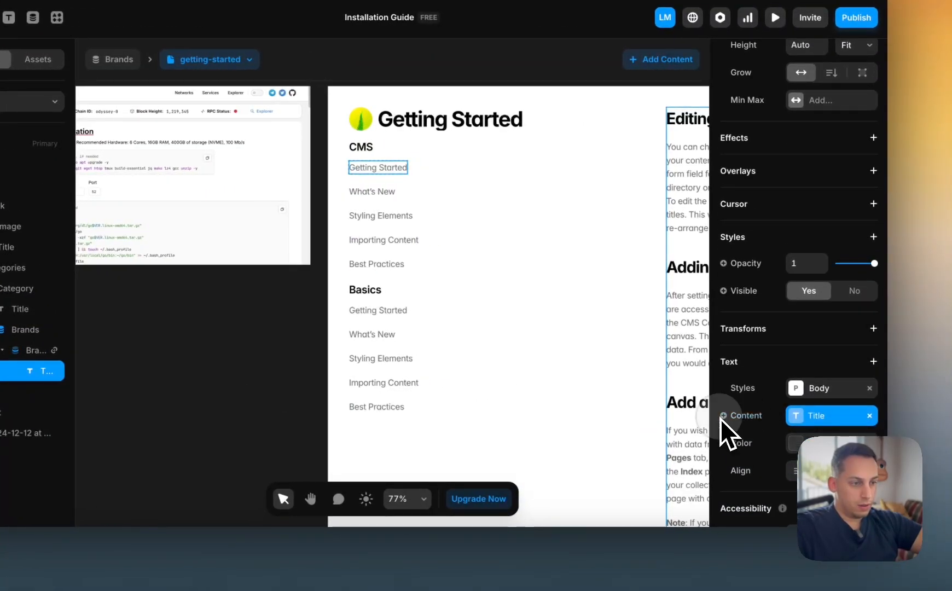
click(870, 416)
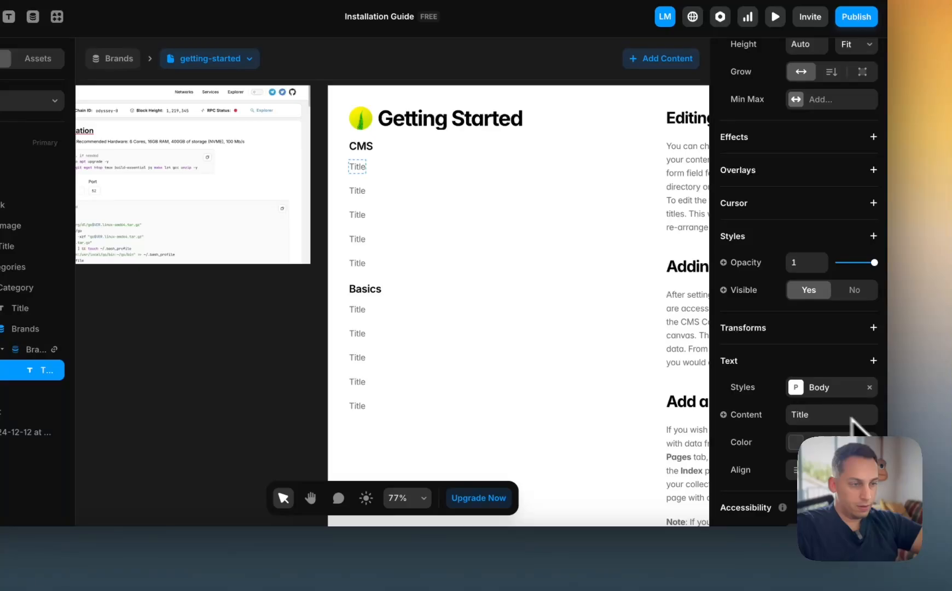
click(736, 415)
mouse_move(756, 470)
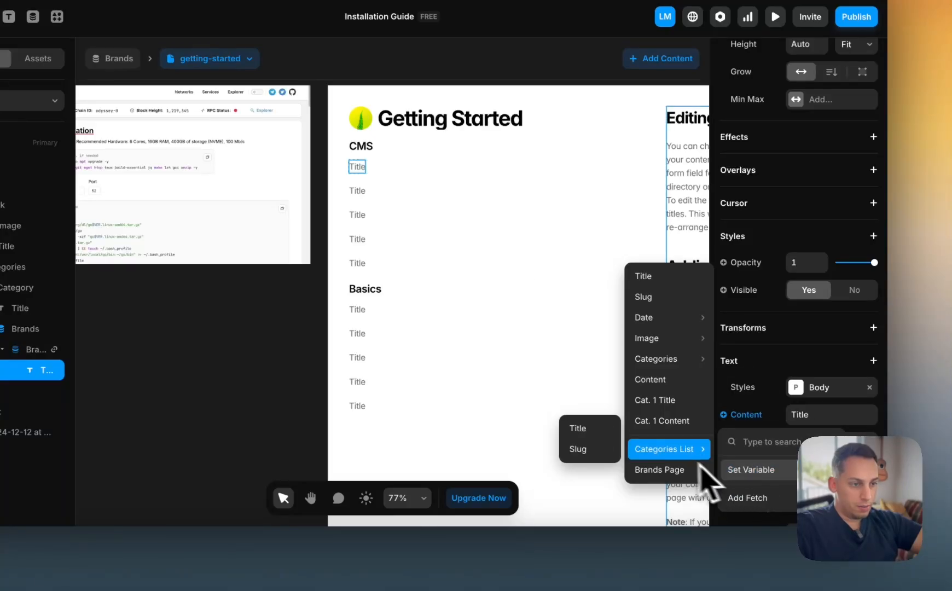
click(673, 402)
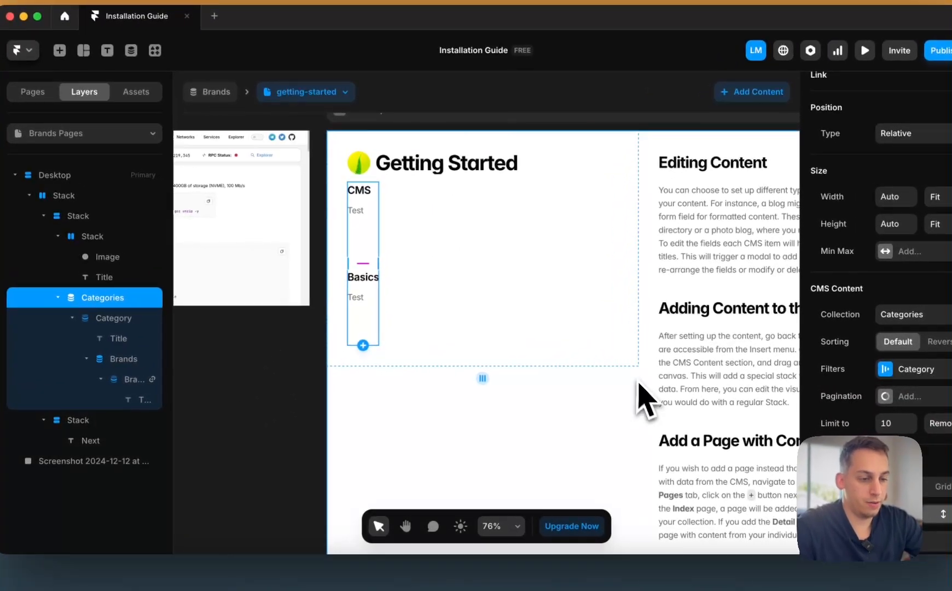
- Examine the sidebar's category and sub-item structure in the ITRocket reference screenshot
scroll(432, 383, left, 5)
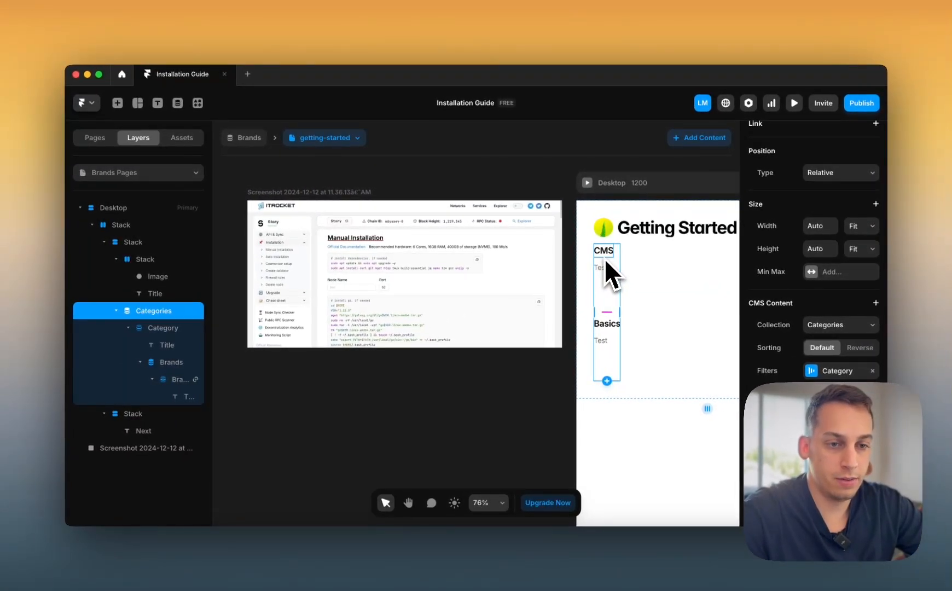
scroll(270, 246, up, 5)
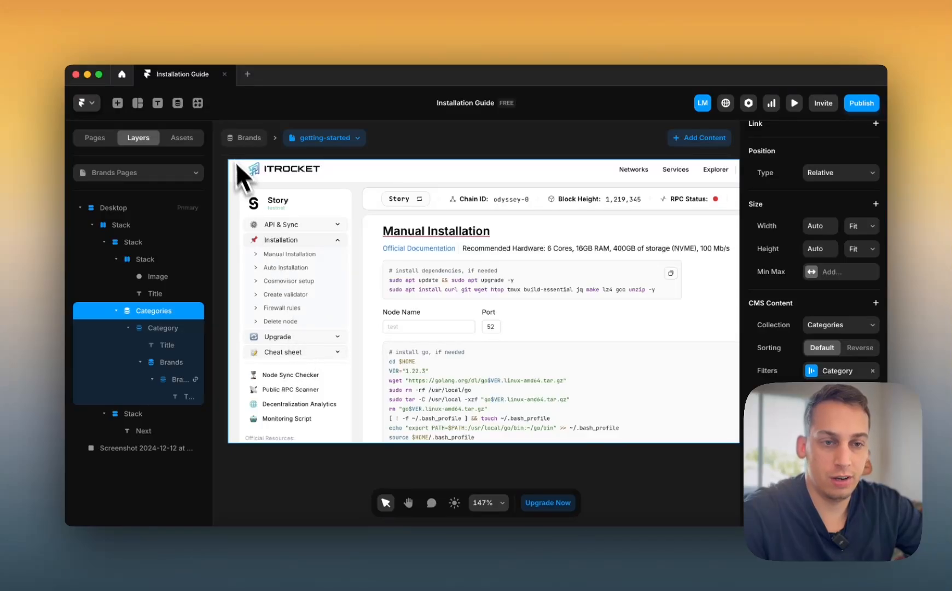
- Review the items in the Categories collection of the CMS and return to the page canvas
click(241, 137)
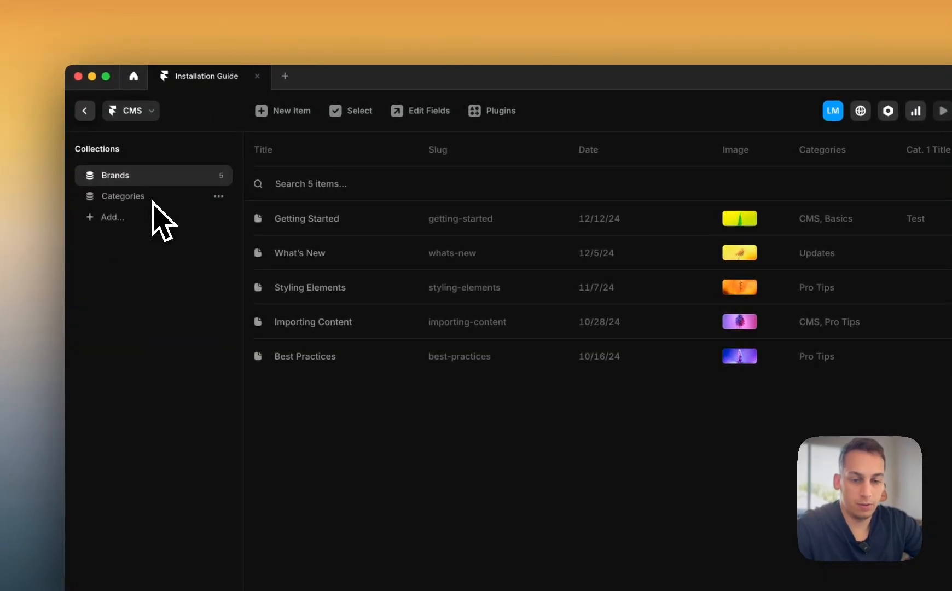
click(152, 199)
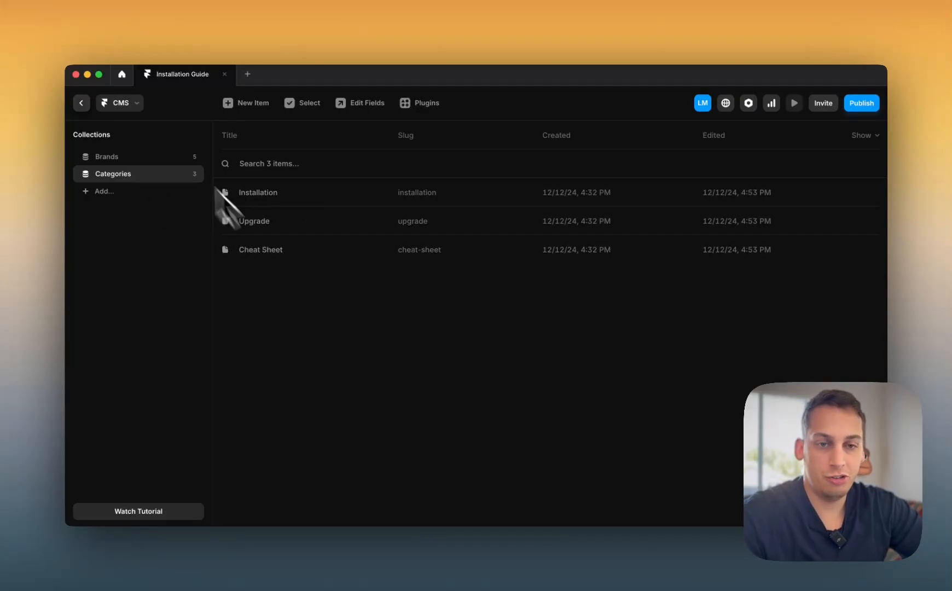
click(81, 103)
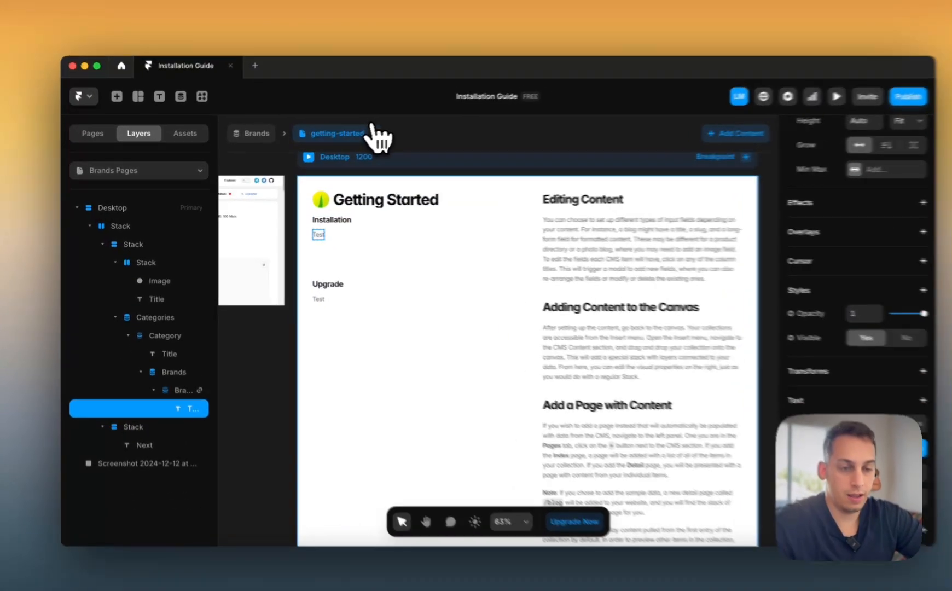
- Preview the detail page with styling-elements, best-practices, importing-content and getting-started to compare the categories listed for each item
click(350, 138)
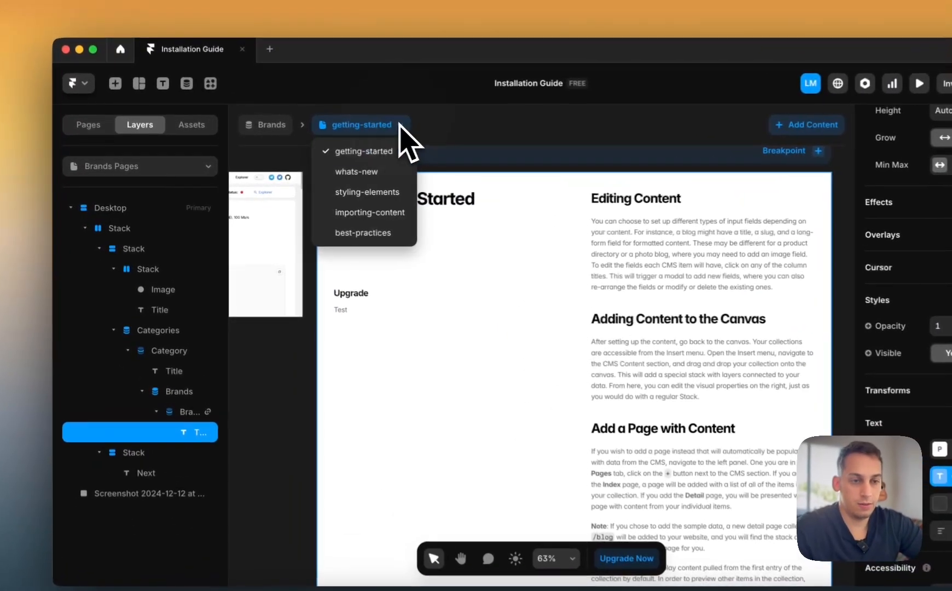
click(388, 188)
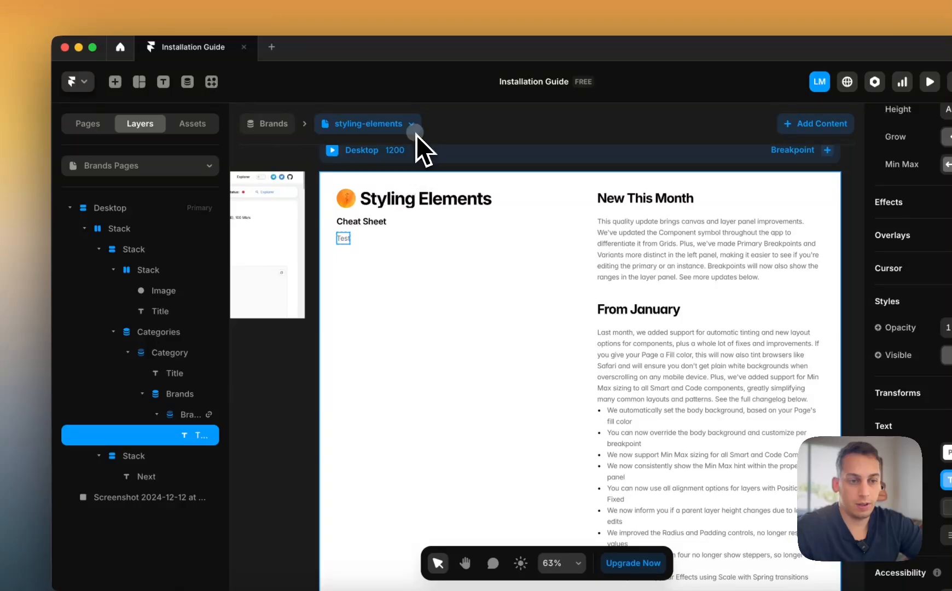
click(416, 135)
click(383, 232)
click(381, 132)
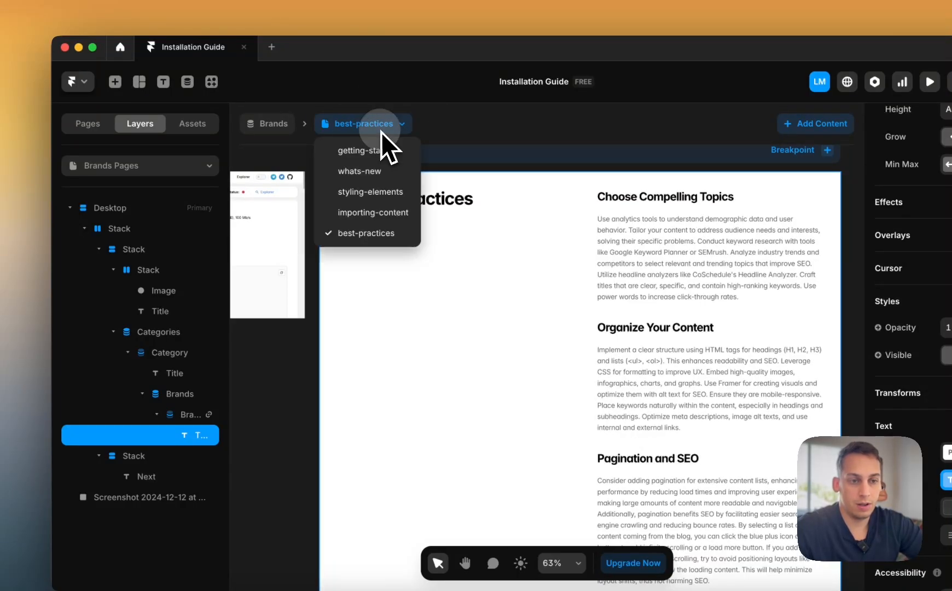
click(386, 212)
click(375, 130)
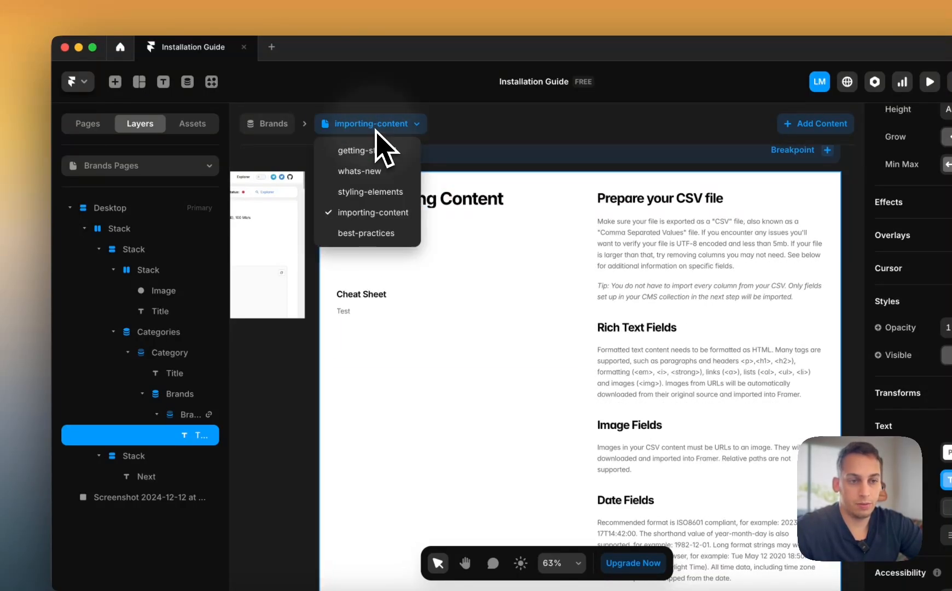
click(375, 150)
click(389, 126)
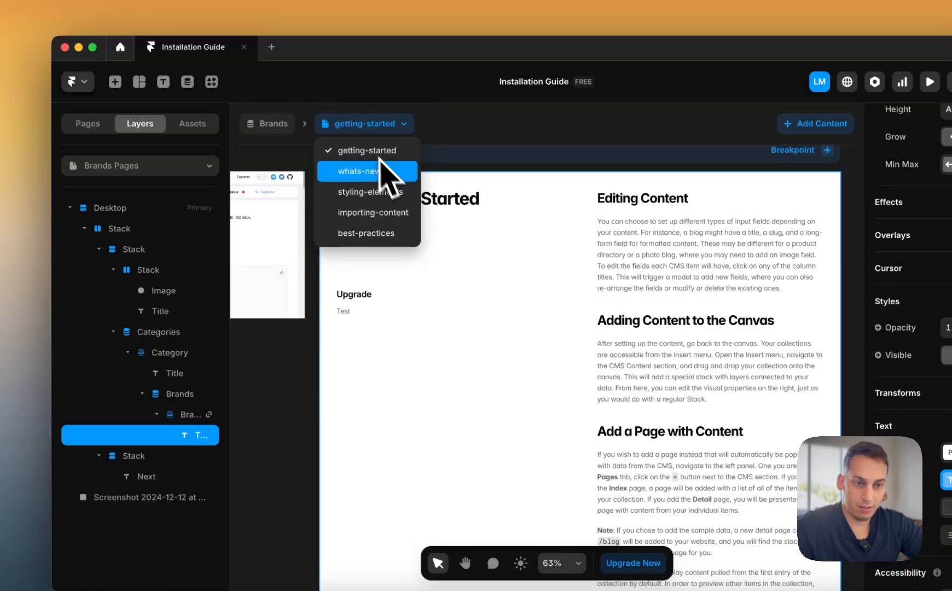
click(502, 146)
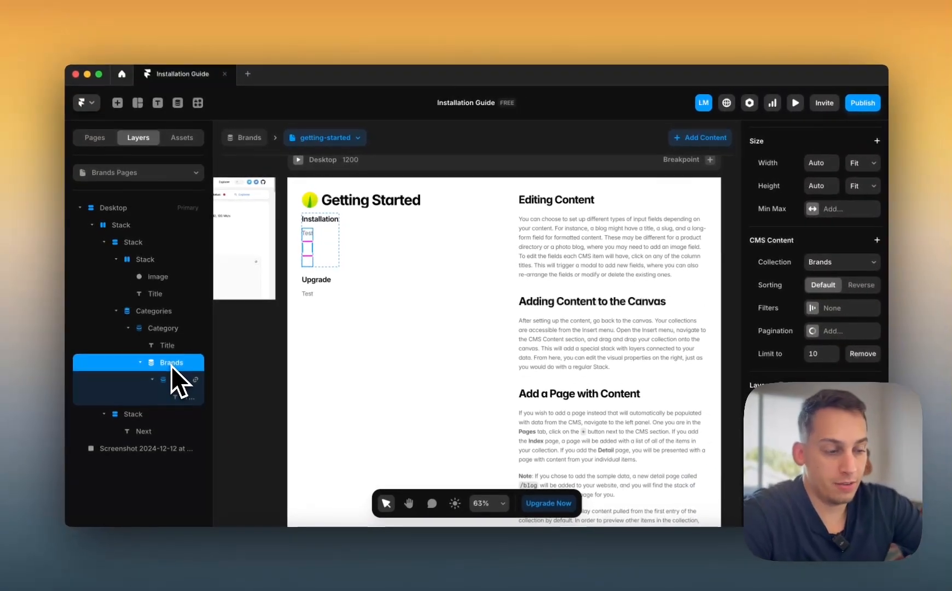
- Delete the nested Brands list from the Category item and duplicate the category's title text
key(BackSpace)
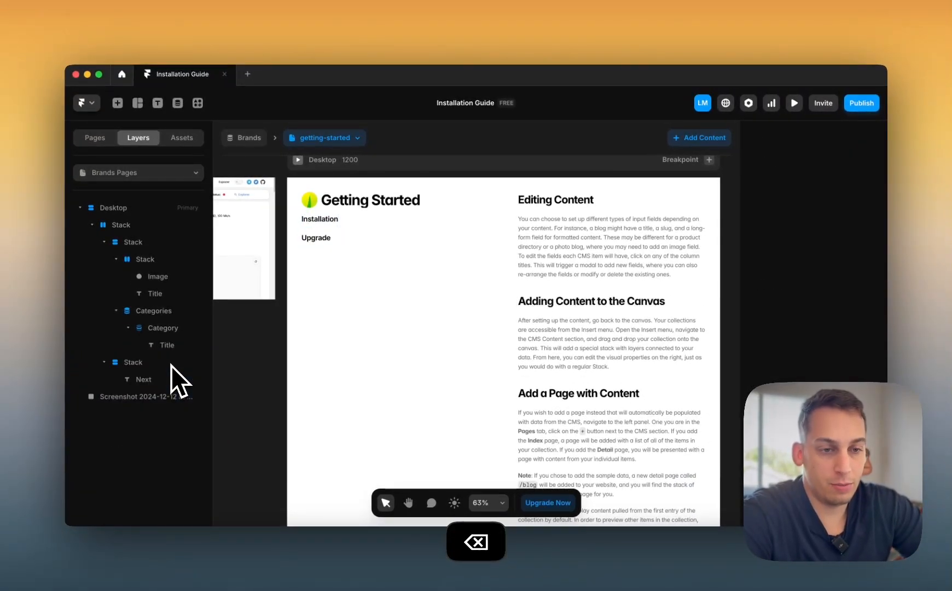
click(319, 219)
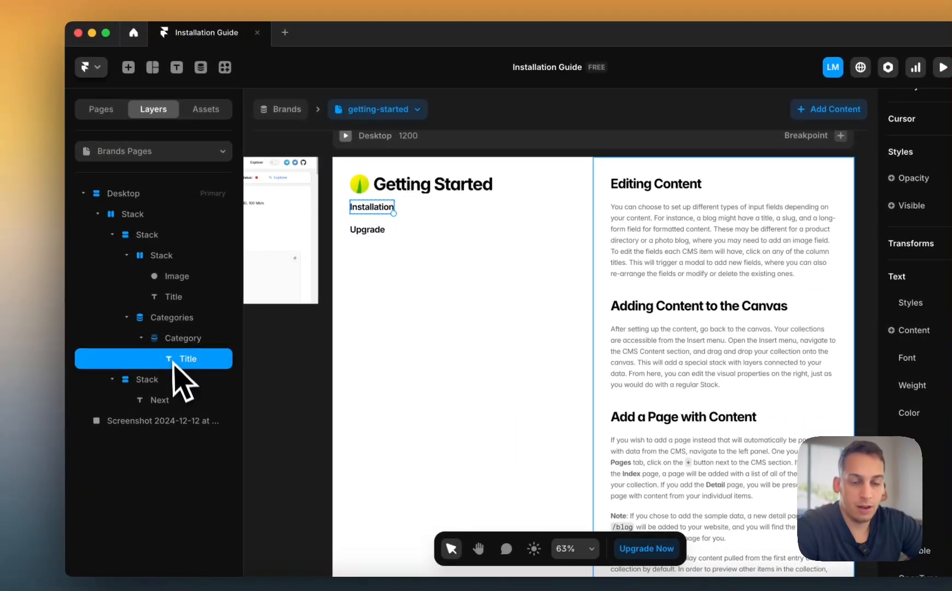
key(cmd+d)
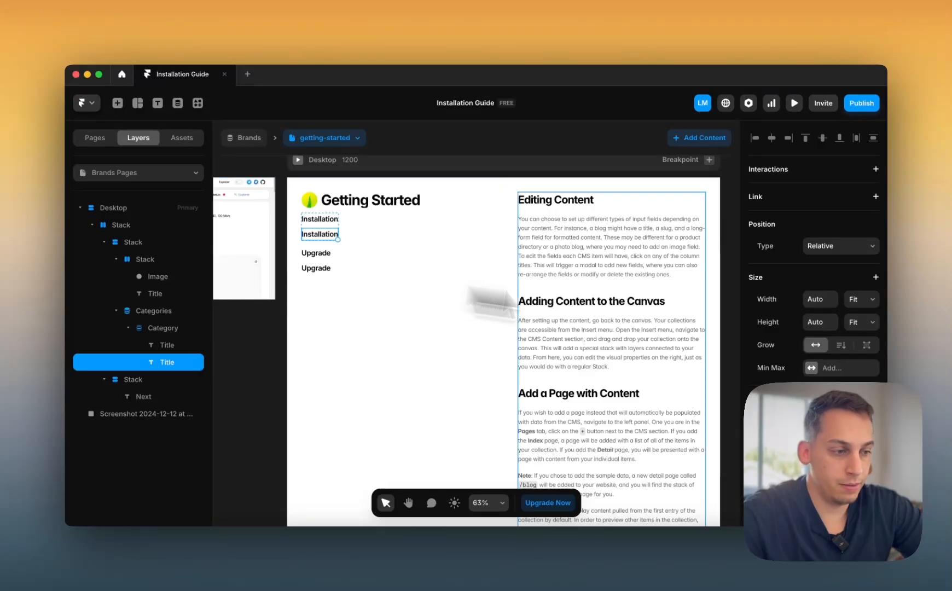
- Unlink the duplicated title from its CMS field and set its content to "Manual Installation"
scroll(842, 364, down, 5)
scroll(300, 438, left, 6)
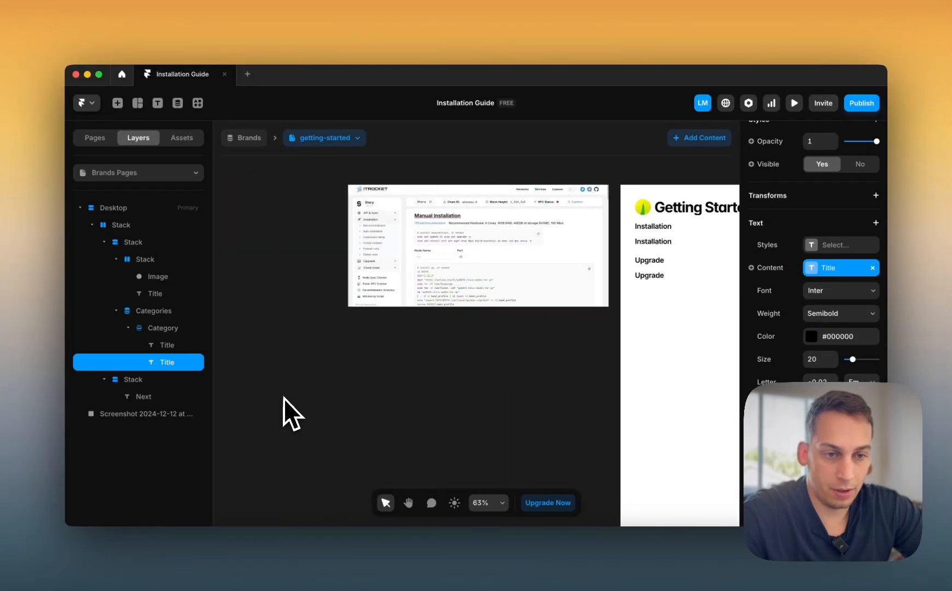
scroll(378, 307, up, 5)
scroll(376, 241, right, 10)
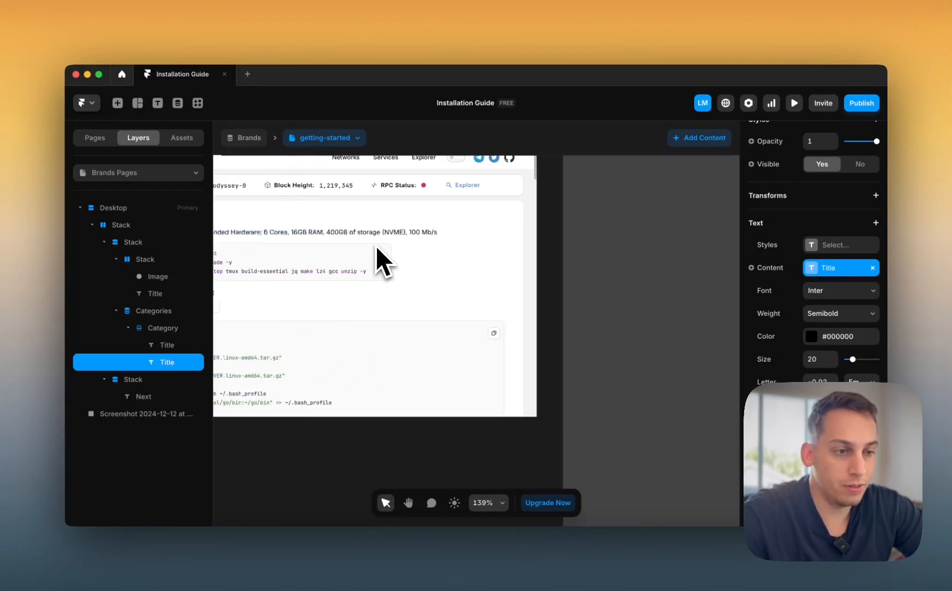
scroll(355, 258, up, 3)
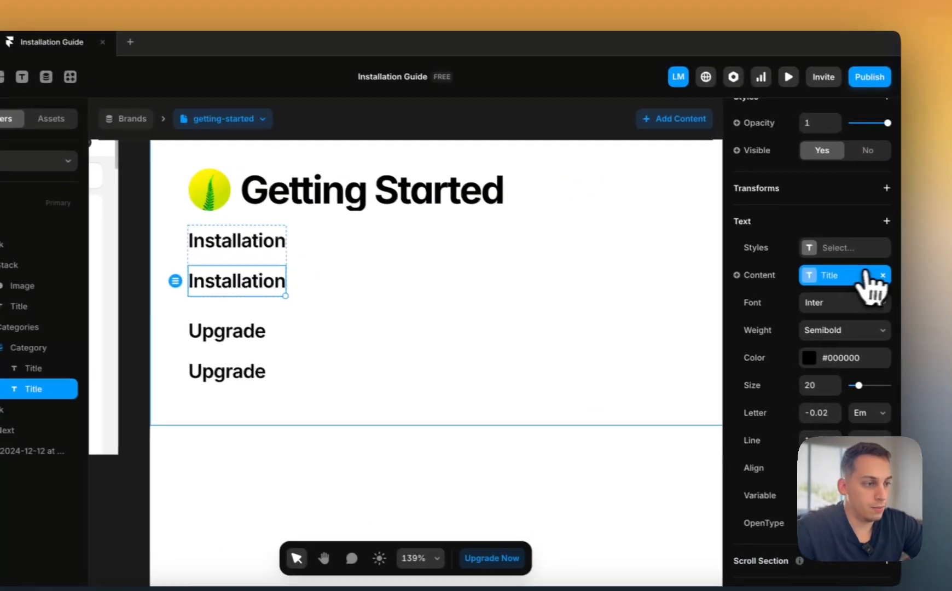
click(882, 274)
double_click(840, 277)
text(M)
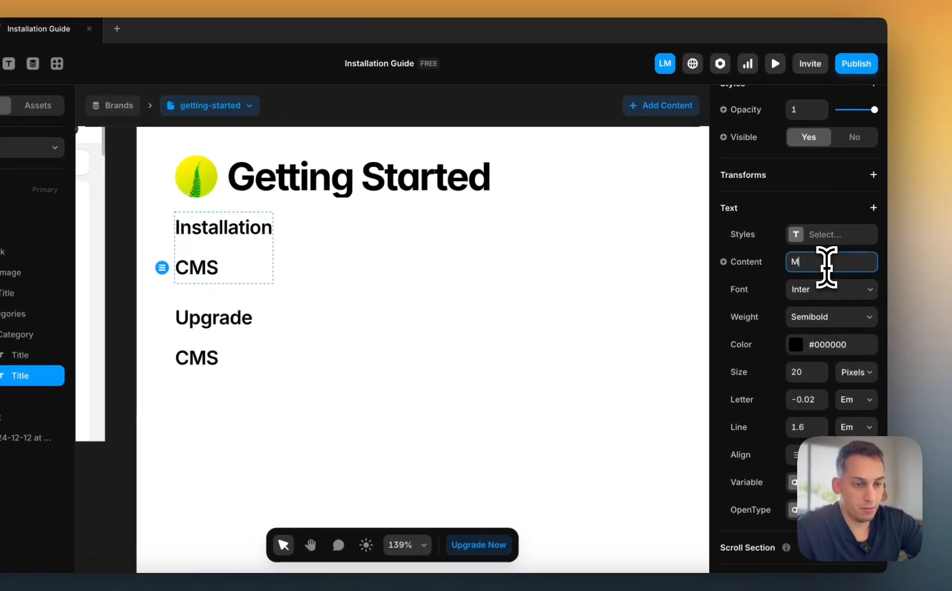
text(anual Insta)
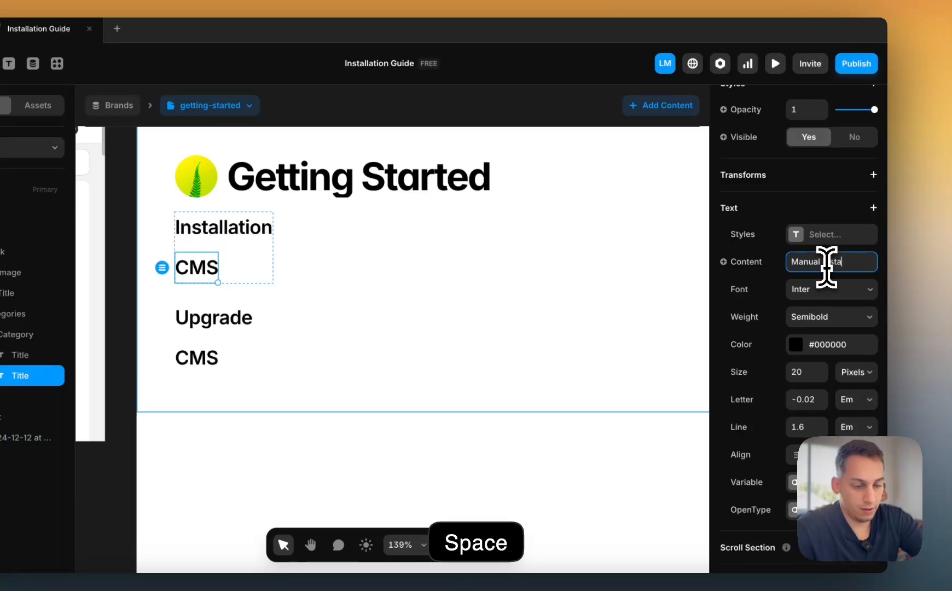
text(llation)
key(Return)
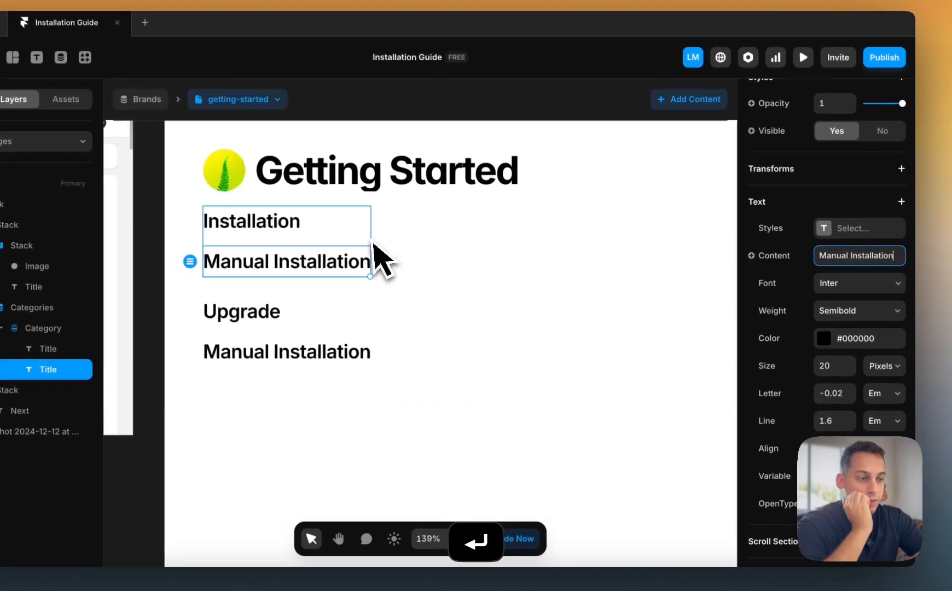
- Style the Manual Installation text with size 16, Regular weight and the grey color #878787
double_click(813, 361)
text(16)
key(Return)
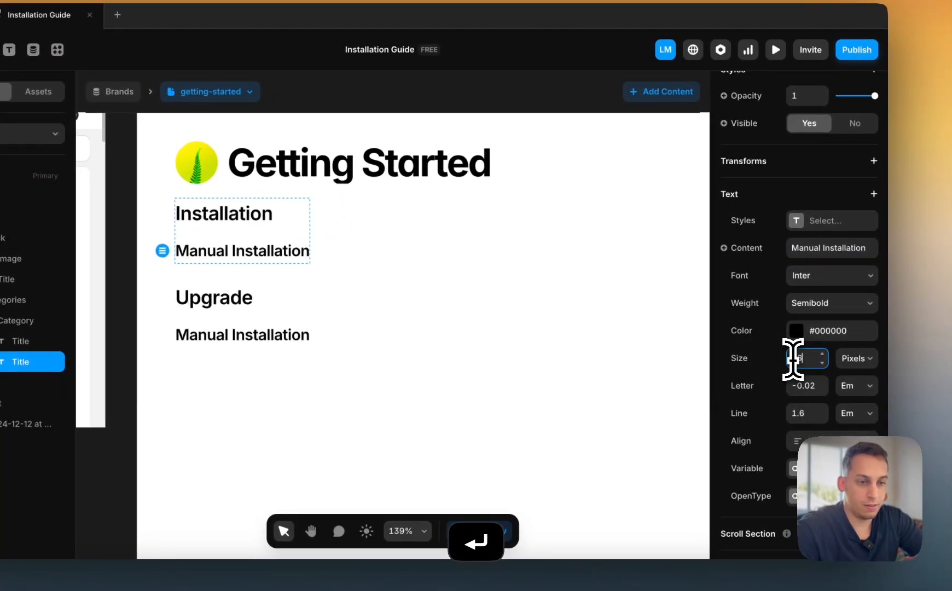
click(835, 303)
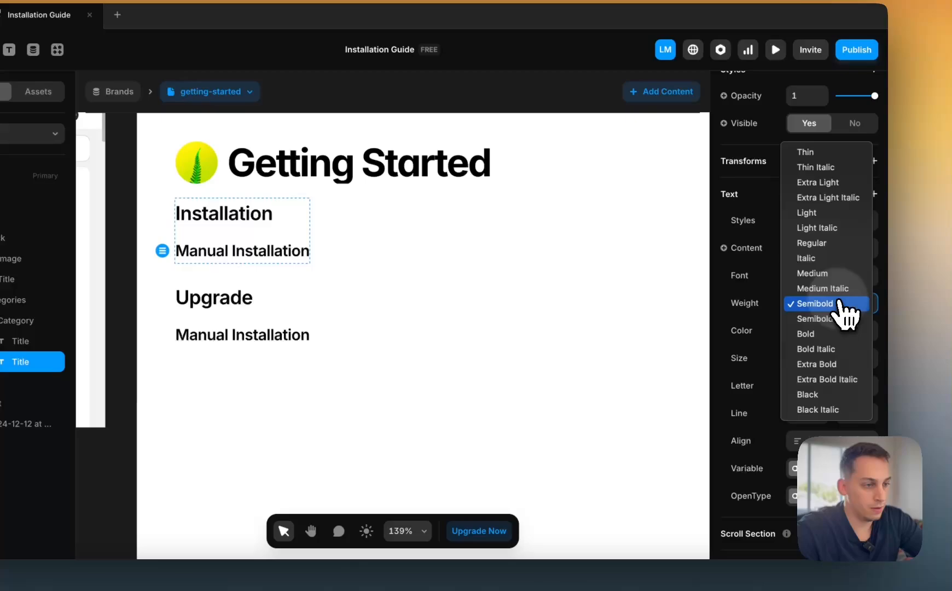
click(824, 267)
click(799, 330)
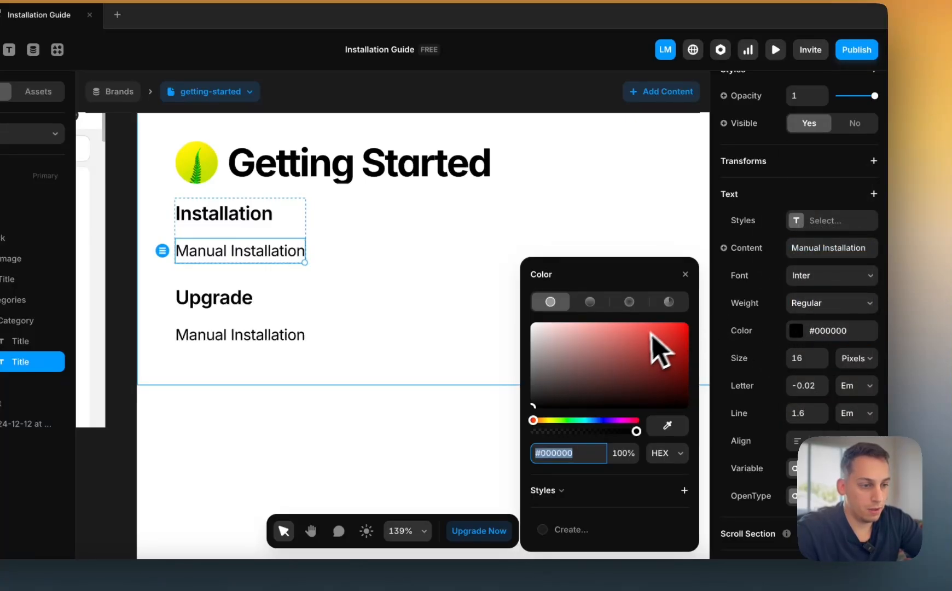
drag(659, 347, 470, 368)
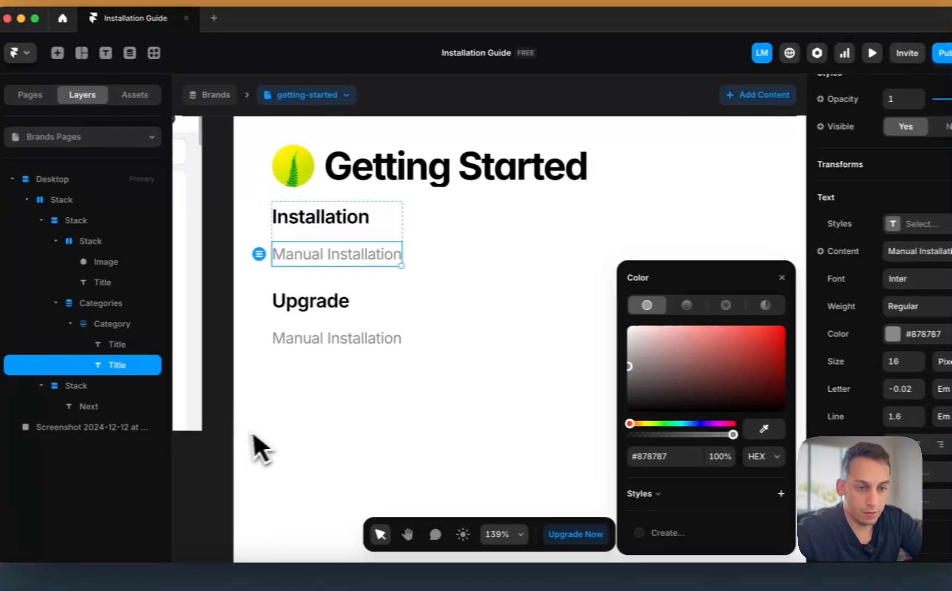
click(156, 434)
- Reduce the gap in the Category stack so the Manual Installation text sits closer to the category title
click(238, 235)
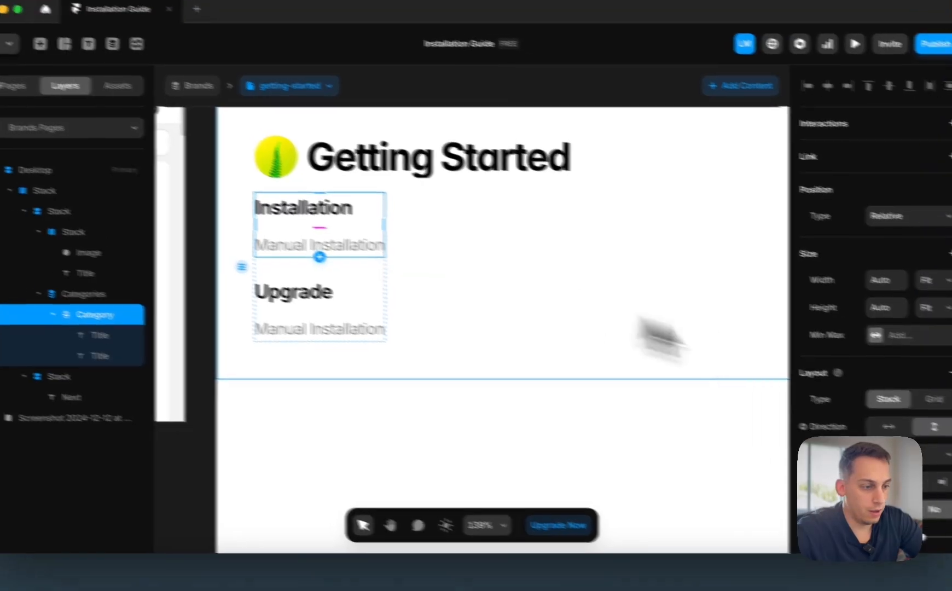
click(797, 510)
key(shift+Down)
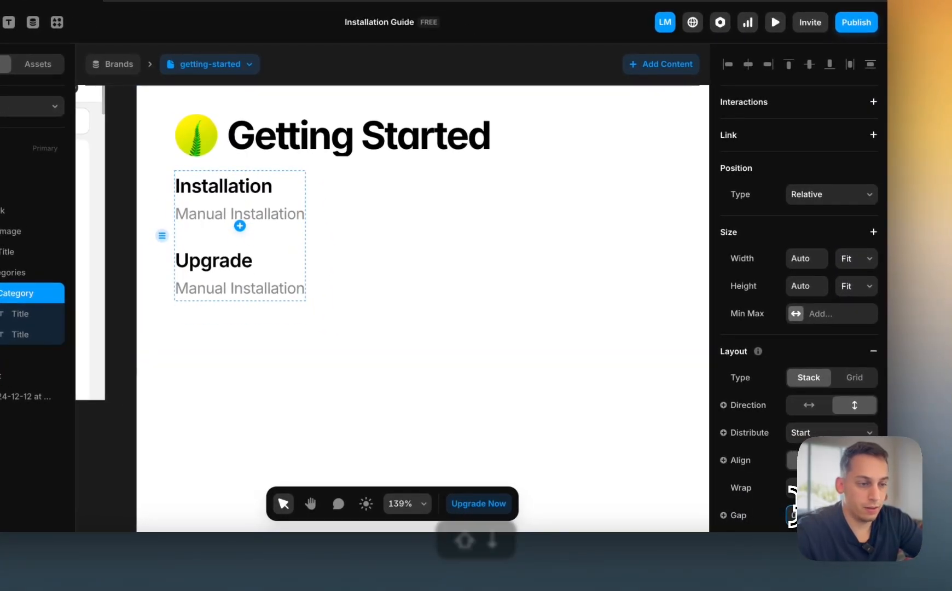
key(Up)
key(Up)
click(132, 406)
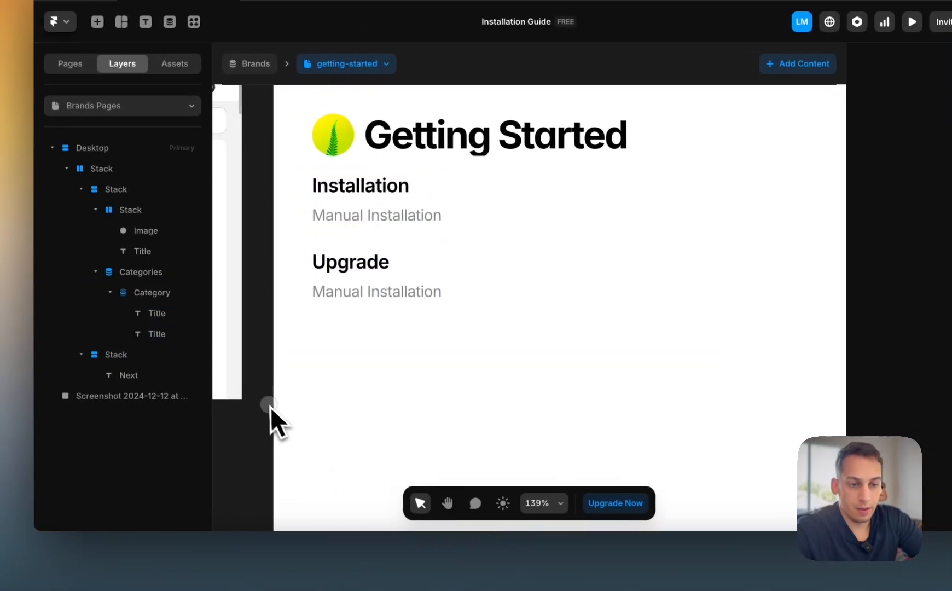
- Duplicate the Manual Installation text twice inside the Category stack
scroll(124, 402, down, 5)
click(323, 289)
key(cmd+d)
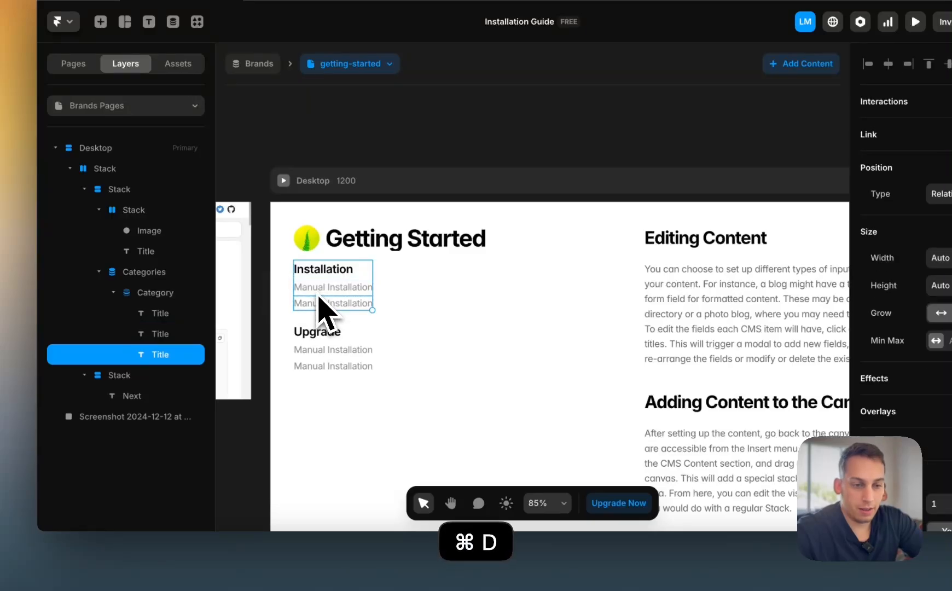
key(cmd+d)
scroll(321, 323, left, 3)
click(327, 299)
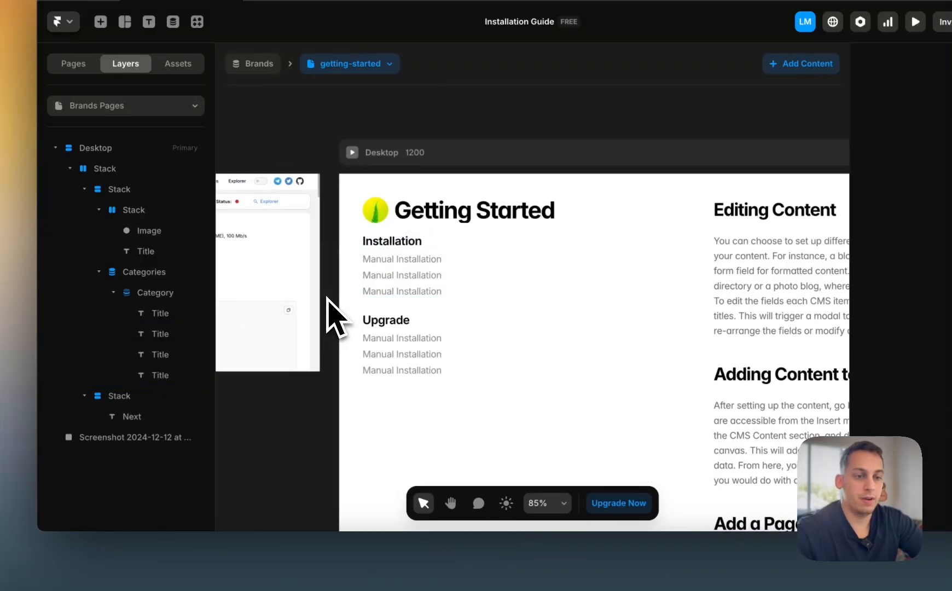
- Add a second filter to the Categories list so that the Title field contains "Installation"
click(421, 342)
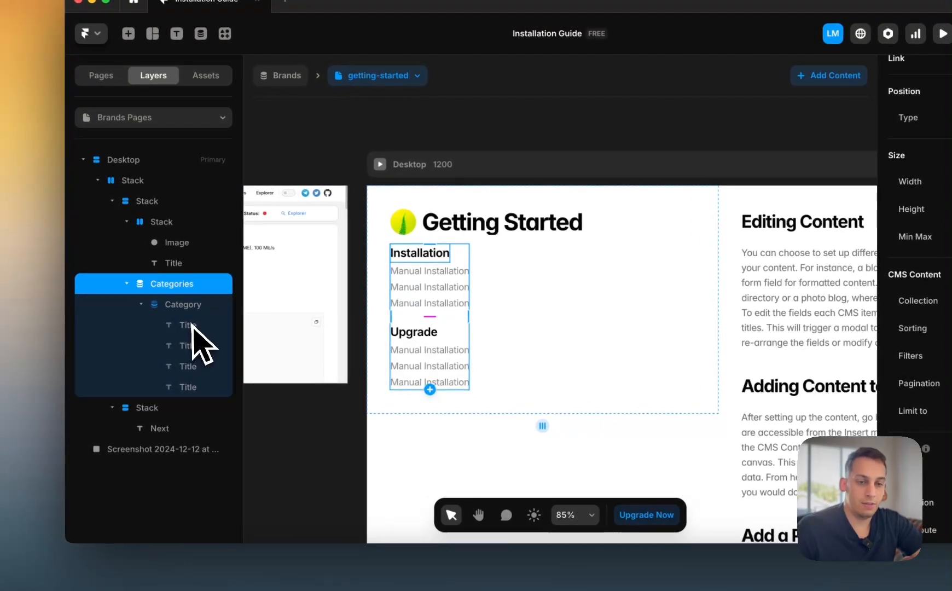
click(187, 307)
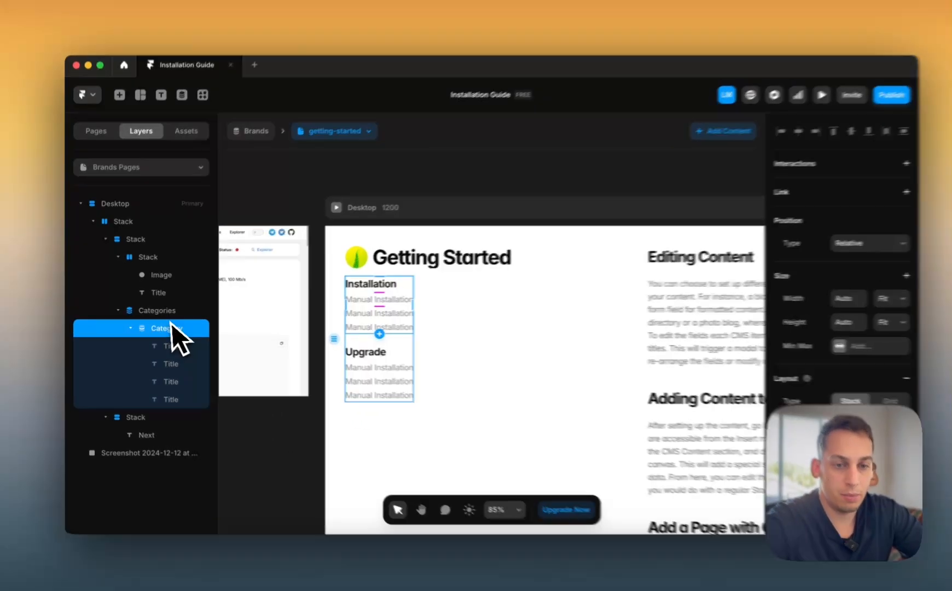
click(158, 313)
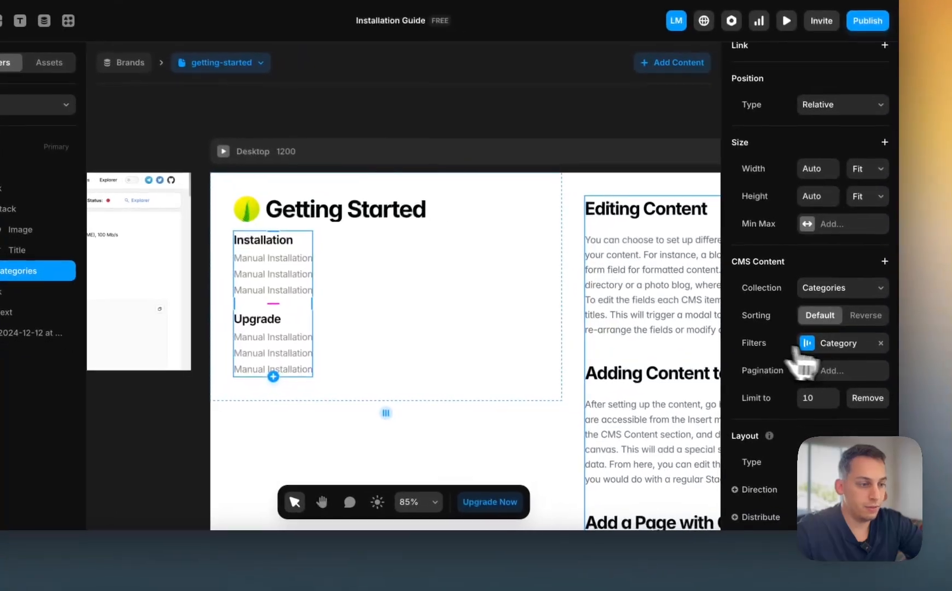
click(811, 344)
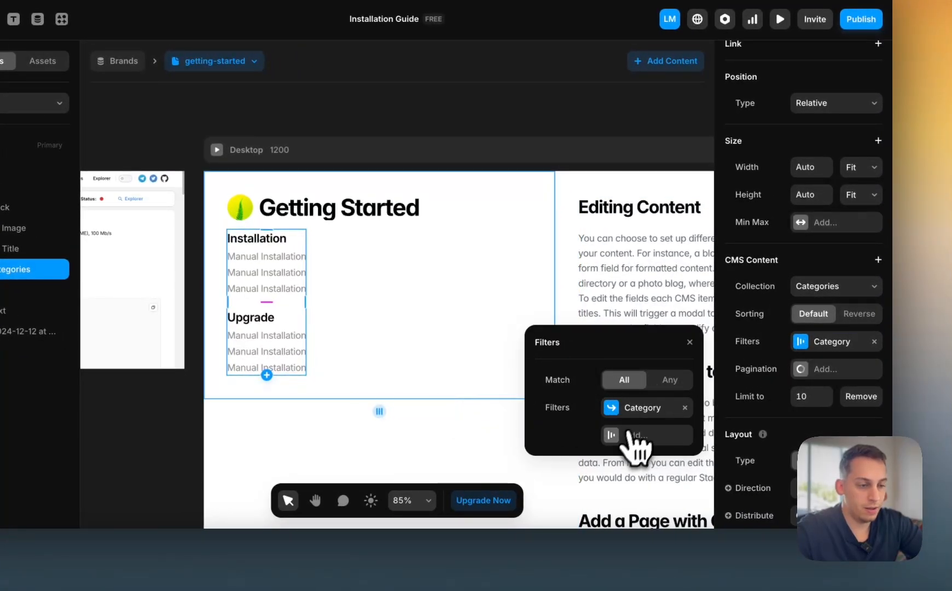
click(648, 410)
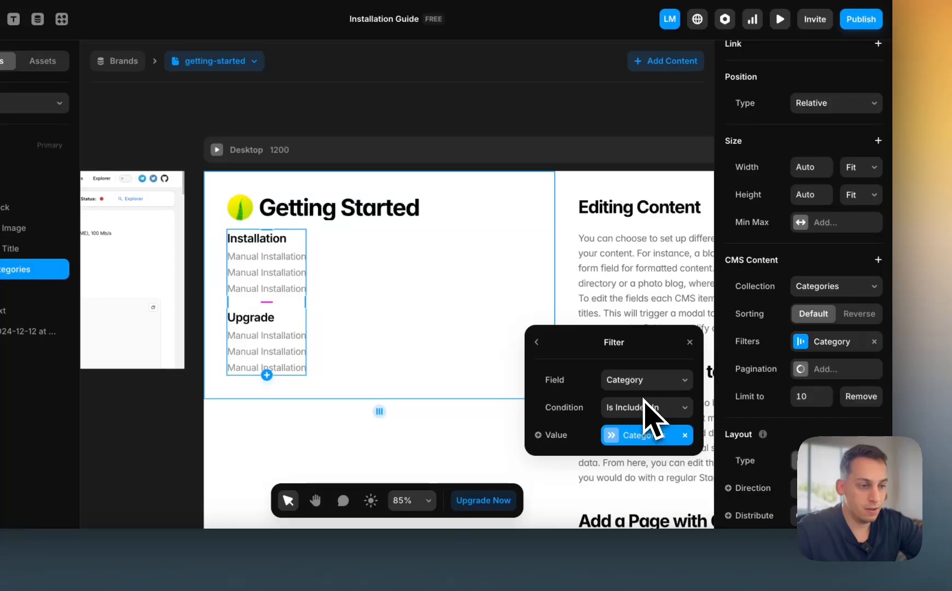
click(538, 343)
click(657, 441)
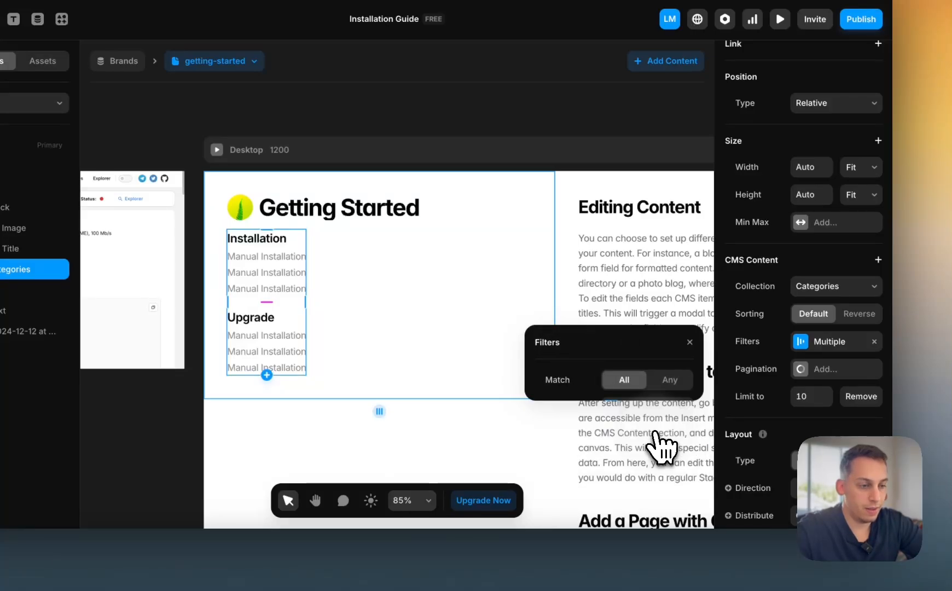
click(628, 423)
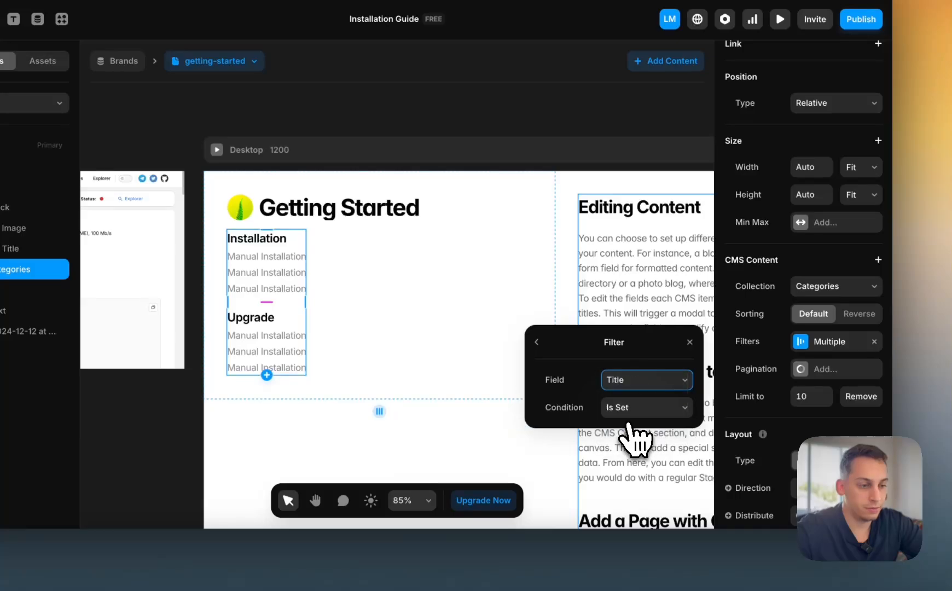
click(628, 409)
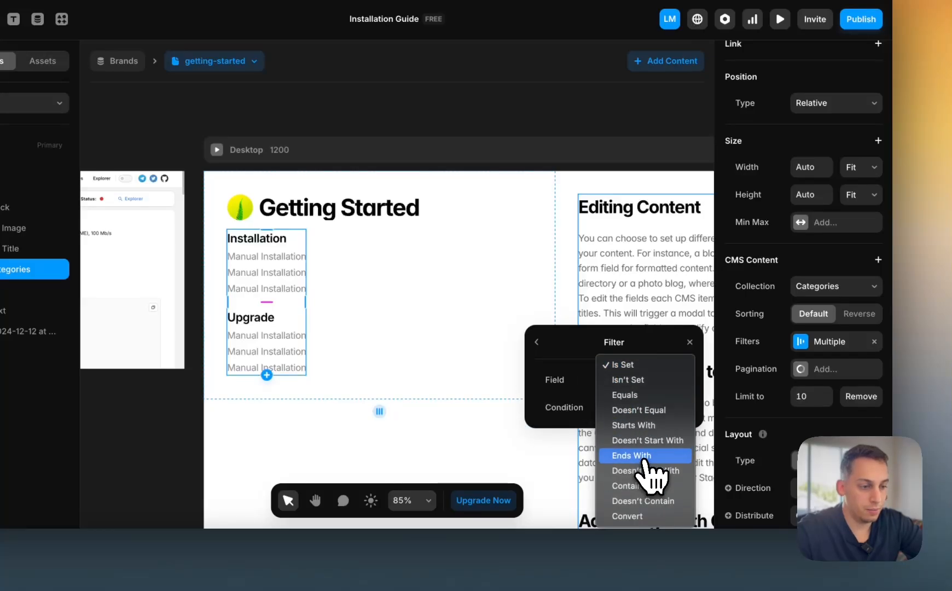
click(629, 486)
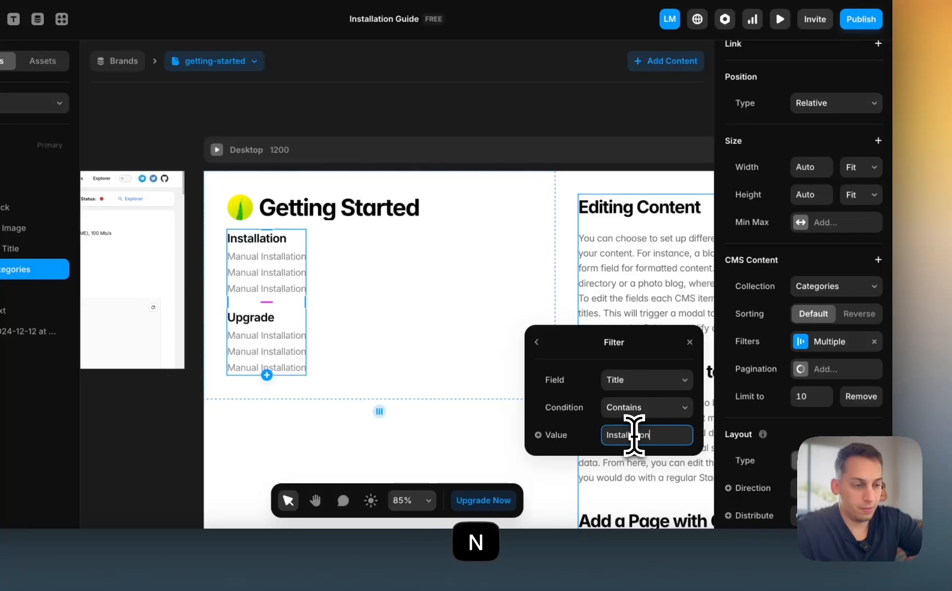
key(Return)
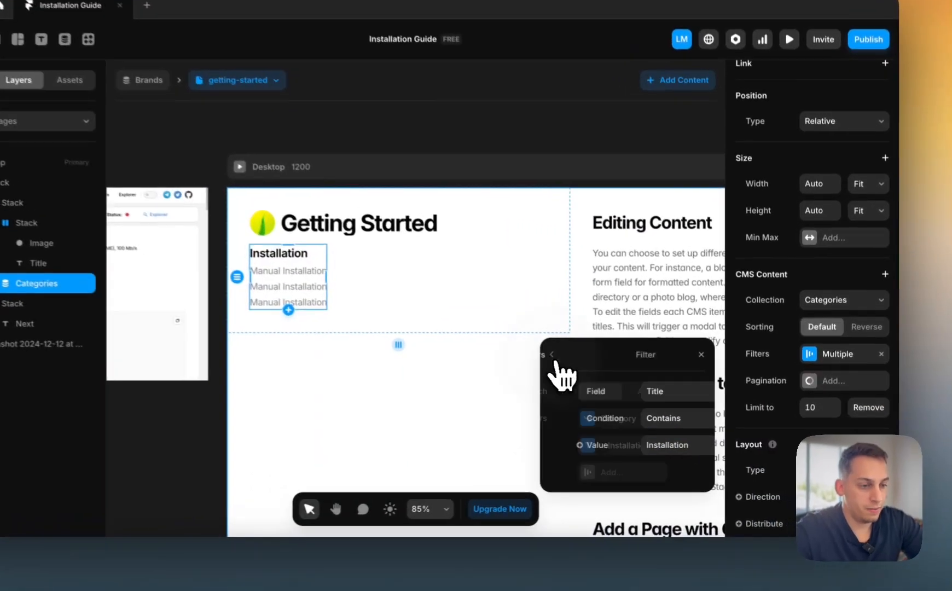
click(592, 372)
- Bind the visibility of the Categories list to the condition that the Categories field is set
scroll(766, 391, down, 5)
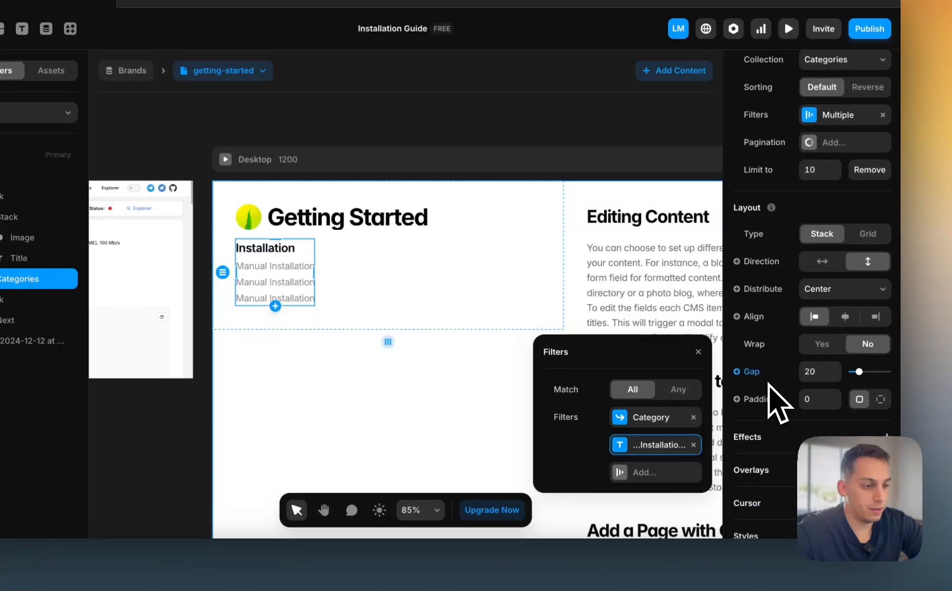
scroll(769, 386, up, 2)
scroll(768, 394, up, 4)
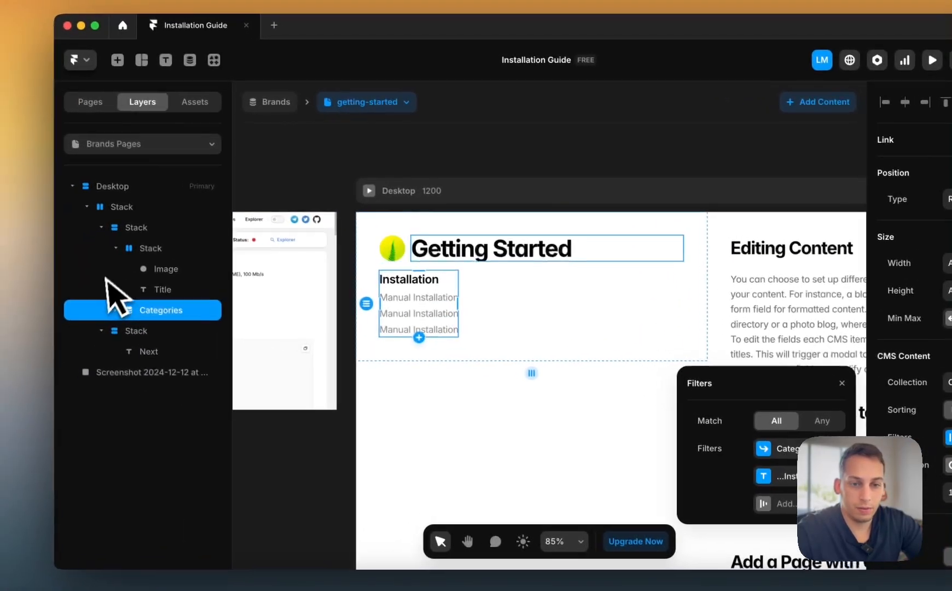
click(10, 258)
click(12, 279)
scroll(930, 452, down, 5)
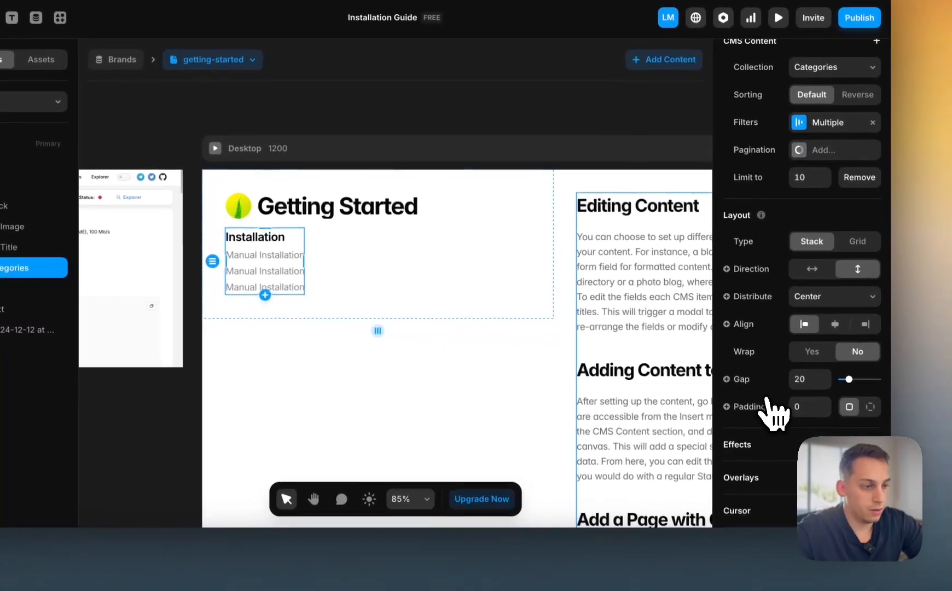
scroll(937, 454, down, 2)
scroll(771, 411, down, 2)
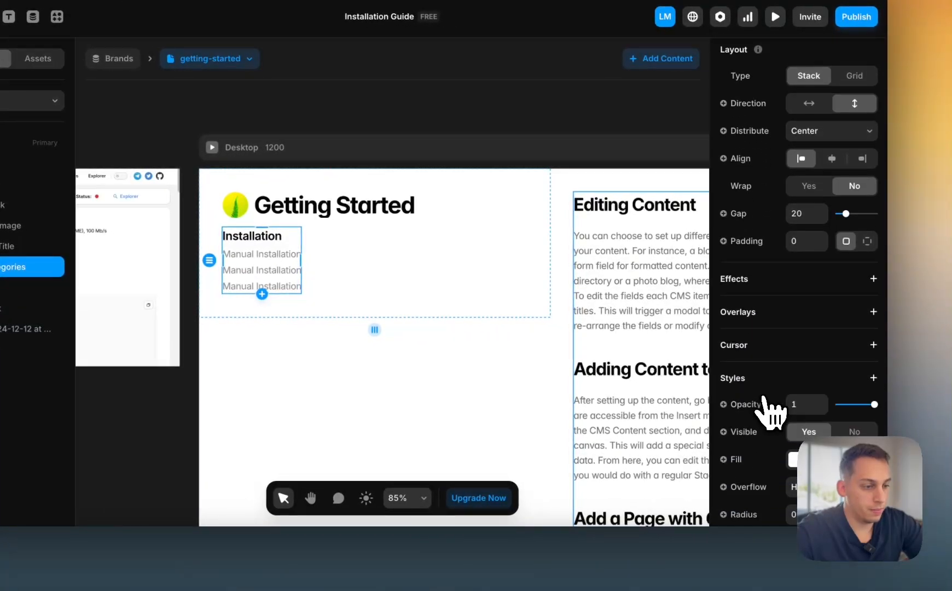
click(727, 430)
mouse_move(741, 487)
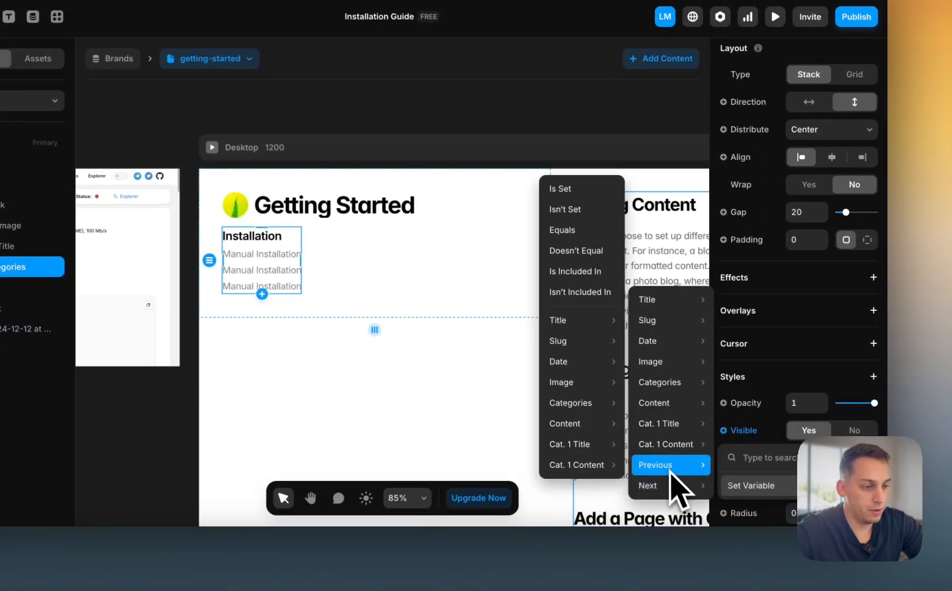
mouse_move(662, 424)
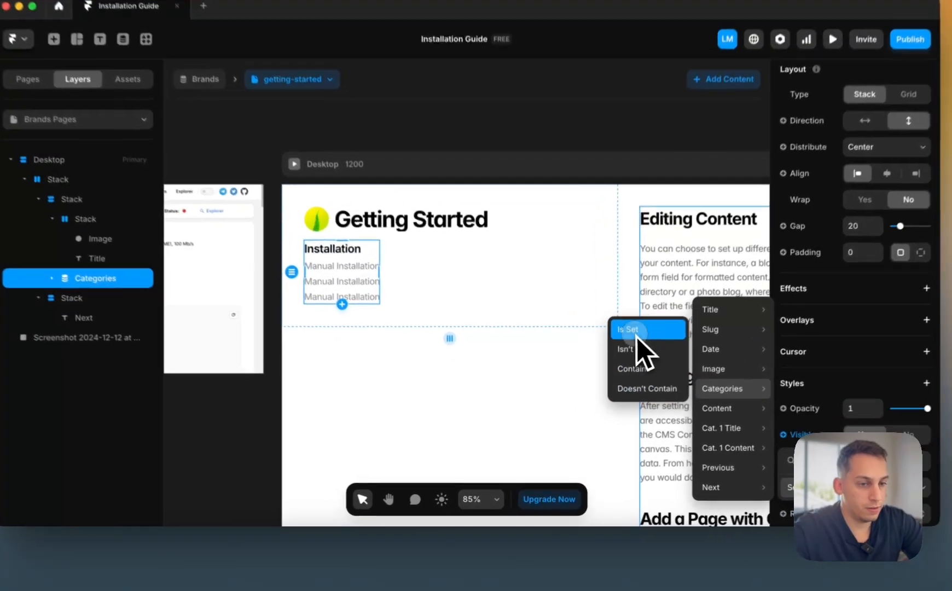
click(629, 357)
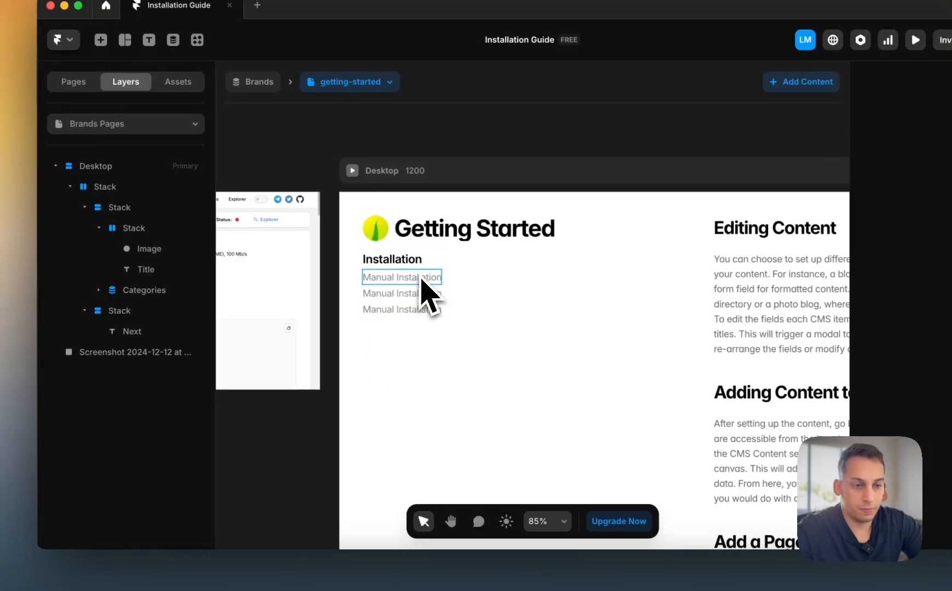
- Duplicate the Installation category stack twice inside the Categories list
click(405, 258)
key(super+d)
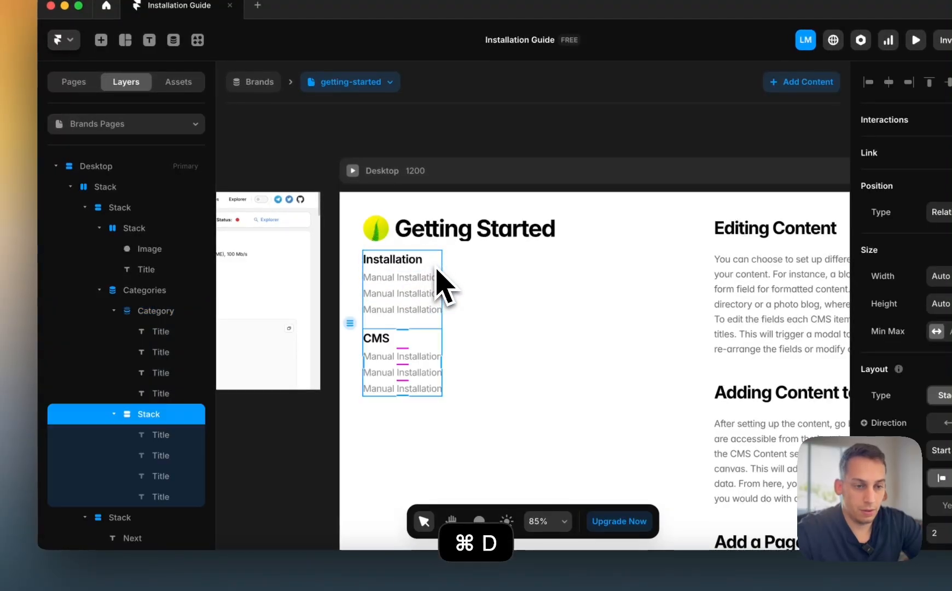
key(super+d)
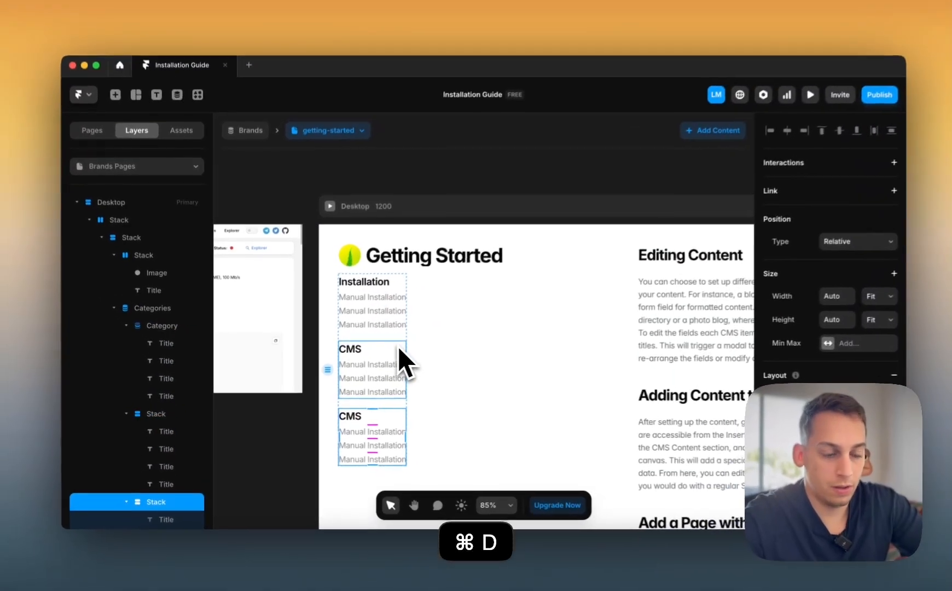
scroll(785, 361, down, 6)
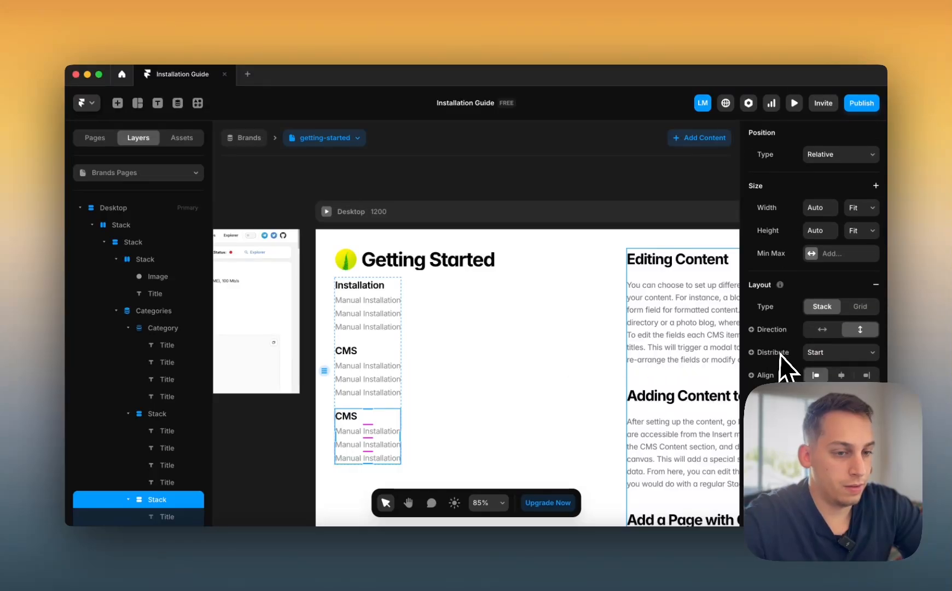
scroll(783, 355, down, 1)
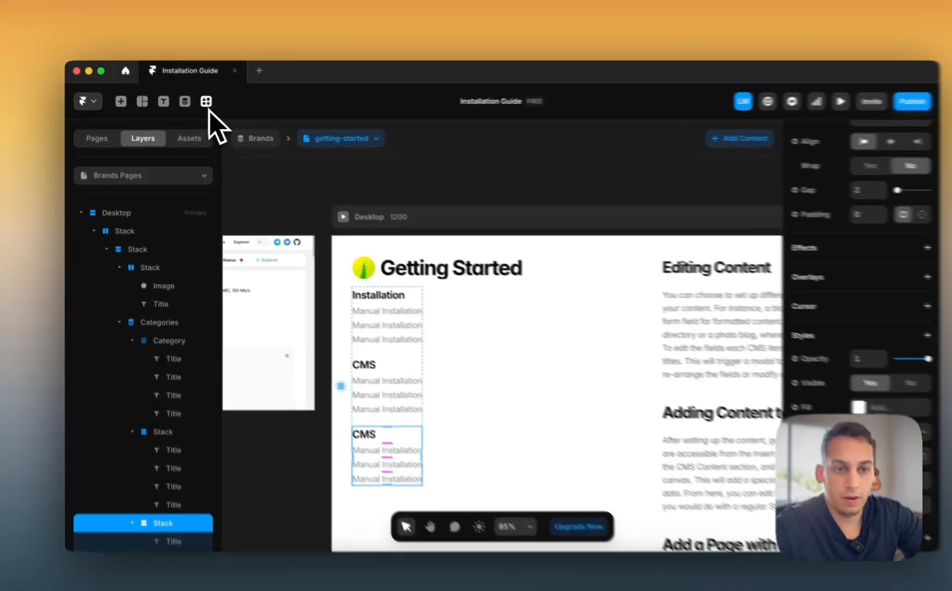
click(177, 103)
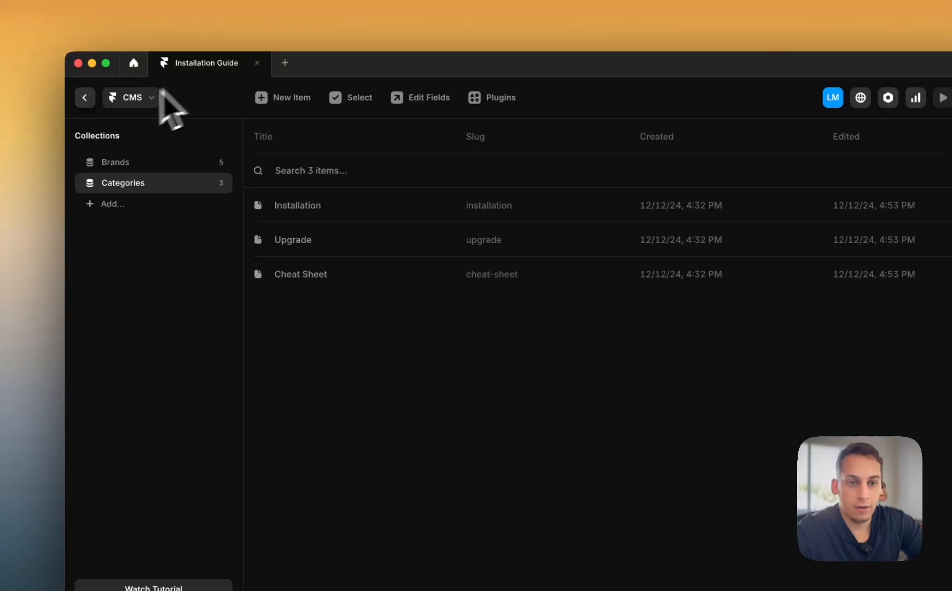
click(86, 98)
- Bind the content of the first duplicated stack's CMS heading to the Title of the Categories field
click(408, 399)
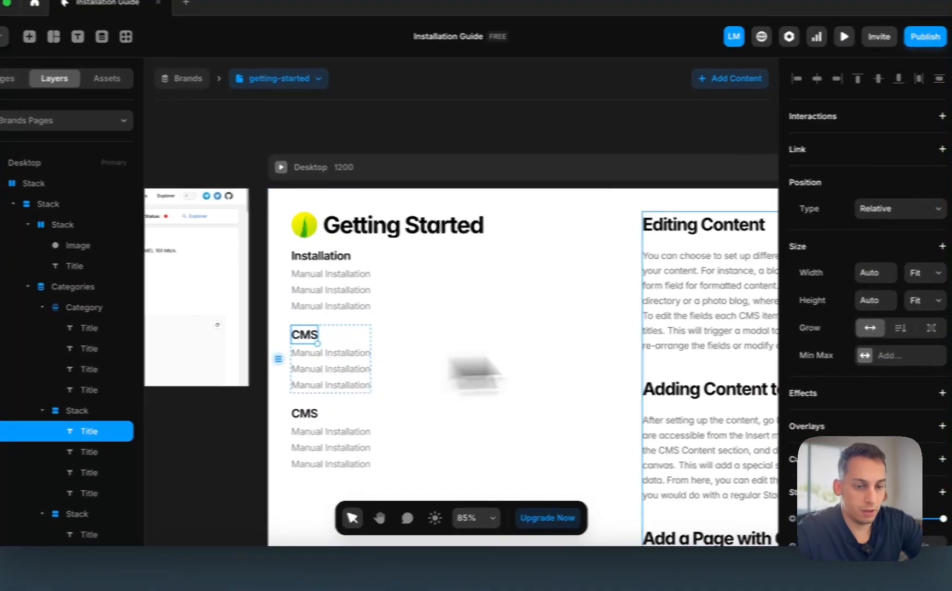
scroll(865, 328, down, 6)
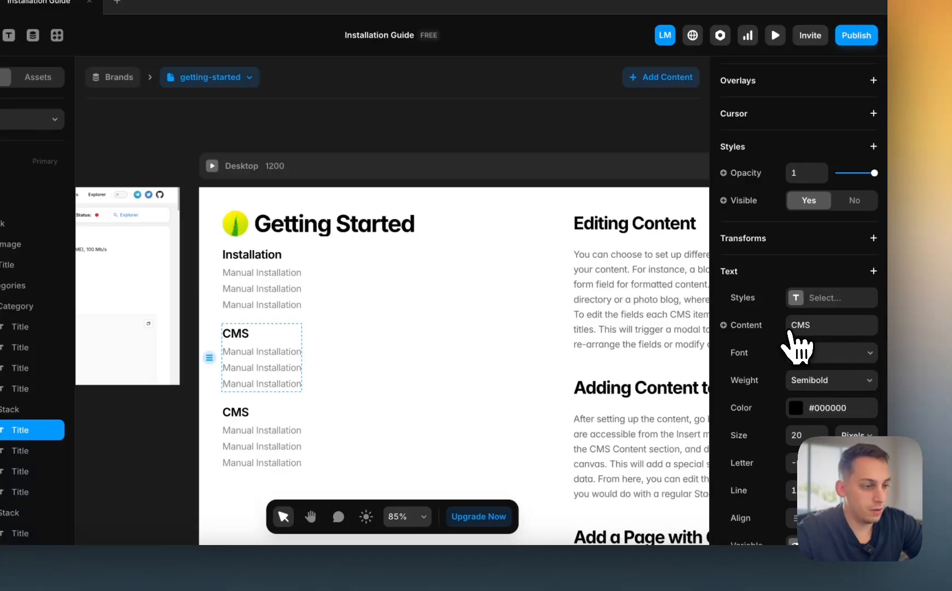
click(746, 326)
mouse_move(751, 378)
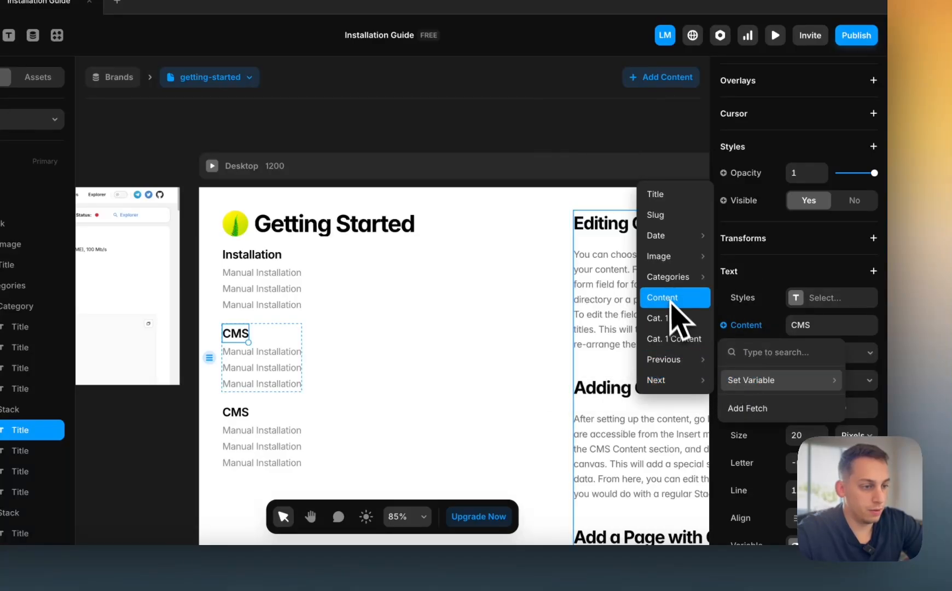
mouse_move(666, 280)
click(602, 279)
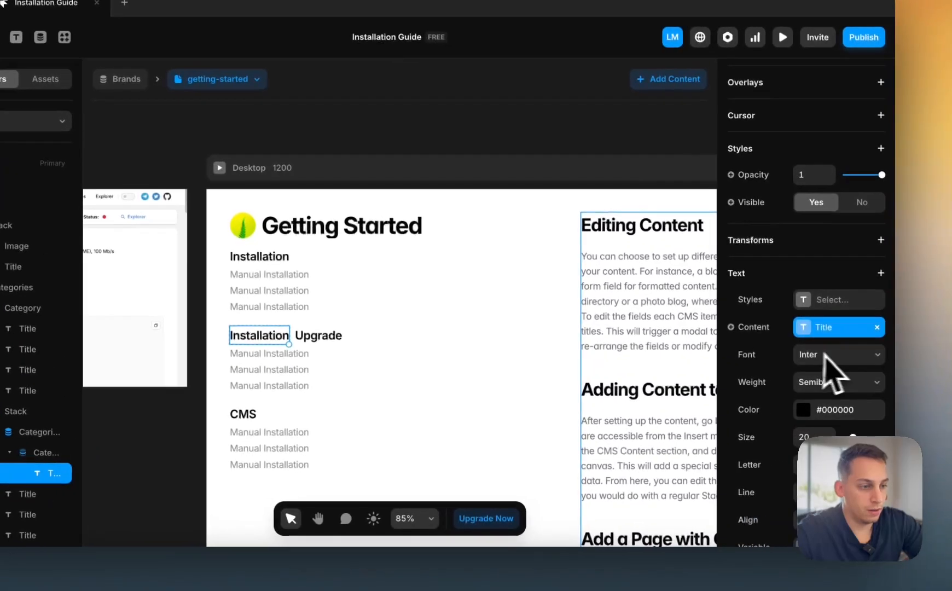
- Examine the existing Category filter of the nested Categories list and the style settings of its inner Category stack
scroll(825, 354, down, 5)
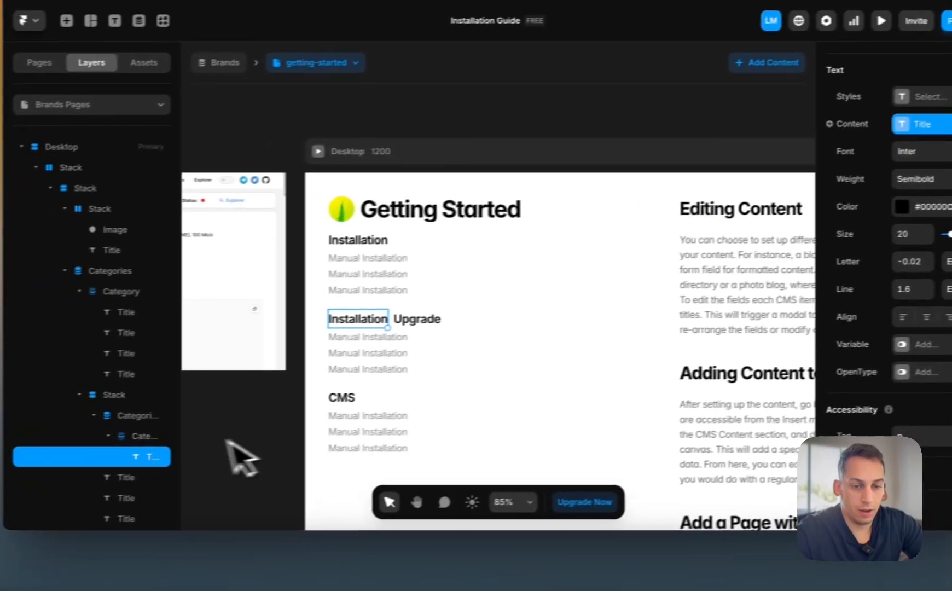
click(46, 452)
click(43, 431)
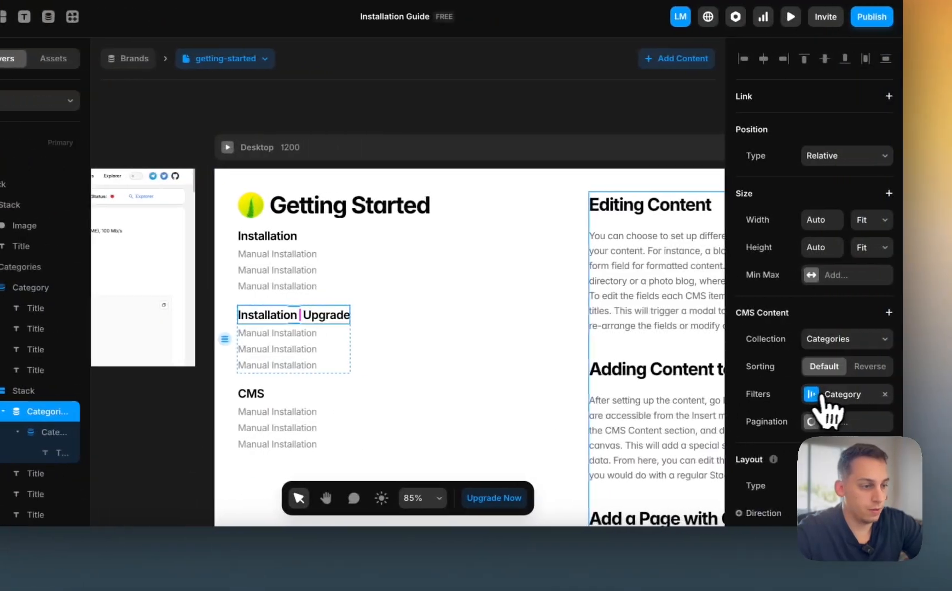
click(912, 394)
click(628, 455)
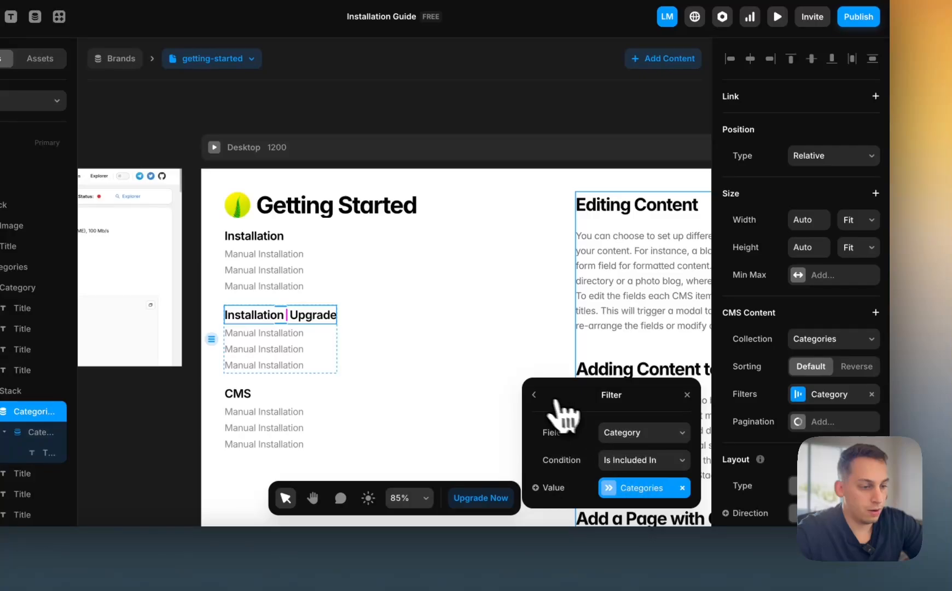
click(534, 399)
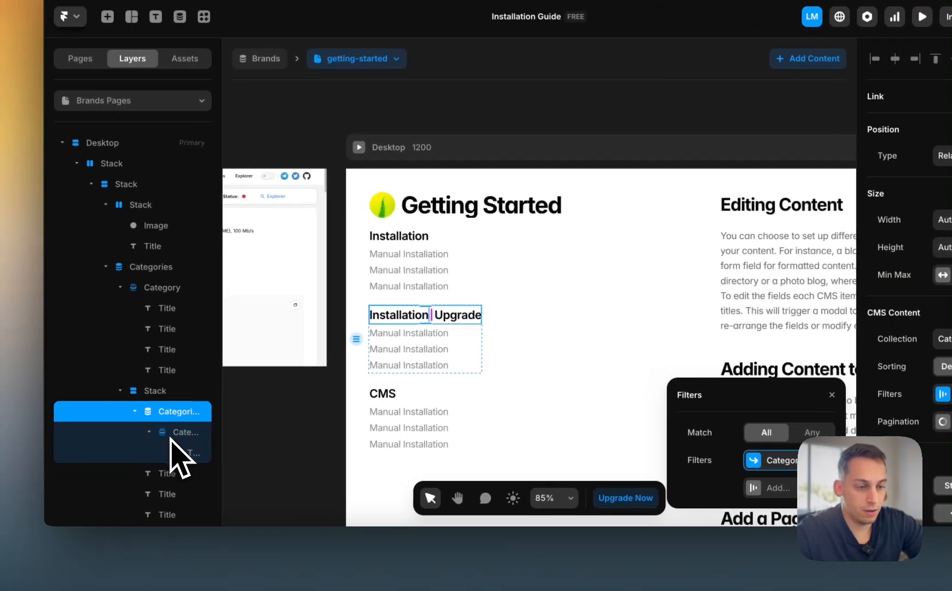
click(25, 438)
scroll(908, 356, down, 9)
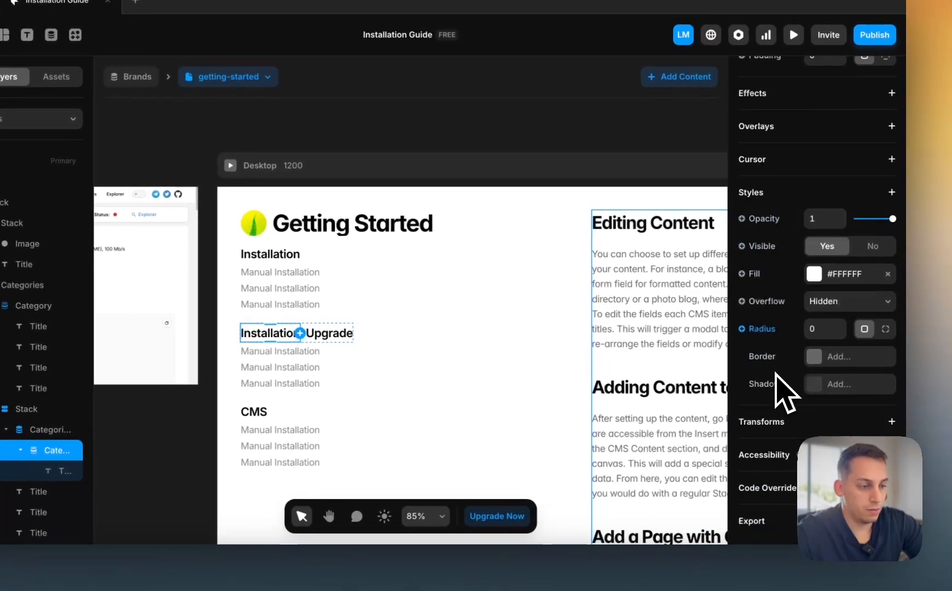
scroll(907, 357, up, 9)
- Add a second filter to the nested Categories list so that its Title contains Upgrade
click(33, 430)
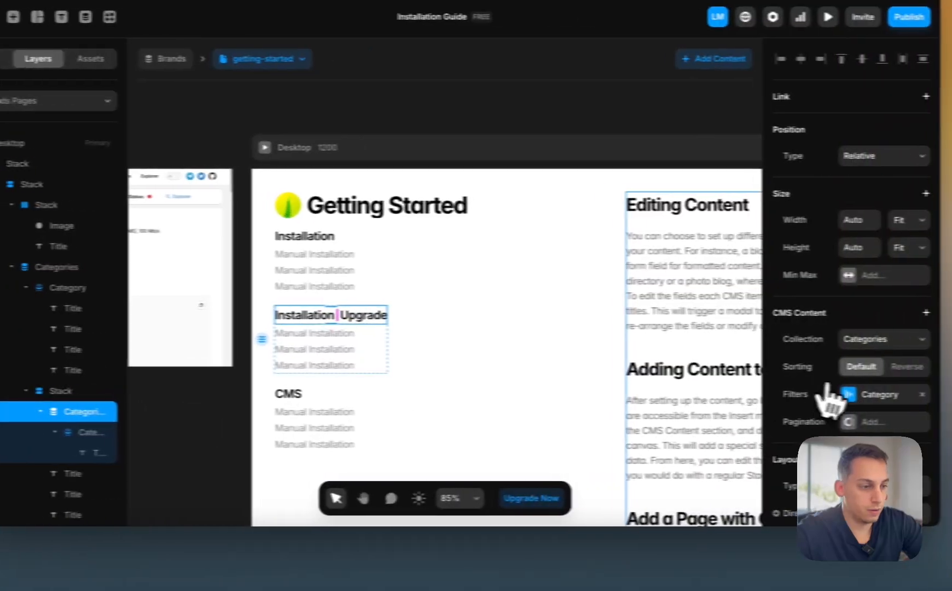
click(815, 408)
click(621, 486)
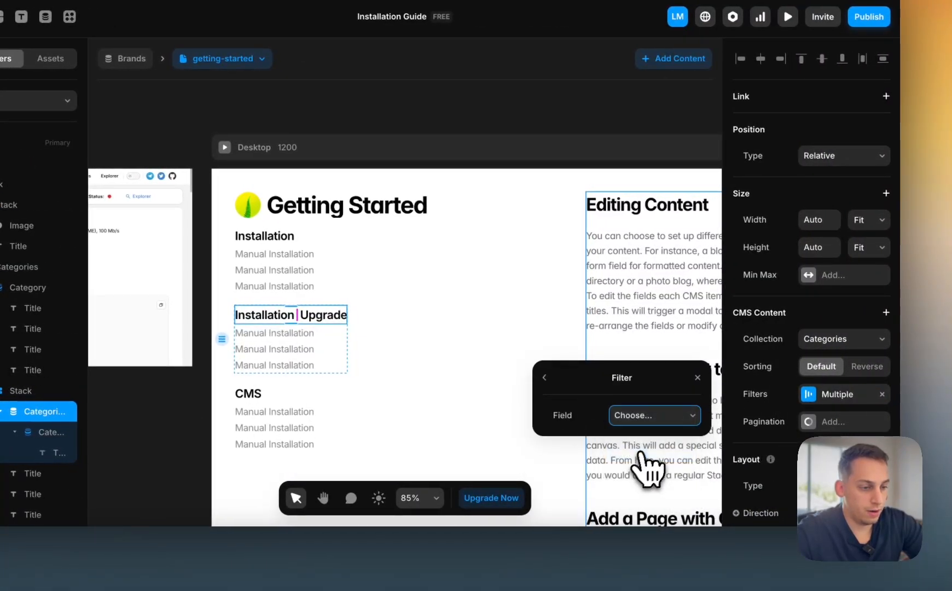
scroll(646, 476, down, 3)
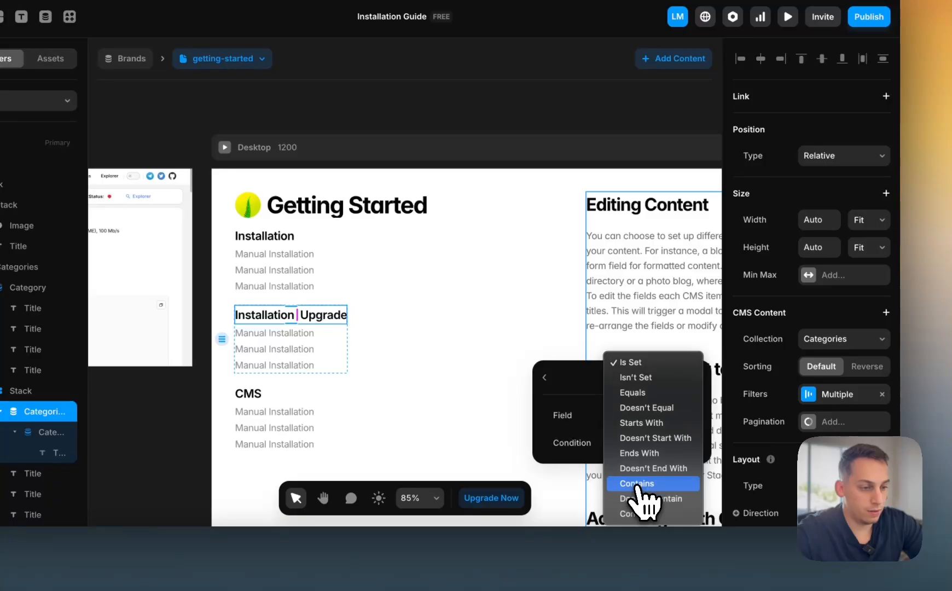
click(645, 486)
click(640, 472)
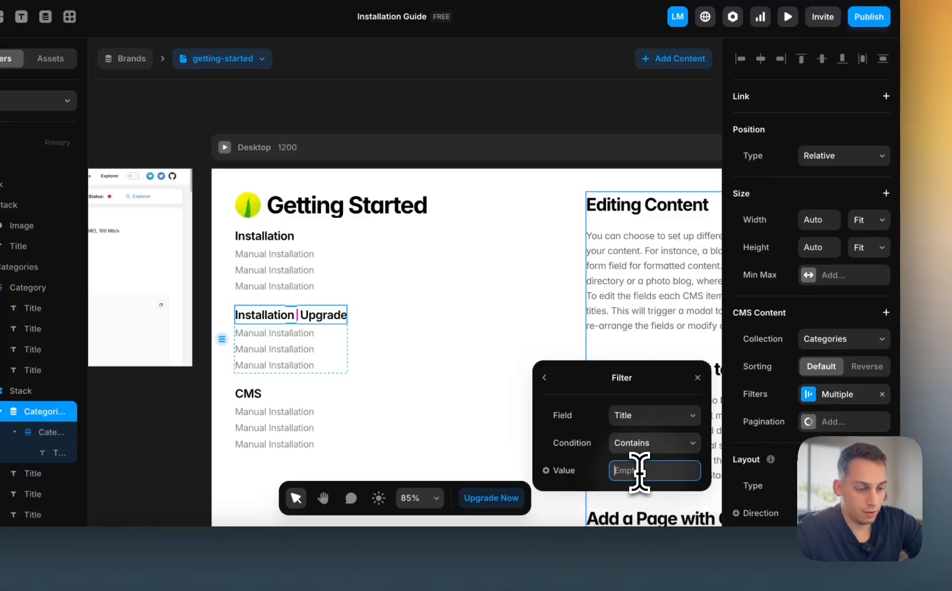
text(Upgrade)
key(Return)
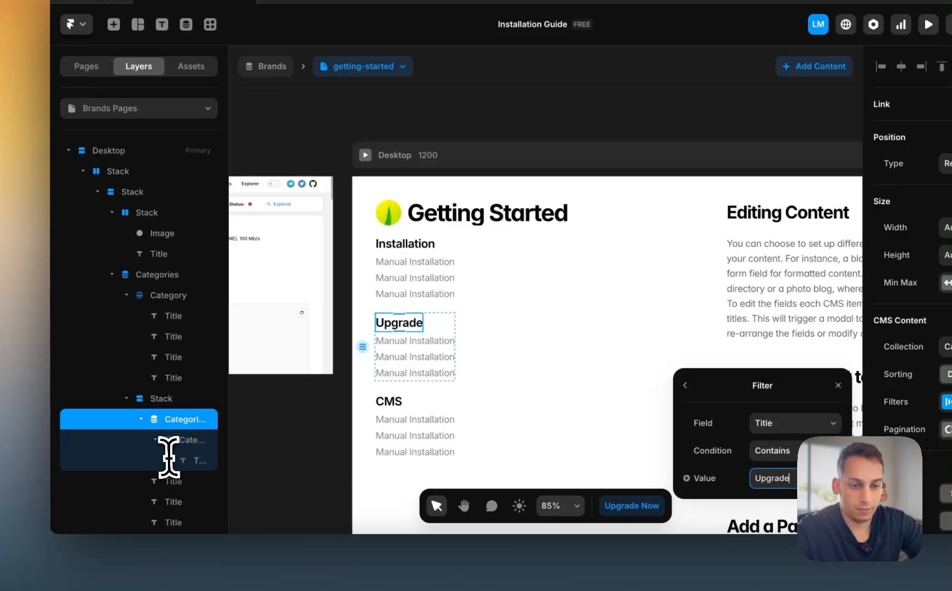
- Try to move the nested Categories list out of its stack to the start of the outer Categories list, and undo the move
click(162, 407)
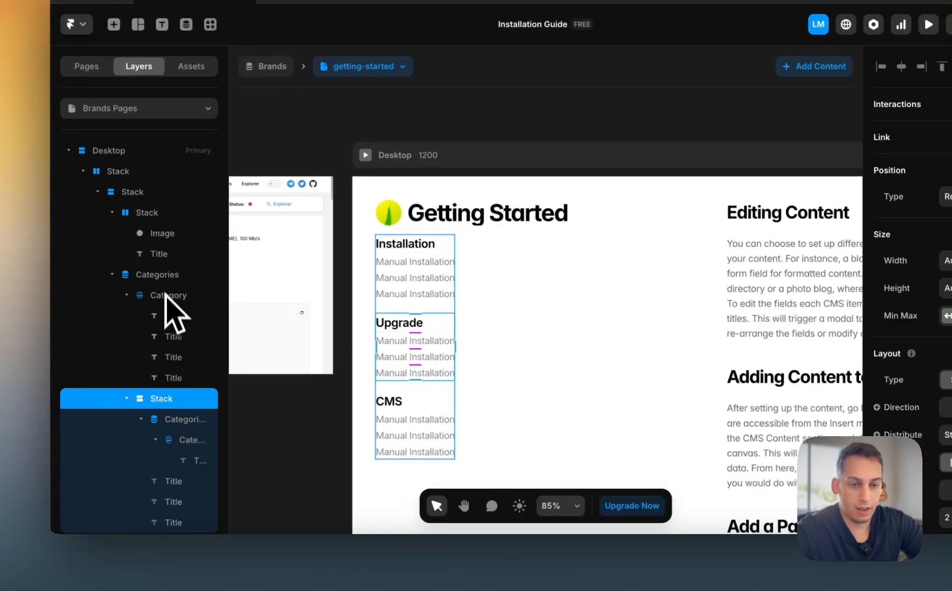
click(175, 420)
click(141, 404)
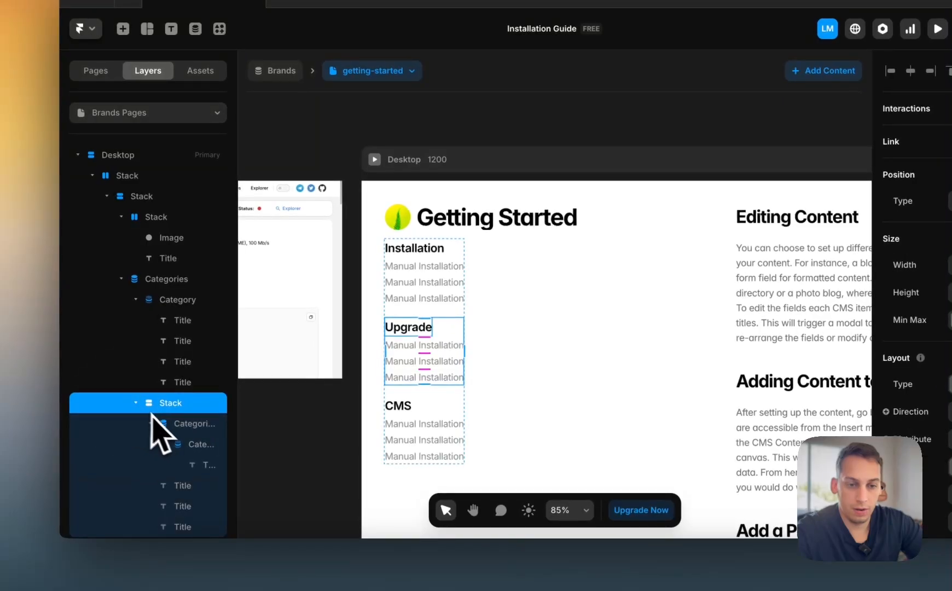
drag(157, 416, 153, 304)
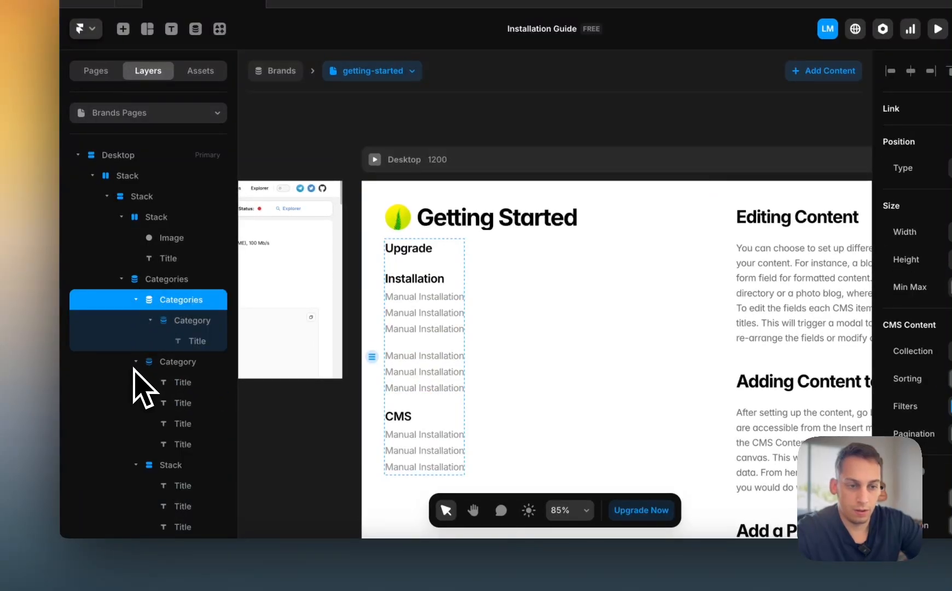
key(super+z)
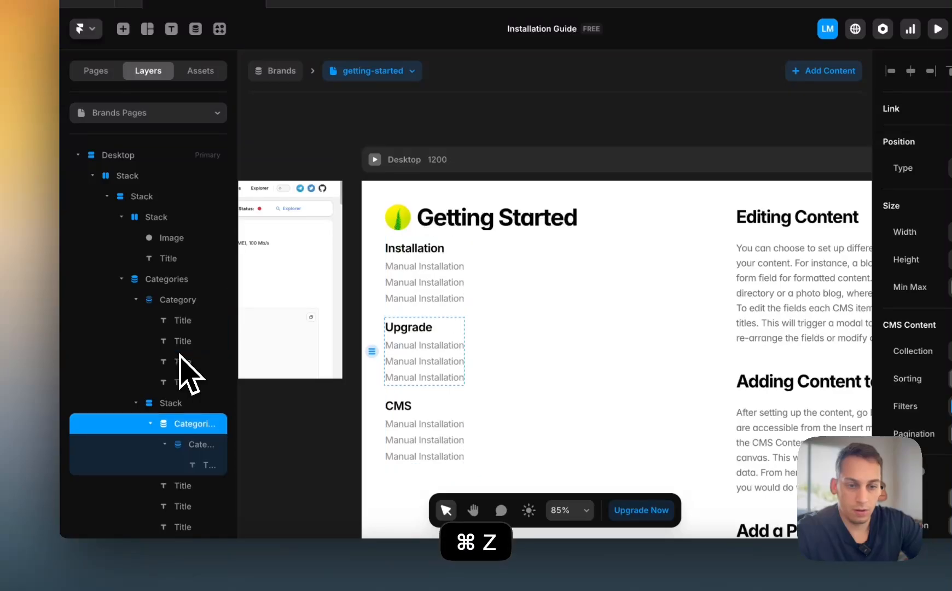
- Move the Upgrade Categories list out of the outer Categories list and place it directly below that list
click(136, 404)
click(135, 300)
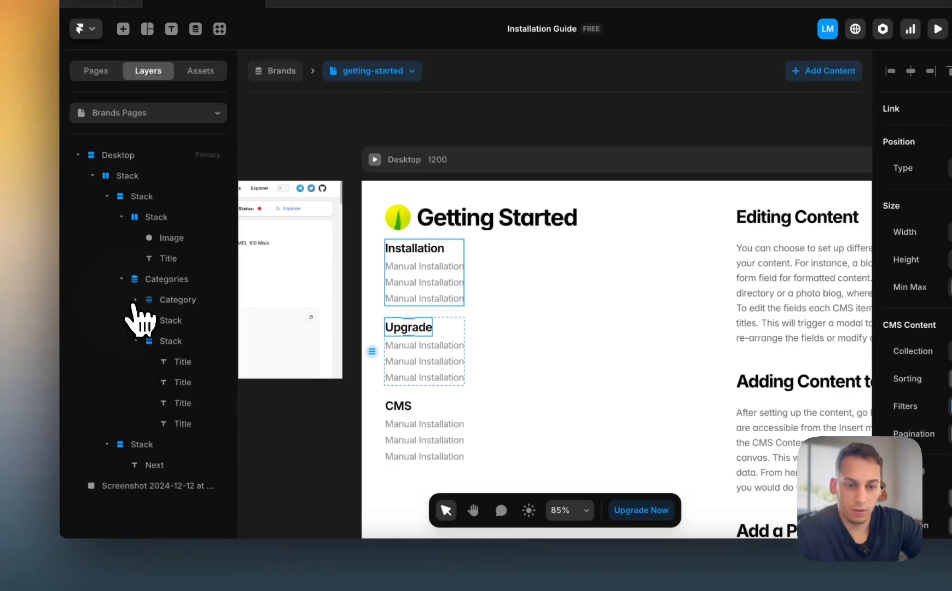
click(137, 300)
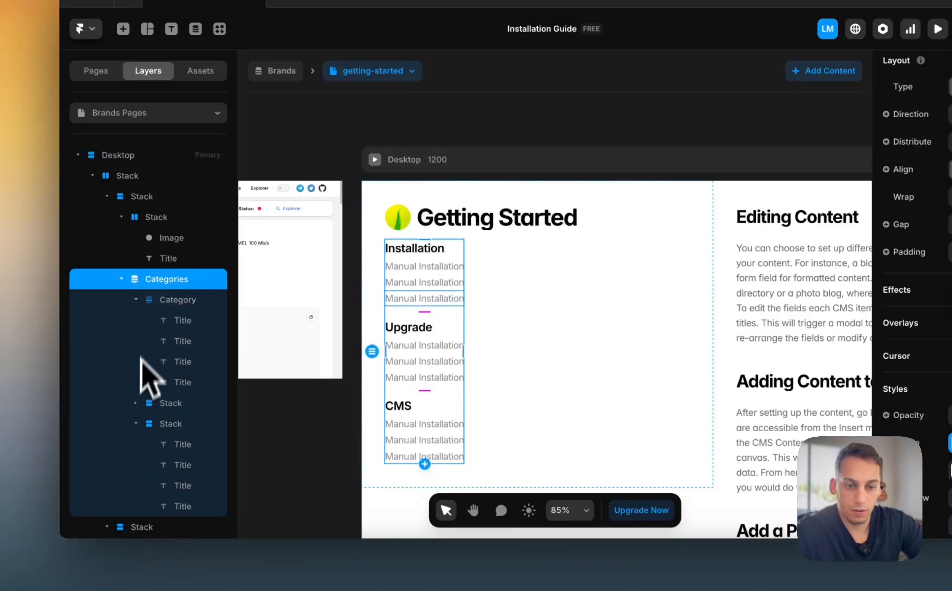
click(135, 403)
drag(185, 424, 147, 270)
click(122, 339)
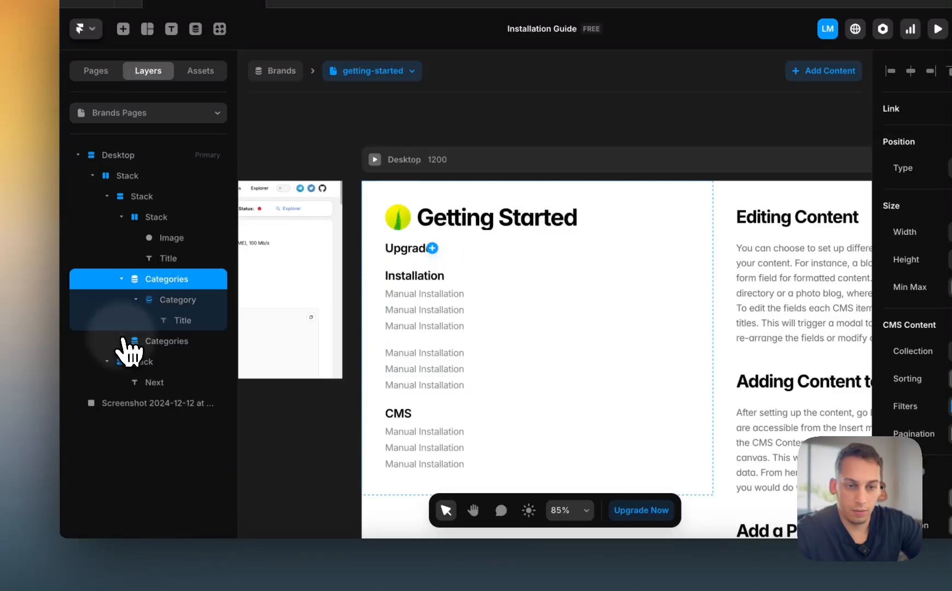
click(136, 300)
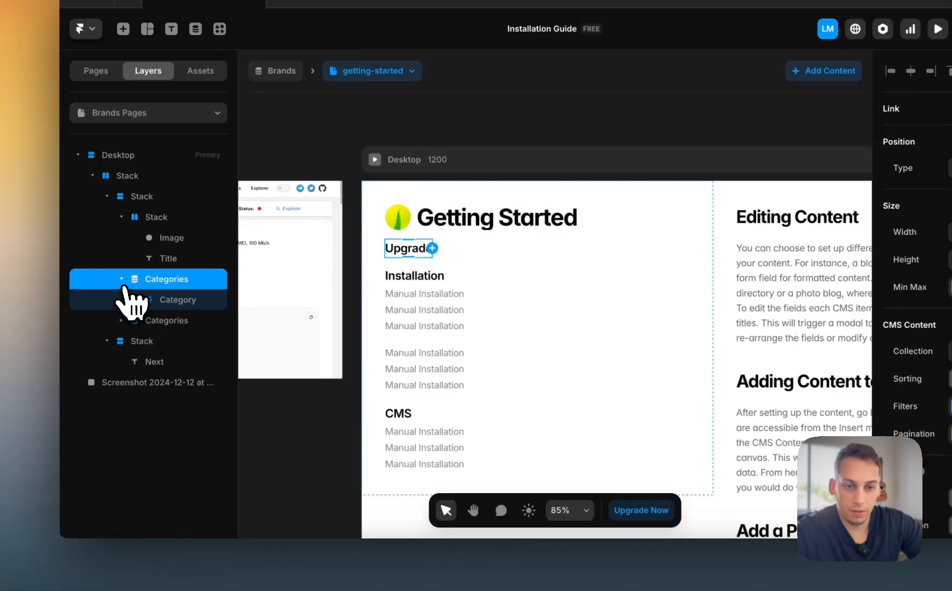
click(122, 279)
drag(133, 285, 143, 308)
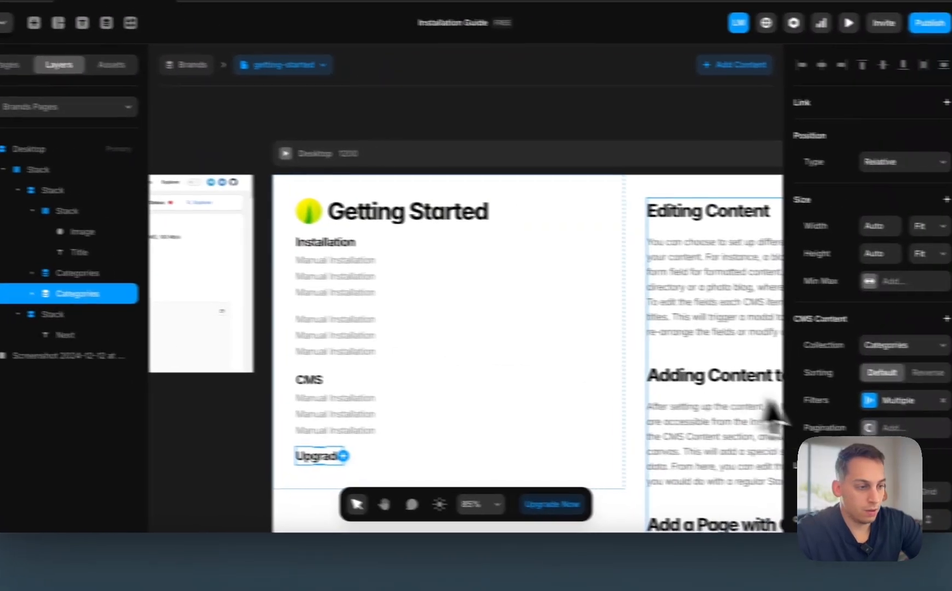
- Examine the layout settings of the moved Categories list and the text settings of its Title layer
scroll(924, 418, down, 6)
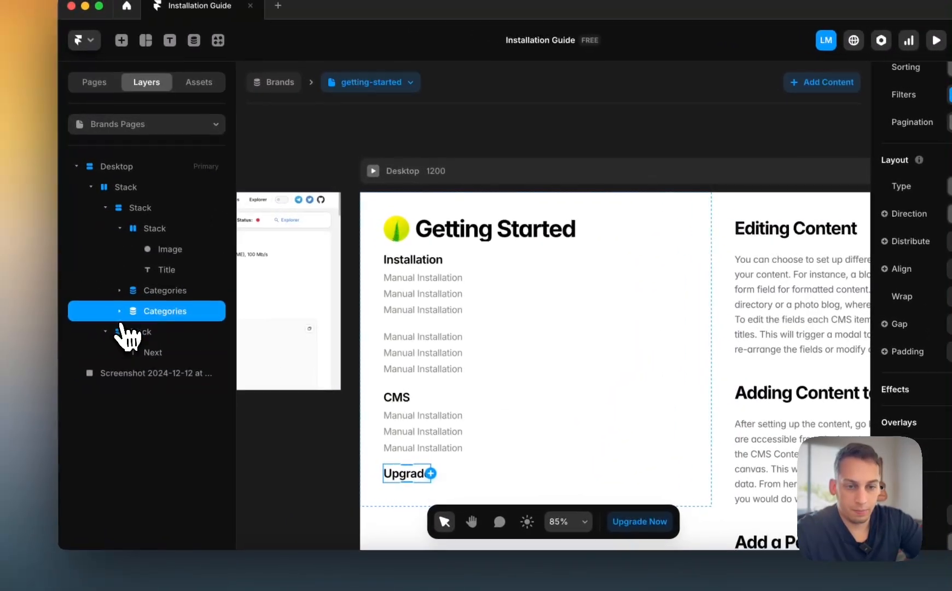
click(58, 302)
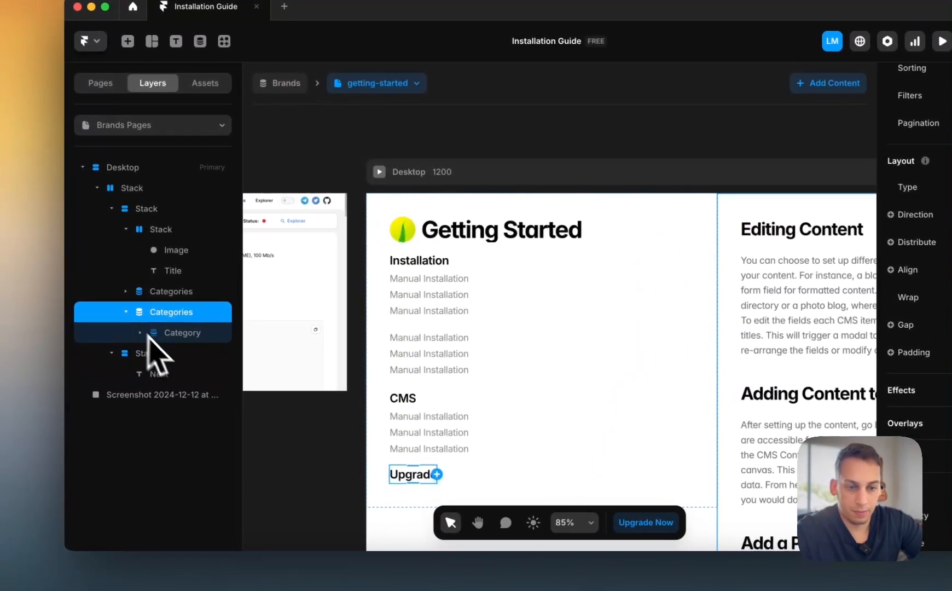
click(98, 326)
click(72, 323)
click(164, 354)
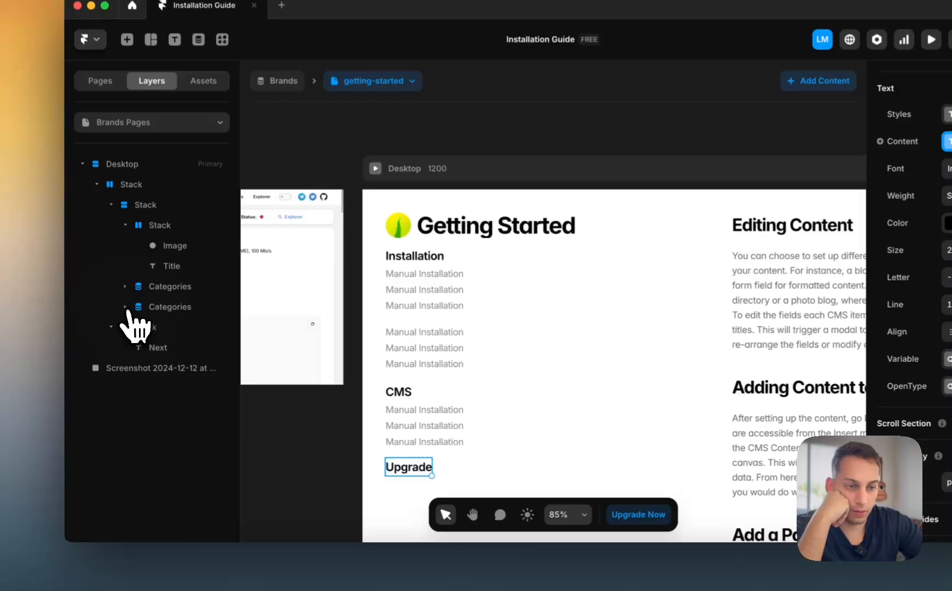
click(128, 310)
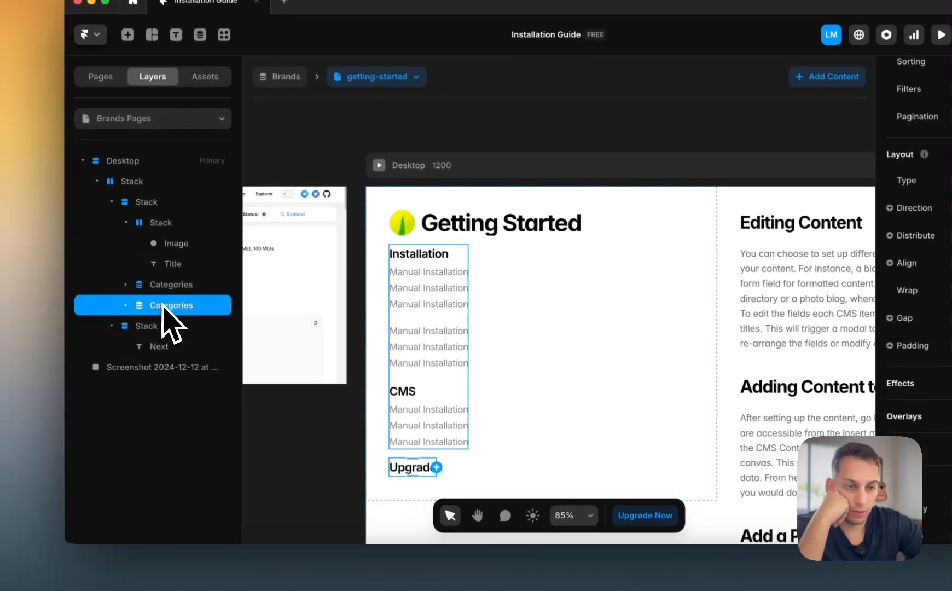
- Delete the two duplicated stacks from the Installation Categories list, keeping only its Category stack
click(158, 286)
click(127, 284)
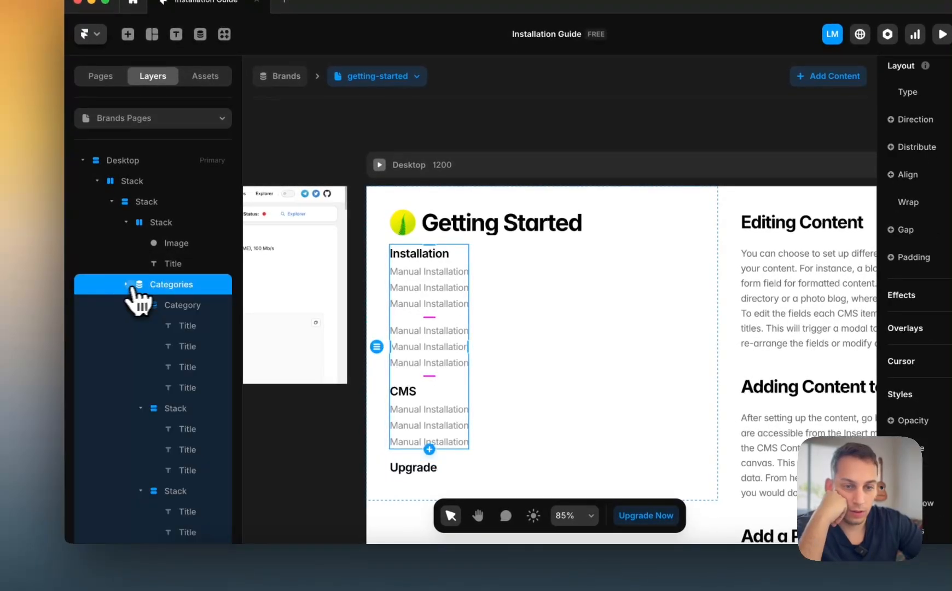
scroll(159, 342, down, 2)
click(170, 344)
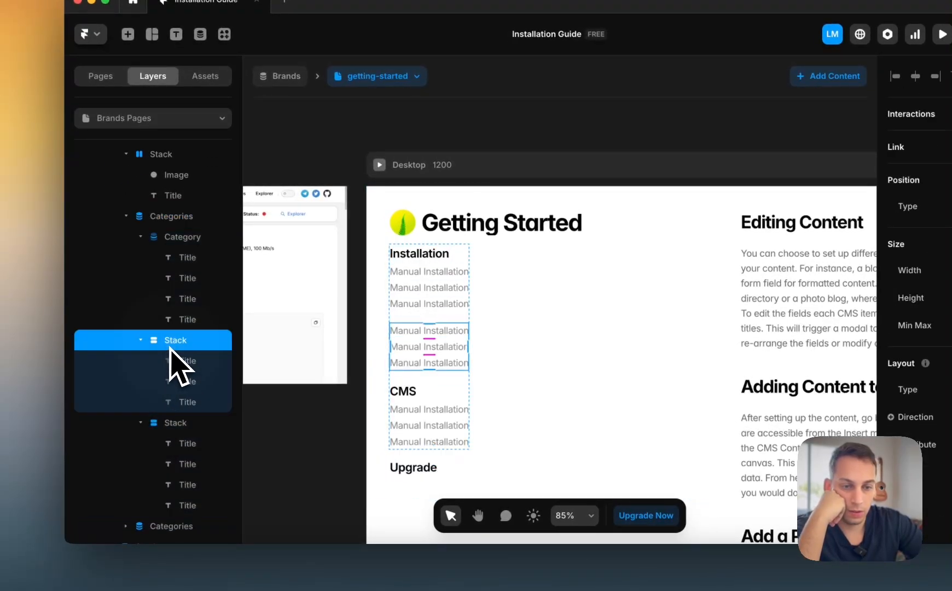
key(BackSpace)
click(171, 359)
key(BackSpace)
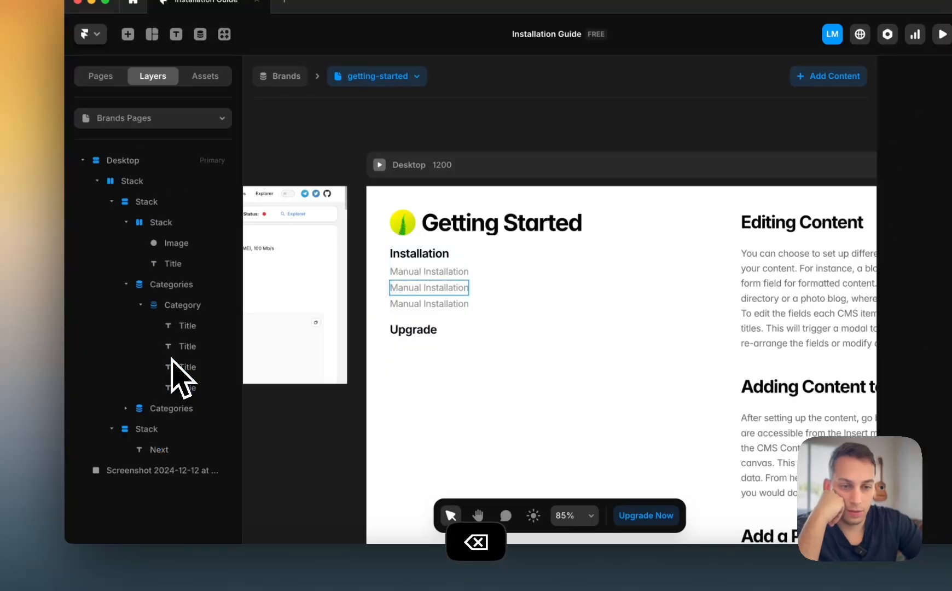
- Compare the Category and Title layers of the Installation and Upgrade Categories lists
click(160, 305)
click(140, 304)
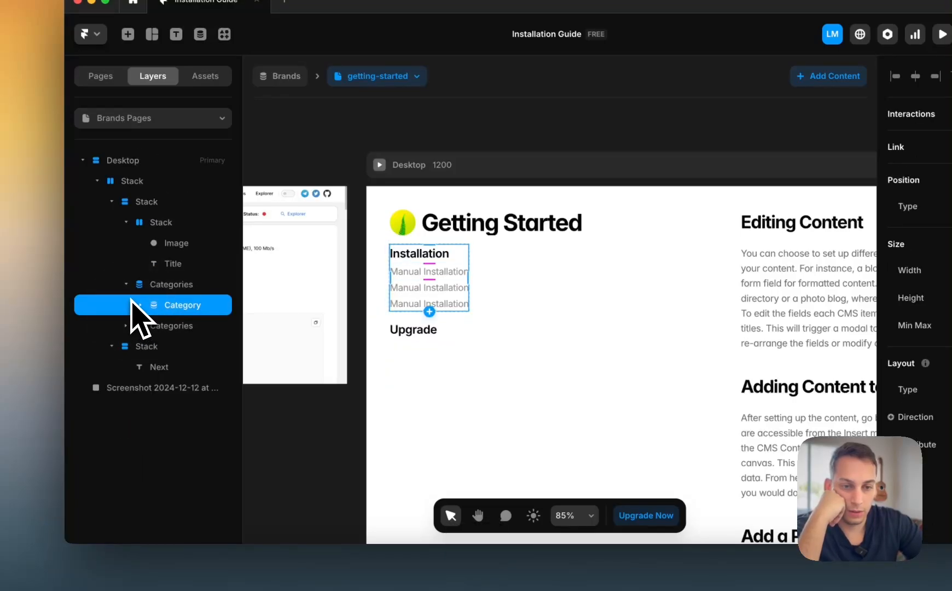
click(126, 284)
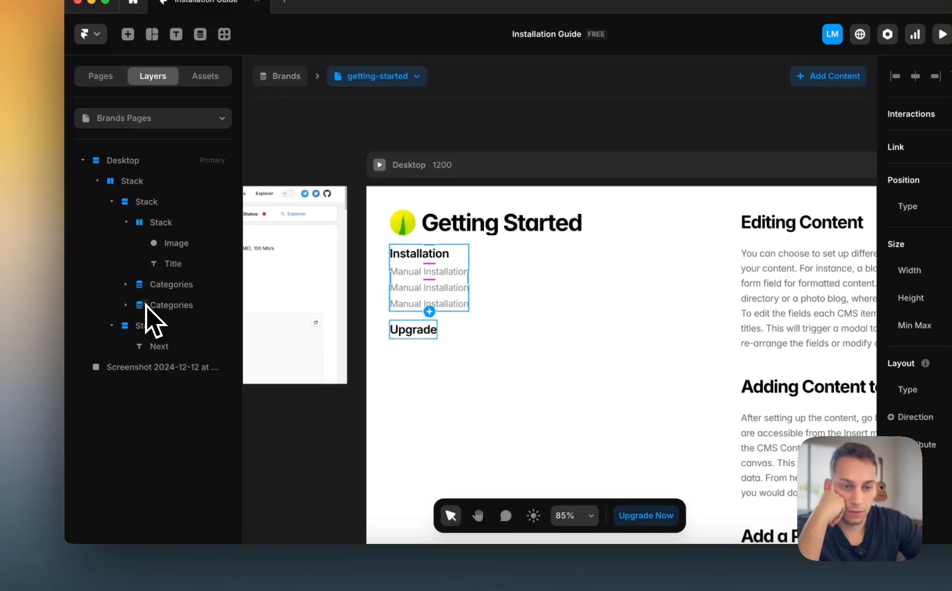
click(146, 305)
click(126, 304)
click(158, 326)
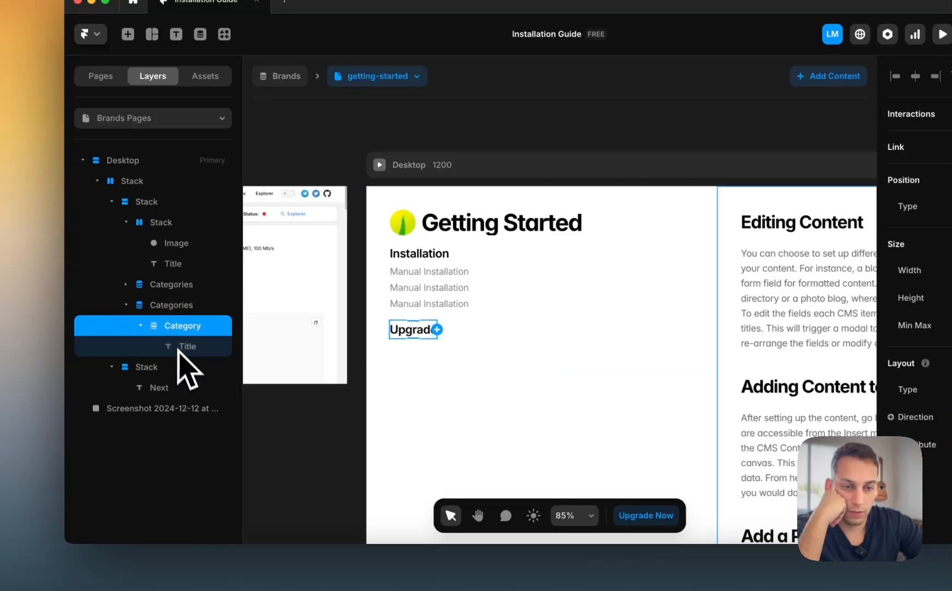
click(181, 349)
click(127, 285)
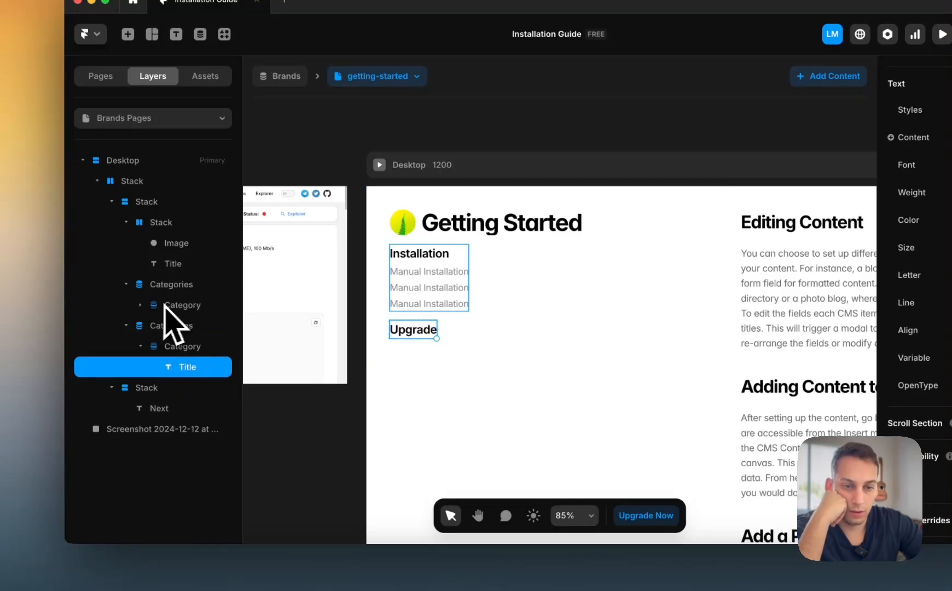
click(164, 306)
click(139, 304)
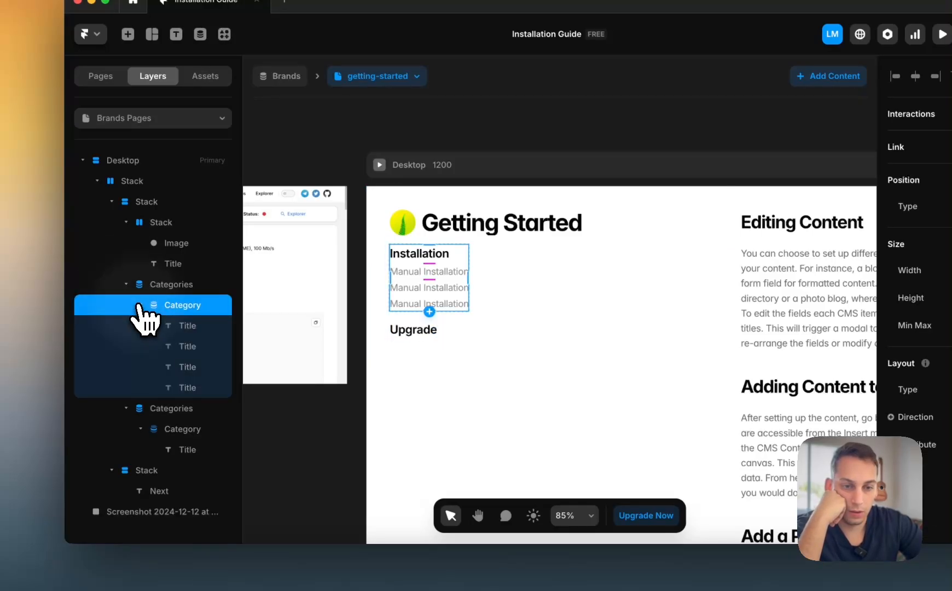
click(176, 332)
- Replace the Upgrade Categories list with a duplicate of the complete Installation Categories list
click(143, 409)
key(BackSpace)
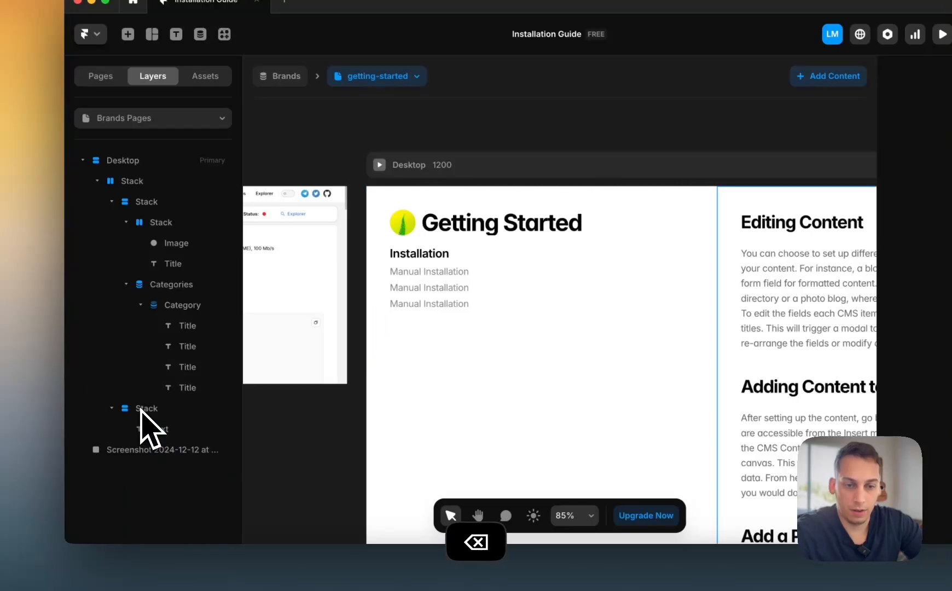
click(126, 284)
click(139, 285)
key(super+d)
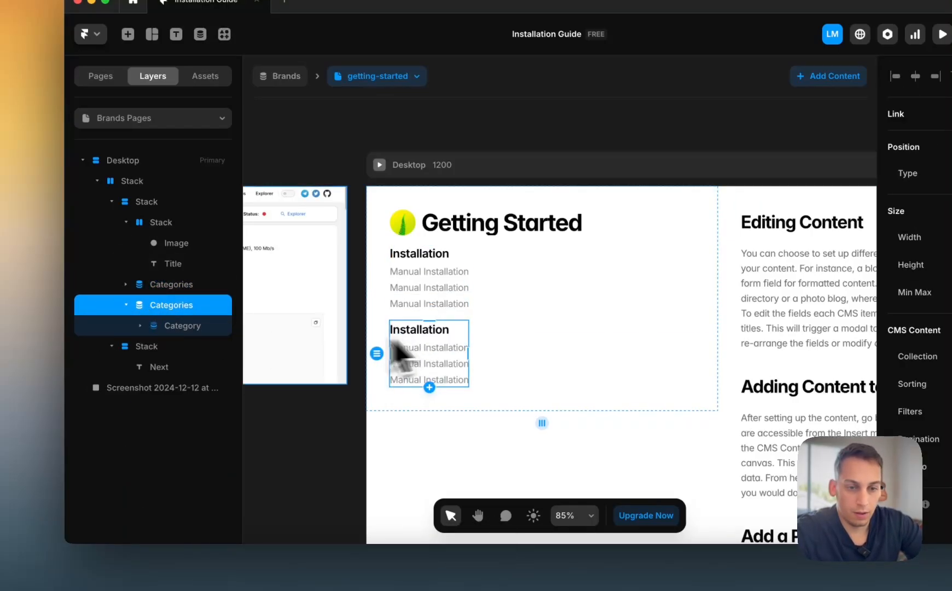
- Set the Title filter of the duplicated Categories list to contain Upgrade
click(156, 327)
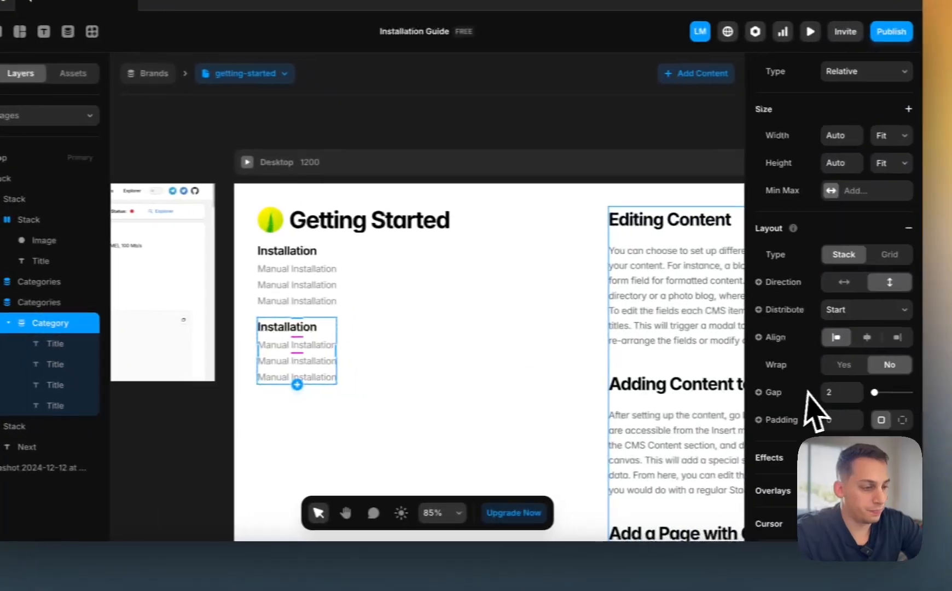
scroll(815, 410, down, 5)
click(82, 302)
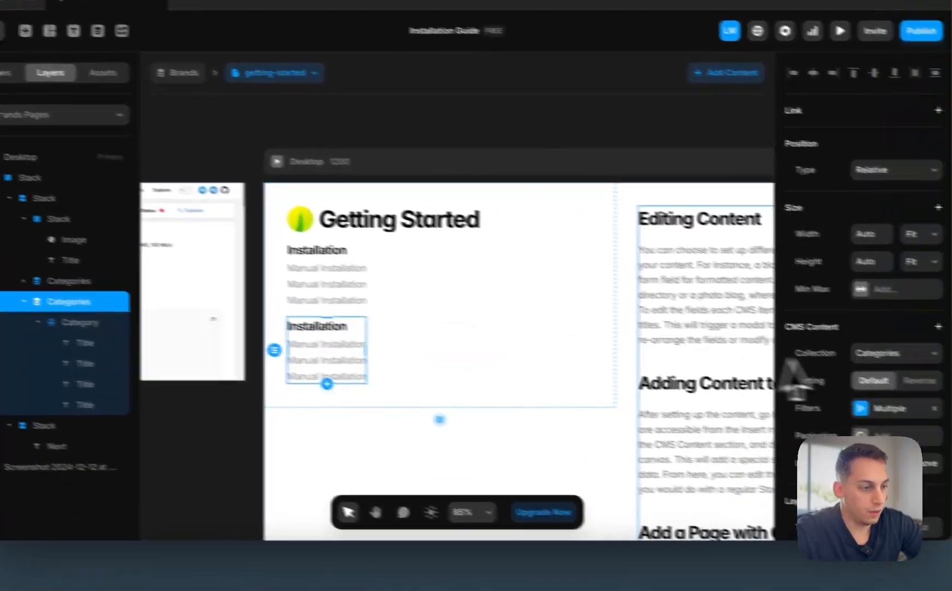
click(862, 408)
click(706, 468)
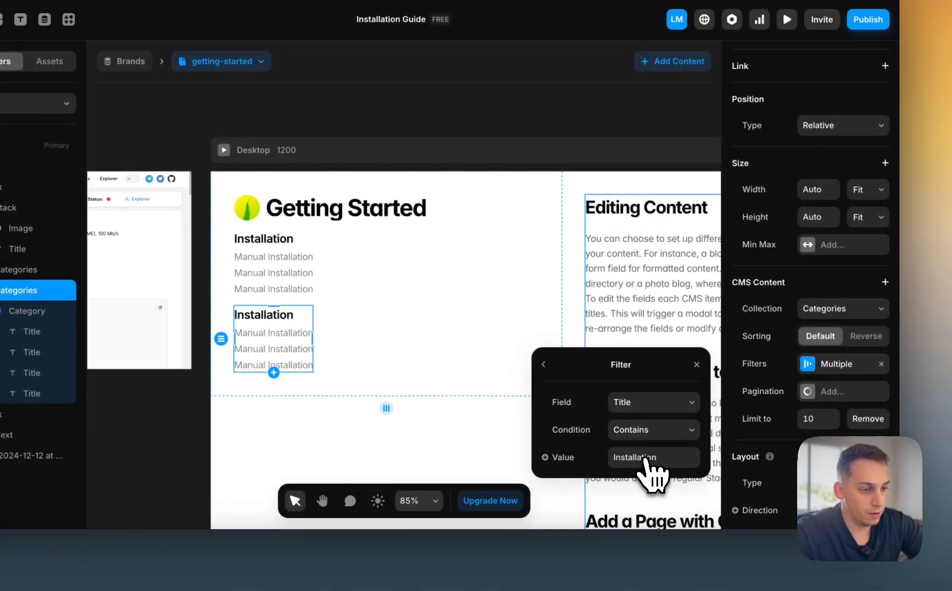
double_click(639, 457)
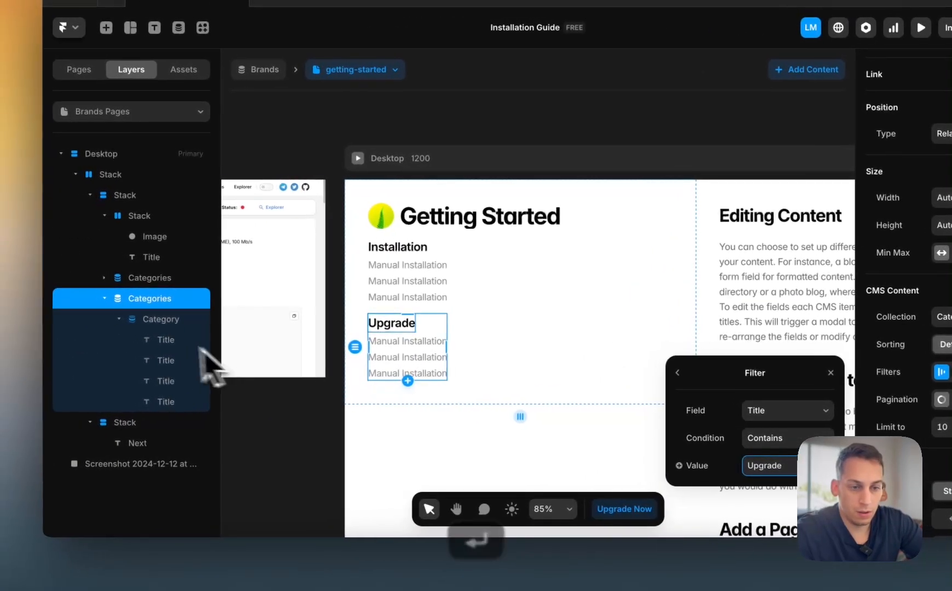
- Examine which CMS variables can be bound to the first sub-item's text in the Upgrade Categories list
click(167, 360)
shift+click(167, 381)
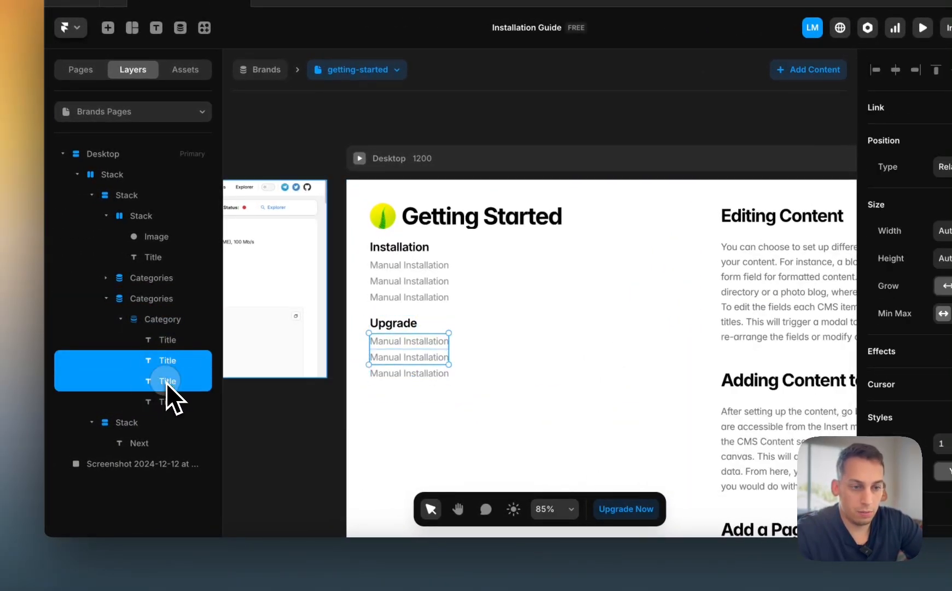
shift+click(166, 395)
scroll(922, 449, down, 5)
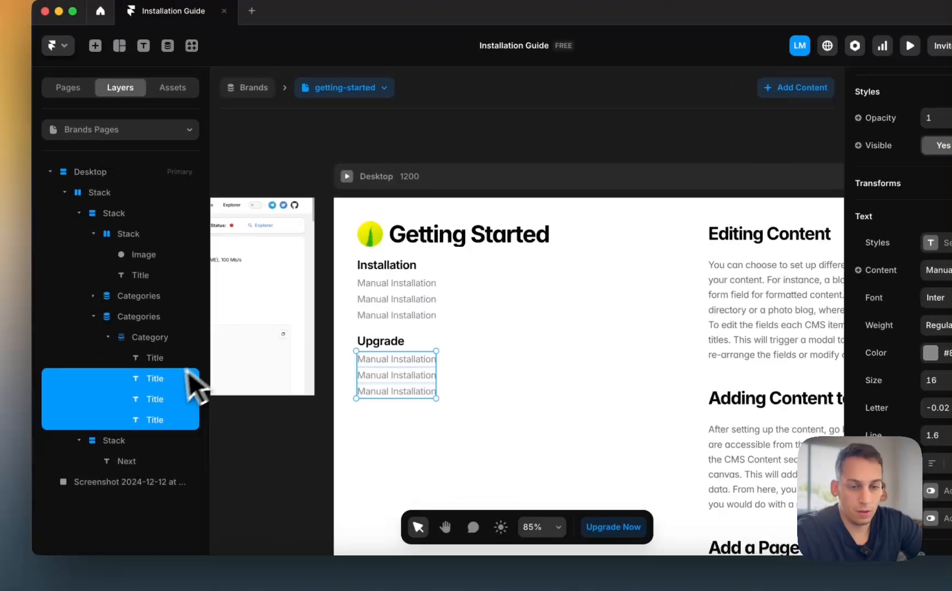
click(60, 366)
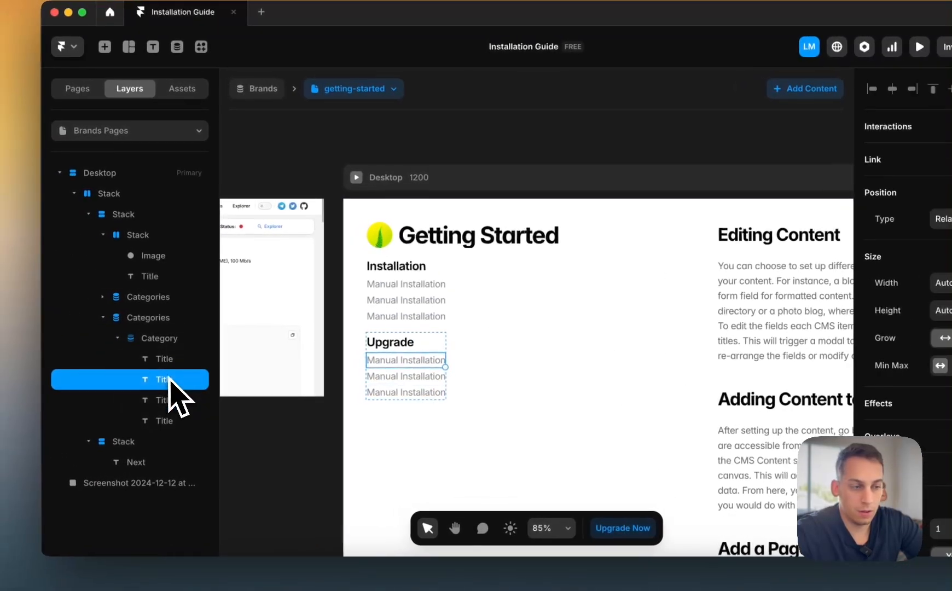
scroll(900, 385, down, 7)
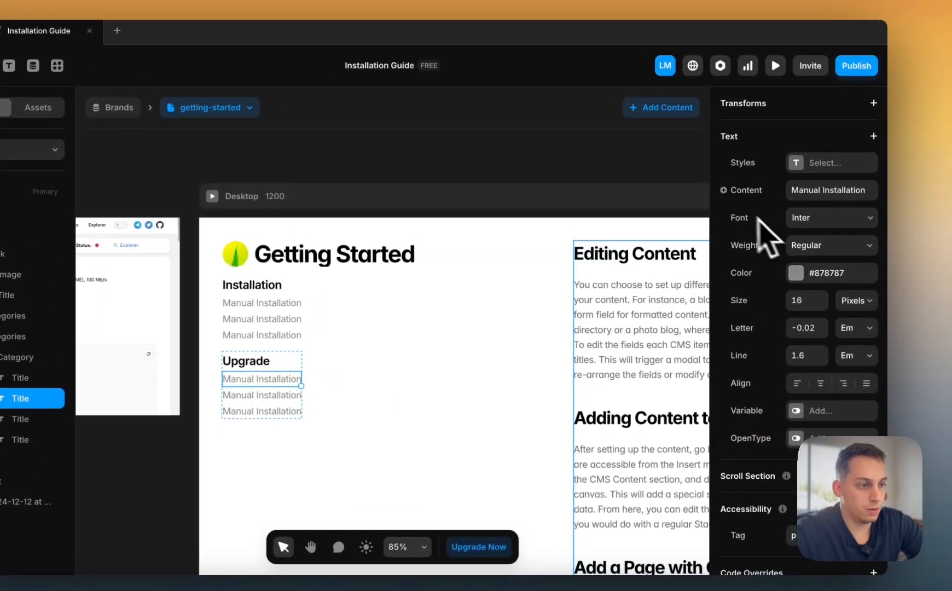
mouse_move(736, 244)
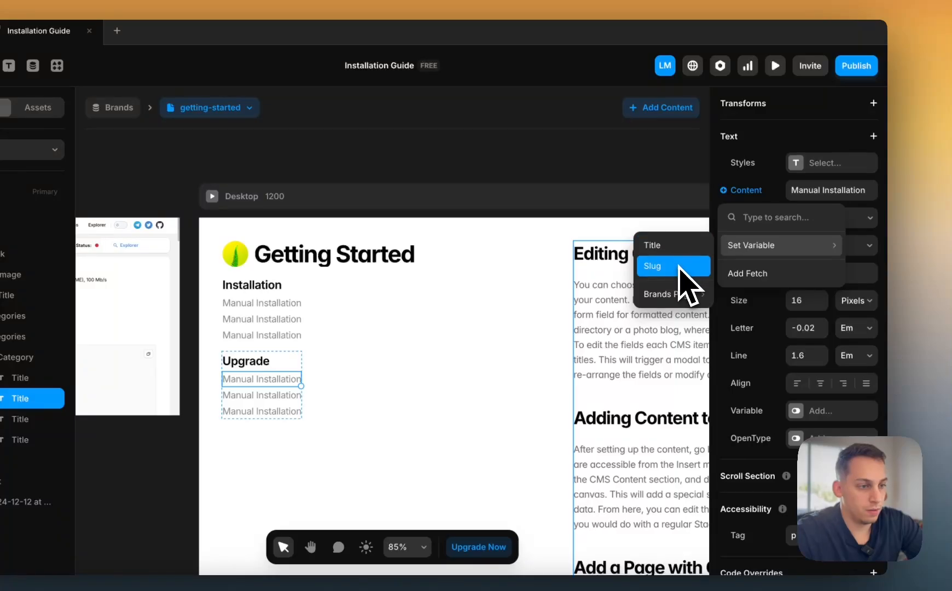
mouse_move(665, 294)
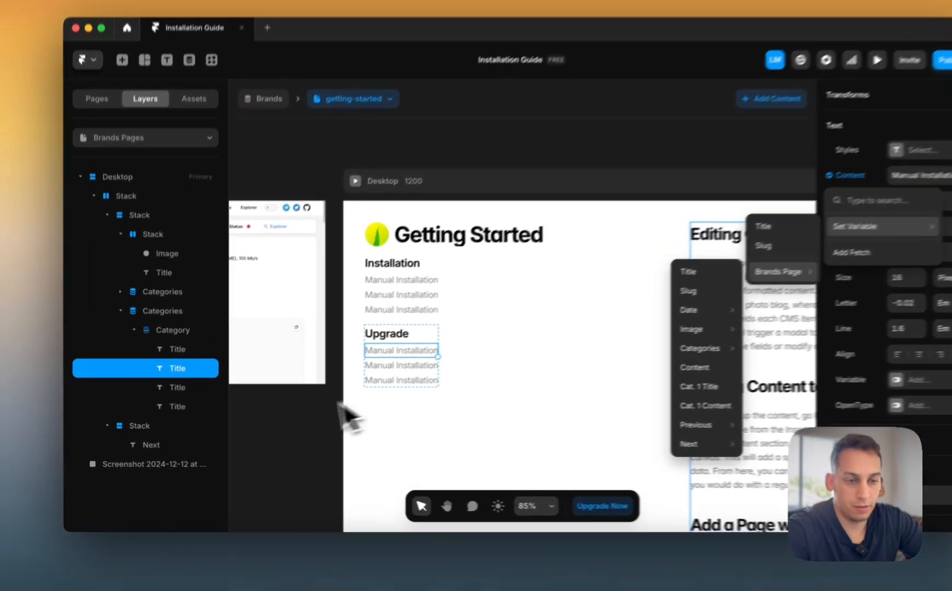
- Duplicate the complete Upgrade Categories list to create a third list beneath it
click(392, 342)
click(415, 334)
click(134, 330)
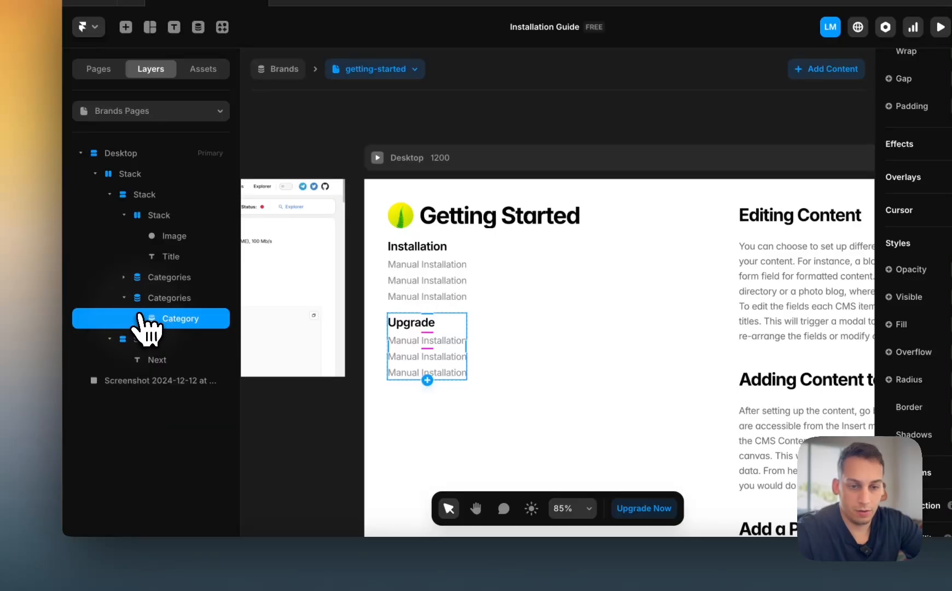
click(165, 300)
key(super+d)
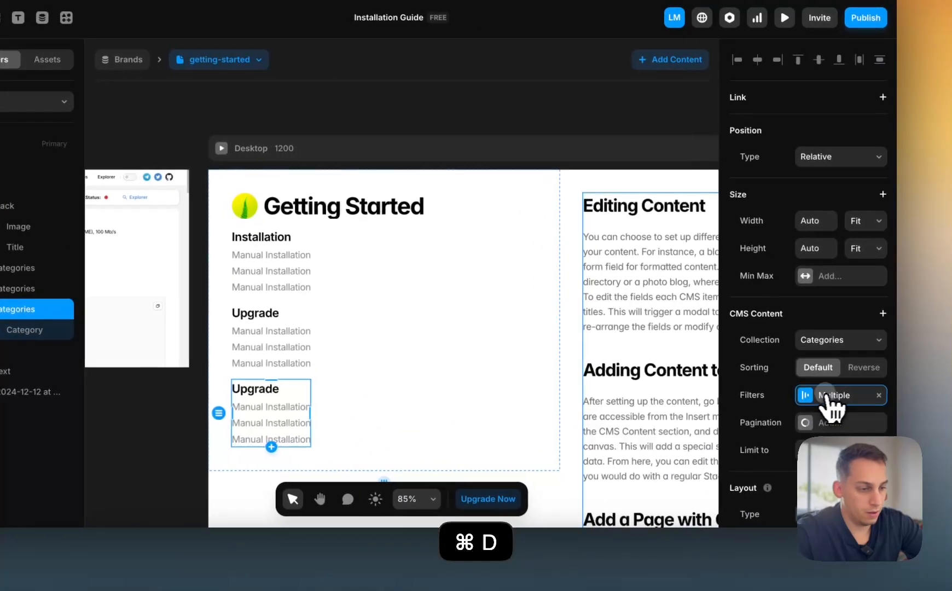
- Look up the exact category titles in the CMS Categories collection and return to the canvas
click(897, 400)
click(724, 482)
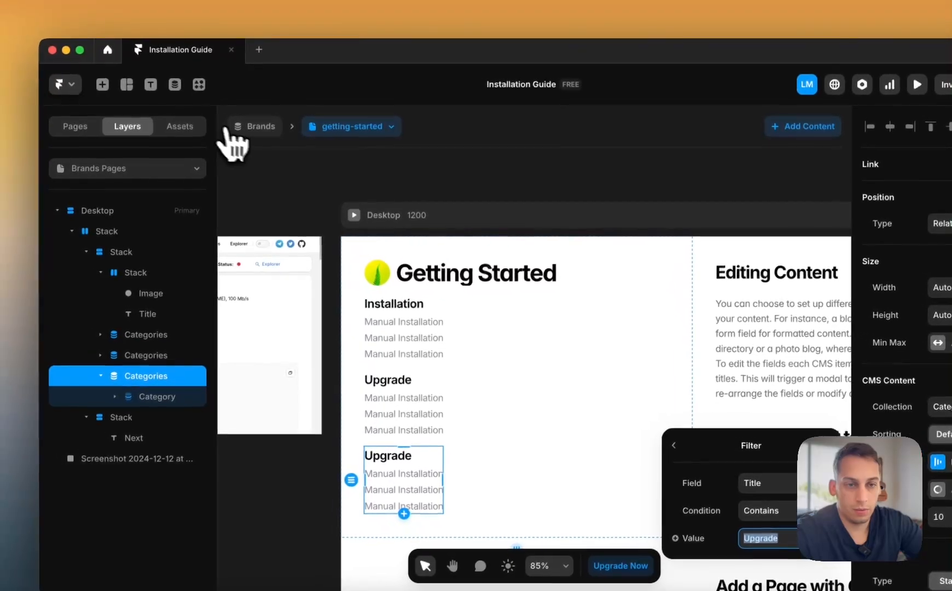
click(89, 59)
click(259, 164)
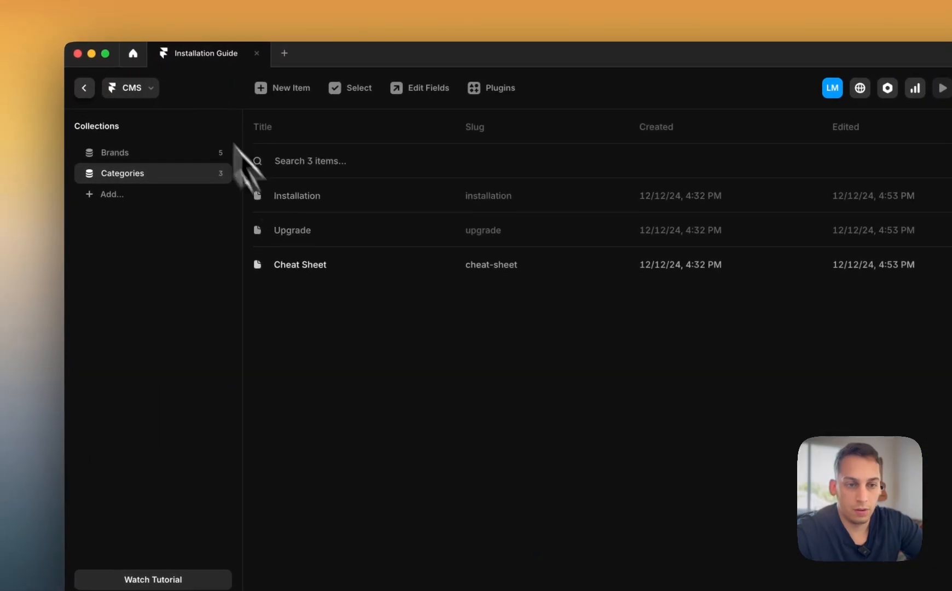
click(85, 88)
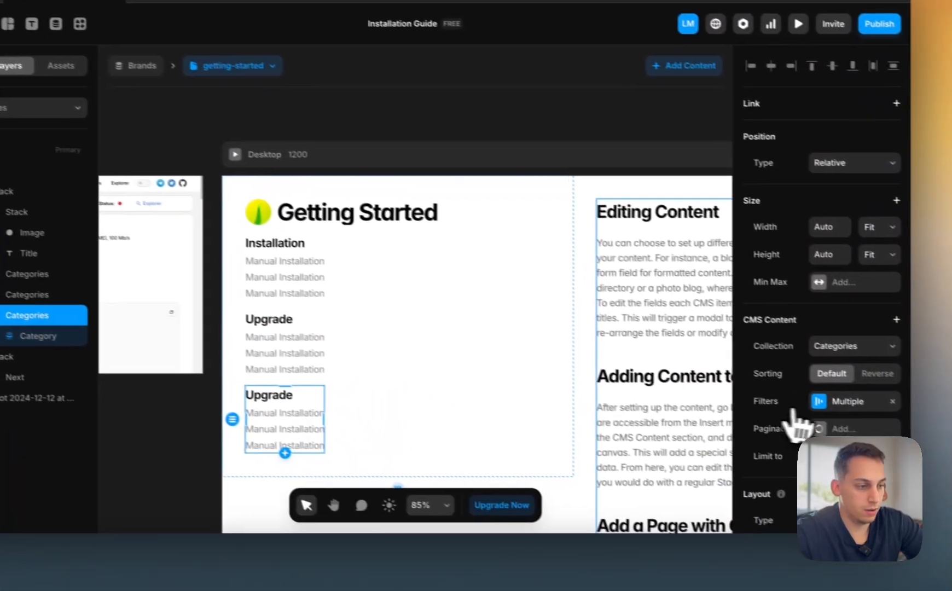
- Set the Title filter of the third Categories list to contain Cheat Sheet
click(936, 445)
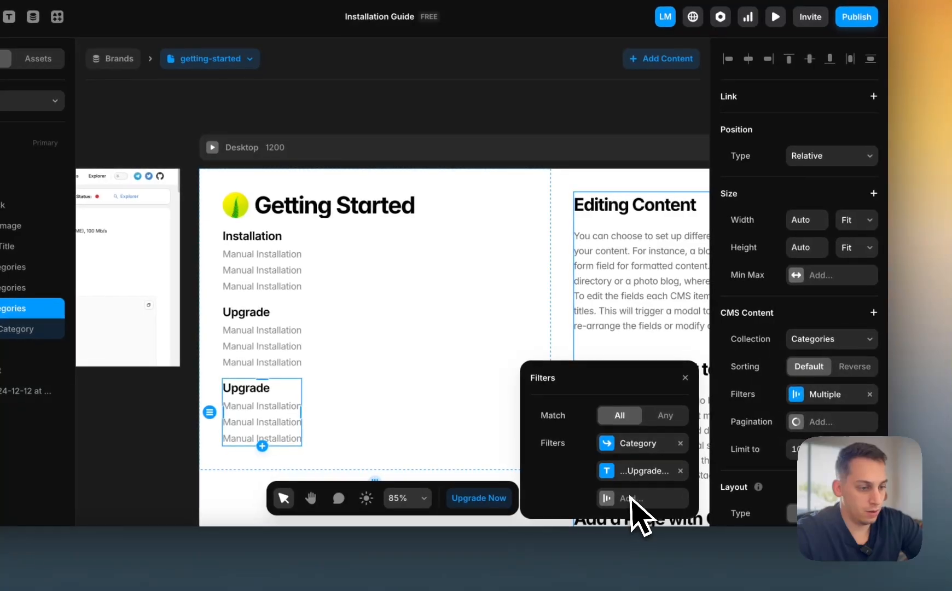
click(641, 474)
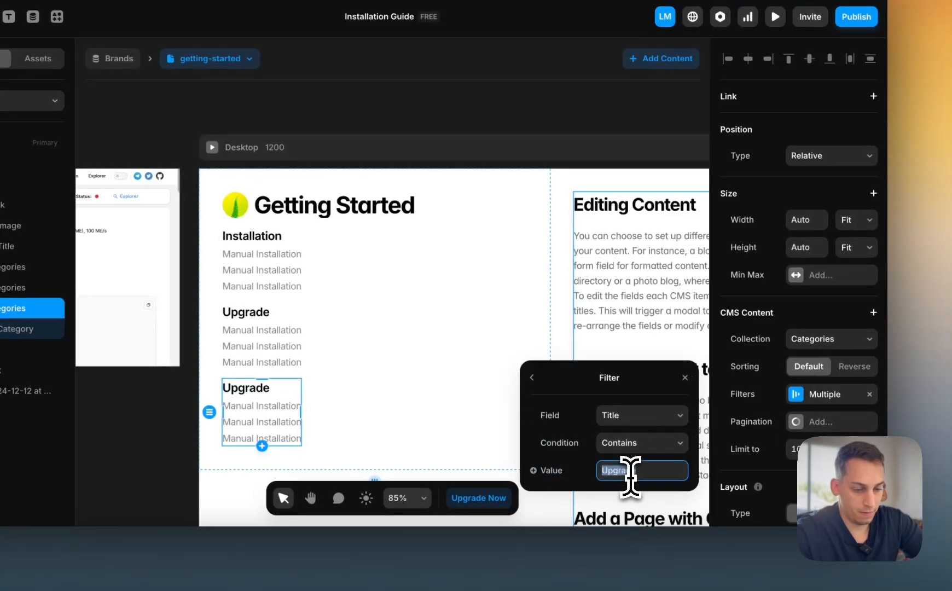
key(Return)
text(Che)
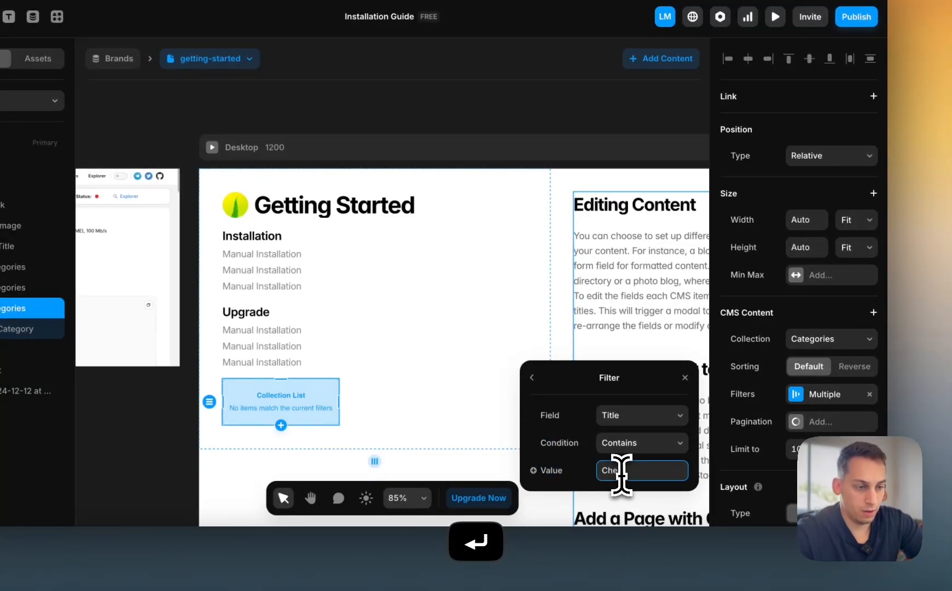
text(at)
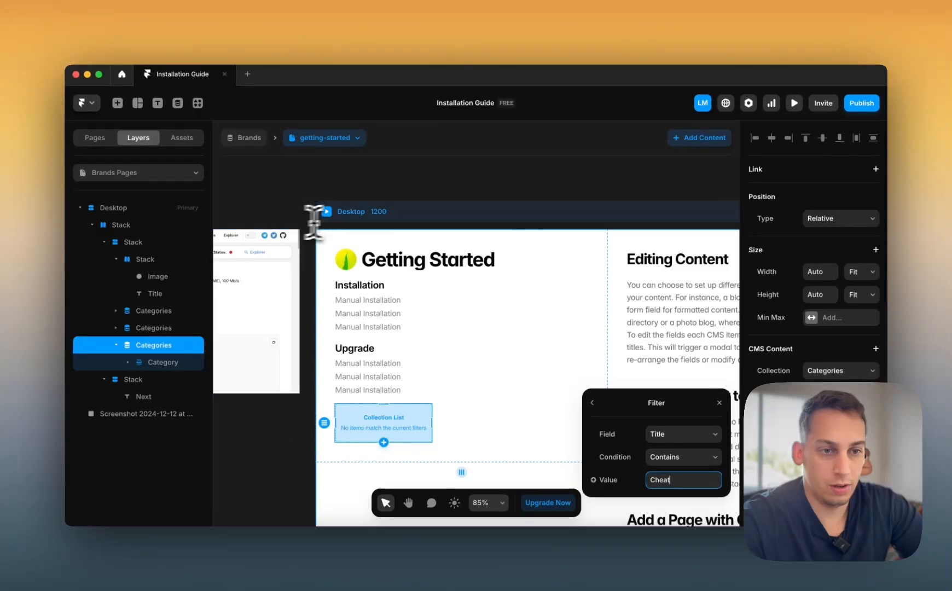
text( S)
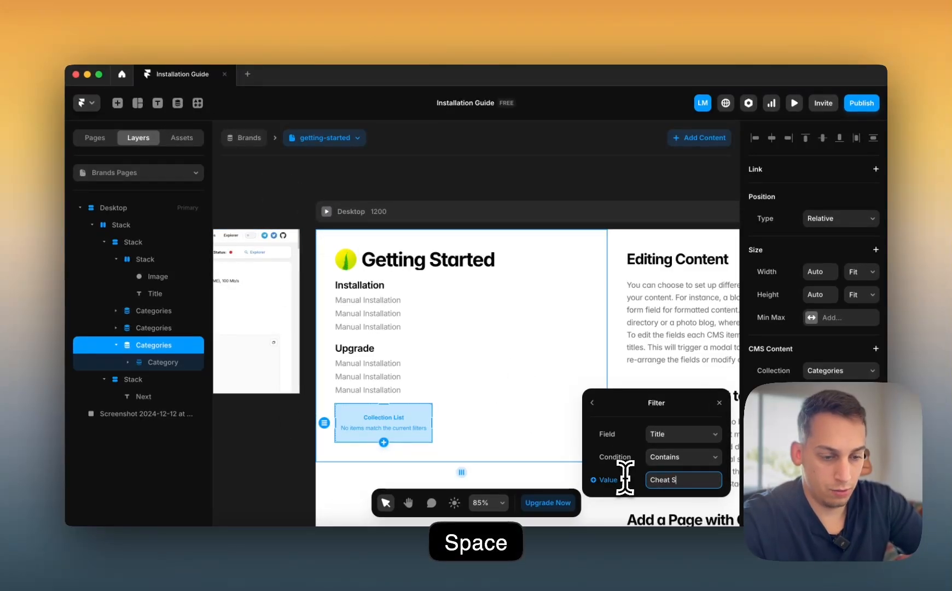
text(heet)
key(Return)
click(298, 437)
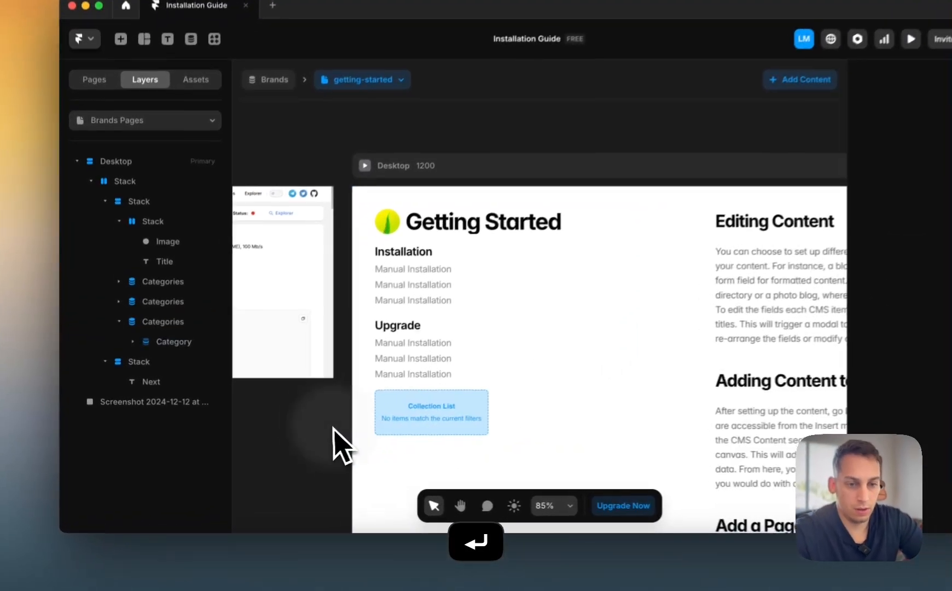
- Review the third list's filters and the categories assigned to the Getting Started item in the CMS Brands collection
click(157, 348)
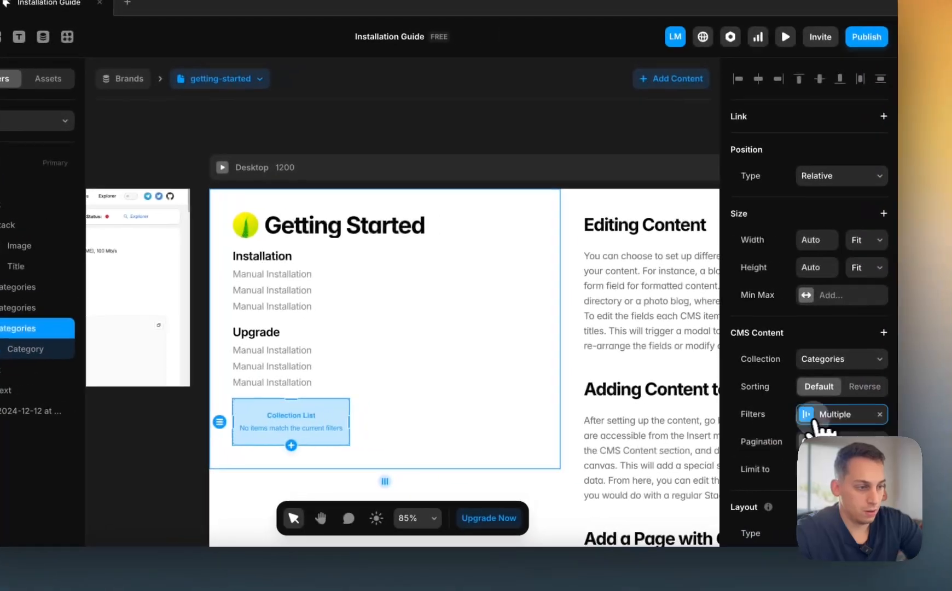
click(895, 407)
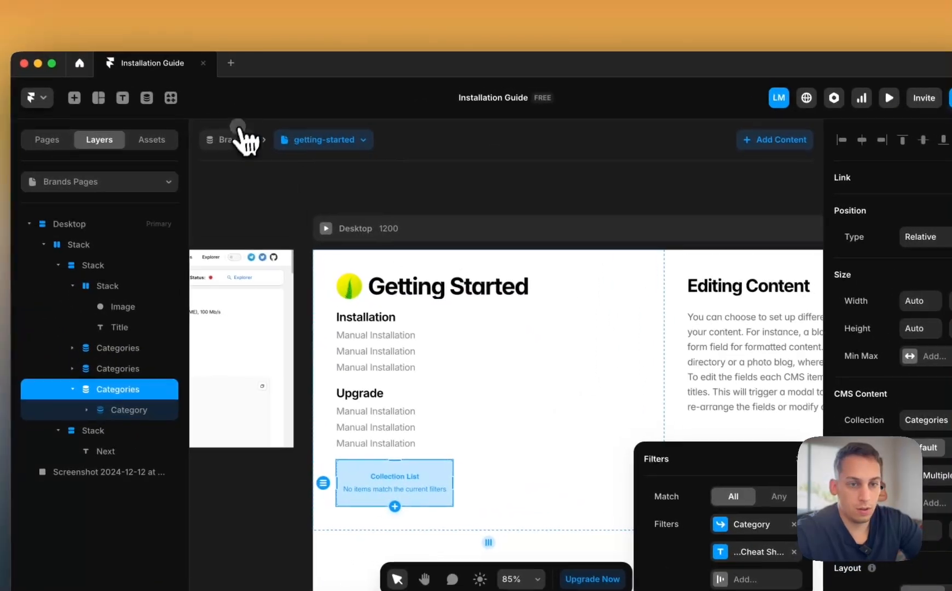
click(239, 131)
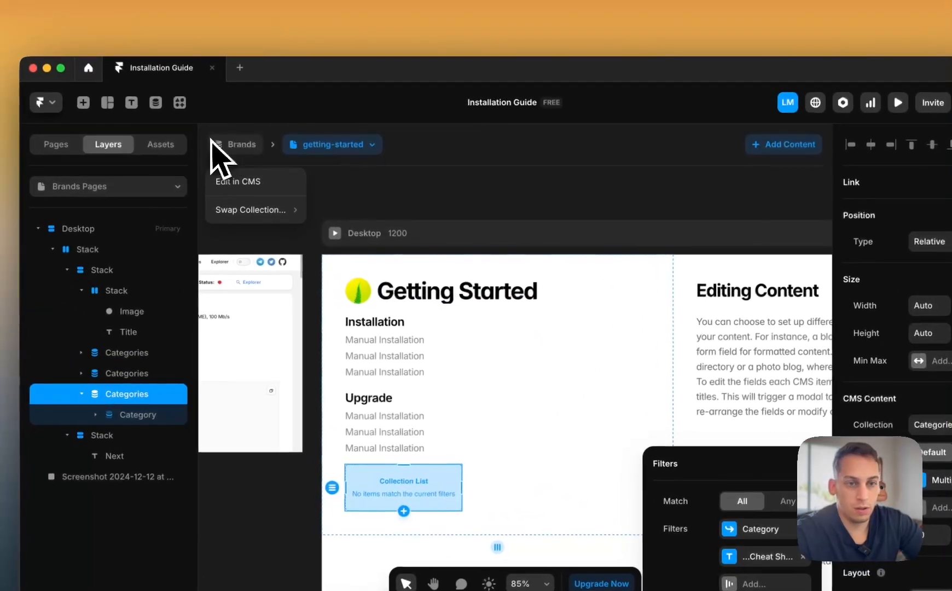
click(241, 146)
click(243, 153)
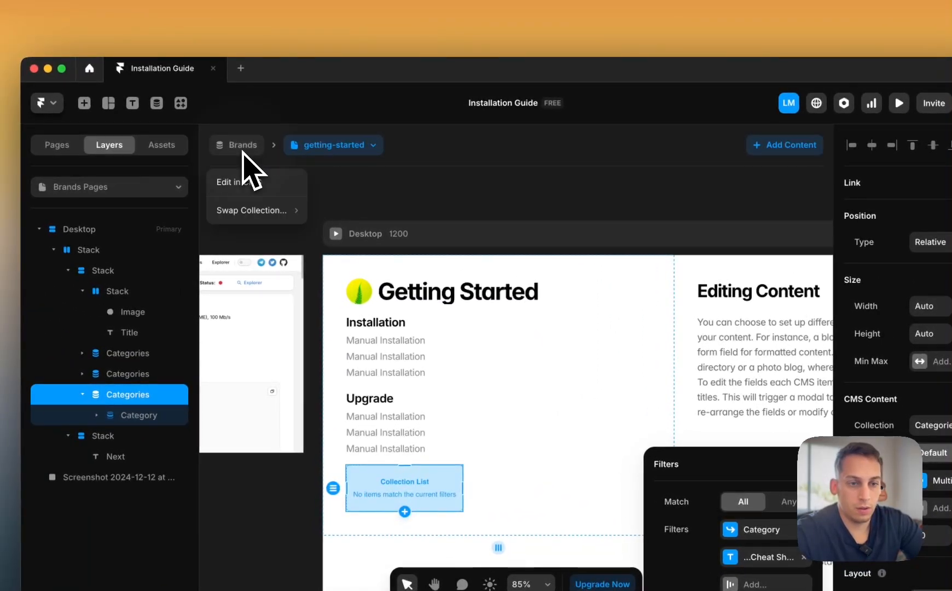
click(251, 185)
scroll(570, 303, down, 5)
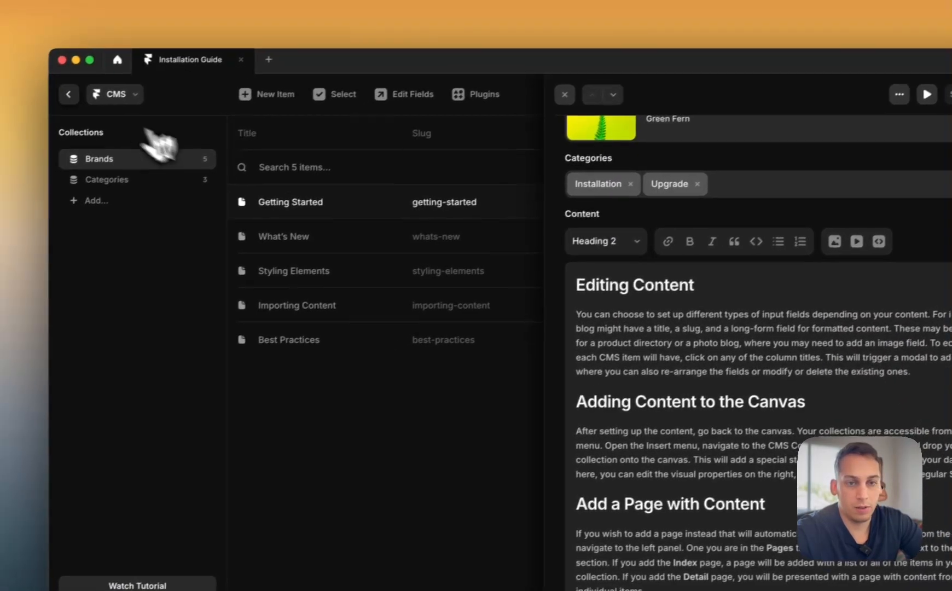
click(69, 94)
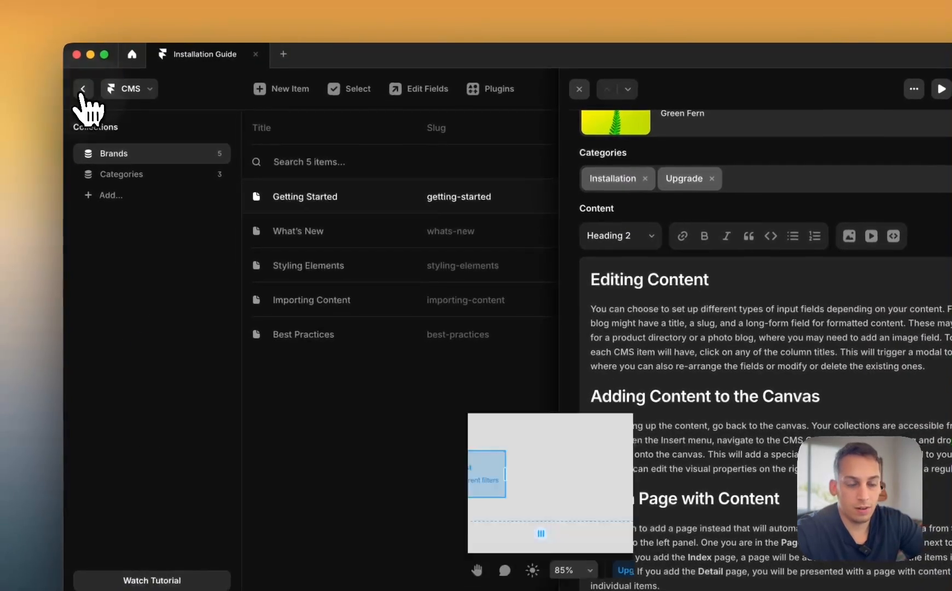
- Inspect the properties of the Manual Installation sub-items in the Installation list
click(423, 360)
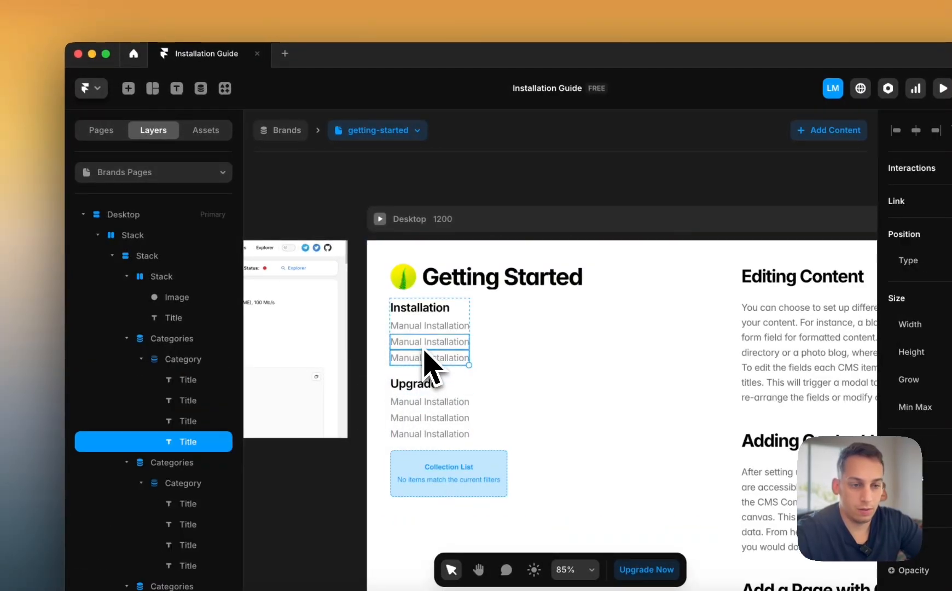
click(427, 344)
scroll(908, 306, down, 10)
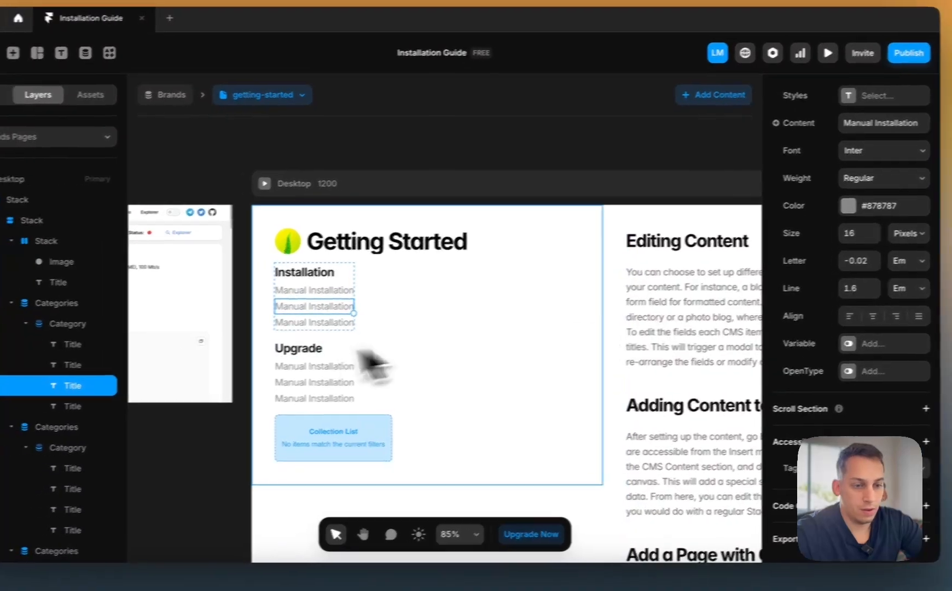
click(315, 291)
scroll(819, 356, up, 8)
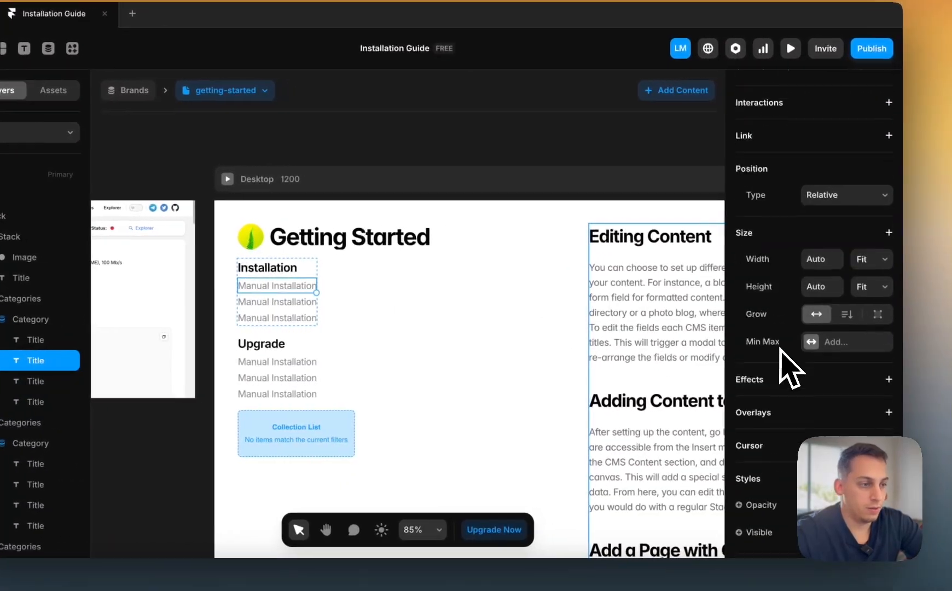
scroll(788, 367, down, 8)
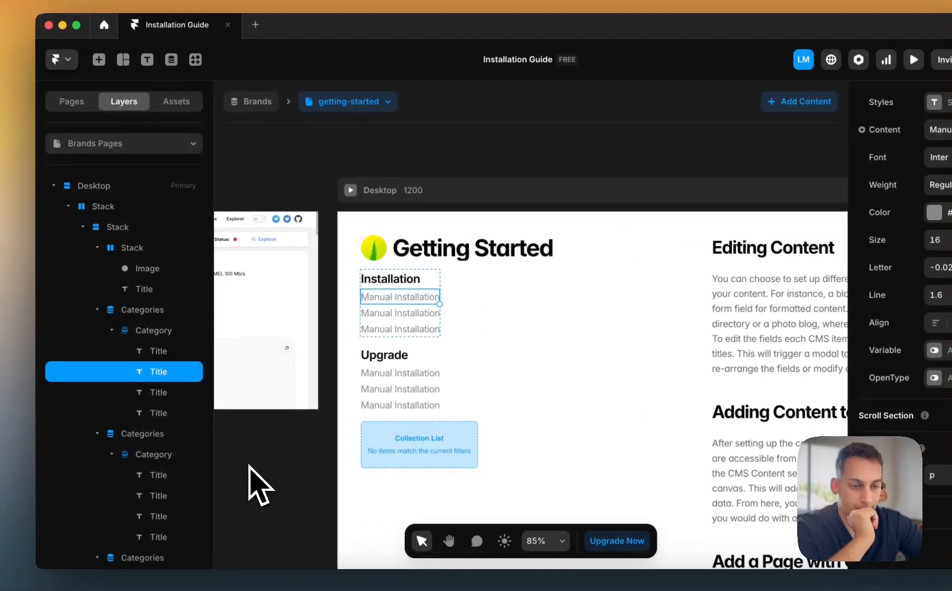
- Switch the brand page to the styling-elements item to check how the three Categories lists display
click(255, 484)
click(424, 463)
scroll(372, 459, down, 3)
scroll(372, 460, right, 2)
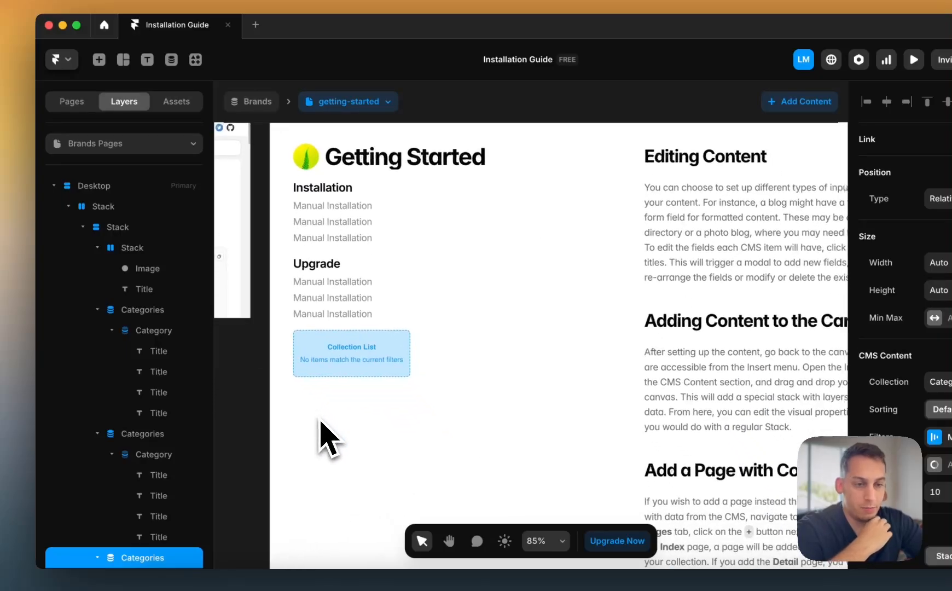
scroll(328, 432, down, 5)
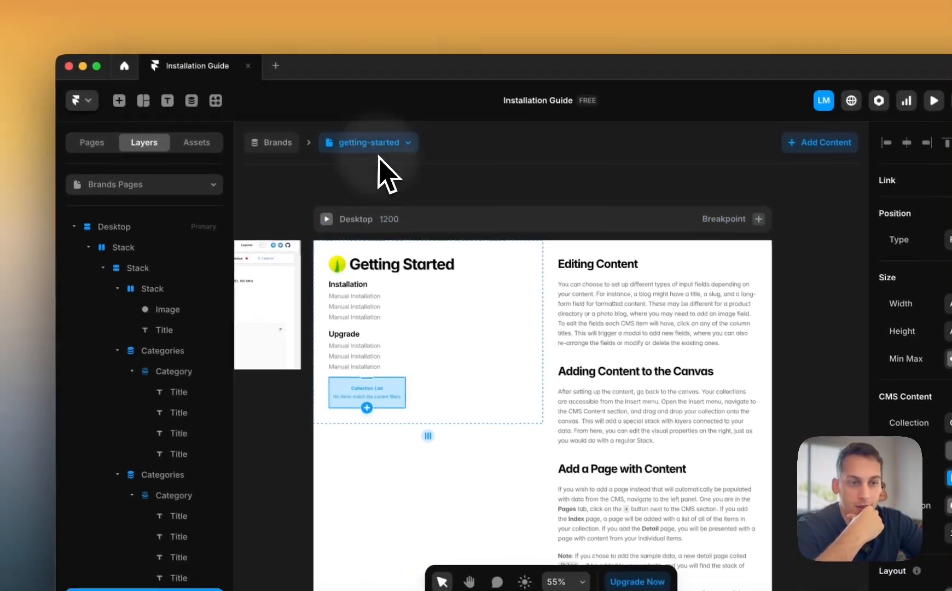
click(375, 143)
click(375, 210)
click(381, 143)
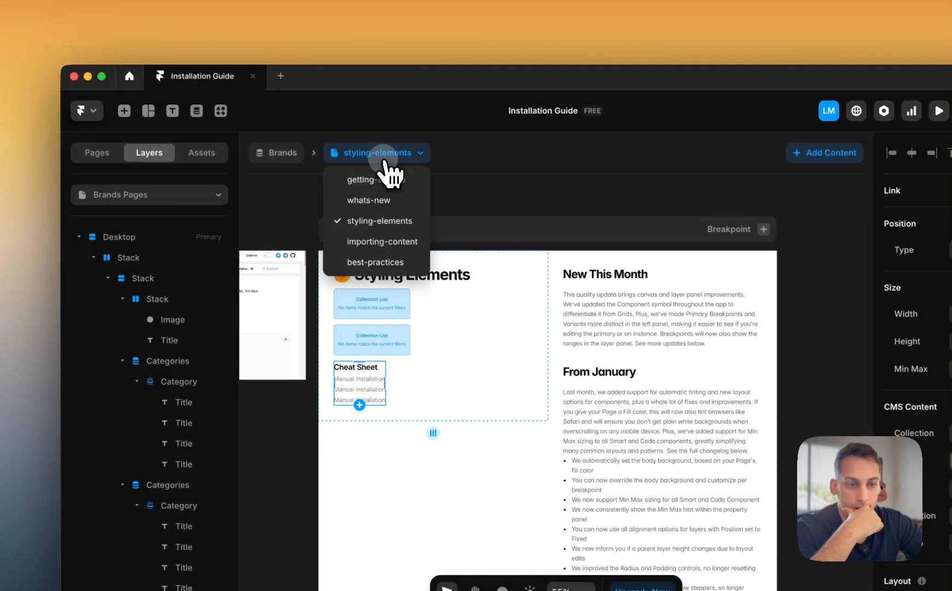
click(490, 189)
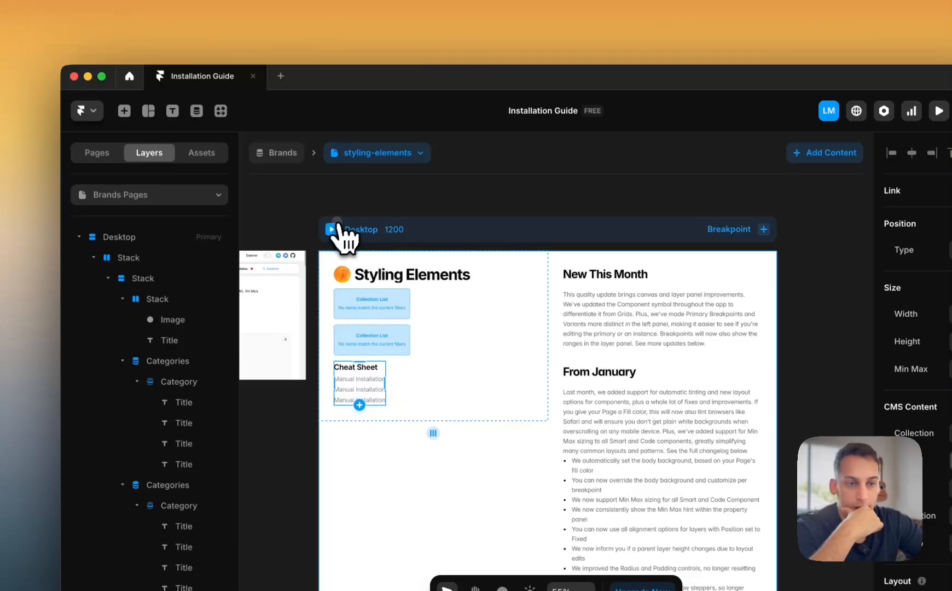
click(332, 228)
click(80, 110)
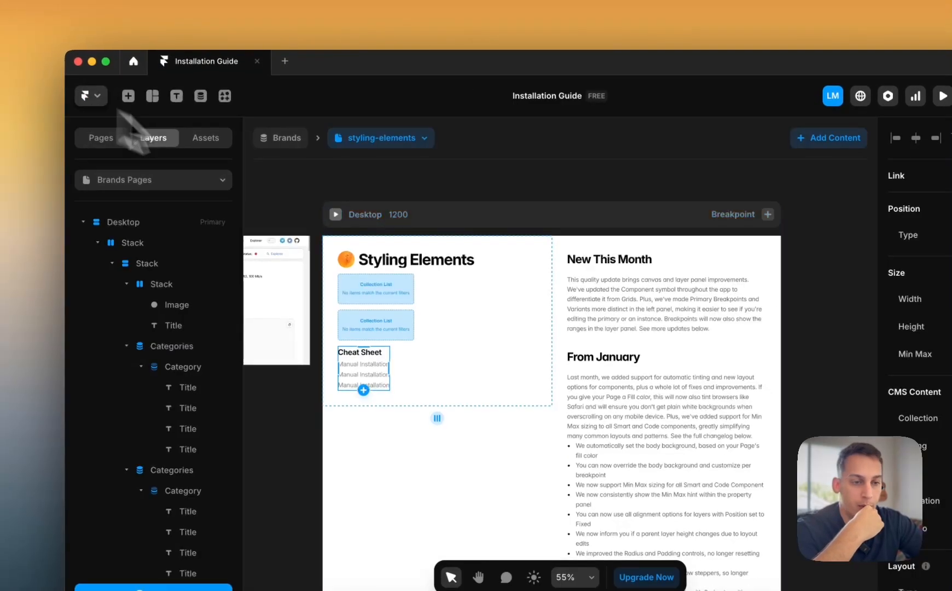
- Return the brand page to the getting-started item and select the first sub-item under Installation
click(372, 140)
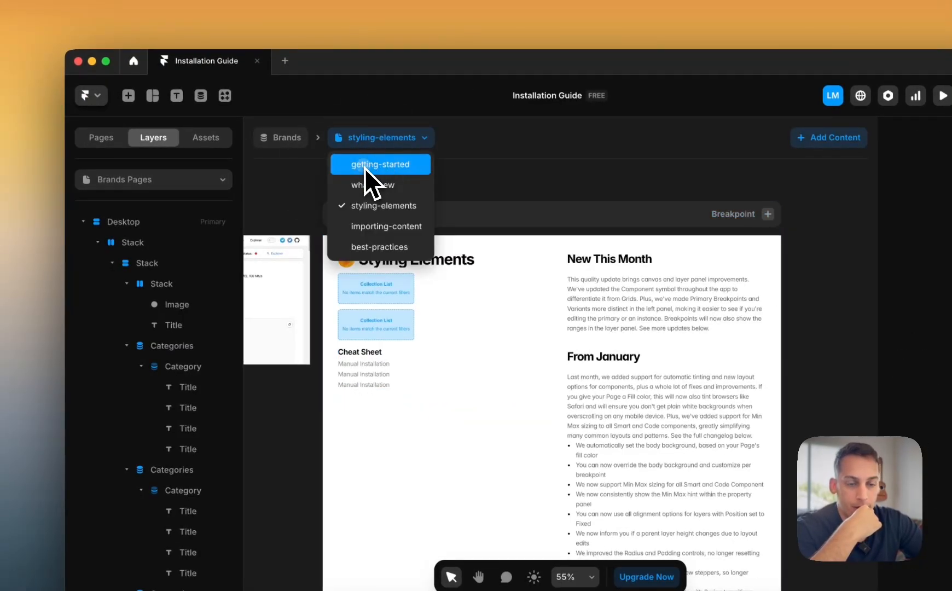
click(364, 167)
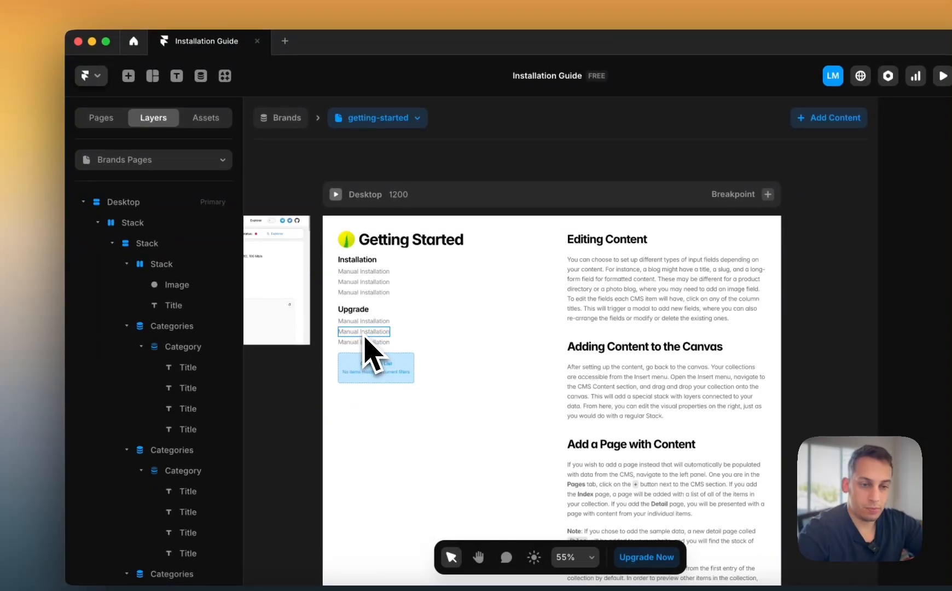
click(353, 286)
scroll(353, 290, up, 5)
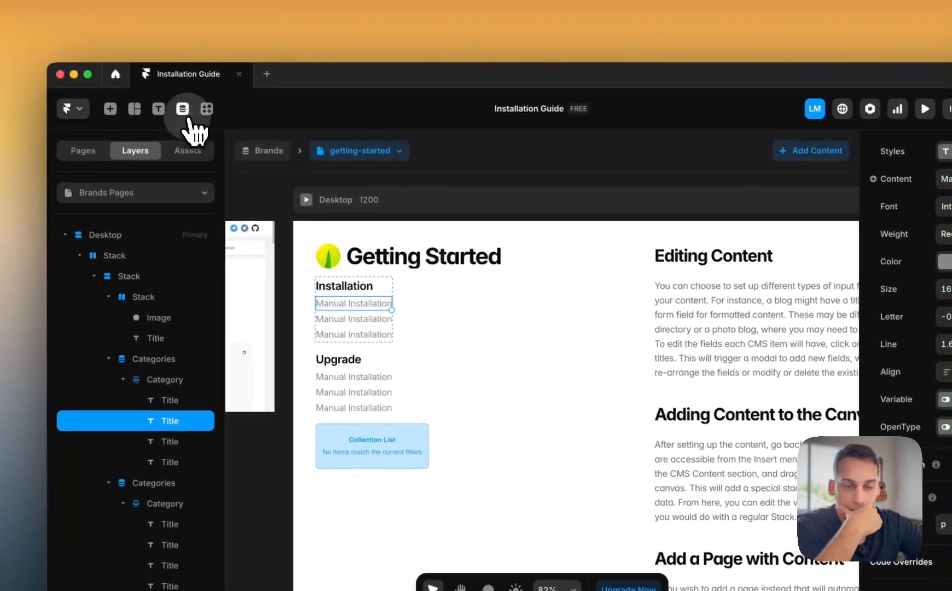
- Open the Getting Started item in the CMS Brands collection and review its content fields
click(192, 91)
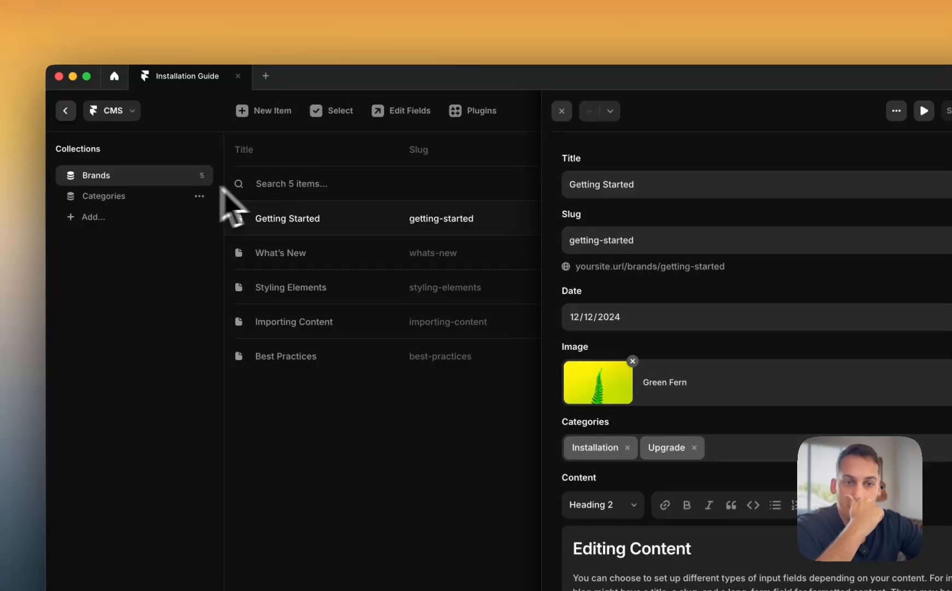
click(155, 176)
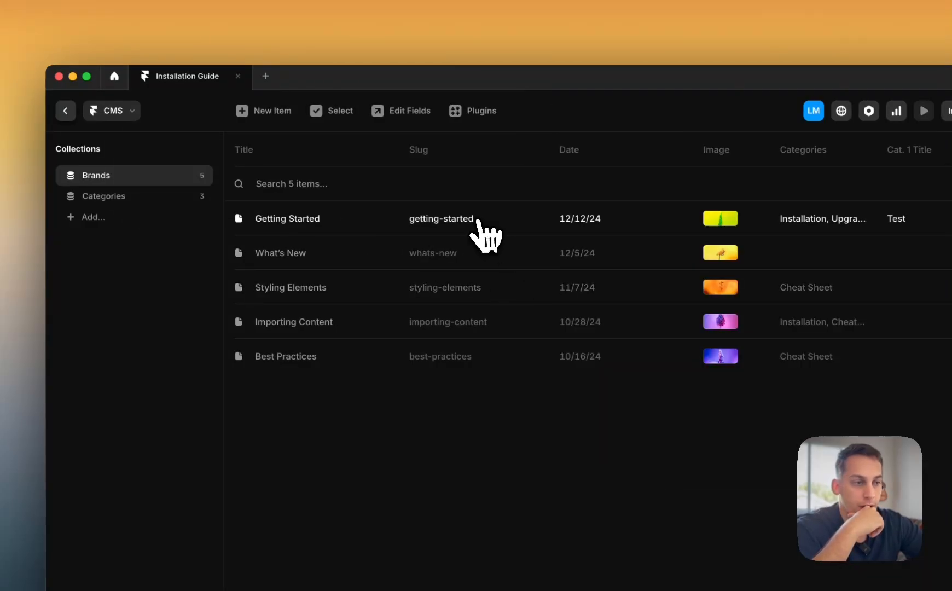
click(495, 230)
scroll(755, 405, down, 5)
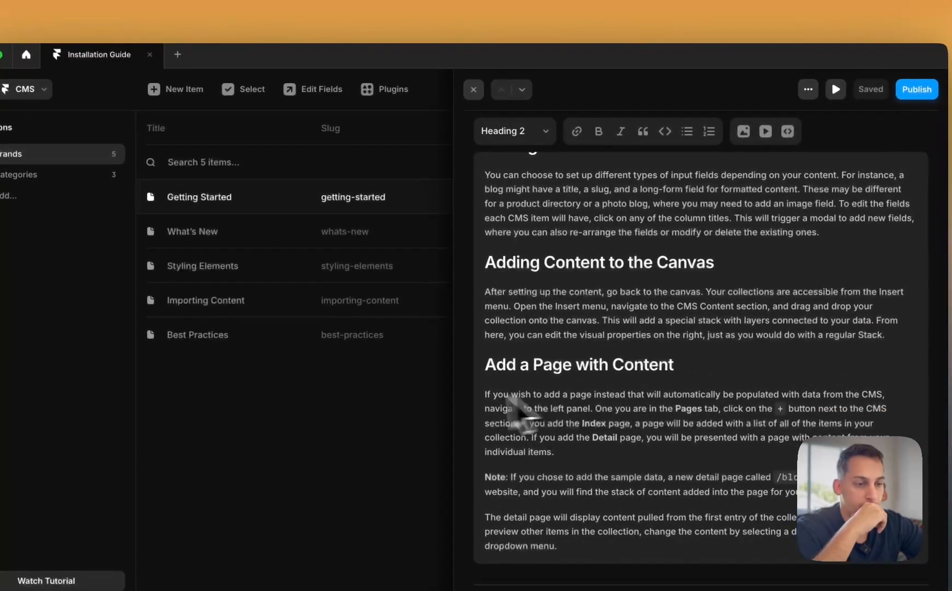
click(473, 396)
- Duplicate the Cat. 1 Title field of the Brands collection and place the copy below Cat. 1 Content
click(320, 91)
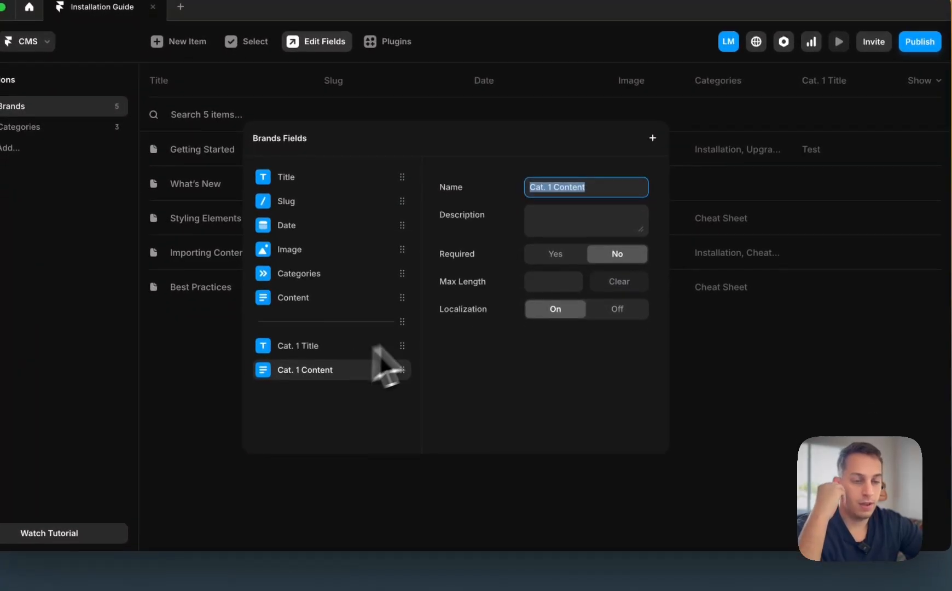
right_click(376, 346)
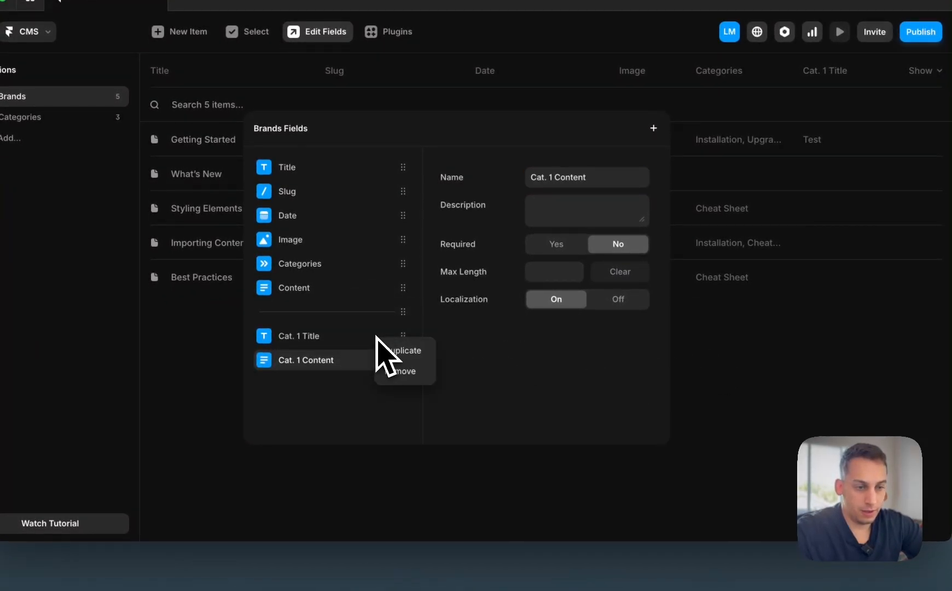
click(404, 351)
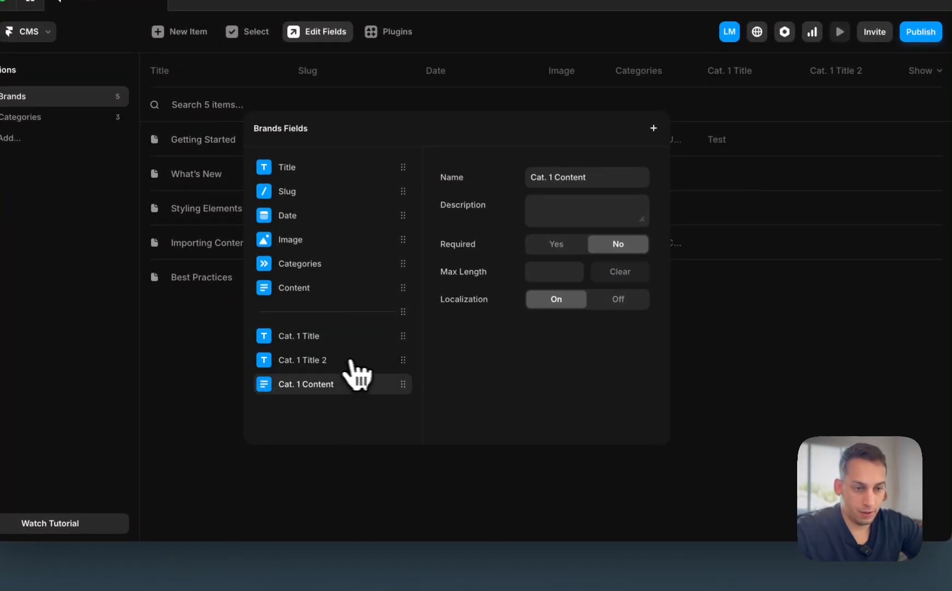
click(350, 362)
drag(322, 360, 319, 411)
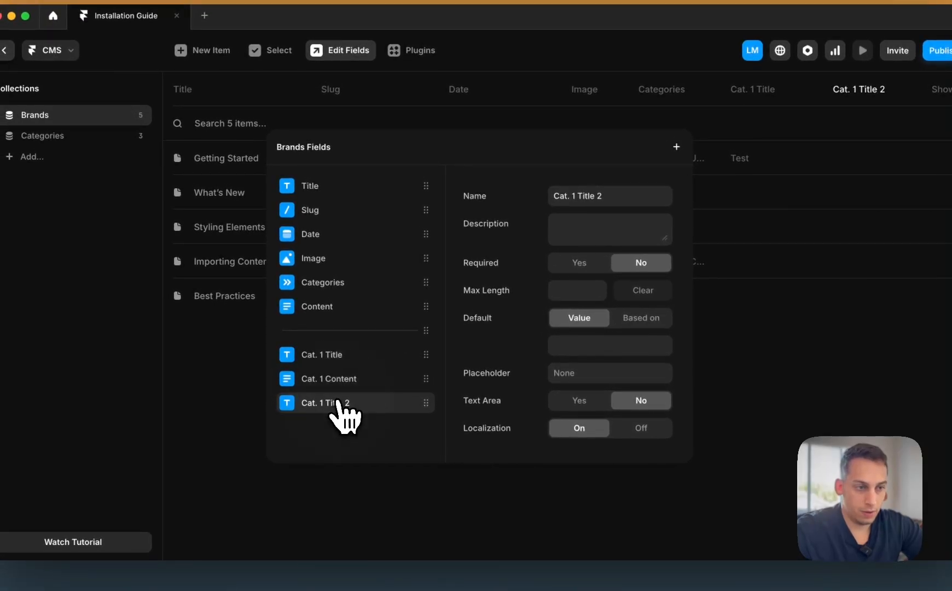
- Rename the duplicated title field to Cat. 2 Title
click(618, 199)
key(Right)
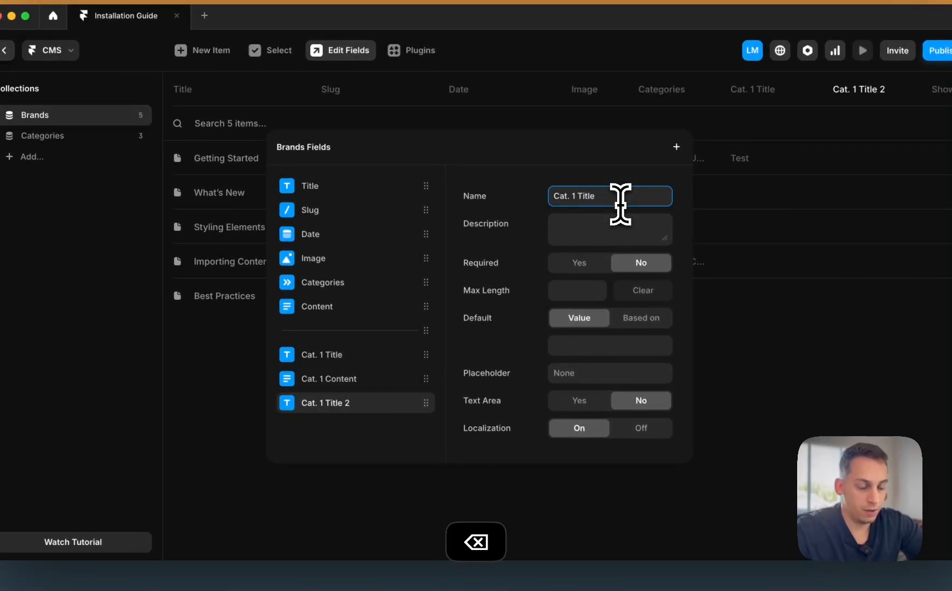
key(BackSpace)
key(Return)
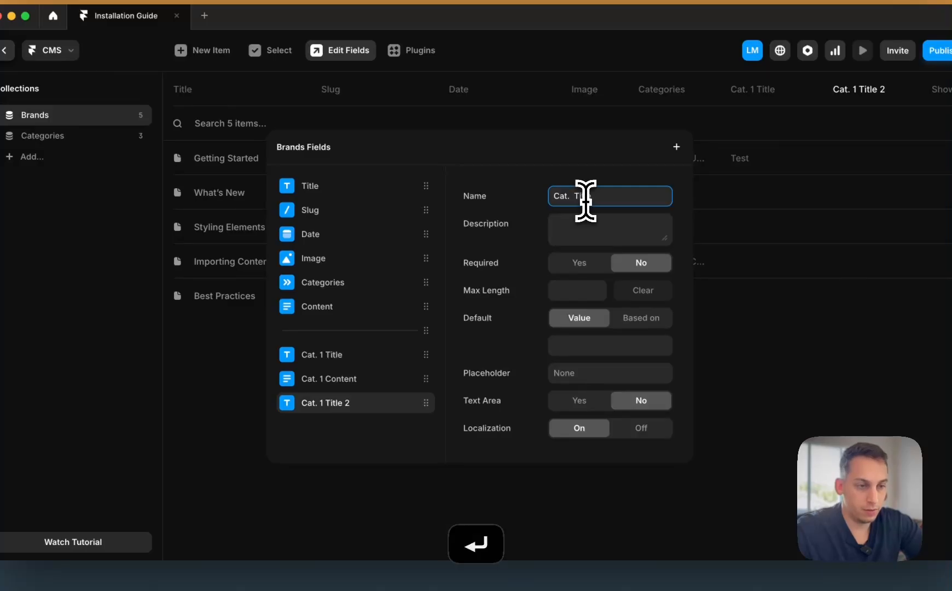
text(2)
key(Return)
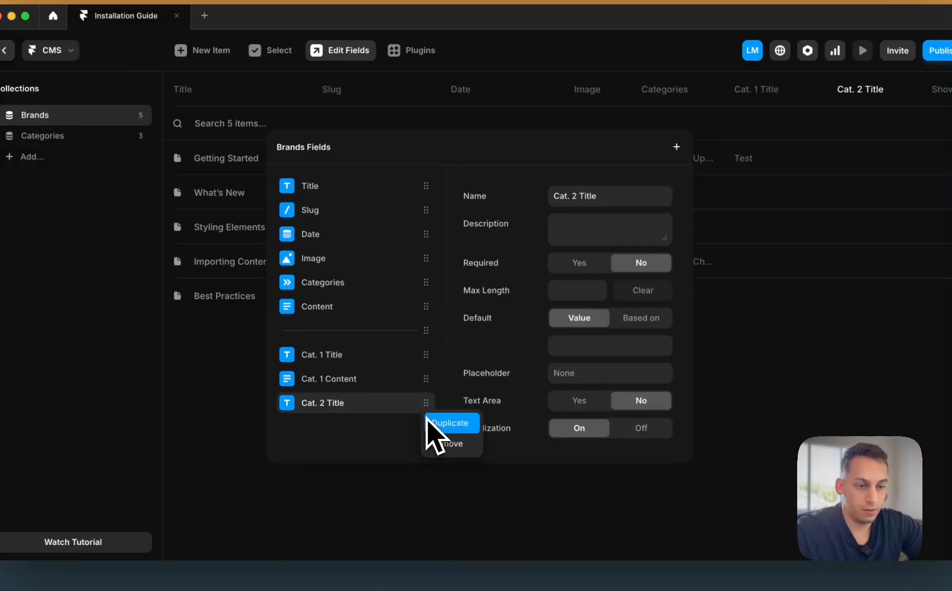
- Duplicate the Cat. 2 Title field and rename the copy to Cat. 3 Title
click(446, 423)
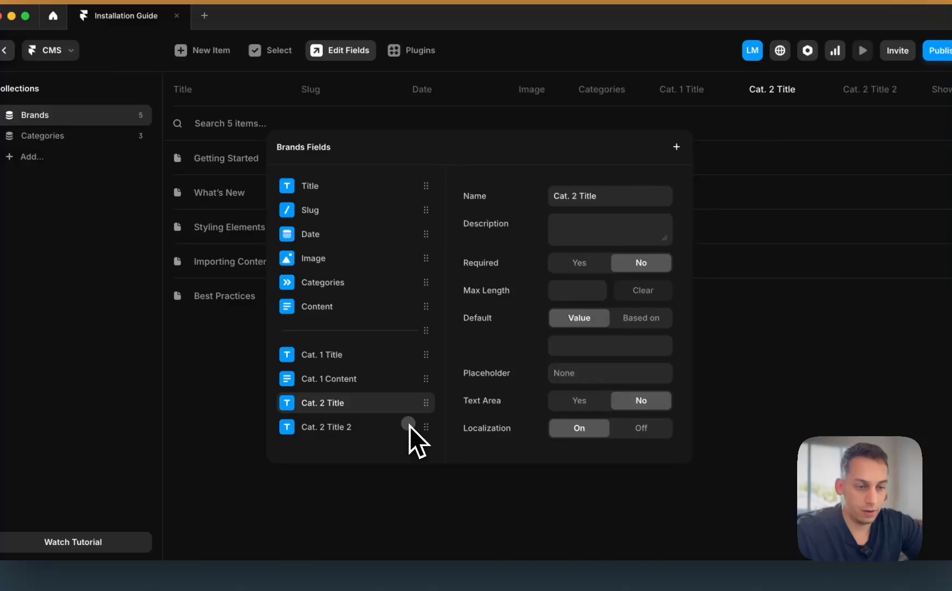
click(362, 426)
click(340, 432)
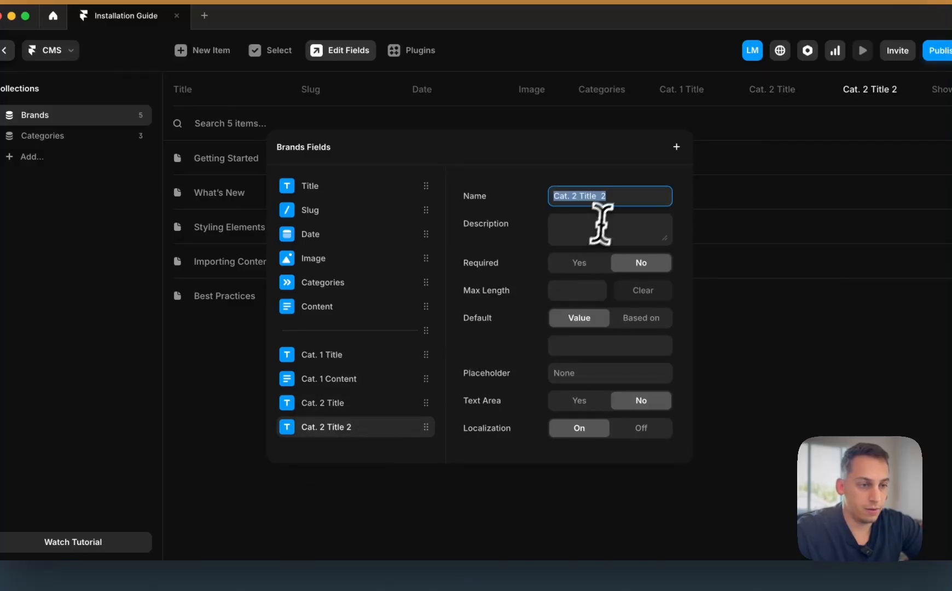
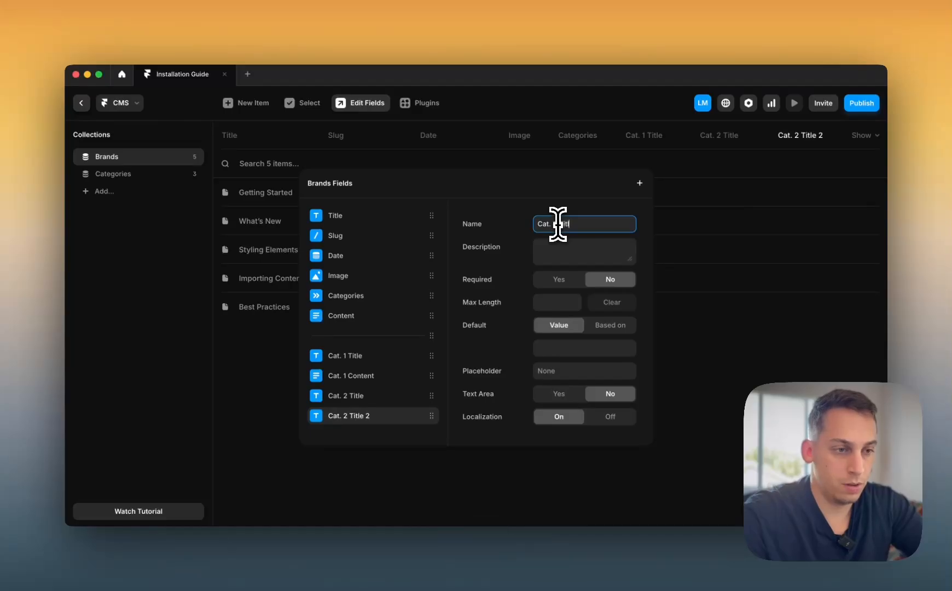
text(e)
key(Return)
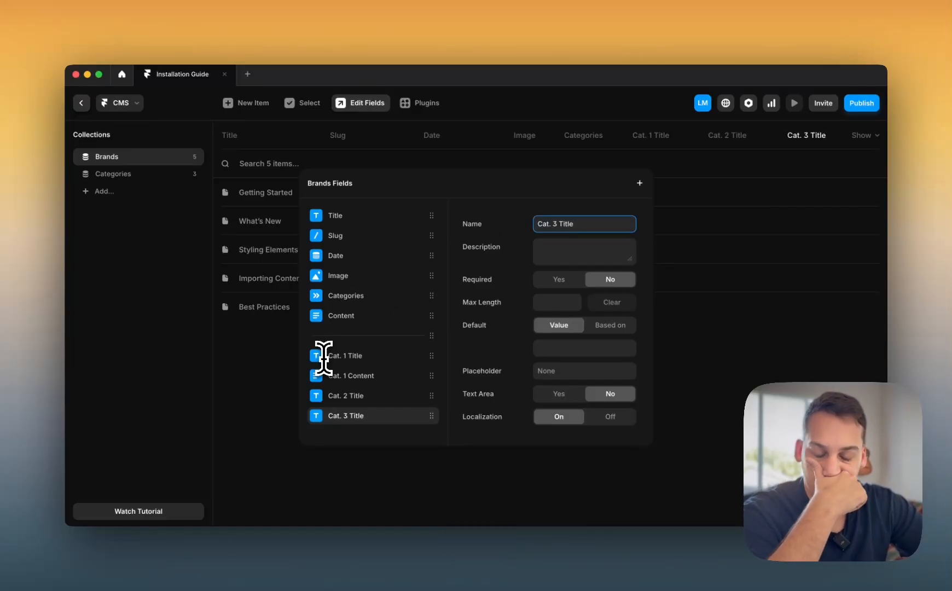
- Rename the Cat. 2 Title and Cat. 3 Title fields to Cat. 1 Title 2 and Cat. 1 Title 3
click(370, 376)
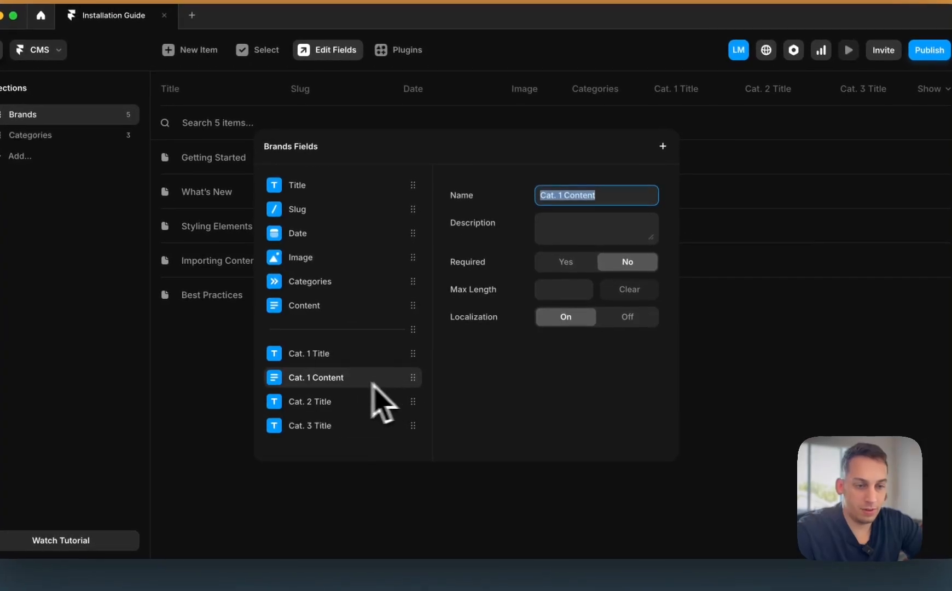
click(343, 357)
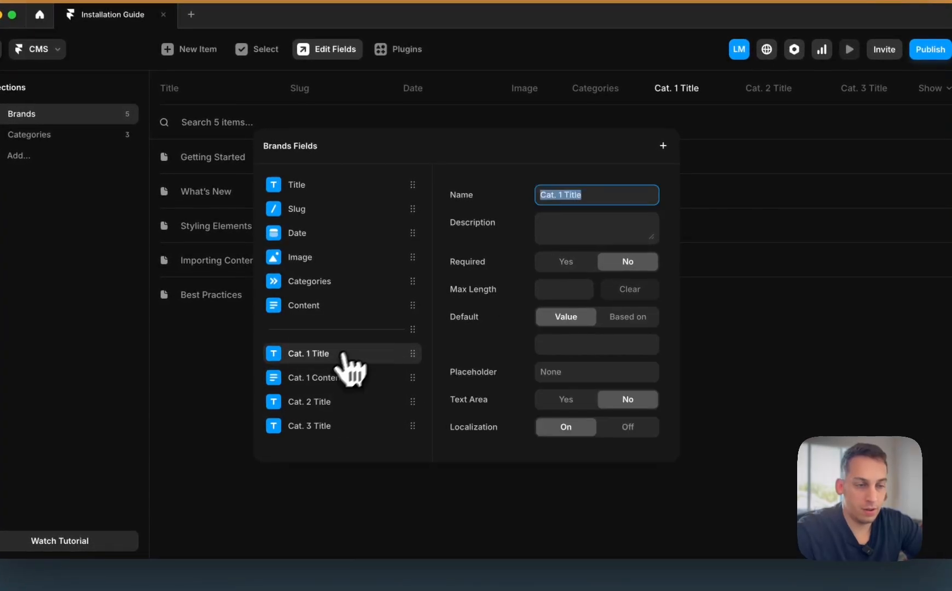
click(336, 404)
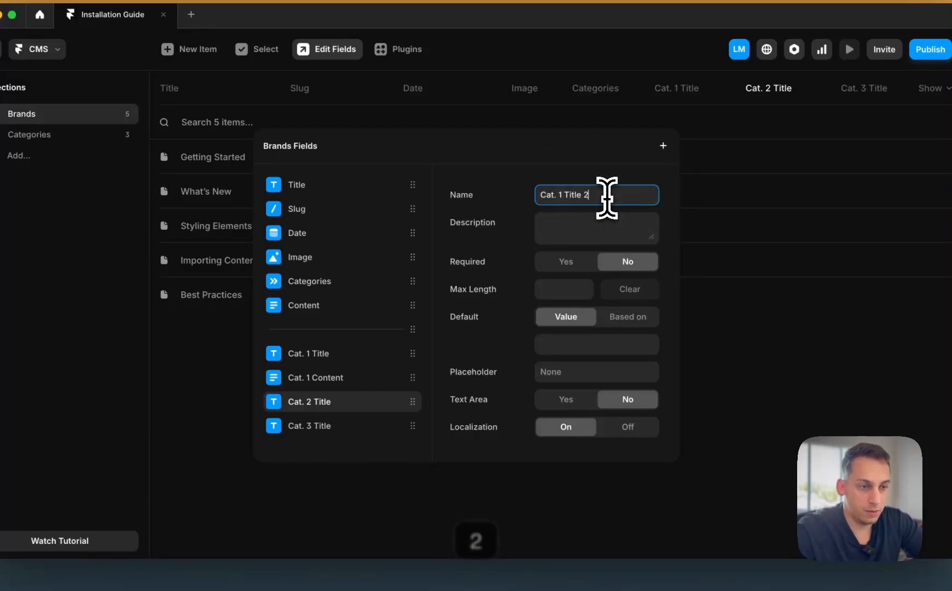
click(344, 426)
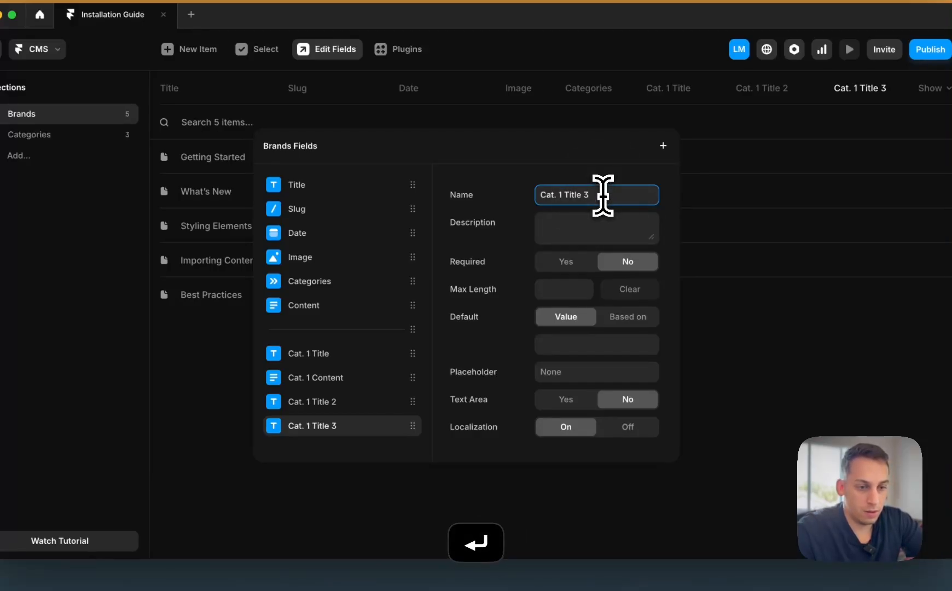
- Duplicate the Cat. 1 Content field and place the copy below Cat. 1 Title 2
click(328, 383)
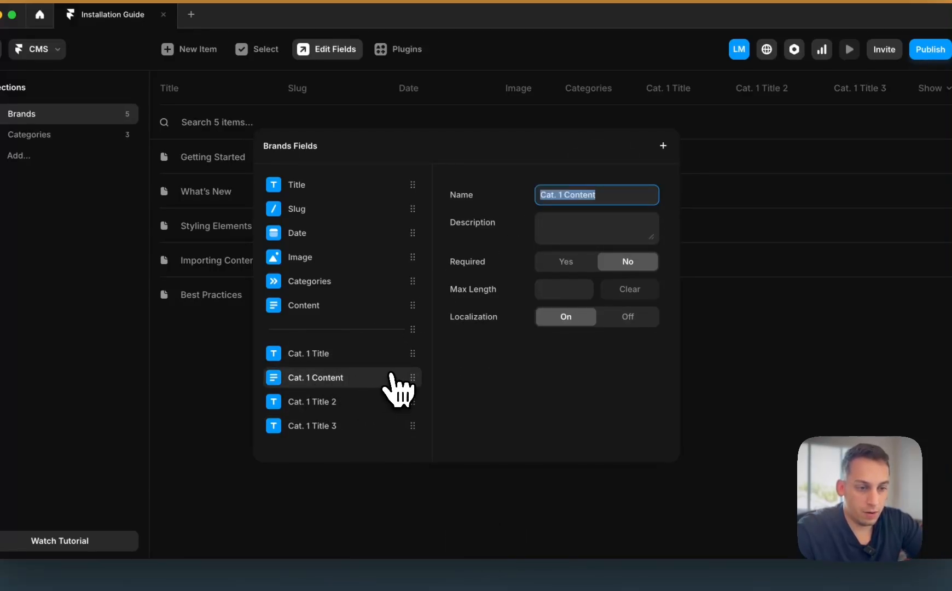
right_click(412, 378)
click(433, 395)
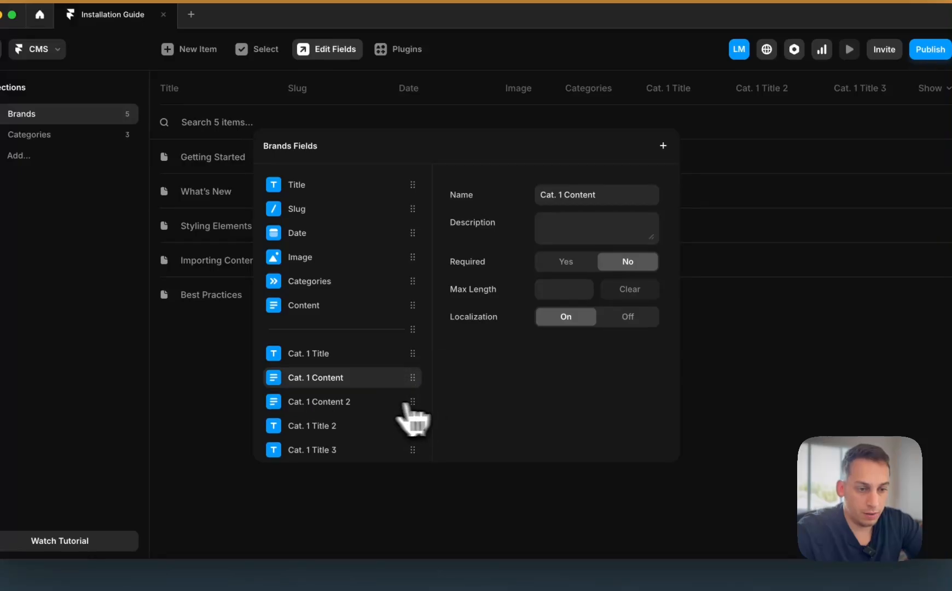
click(353, 402)
mouse_move(357, 399)
mouse_down()
mouse_move(355, 427)
mouse_move(359, 416)
mouse_up()
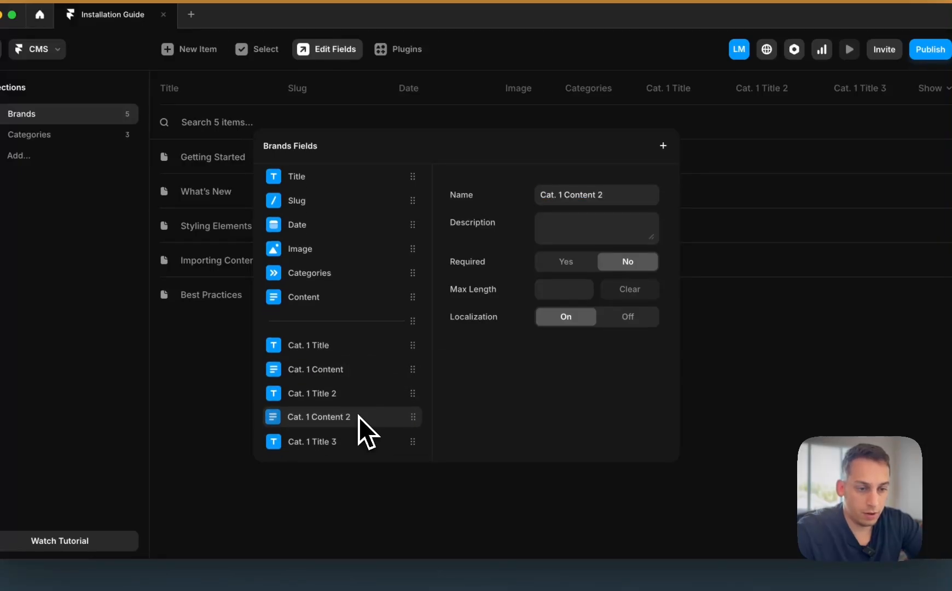
- Duplicate the Cat. 1 Content 2 field and place the copy below Cat. 1 Title 3
click(379, 433)
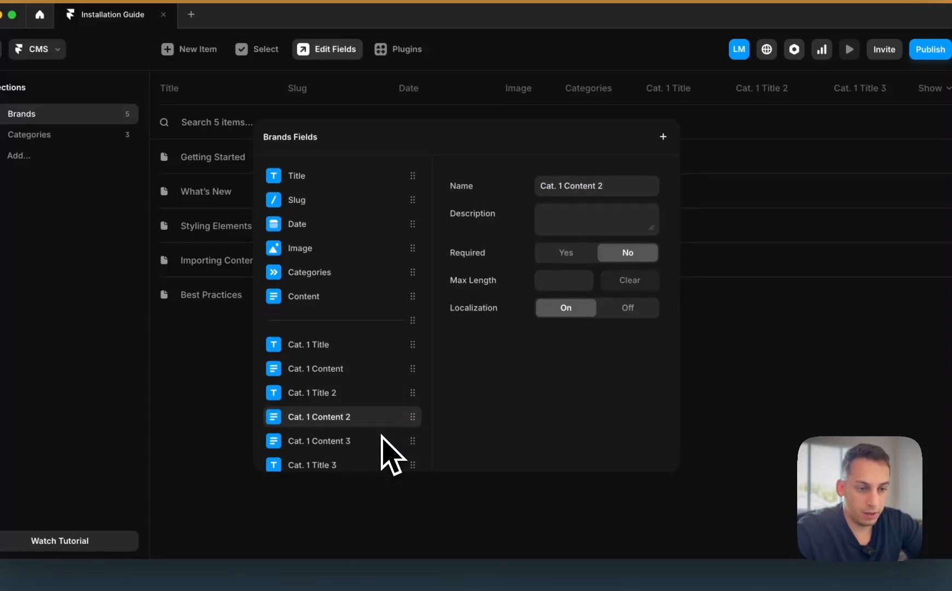
scroll(347, 432, down, 1)
click(347, 429)
drag(346, 430, 344, 446)
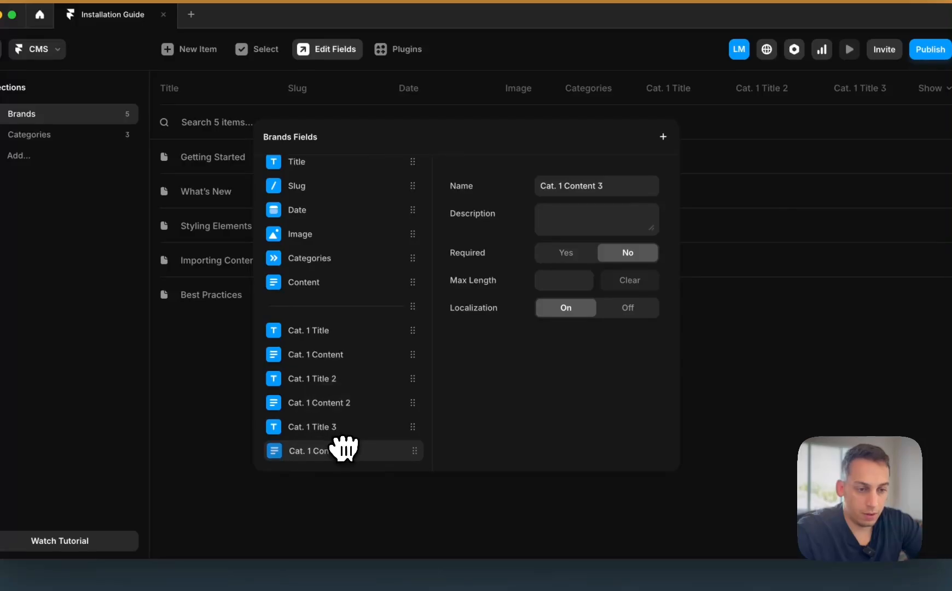
- Add a divider to the Brands fields and check the grouped Title and Content fields for Cat. 1, Cat. 2 and Cat. 3
click(663, 137)
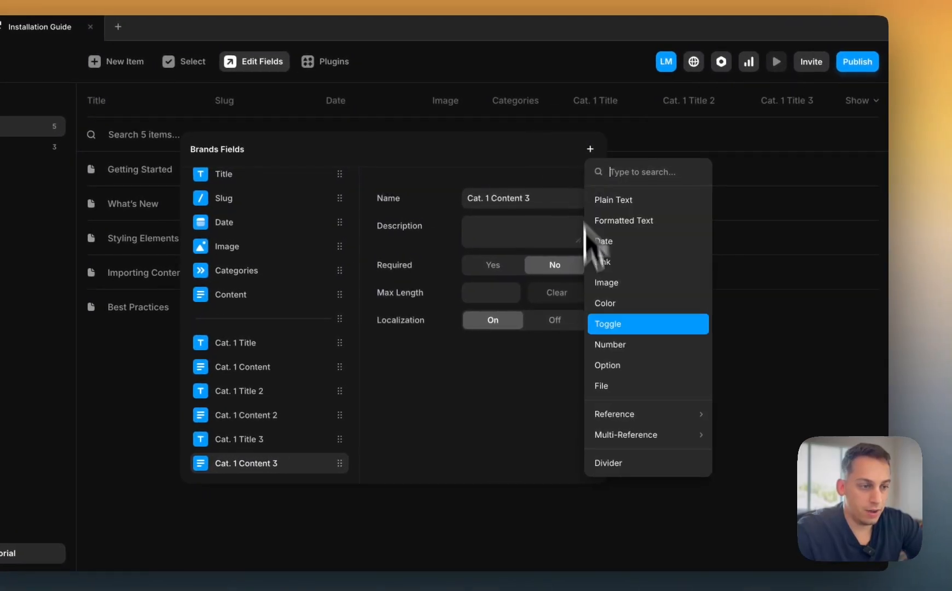
click(684, 464)
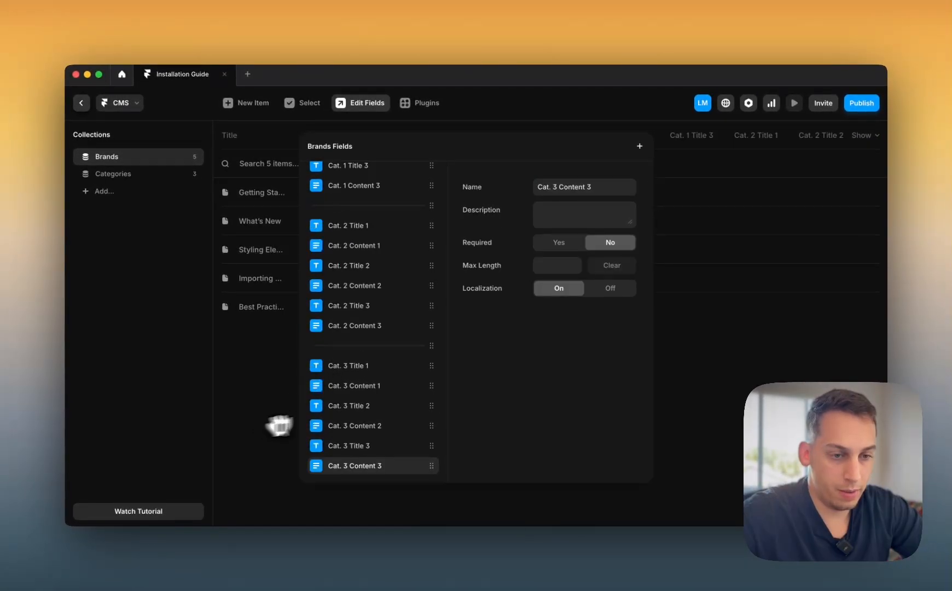
scroll(373, 308, up, 1)
scroll(374, 309, up, 5)
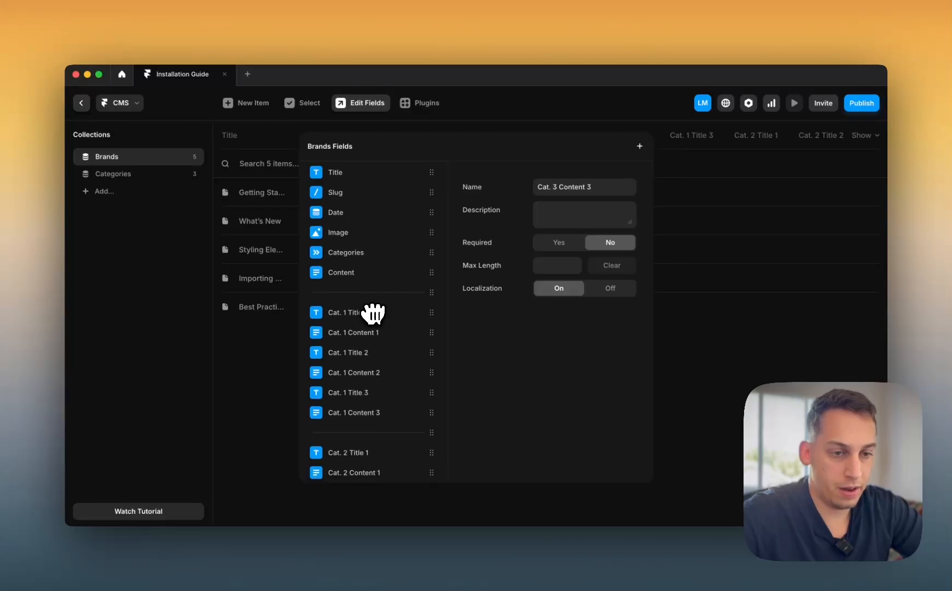
scroll(373, 312, down, 2)
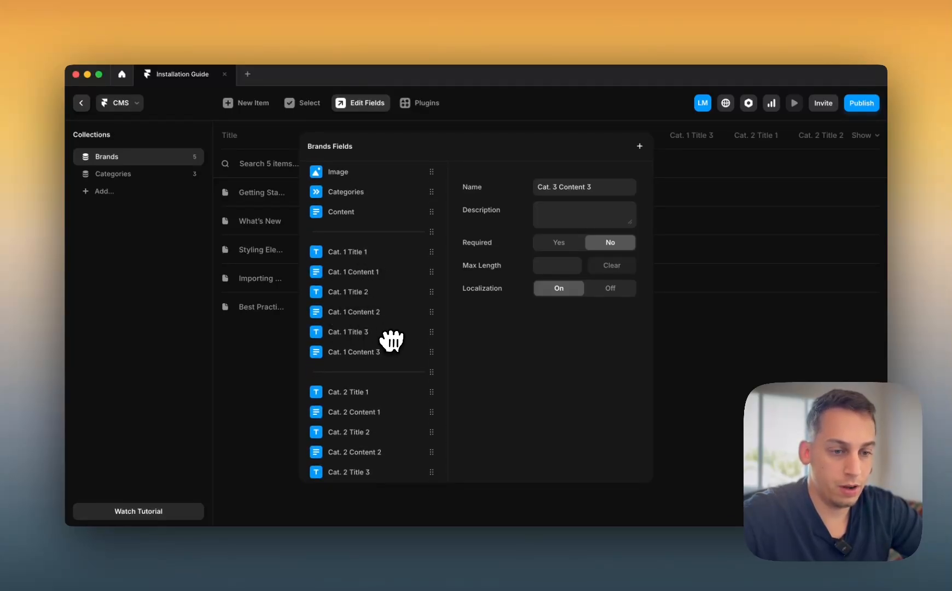
scroll(391, 340, down, 4)
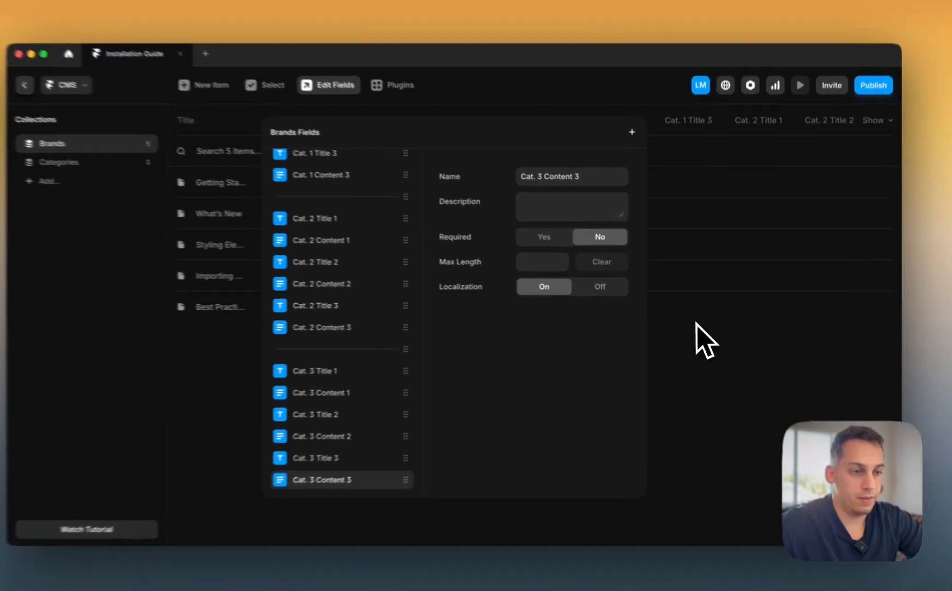
click(702, 336)
- In the Getting Started item, set Cat. 1 Title 1 to "A title" and replace Cat. 1 Content 1 with the filler text ",jnsdjkladbjkkbjdcs"
click(605, 183)
scroll(548, 291, down, 15)
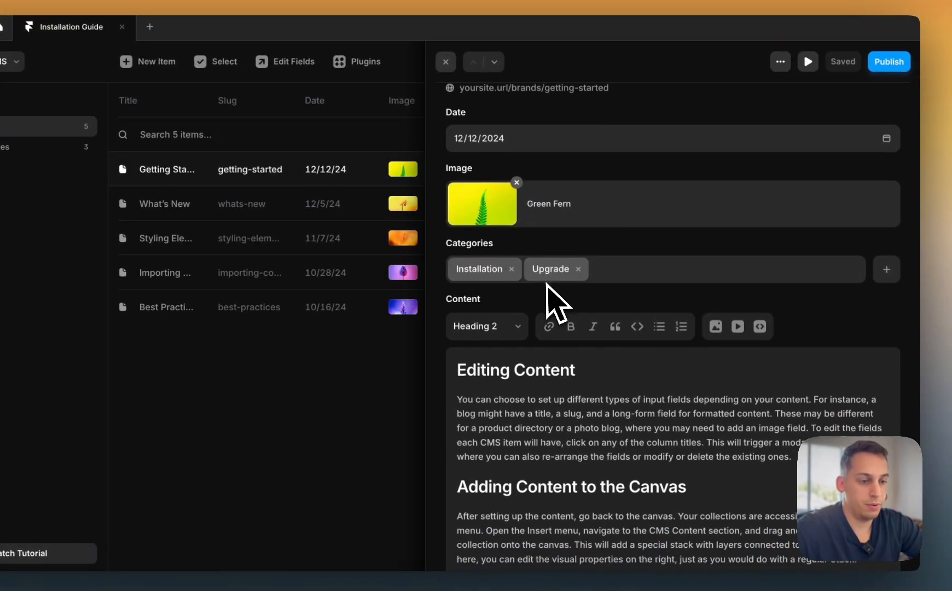
click(500, 285)
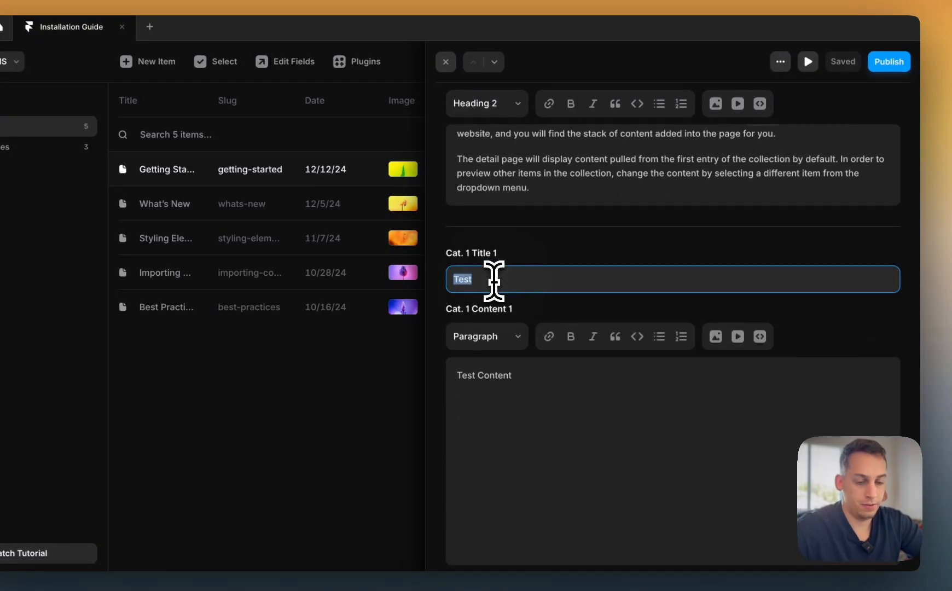
text(A title)
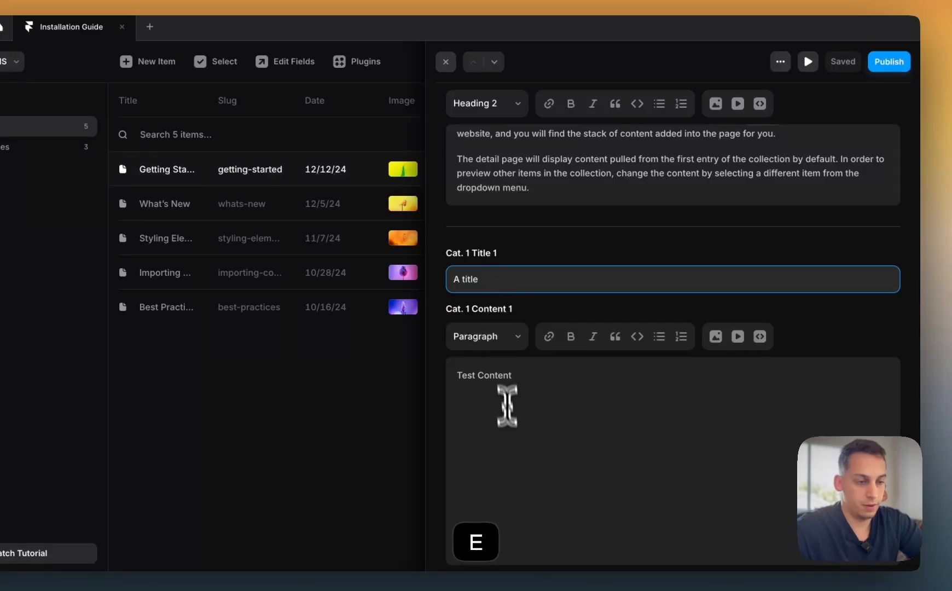
click(507, 406)
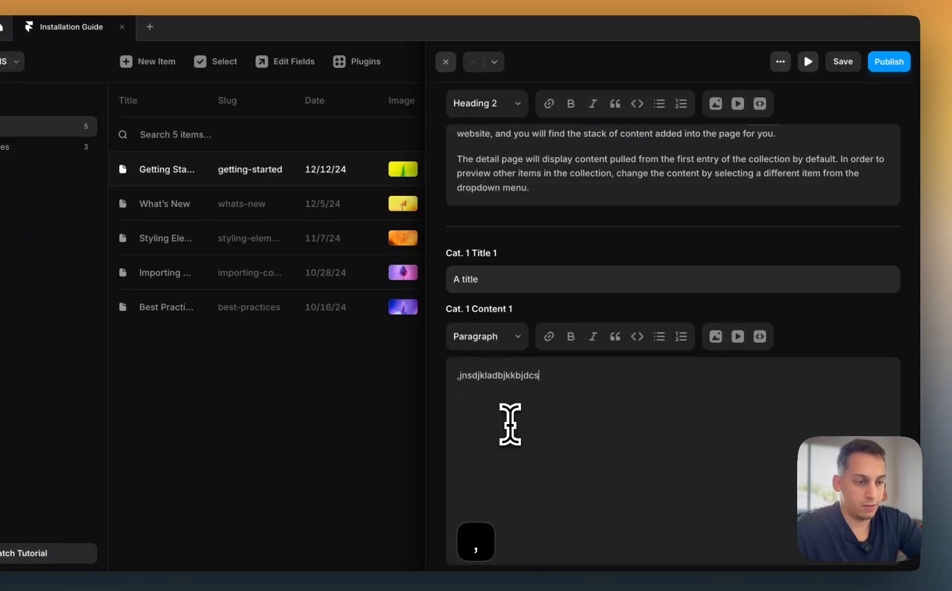
- Set Cat. 1 Title 2 to "A second title" and fill Cat. 1 Content 2 with the filler text "cdknnsc"
scroll(492, 432, down, 6)
click(464, 293)
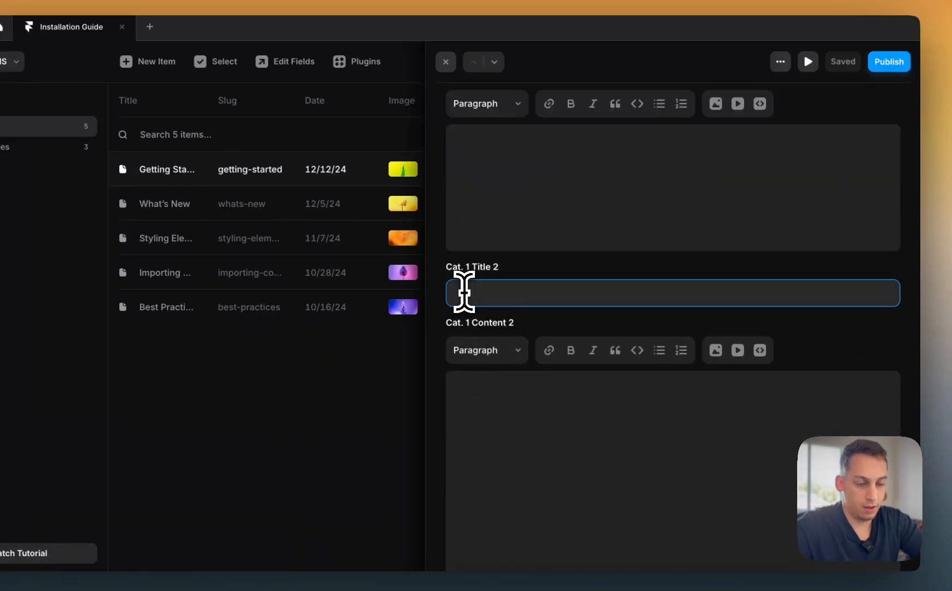
text(A second title)
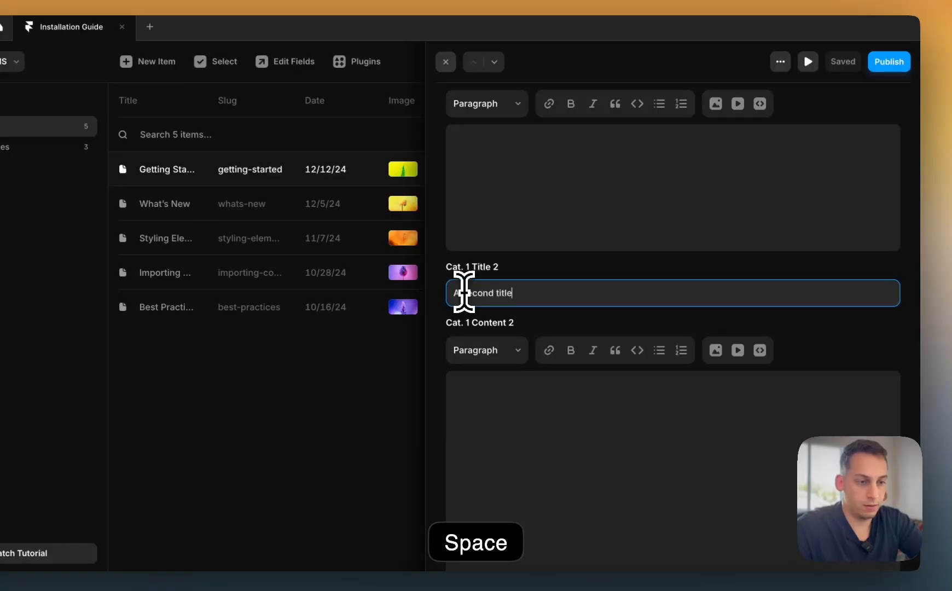
click(483, 385)
text(cdknnsc)
scroll(481, 396, down, 5)
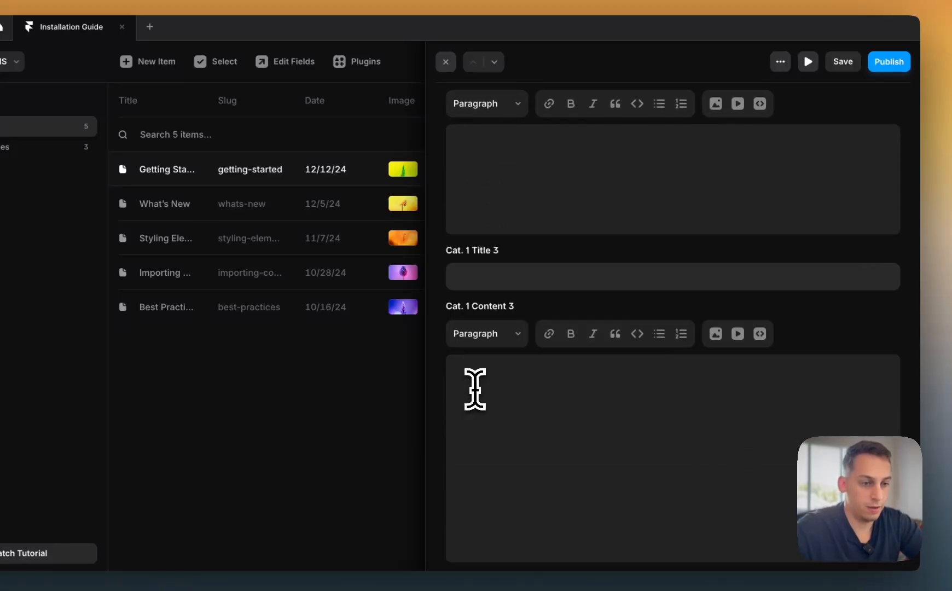
- Set Cat. 1 Title 3 to "A third title" and fill Cat. 1 Content 3 with the filler text "dksjbckjbddcs"
click(495, 276)
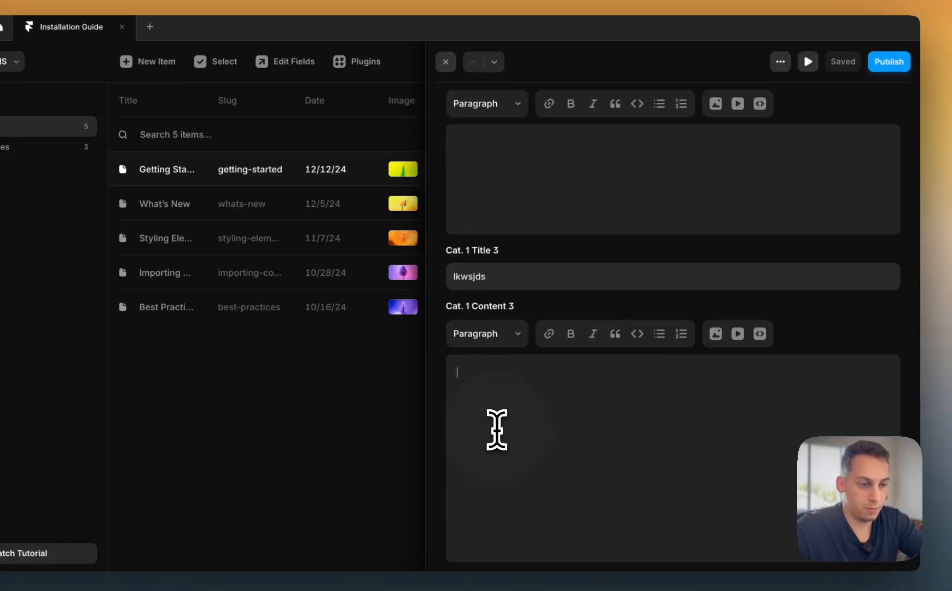
scroll(474, 431, down, 1)
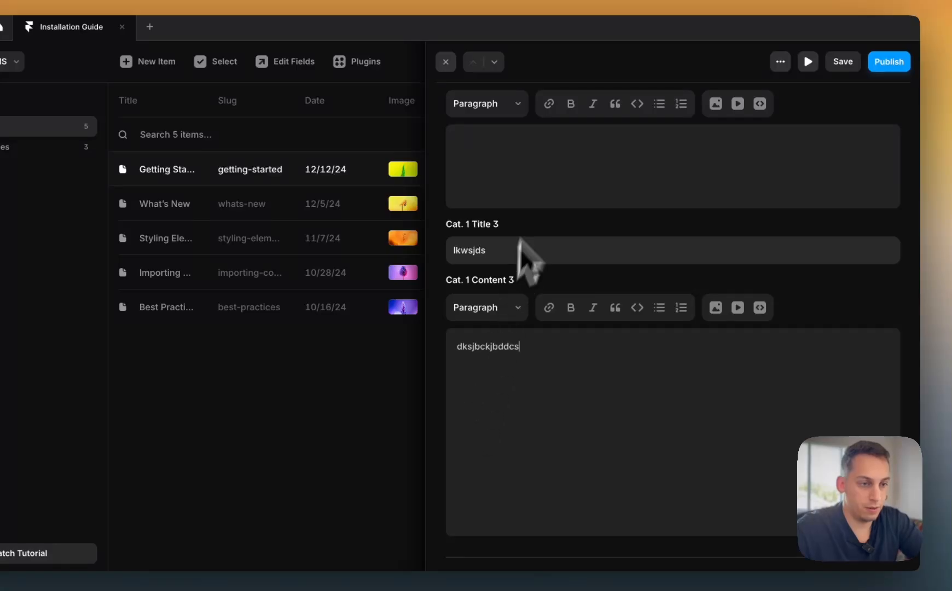
double_click(475, 252)
text(A third title)
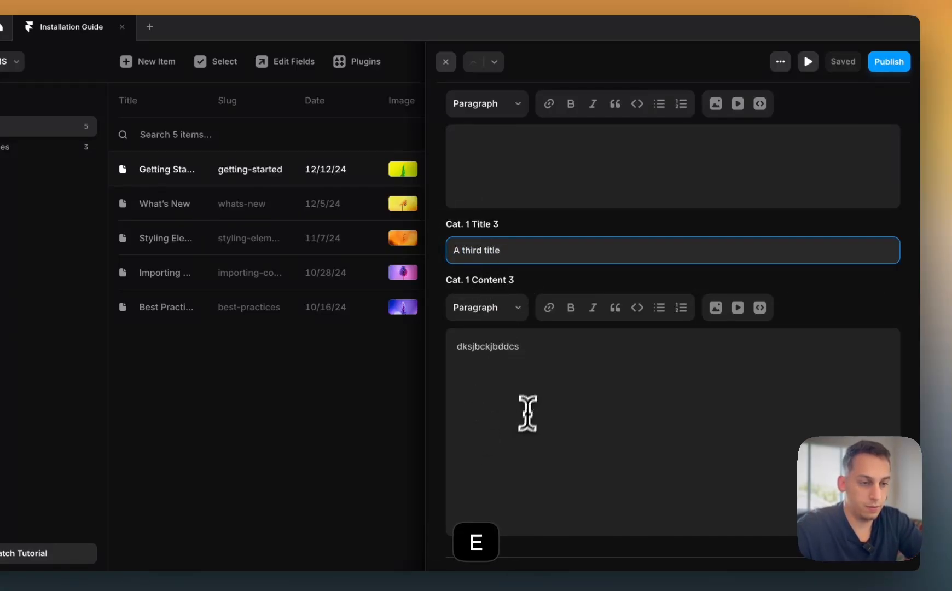
double_click(531, 387)
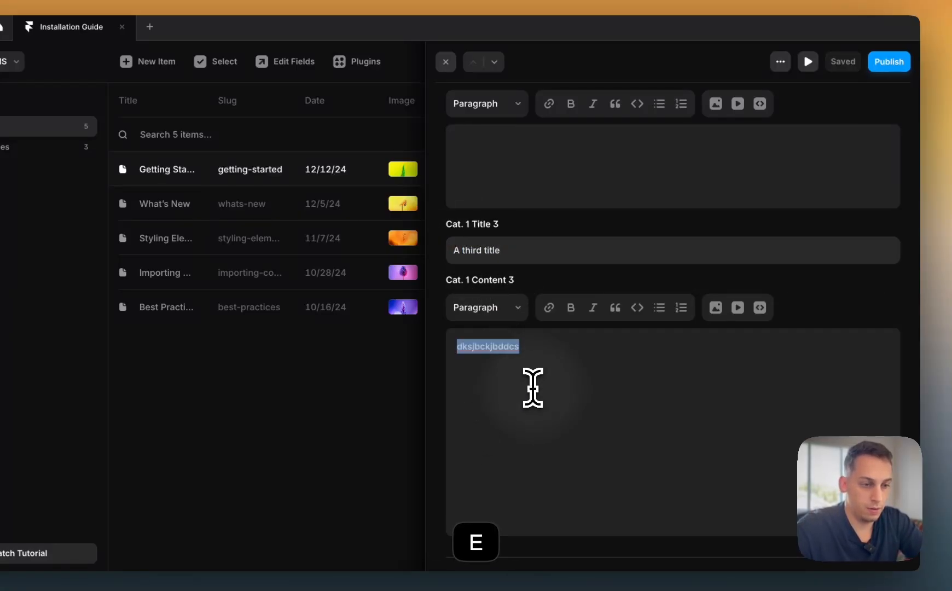
- Set Cat. 2 Title 1 to "random stuff" and fill Cat. 2 Content 1 with the filler text "jndlsjldnjkdas"
scroll(532, 385, down, 10)
click(472, 280)
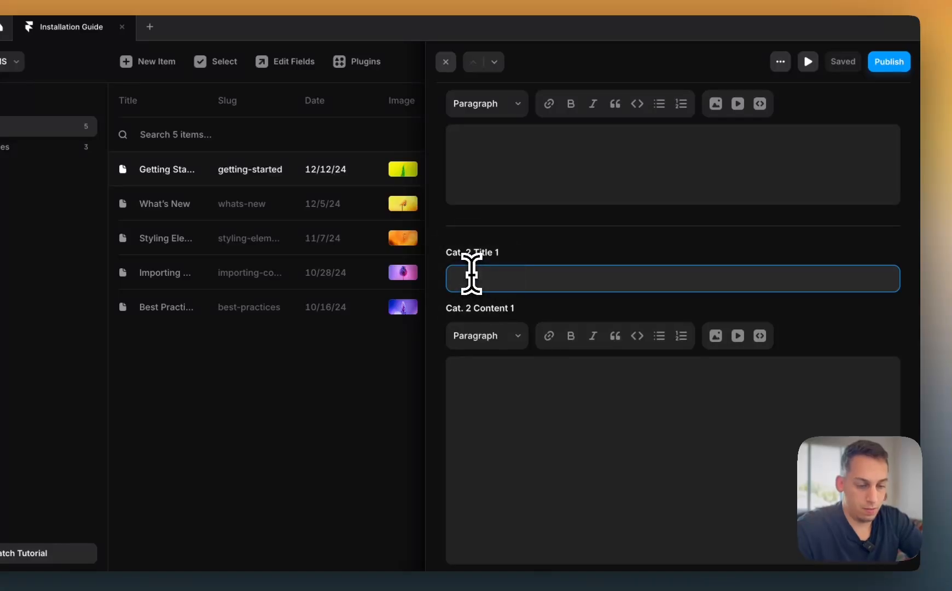
key(space)
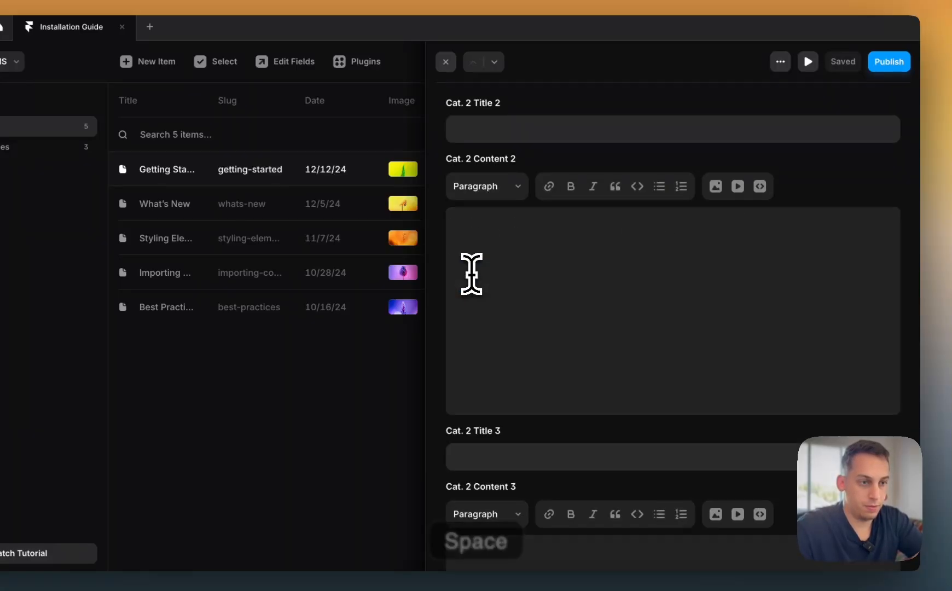
click(517, 141)
scroll(518, 145, up, 6)
click(484, 147)
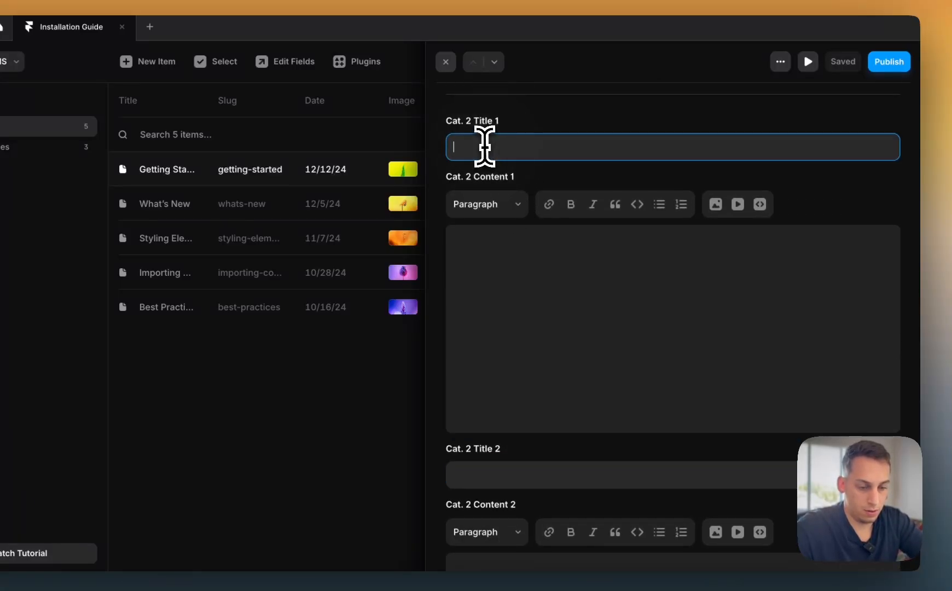
text(random stuff)
click(485, 239)
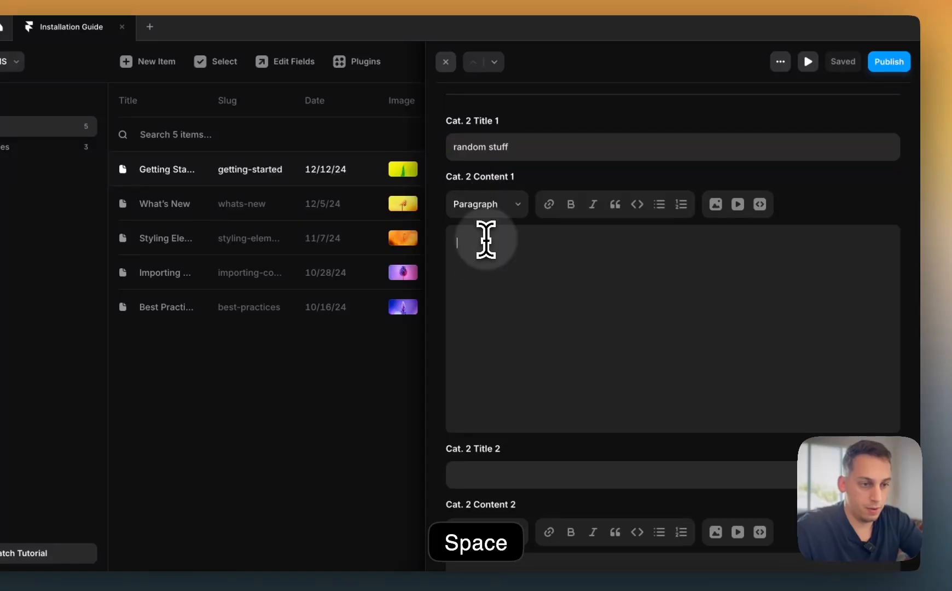
text(jndlsjdjk)
- Set Cat. 2 Title 2 to "a new thing" and fill Cat. 2 Content 2 with the filler text "acskacskkcbjdcd"
click(491, 472)
text(ra)
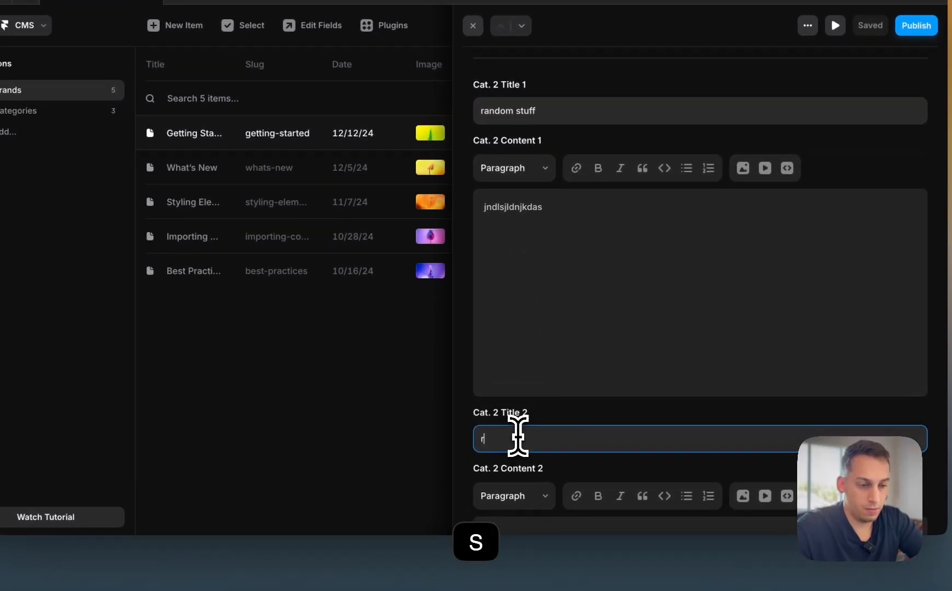
key(BackSpace)
key(BackSpace)
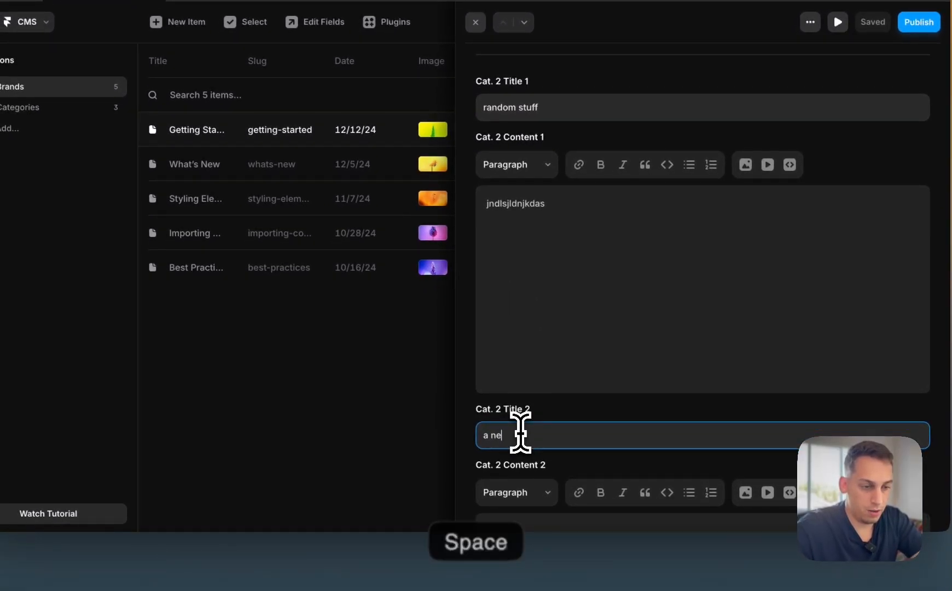
text(a new thing)
scroll(520, 433, down, 5)
click(559, 317)
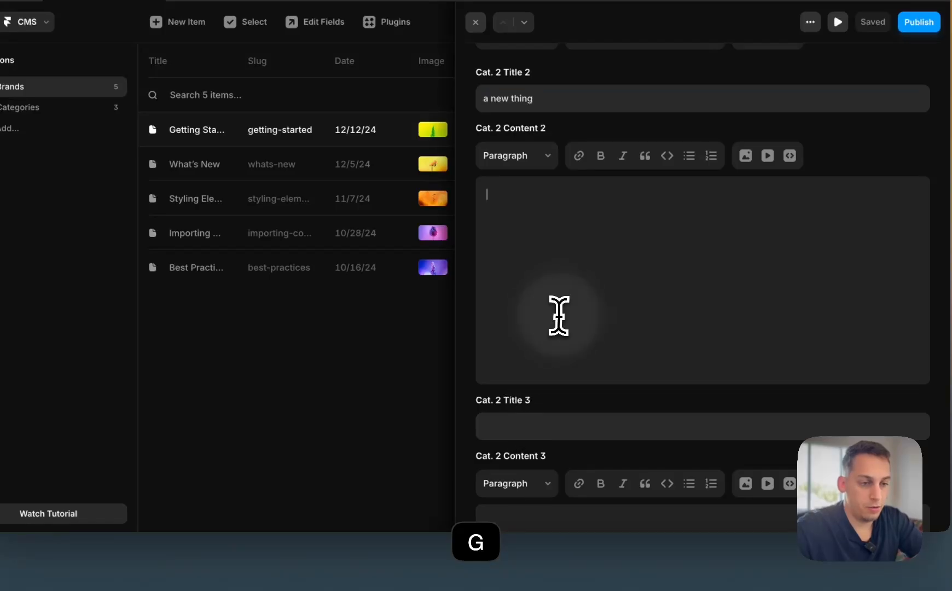
text(acskacskkcbjdcd)
- Set Cat. 2 Title 3 to "a third thing" and fill Cat. 2 Content 3 with the filler text "sabjksabkjcsa"
click(522, 432)
text(a third th)
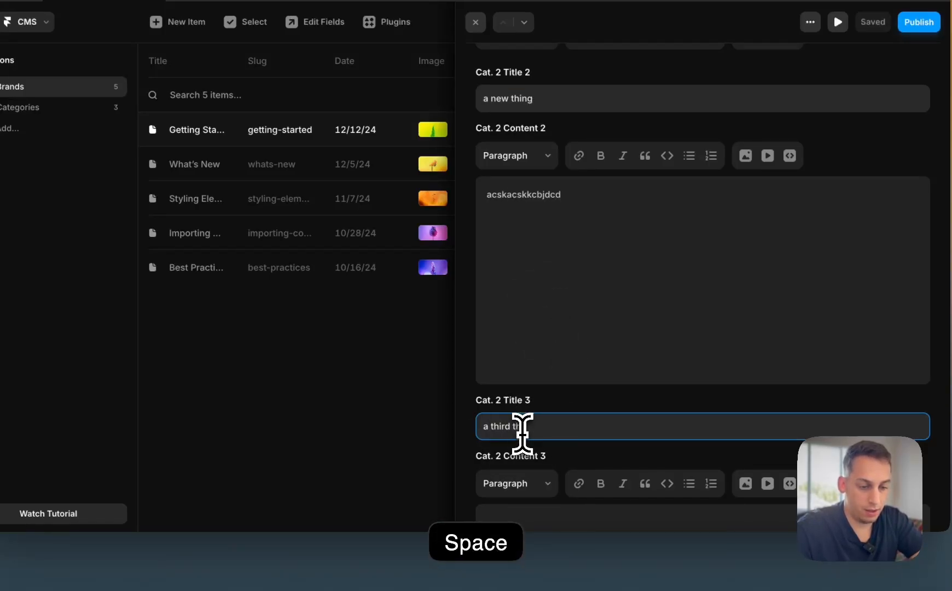
text(ing)
scroll(523, 432, down, 4)
click(524, 350)
text(sabjksajcsa)
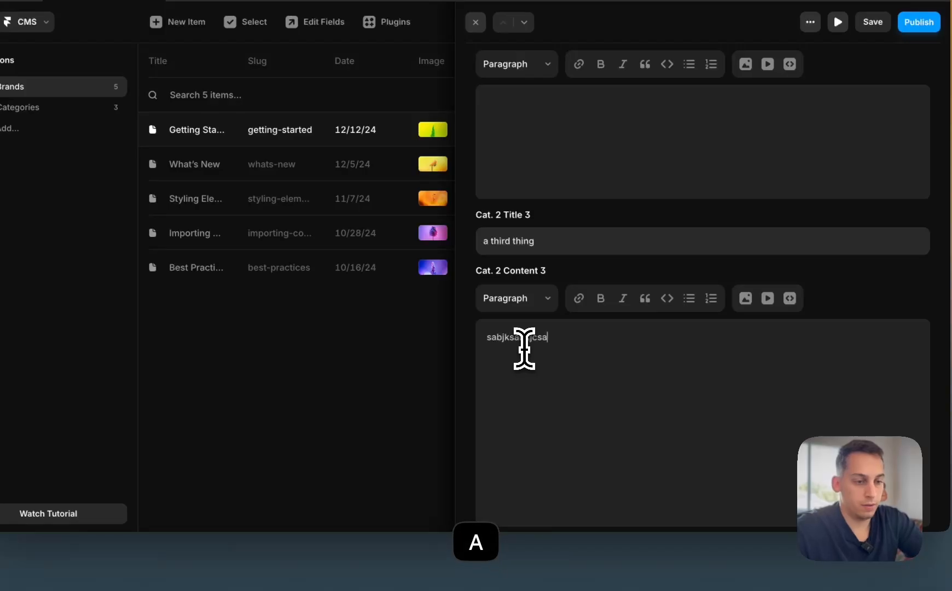
- Set Cat. 3 Title 1 to "Titleeee" and fill Cat. 3 Content 1 with the filler text "jsjsdakjaddcscdsdsadc"
scroll(524, 350, down, 4)
click(484, 361)
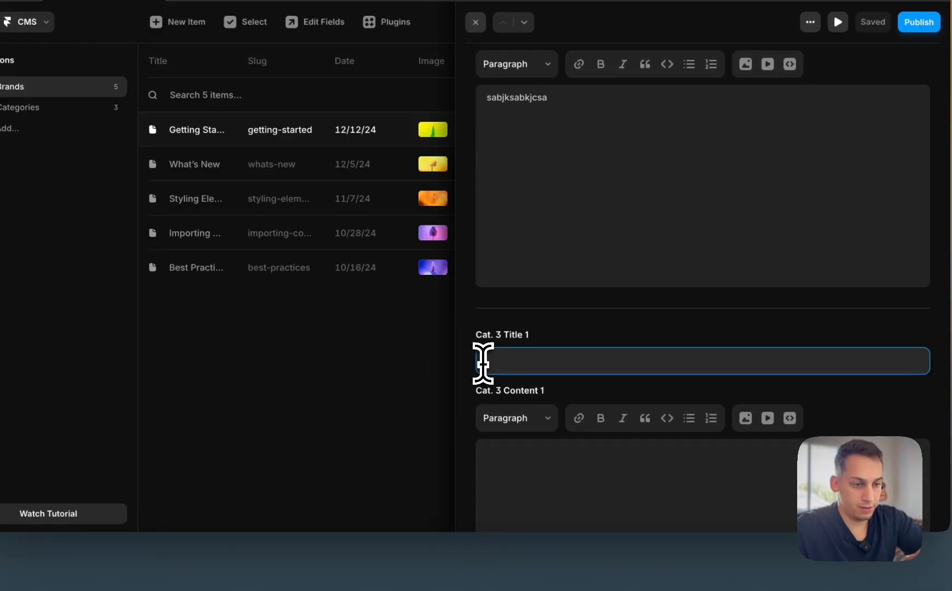
text(Titleee)
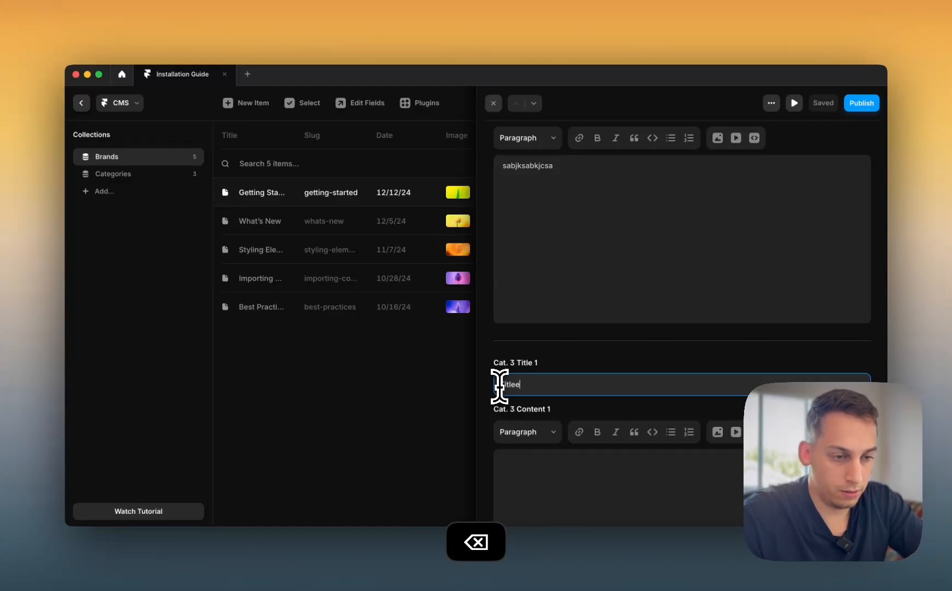
scroll(499, 386, down, 3)
click(509, 387)
text(jsjsdakjaddcscdsdsadc)
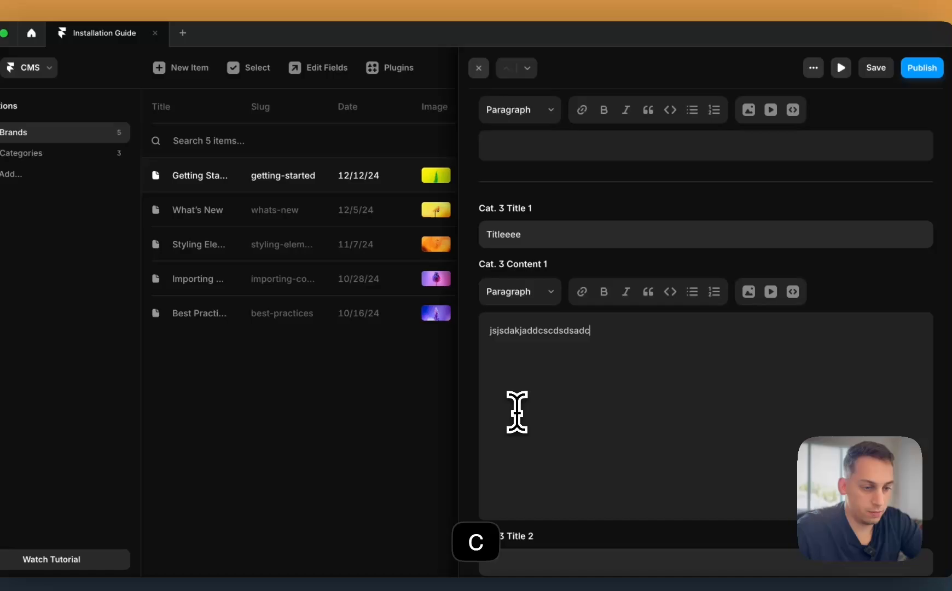
- Set Cat. 3 Title 2 to "A blue guy" and fill Cat. 3 Content 2 with the filler text "sakjncdskjdck"
scroll(517, 411, down, 5)
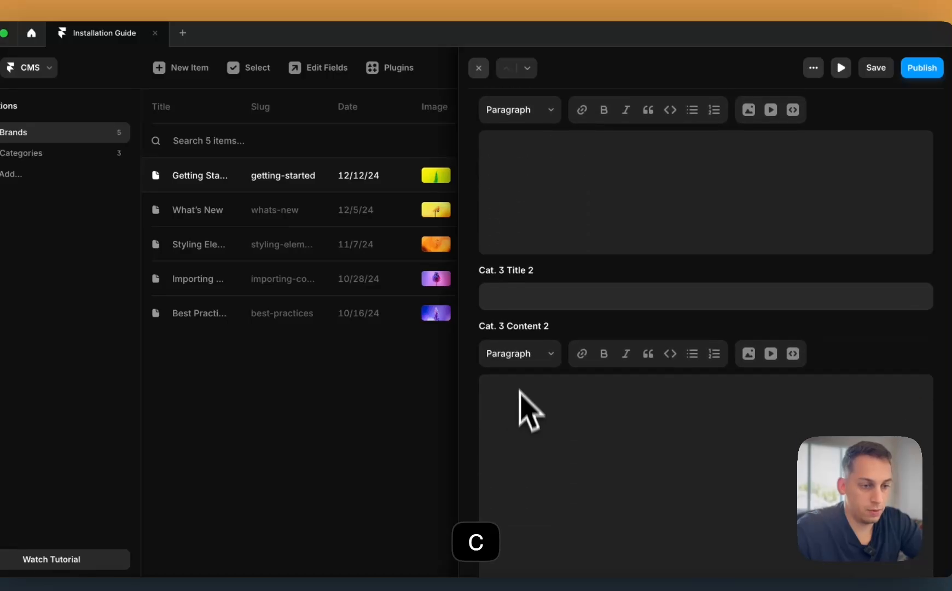
click(503, 301)
text(A blue guy)
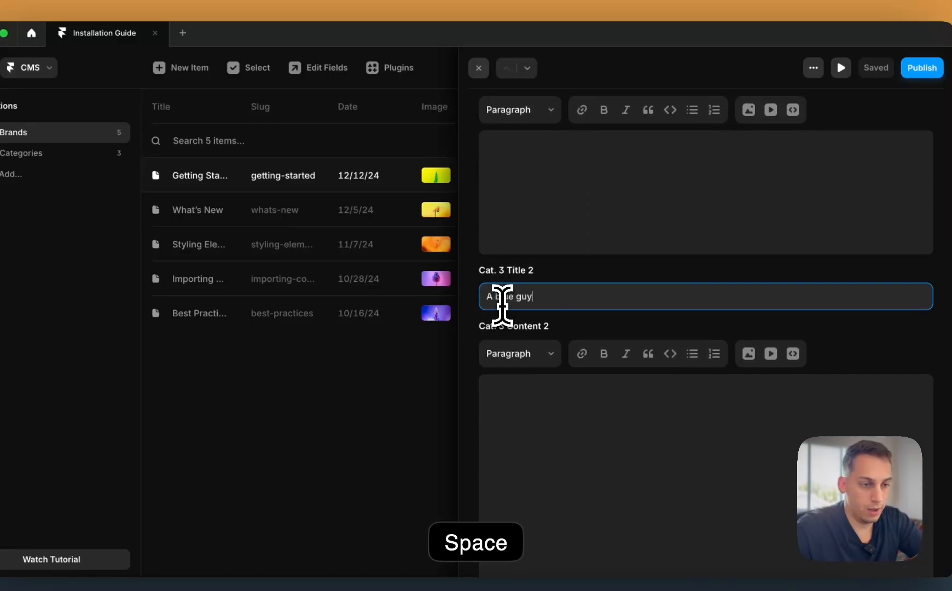
click(531, 429)
text(sakjncdskjdck)
- Set Cat. 3 Title 3 to "a red person", fill Cat. 3 Content 3 with "sjbcakcjkdc", and close the Getting Started item
scroll(531, 429, down, 6)
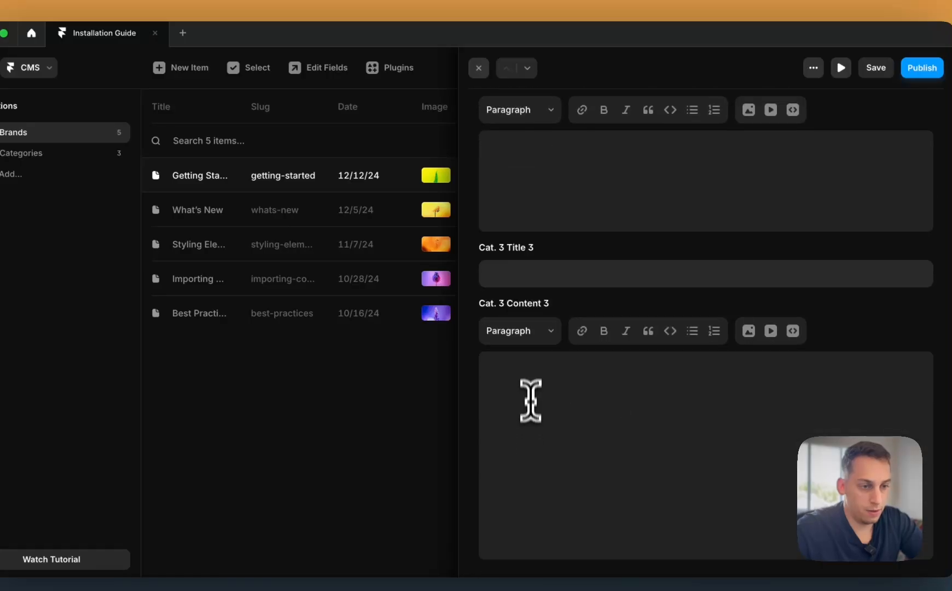
click(510, 282)
text(a red per)
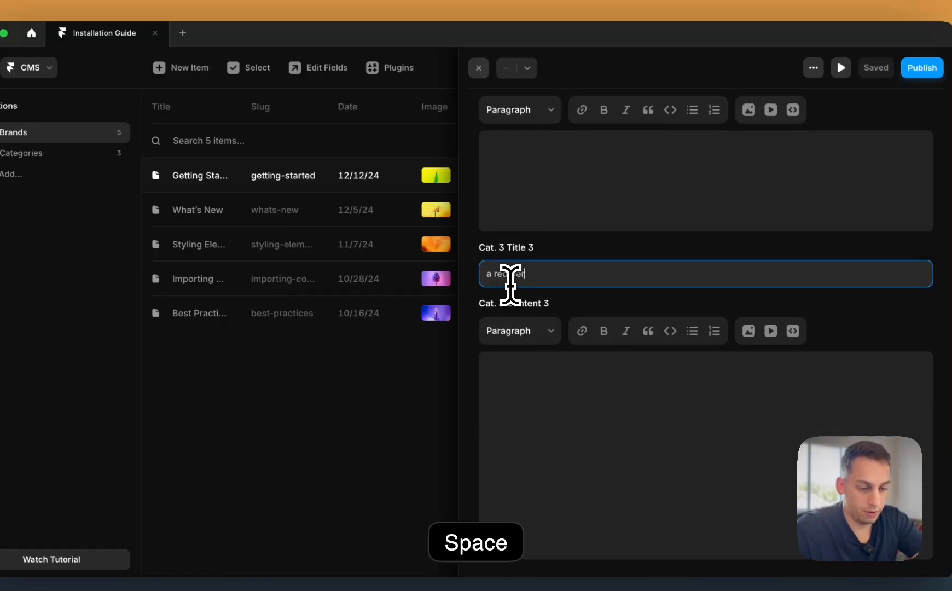
text(son)
click(544, 384)
text(sjbcakcjkd)
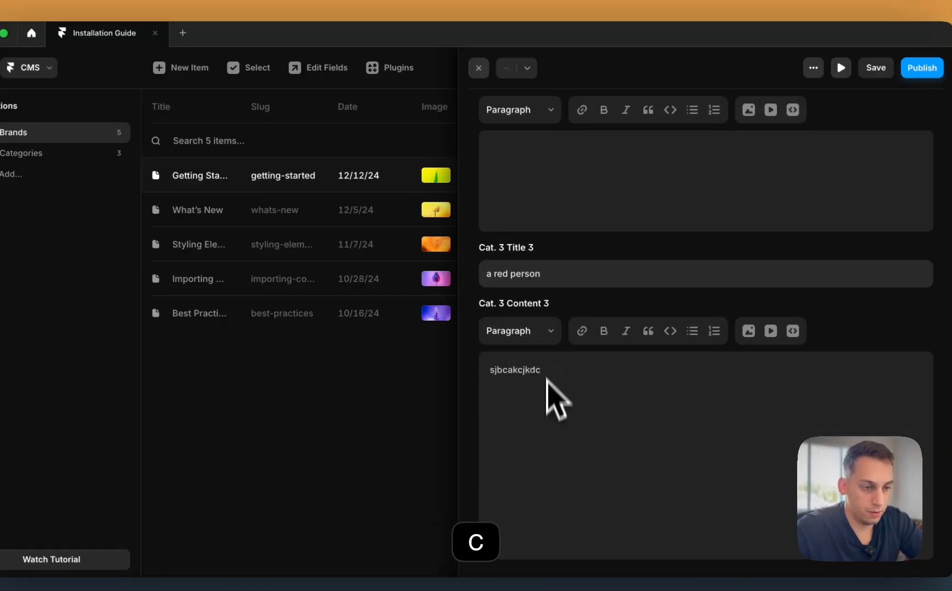
text(c)
key(Escape)
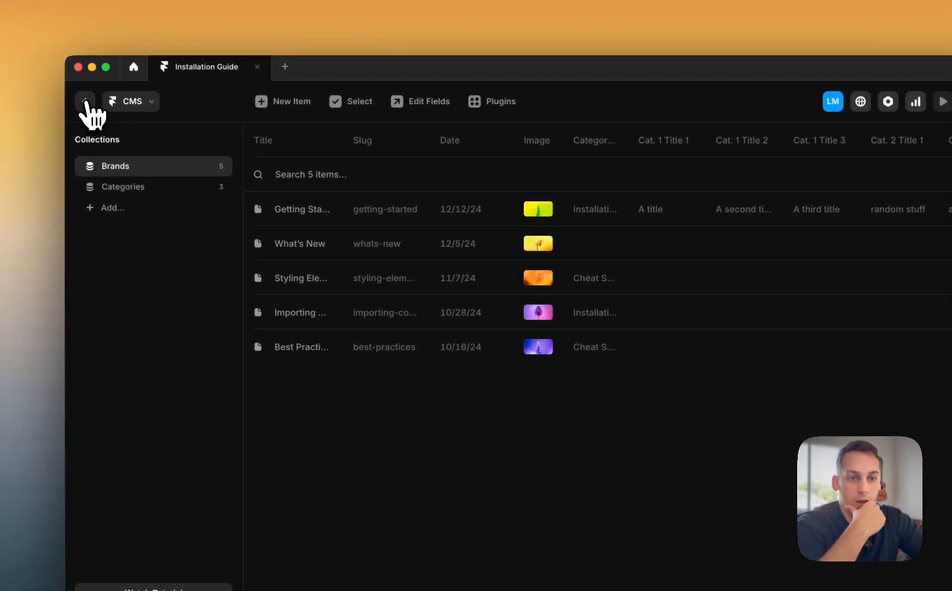
- On the Brands page canvas, bind the first Manual Installation text under Installation to the Brands Page variable Cat. 1 Title 1
click(85, 102)
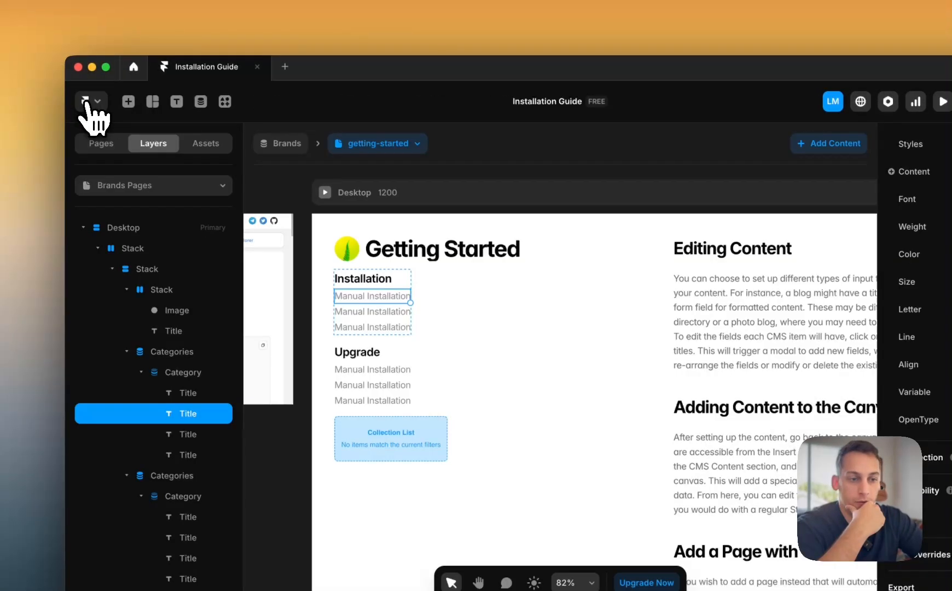
click(373, 283)
click(360, 358)
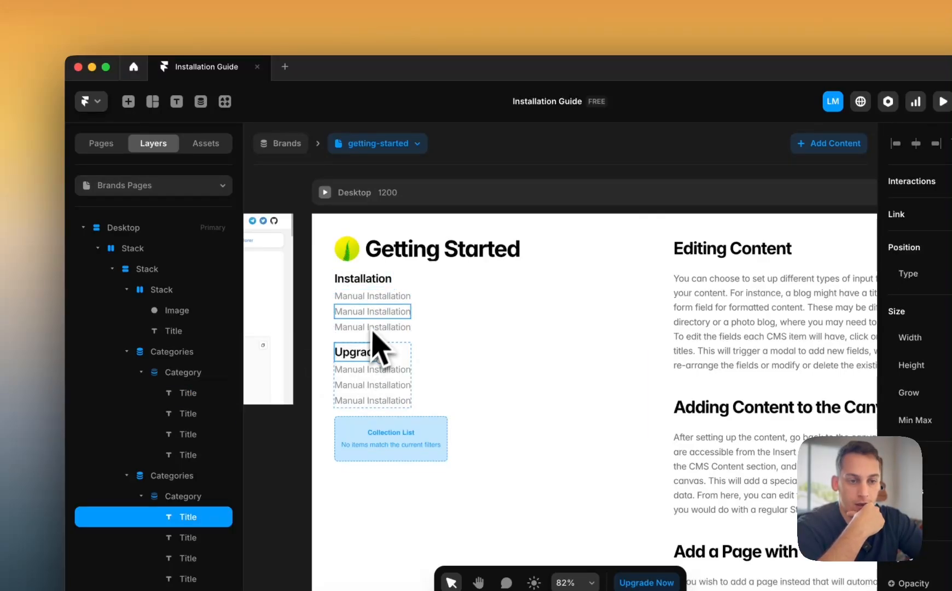
click(383, 298)
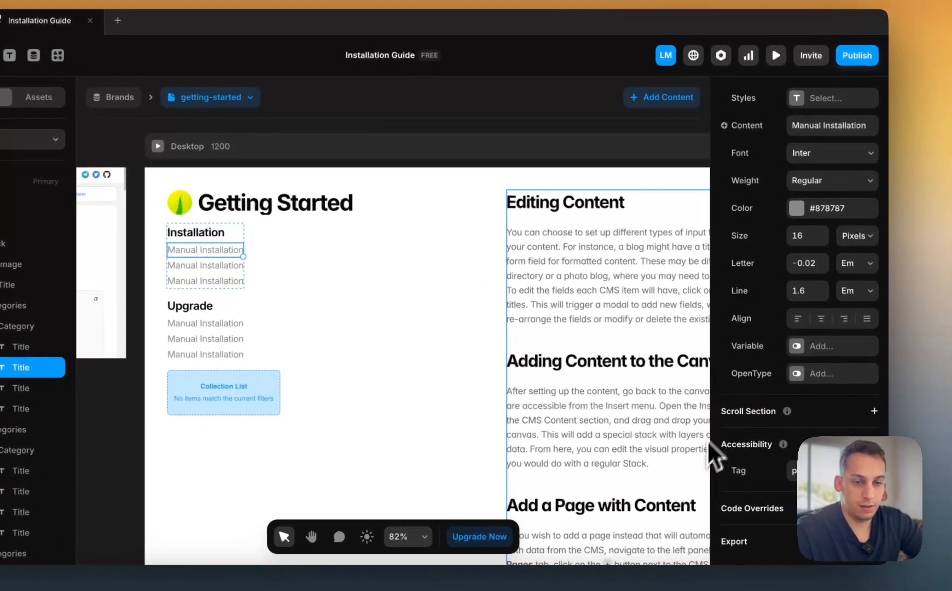
scroll(854, 271, up, 3)
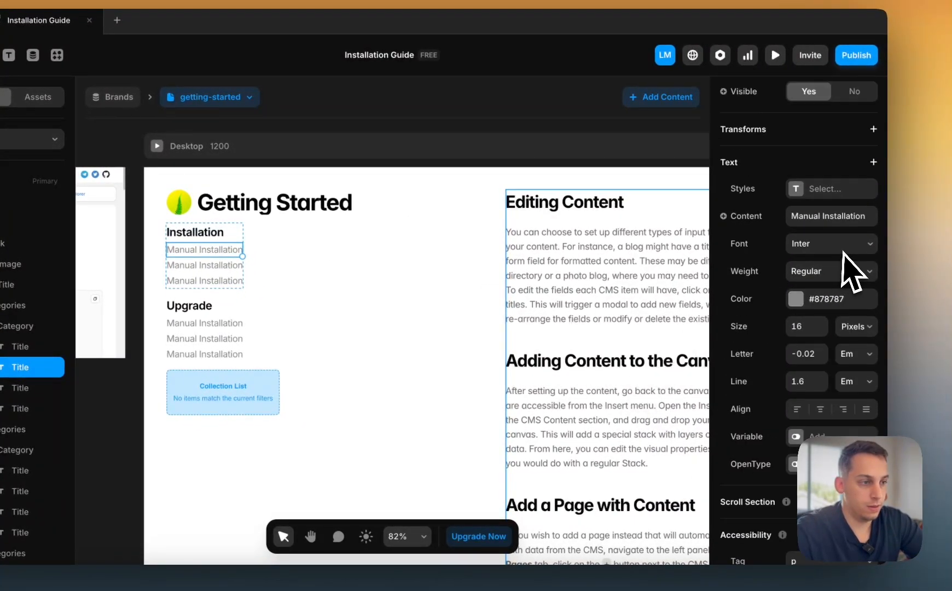
click(722, 213)
mouse_move(755, 274)
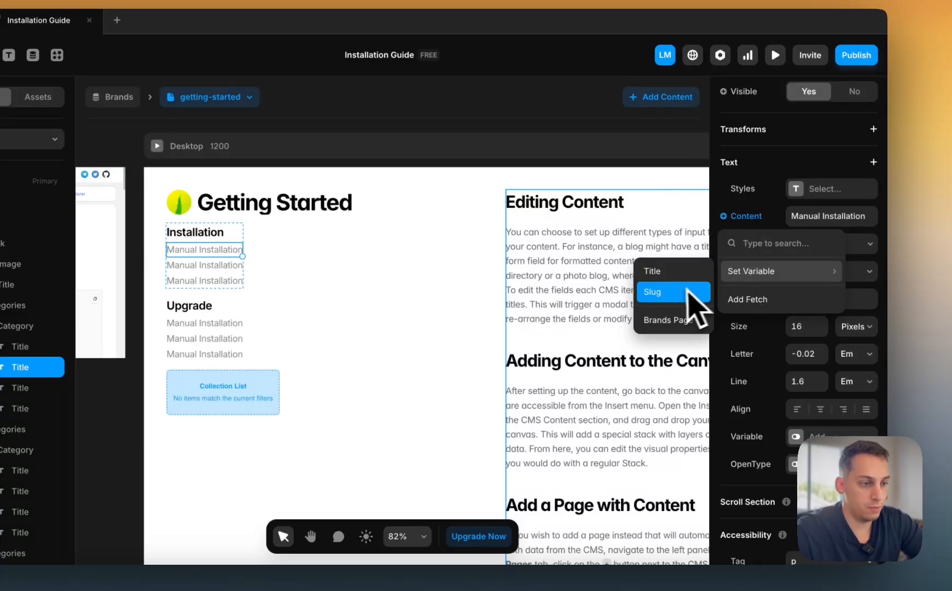
mouse_move(669, 327)
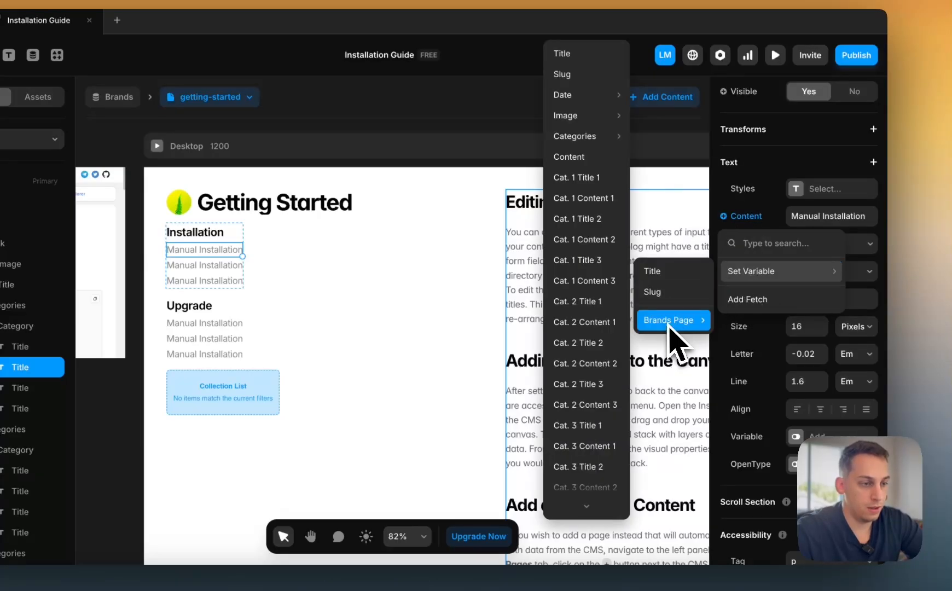
click(579, 180)
- Bind the second sub-item text under Installation to the Brands Page variable Cat. 2 Title 1
click(204, 265)
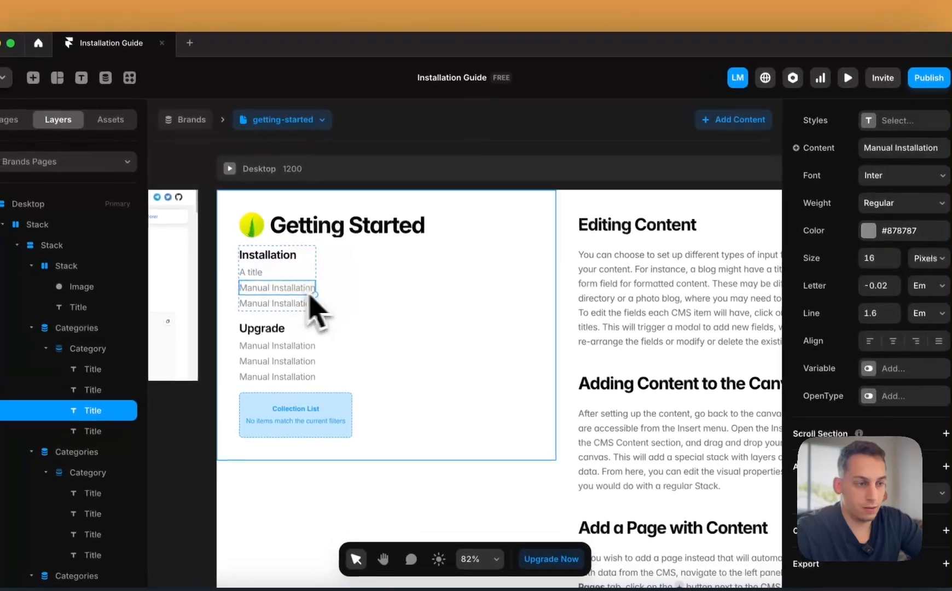
scroll(809, 246, up, 2)
click(761, 235)
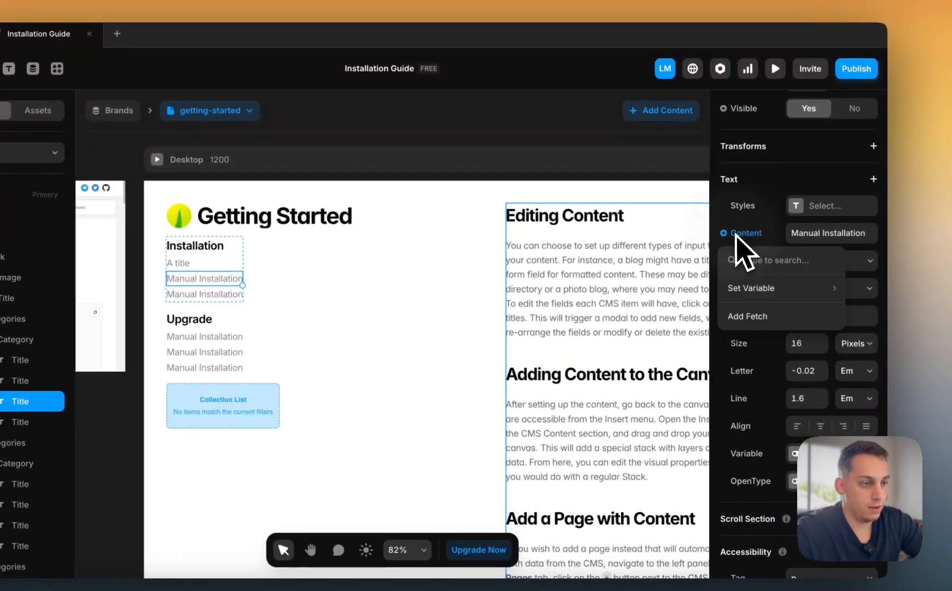
mouse_move(759, 276)
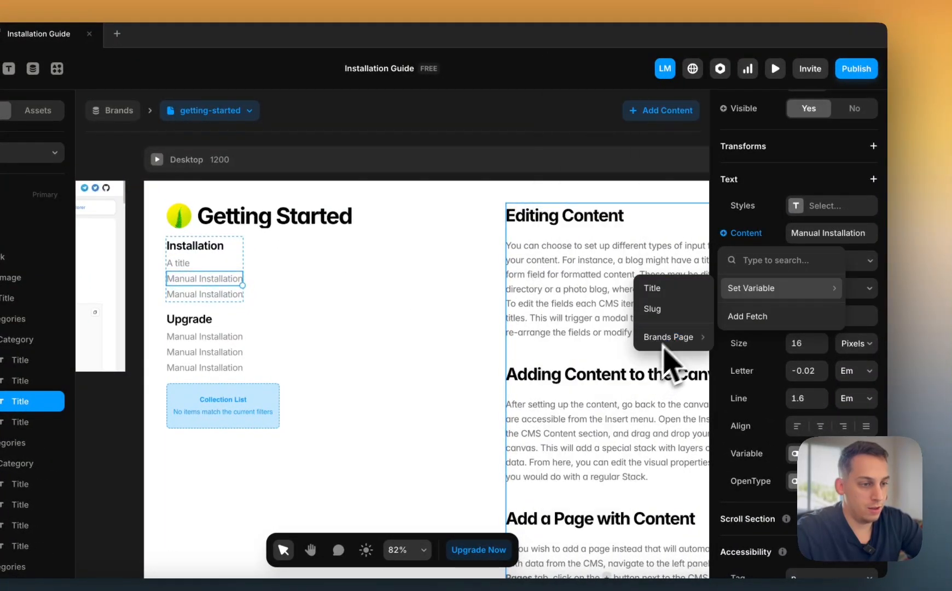
mouse_move(681, 339)
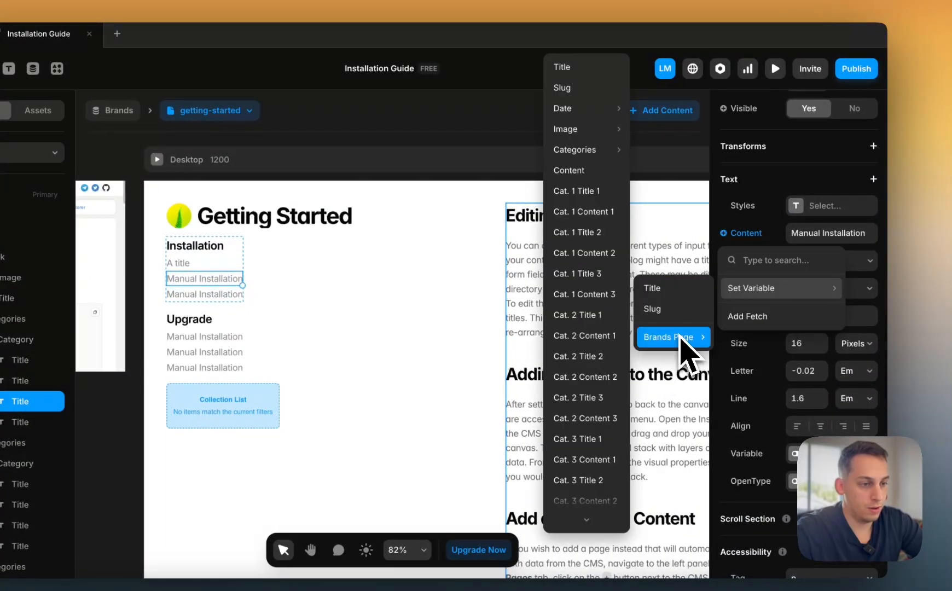
click(574, 315)
- Select the third sub-item under Installation, and add the Cheat Sheet category to the Getting Started item in the Brands collection
click(207, 295)
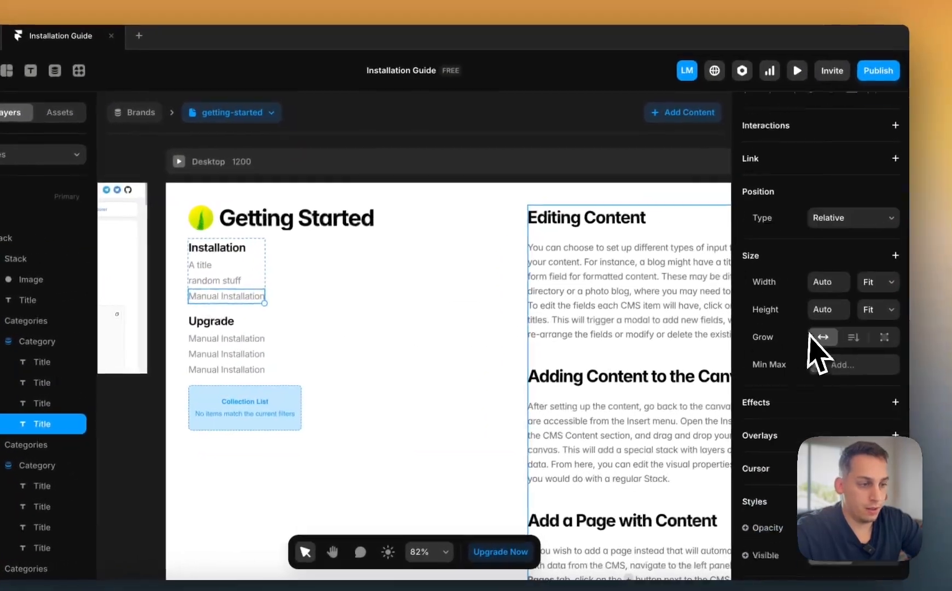
scroll(815, 356, down, 7)
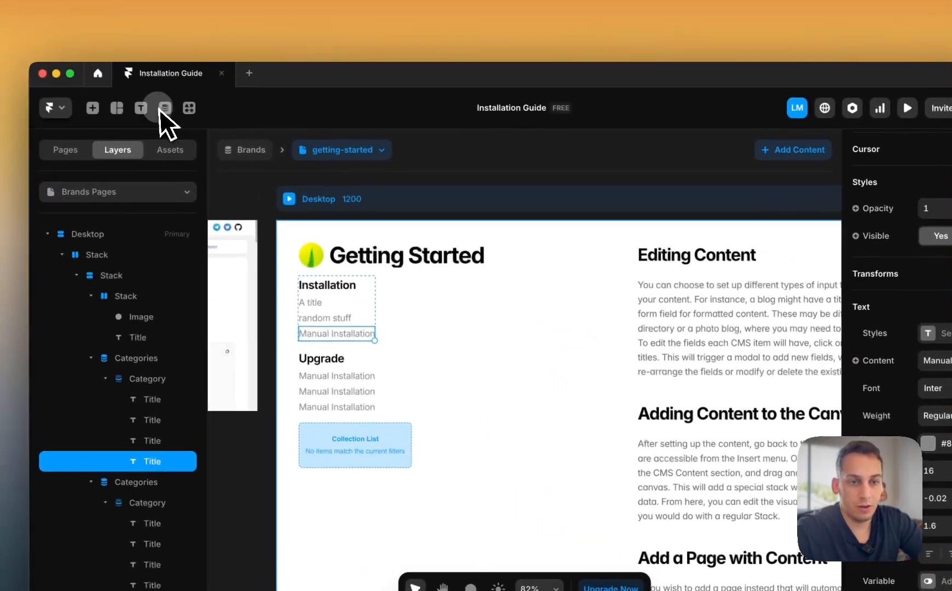
click(48, 72)
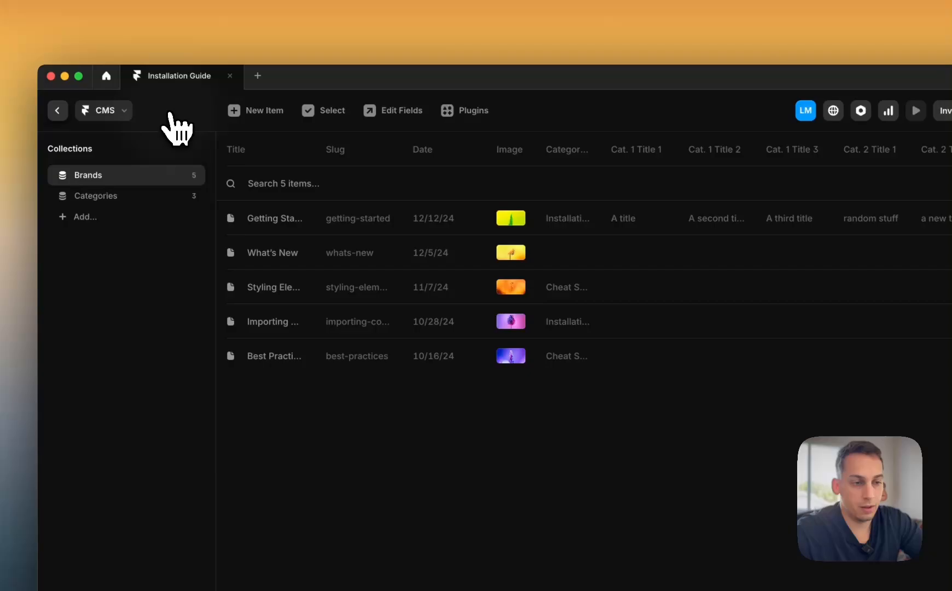
click(501, 230)
scroll(666, 337, down, 3)
click(728, 394)
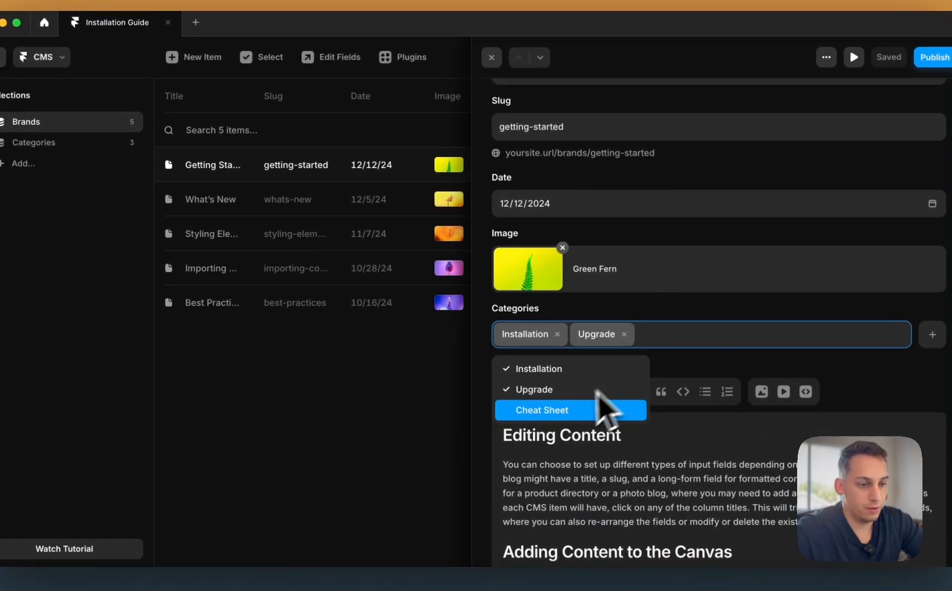
click(564, 410)
click(405, 367)
click(3, 57)
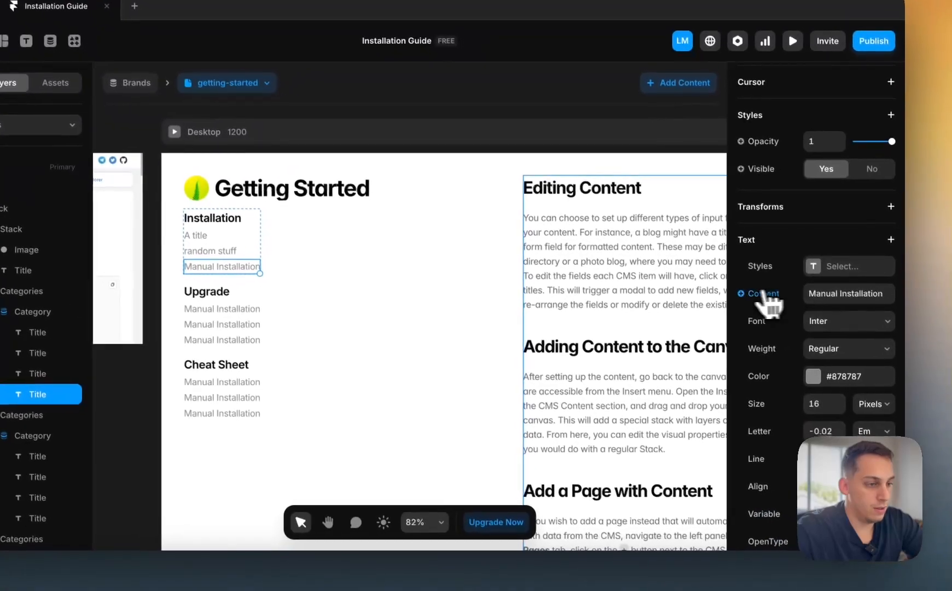
- Bind the third sub-item text under Installation to the Brands Page variable Cat. 1 Title 3
click(765, 293)
mouse_move(766, 357)
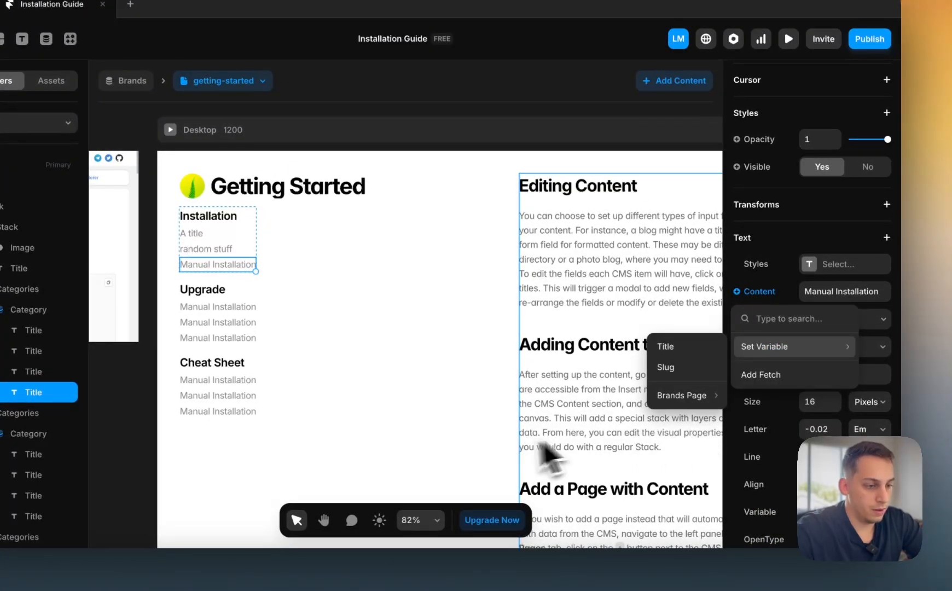
mouse_move(694, 403)
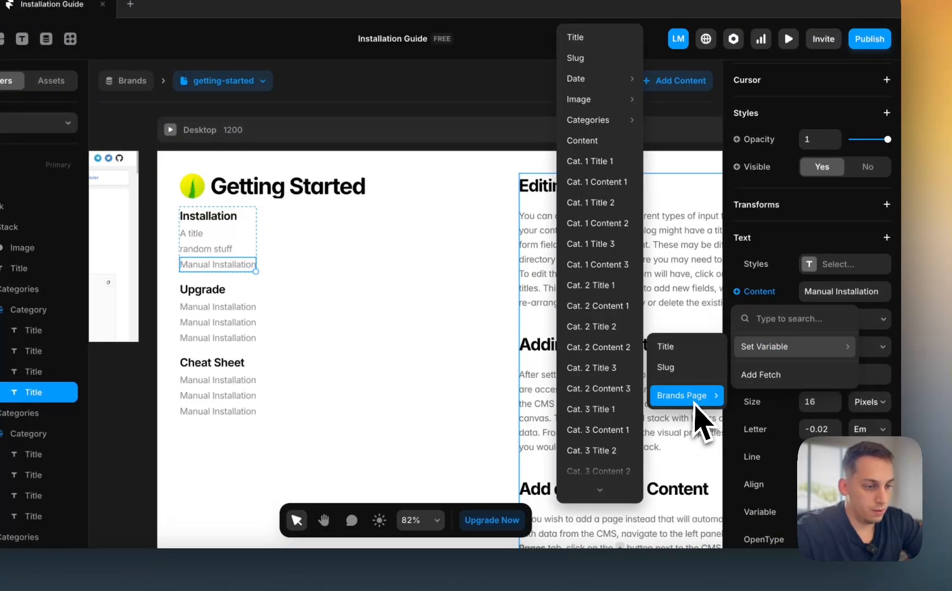
click(602, 250)
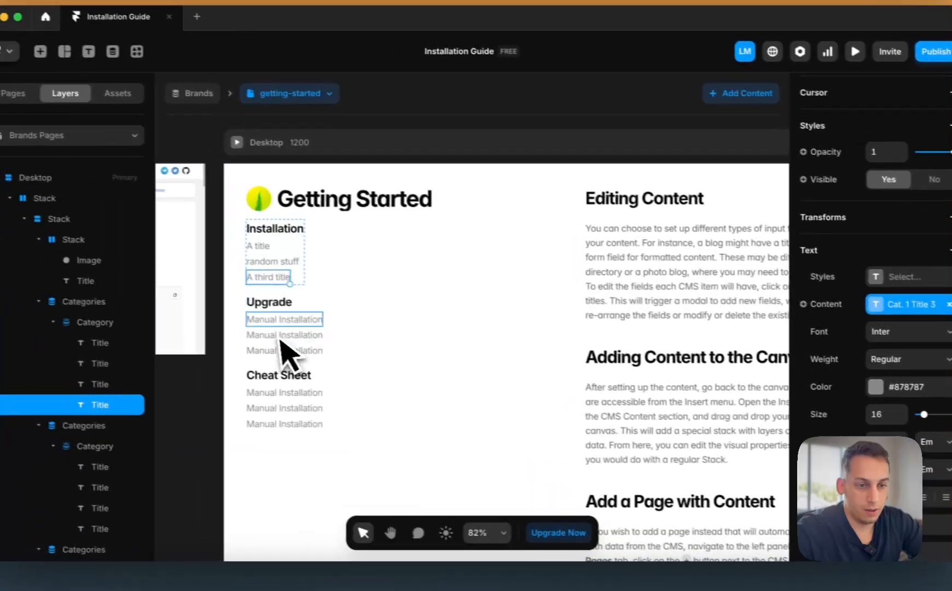
- Bind the first sub-item text under Upgrade to the Brands Page variable Cat. 2 Title 1
click(218, 307)
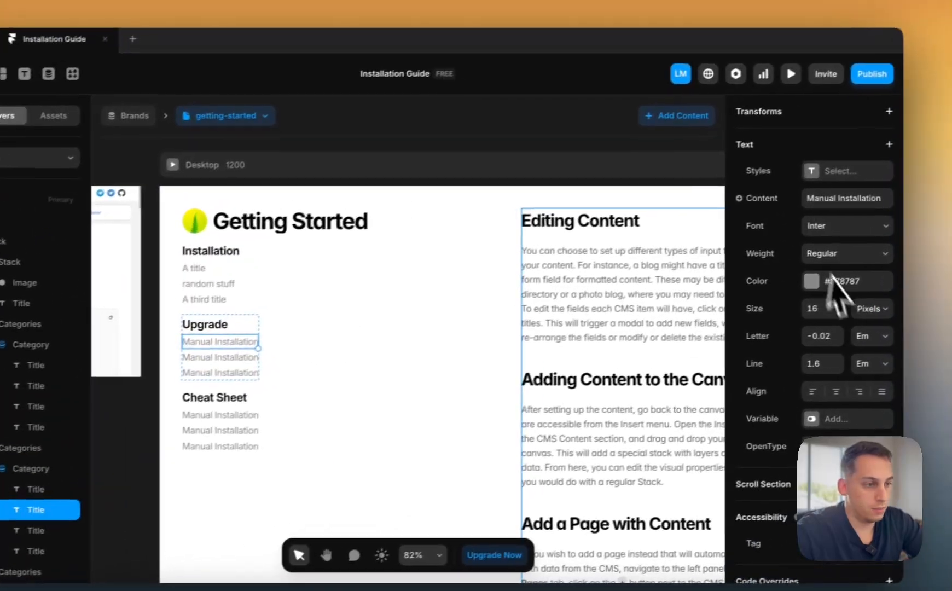
click(761, 198)
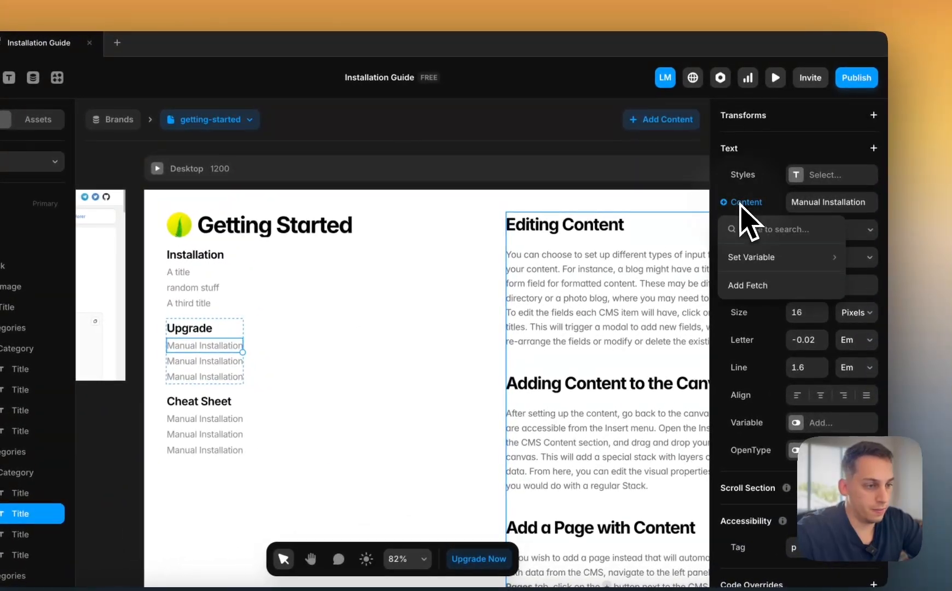
mouse_move(772, 257)
mouse_move(676, 311)
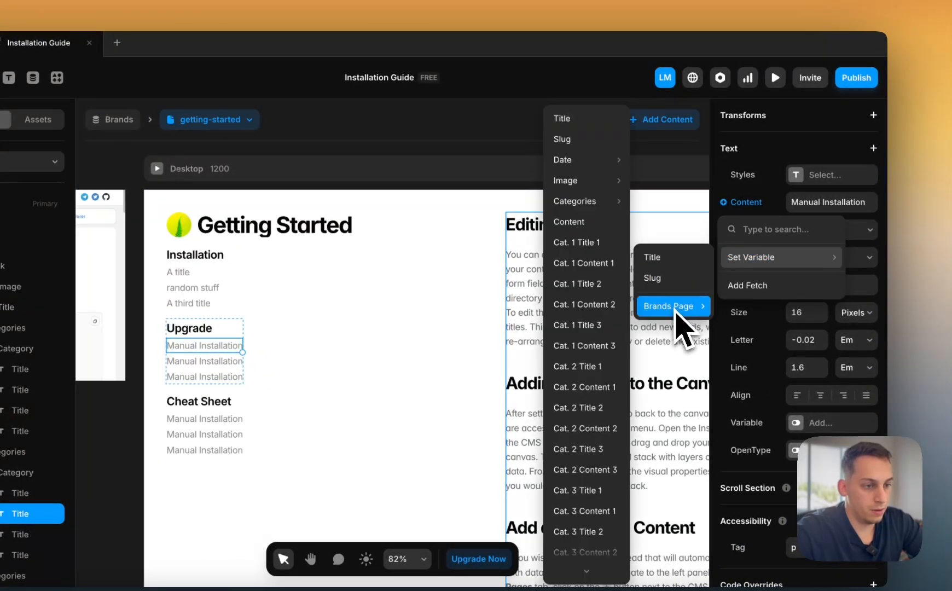
click(597, 366)
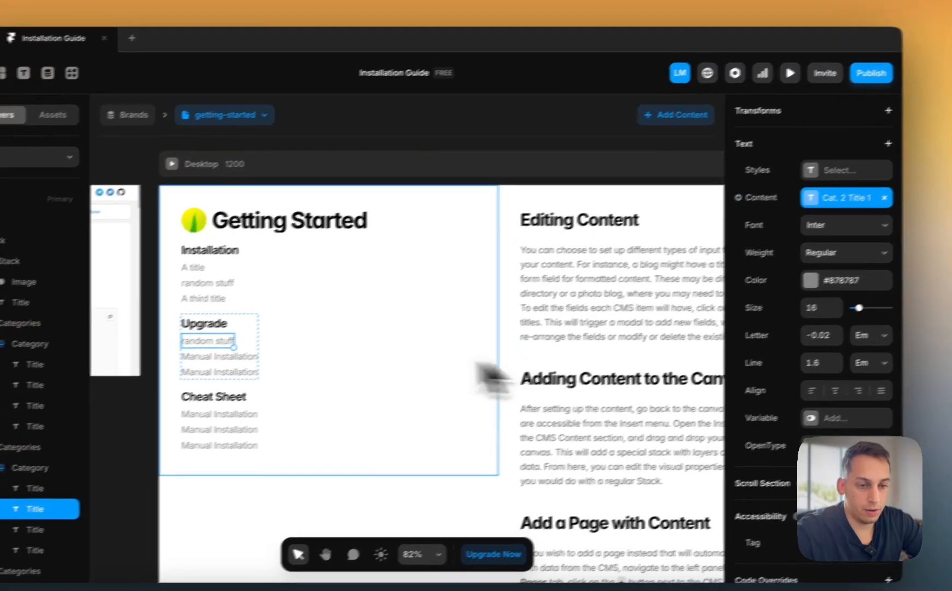
- Bind the second sub-item text under Upgrade to the Brands Page variable Cat. 2 Title 2
click(221, 360)
scroll(821, 329, down, 6)
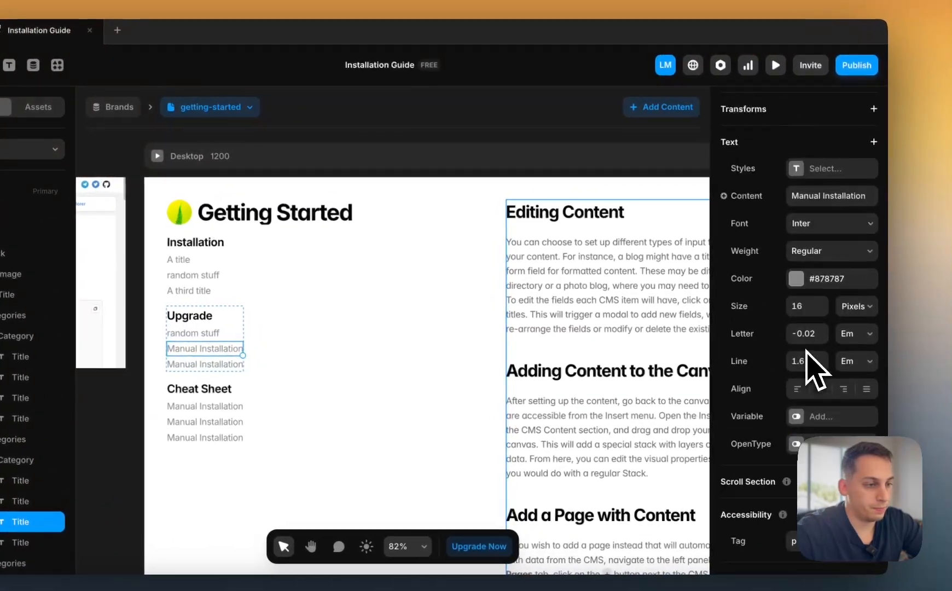
click(724, 196)
mouse_move(717, 254)
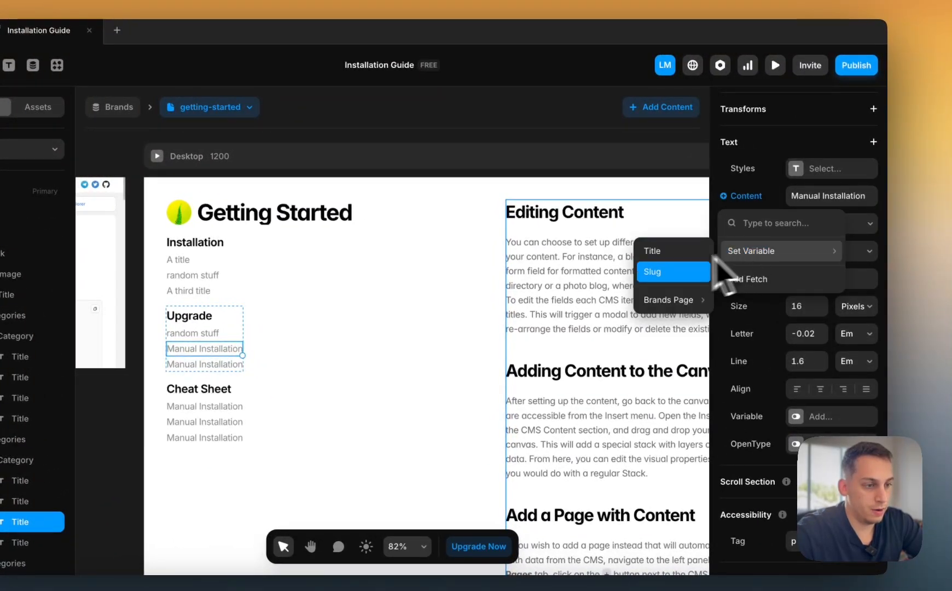
mouse_move(680, 300)
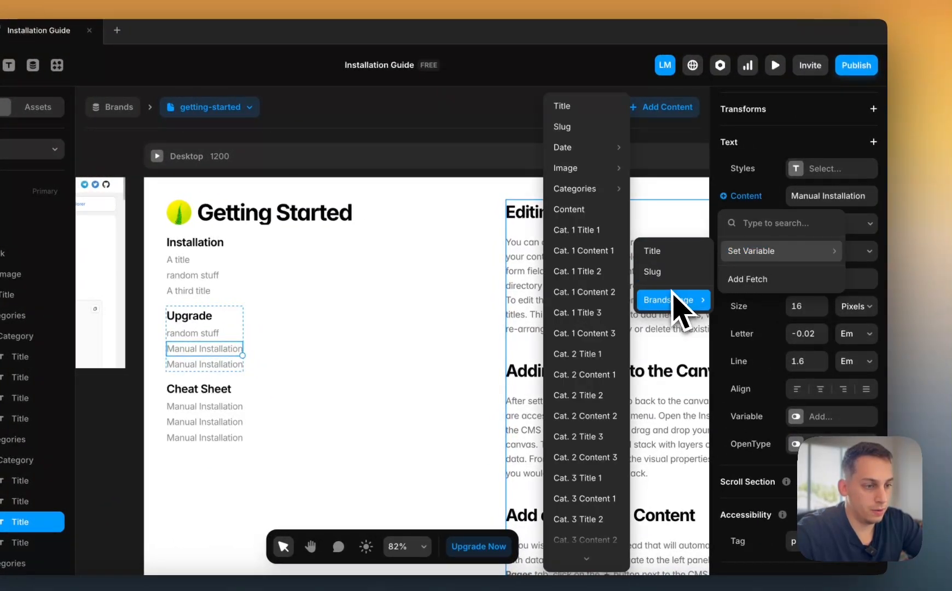
click(578, 395)
- Bind the third sub-item text under Upgrade to the Brands Page variable Cat. 2 Title 3
click(236, 365)
scroll(810, 333, down, 5)
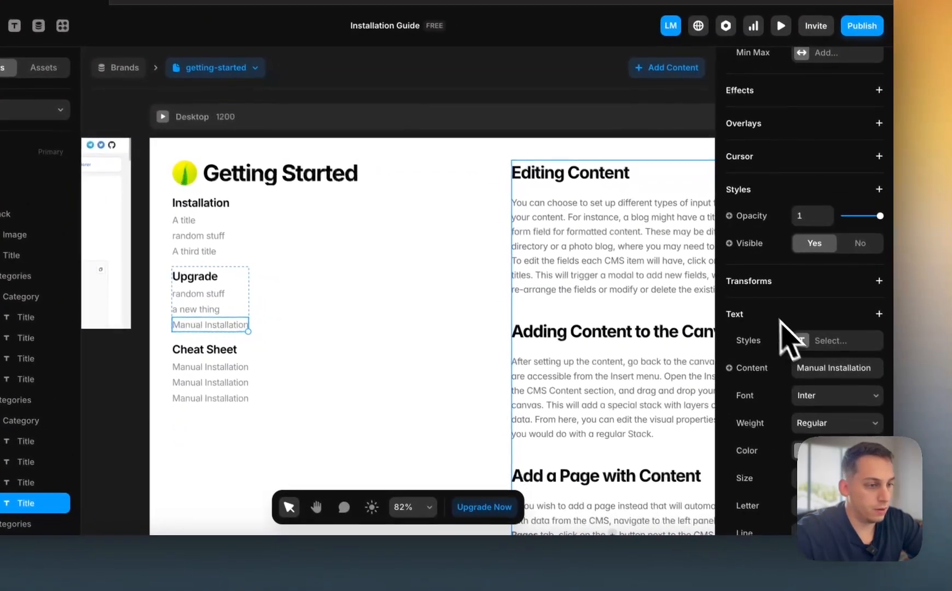
click(750, 375)
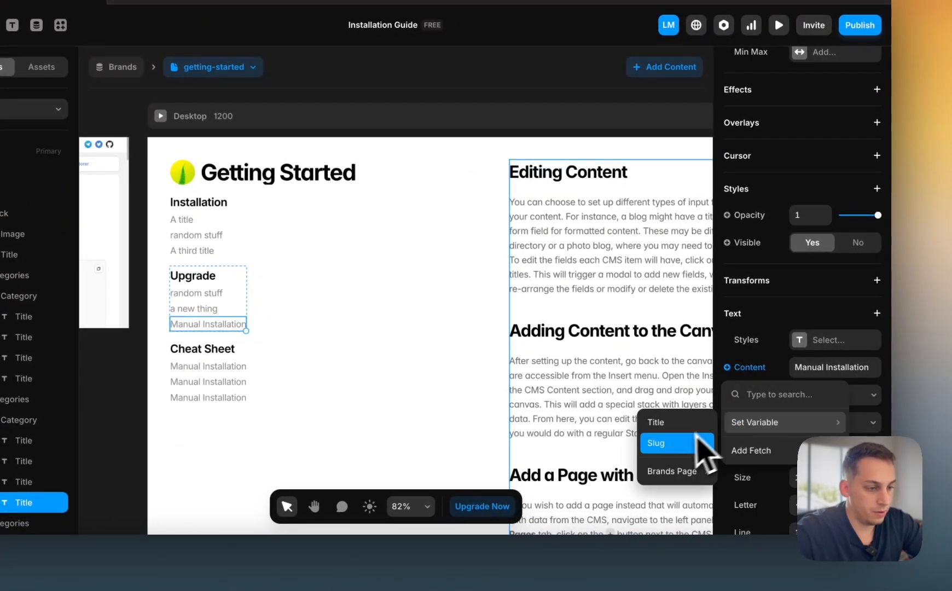
mouse_move(668, 475)
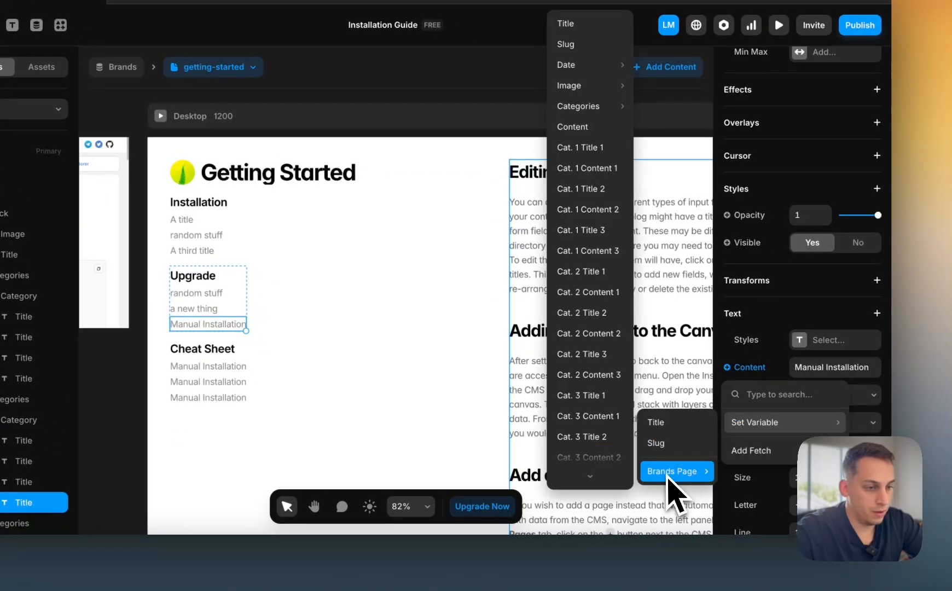
click(605, 354)
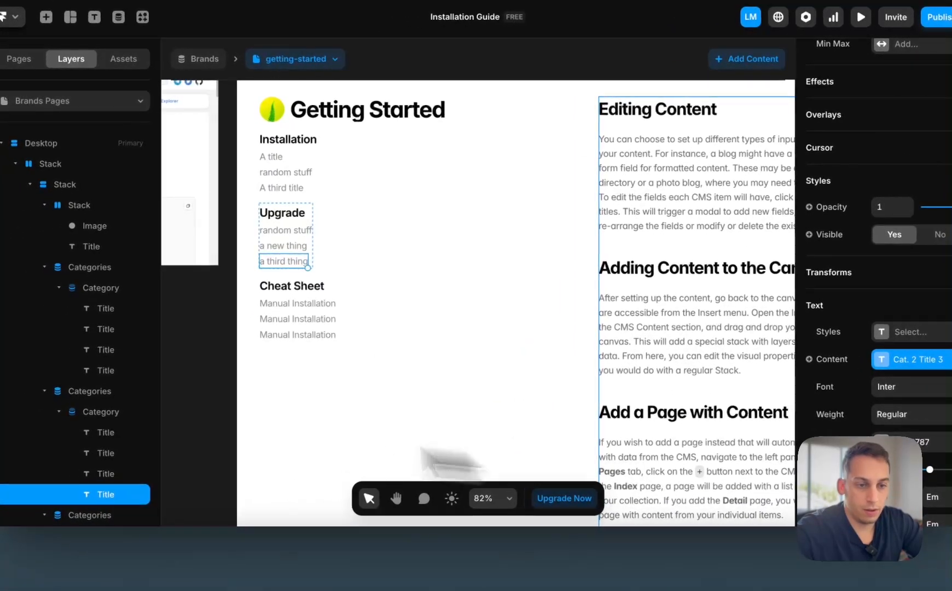
- Bind the first sub-item text under Cheat Sheet to the Brands Page variable Cat. 3 Title 1
click(286, 304)
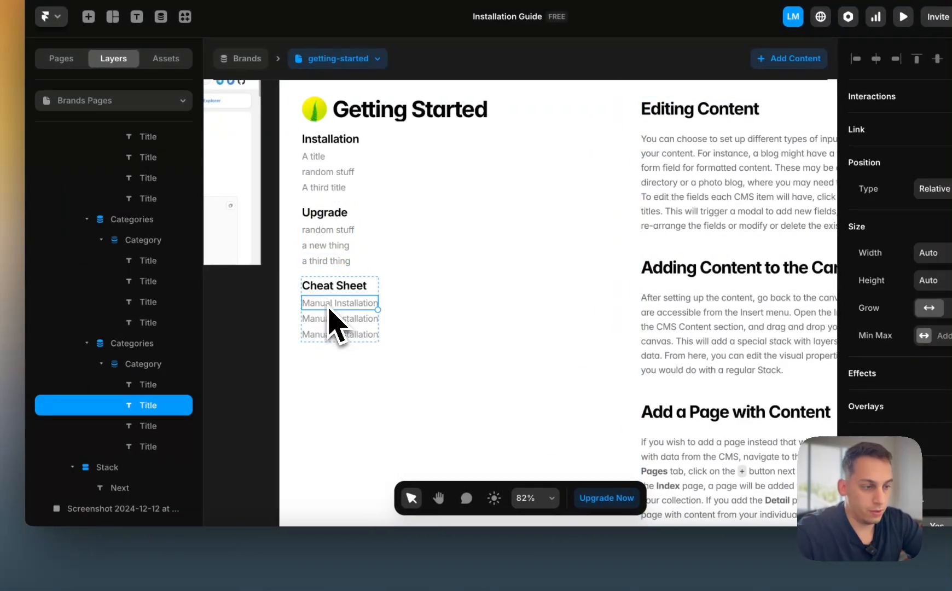
scroll(925, 351, down, 4)
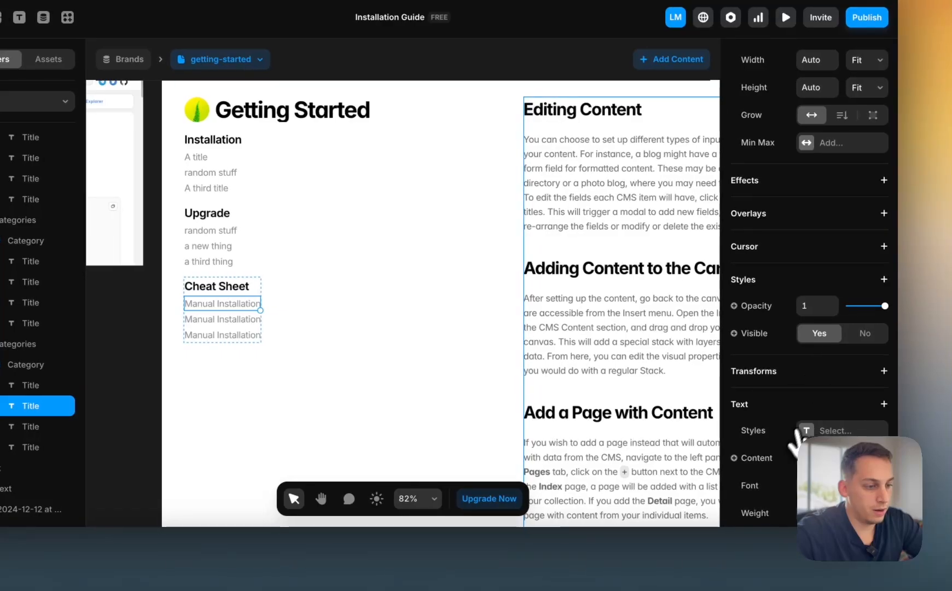
click(878, 453)
mouse_move(772, 424)
mouse_move(690, 470)
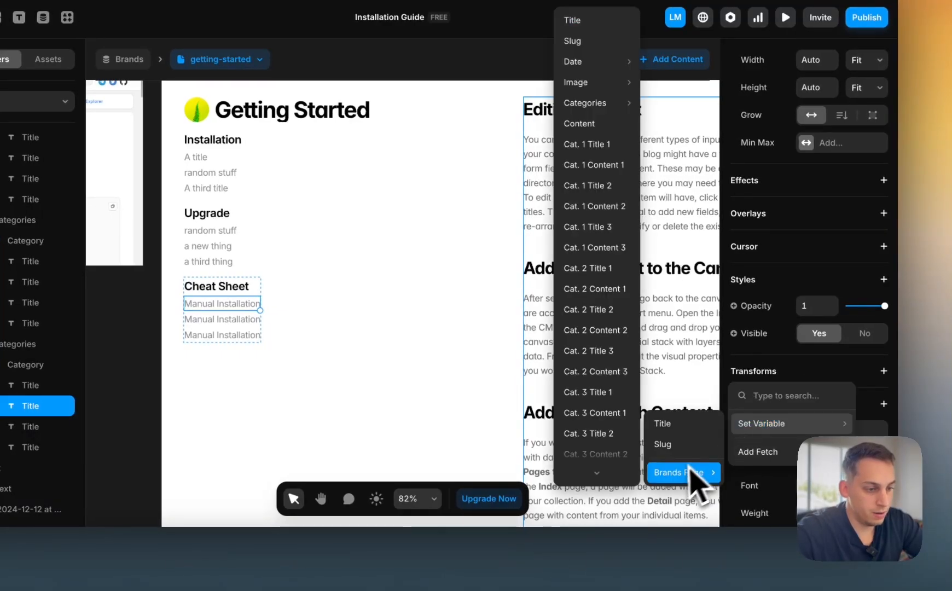
click(591, 416)
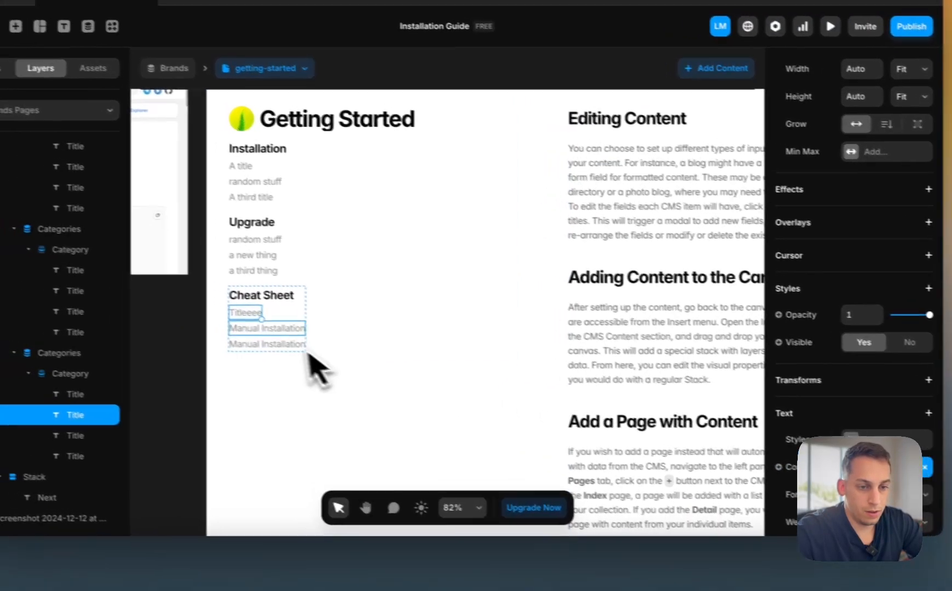
- Bind the second sub-item text under Cheat Sheet to the Brands Page variable Cat. 3 Title 2
scroll(885, 414, down, 5)
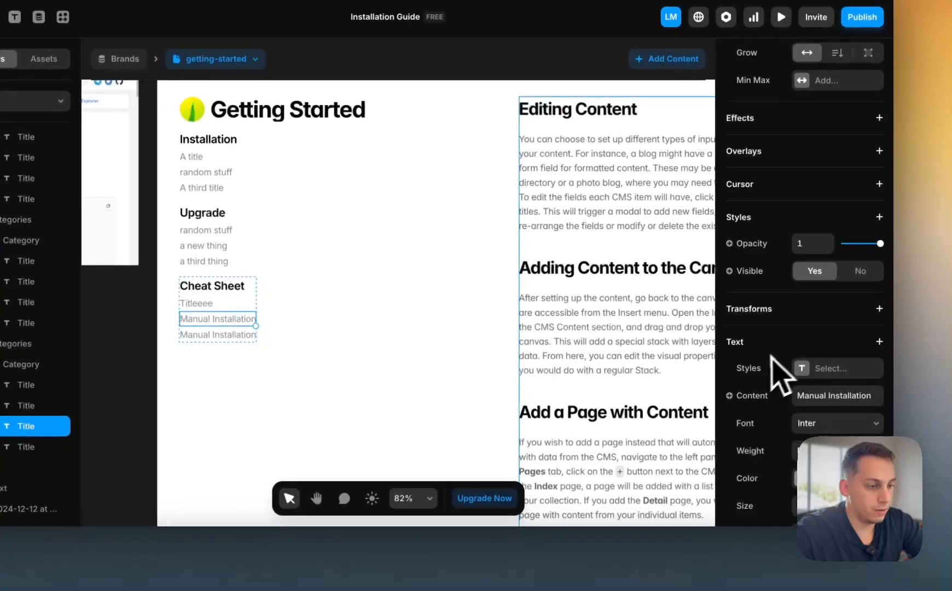
click(729, 396)
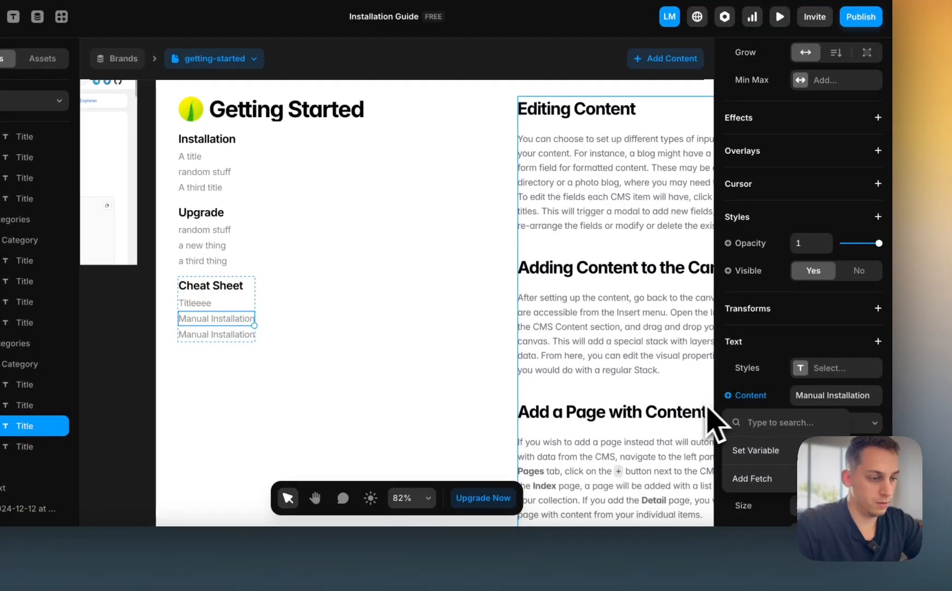
mouse_move(745, 443)
mouse_move(688, 501)
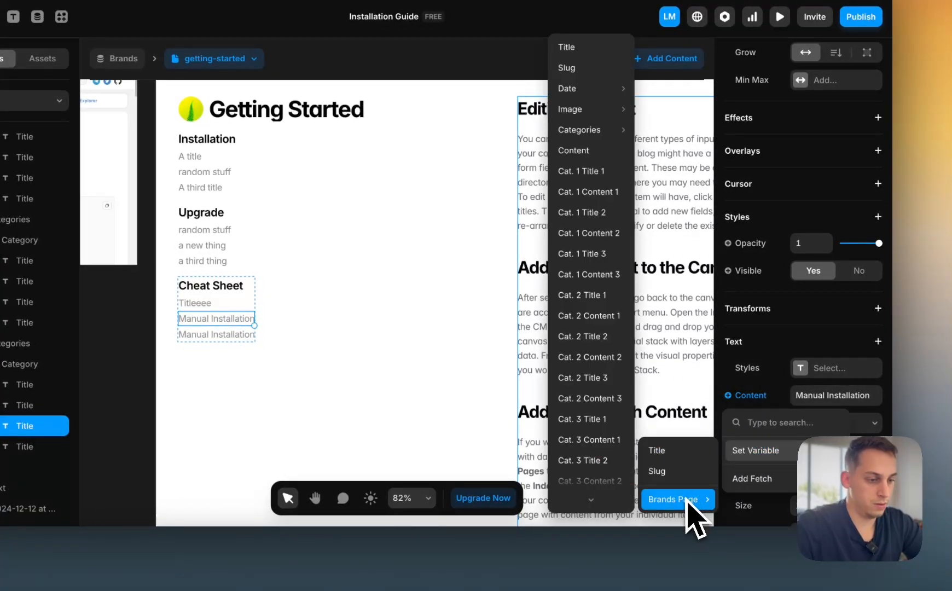
click(604, 467)
- Bind the third sub-item text under Cheat Sheet to the Brands Page variable Cat. 3 Title 3 and deselect it
scroll(816, 414, down, 5)
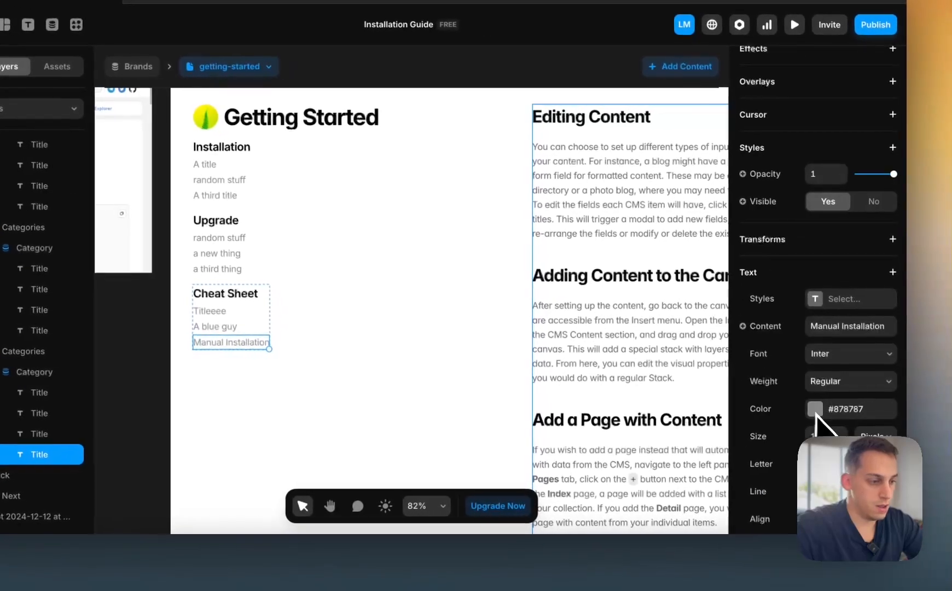
click(752, 324)
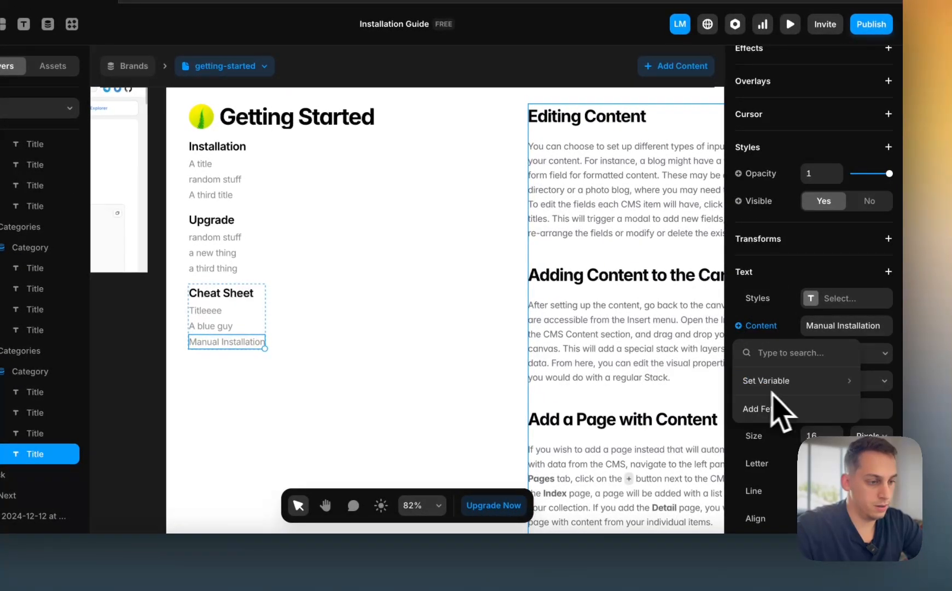
mouse_move(739, 387)
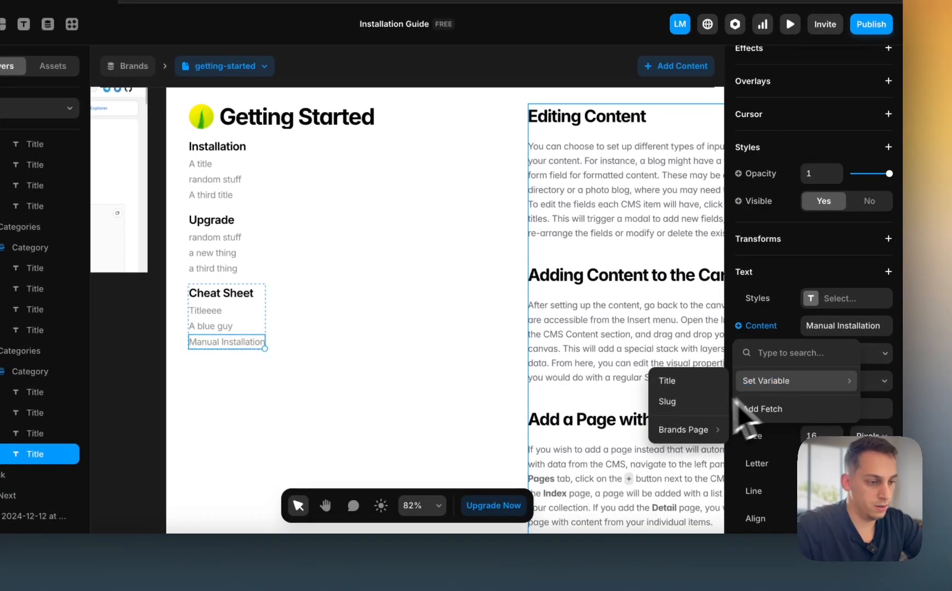
mouse_move(688, 430)
scroll(618, 416, down, 2)
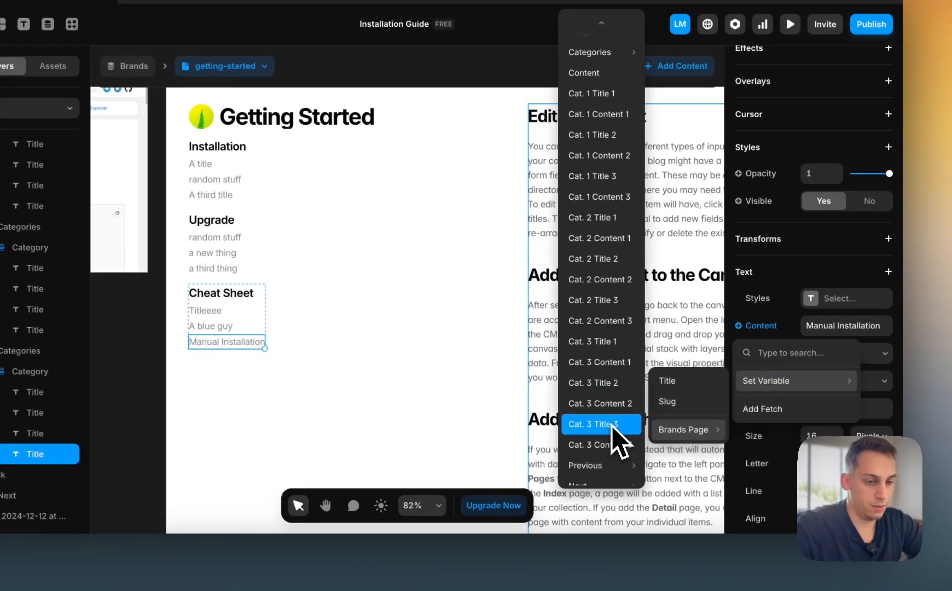
click(611, 425)
scroll(281, 354, down, 5)
click(170, 356)
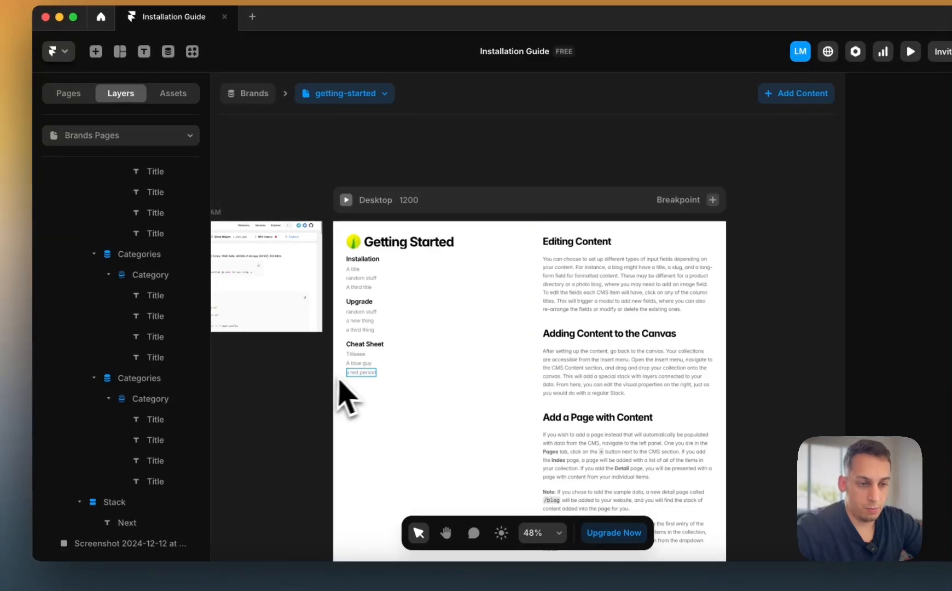
- Rename the Next text layer that holds the page's body content to "Title"
click(528, 295)
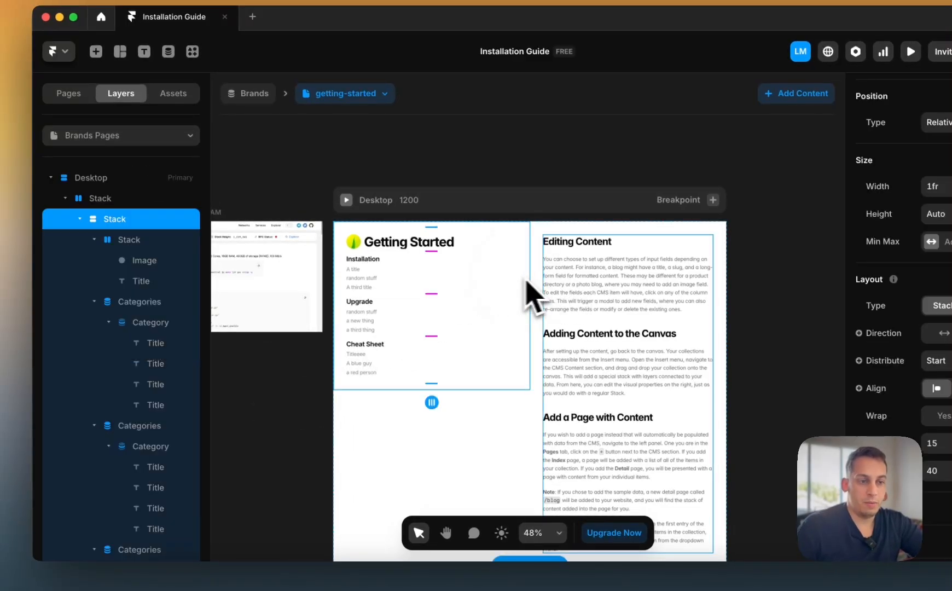
scroll(548, 287, down, 1)
click(563, 266)
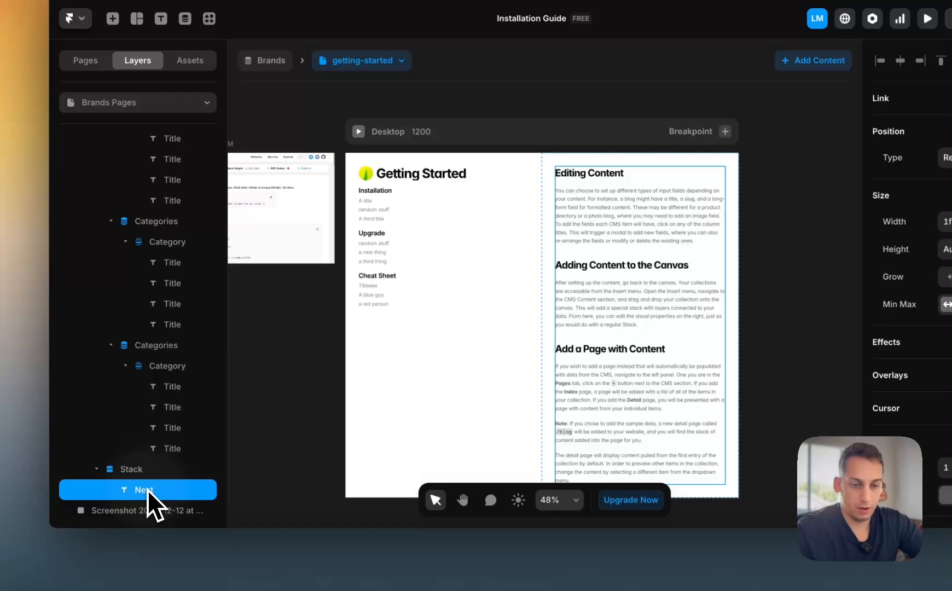
double_click(127, 506)
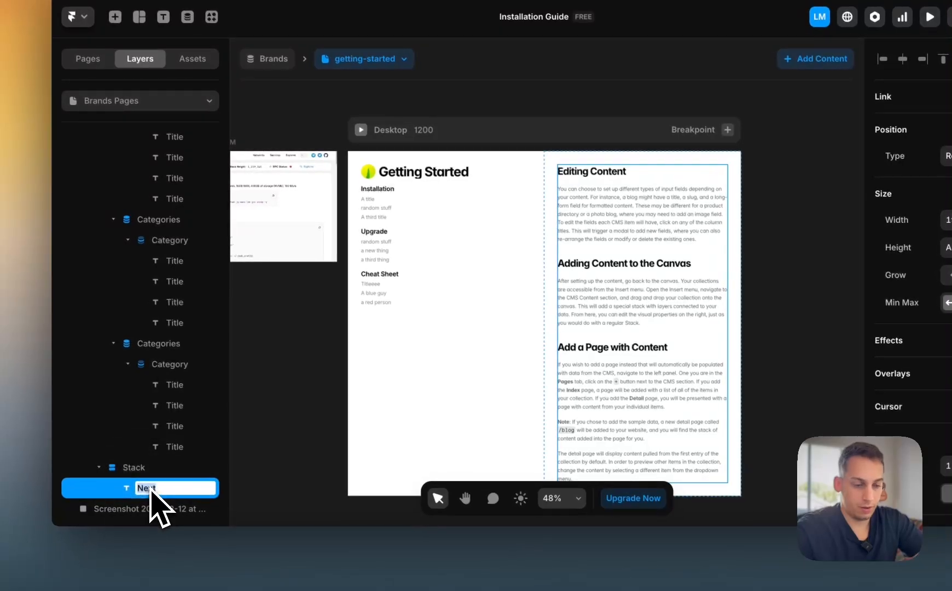
text(Tit)
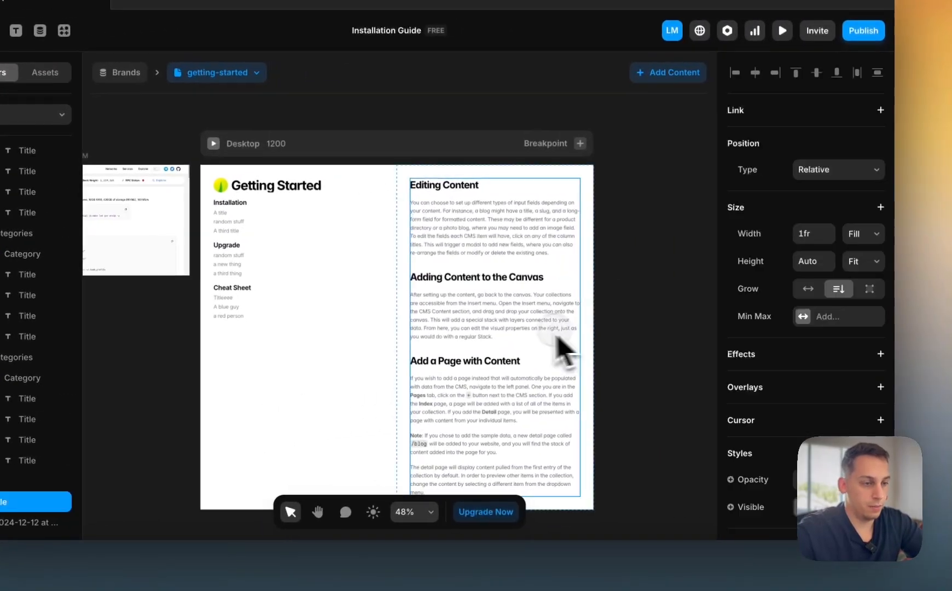
- Replace the body text's Content binding with the Brands Page variable Cat. 1 Title 1
scroll(939, 347, down, 5)
click(874, 400)
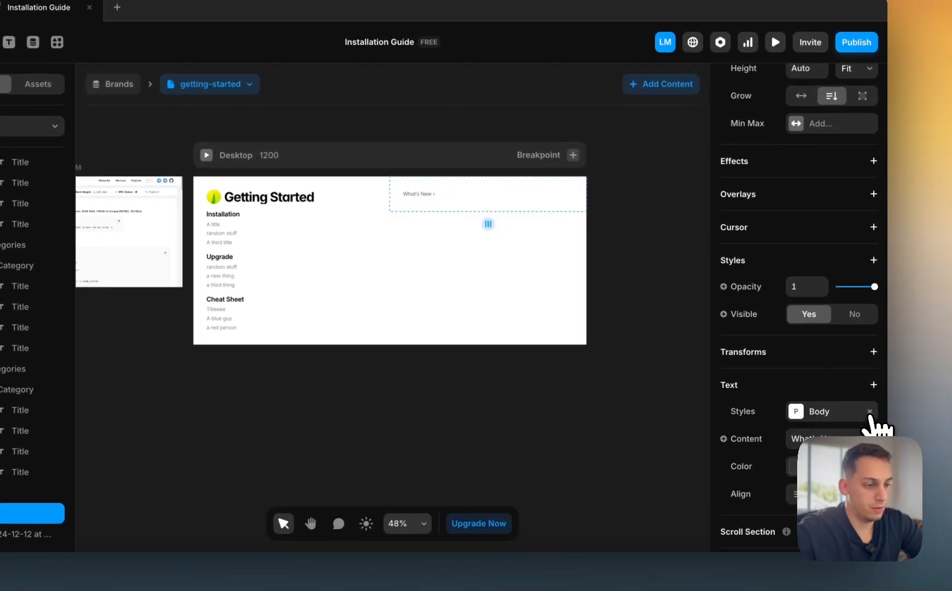
click(736, 439)
mouse_move(755, 494)
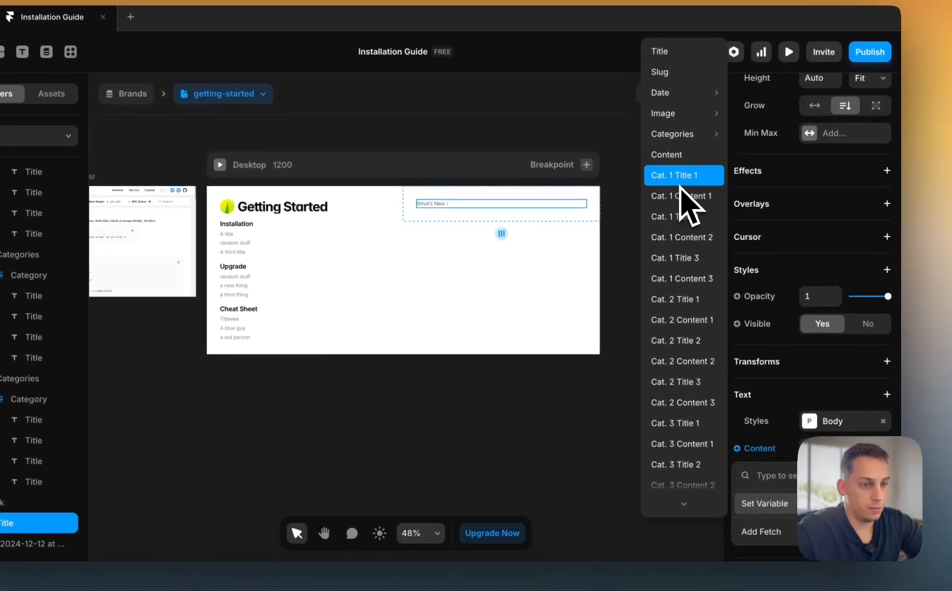
click(663, 166)
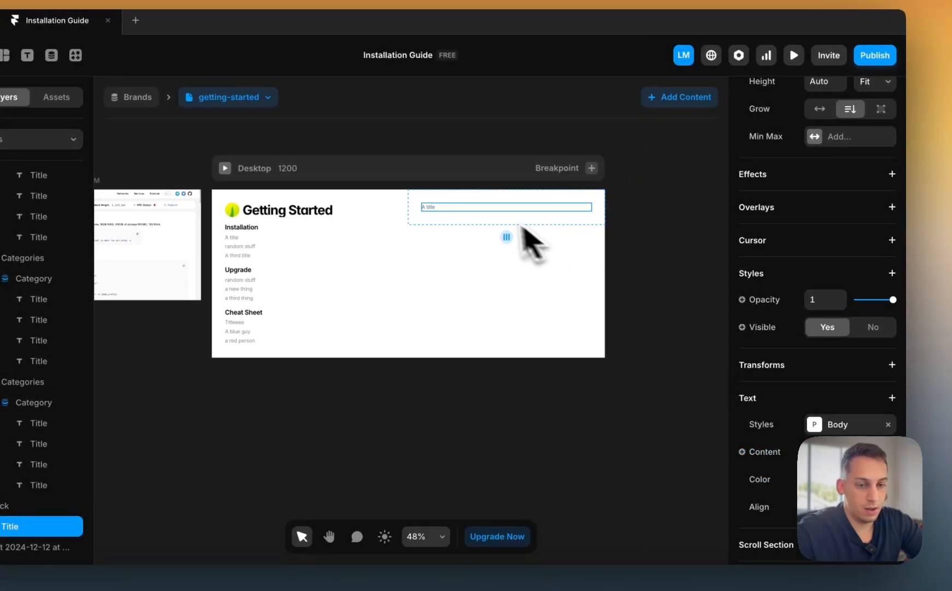
- Duplicate the Cat. 1 Title 1 text and bind the copy's content to the variable Cat. 1 Content 1
key(super+d)
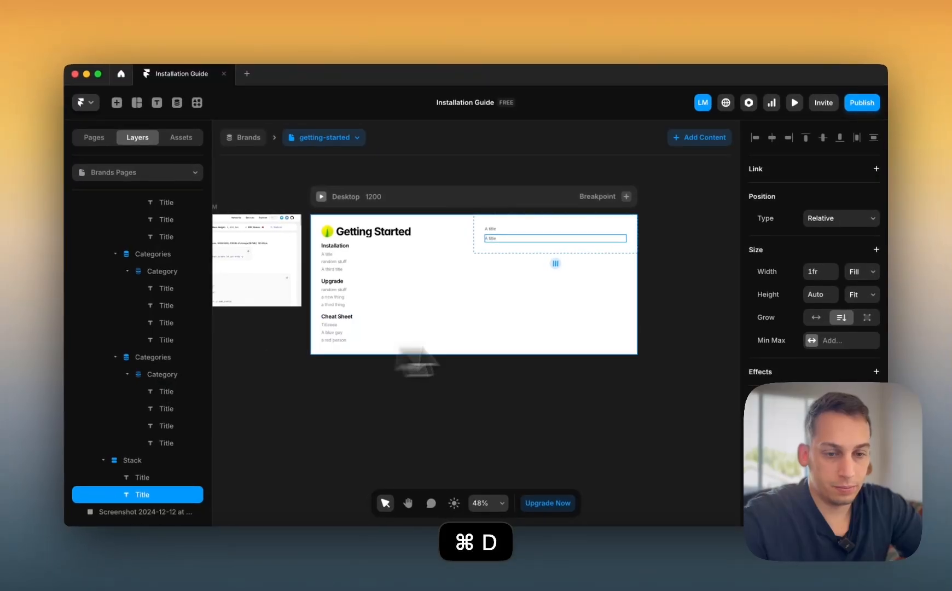
scroll(810, 328, down, 5)
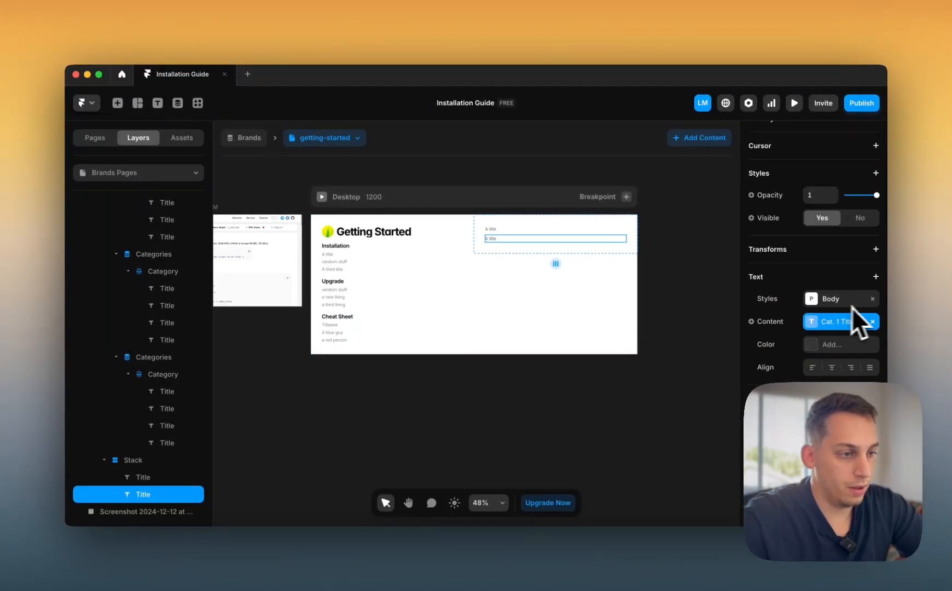
click(872, 322)
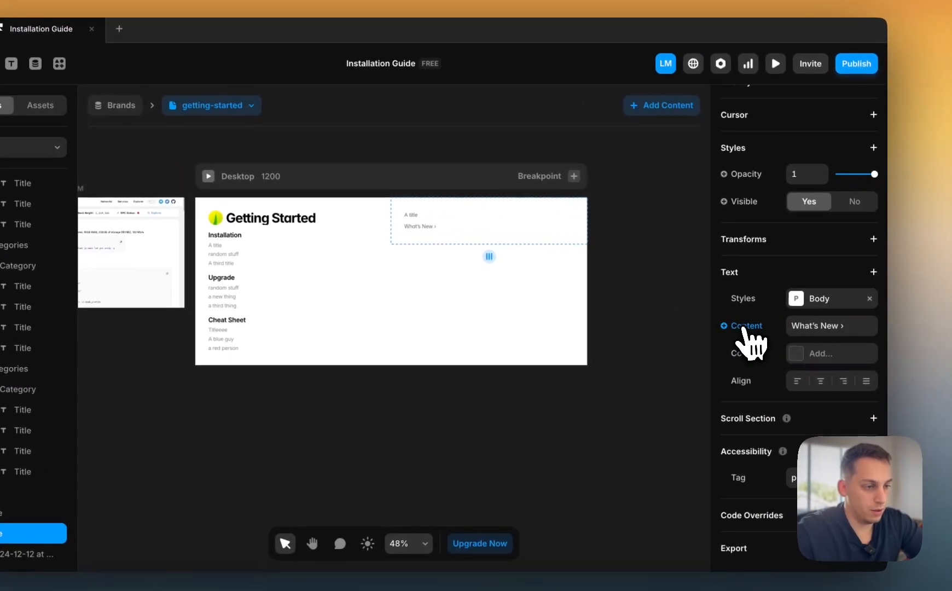
click(768, 323)
mouse_move(767, 357)
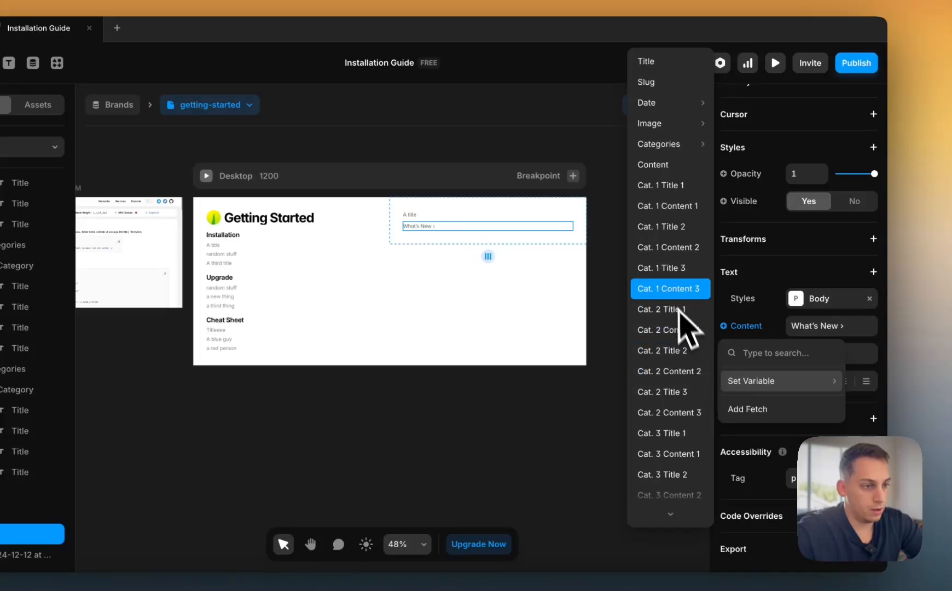
click(662, 210)
scroll(520, 244, up, 3)
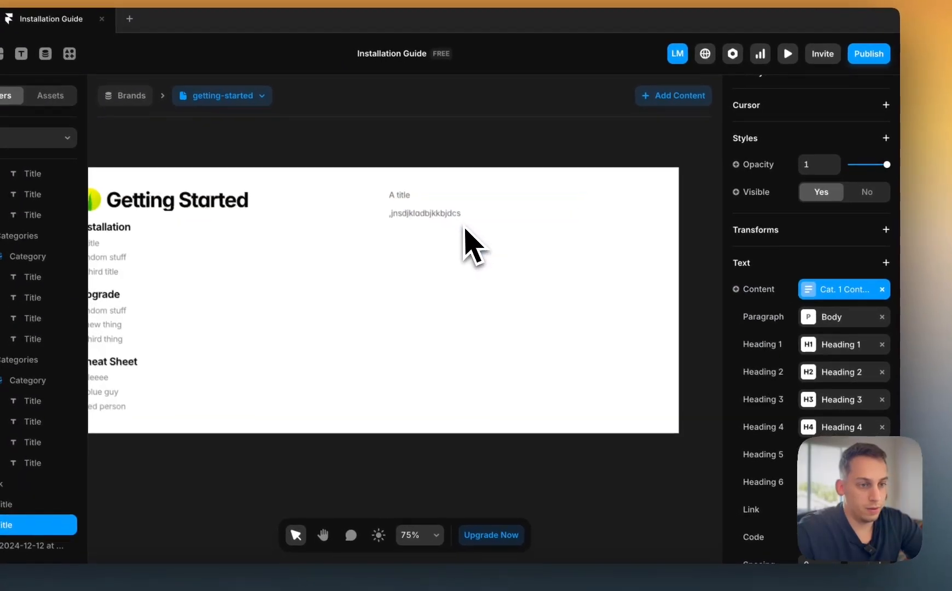
- Apply the Heading 3 text style to the Cat. 1 Title 1 text above the content
click(409, 214)
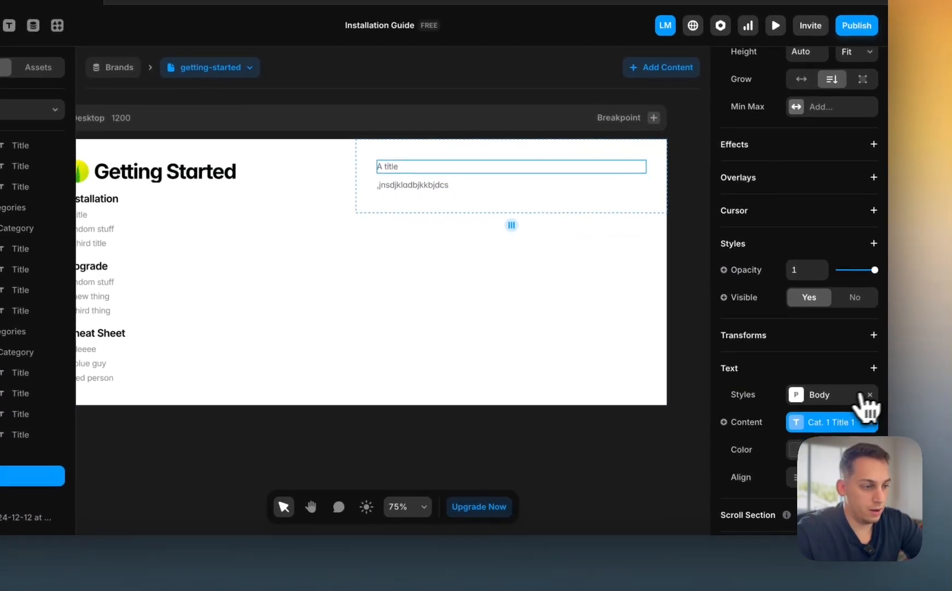
click(813, 425)
click(595, 383)
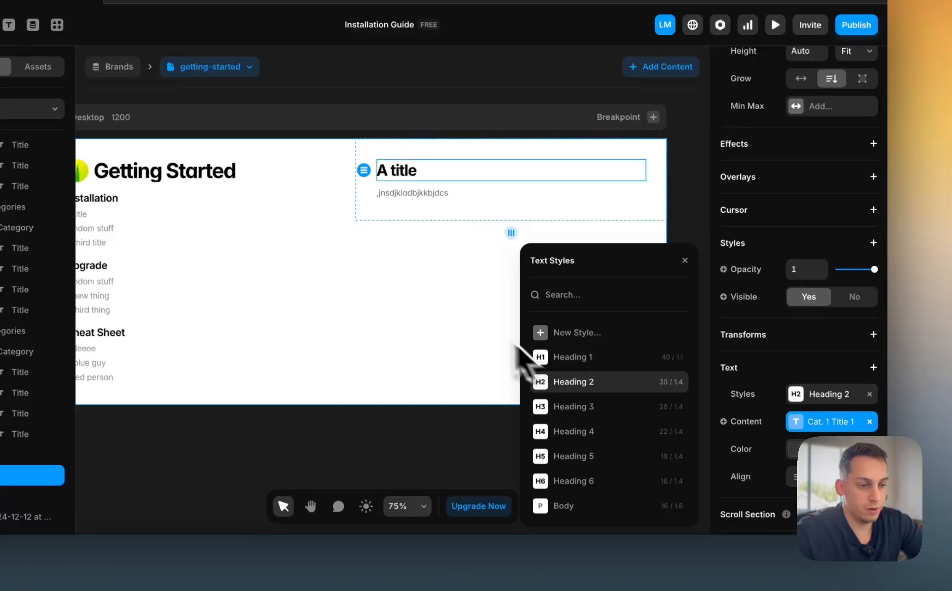
click(564, 406)
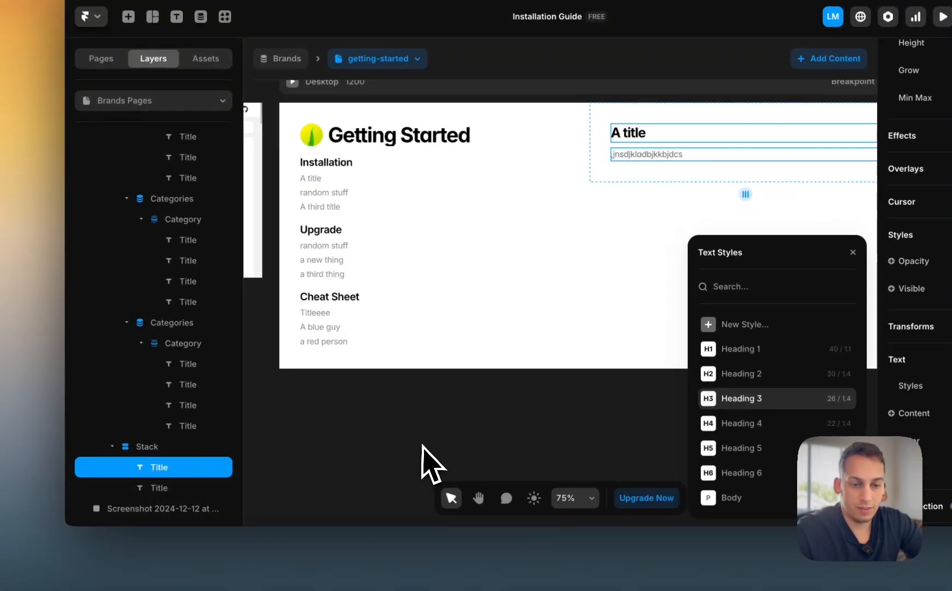
- Rename the stack holding the title and content texts to "Category 1"
double_click(155, 446)
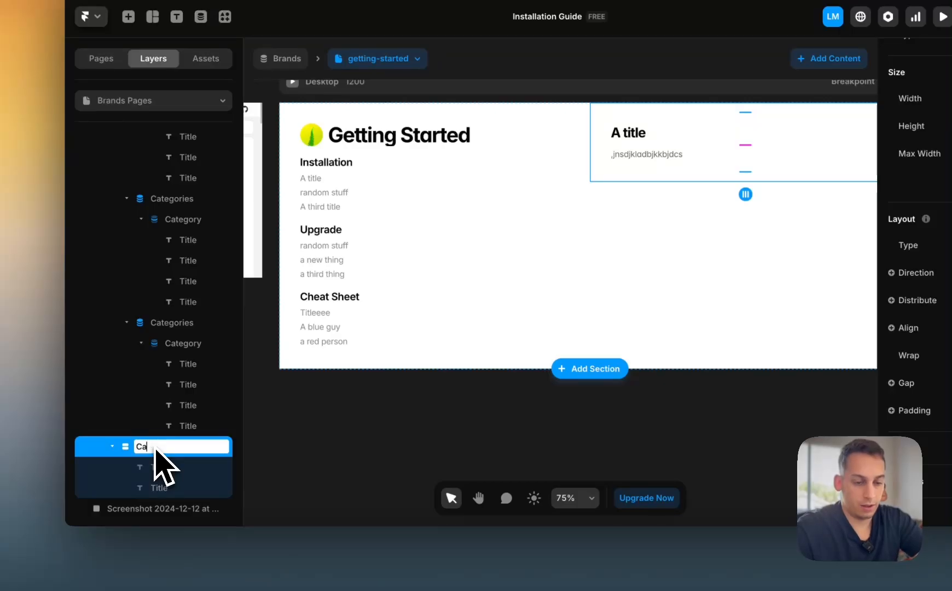
text(Categpr)
key(BackSpace)
key(BackSpace)
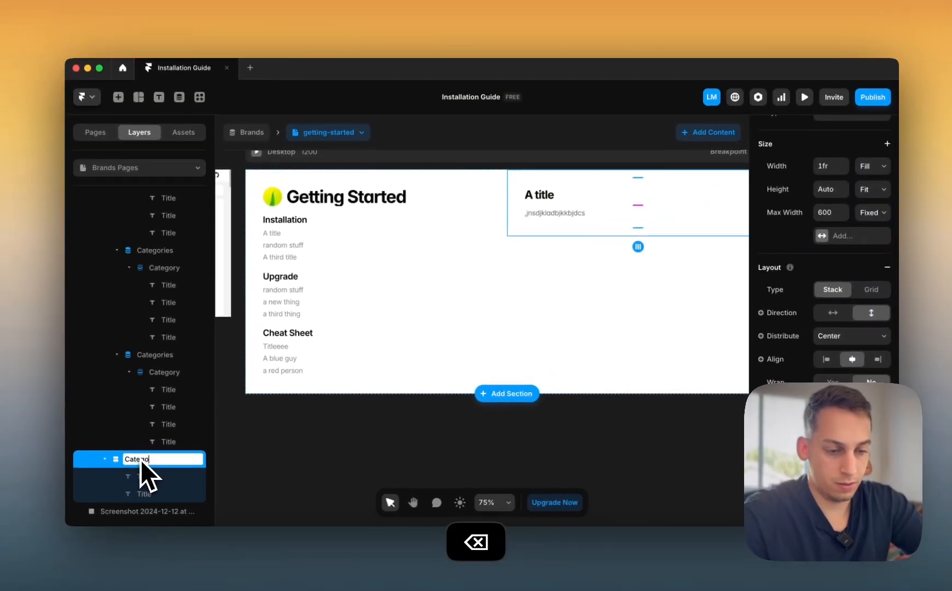
text(ory 1)
key(Return)
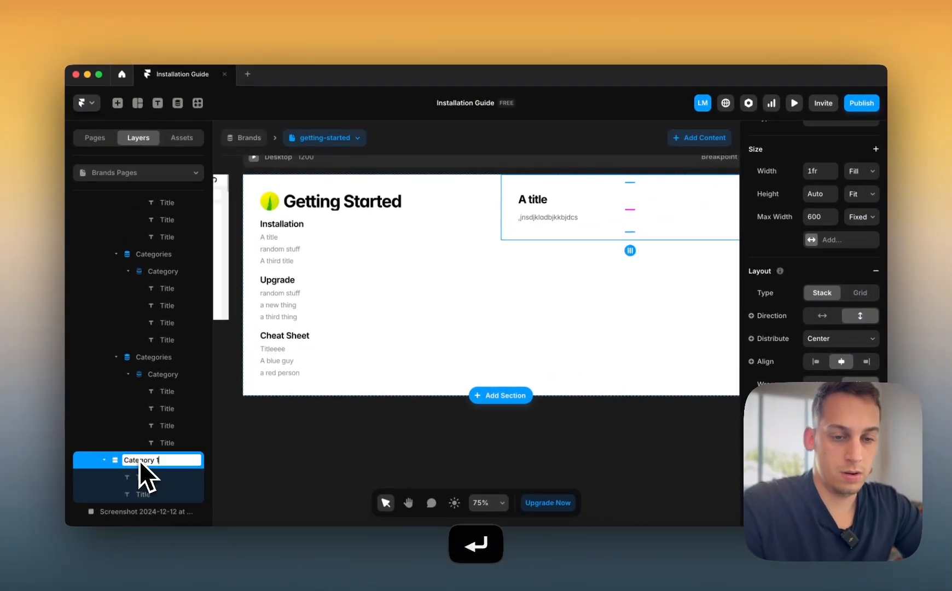
- Rename the stack holding the first title and its content to "Title 1"
scroll(514, 264, left, 2)
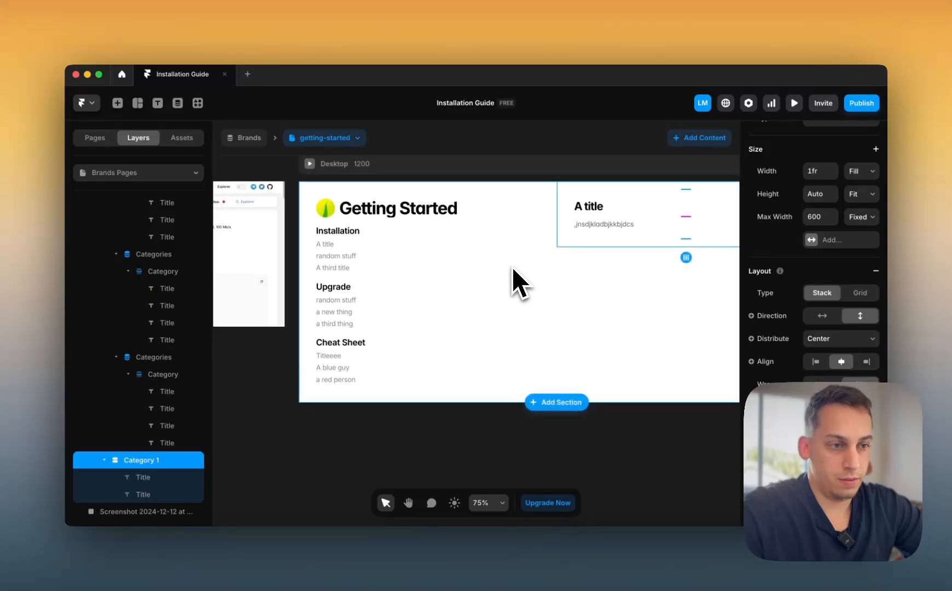
scroll(514, 266, right, 1)
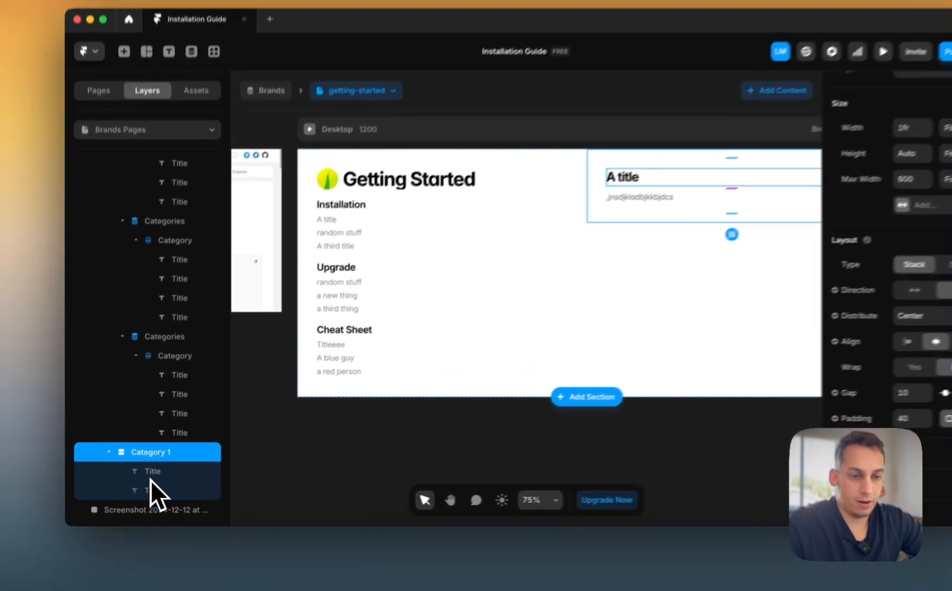
click(145, 478)
click(160, 487)
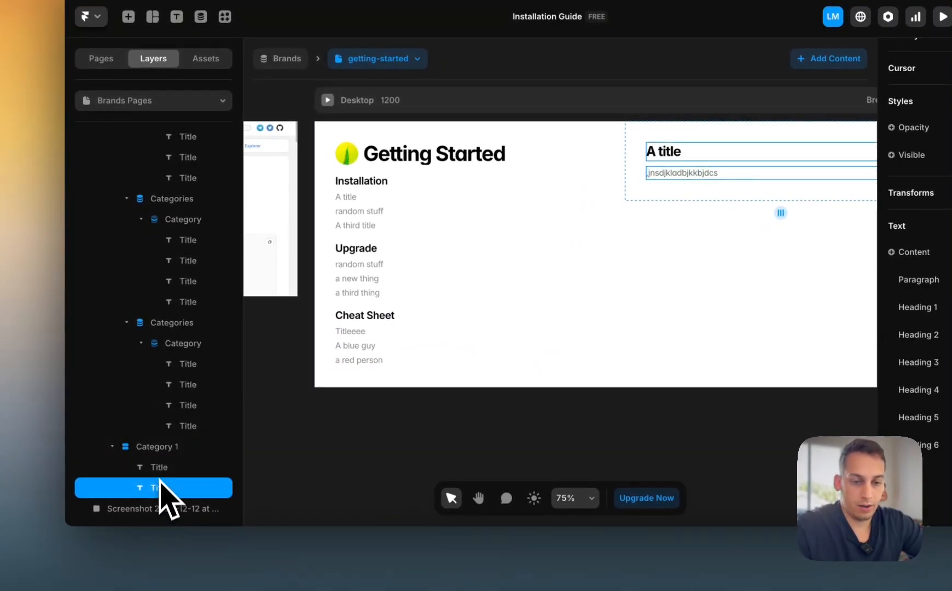
click(153, 452)
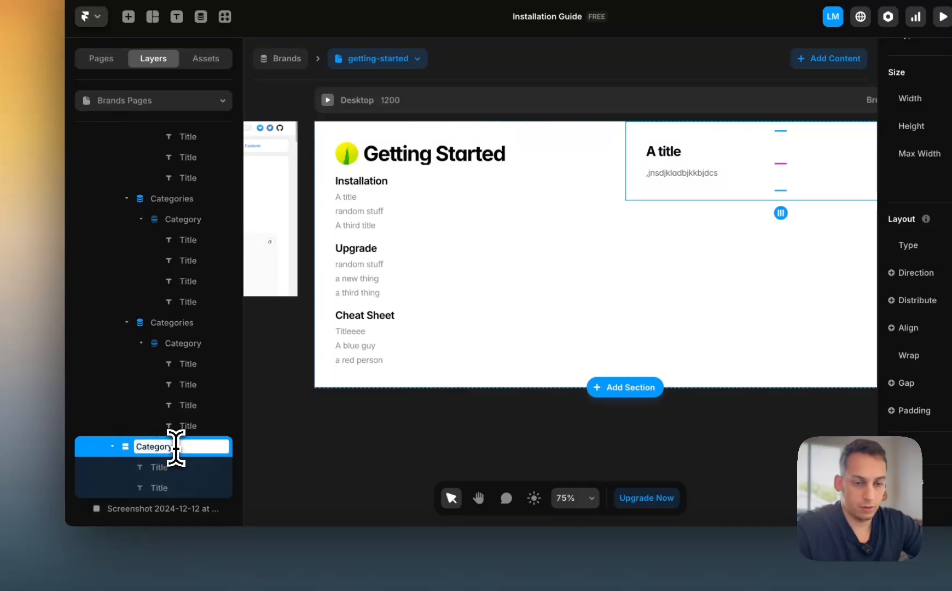
text(Title )
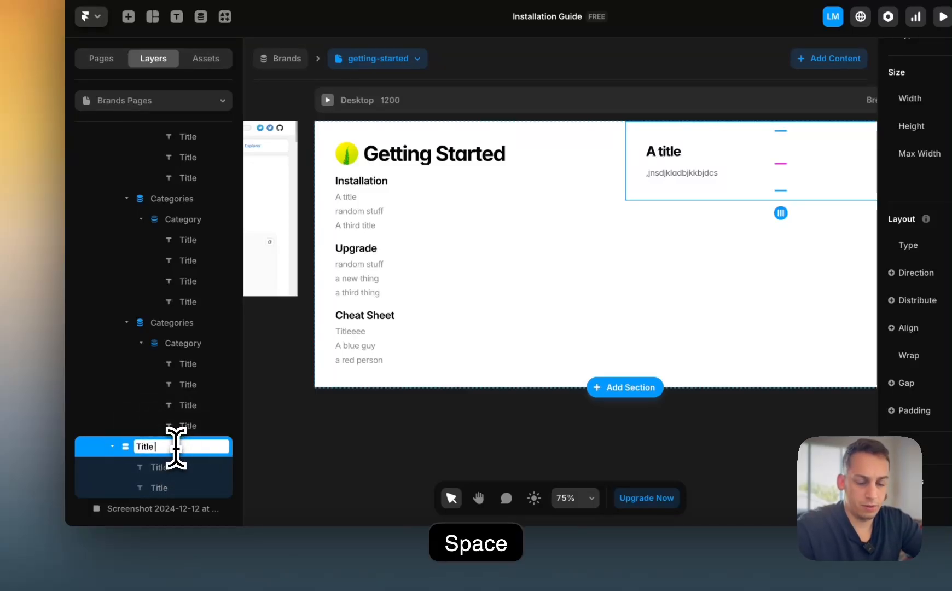
text(1)
key(Return)
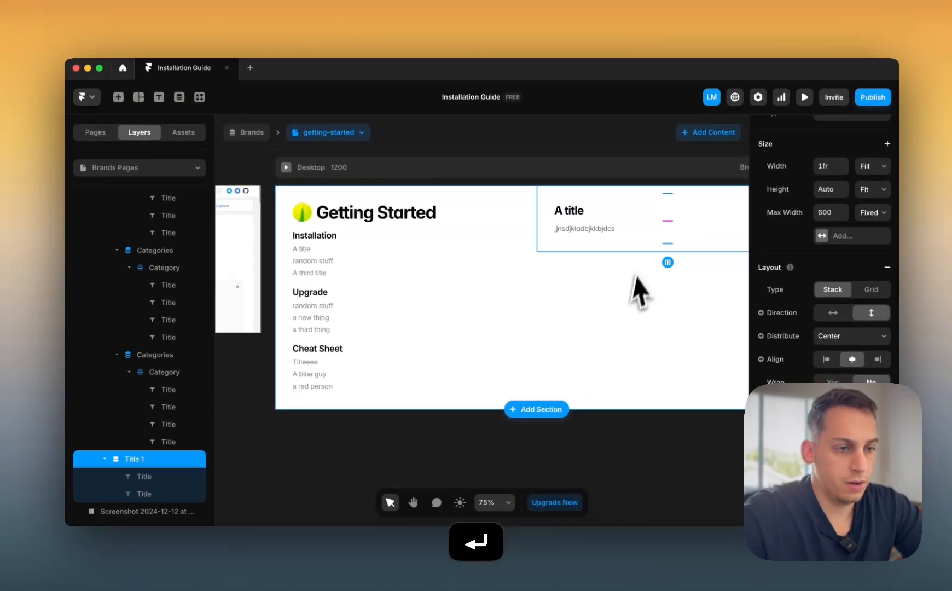
- Duplicate the Title 1 stack and rename the copy to "Title 2"
scroll(630, 268, right, 2)
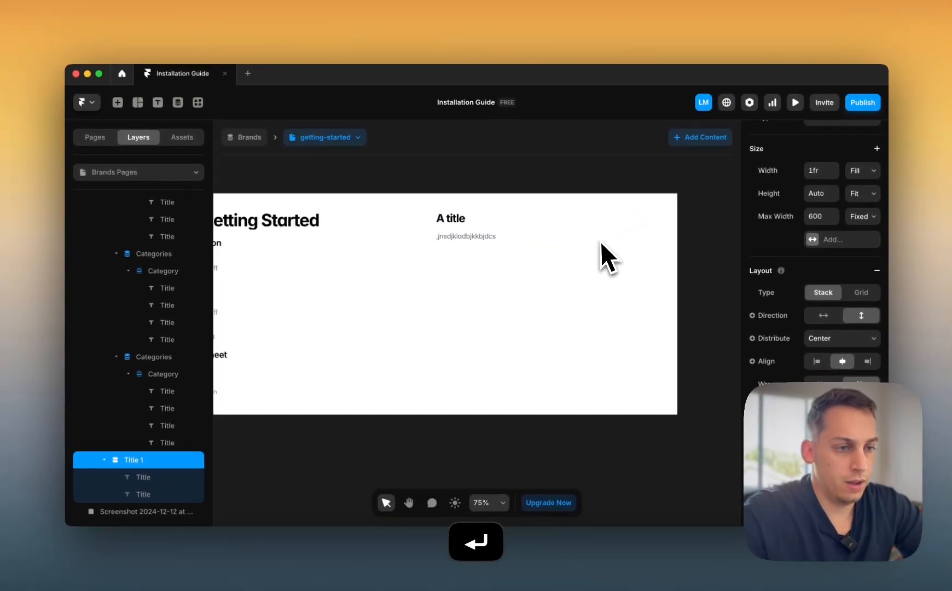
scroll(534, 258, left, 1)
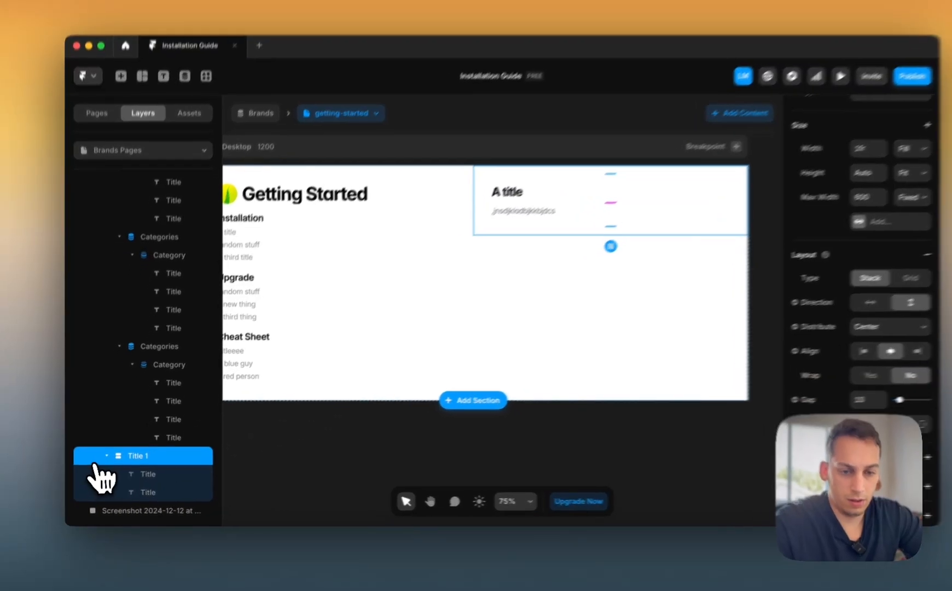
key(super+d)
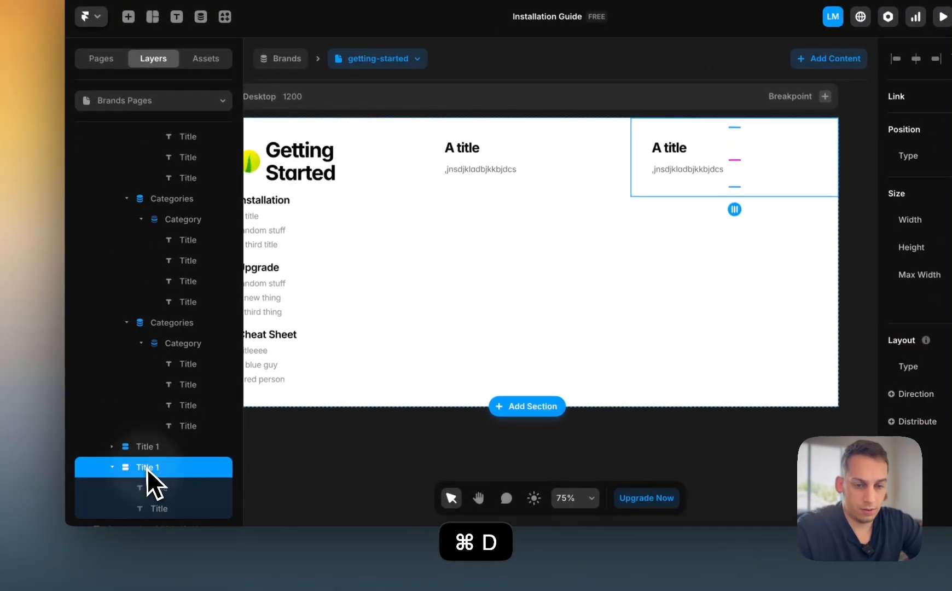
key(Return)
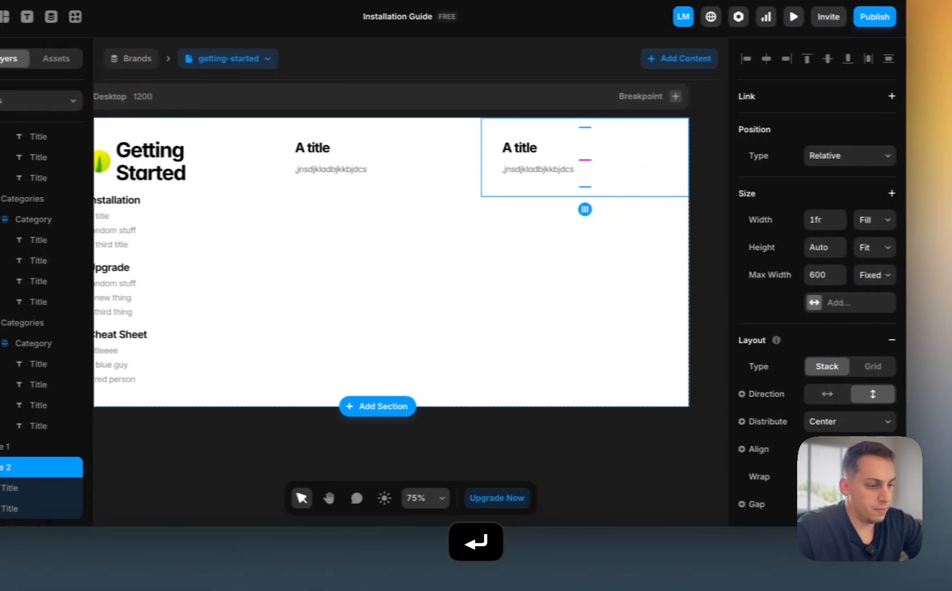
- Rebind the heading text in the Title 2 stack to the variable Cat. 1 Title 2
scroll(802, 369, down, 3)
scroll(802, 369, down, 6)
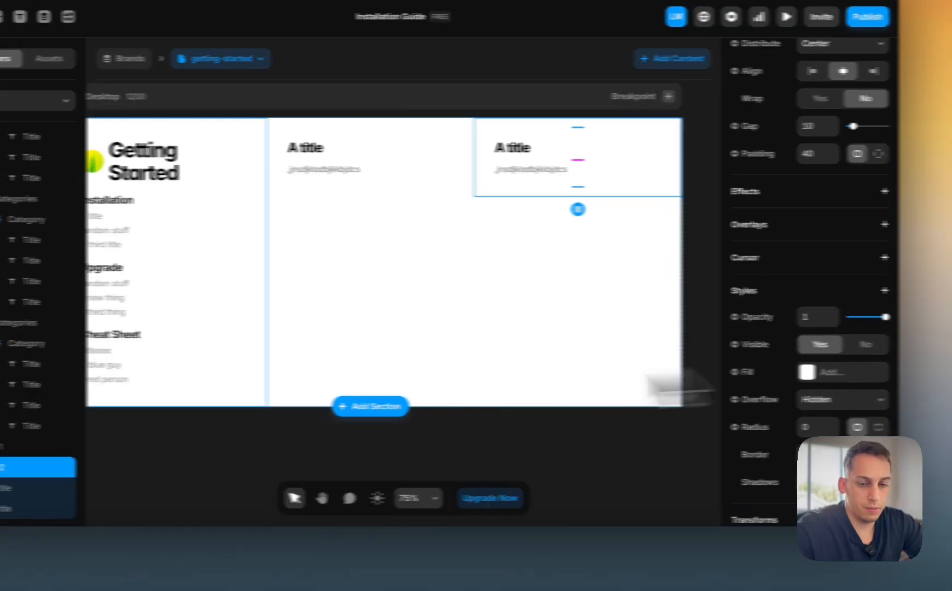
click(11, 488)
scroll(792, 394, down, 5)
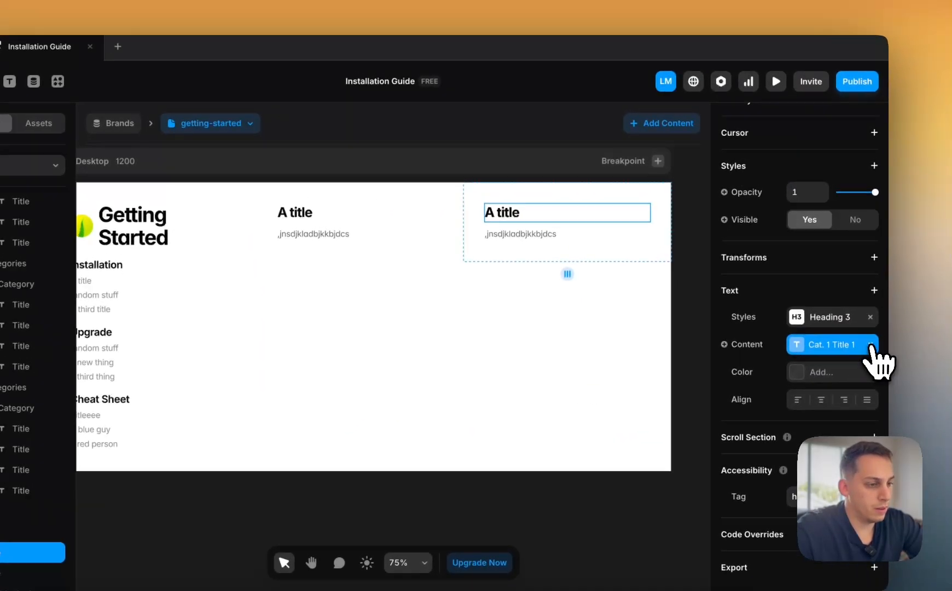
click(872, 362)
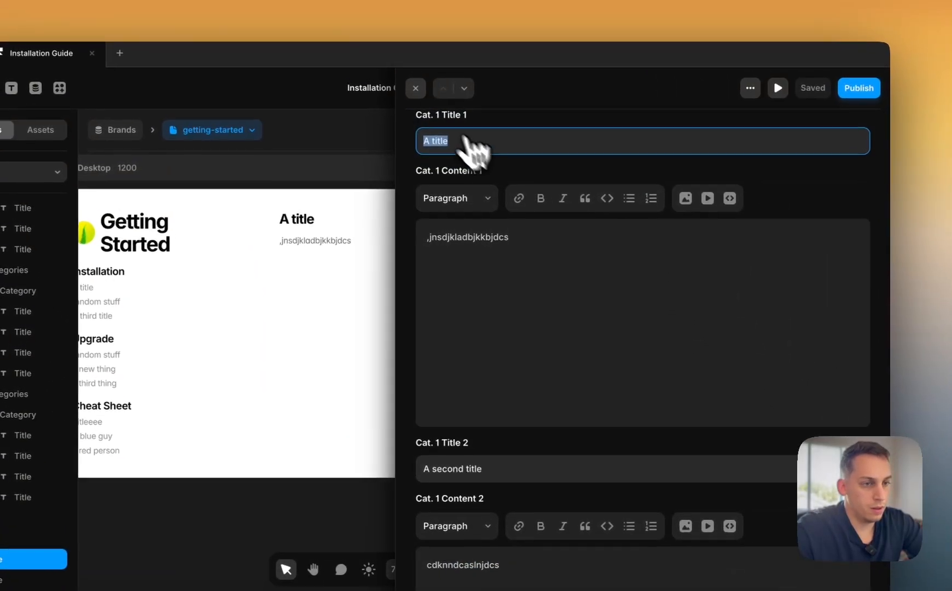
click(413, 84)
click(870, 348)
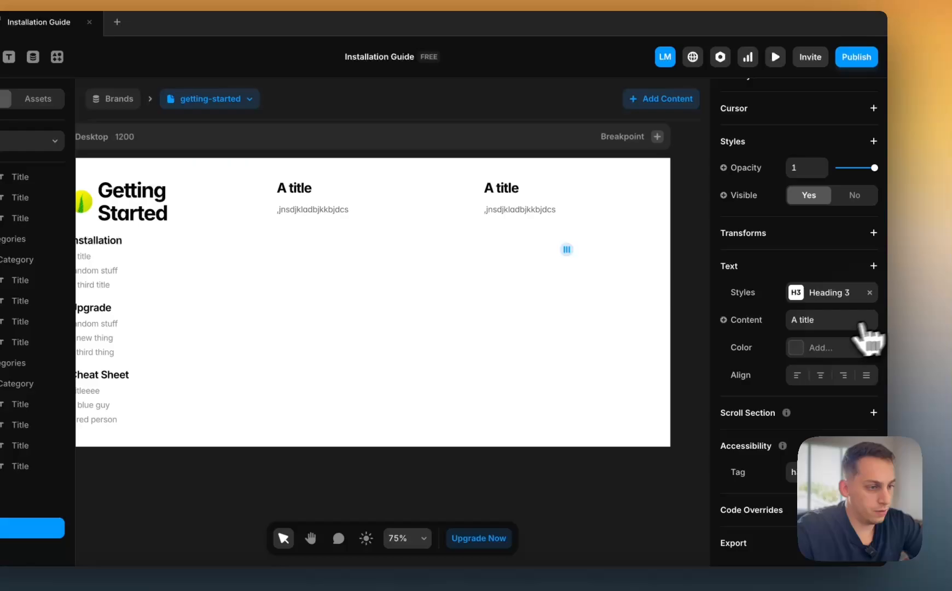
click(725, 319)
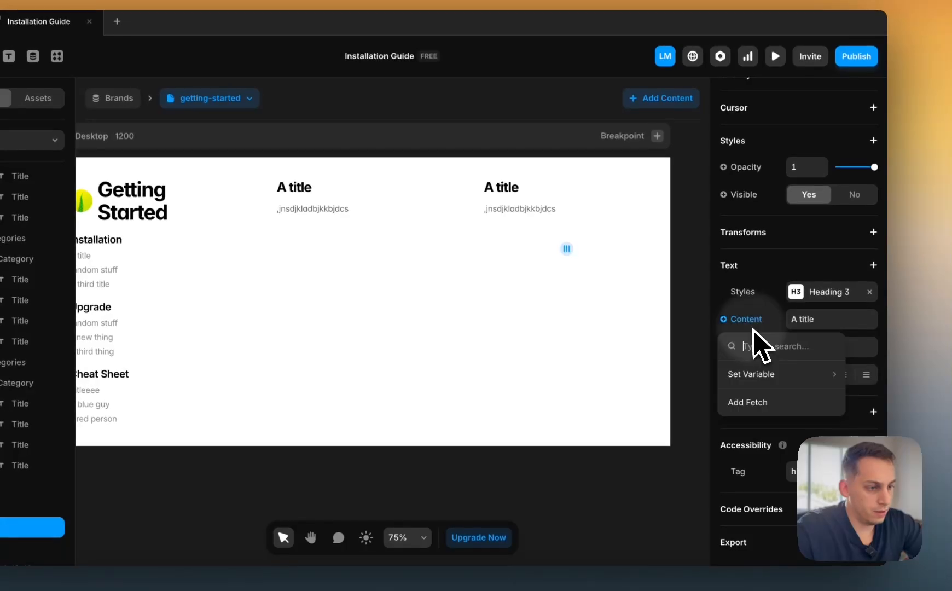
mouse_move(758, 374)
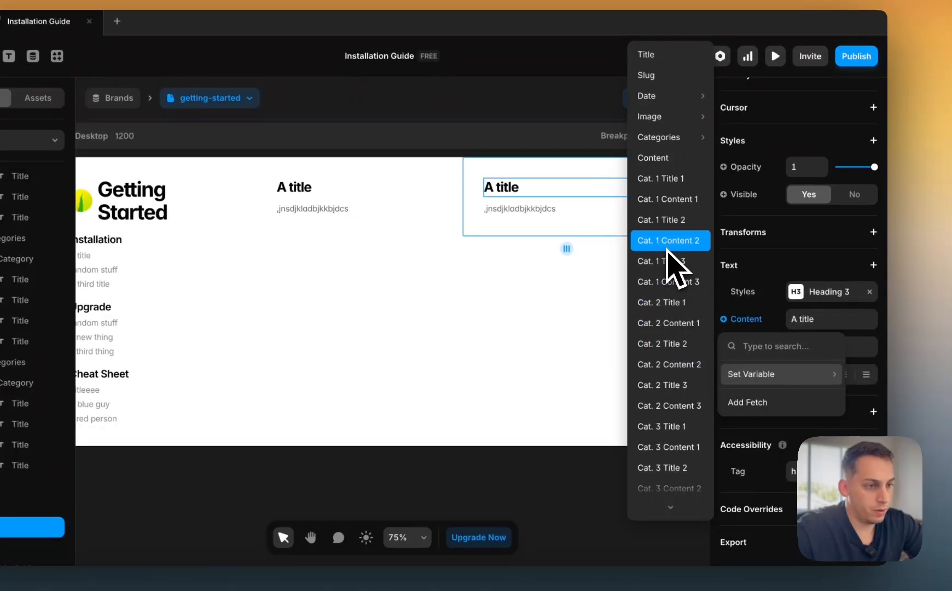
click(664, 221)
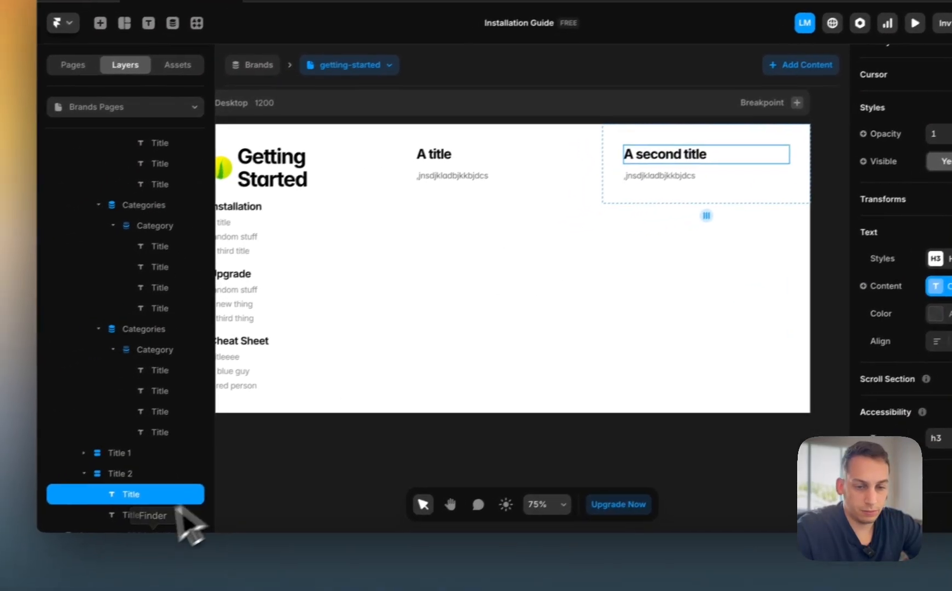
- Rebind the content text in the Title 2 stack to the variable Cat. 1 Content 2, then select the Title 1 stack
click(16, 547)
scroll(766, 409, down, 5)
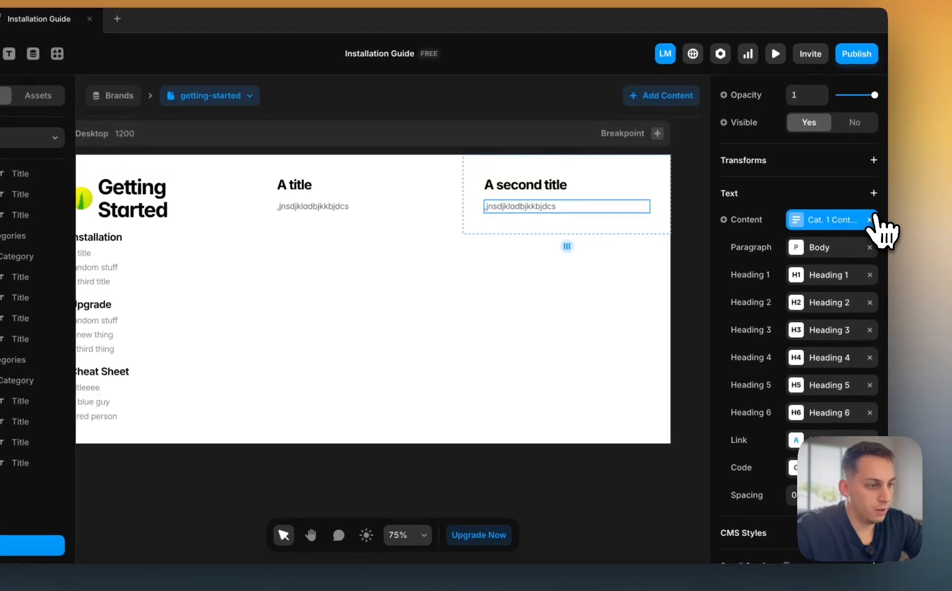
click(895, 213)
click(745, 247)
mouse_move(758, 300)
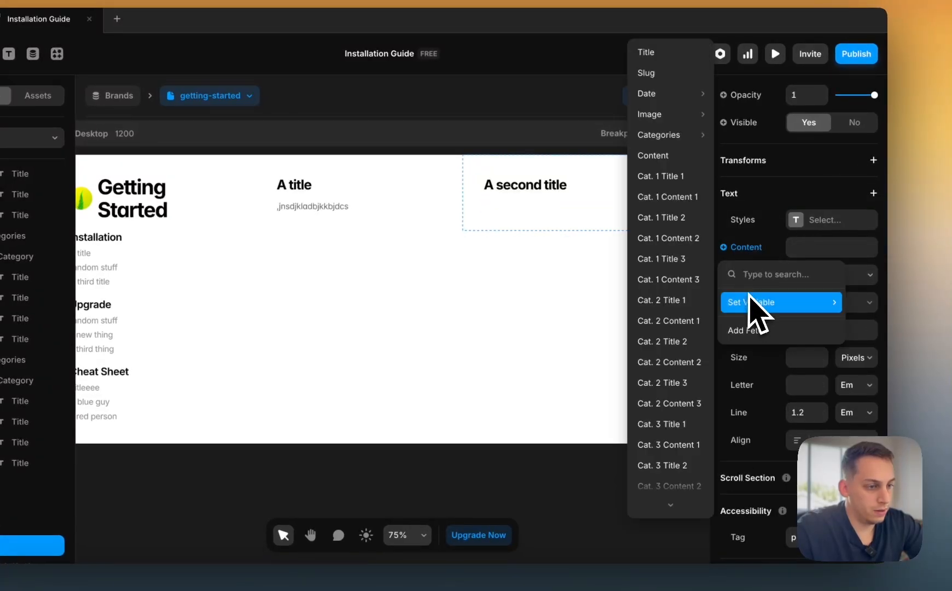
click(672, 246)
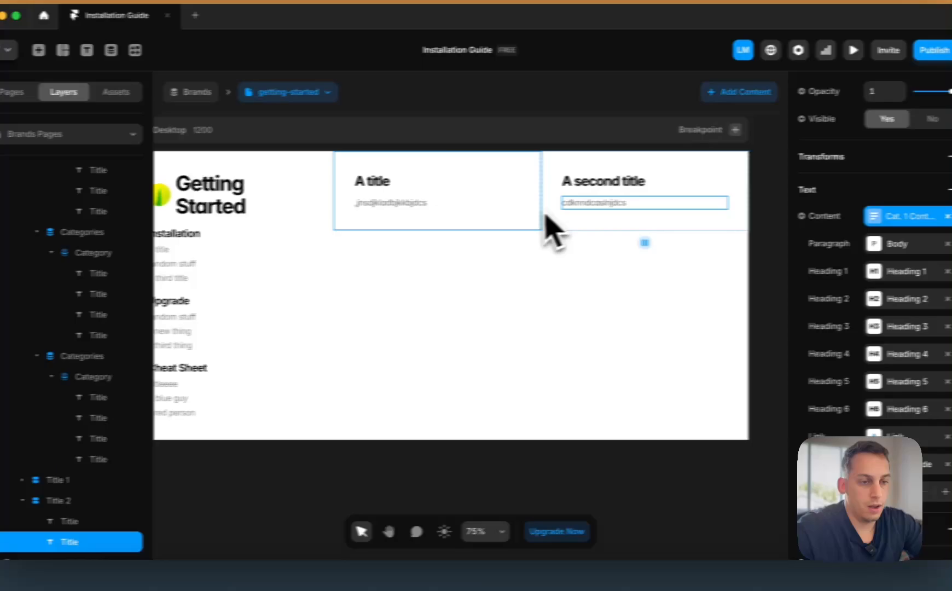
click(459, 216)
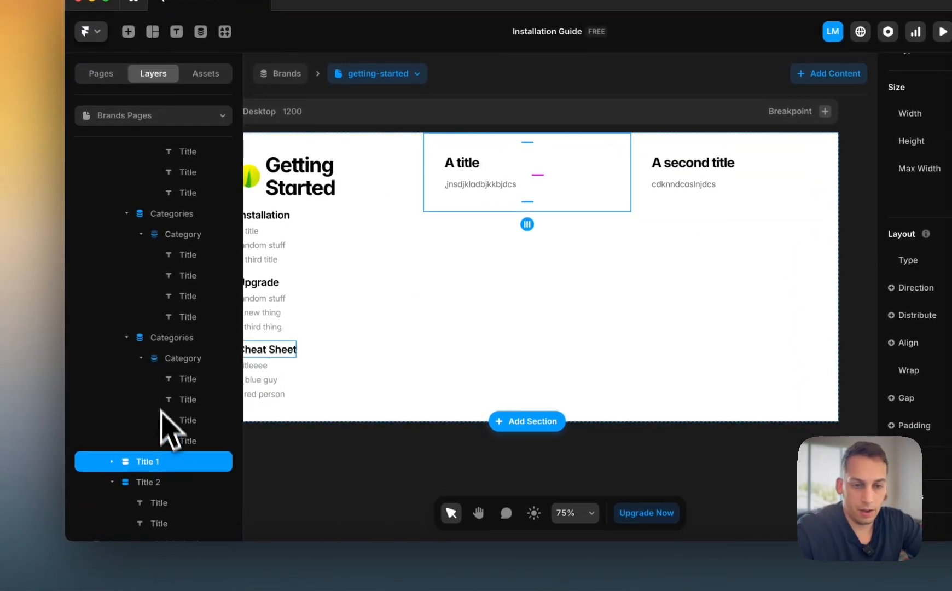
- Collapse the Title 2 stack, the three Categories lists and the sidebar stack in the layer tree
click(112, 482)
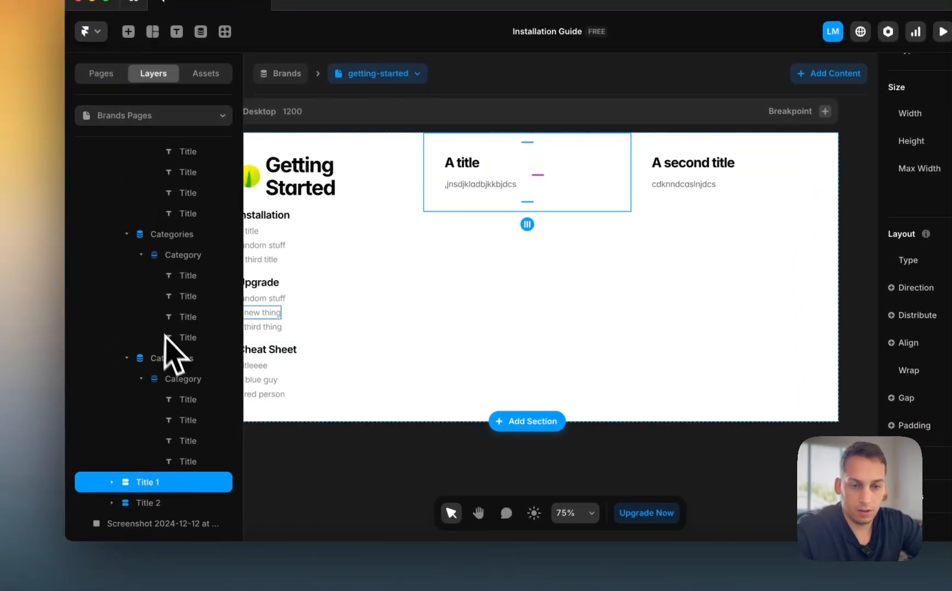
scroll(130, 337, up, 2)
scroll(129, 337, down, 1)
click(127, 388)
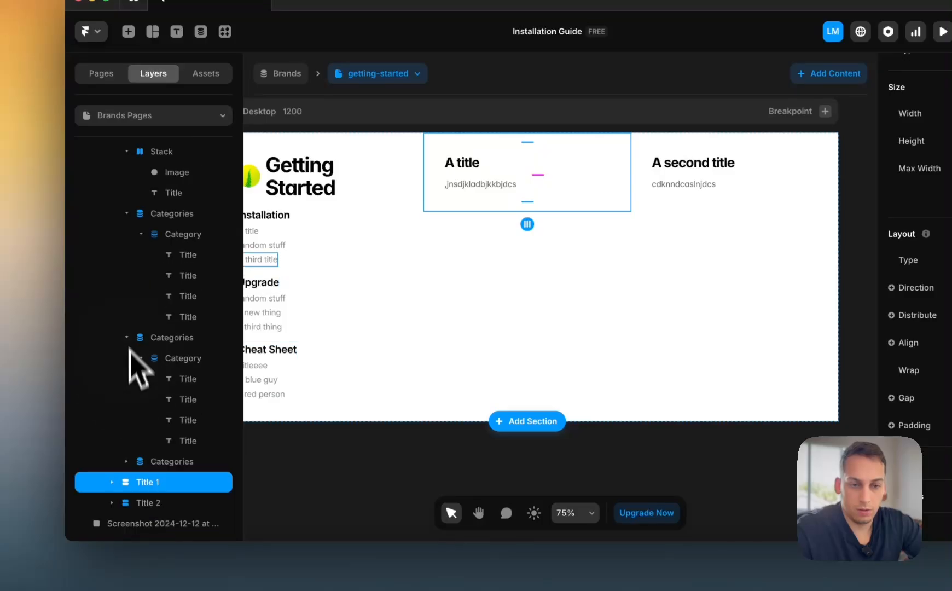
click(127, 337)
click(127, 282)
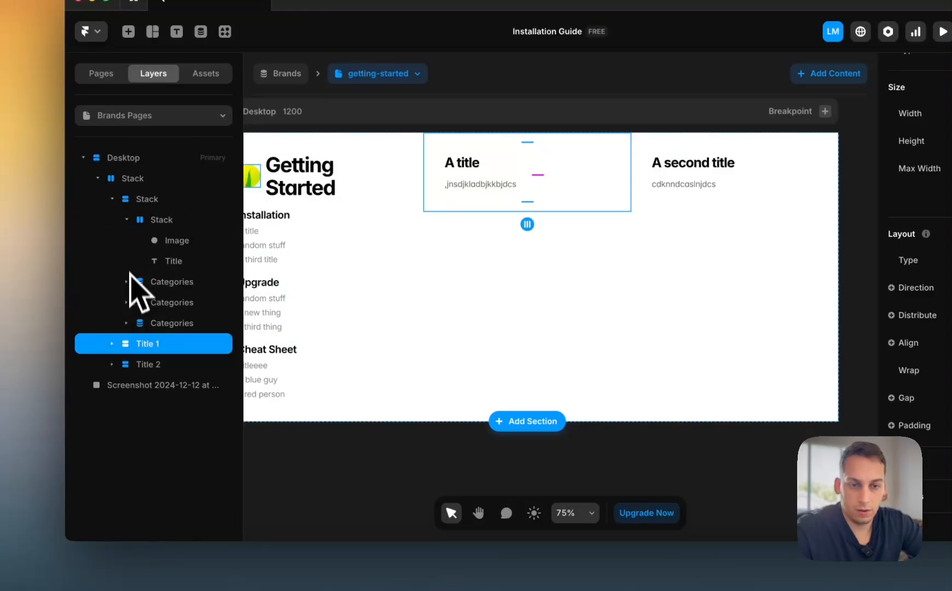
click(126, 220)
click(111, 201)
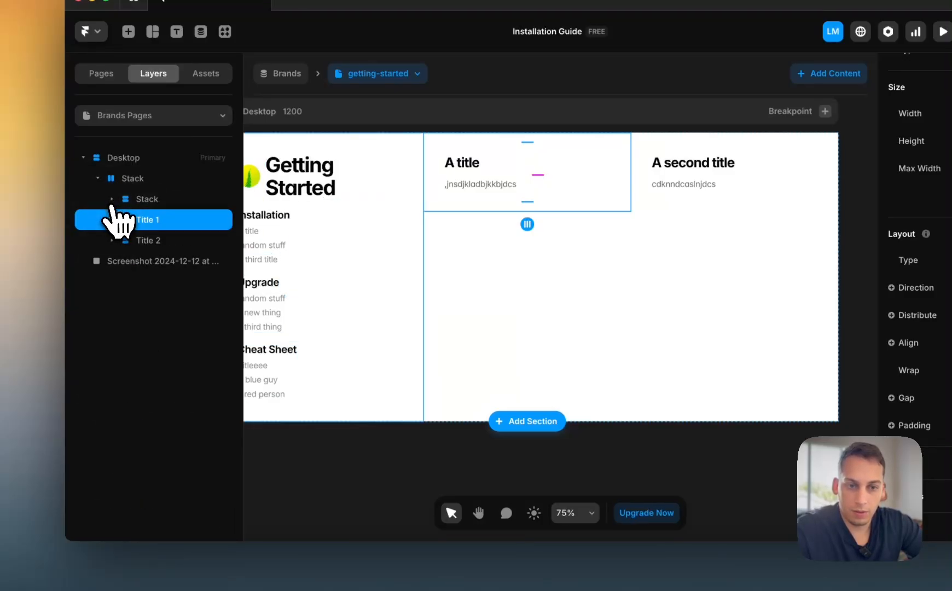
- Wrap the Title 1 and Title 2 stacks in a new stack and set its direction to vertical
shift+click(141, 240)
right_click(142, 240)
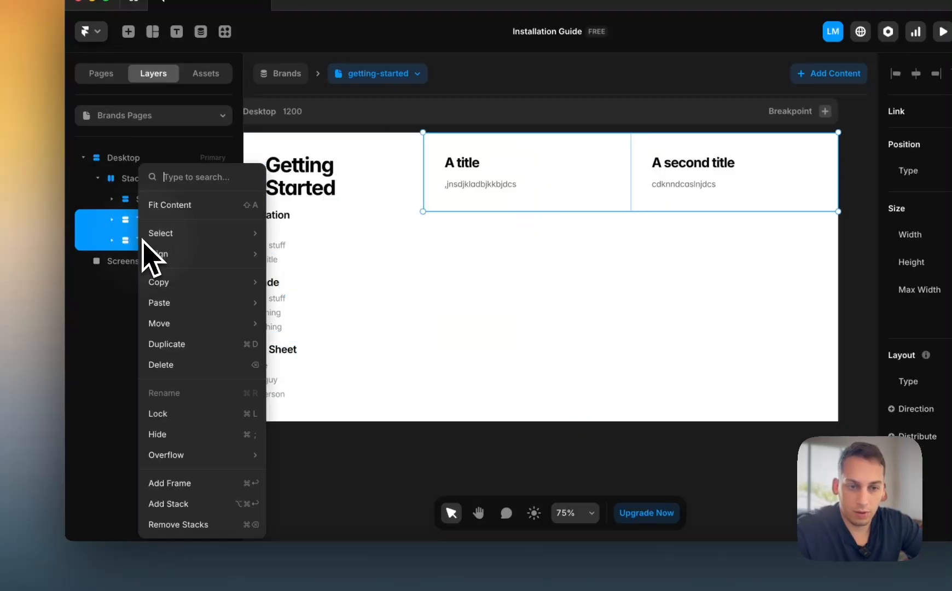
click(174, 503)
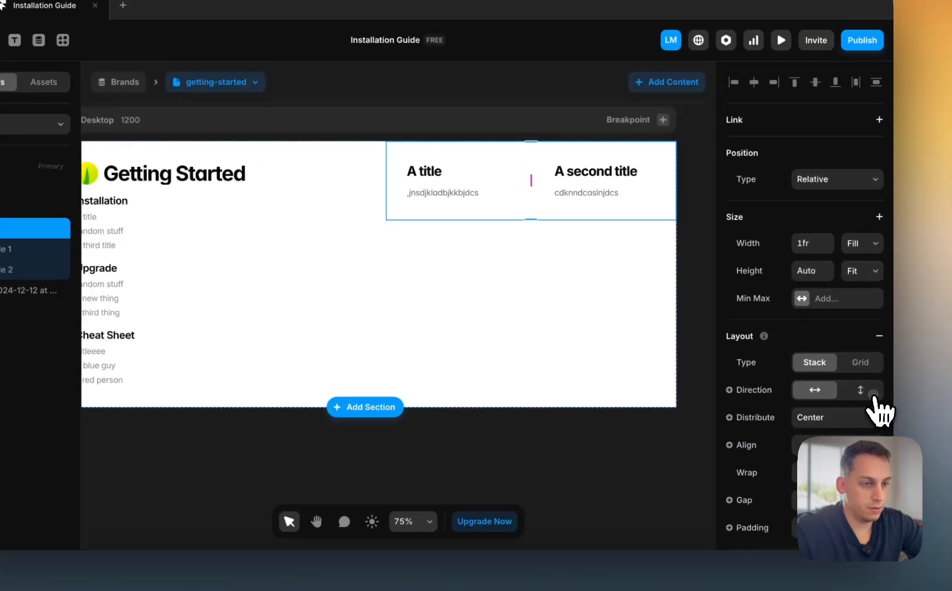
click(875, 408)
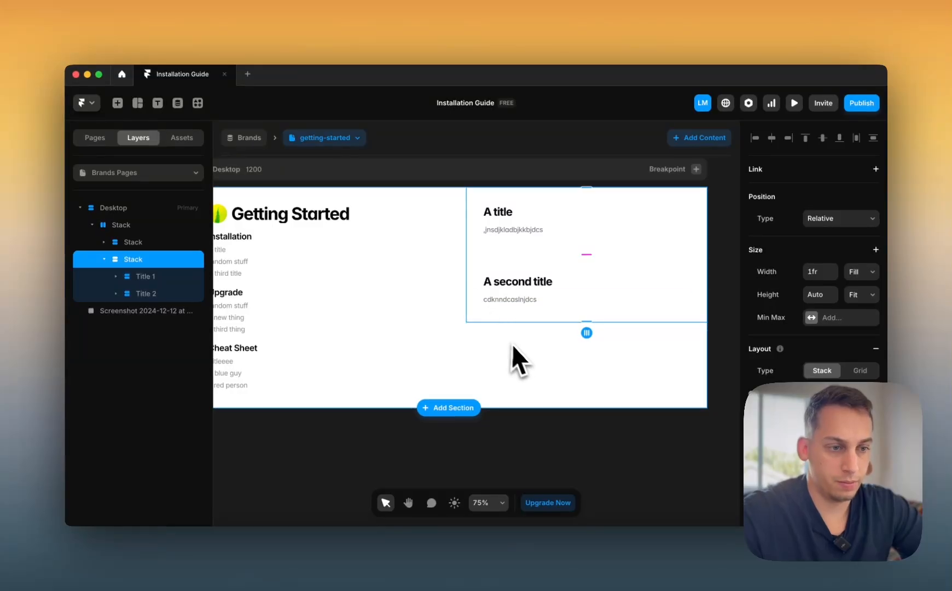
- Duplicate the Title 2 stack seven times inside the content stack to make the page long enough to scroll
click(159, 310)
click(145, 296)
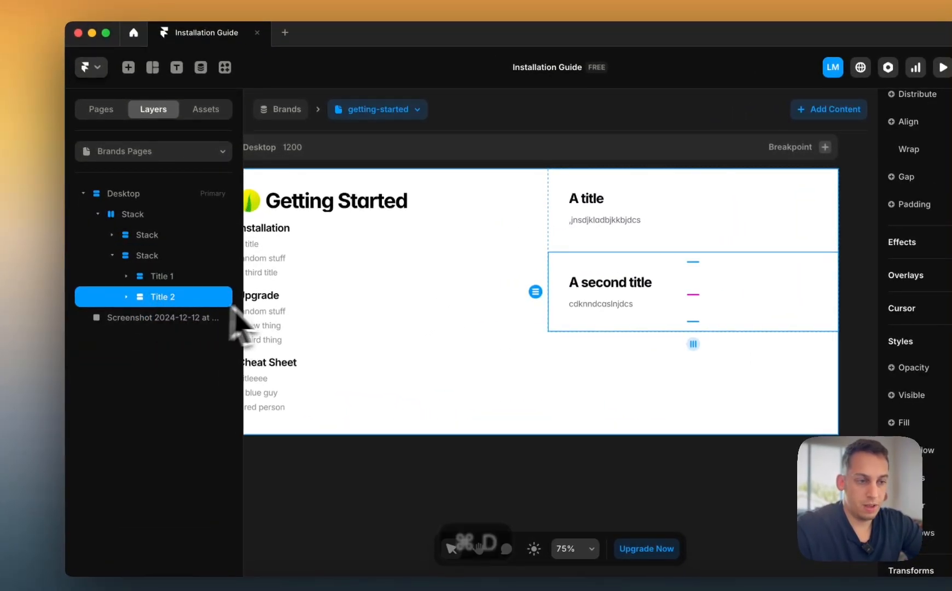
key(super+d)
key(super+d)
key(super+d)
key(super+d)
key(super+d)
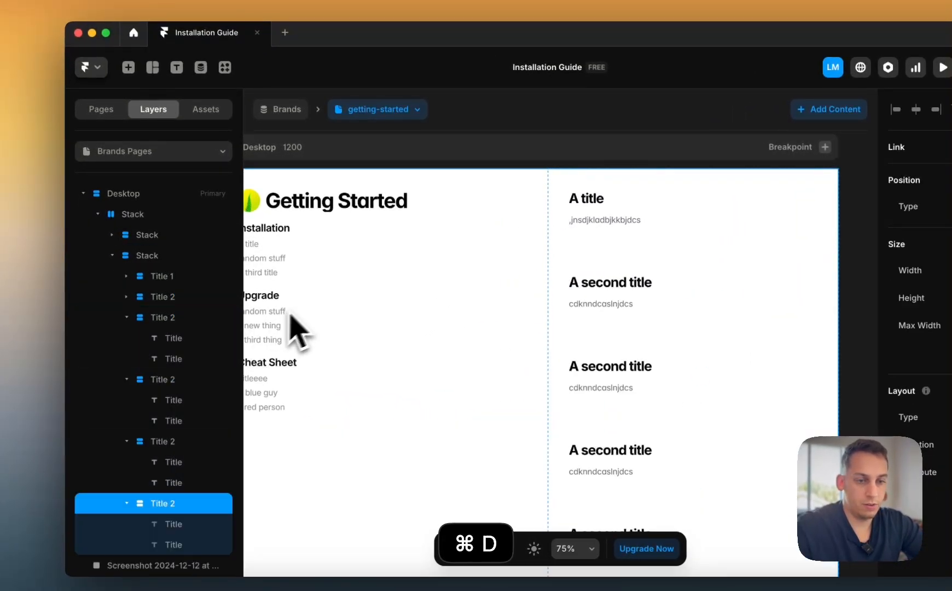
scroll(384, 265, down, 5)
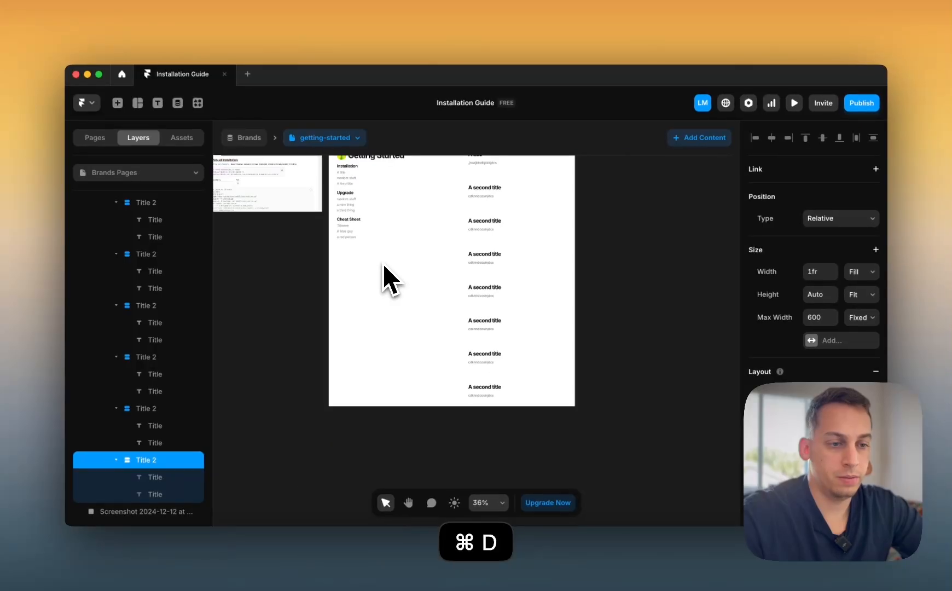
scroll(470, 306, left, 2)
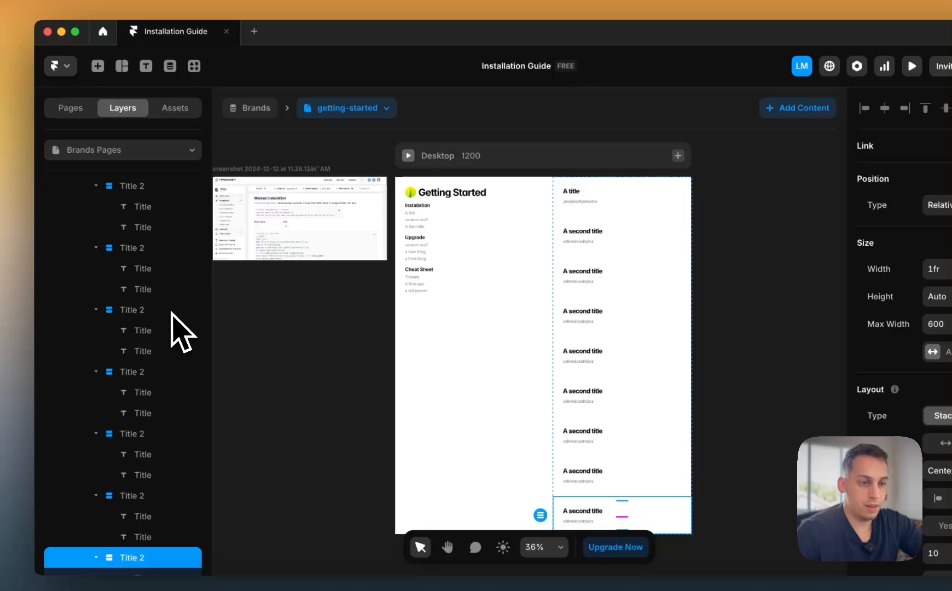
- Preview the desktop page and scroll through it to examine how the sidebar behaves, then return to the canvas
click(408, 156)
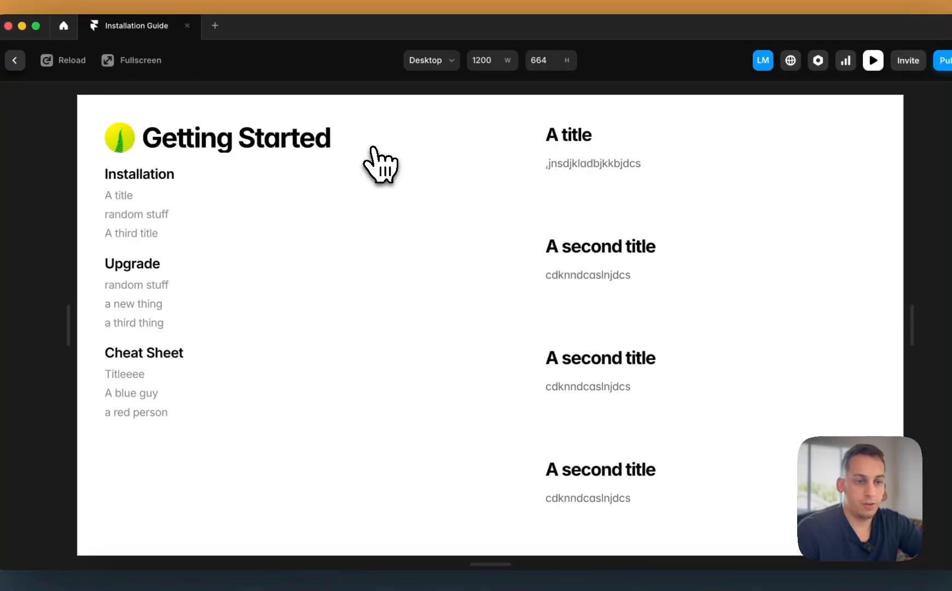
scroll(514, 273, down, 5)
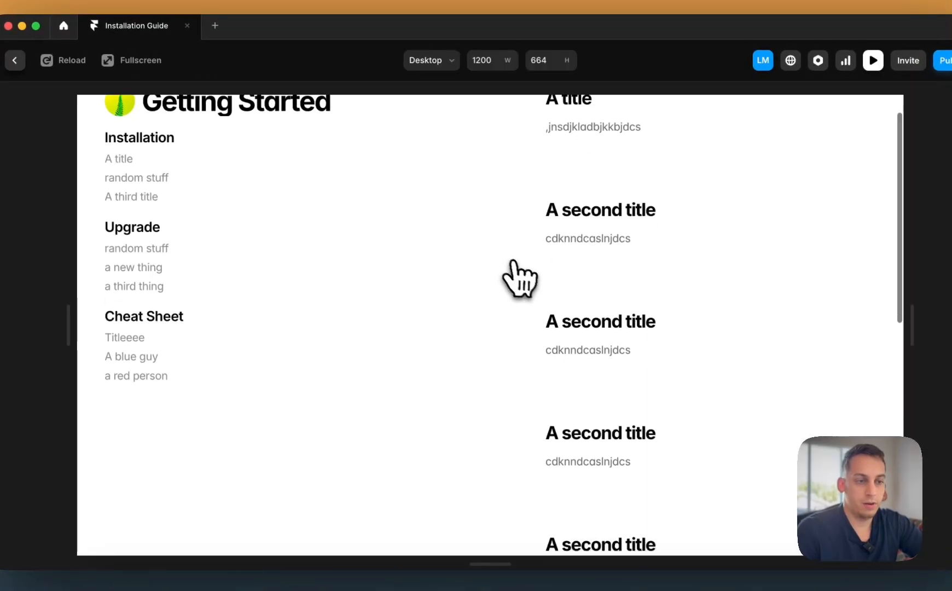
scroll(523, 279, up, 5)
scroll(502, 282, down, 8)
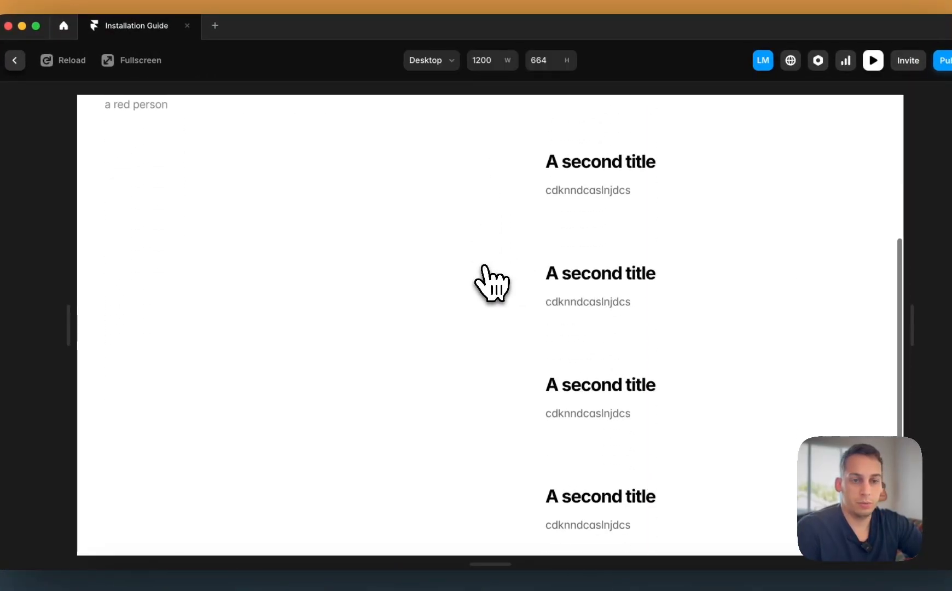
scroll(493, 283, up, 8)
click(15, 60)
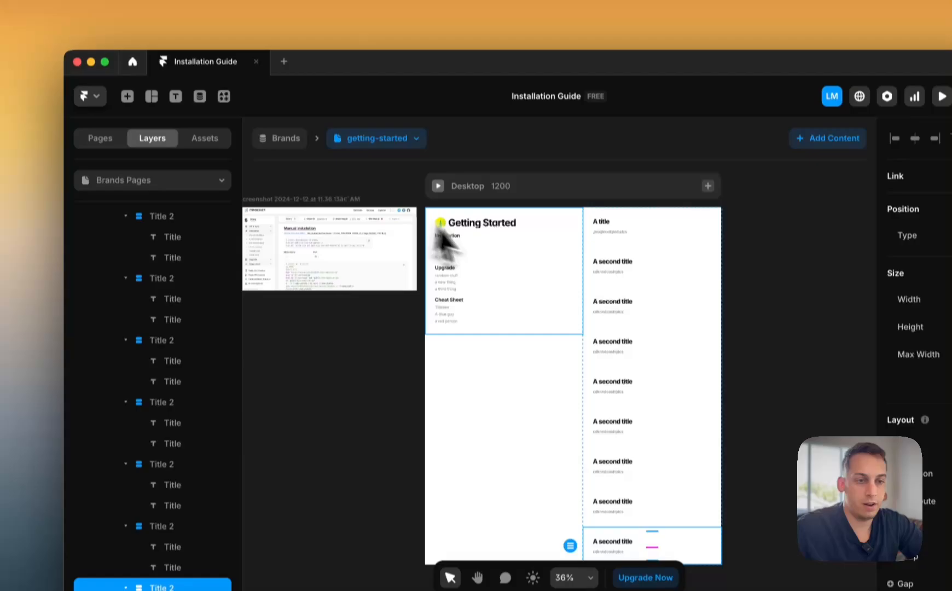
- Set the position type of the Getting Started sidebar stack to Sticky
click(522, 297)
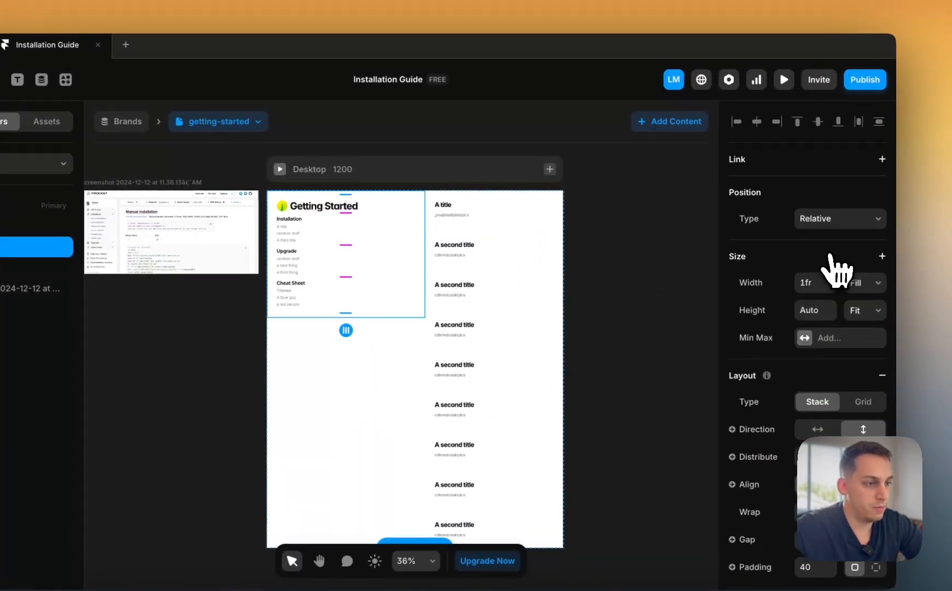
click(851, 225)
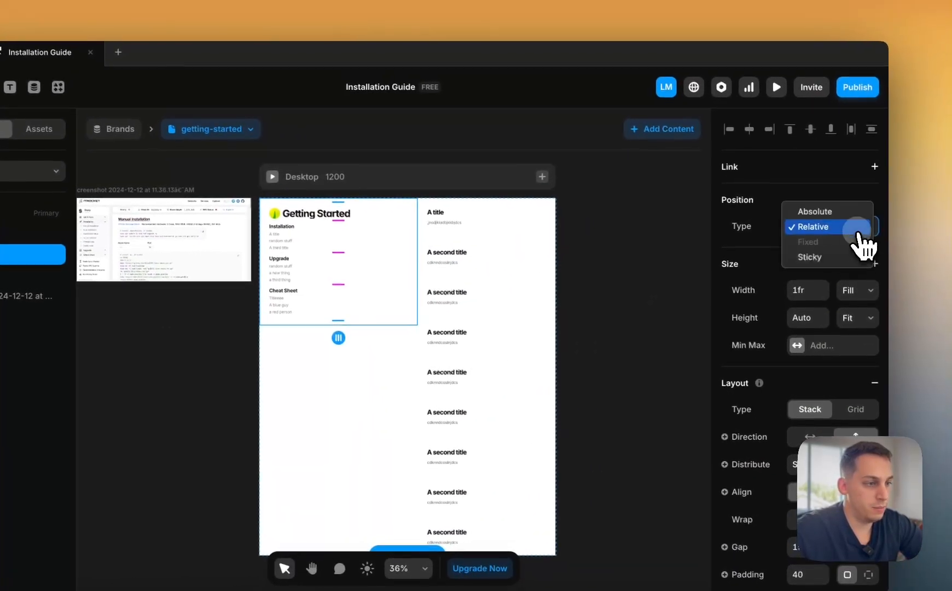
click(809, 257)
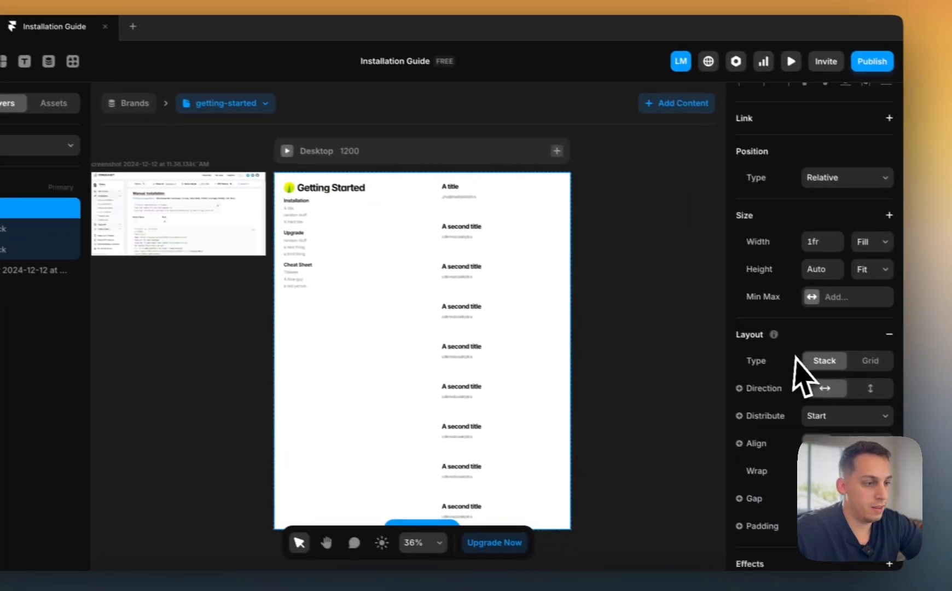
- Set the overflow of the parent stack holding the sidebar and content to Visible
scroll(913, 396, down, 10)
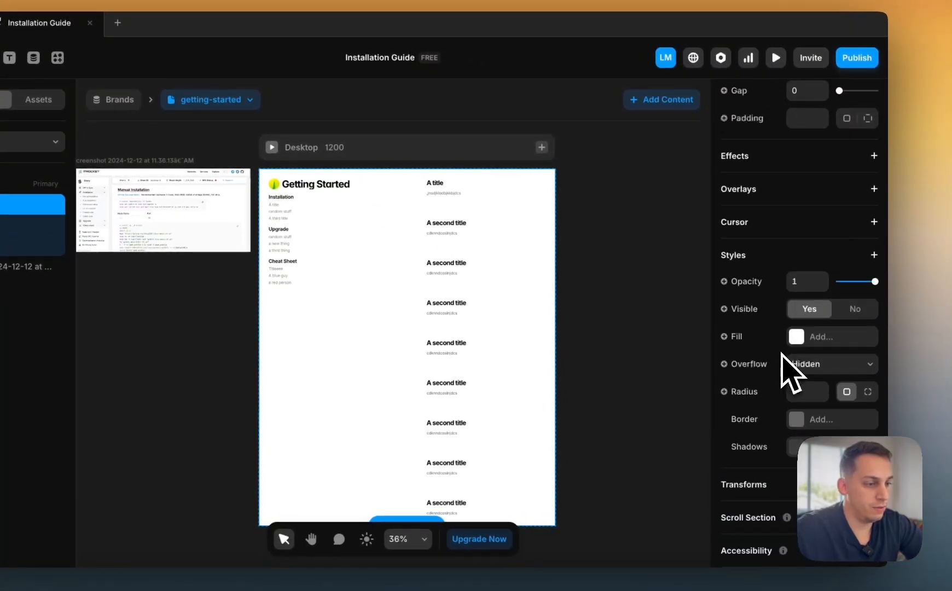
click(818, 322)
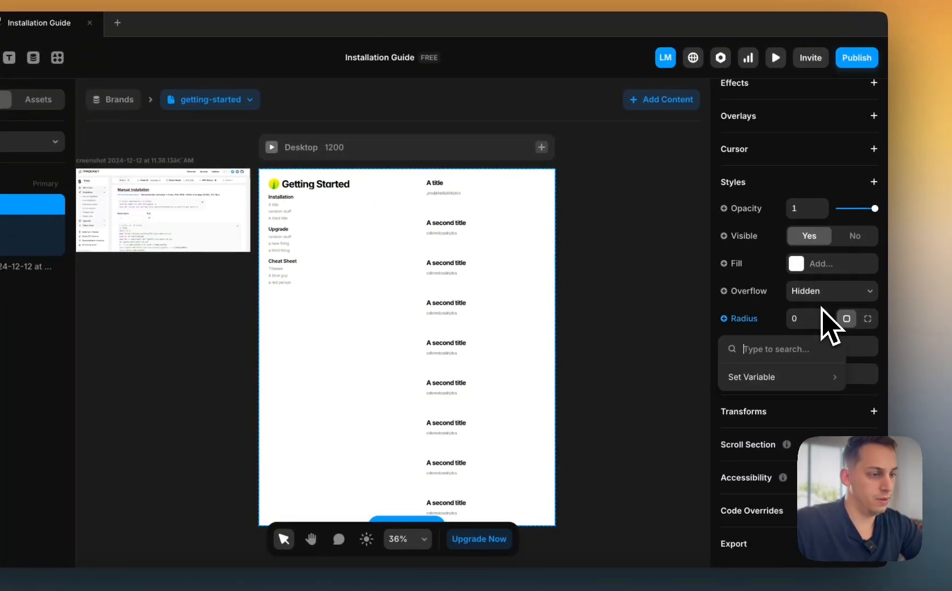
click(821, 296)
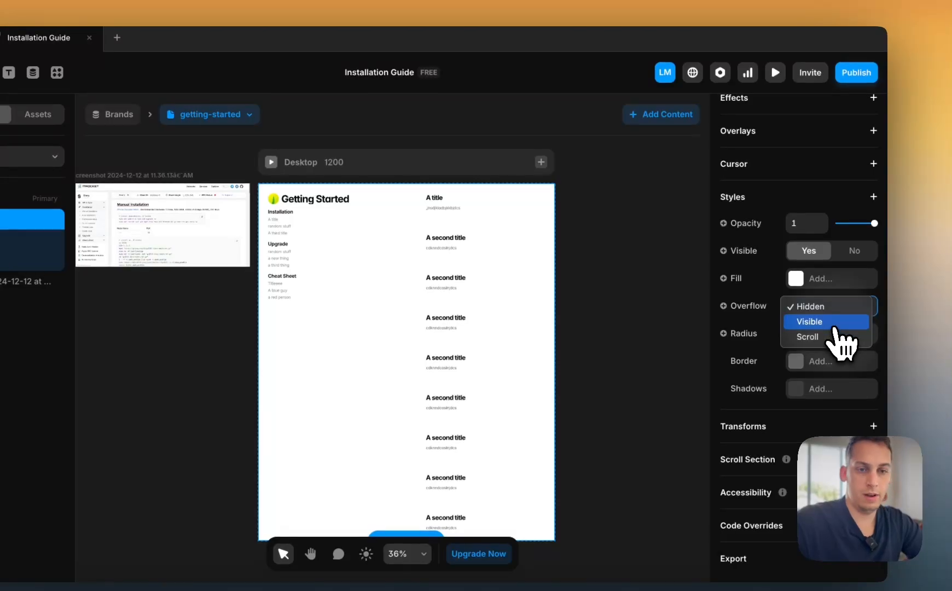
click(834, 326)
- Check the Desktop frame's overflow, then preview and scroll the page to test the sticky sidebar and return to the canvas
click(144, 227)
scroll(805, 405, down, 5)
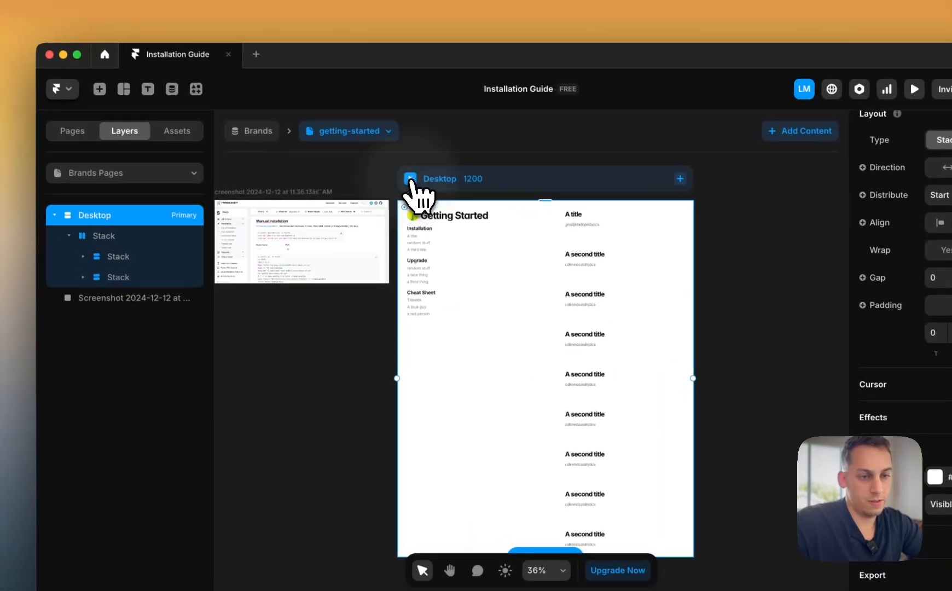
click(278, 130)
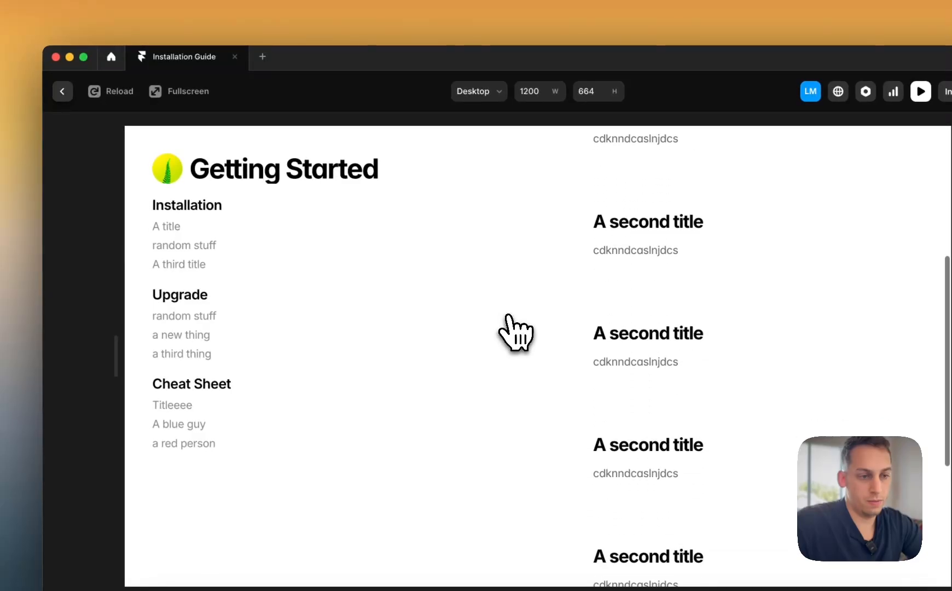
scroll(514, 333, down, 2)
scroll(510, 329, up, 3)
click(62, 91)
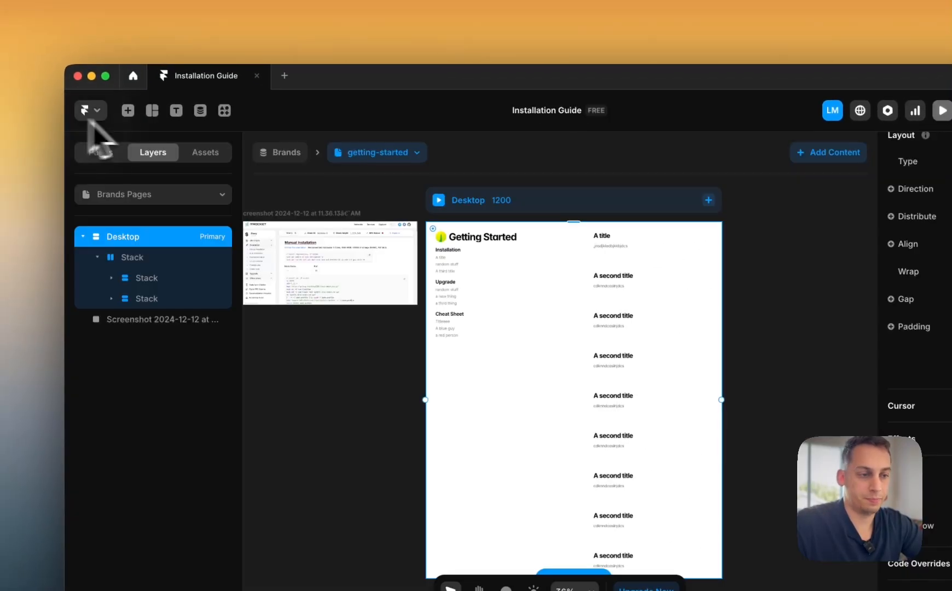
- Set the width of the sticky sidebar stack to Fit
click(727, 306)
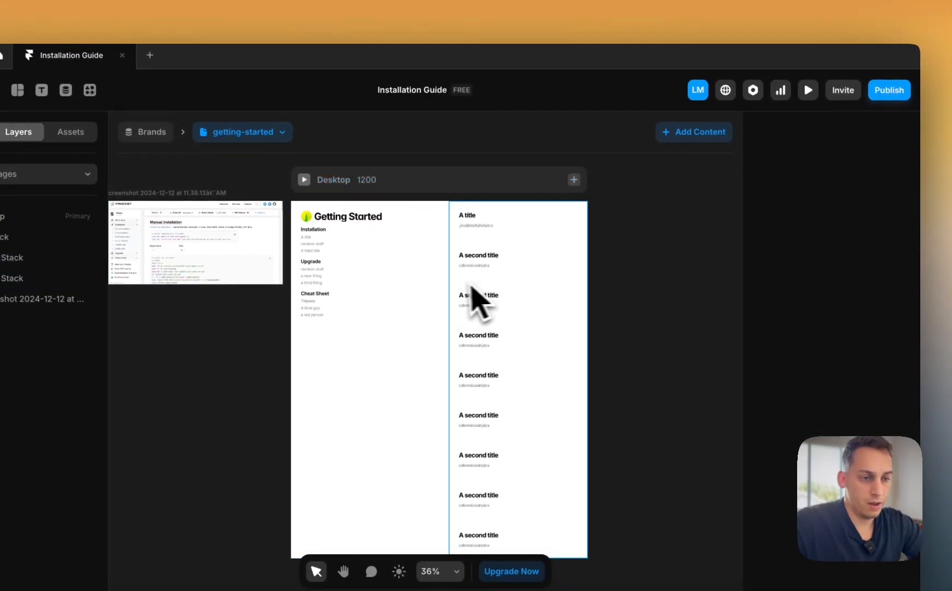
click(433, 293)
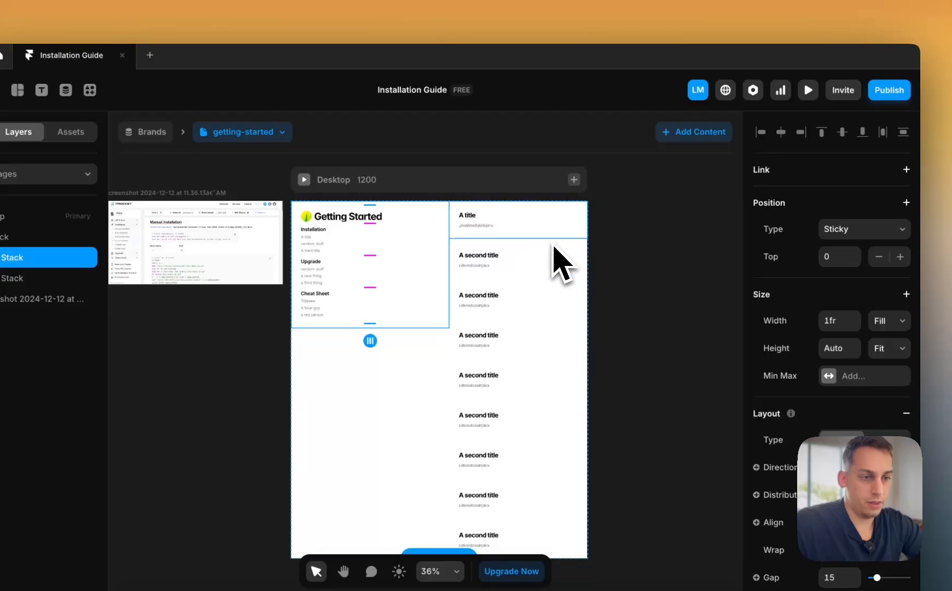
click(550, 227)
click(411, 249)
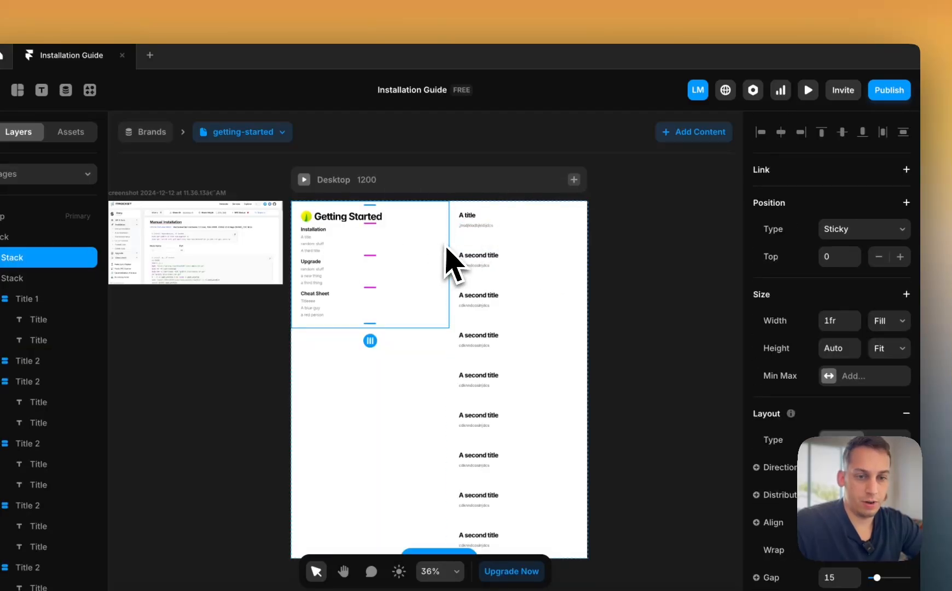
click(897, 323)
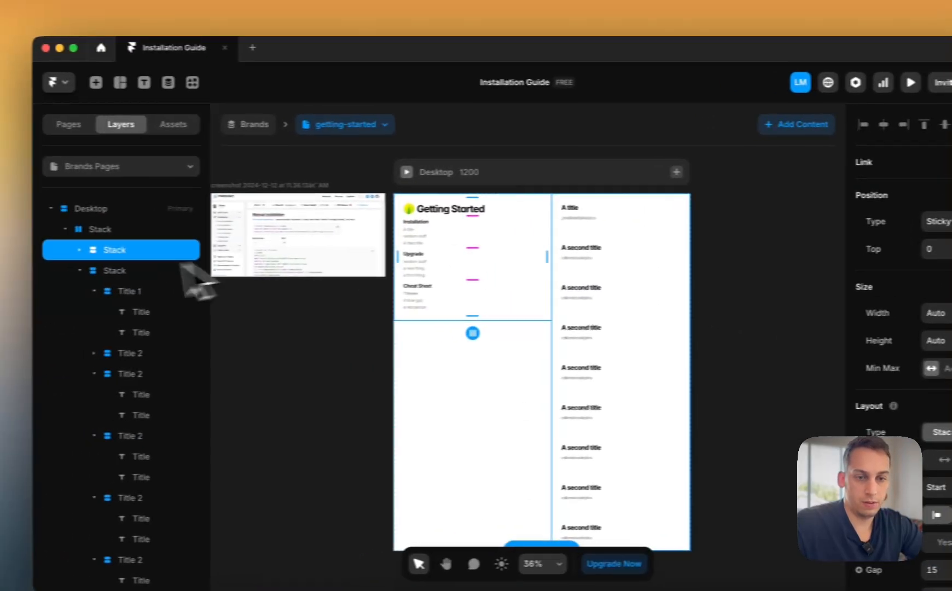
- Set the width of the sidebar's header stack, which holds the image and Getting Started title, to Fit
click(109, 249)
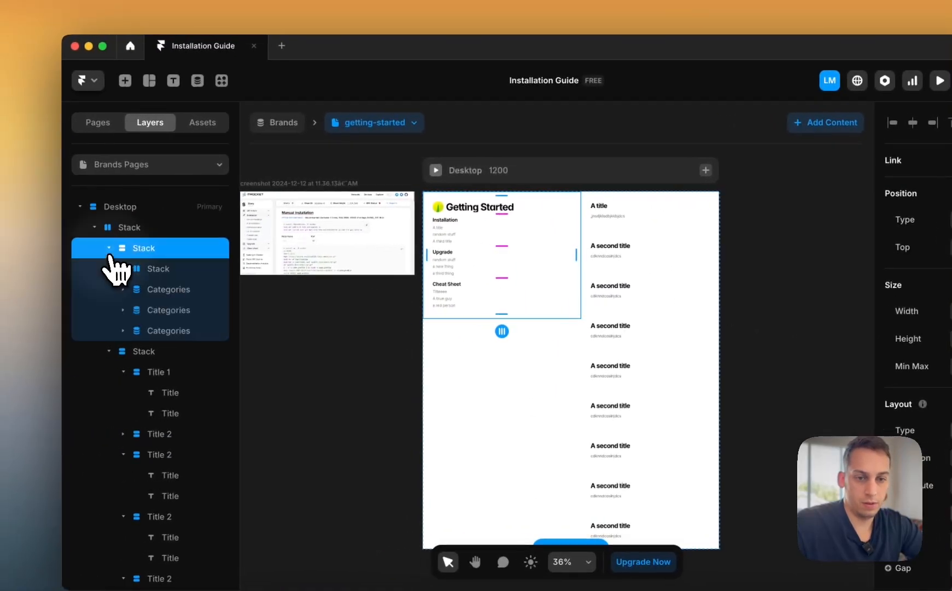
click(135, 271)
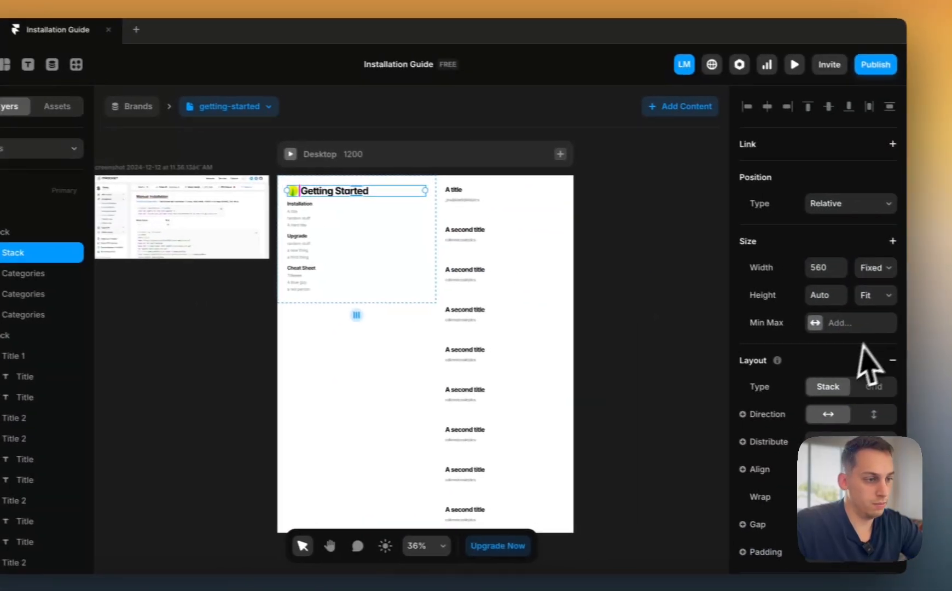
click(852, 268)
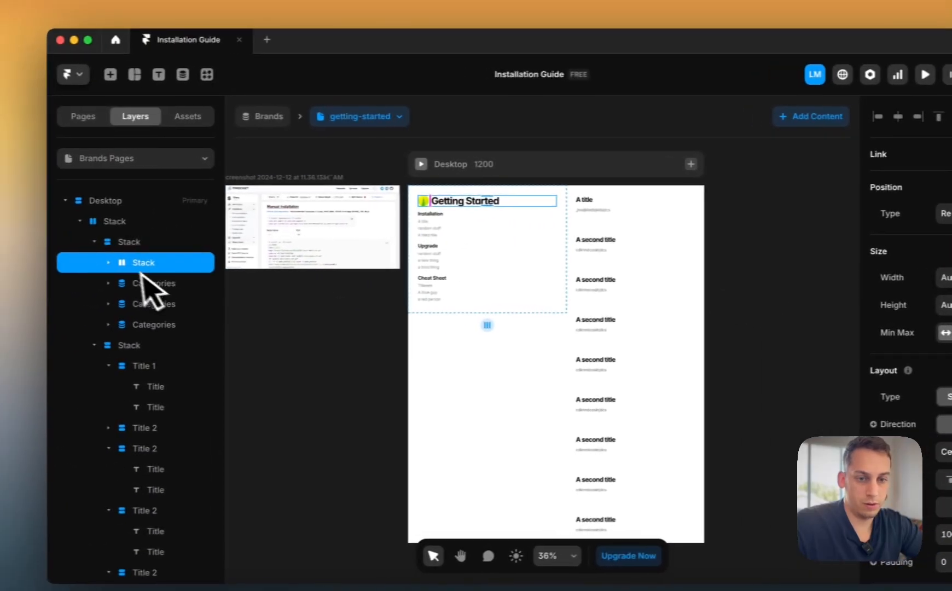
- Try setting the width of the Getting Started title text to Fit, then undo the change
click(125, 262)
click(163, 285)
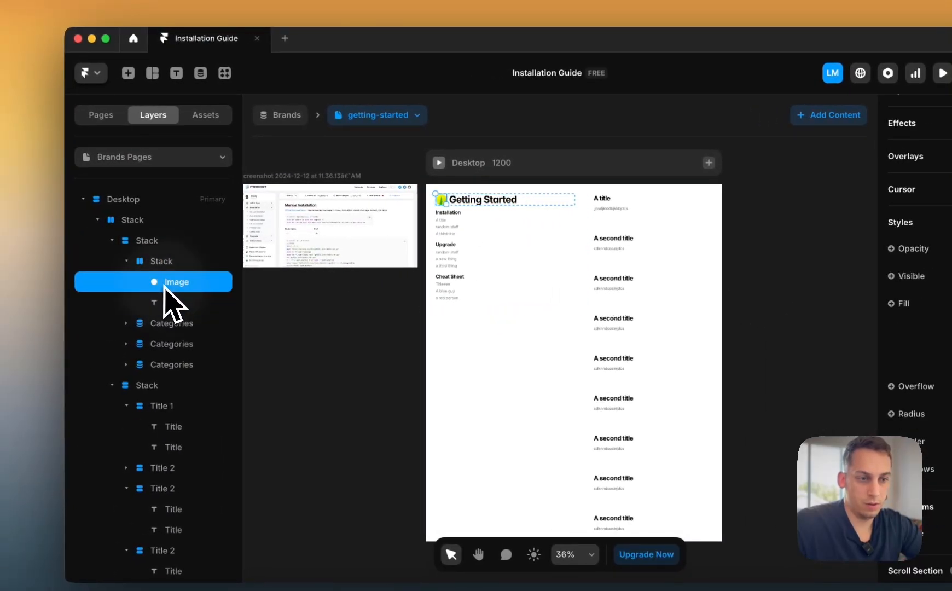
click(167, 302)
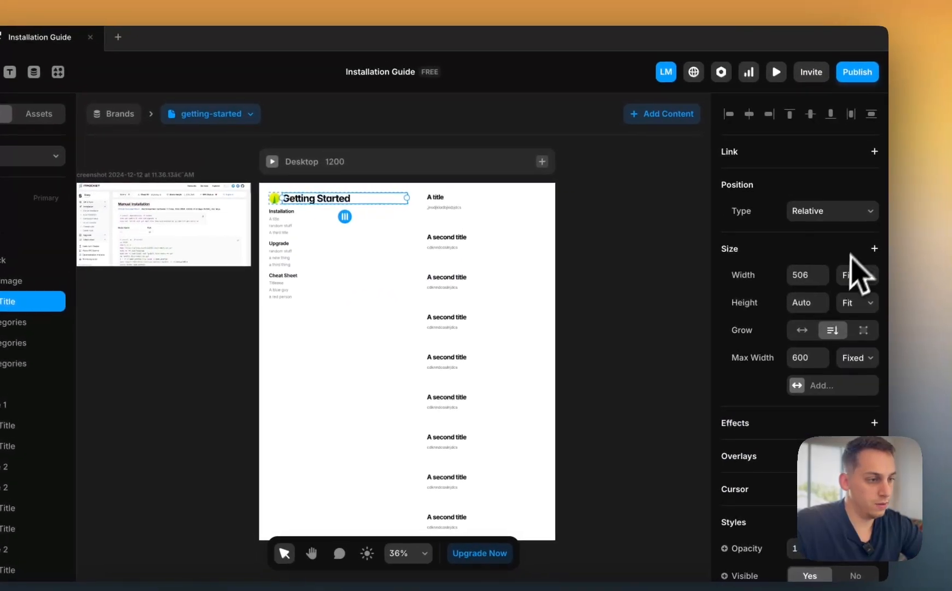
click(858, 275)
click(851, 321)
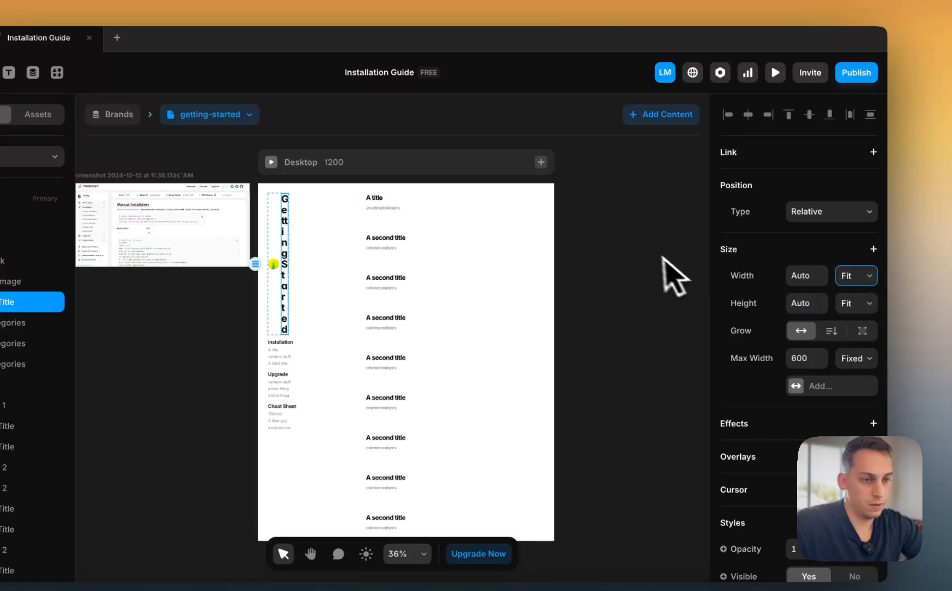
key(super+z)
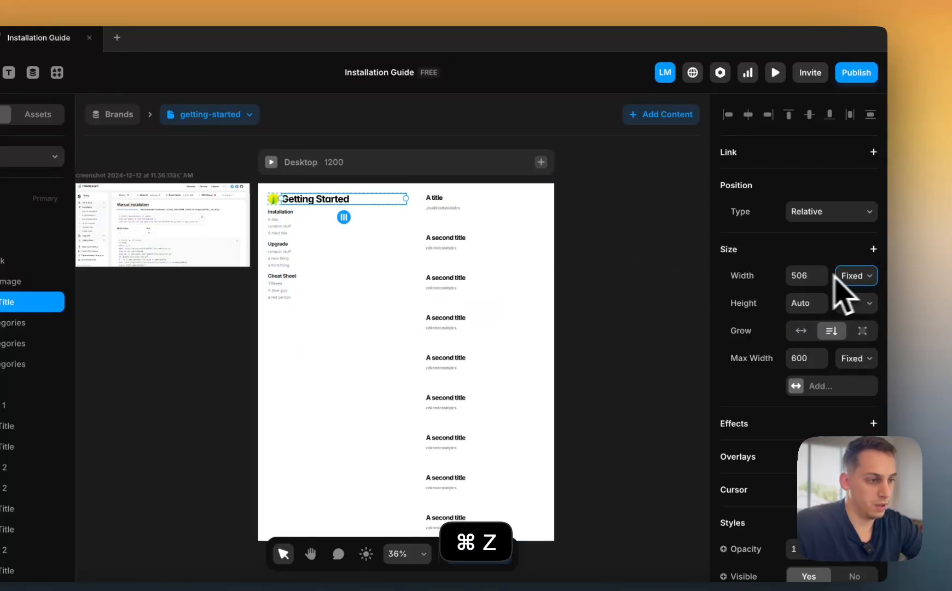
- Reduce the fixed width of the Getting Started title text so that the sidebar column becomes narrower
click(799, 274)
key(shift+Down)
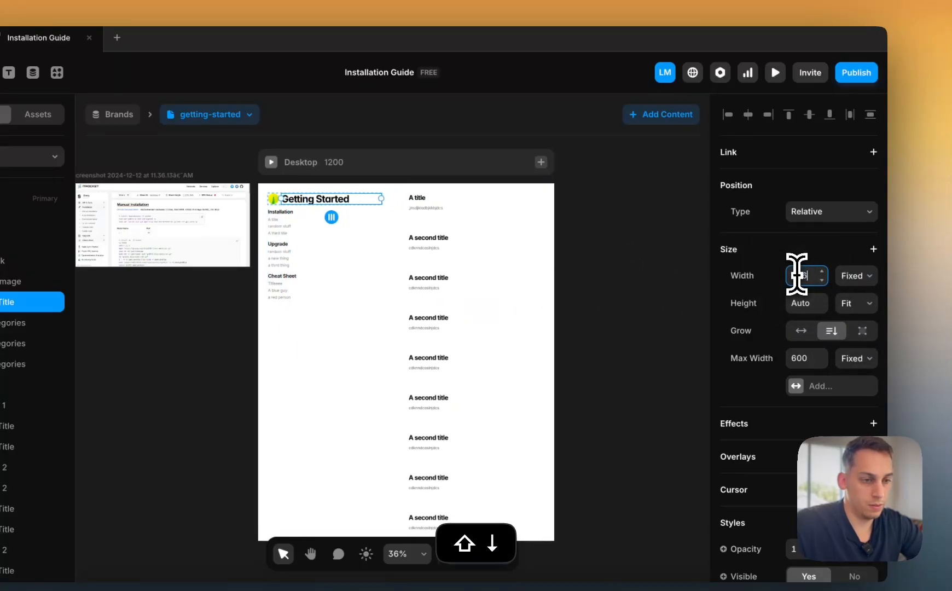
click(593, 212)
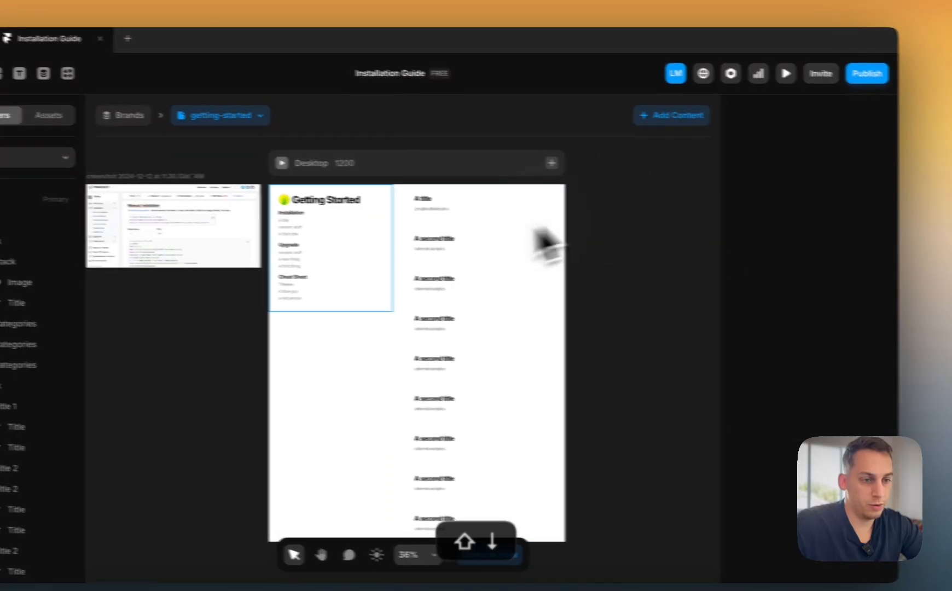
- Check the sidebar and content sections on the canvas, then preview and scroll the page to test the narrower sticky sidebar
click(370, 267)
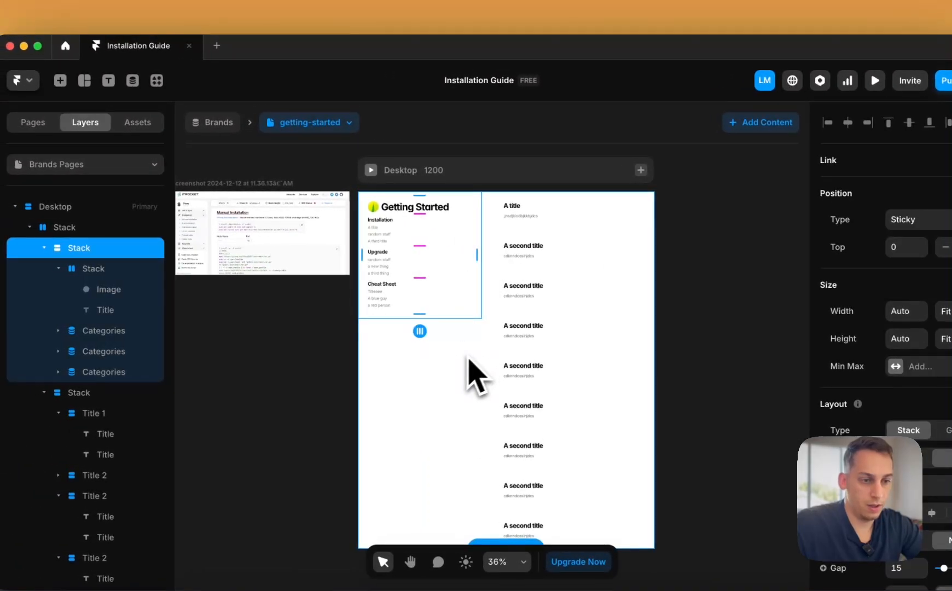
click(469, 354)
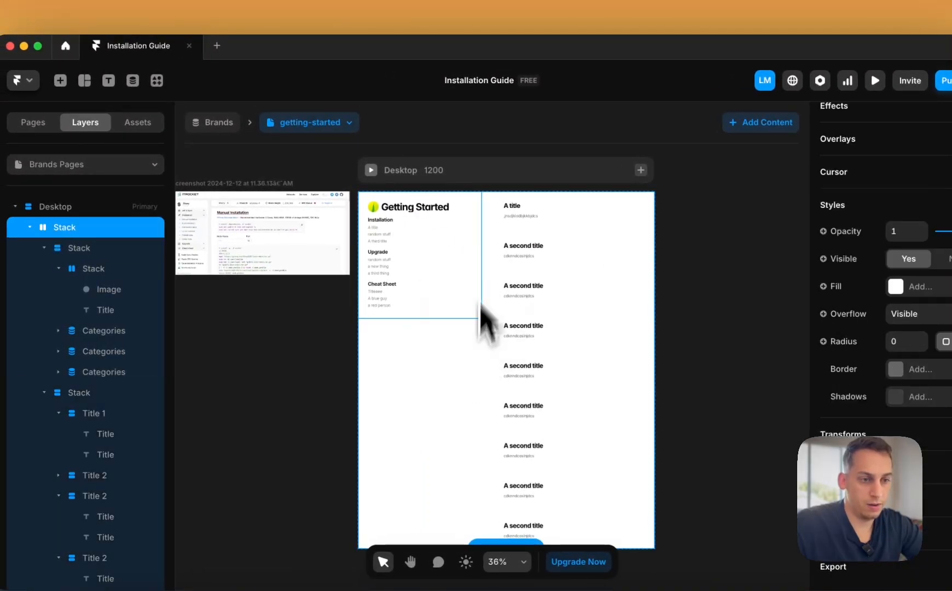
click(474, 171)
click(425, 208)
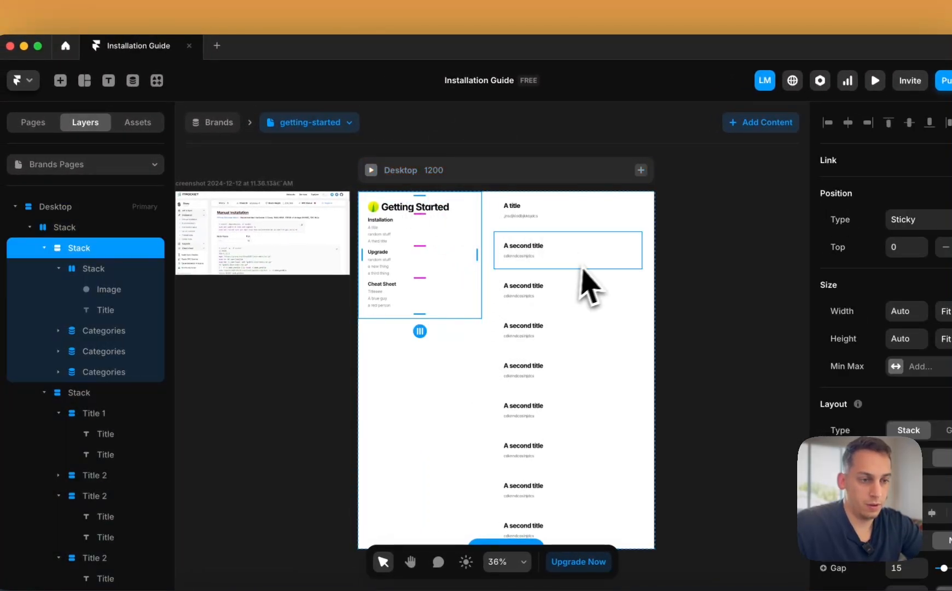
click(544, 258)
click(535, 255)
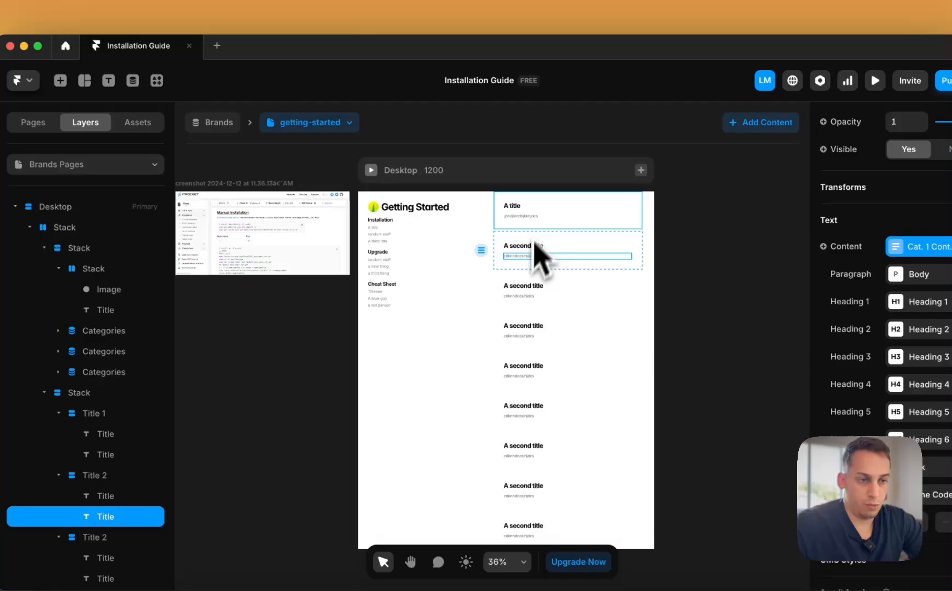
click(538, 208)
click(373, 171)
scroll(520, 366, down, 3)
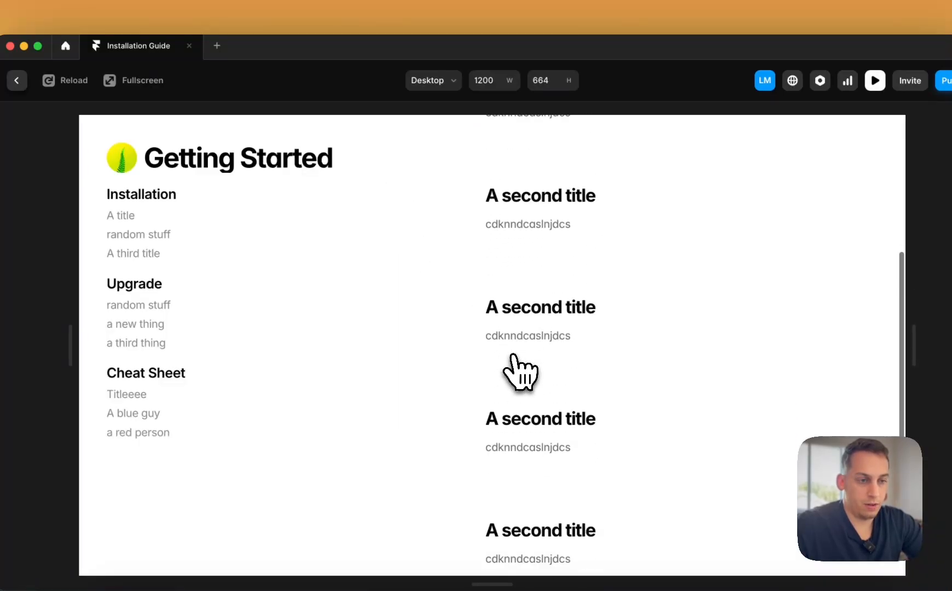
scroll(520, 372, up, 3)
scroll(515, 364, down, 2)
scroll(516, 366, up, 2)
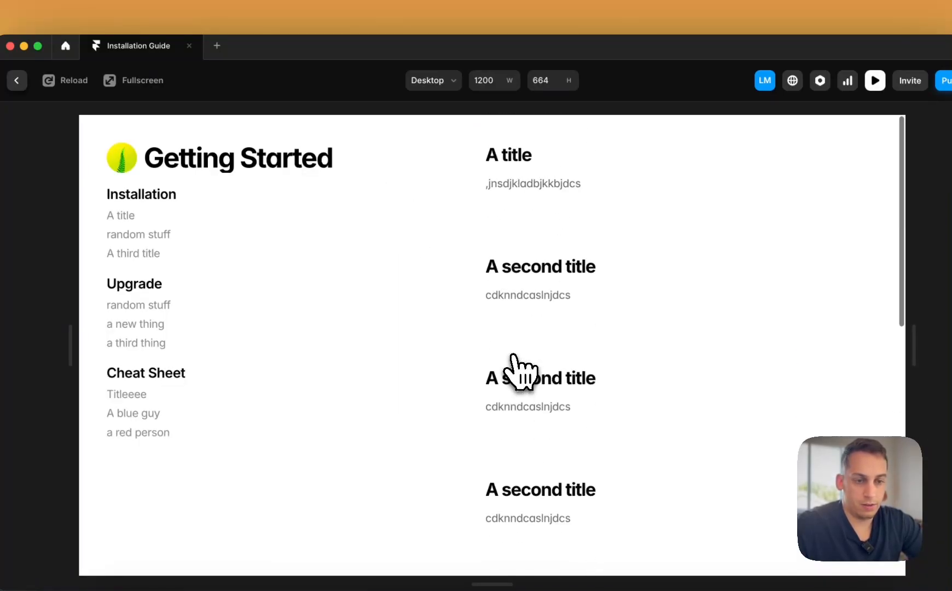
click(18, 88)
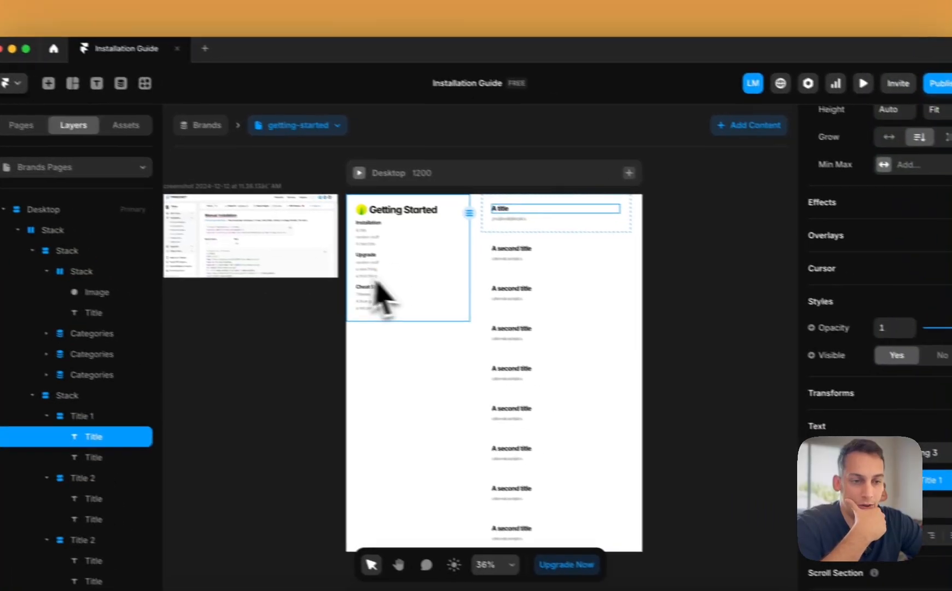
- Add a scroll section named c1t1 to the first content section's Title 1 stack
click(339, 230)
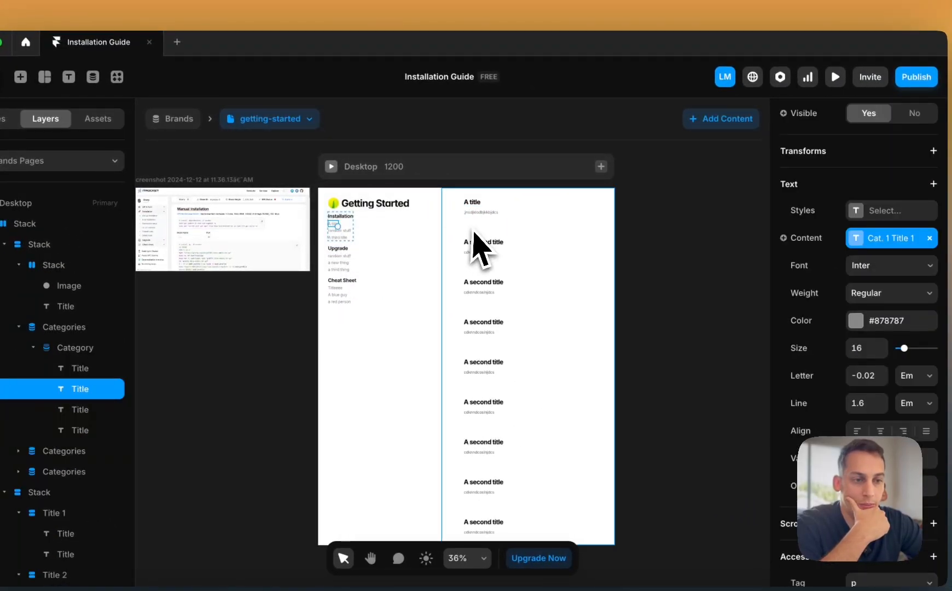
click(486, 215)
click(474, 221)
click(523, 259)
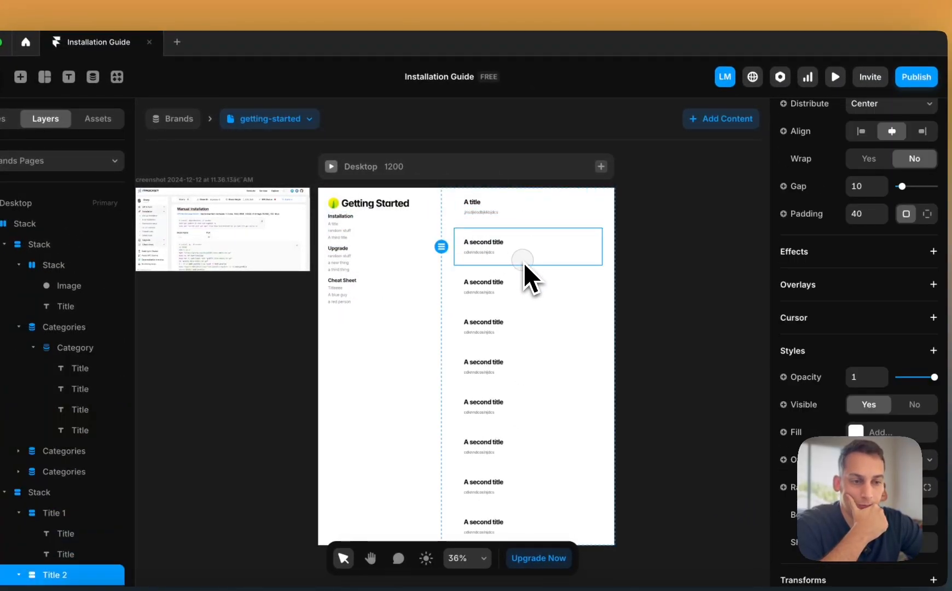
click(461, 221)
scroll(842, 448, down, 8)
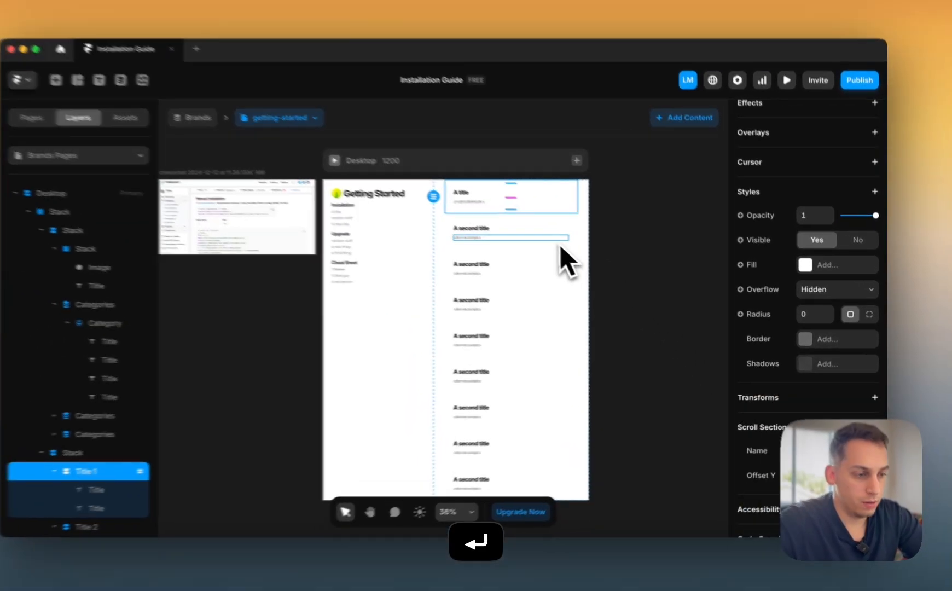
- Try adding a scroll section named c1t2 to the body text inside the second content section, then remove it
click(583, 249)
scroll(851, 411, down, 4)
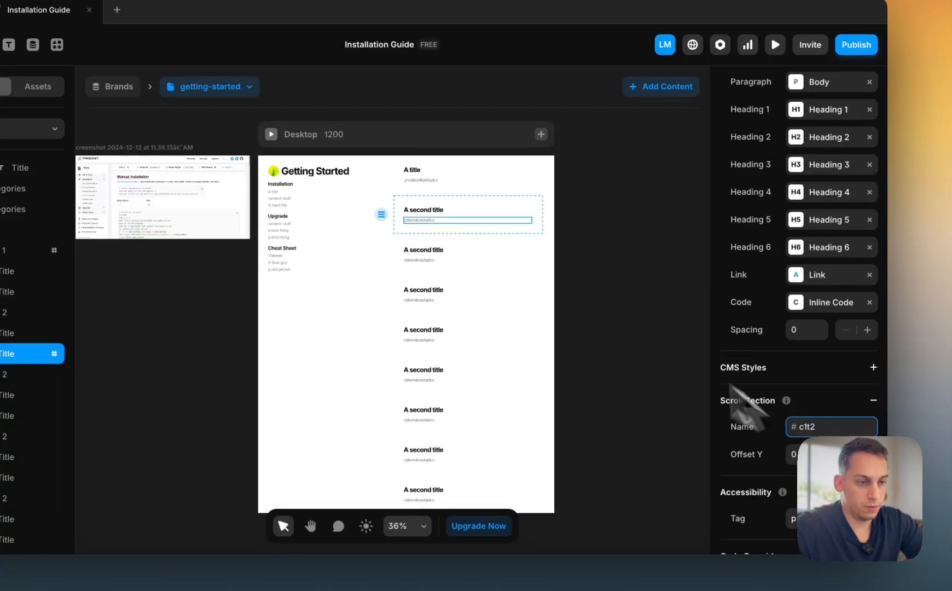
click(499, 268)
click(466, 220)
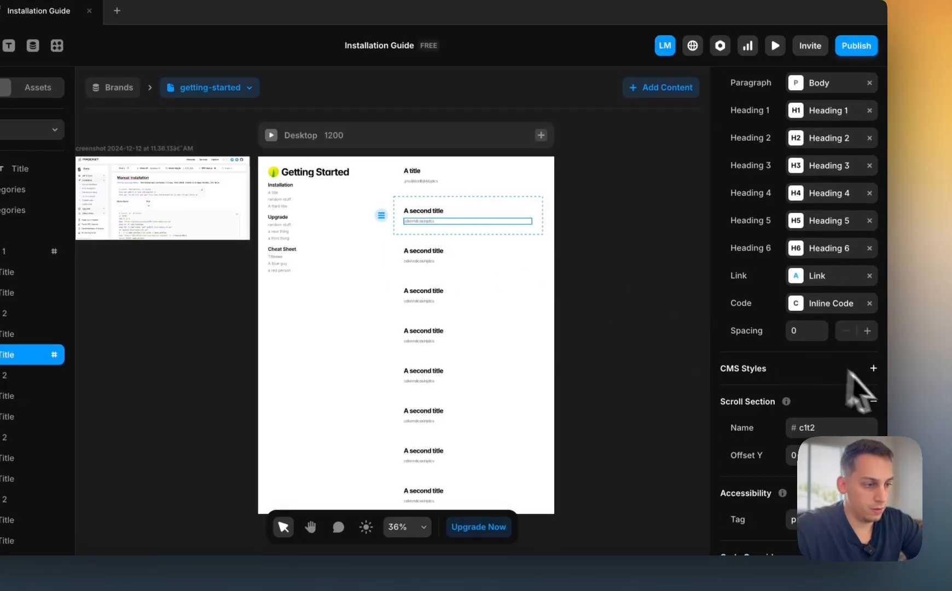
click(874, 400)
- Add a scroll section named c1t2 to the second content section's whole stack
click(539, 211)
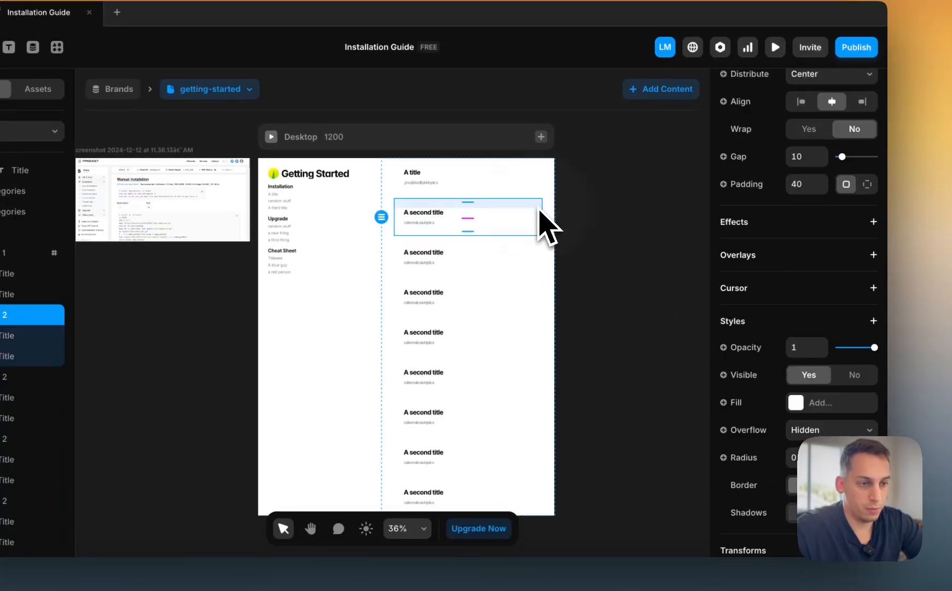
click(536, 182)
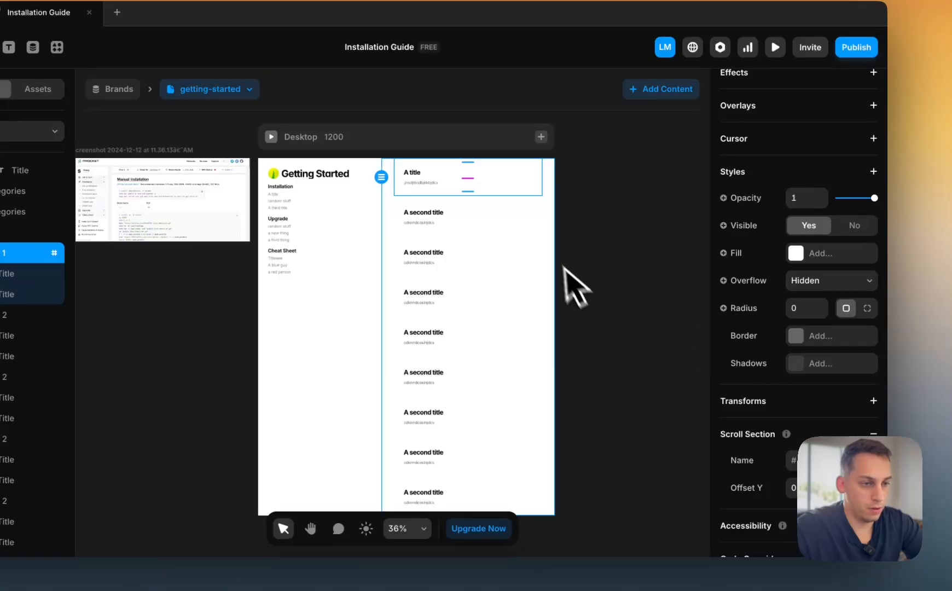
click(539, 222)
scroll(763, 408, down, 5)
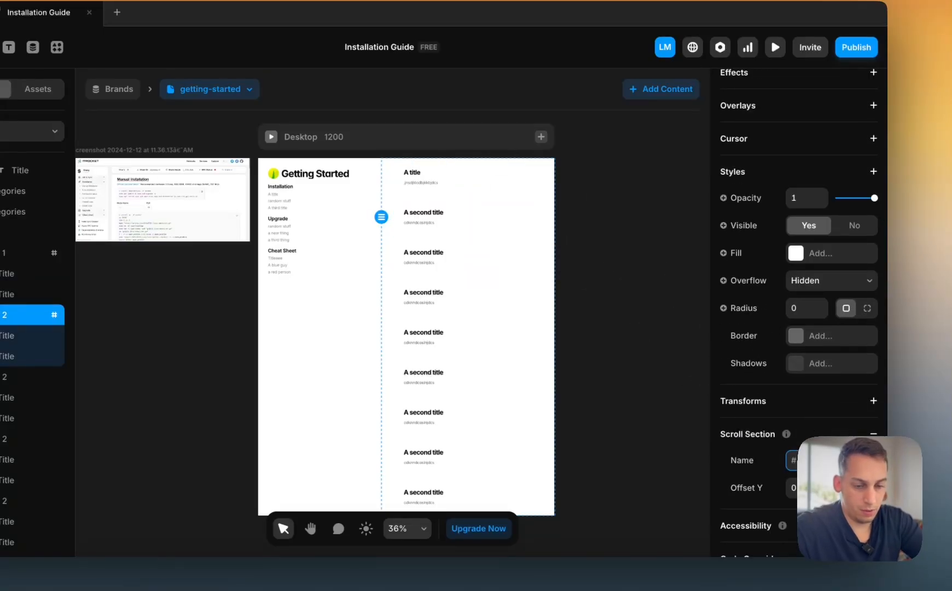
- Add scroll sections named c1t3 and c2t1 to the third and fourth content section stacks respectively
click(542, 263)
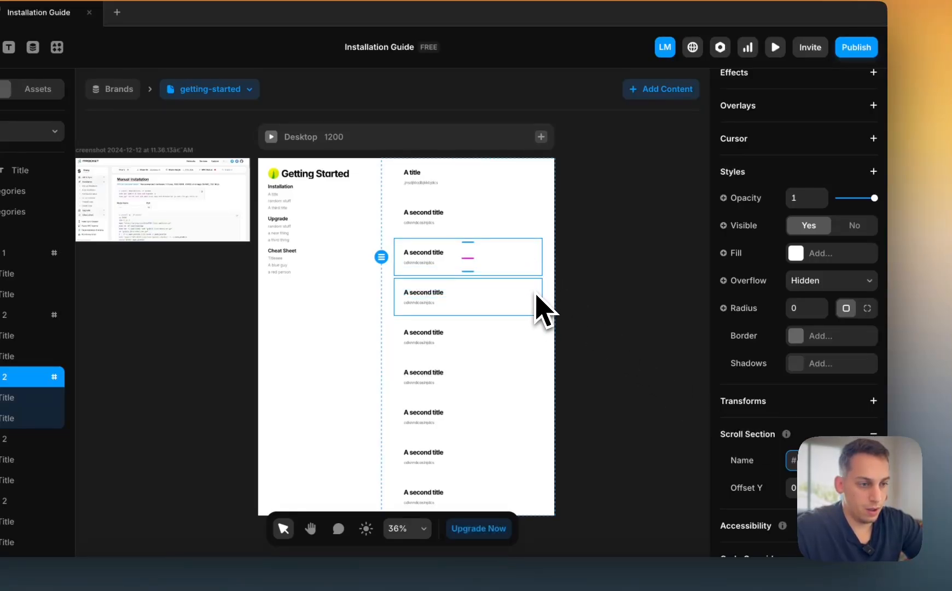
click(537, 296)
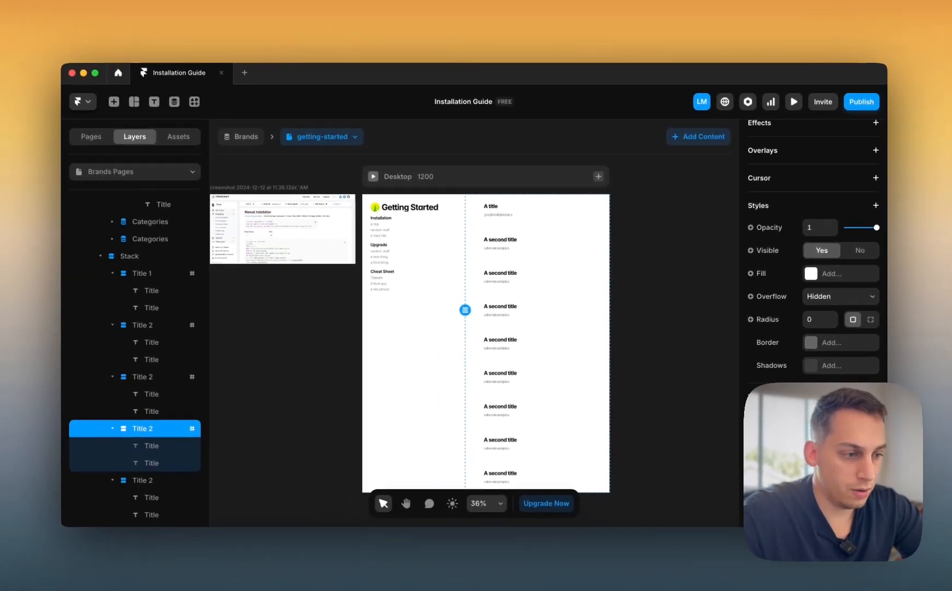
key(BackSpace)
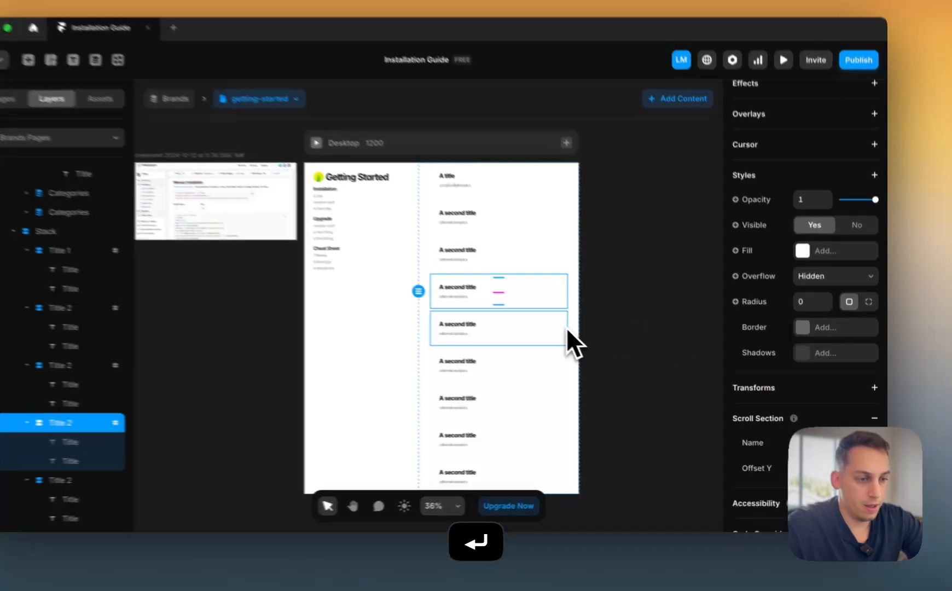
click(595, 345)
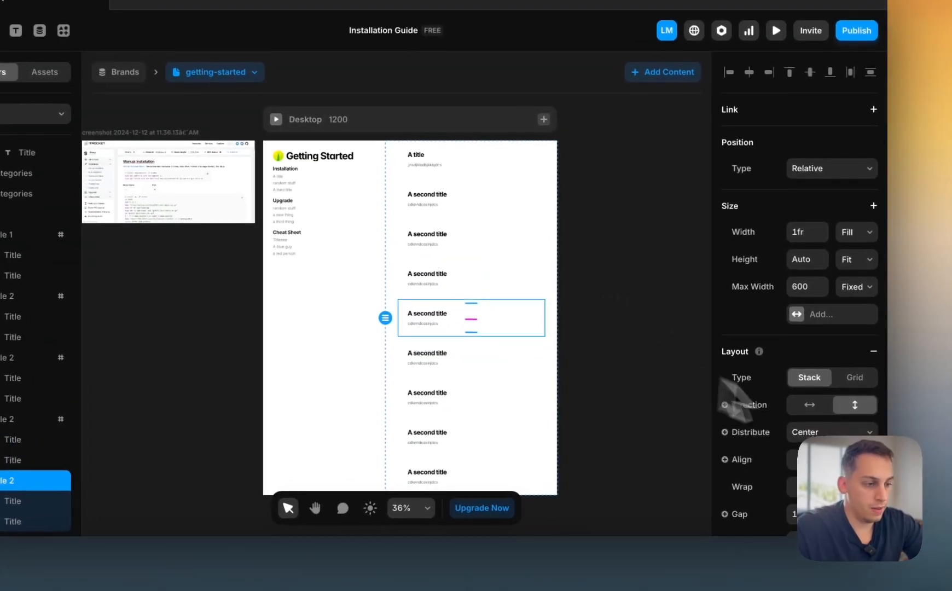
scroll(843, 416, down, 10)
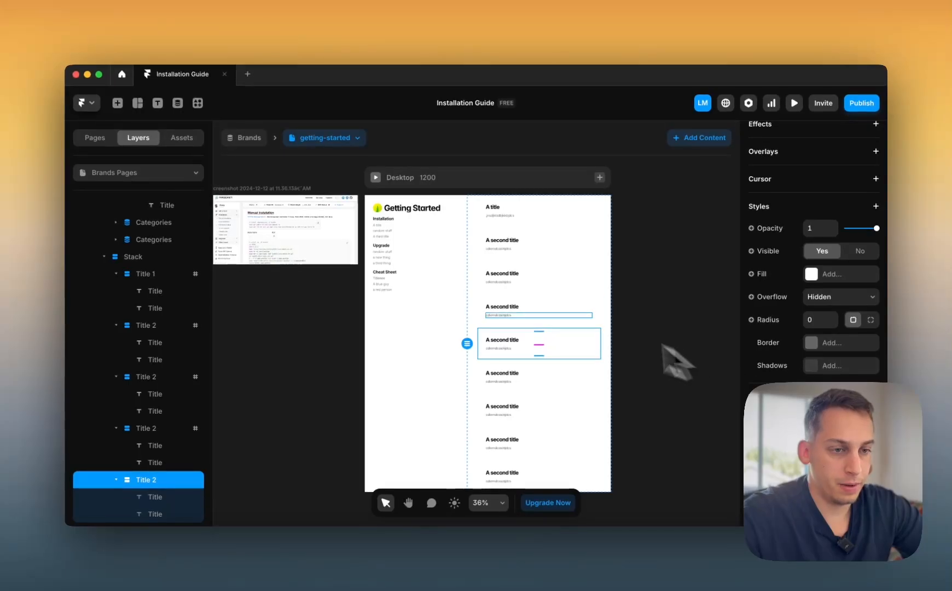
scroll(407, 241, up, 3)
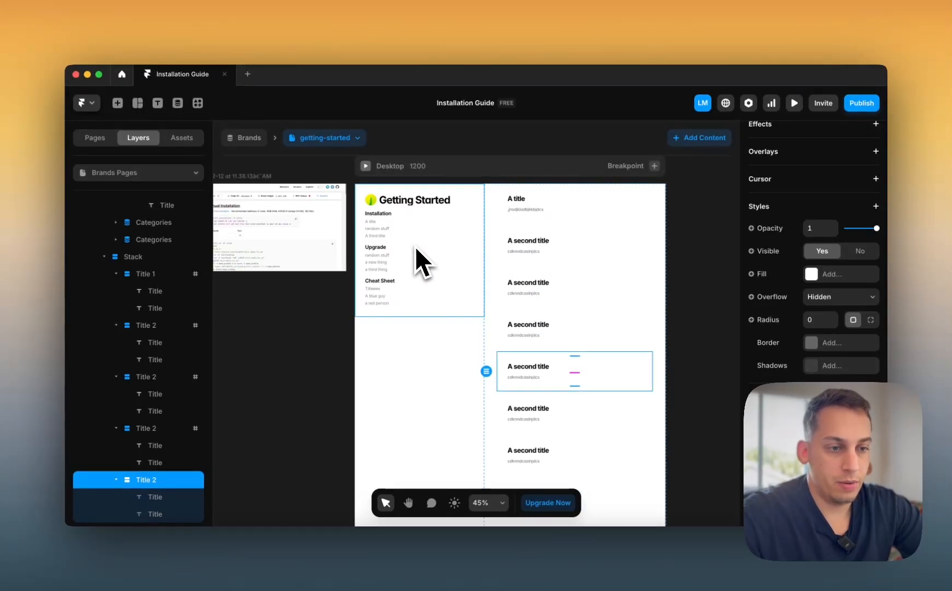
- Add a scroll section named c3t3 to the last content section's stack
scroll(611, 369, down, 5)
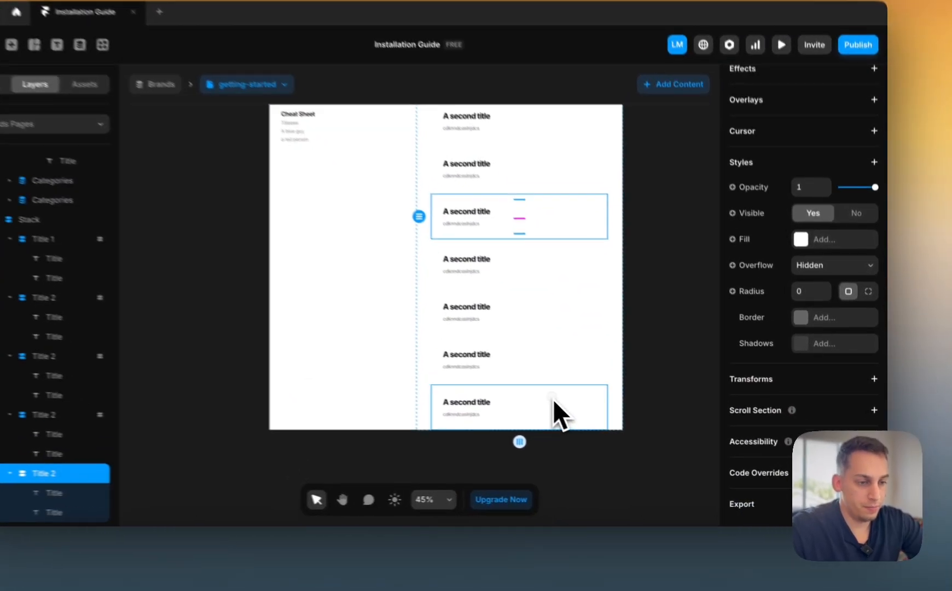
click(590, 426)
scroll(786, 484, down, 5)
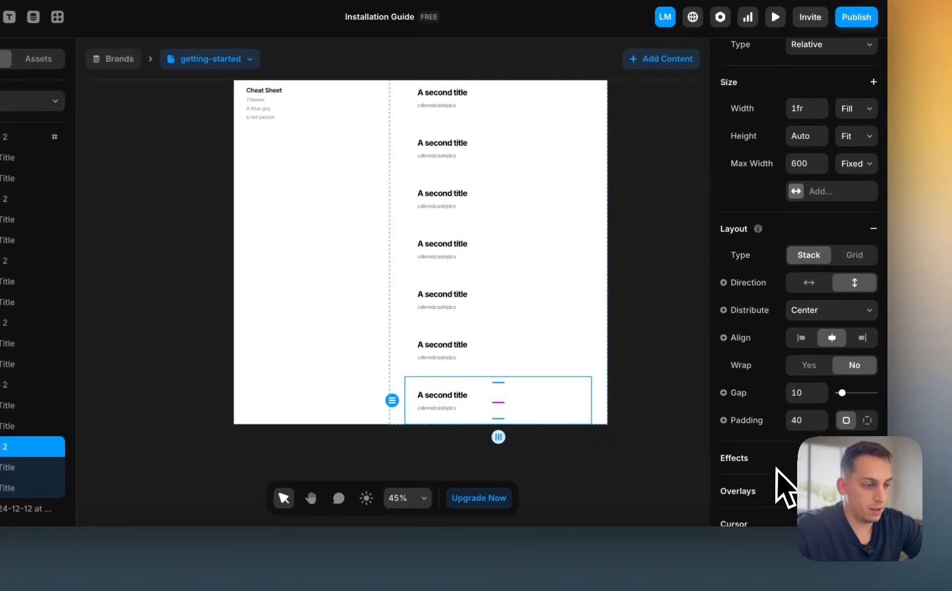
scroll(797, 394, down, 5)
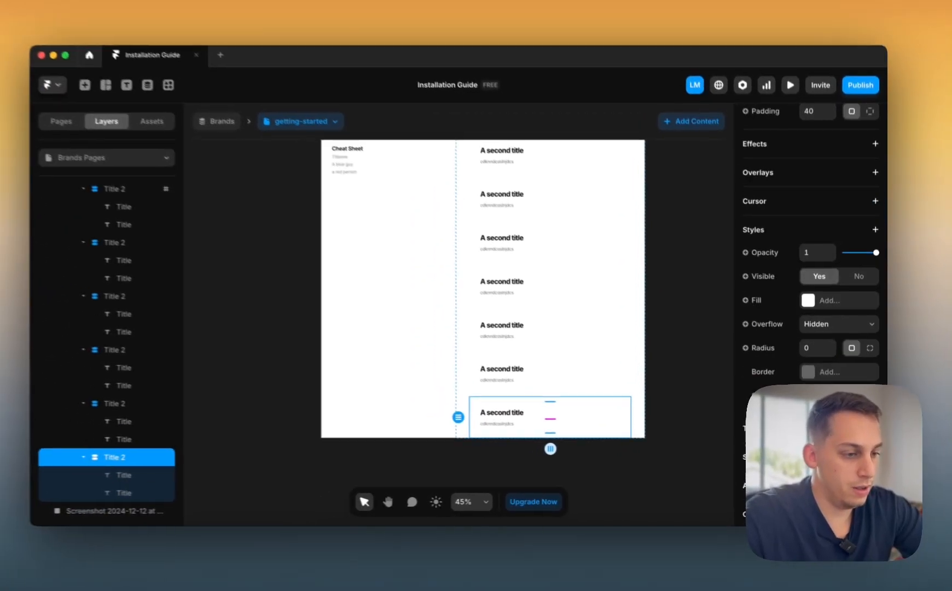
scroll(815, 386, down, 1)
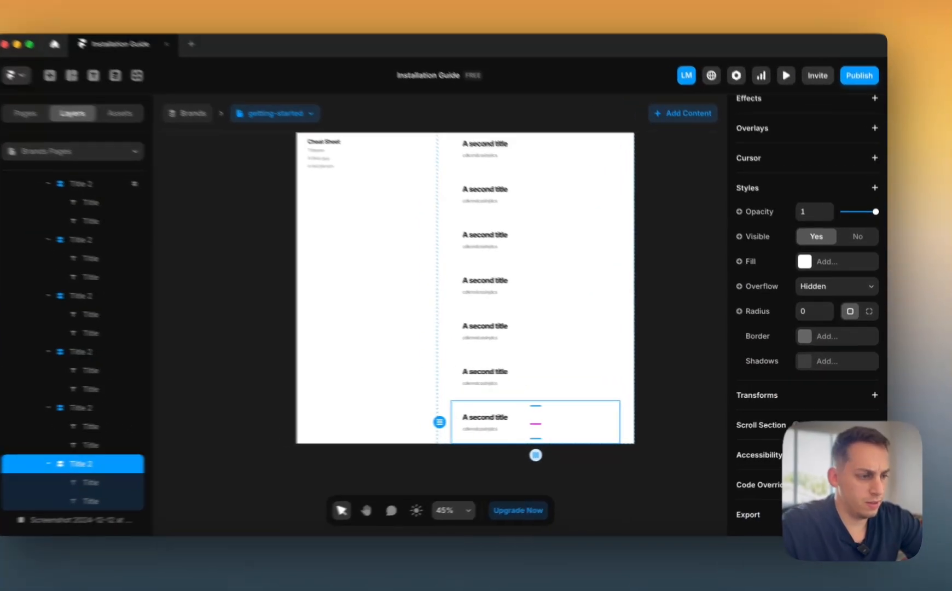
click(876, 425)
click(834, 447)
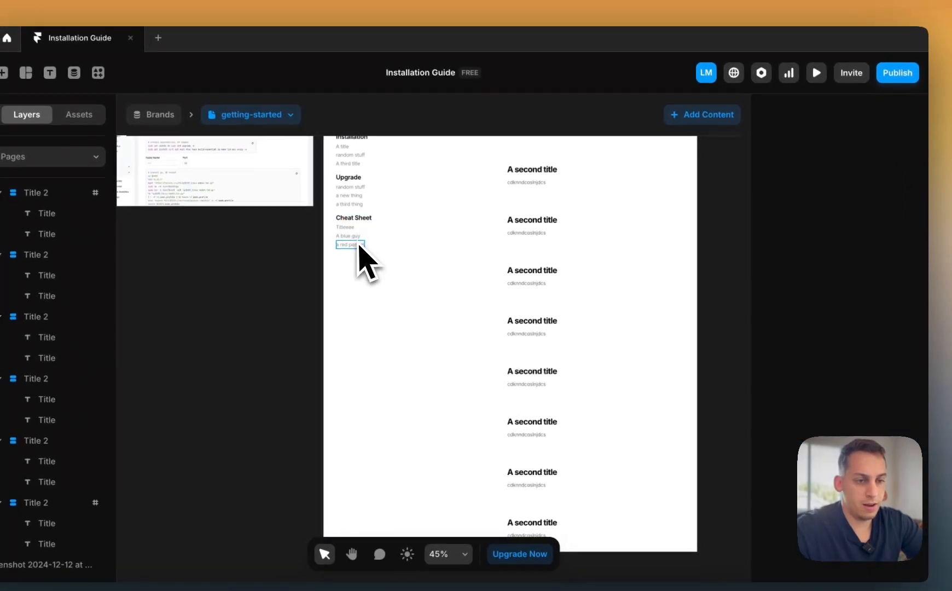
- Add a link to the last Cheat Sheet item in the sidebar, pointing to the /brands/:slug page
click(310, 212)
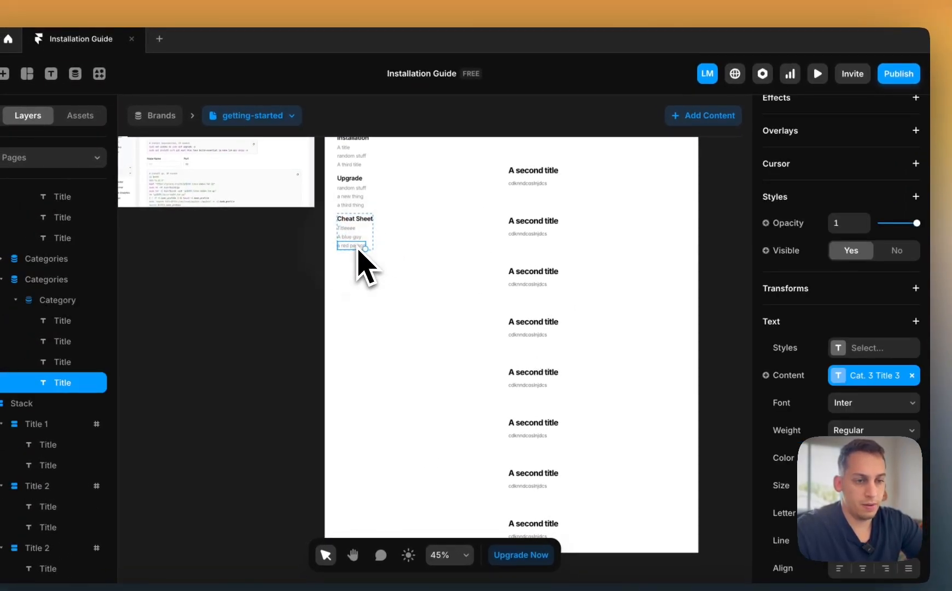
click(365, 249)
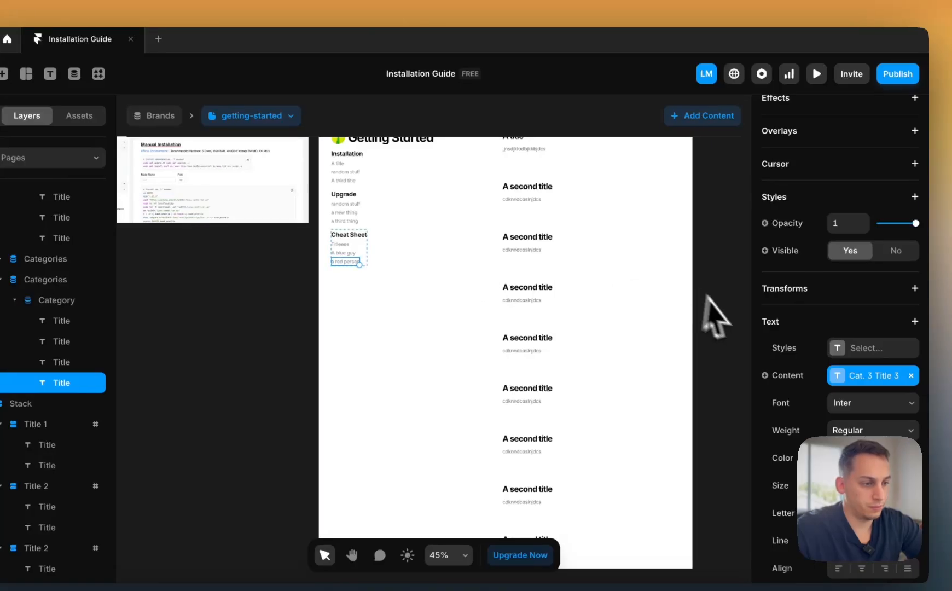
click(873, 187)
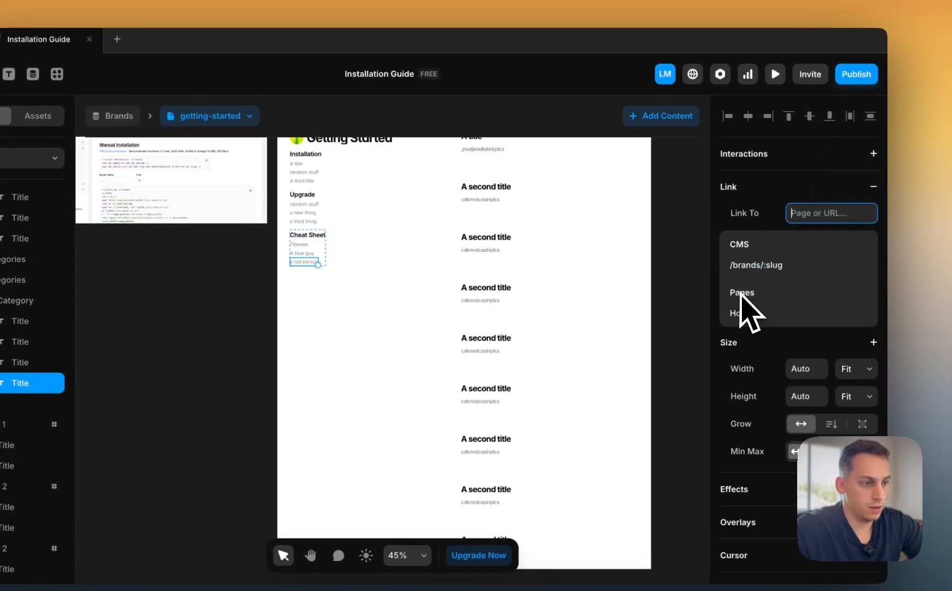
click(734, 220)
click(795, 215)
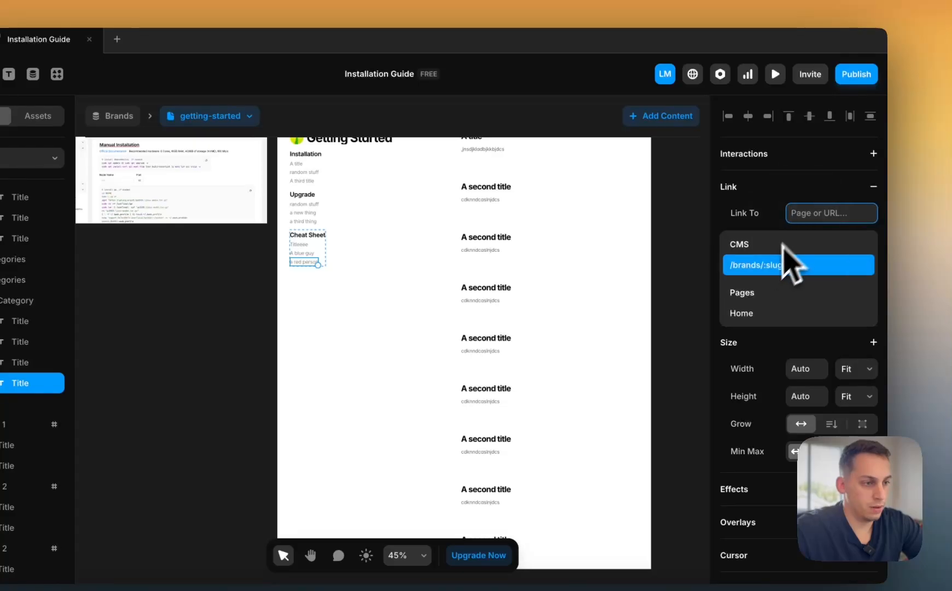
click(790, 261)
- Target the link of the last Cheat Sheet item at section #c3t3 and set its scroll to Smooth
click(857, 269)
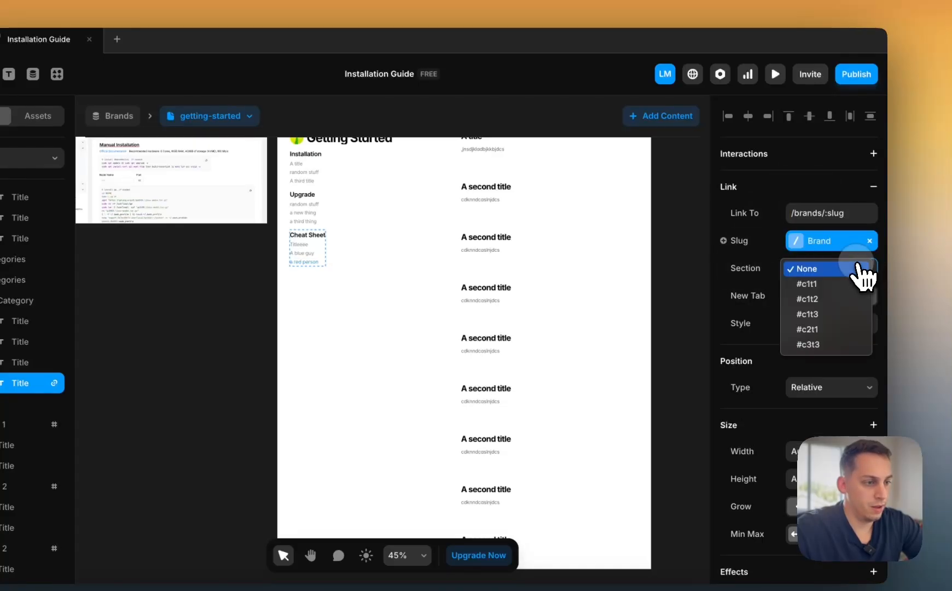
click(815, 345)
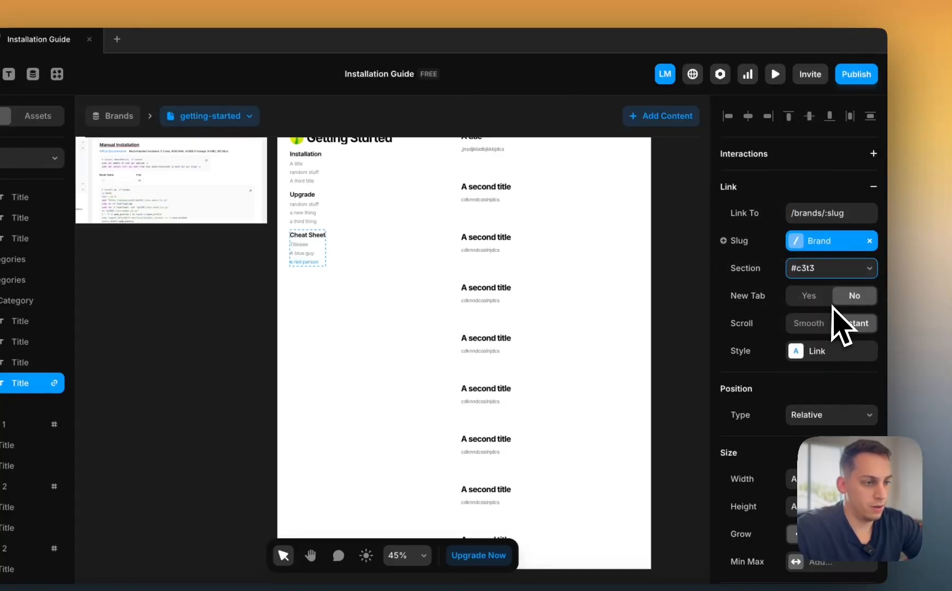
click(810, 324)
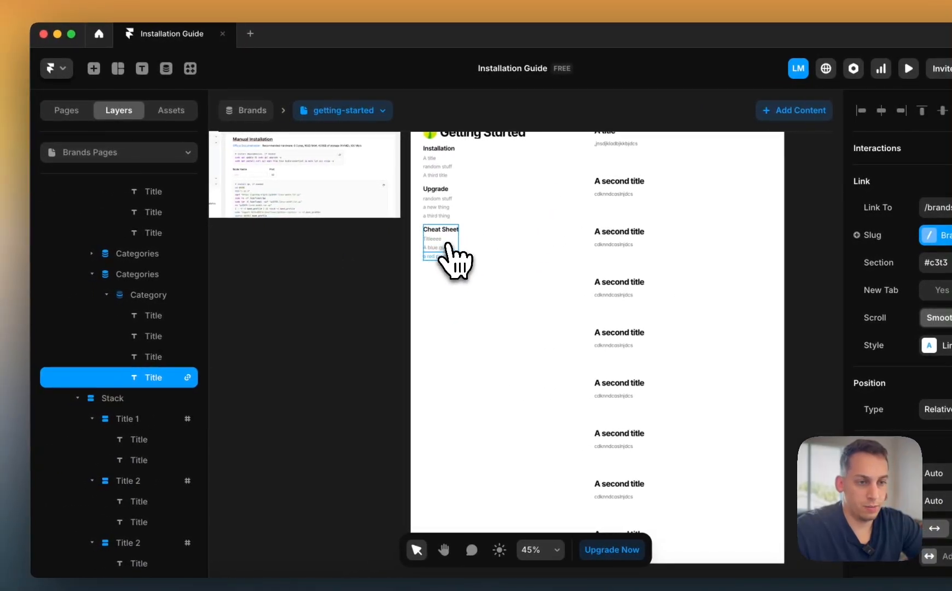
- Preview the getting-started brand page, test the last Cheat Sheet item's link, and check the scroll position before returning to the canvas
scroll(448, 245, up, 3)
click(436, 159)
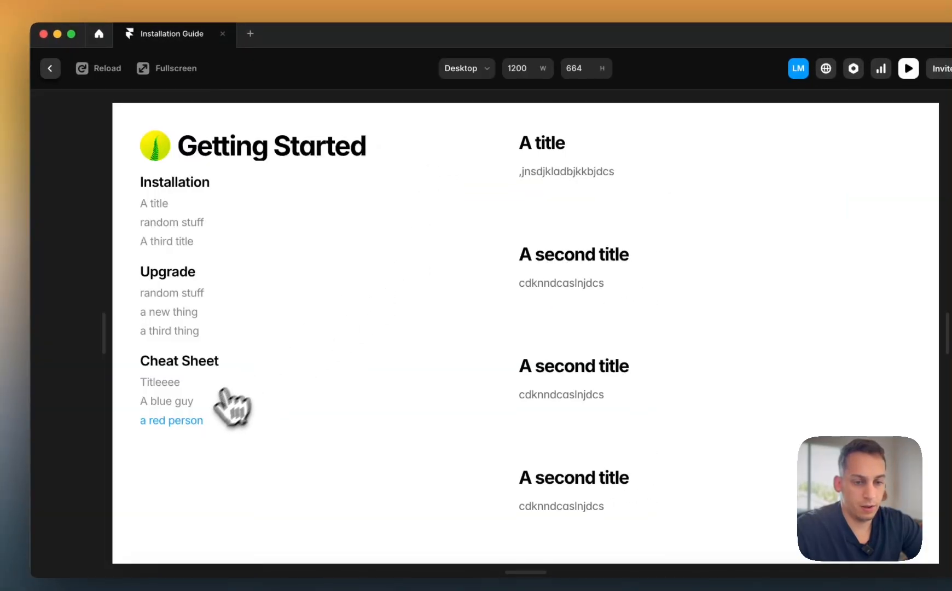
click(189, 420)
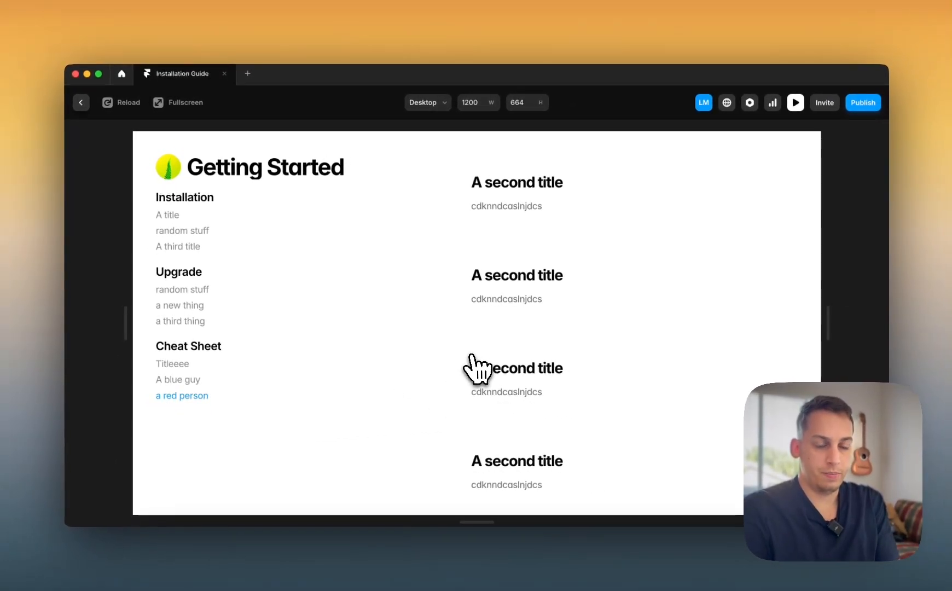
scroll(476, 369, down, 2)
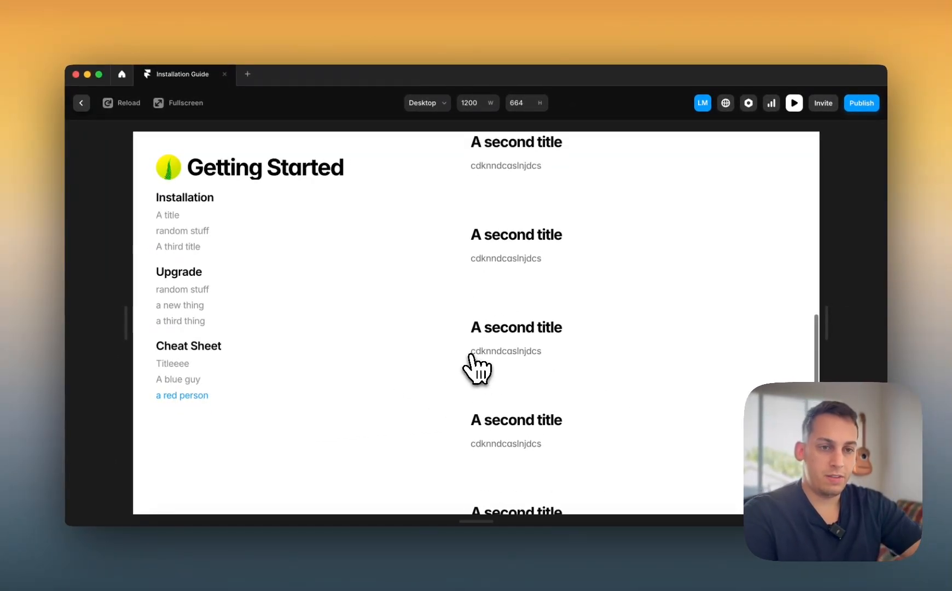
scroll(476, 367, up, 5)
click(81, 103)
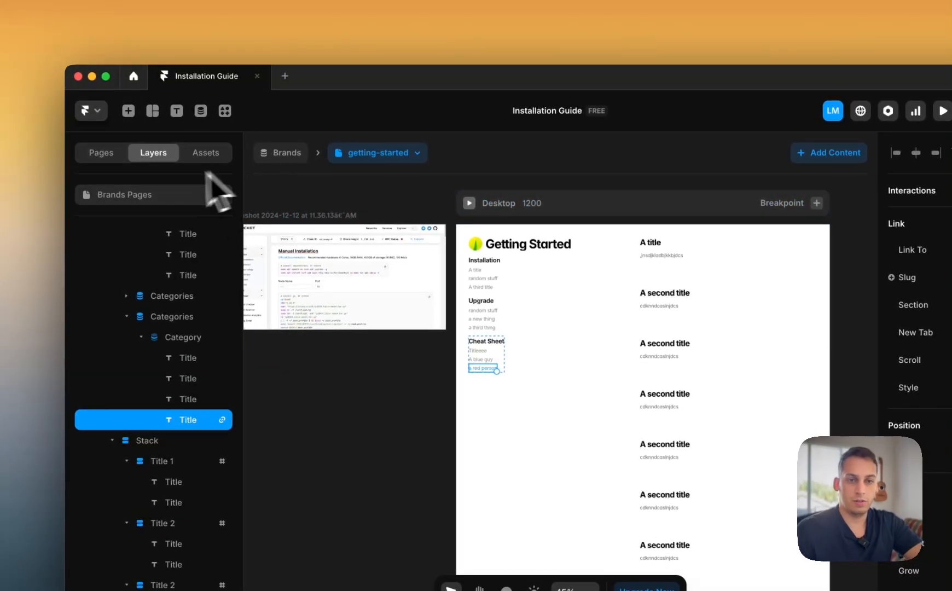
- Preview the Home page, open the Getting Started brand from it, and test the "a red person" sidebar link
click(105, 160)
click(143, 214)
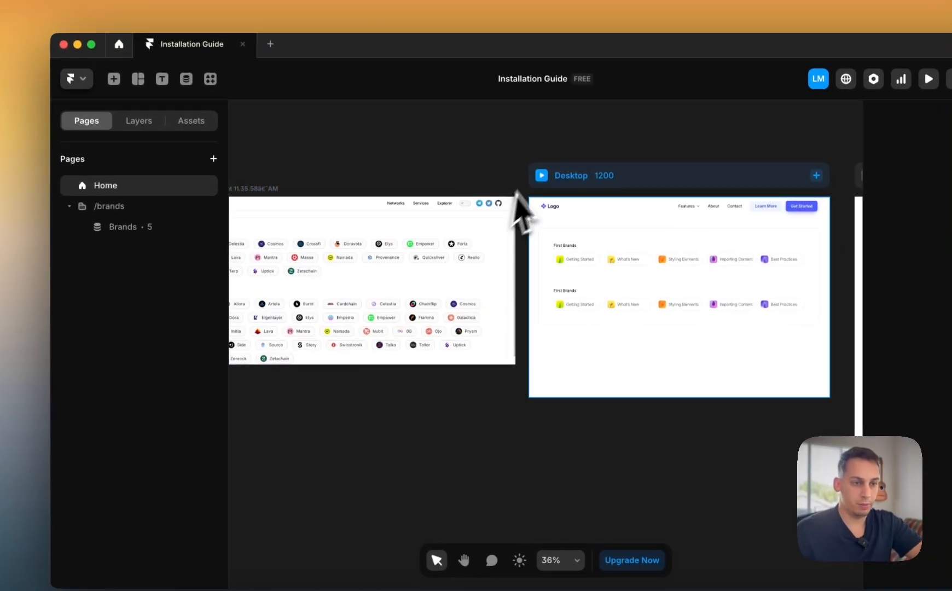
click(556, 206)
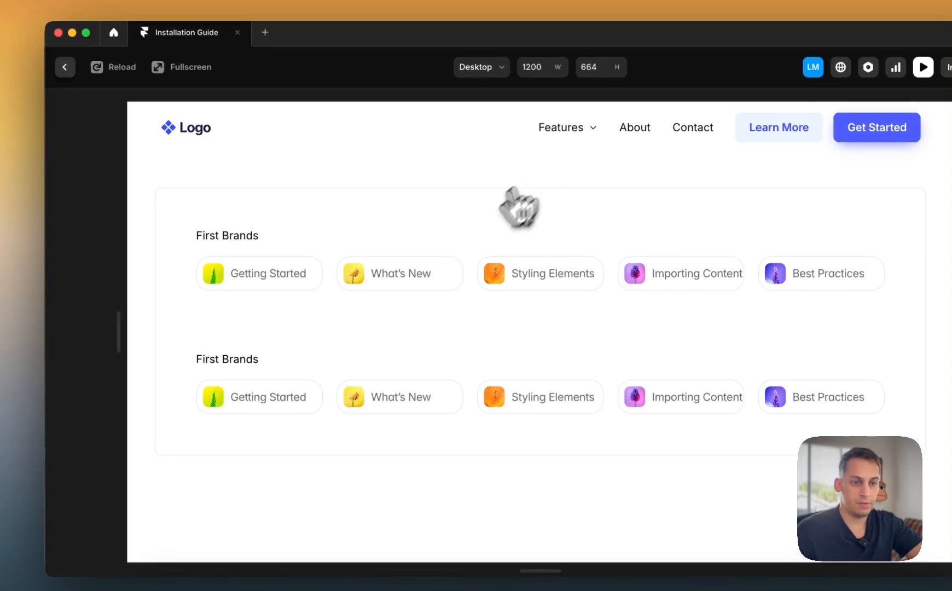
click(298, 275)
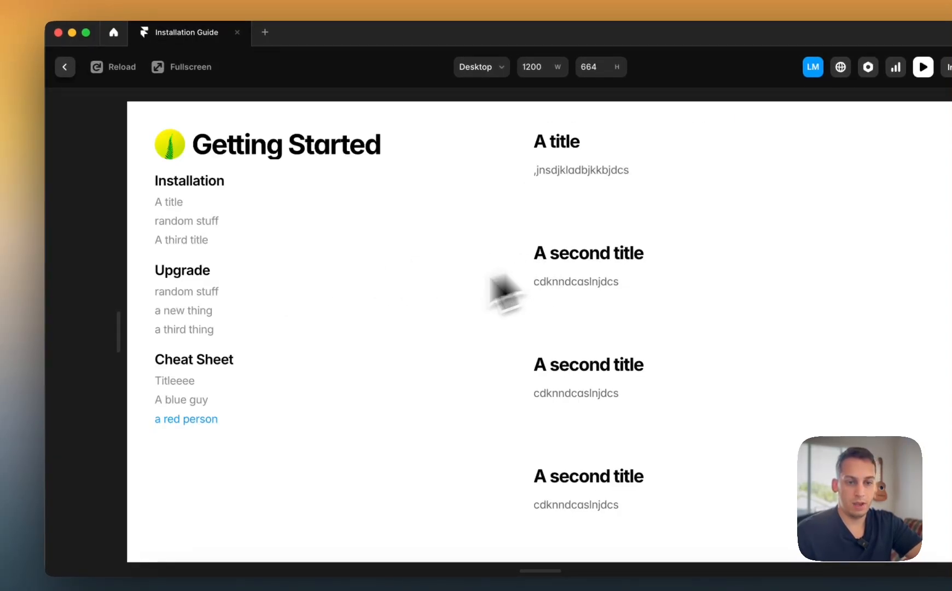
click(208, 422)
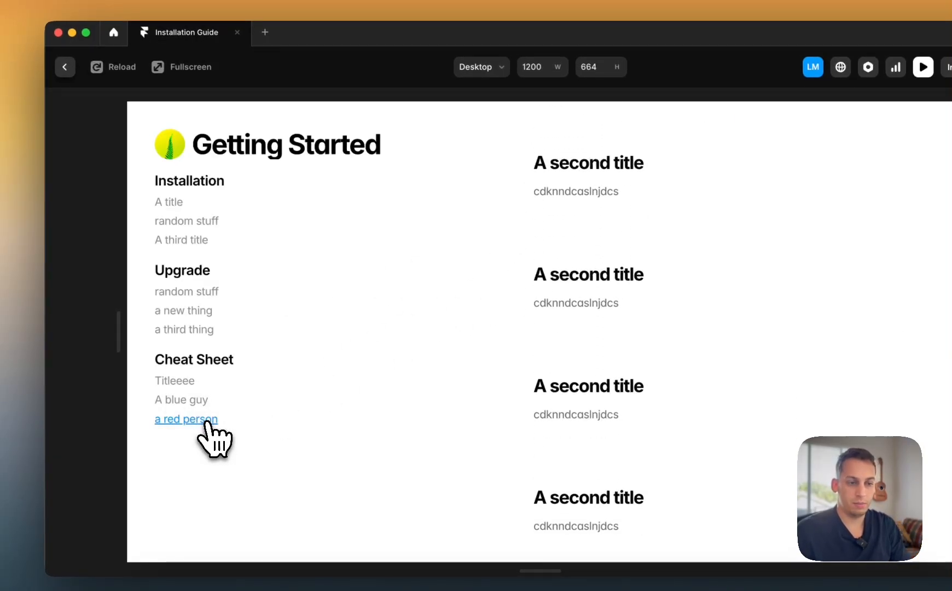
click(65, 66)
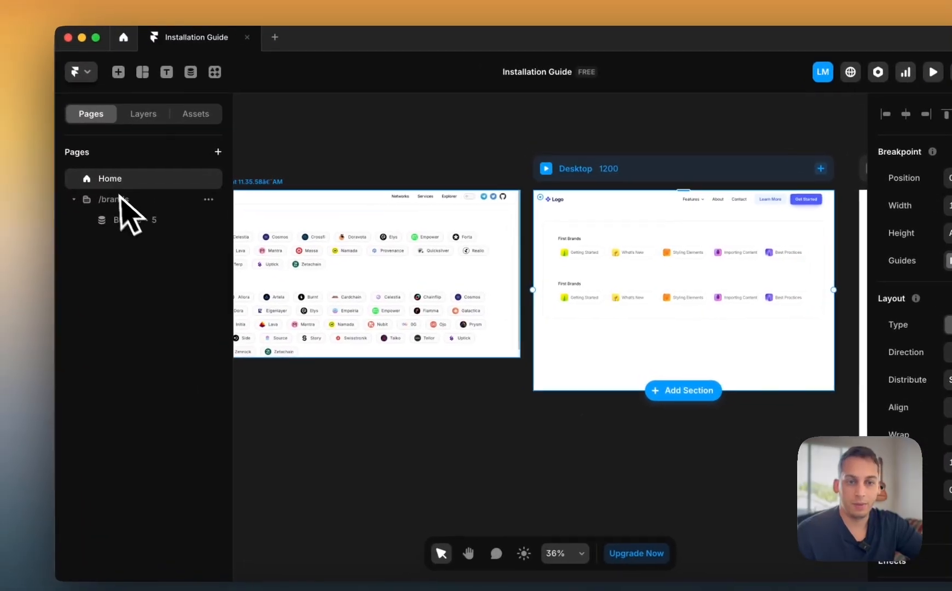
- On the Brands detail page, clear the content variable from the last content section's title
click(71, 198)
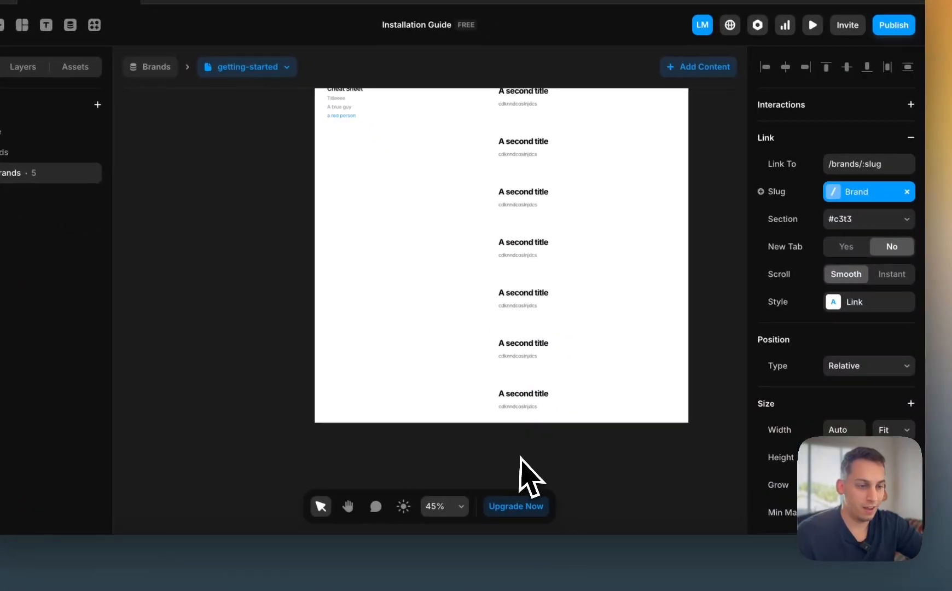
click(521, 396)
scroll(791, 383, down, 5)
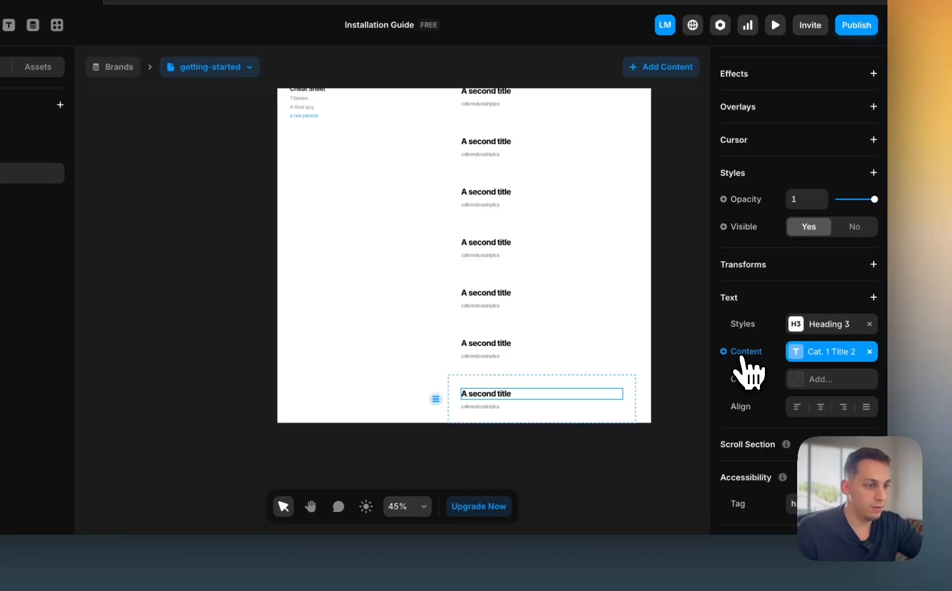
click(747, 352)
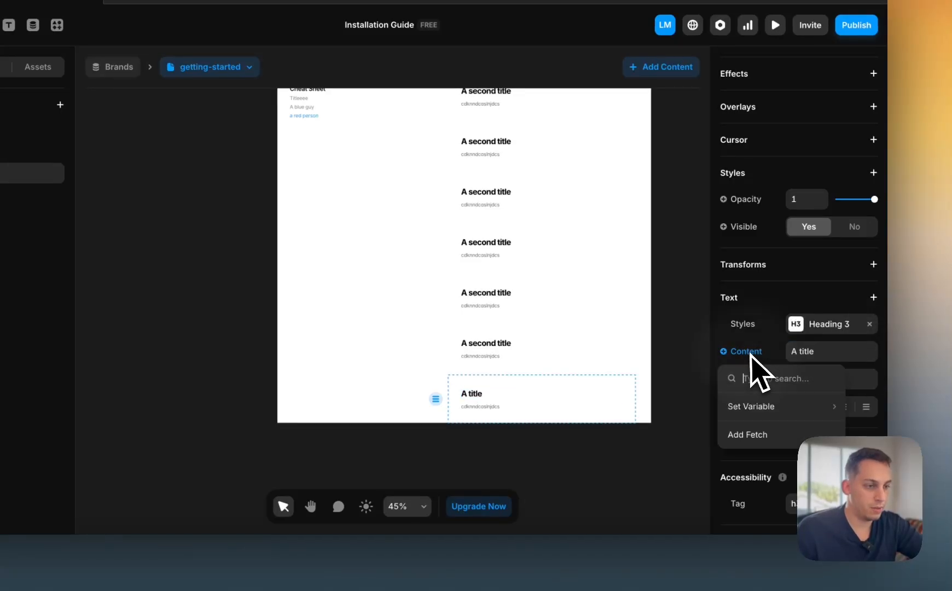
mouse_move(750, 398)
scroll(672, 435, down, 5)
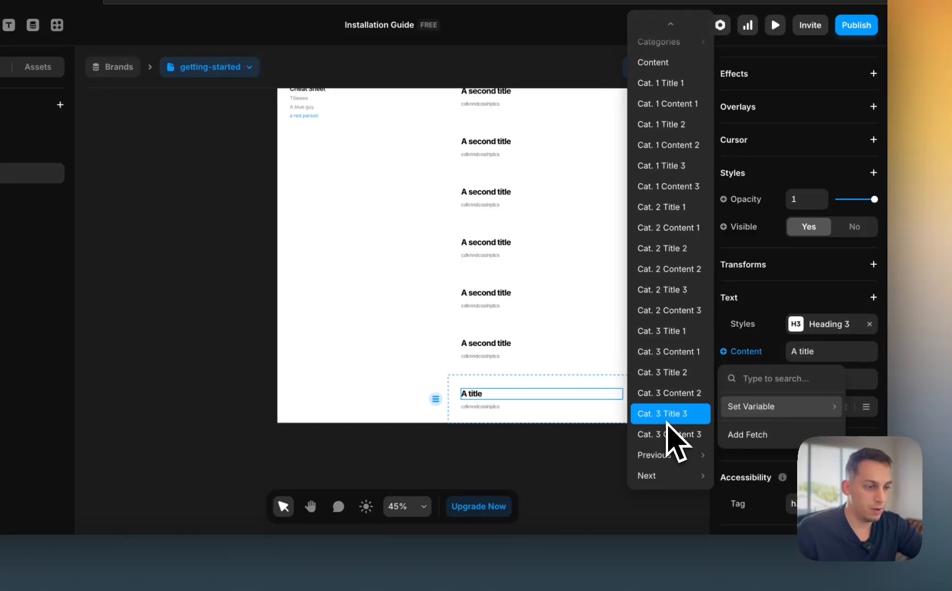
click(666, 435)
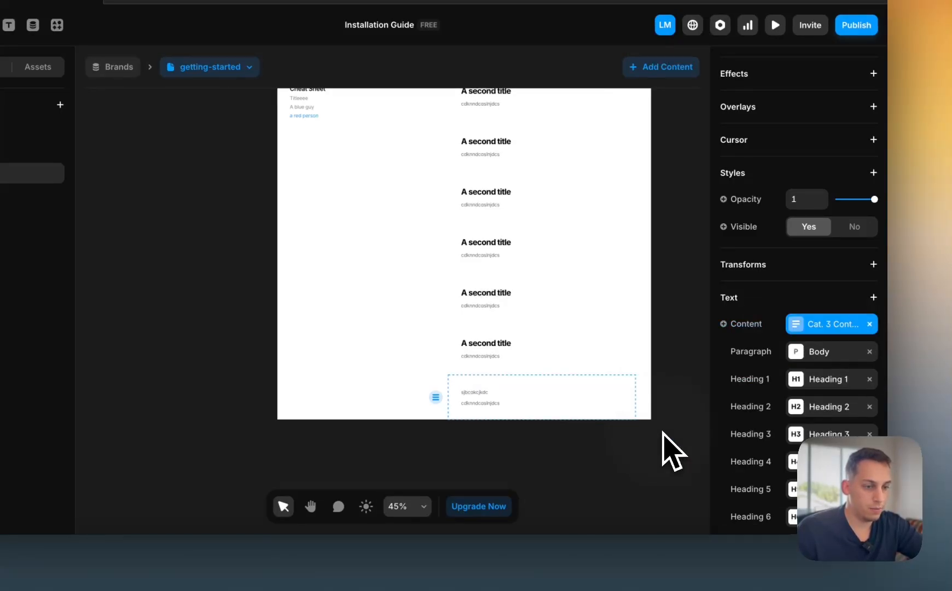
click(803, 326)
click(348, 424)
key(super+z)
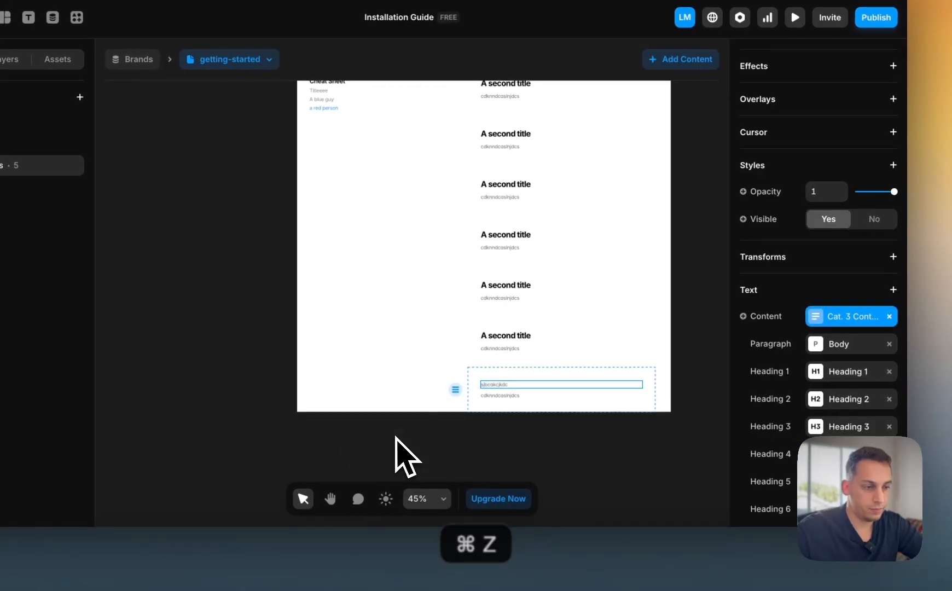
key(super+z)
- Bind the content of the last content section's title to the Cat. 3 Title 3 variable
click(766, 344)
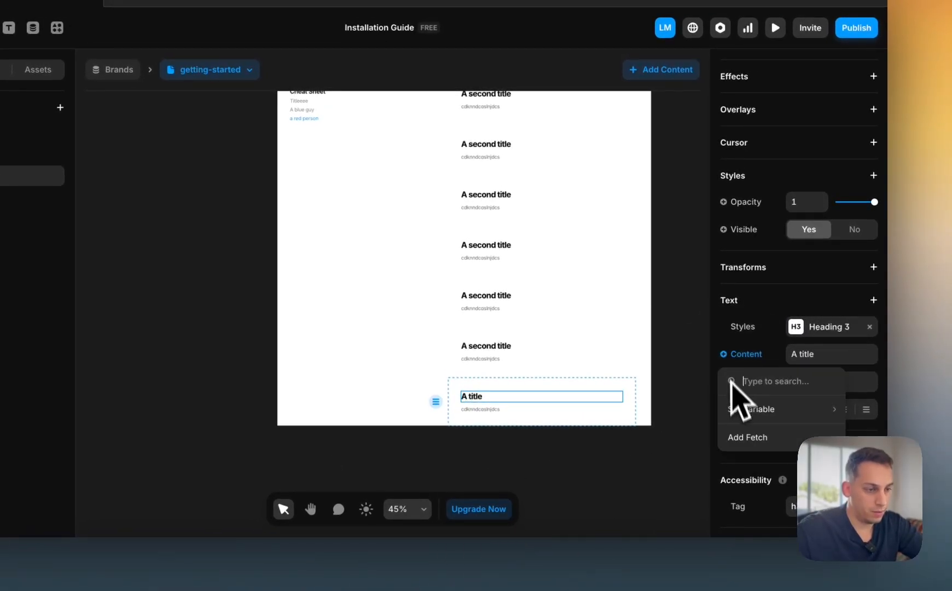
mouse_move(747, 413)
scroll(676, 427, down, 5)
click(677, 418)
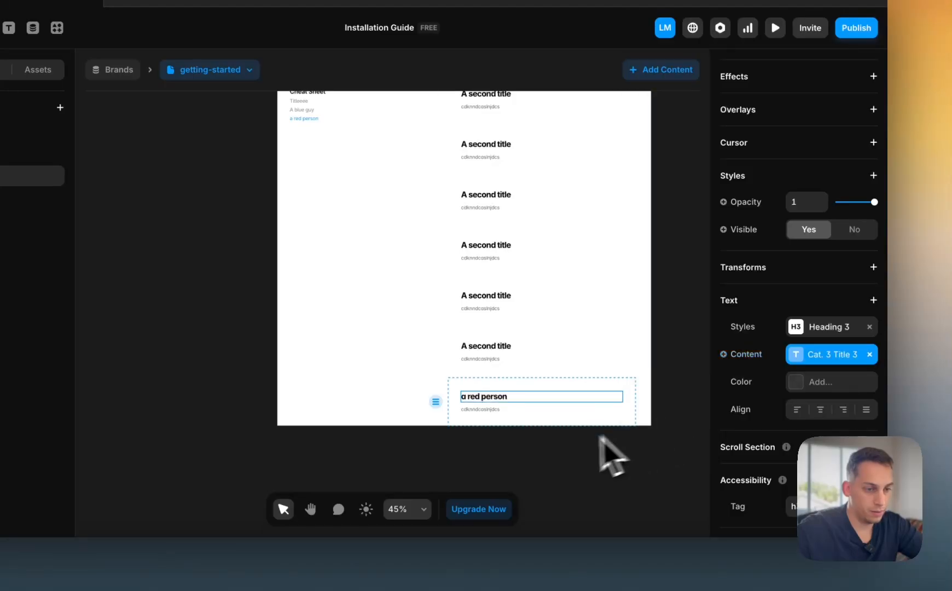
click(593, 440)
- Preview the Brands detail page and check that the "a red person" sidebar link scrolls to its matching section
scroll(414, 236, up, 5)
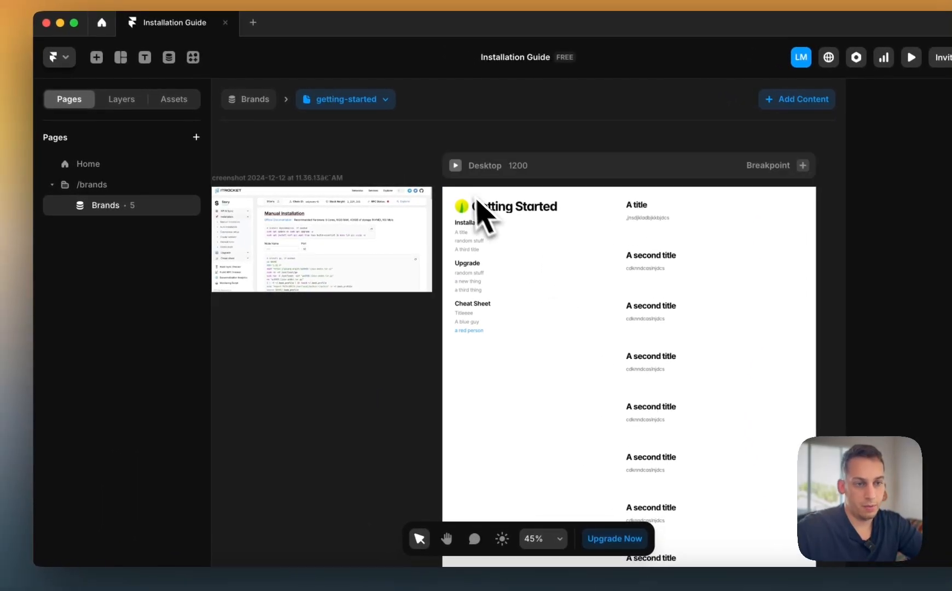
click(456, 165)
click(175, 409)
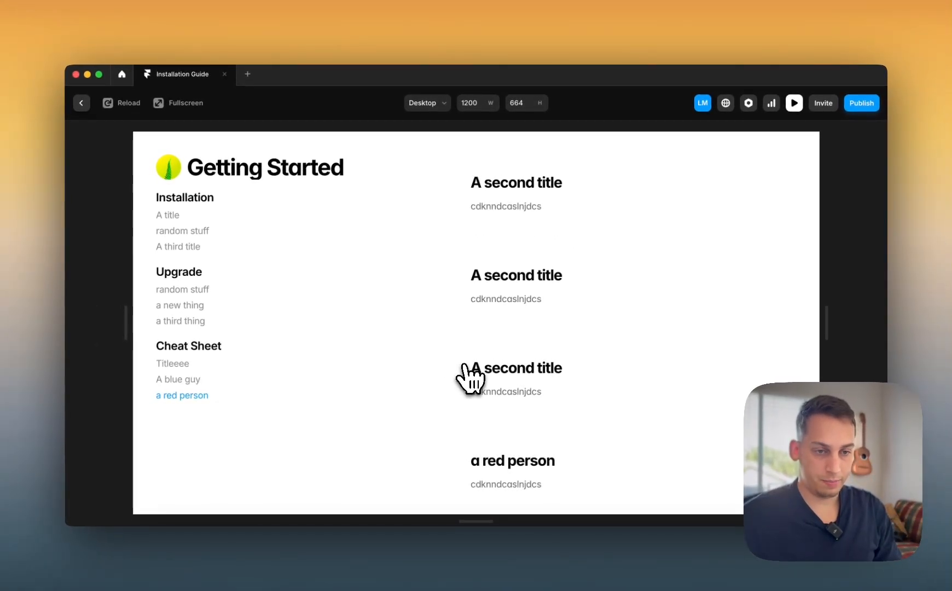
click(81, 102)
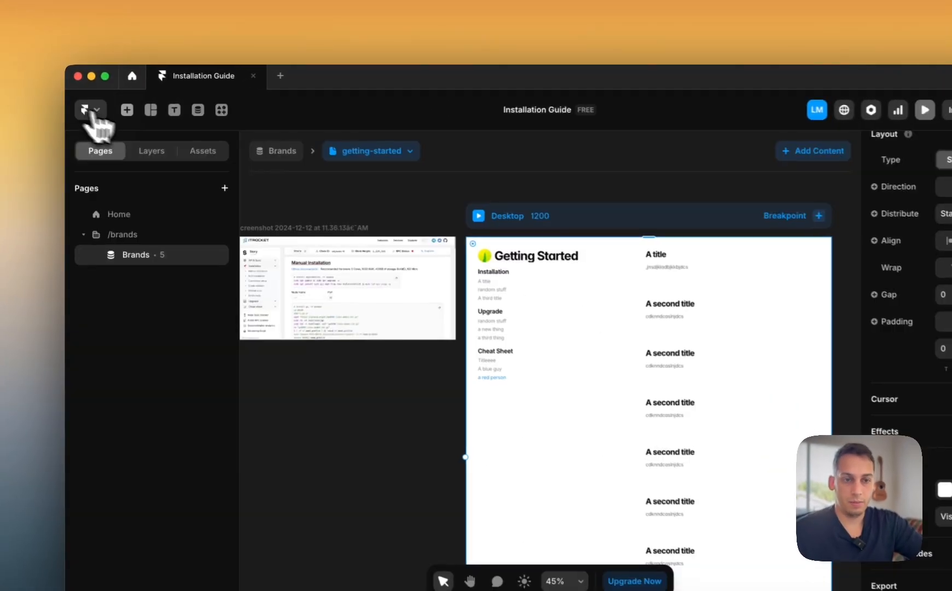
- Preview the Home page and open the What's New brand to examine its detail page
click(235, 144)
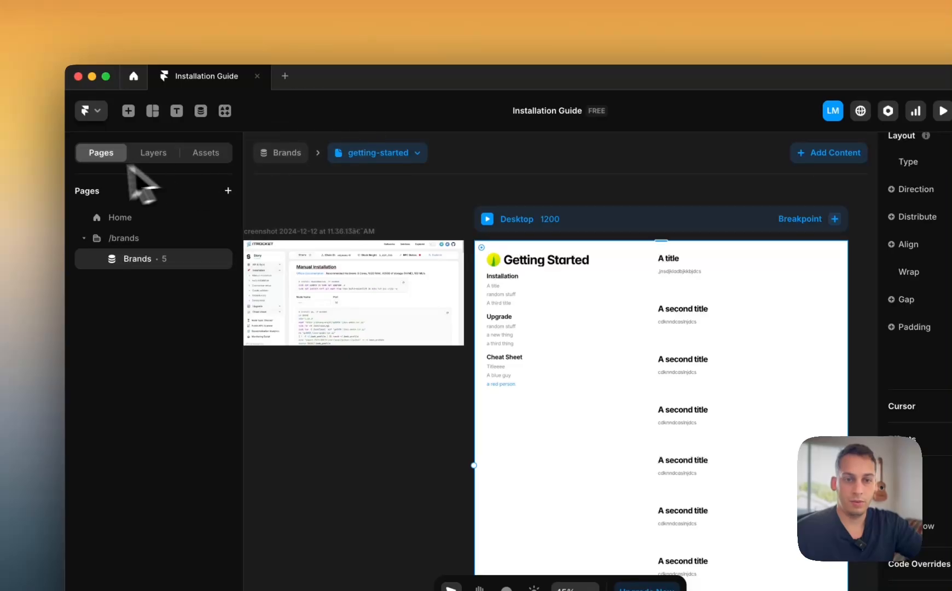
click(119, 218)
click(556, 207)
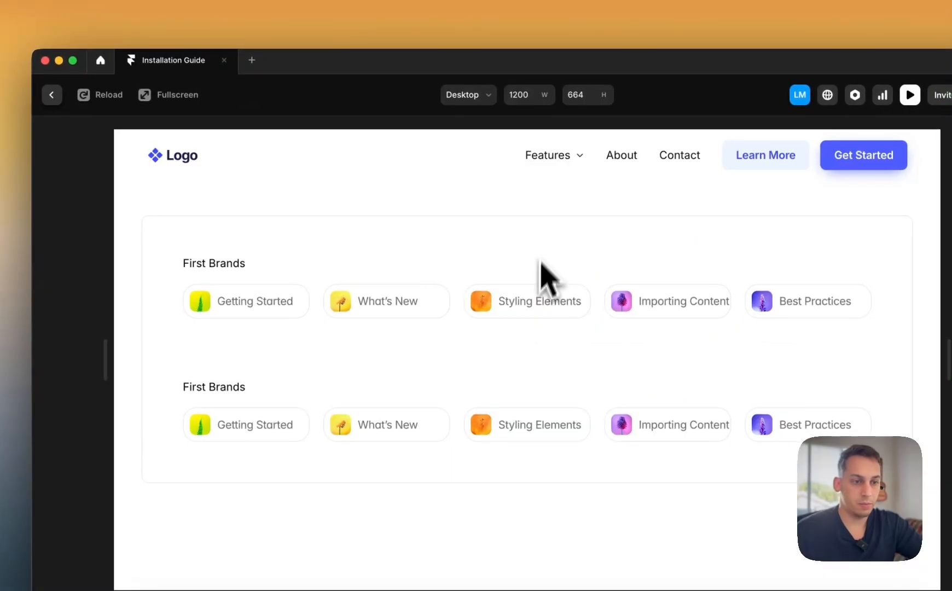
click(444, 294)
click(52, 94)
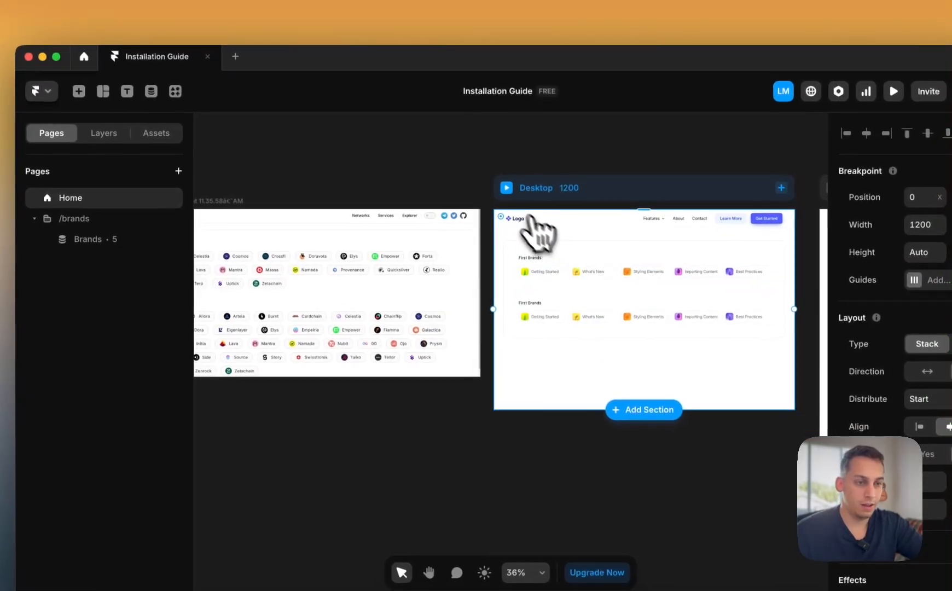
- Preview the Home page again and examine the detail pages of the Styling Elements and Importing Content brands
click(505, 189)
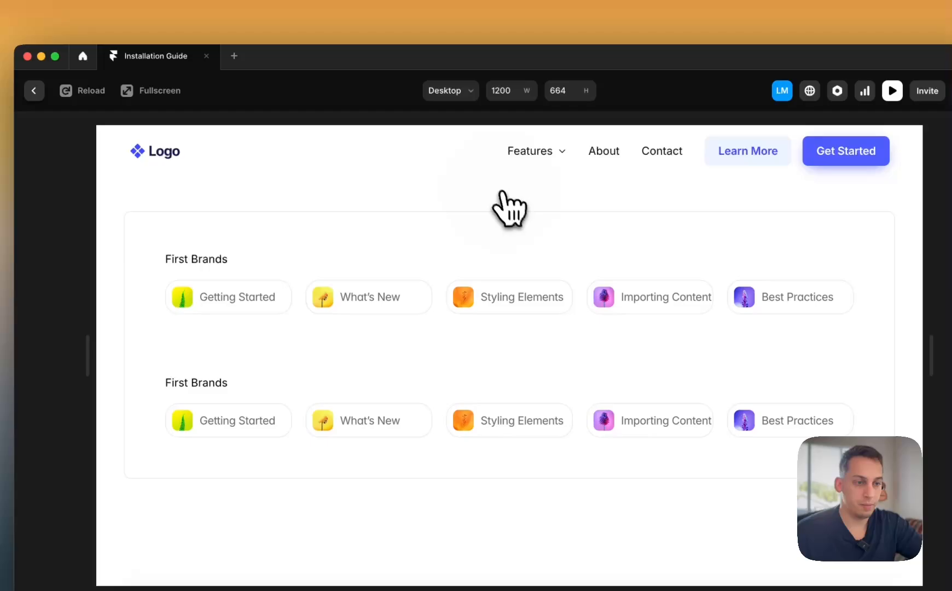
click(537, 298)
click(33, 90)
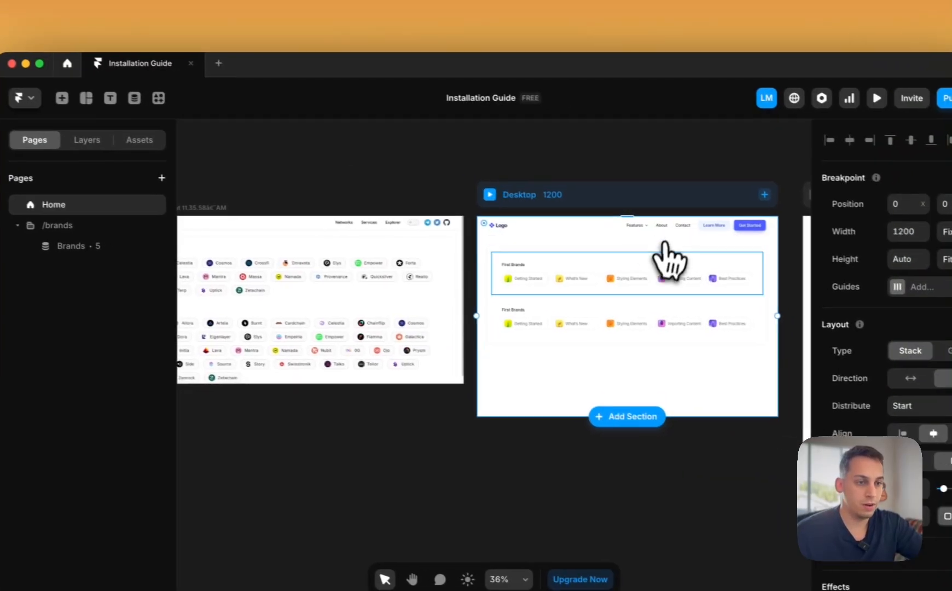
click(489, 194)
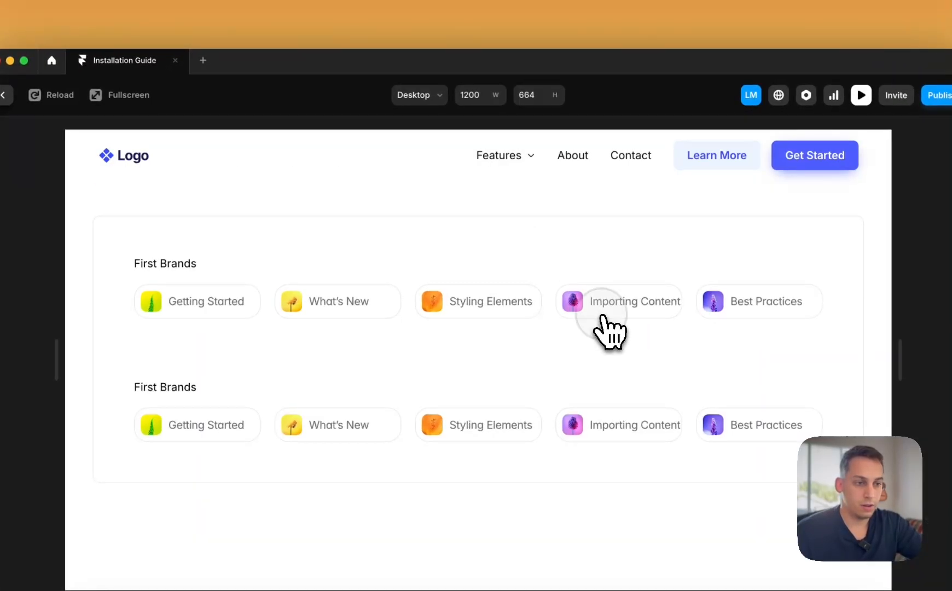
click(601, 318)
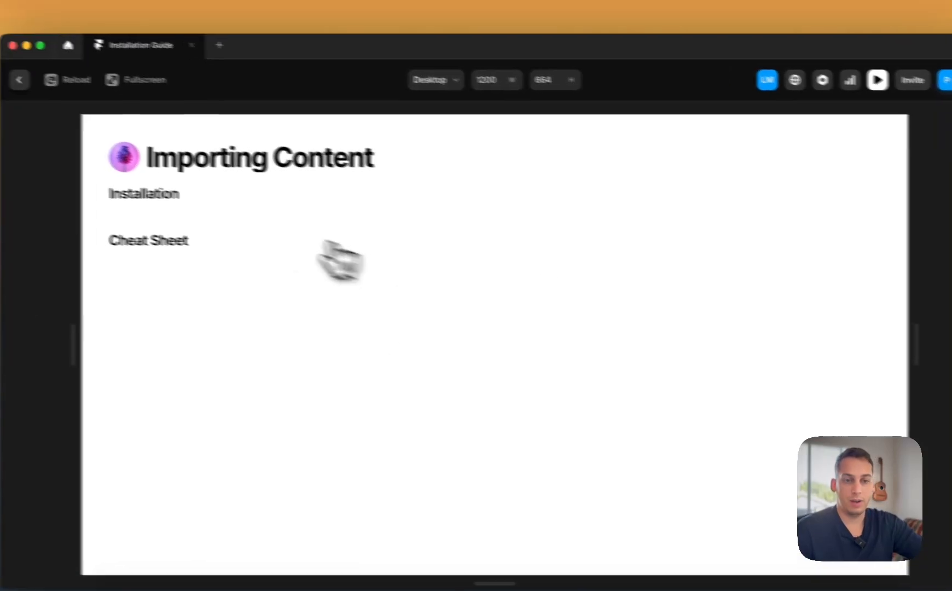
click(80, 91)
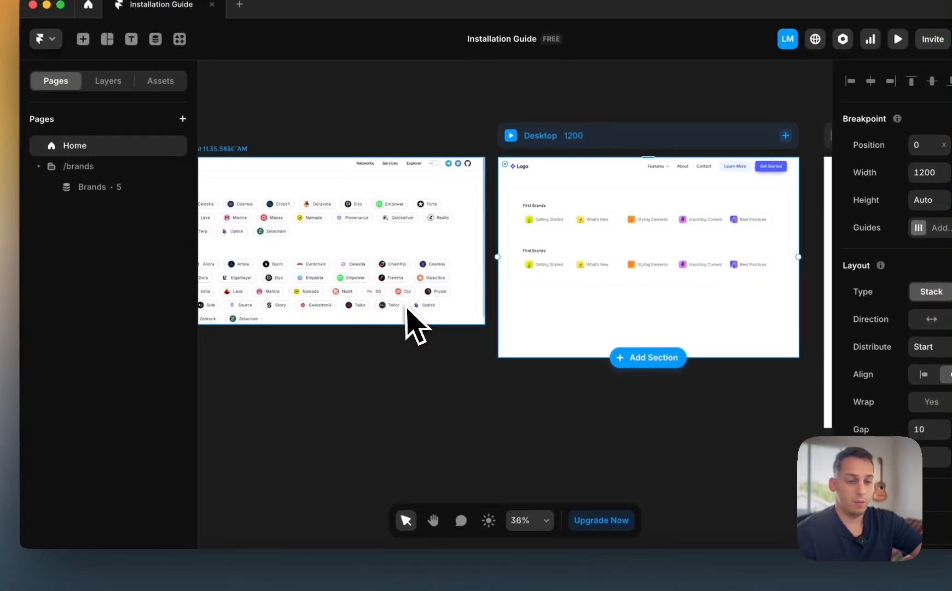